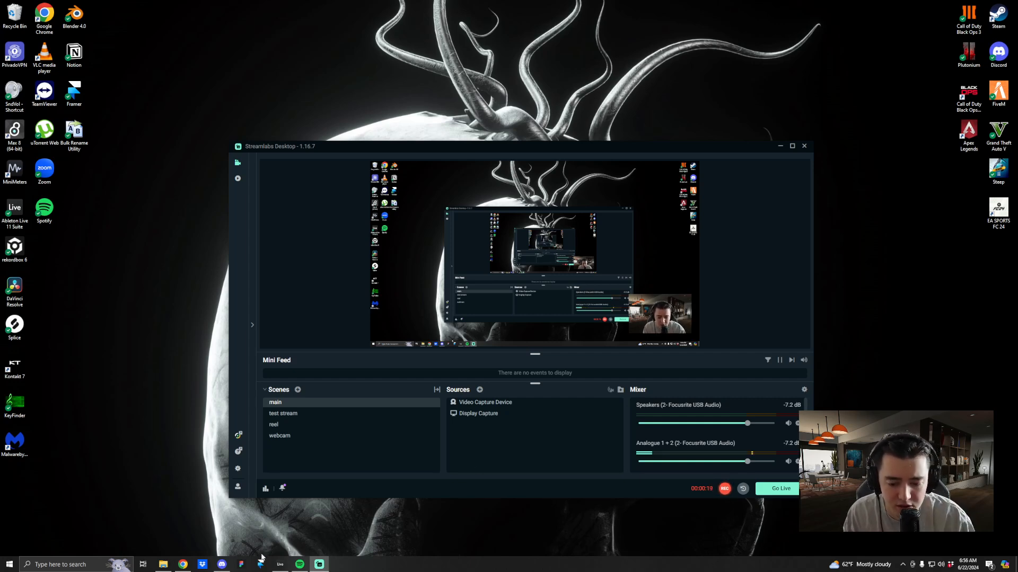
# Switch to Ableton Live and open the recent set INTERTWINE.als.
pyautogui.click(279, 564)
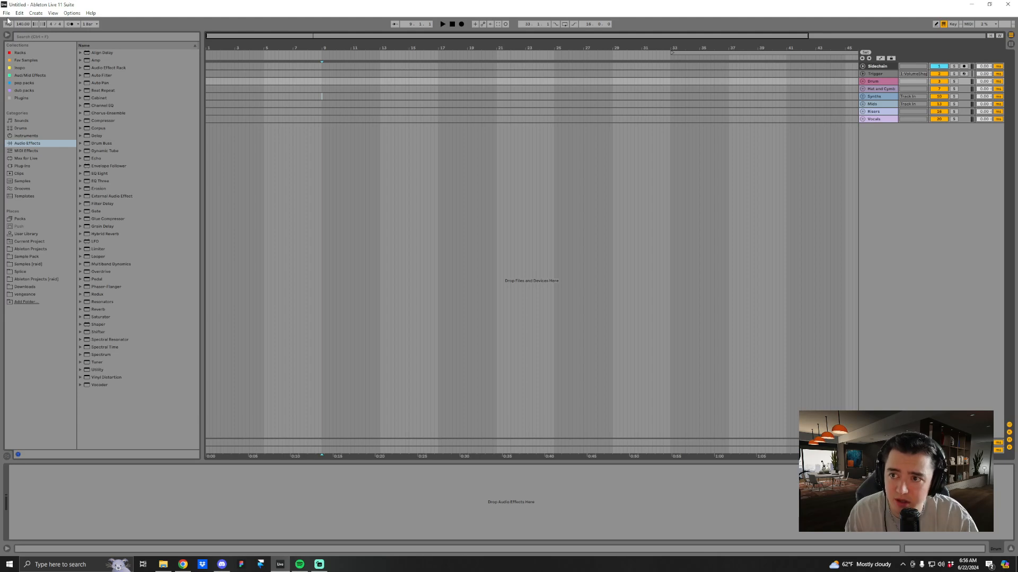
pyautogui.click(7, 13)
pyautogui.moveTo(53, 40)
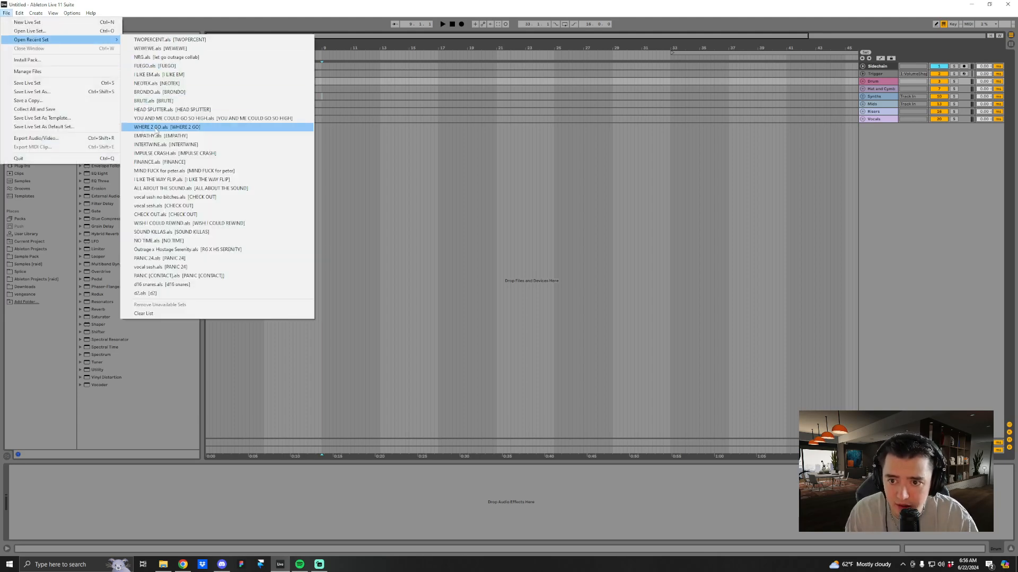
pyautogui.click(158, 144)
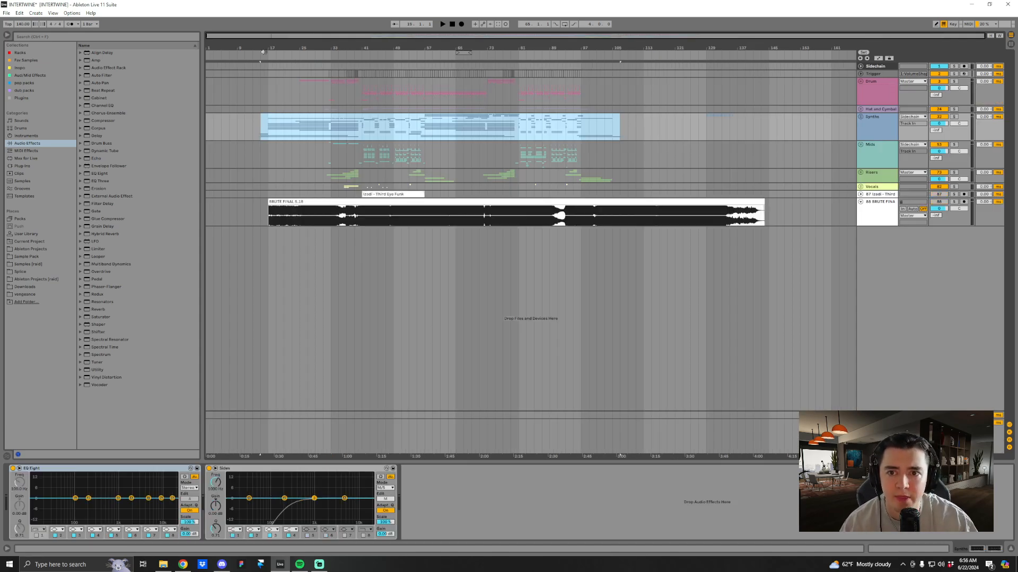
# Place the insert marker at the start of the Synths parts and check the tracks inside the Vocals group.
pyautogui.moveTo(261, 50); pyautogui.dragTo(333, 65)
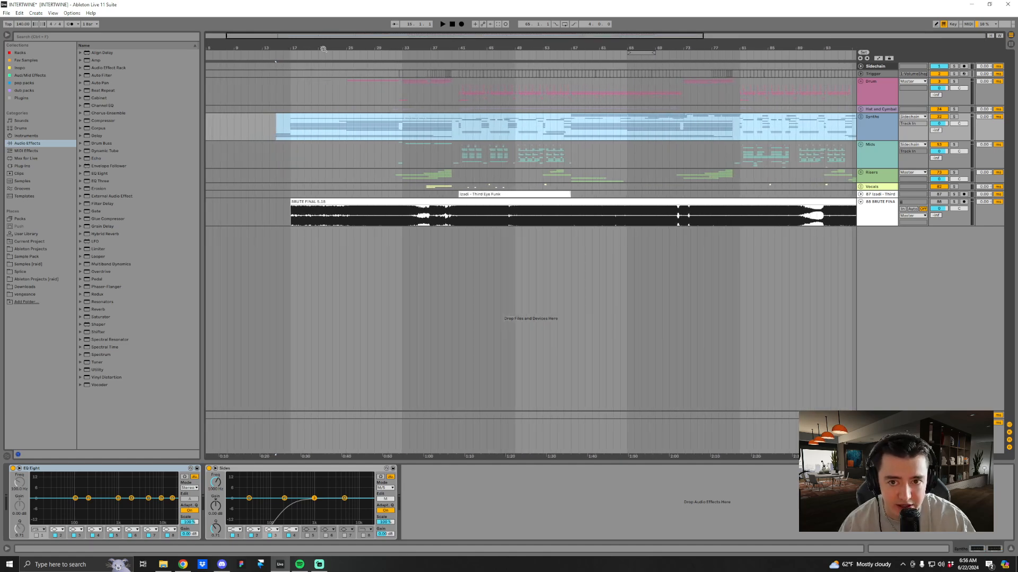
pyautogui.click(283, 130)
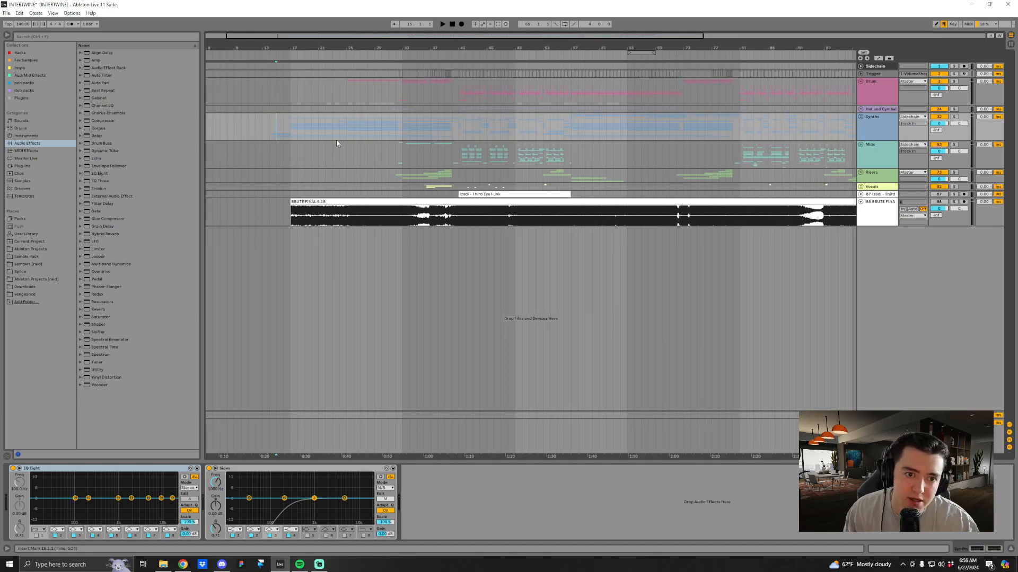
pyautogui.click(877, 189)
pyautogui.click(861, 187)
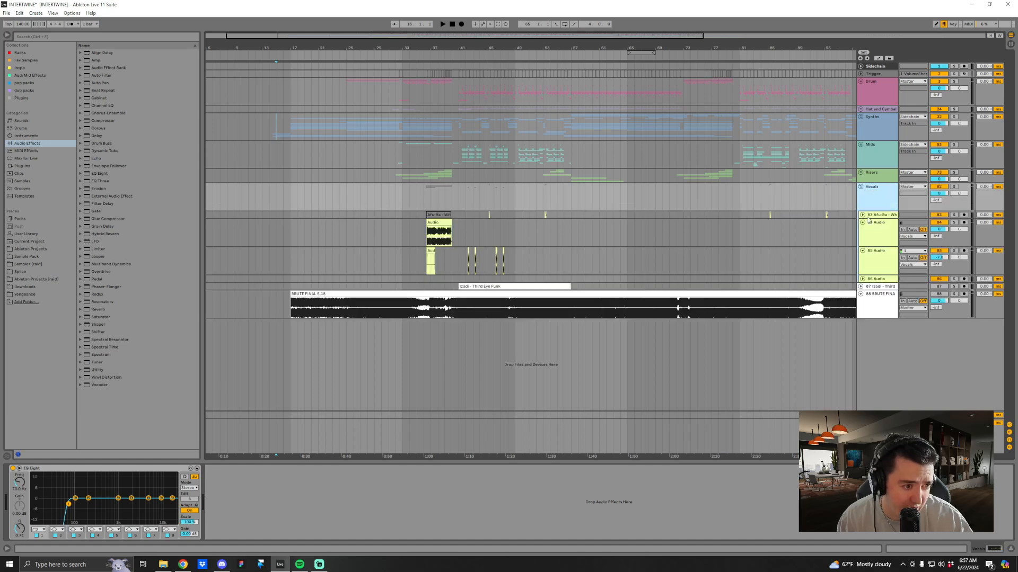
pyautogui.click(861, 189)
pyautogui.click(861, 188)
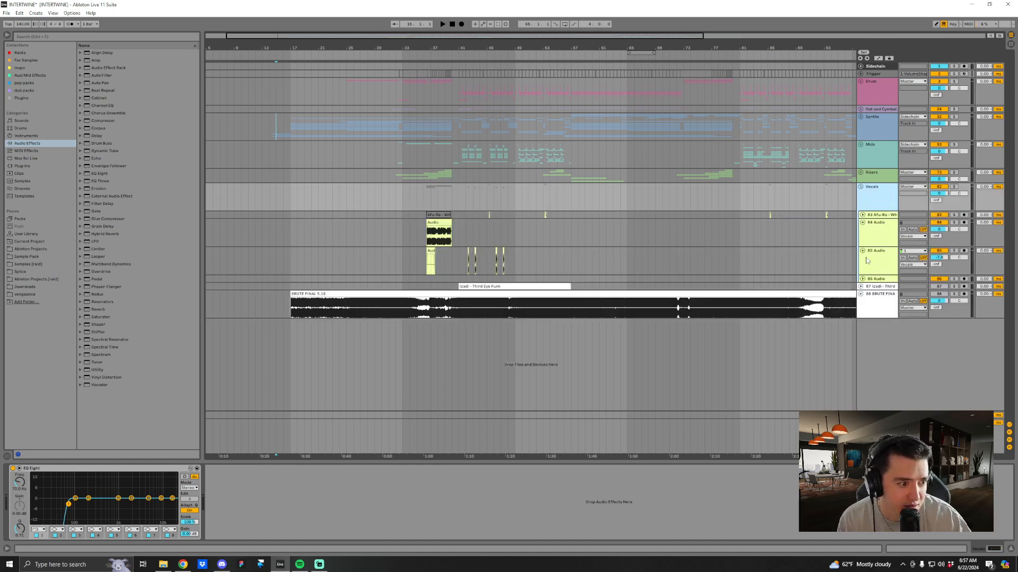
pyautogui.click(861, 188)
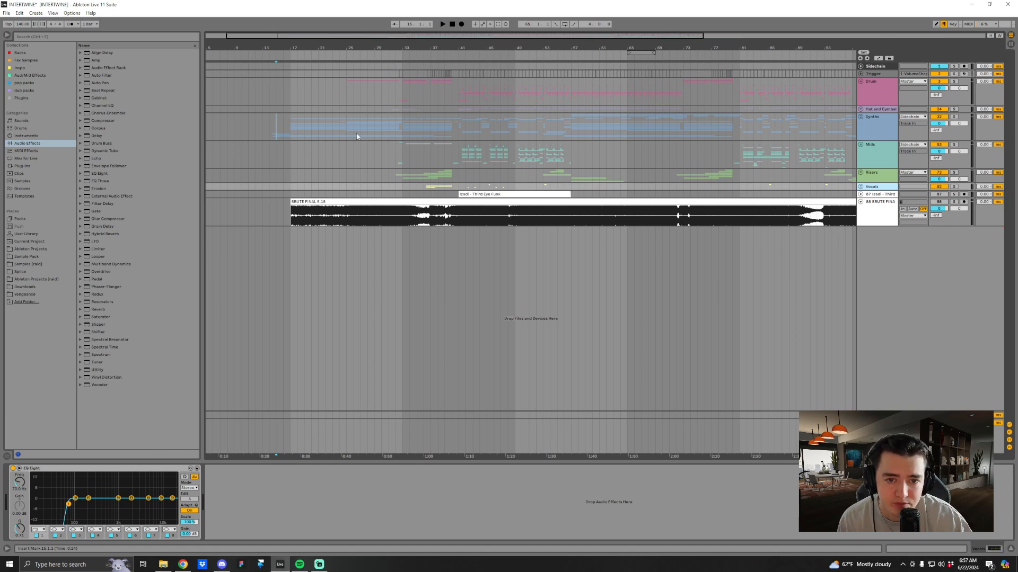
# Play the arrangement from the insert marker and check the audio levels in Streamlabs Desktop before returning to Ableton Live.
pyautogui.moveTo(371, 49); pyautogui.dragTo(373, 46)
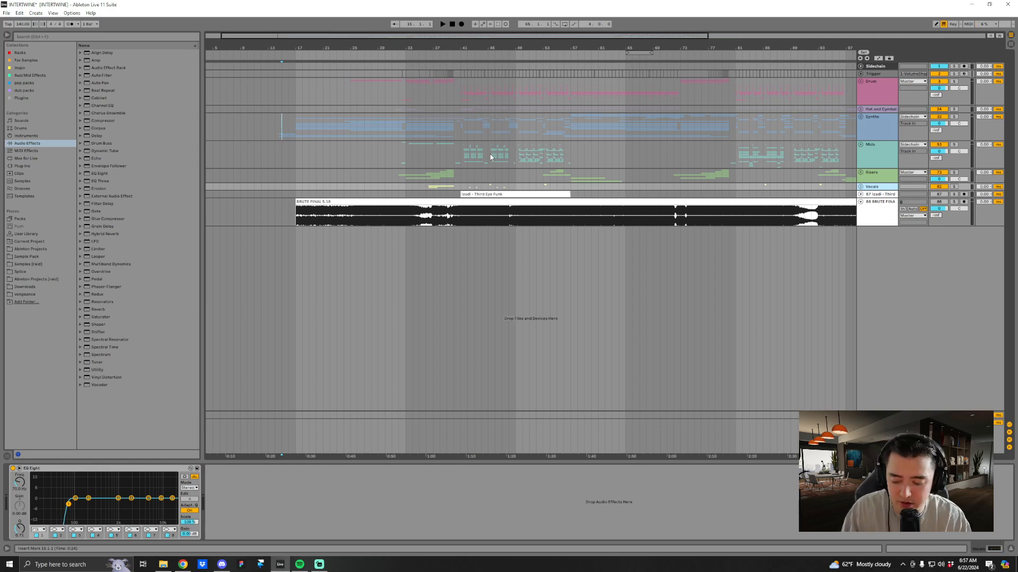
pyautogui.press('space')
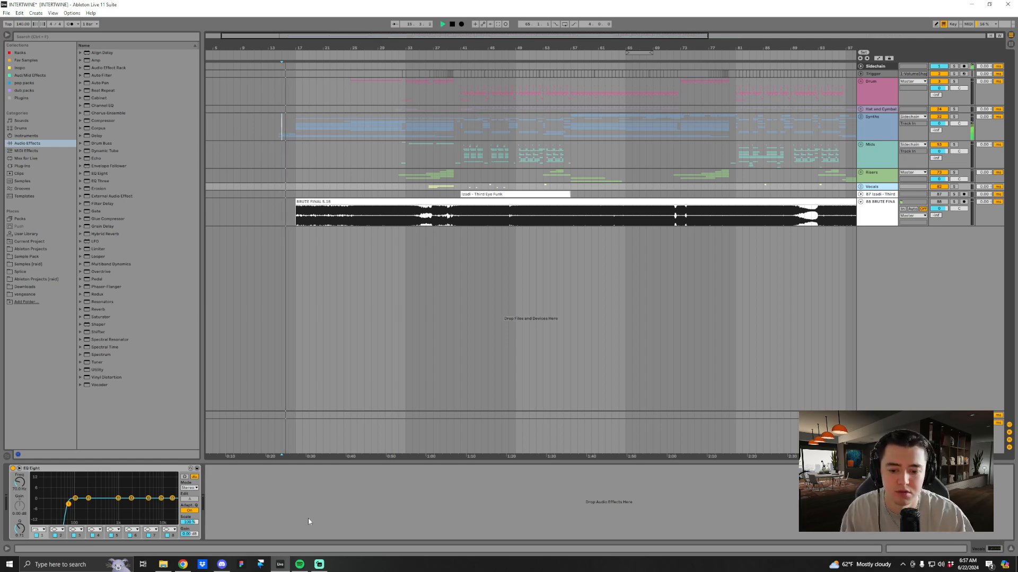
pyautogui.click(320, 565)
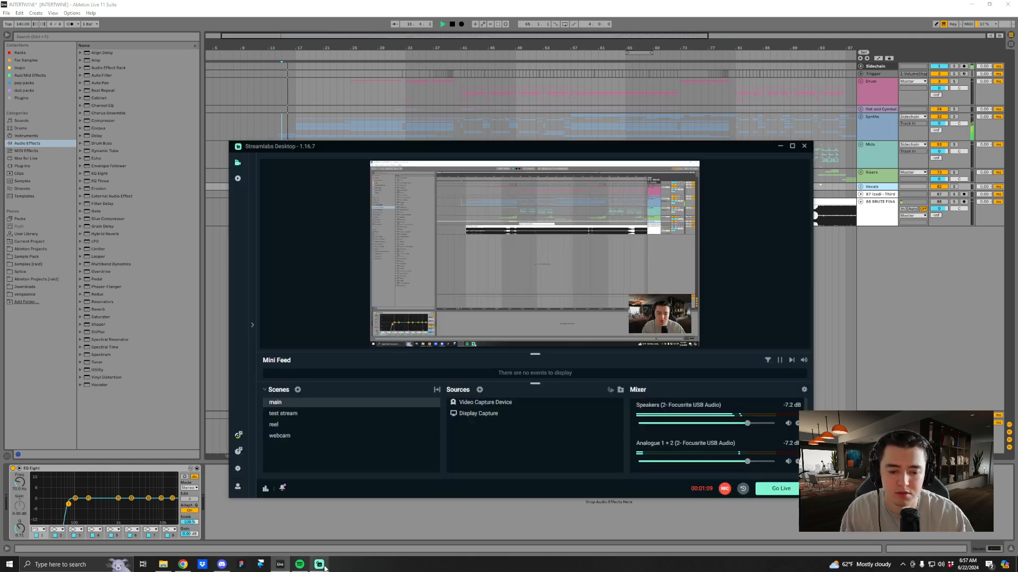
pyautogui.click(679, 504)
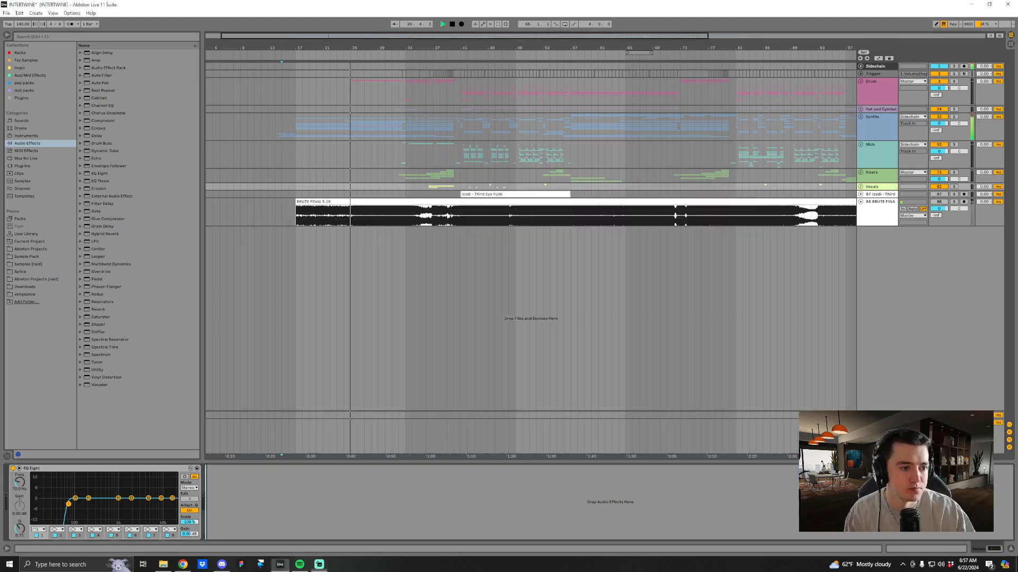
# Expand the Synths group and briefly solo the MOONBOY vocal chops track, number 36, to hear it alone.
pyautogui.click(859, 117)
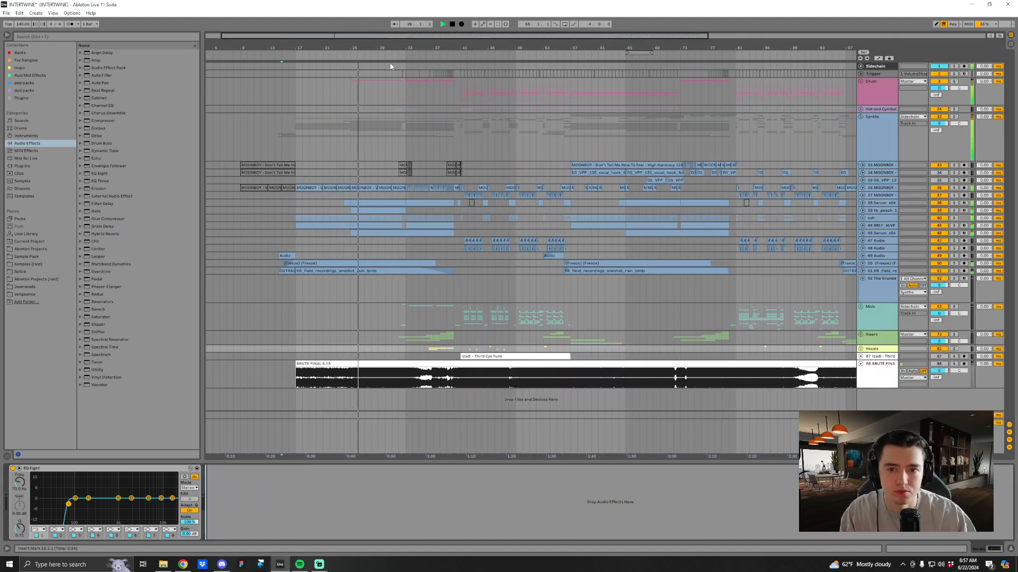
pyautogui.moveTo(361, 48); pyautogui.dragTo(464, 113)
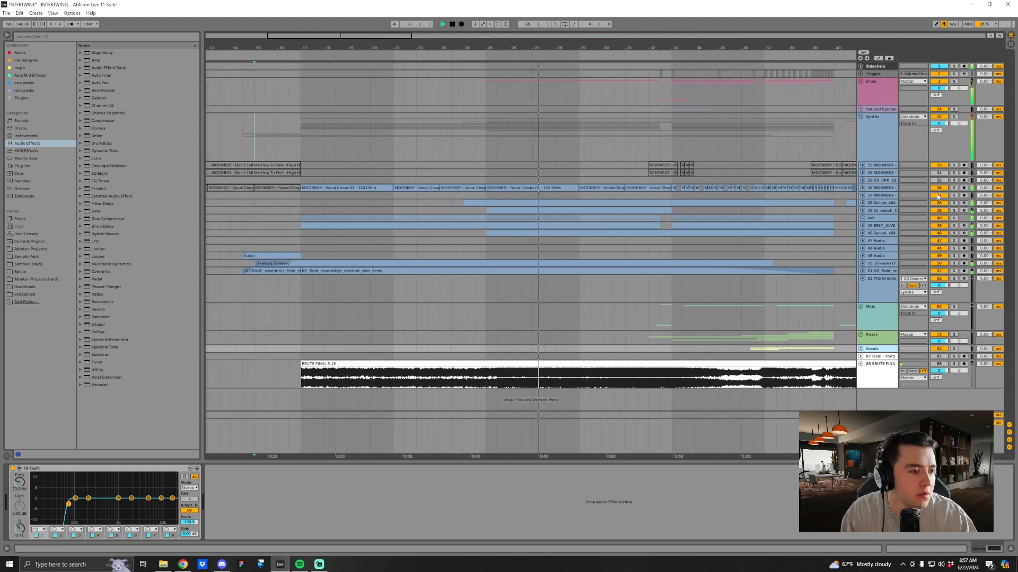
pyautogui.click(954, 187)
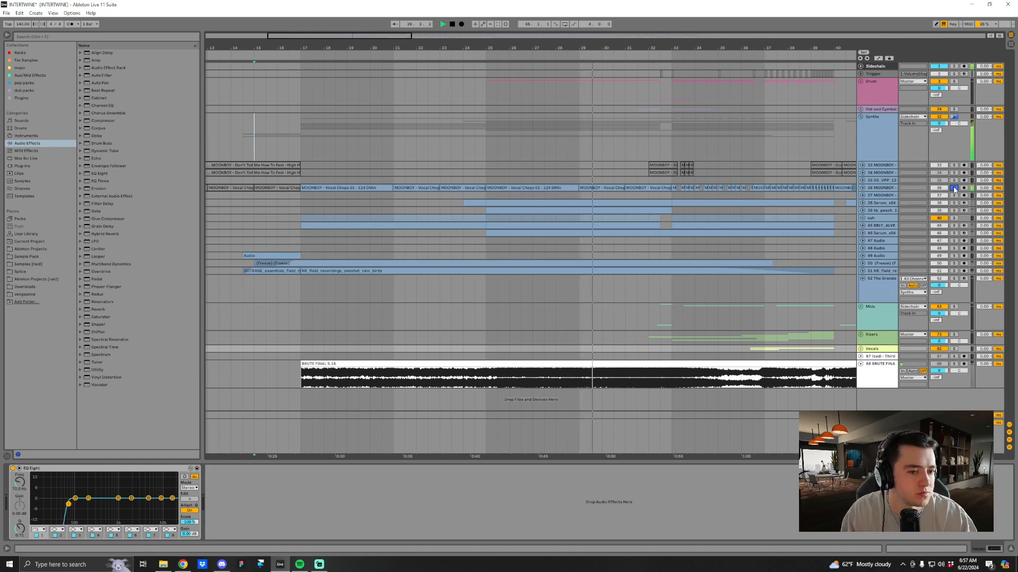
pyautogui.click(953, 188)
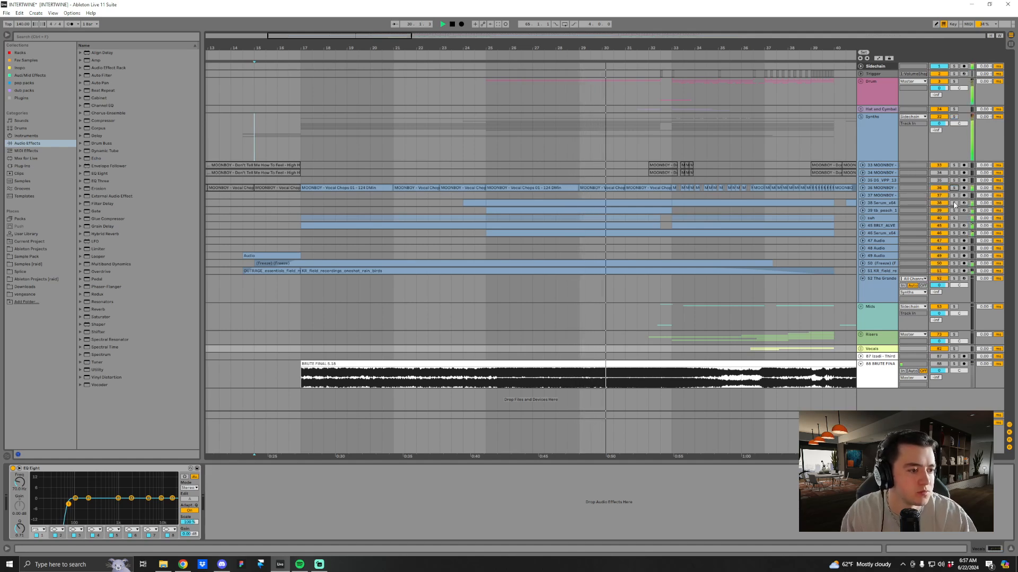
# Unfold Serum track 38 and listen to the Mids group briefly in solo during the build-up.
pyautogui.click(863, 203)
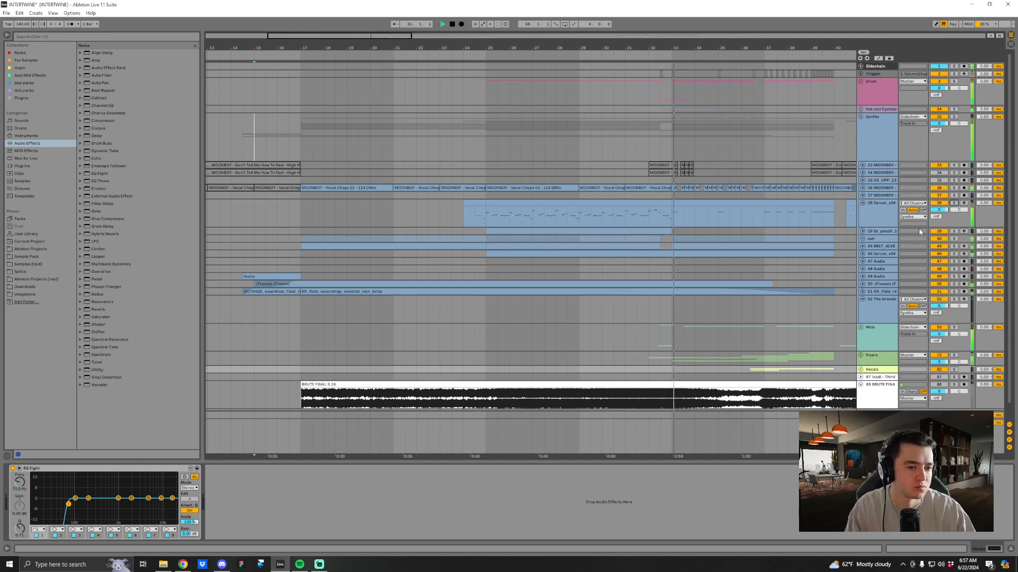
pyautogui.moveTo(757, 44); pyautogui.dragTo(666, 46)
pyautogui.scroll(-1, 960, 299)
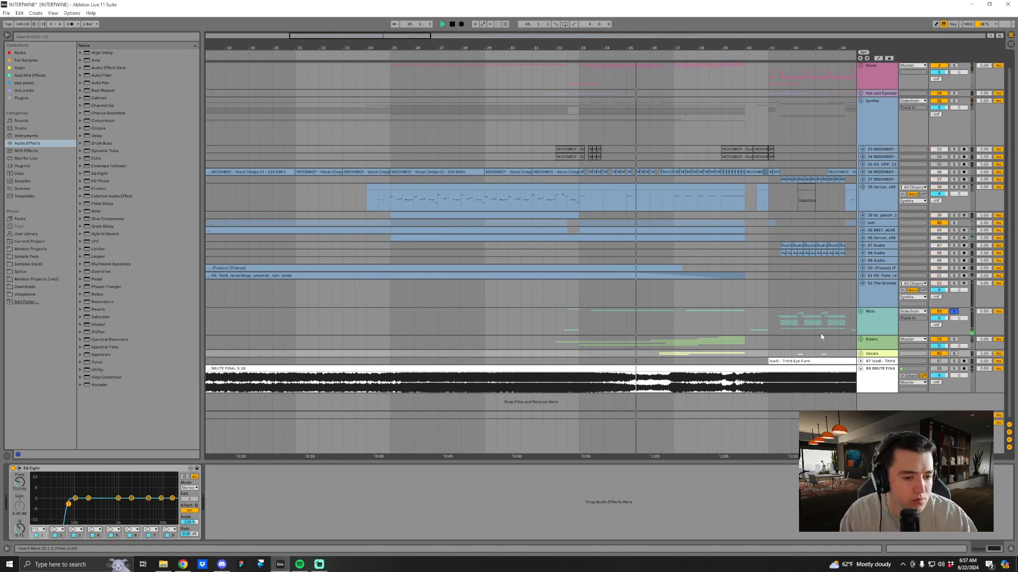
pyautogui.hscroll(4, 958, 307)
pyautogui.click(955, 312)
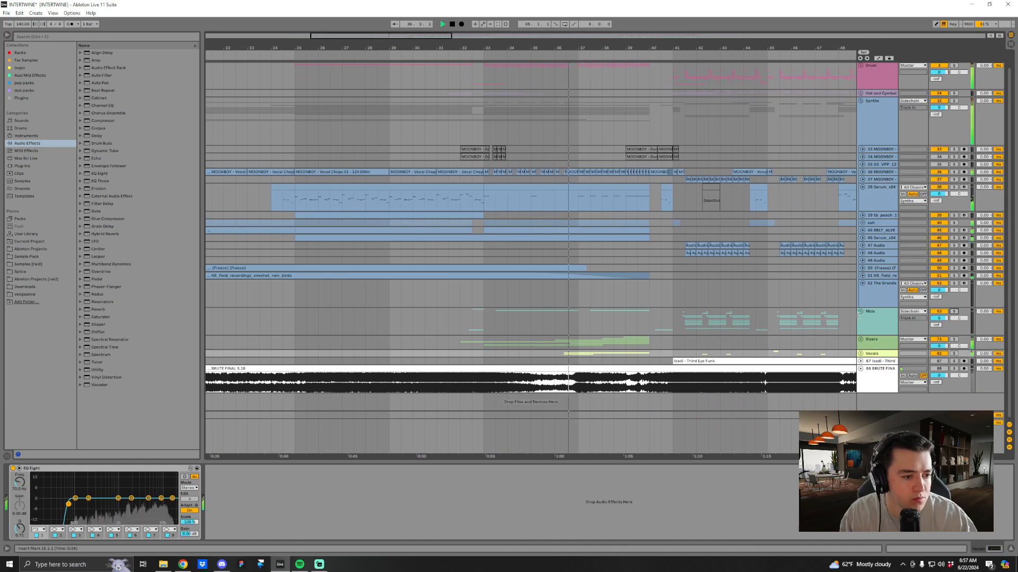
# Expand the Mids group and inspect the clip and effects of its OUTRAGE track, number 54.
pyautogui.click(860, 311)
pyautogui.scroll(-2, 799, 318)
pyautogui.scroll(-5, 799, 318)
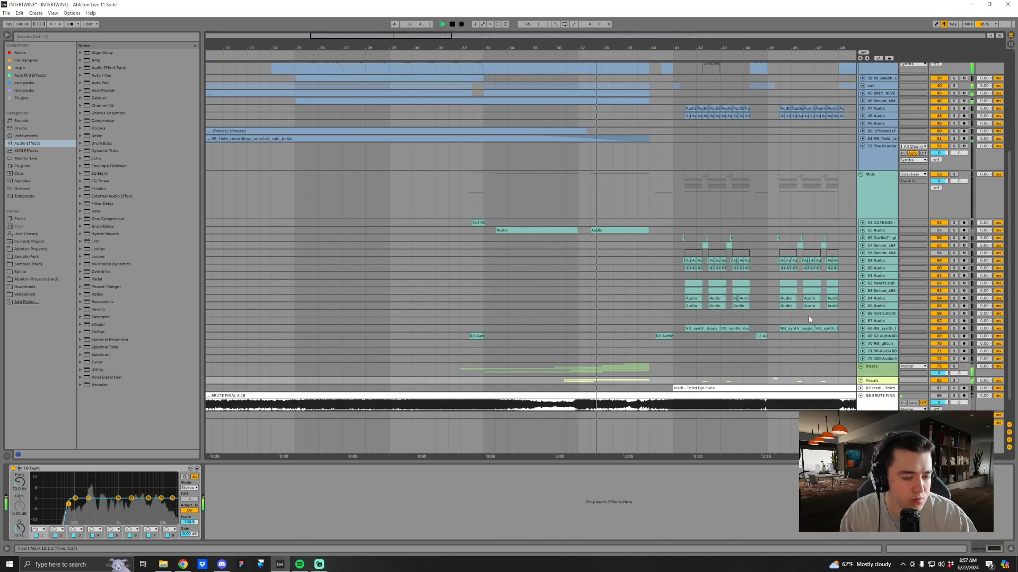
pyautogui.scroll(-1, 783, 313)
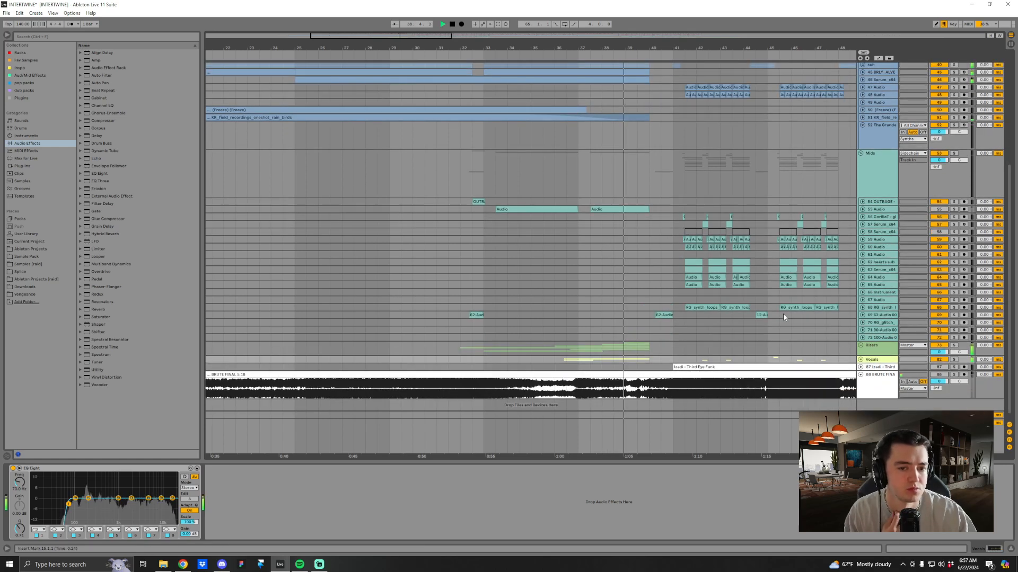
pyautogui.click(861, 202)
pyautogui.click(861, 202)
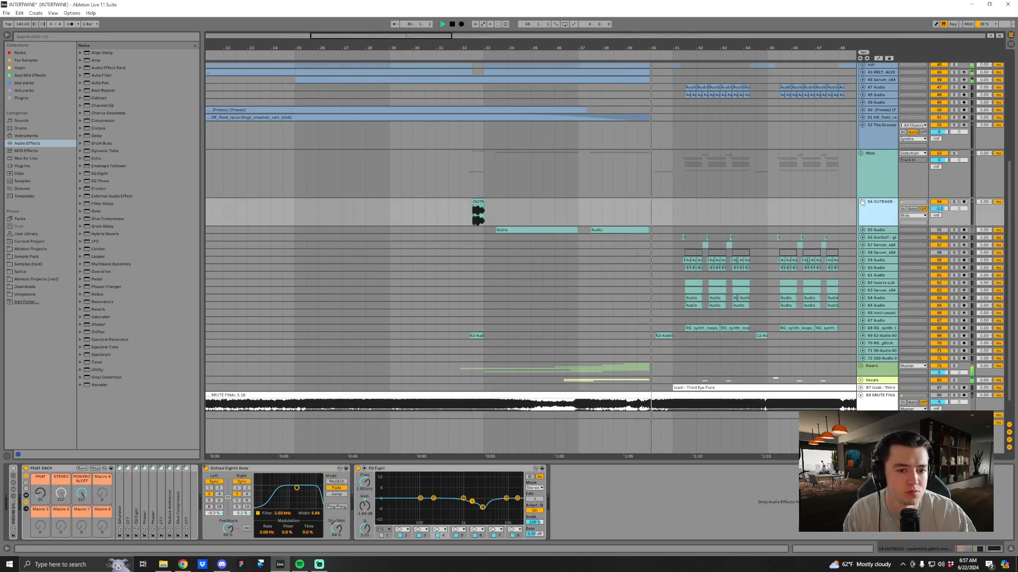
pyautogui.click(862, 202)
# Turn on Follow so the arrangement scrolls along with playback through the drop.
pyautogui.moveTo(703, 49); pyautogui.dragTo(578, 40)
pyautogui.moveTo(470, 49); pyautogui.dragTo(378, 80)
pyautogui.scroll(3, 387, 192)
pyautogui.click(395, 24)
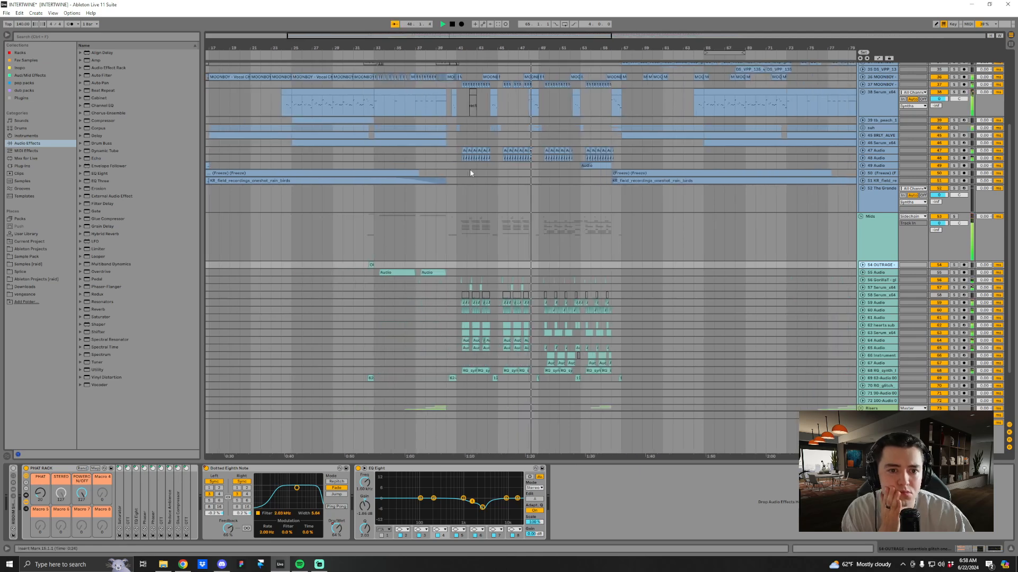
pyautogui.scroll(5, 774, 295)
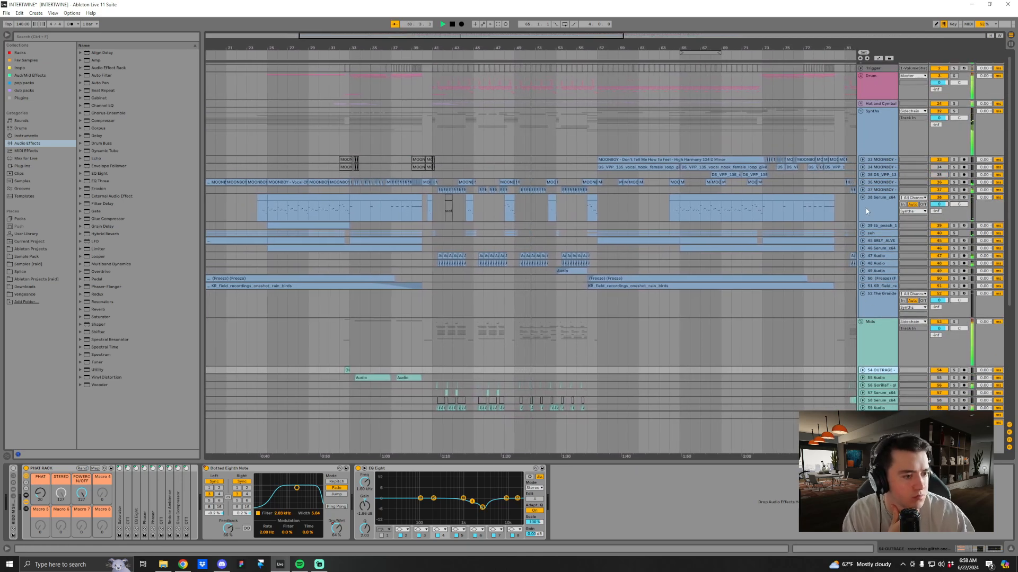
# Fold Serum track 38 and collapse the Synths and Mids groups.
pyautogui.click(862, 198)
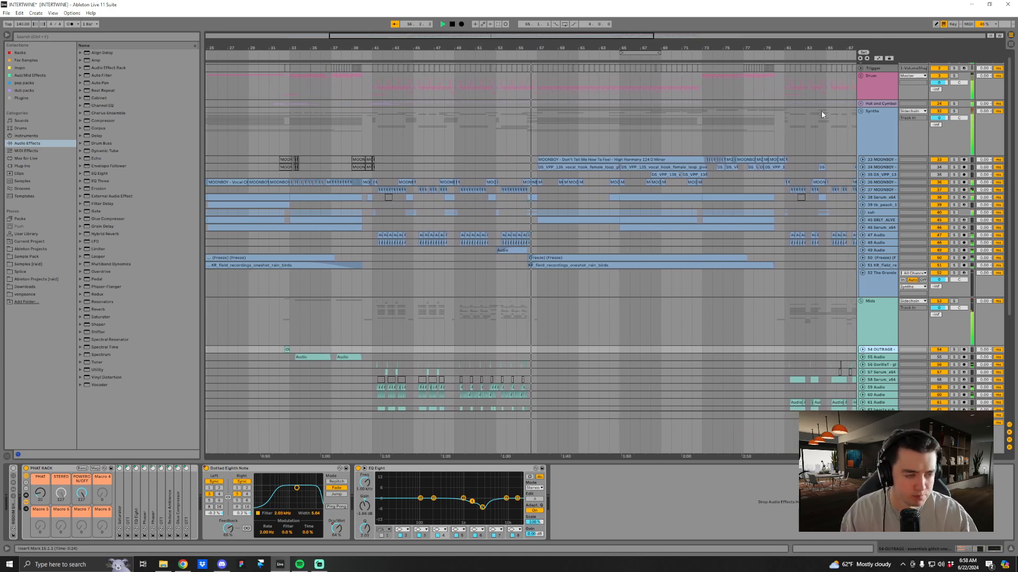
pyautogui.click(861, 111)
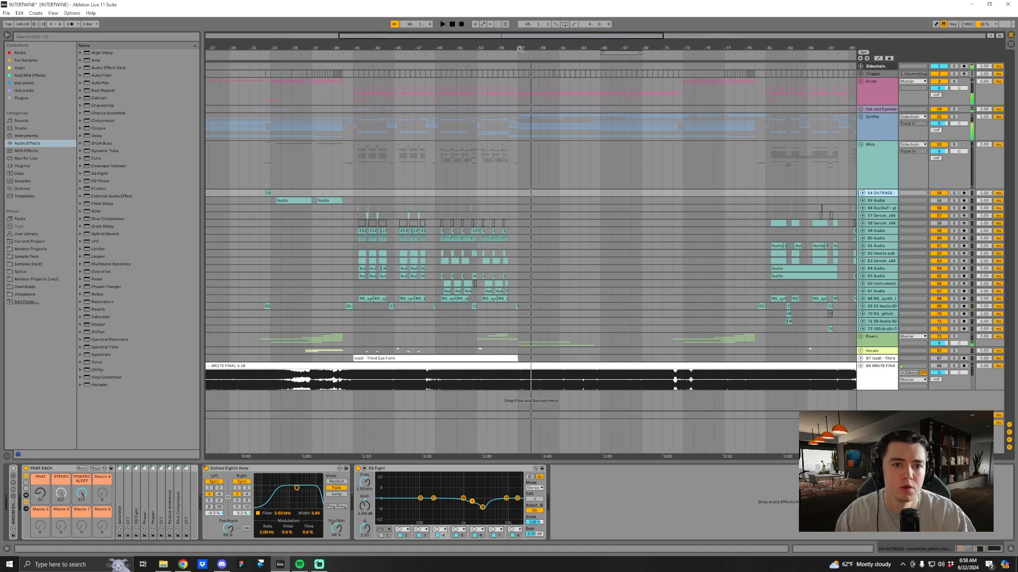
pyautogui.moveTo(519, 49); pyautogui.dragTo(537, 60)
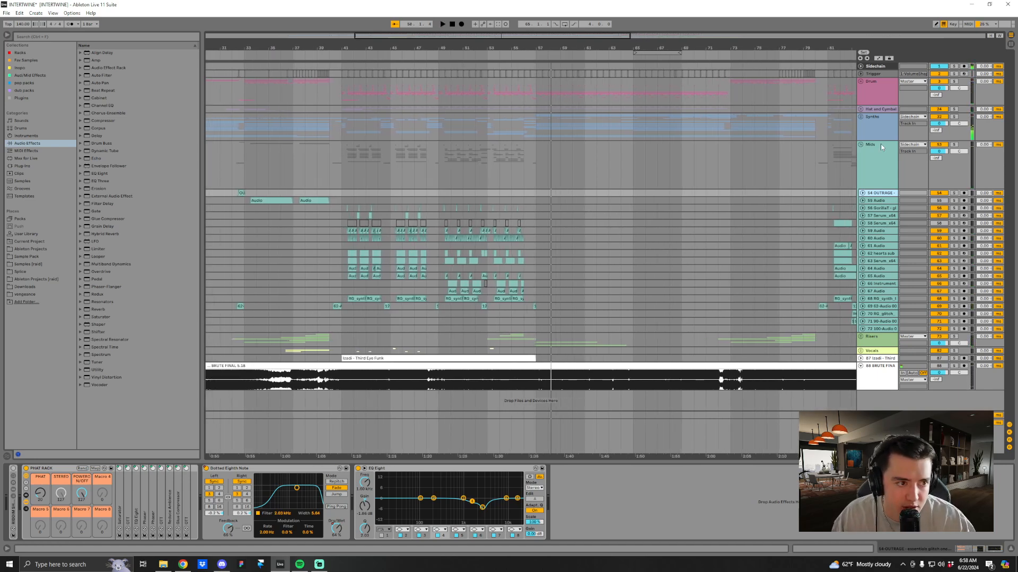
pyautogui.click(860, 145)
pyautogui.moveTo(616, 50); pyautogui.dragTo(599, 37)
# Expand the Synths group and unfold the MOONBOY high harmony and vocal chops tracks to examine their waveforms in the intro.
pyautogui.click(860, 118)
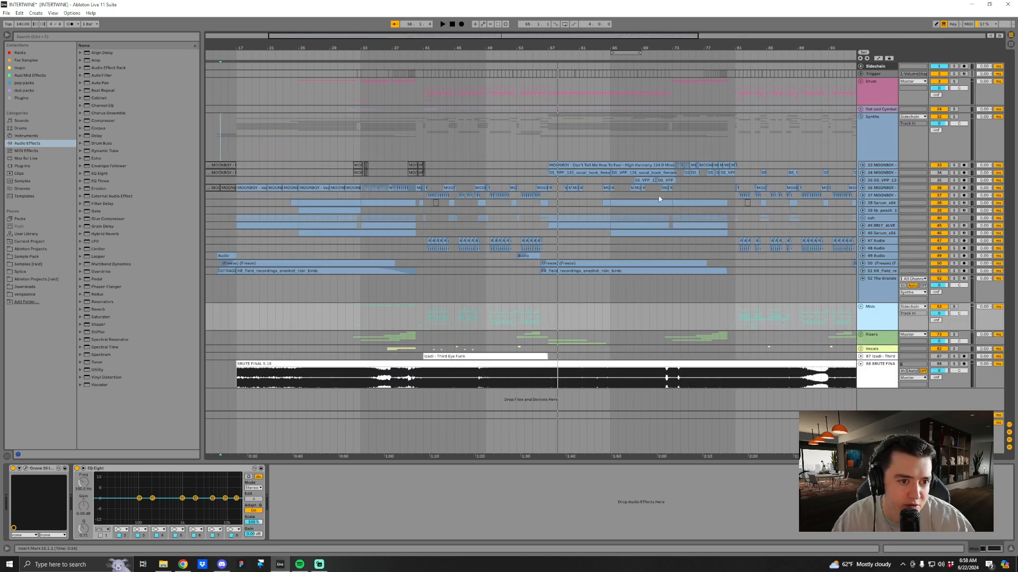
pyautogui.click(862, 165)
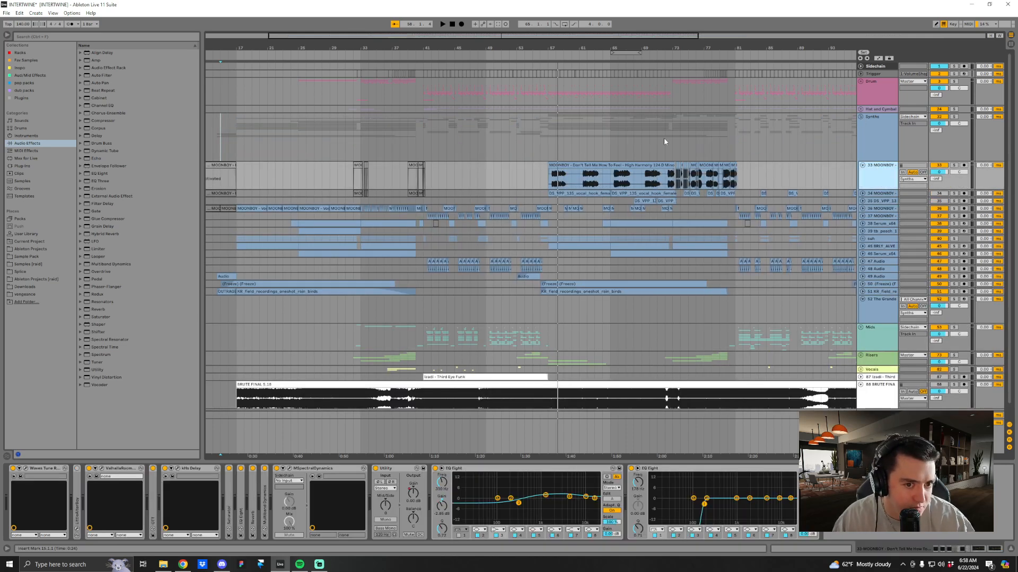
pyautogui.moveTo(588, 55); pyautogui.dragTo(765, 44)
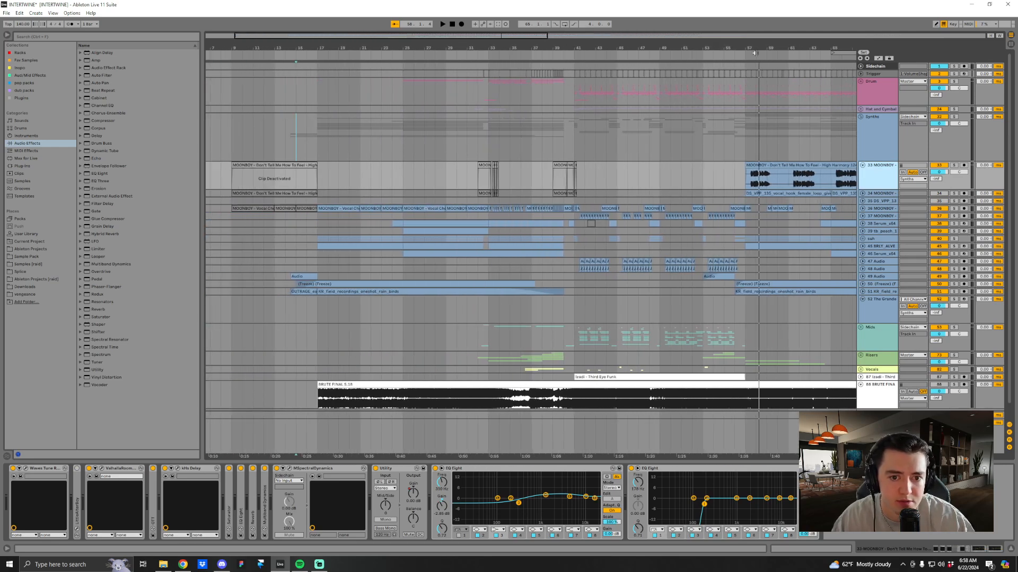
pyautogui.click(862, 208)
pyautogui.moveTo(322, 43); pyautogui.dragTo(362, 141)
pyautogui.moveTo(327, 47); pyautogui.dragTo(390, 116)
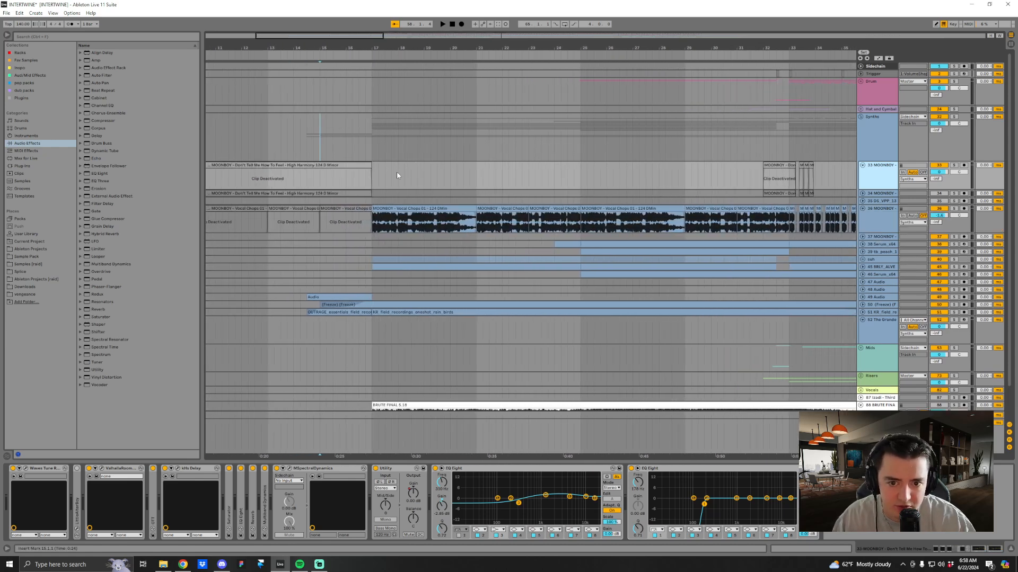
# Examine the nested group of Serum and Nexus tracks inside Synths, and fold the vocal chops track again.
pyautogui.scroll(-2, 831, 222)
pyautogui.click(862, 230)
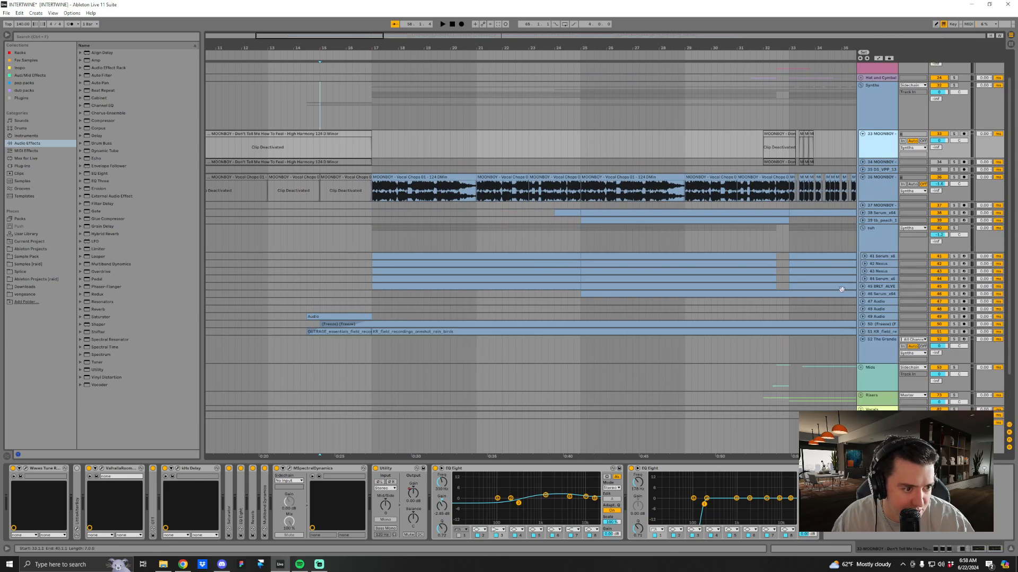
pyautogui.scroll(-2, 869, 265)
pyautogui.click(862, 202)
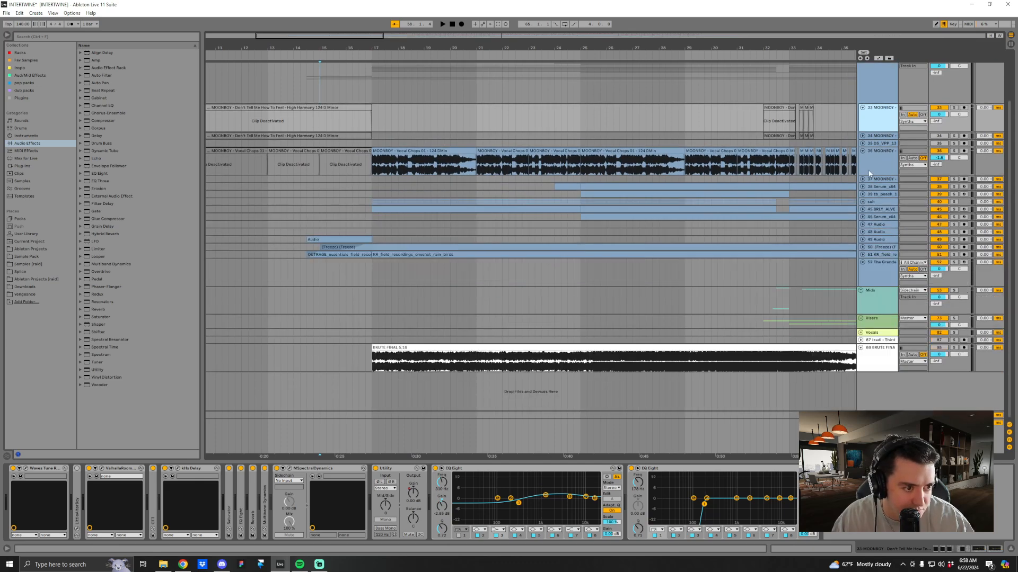
pyautogui.click(862, 151)
# Collapse the Synths group and bring the first drop, from bar 41, into close view.
pyautogui.moveTo(623, 46); pyautogui.dragTo(436, 8)
pyautogui.scroll(1, 794, 275)
pyautogui.scroll(1, 794, 275)
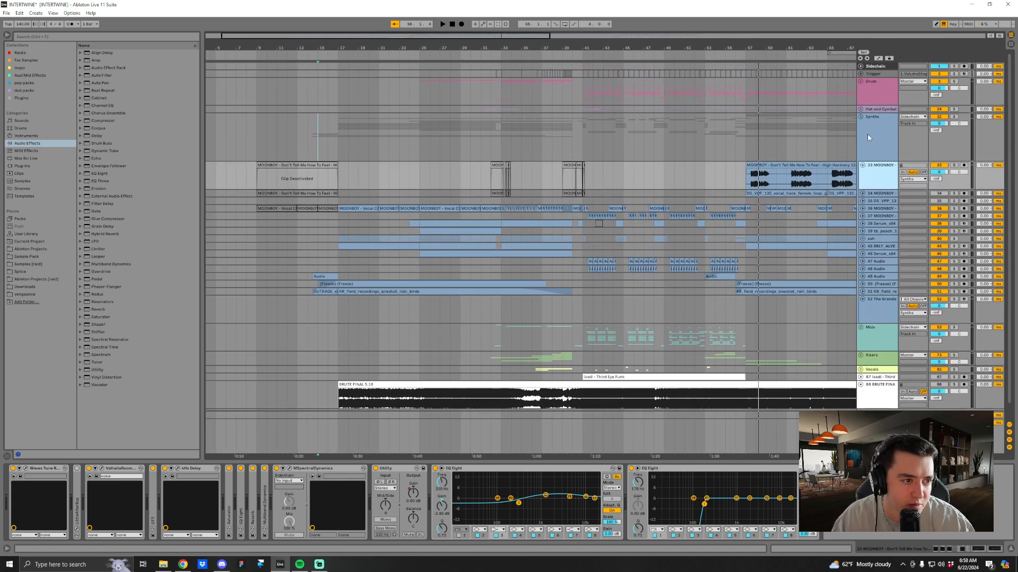
pyautogui.click(859, 116)
pyautogui.moveTo(630, 47); pyautogui.dragTo(630, 75)
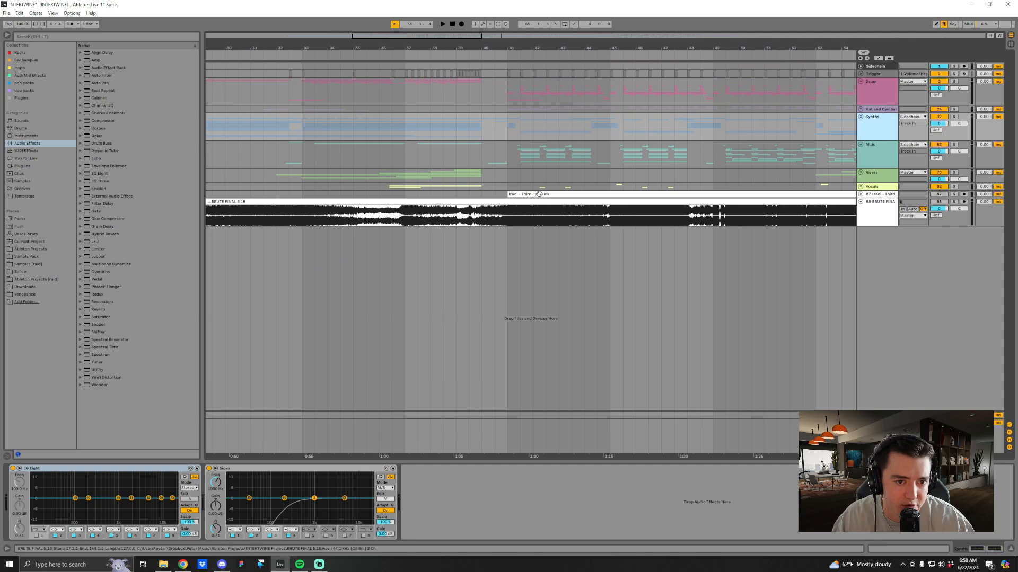
# Expand and solo the Mids group, and play it from bar 40 into the first drop.
pyautogui.click(511, 167)
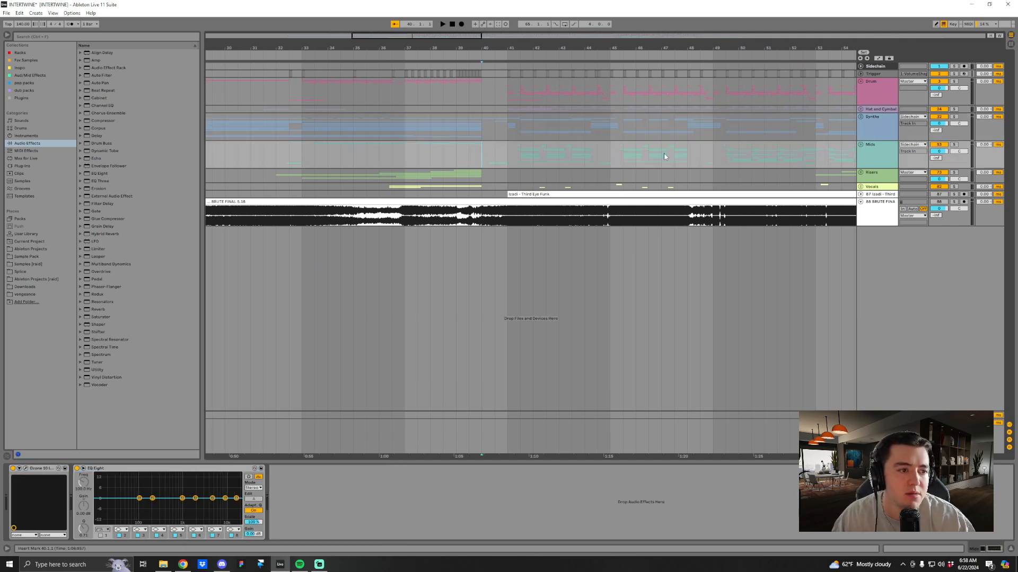
pyautogui.click(861, 145)
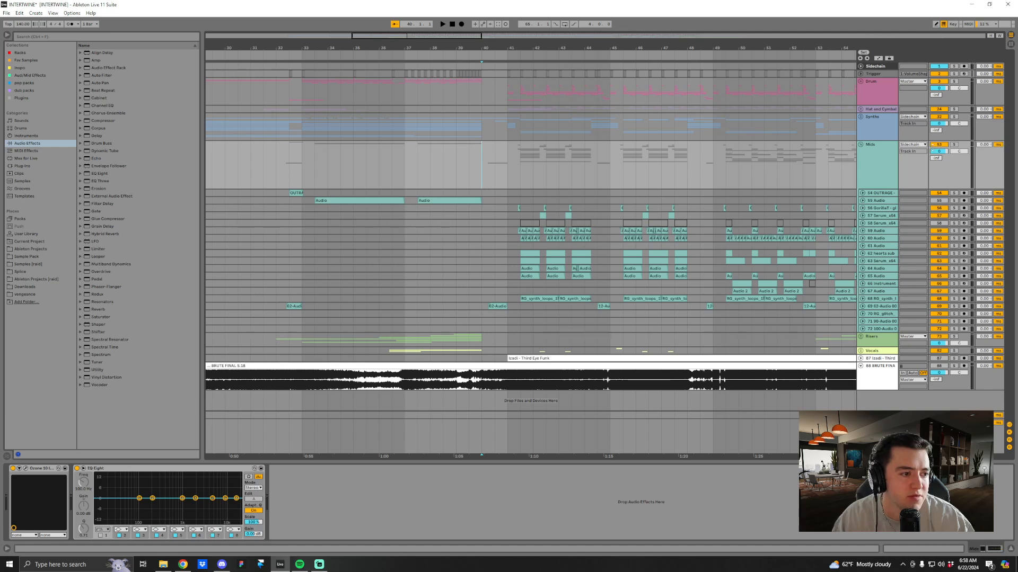
pyautogui.click(953, 145)
pyautogui.press('space')
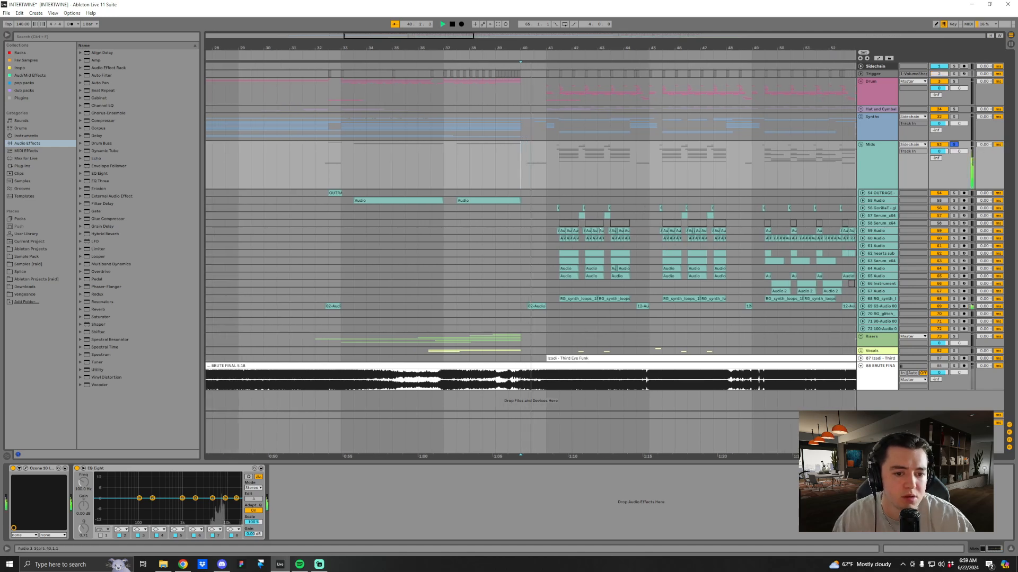
pyautogui.press('space')
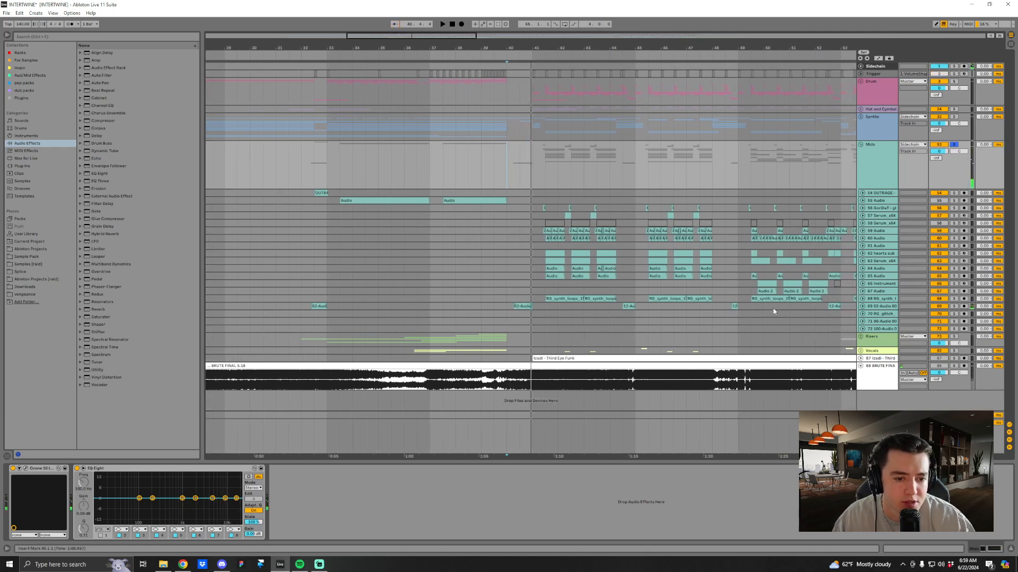
# Unfold audio track 69 in Mids, bring it into close view and play its clip just before bar 41.
pyautogui.click(861, 307)
pyautogui.scroll(5, 527, 159)
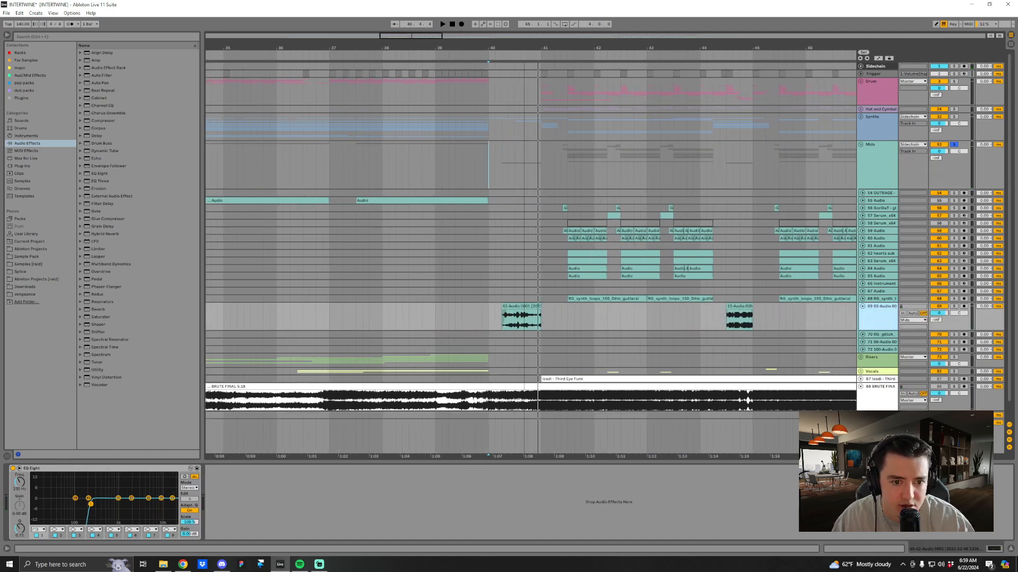
pyautogui.click(475, 313)
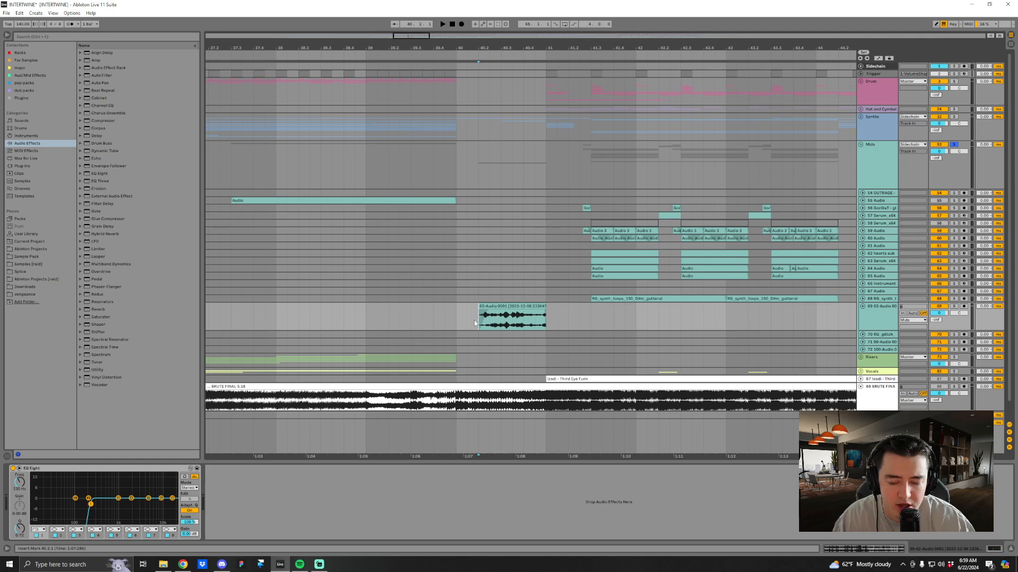
pyautogui.moveTo(527, 47); pyautogui.dragTo(474, 45)
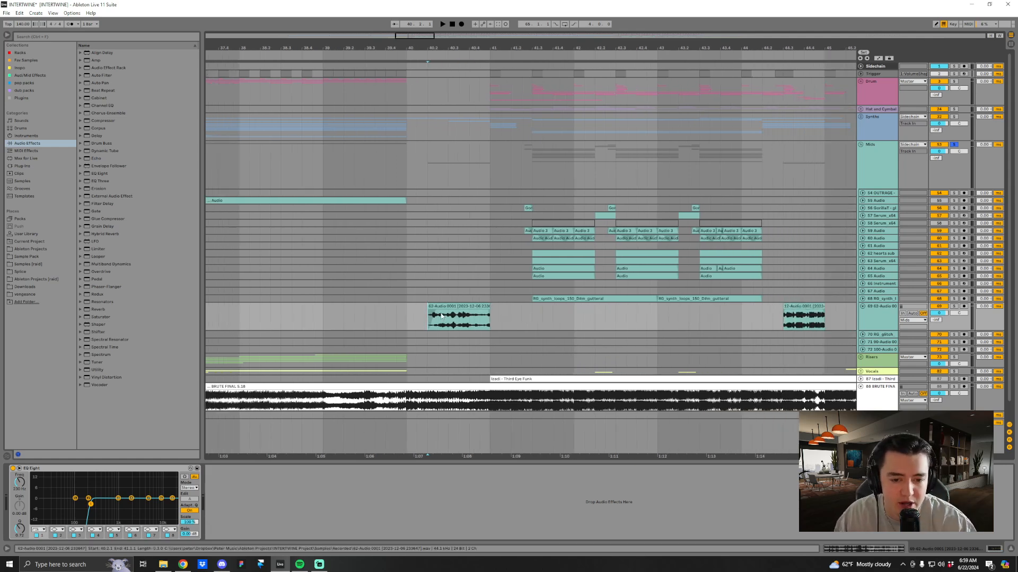
pyautogui.press('space')
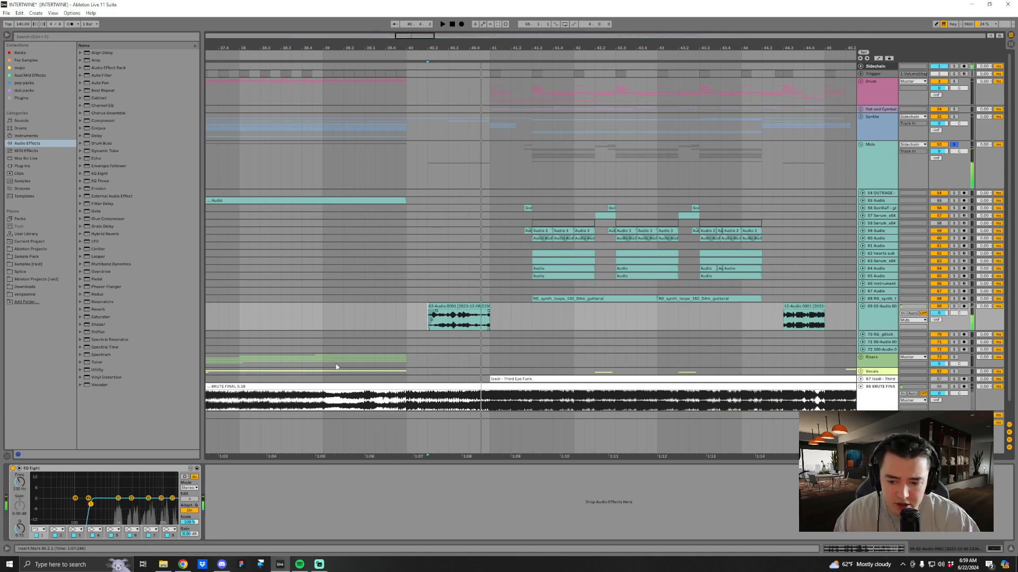
pyautogui.press('space')
# Play the next clip on audio track 69, after bar 44, within the soloed Mids group.
pyautogui.click(784, 321)
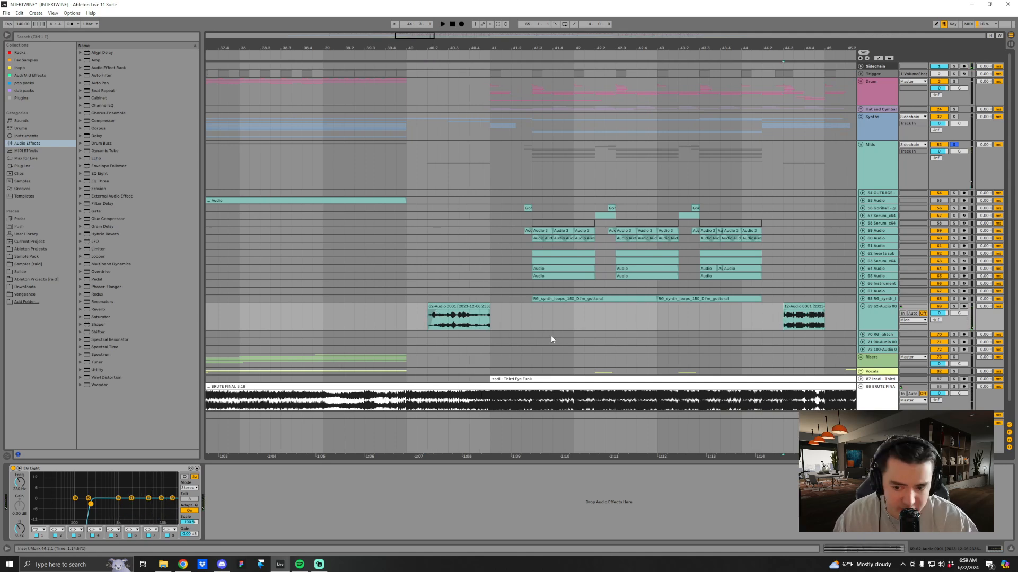
pyautogui.moveTo(782, 48); pyautogui.dragTo(640, 45)
pyautogui.press('space')
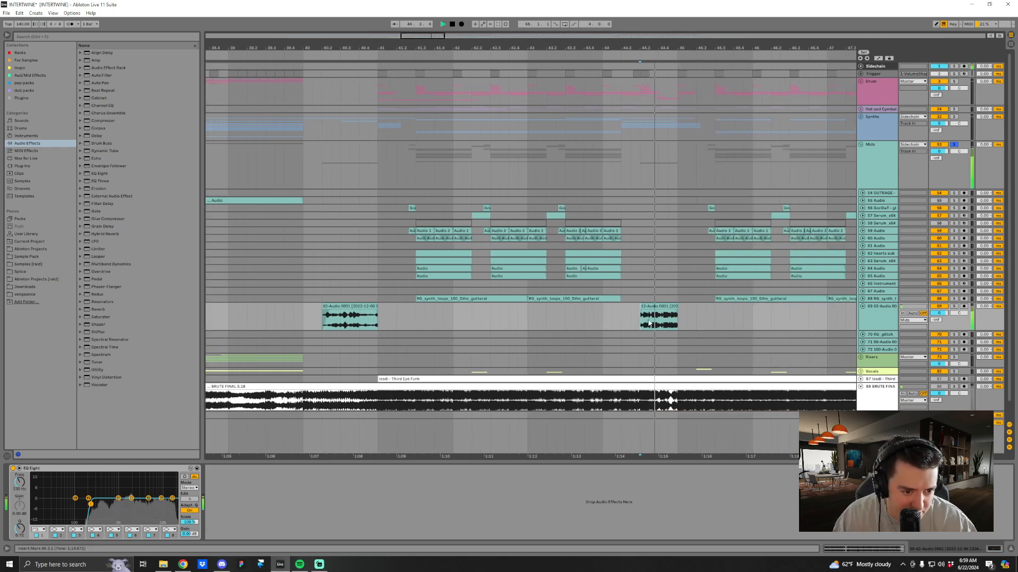
pyautogui.moveTo(655, 47); pyautogui.dragTo(702, 43)
# Unfold audio tracks 59 and 60, hearts sub track 62 and Serum track 63, and solo hearts sub.
pyautogui.click(862, 239)
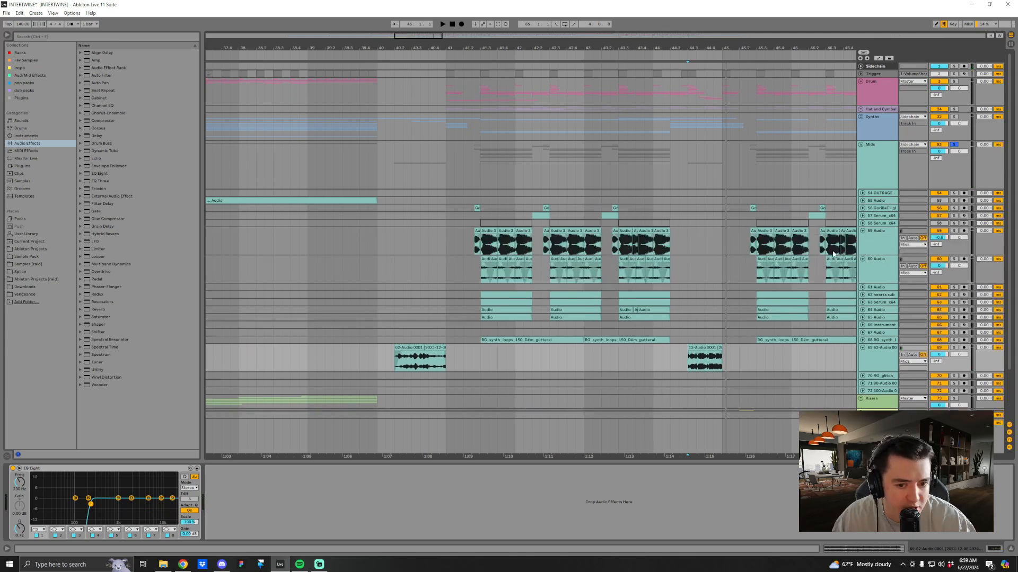
pyautogui.click(492, 251)
pyautogui.scroll(-1, 849, 284)
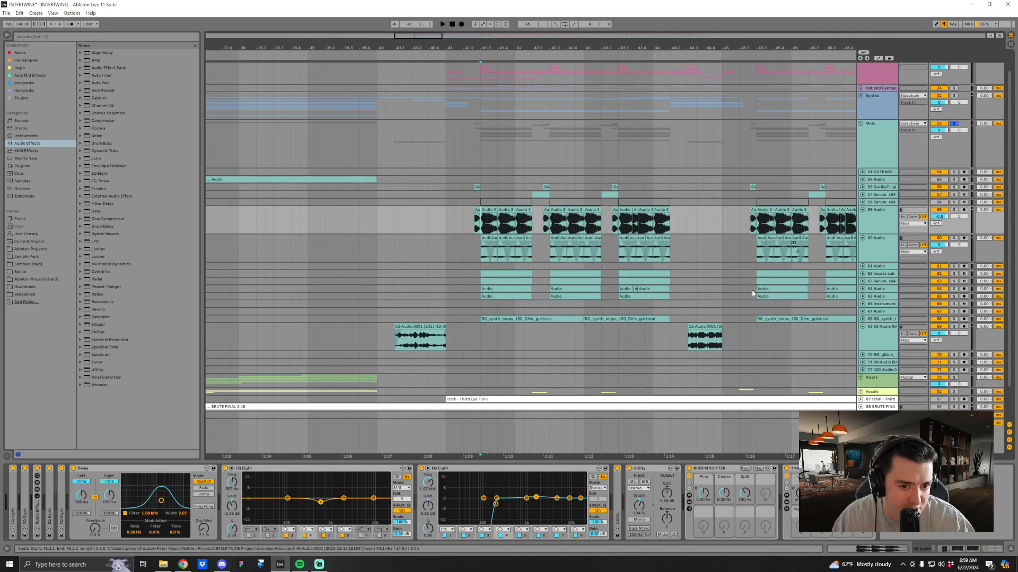
pyautogui.click(863, 284)
pyautogui.click(876, 285)
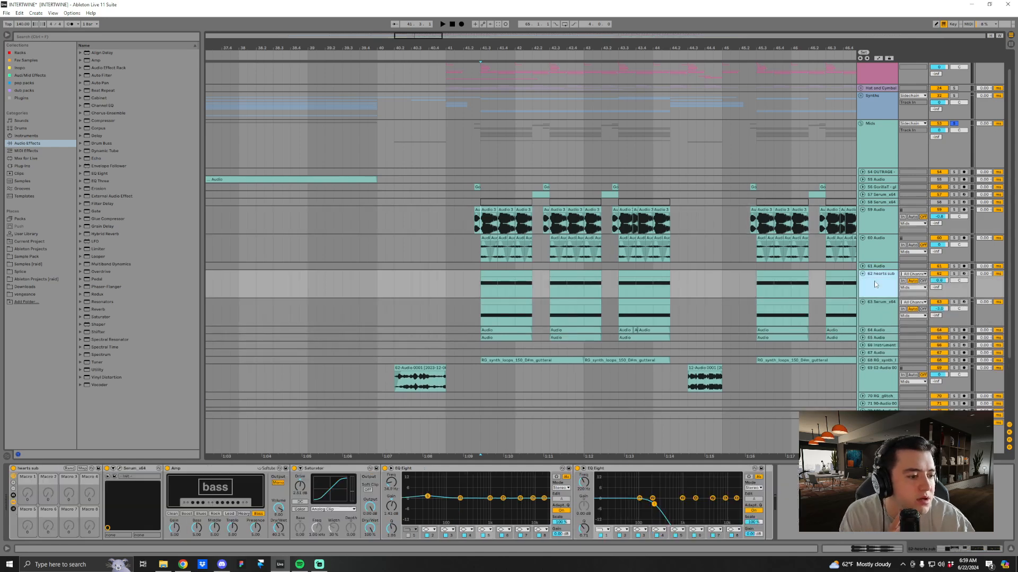
pyautogui.click(953, 274)
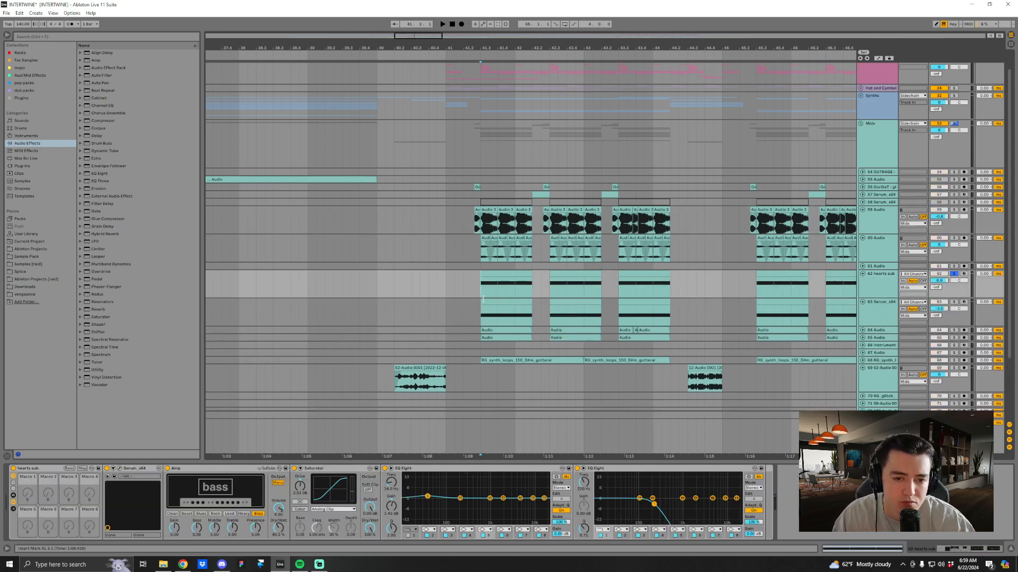
# Unfold and solo sample track 56, and play its first short clip leading into the drop after bar 41.
pyautogui.click(472, 189)
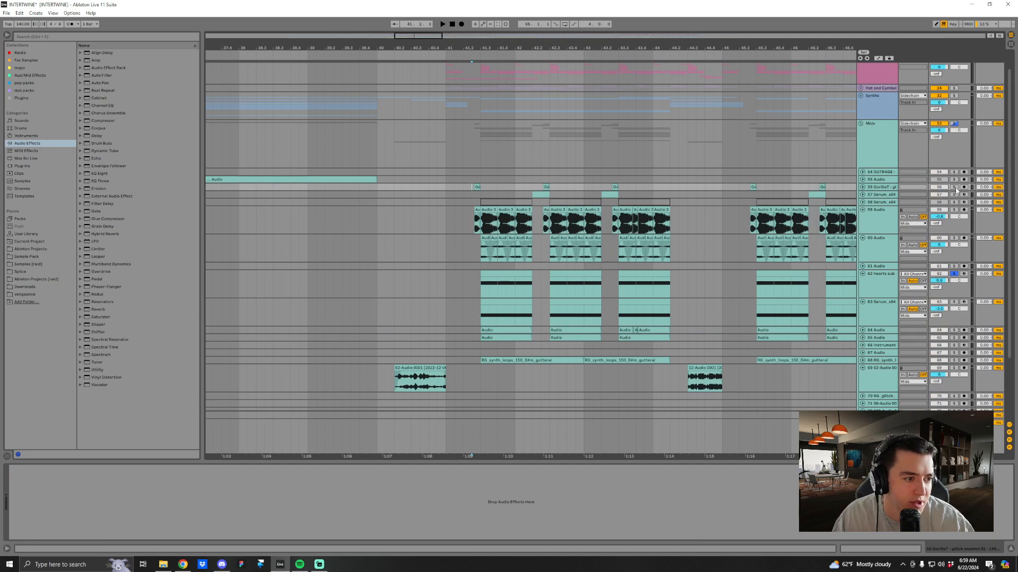
pyautogui.click(863, 187)
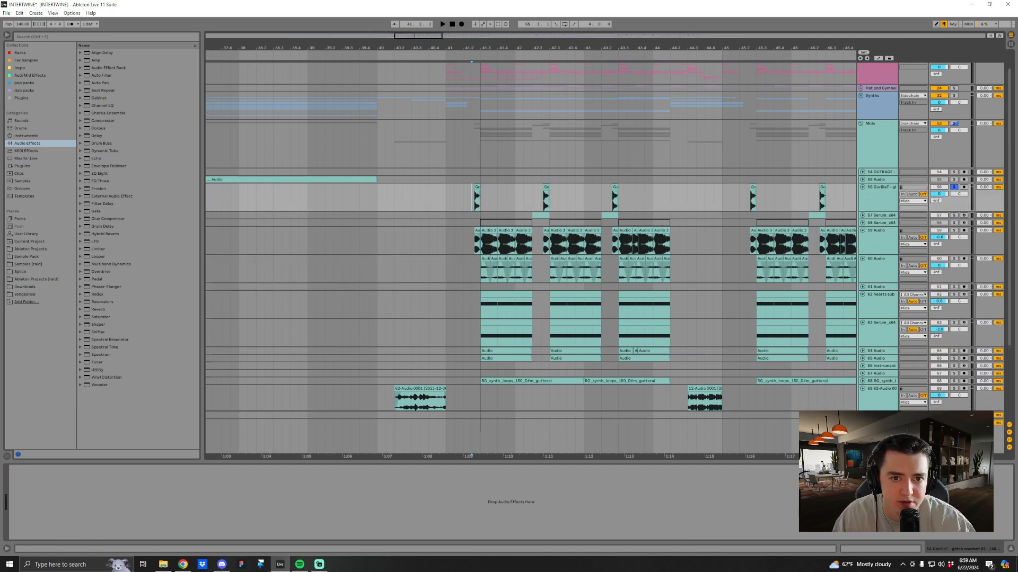
pyautogui.moveTo(481, 50); pyautogui.dragTo(481, 85)
pyautogui.press('space')
pyautogui.press('space')
pyautogui.press('space')
pyautogui.press('space')
# Solo audio track 59 and play the start of its first group of clips after bar 41.
pyautogui.click(954, 231)
pyautogui.press('space')
pyautogui.scroll(-1, 627, 265)
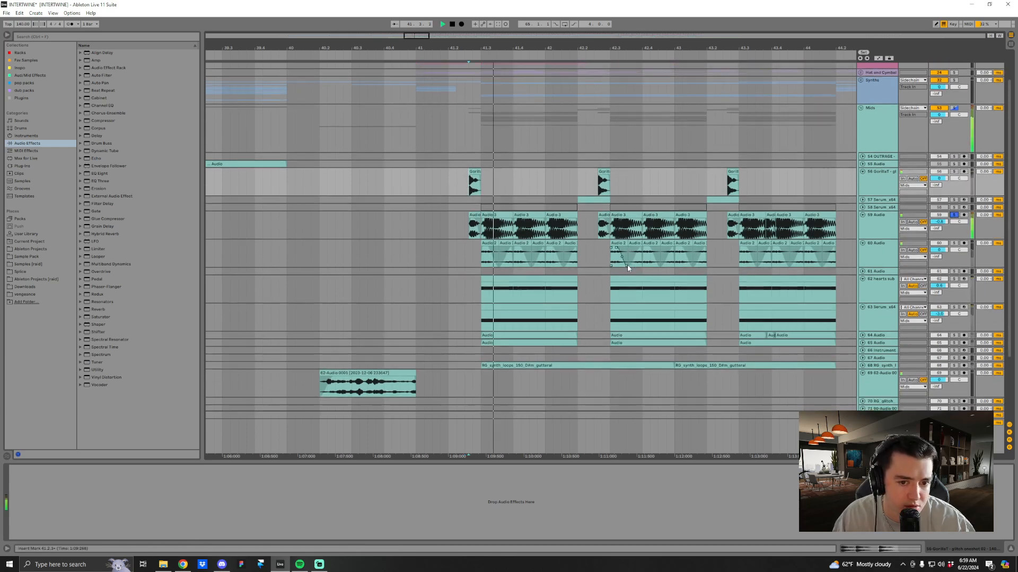
pyautogui.press('space')
pyautogui.scroll(-1, 661, 274)
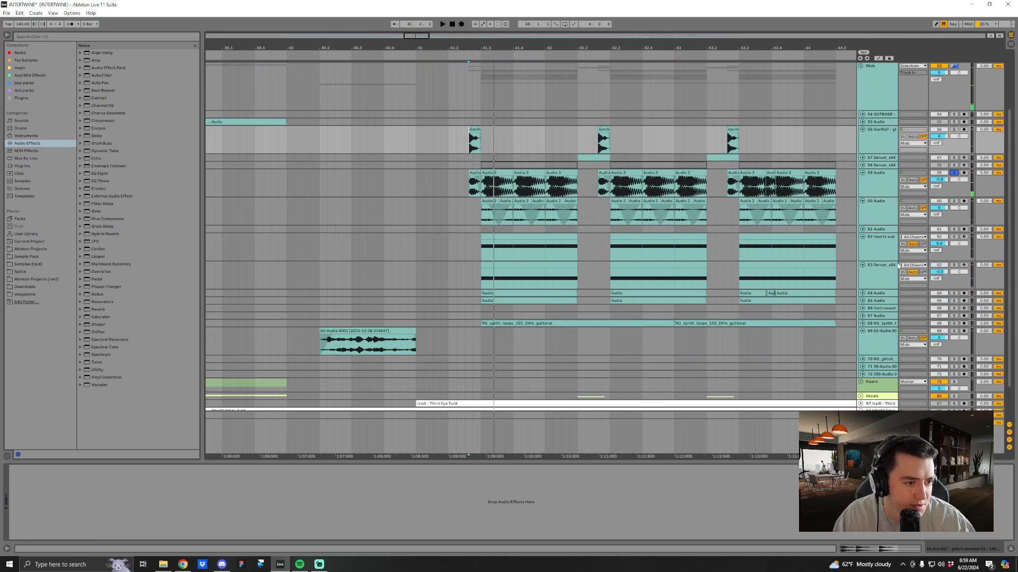
# Unfold audio tracks 65 and 64 to examine their waveforms, and view the device chain of Serum track 63.
pyautogui.click(863, 301)
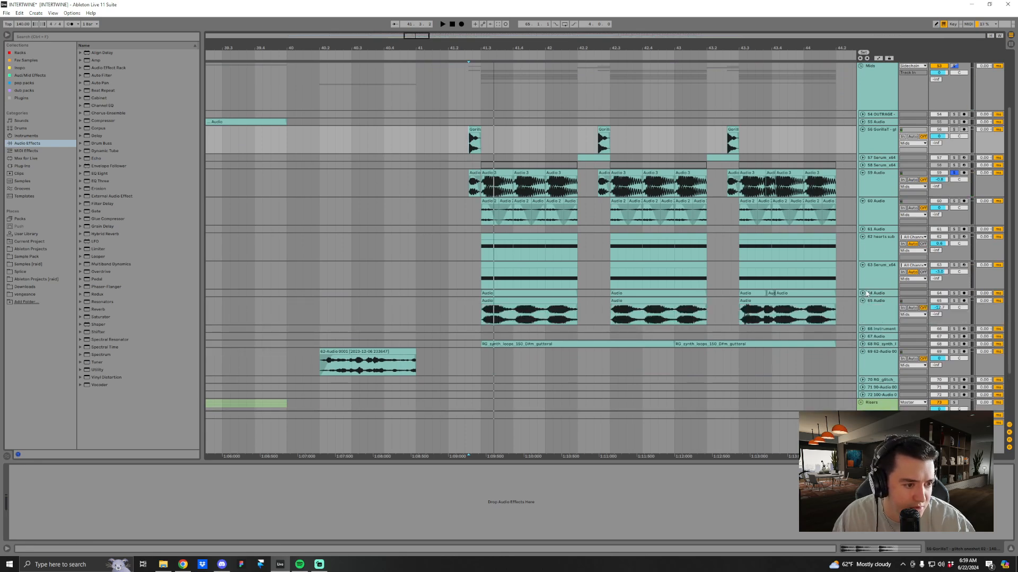
pyautogui.click(863, 293)
pyautogui.click(873, 244)
pyautogui.click(875, 265)
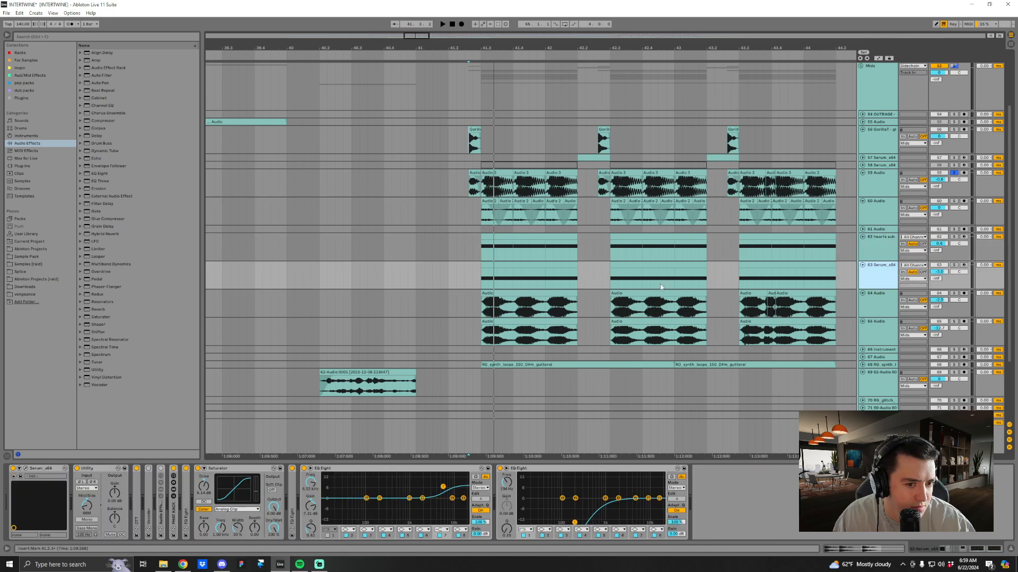
# Play the first drop pattern from 41.3 with Serum track 63 soloed, and solo hearts sub track 62 to compare.
pyautogui.click(487, 276)
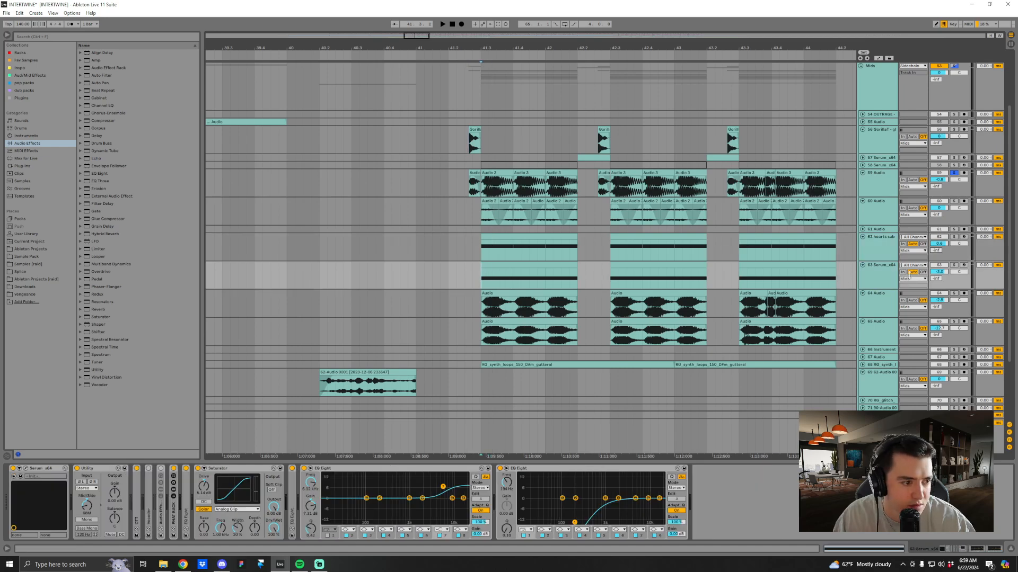
pyautogui.click(953, 265)
pyautogui.press('space')
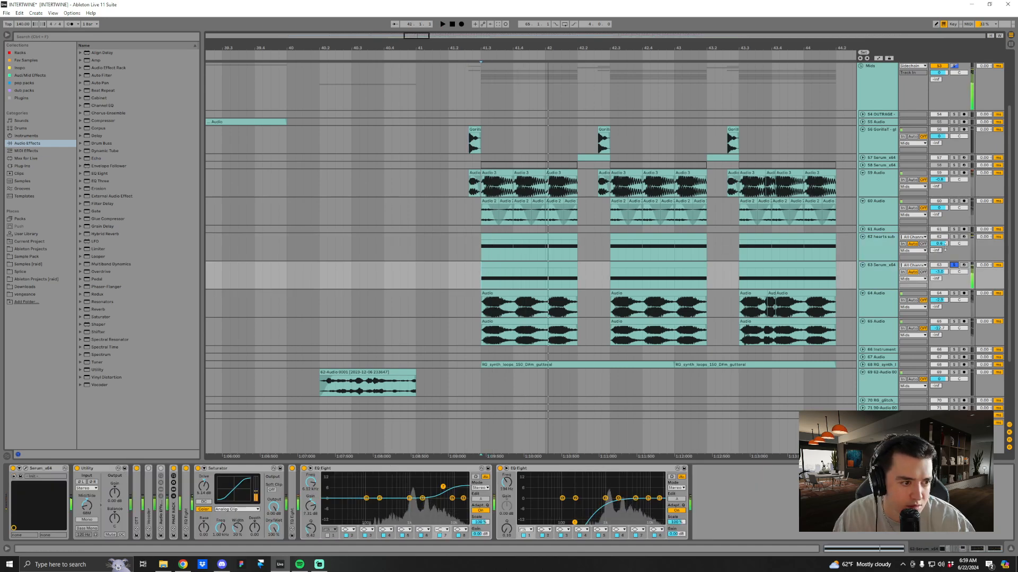
pyautogui.click(954, 237)
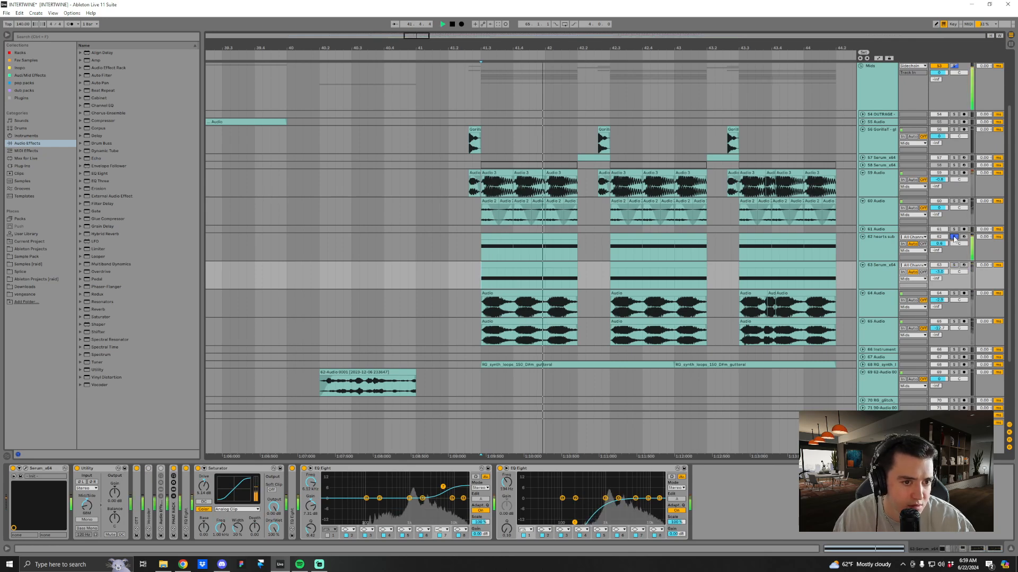
pyautogui.press('space')
# Unfold and solo Serum track 58, reactivate its first clip after bar 41 and play it.
pyautogui.click(862, 165)
pyautogui.click(880, 165)
pyautogui.press('s')
pyautogui.click(561, 166)
pyautogui.press('0')
pyautogui.press('space')
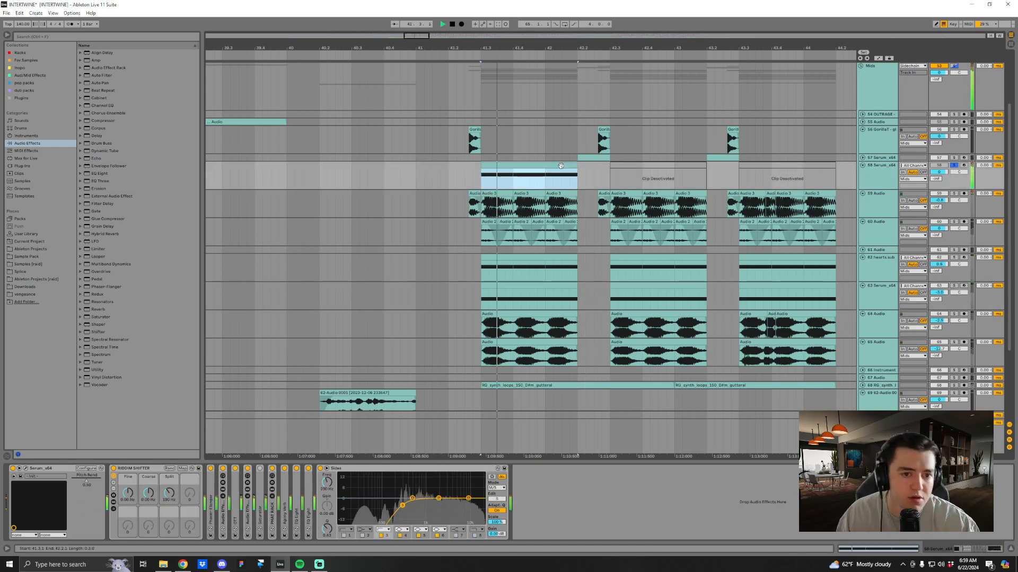
pyautogui.moveTo(562, 49); pyautogui.dragTo(532, 42)
# Unfold and solo Serum track 57, play its first clip, and show the hearts sub track's devices.
pyautogui.click(862, 157)
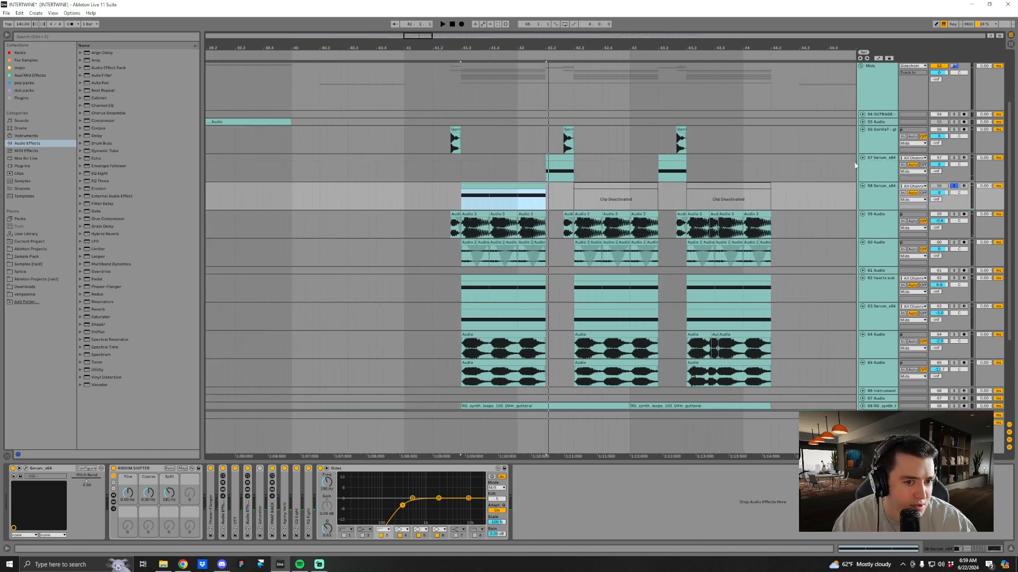
pyautogui.click(891, 169)
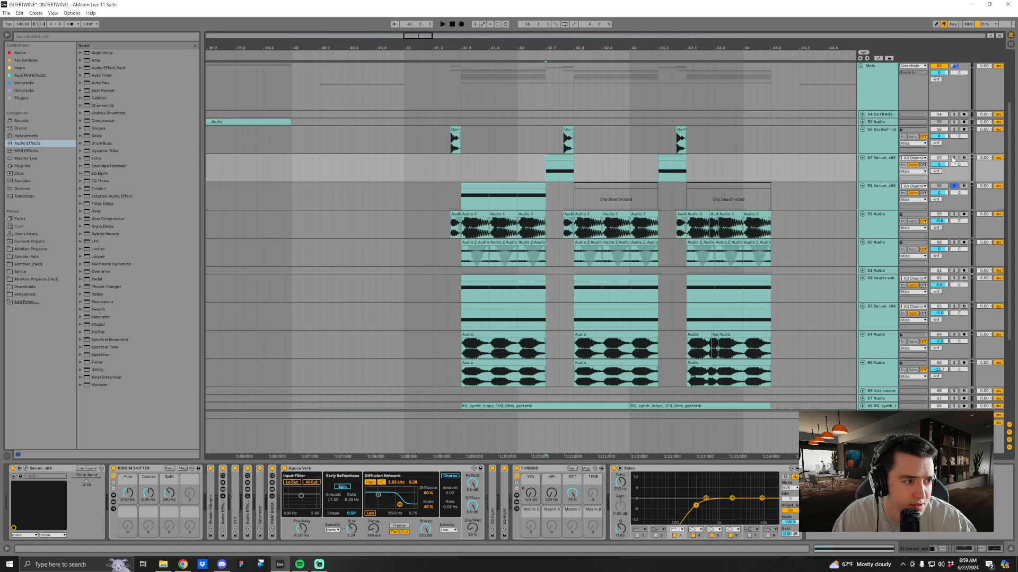
pyautogui.click(954, 158)
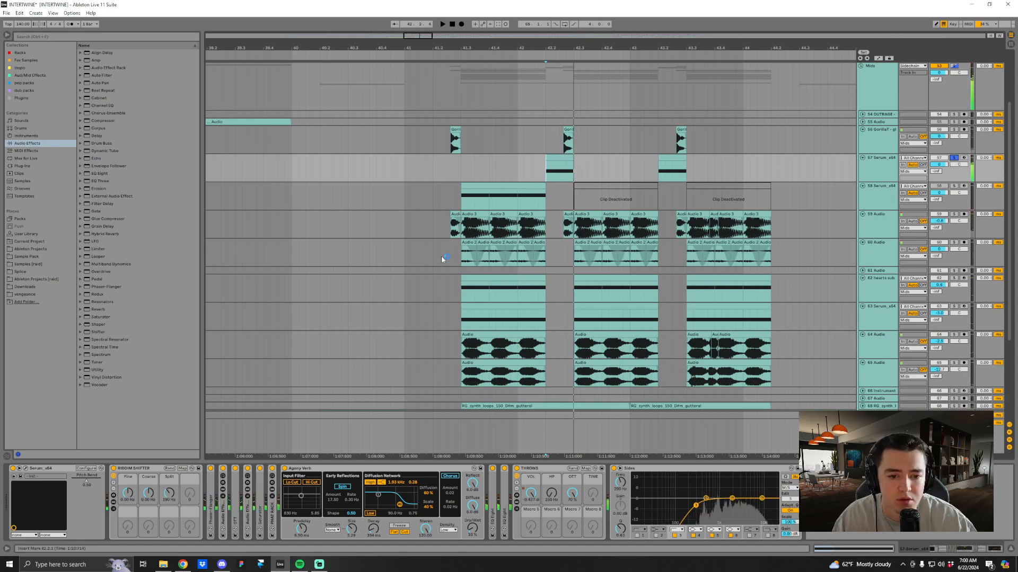
pyautogui.click(459, 204)
pyautogui.scroll(-1, 608, 289)
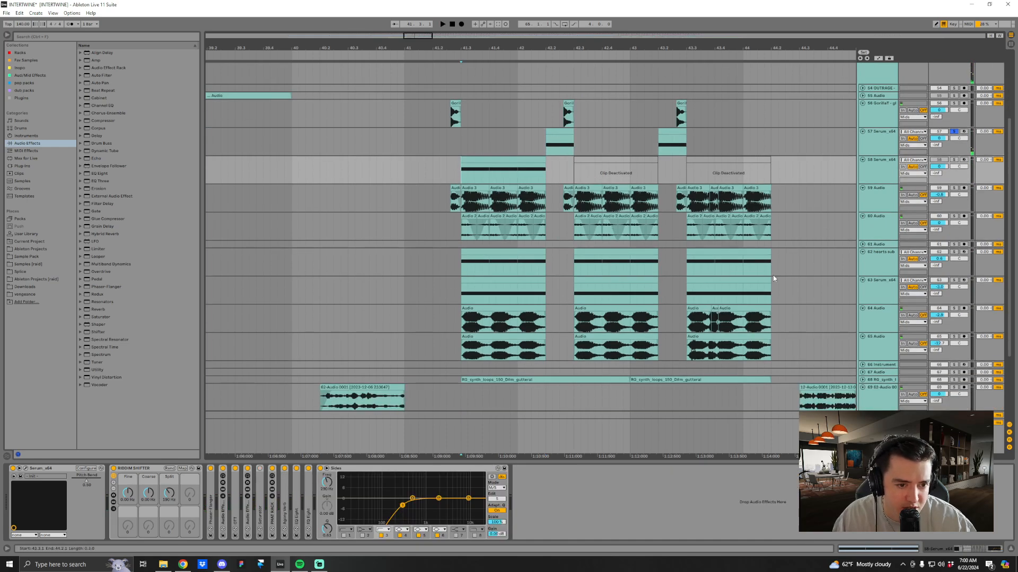
pyautogui.click(517, 271)
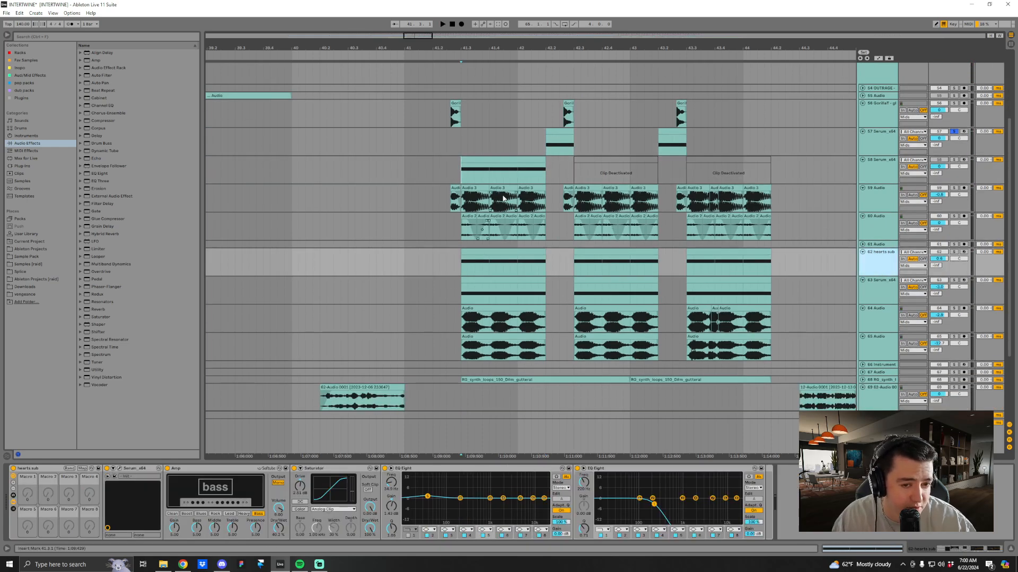
# Go to the second drop at bar 81, play from Serum track 58's first clip and solo audio track 65.
pyautogui.moveTo(703, 48); pyautogui.dragTo(694, 175)
pyautogui.moveTo(708, 48); pyautogui.dragTo(708, 122)
pyautogui.click(573, 179)
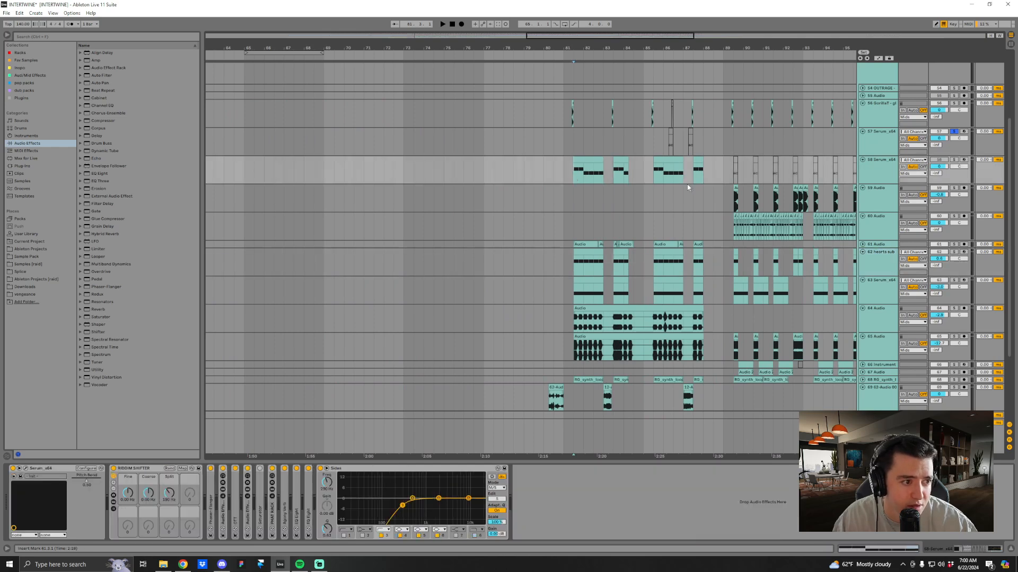
pyautogui.press('space')
pyautogui.click(954, 336)
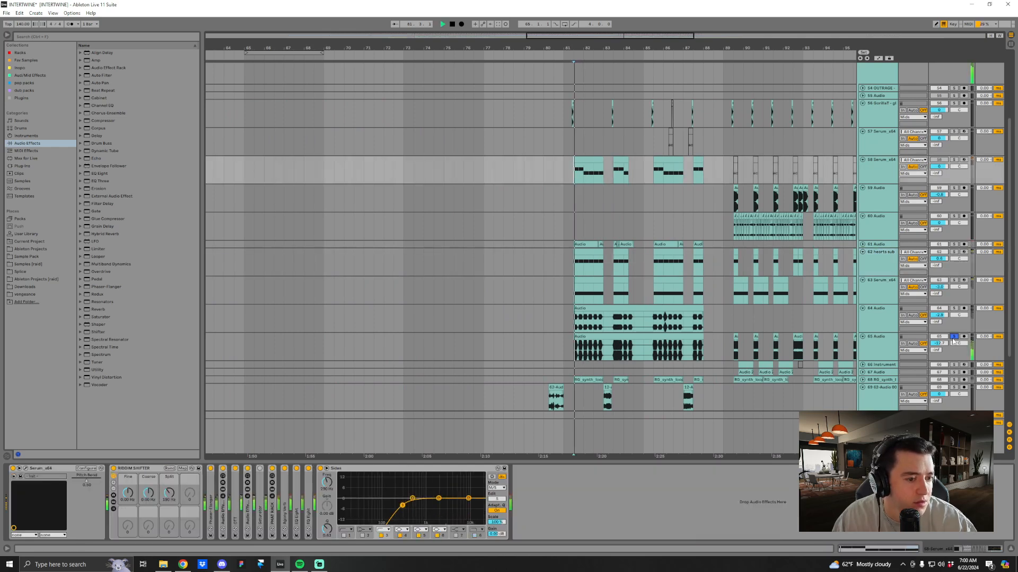
# Solo audio track 61, play it in the second drop and unfold it to examine its waveform.
pyautogui.click(953, 244)
pyautogui.press('space')
pyautogui.click(862, 245)
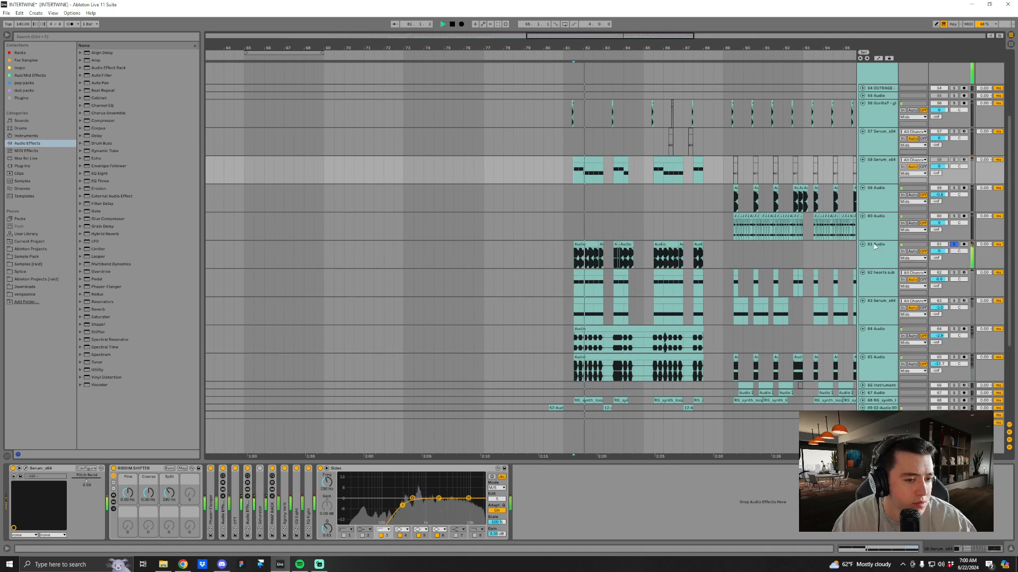
pyautogui.click(877, 249)
# Return to the first drop, and solo and play the active clip on Serum track 58 after bar 41.
pyautogui.moveTo(606, 49); pyautogui.dragTo(553, 52)
pyautogui.moveTo(422, 48); pyautogui.dragTo(493, 101)
pyautogui.click(441, 175)
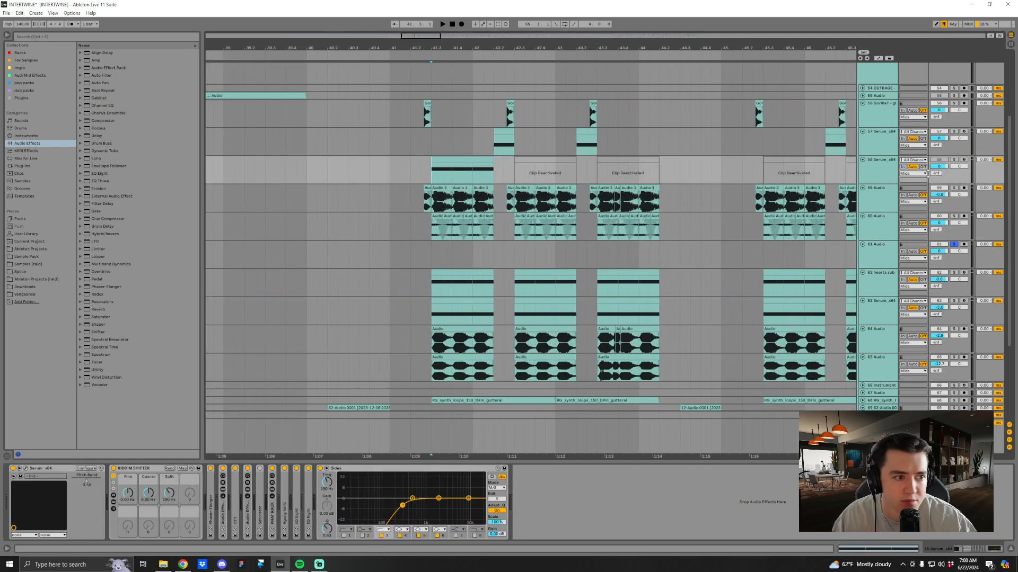
pyautogui.press('space')
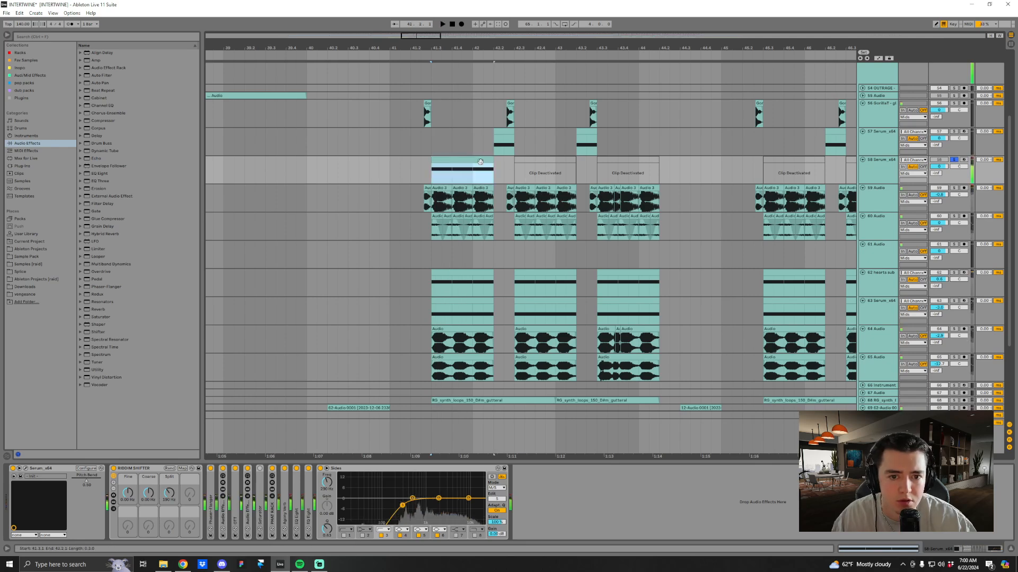
# Open the active MIDI clip on Serum track 58, move its first note down to C0 and play it.
pyautogui.doubleClick(472, 162)
pyautogui.moveTo(379, 449); pyautogui.dragTo(379, 477)
pyautogui.press('space')
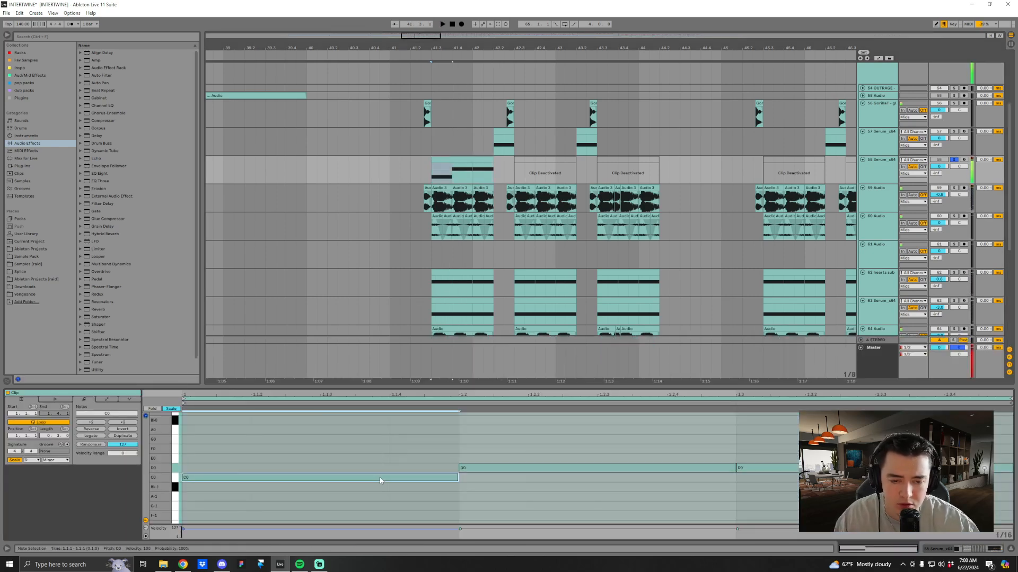
# Move the clip's first note back up to D0 and play it with Serum track 58's device chain shown.
pyautogui.press('Up')
pyautogui.press('Down')
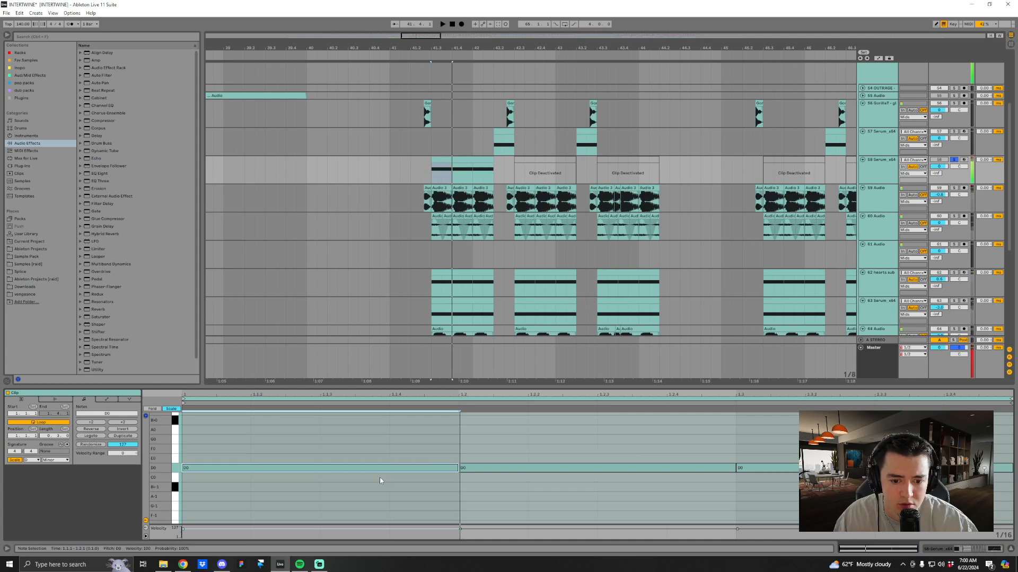
pyautogui.hotkey('shift', 'Tab')
pyautogui.press('space')
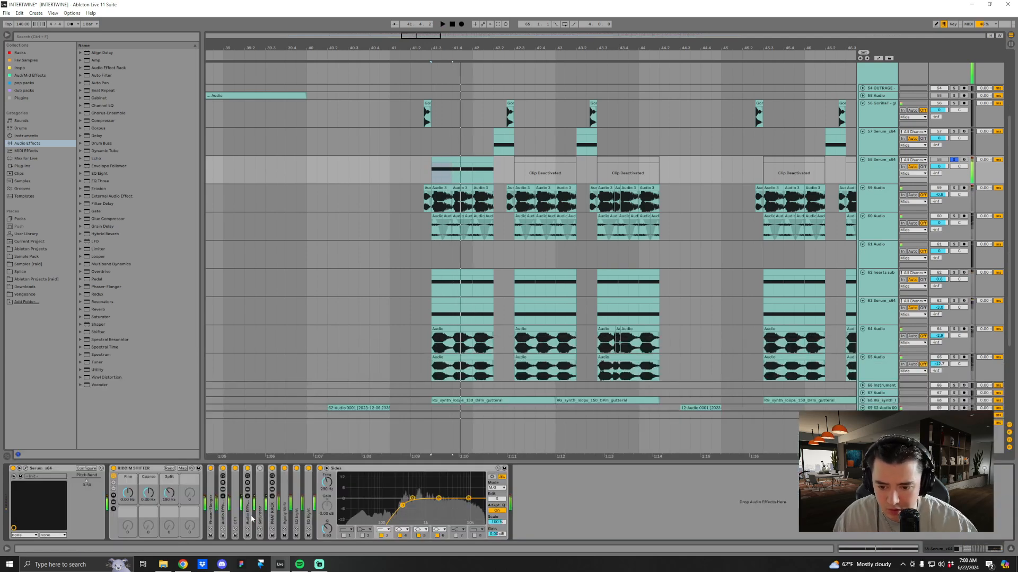
# Unfold the Audio Effect Rack on Serum track 58, show the automation and set the playback start at the active clip's beginning.
pyautogui.doubleClick(223, 500)
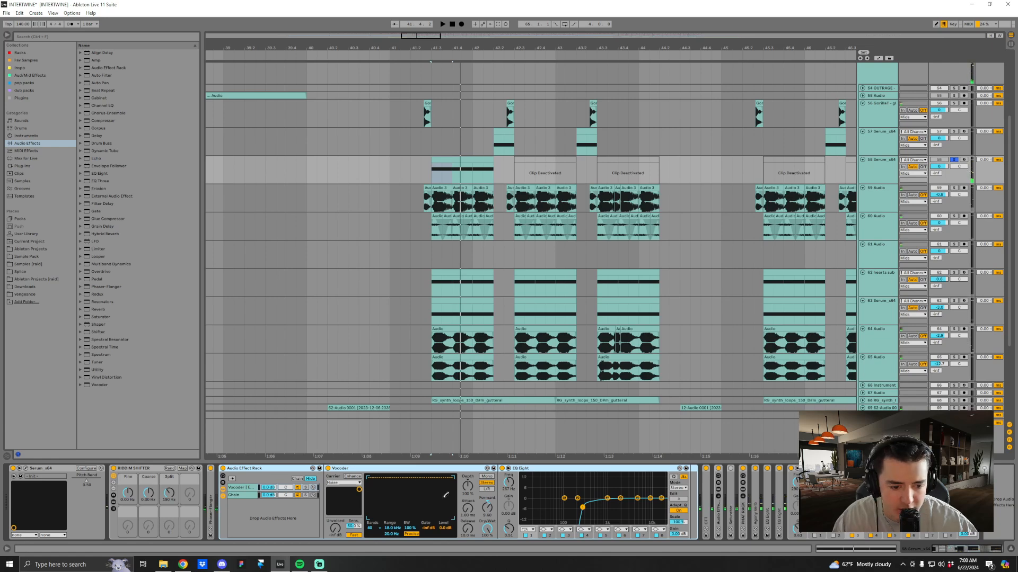
pyautogui.hscroll(1, 446, 495)
pyautogui.press('a')
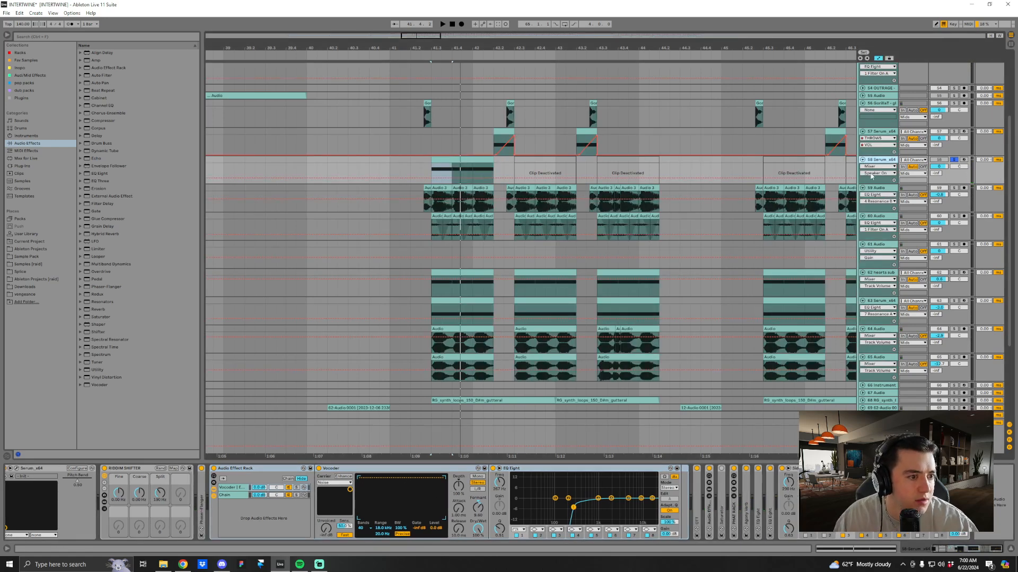
pyautogui.click(877, 166)
pyautogui.click(838, 163)
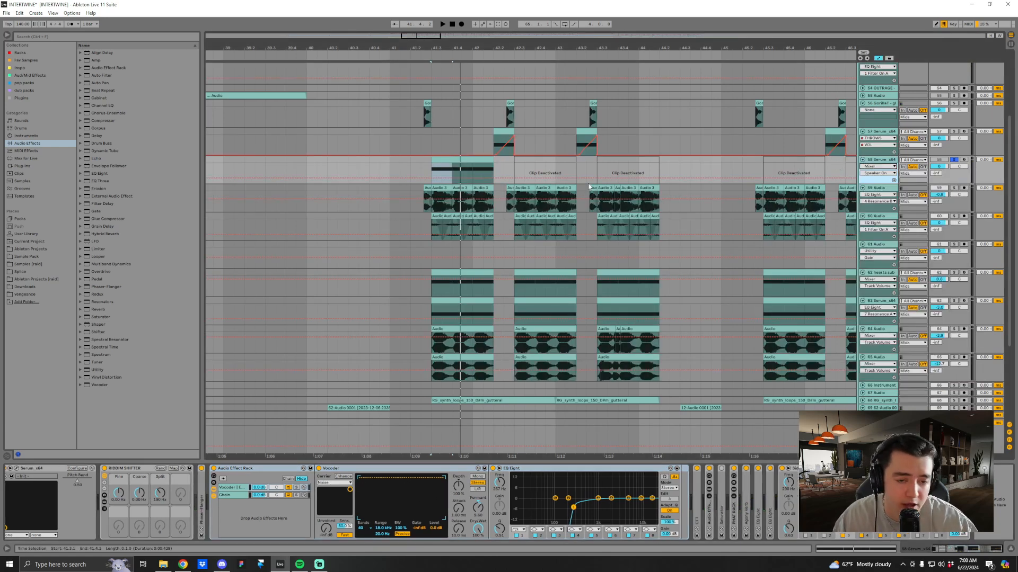
pyautogui.click(436, 171)
pyautogui.click(218, 470)
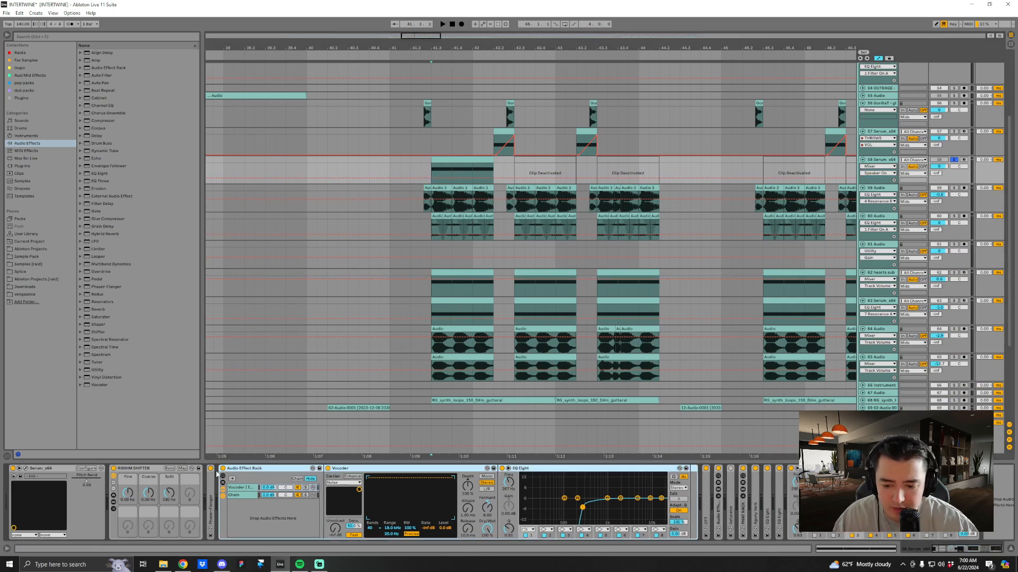
# Try a higher Fine setting on the Riddim Shifter while playing the clip, and undo it.
pyautogui.press('space')
pyautogui.moveTo(128, 493); pyautogui.dragTo(127, 451)
pyautogui.press('space')
pyautogui.press('space')
pyautogui.press('space')
pyautogui.press('space')
pyautogui.press('space')
pyautogui.hotkey('ctrl', 'z')
pyautogui.press('space')
pyautogui.press('space')
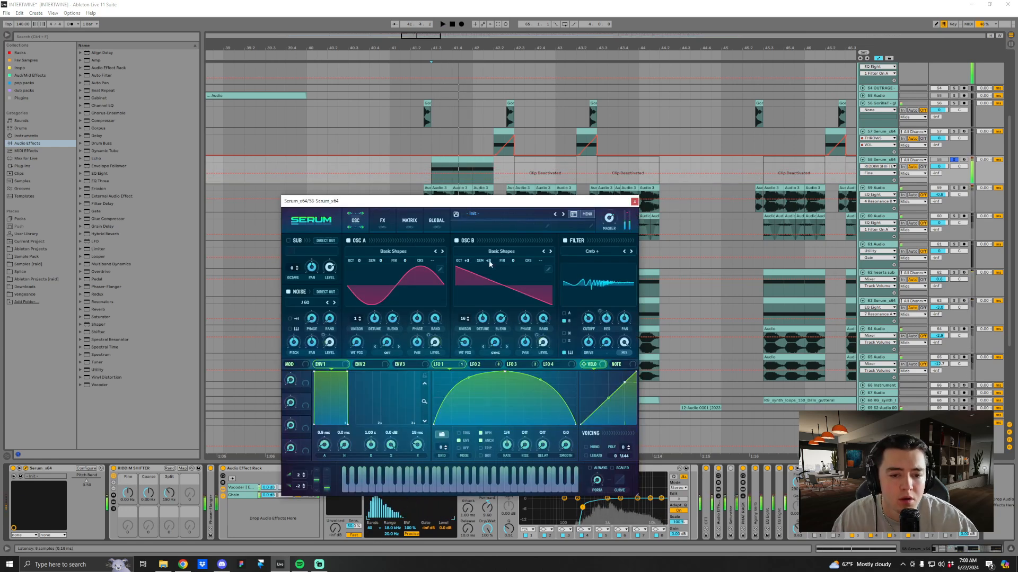
# In track 58's Serum, try OSC B's semitone offset at 0 while playing the clip, and restore the offset.
pyautogui.press('space')
pyautogui.moveTo(488, 261); pyautogui.dragTo(490, 276)
pyautogui.press('space')
pyautogui.press('space')
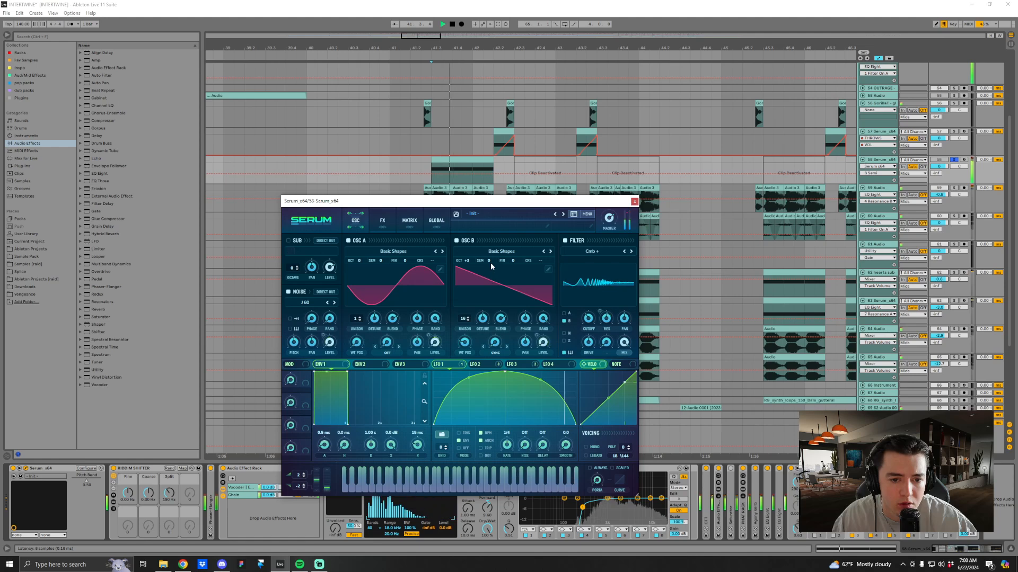
pyautogui.press('space')
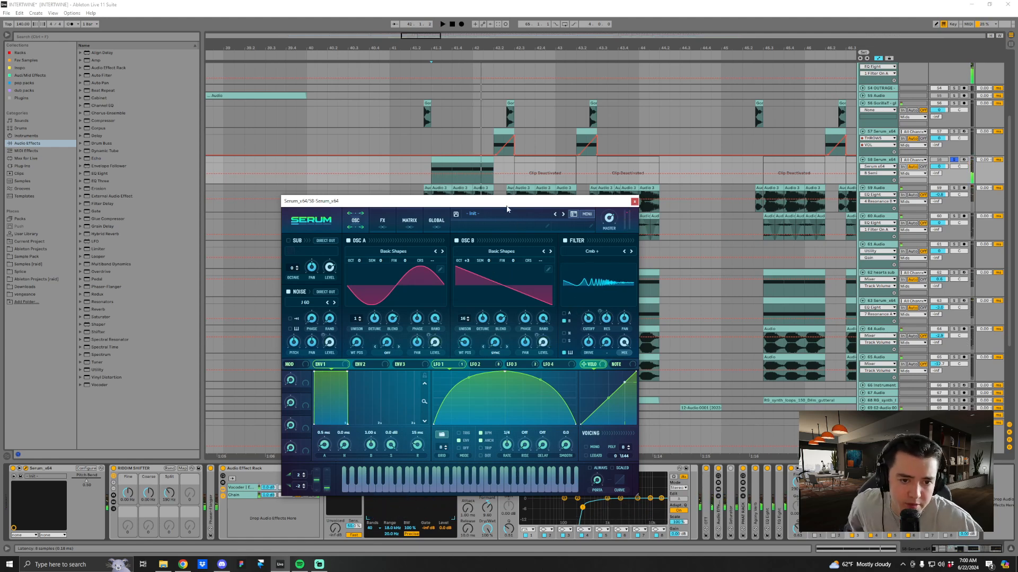
pyautogui.moveTo(507, 210); pyautogui.dragTo(498, 139)
pyautogui.moveTo(481, 195); pyautogui.dragTo(482, 183)
pyautogui.moveTo(510, 137); pyautogui.dragTo(532, 130)
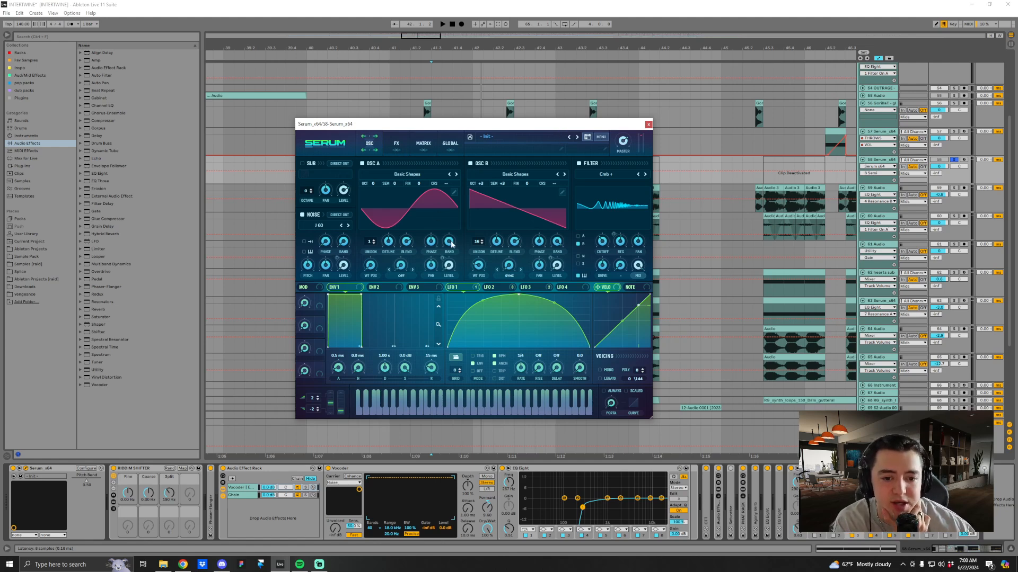
# Show LFO 1 in Serum and play the clip with OSC A switched off and back on.
pyautogui.moveTo(459, 291); pyautogui.dragTo(463, 259)
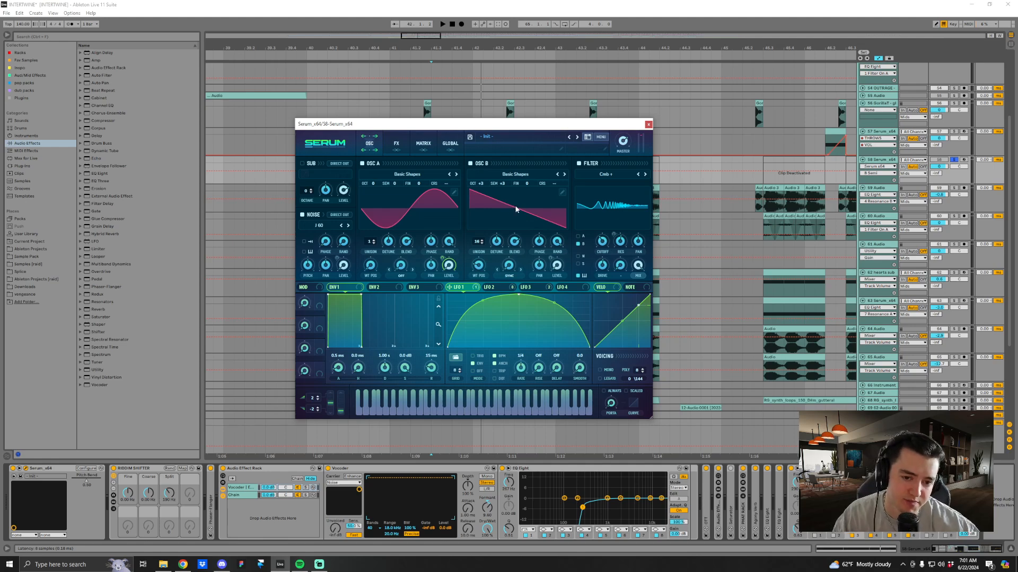
pyautogui.click(363, 164)
pyautogui.moveTo(371, 123); pyautogui.dragTo(382, 215)
pyautogui.click(437, 183)
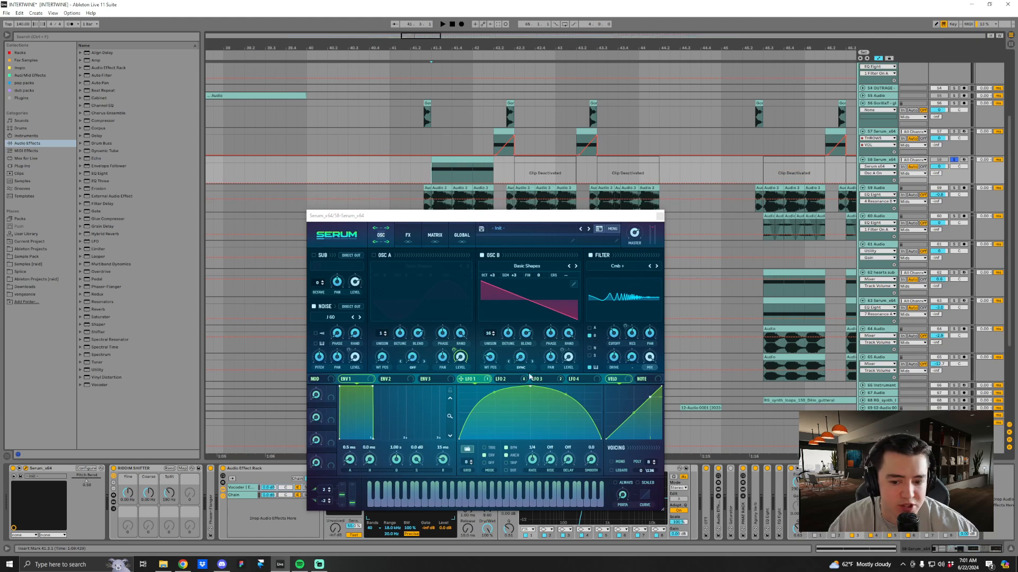
pyautogui.press('space')
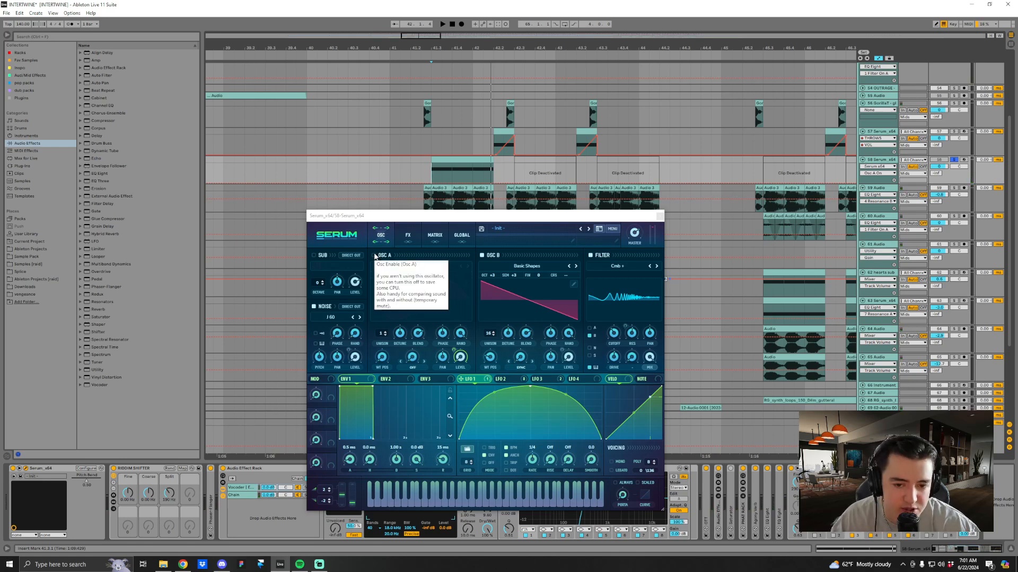
pyautogui.click(374, 255)
pyautogui.press('space')
pyautogui.press('space')
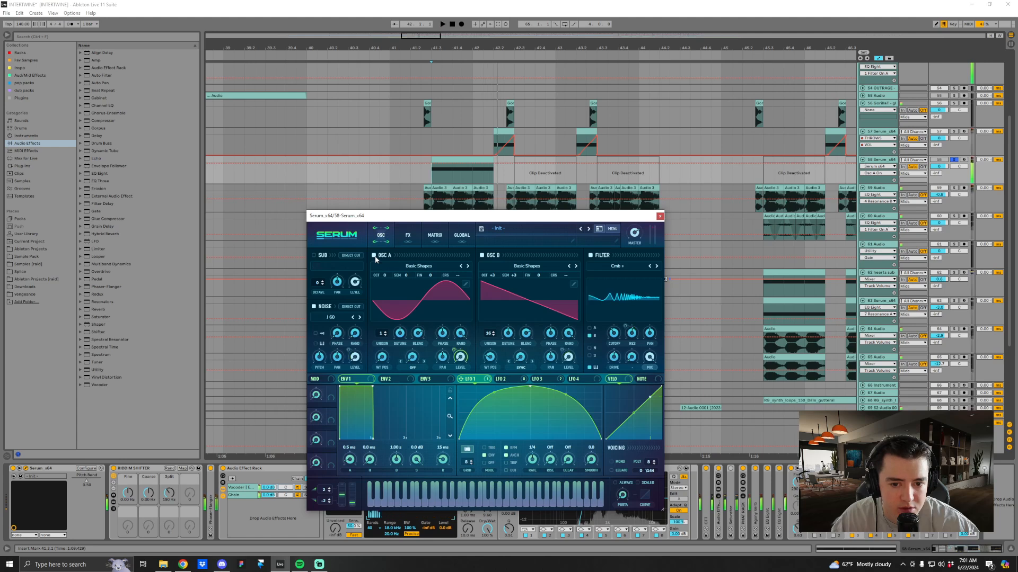
# Show Serum's effects and LFO 2, and play the clip with Hyper/Dimension switched off and back on.
pyautogui.click(408, 235)
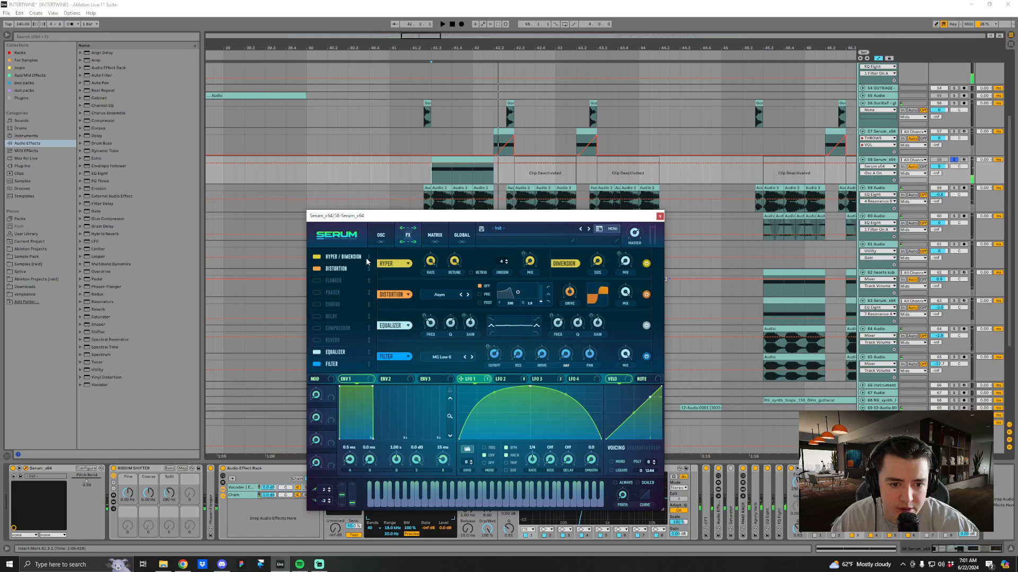
pyautogui.click(502, 379)
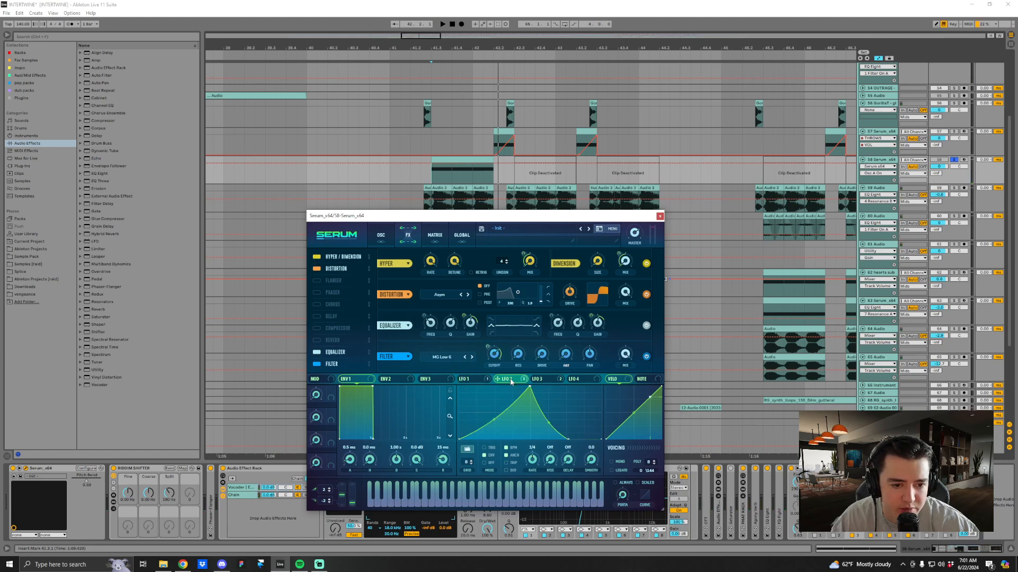
pyautogui.click(316, 258)
pyautogui.press('space')
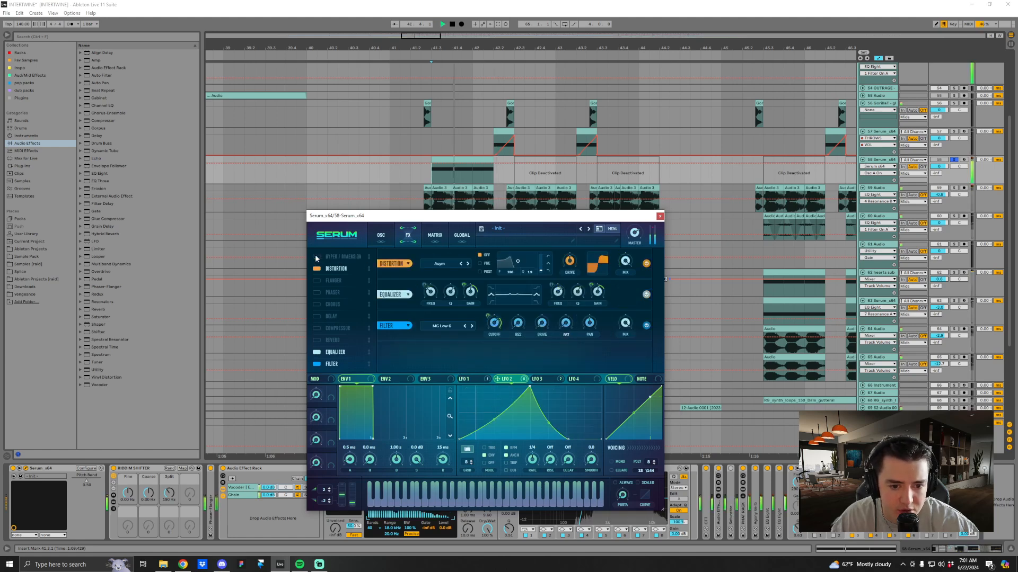
pyautogui.press('space')
pyautogui.click(316, 258)
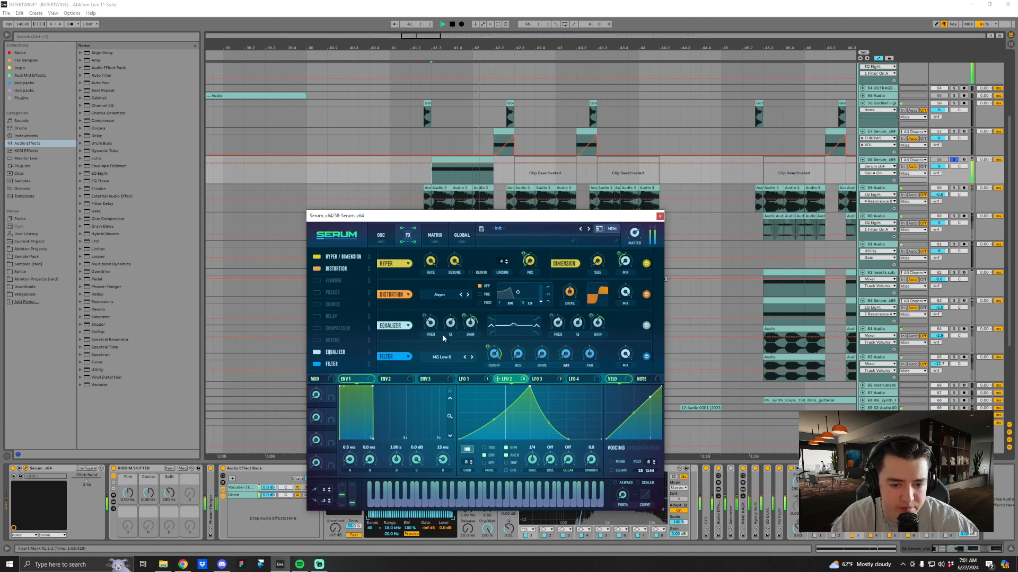
# Play the clip with Serum's Equalizer effect switched off and back on to compare the sound.
pyautogui.click(318, 352)
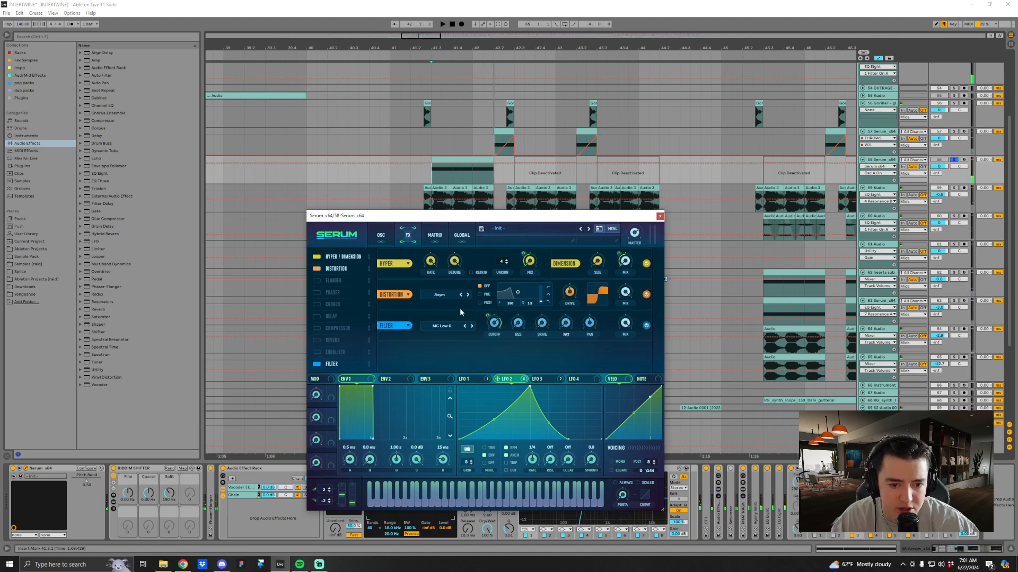
pyautogui.click(382, 239)
pyautogui.click(394, 241)
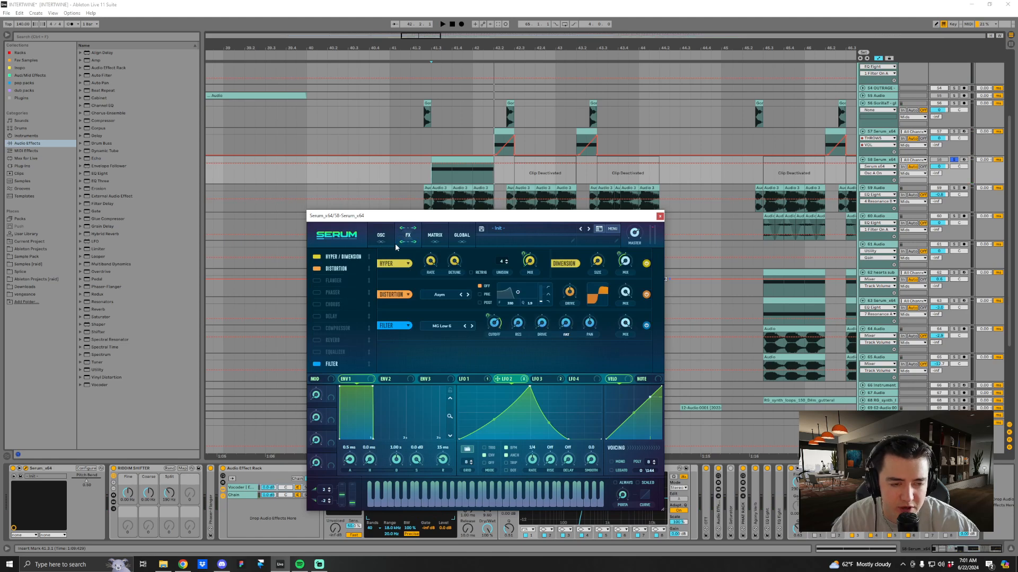
pyautogui.press('space')
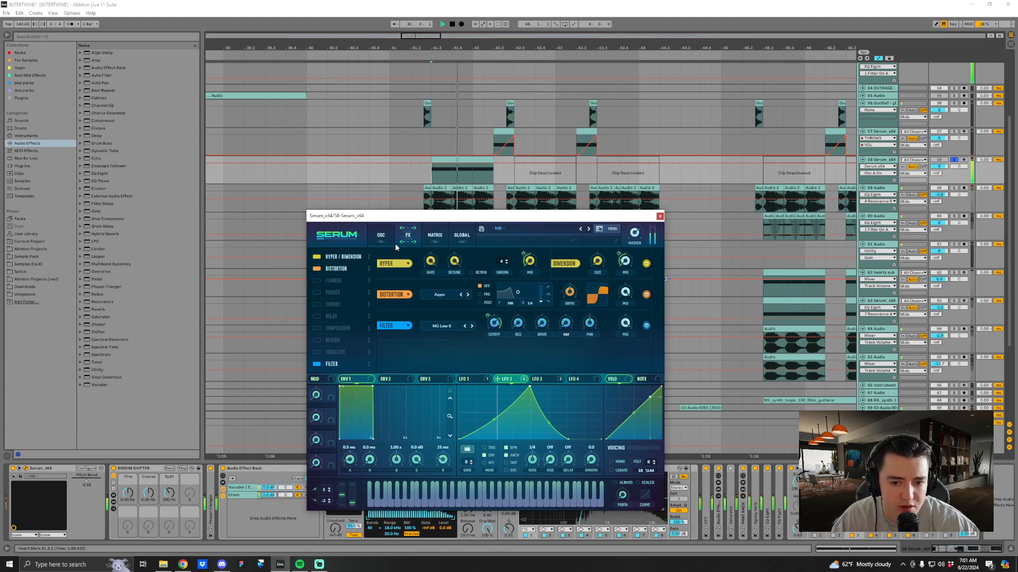
pyautogui.click(317, 352)
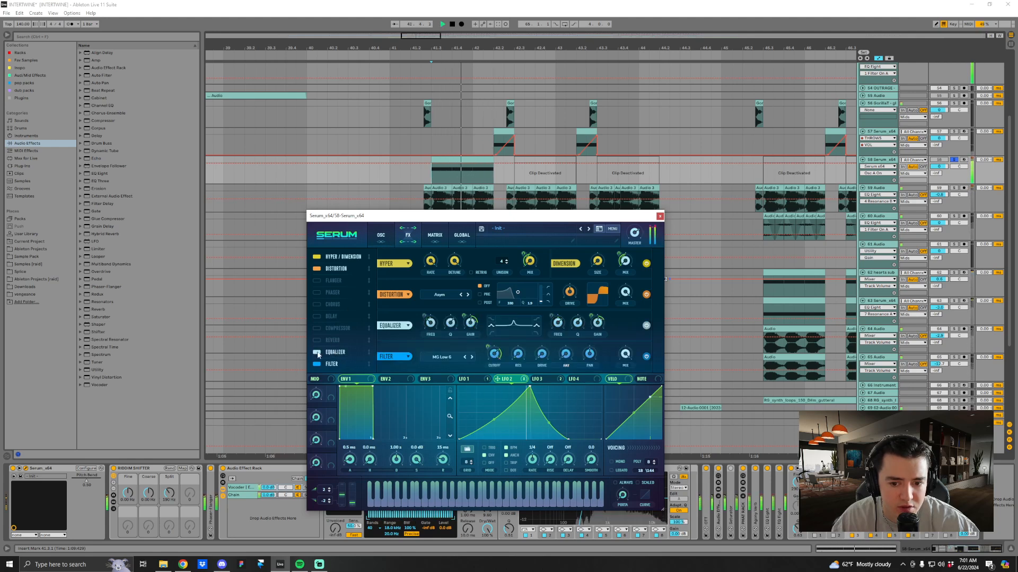
pyautogui.click(317, 352)
pyautogui.click(316, 353)
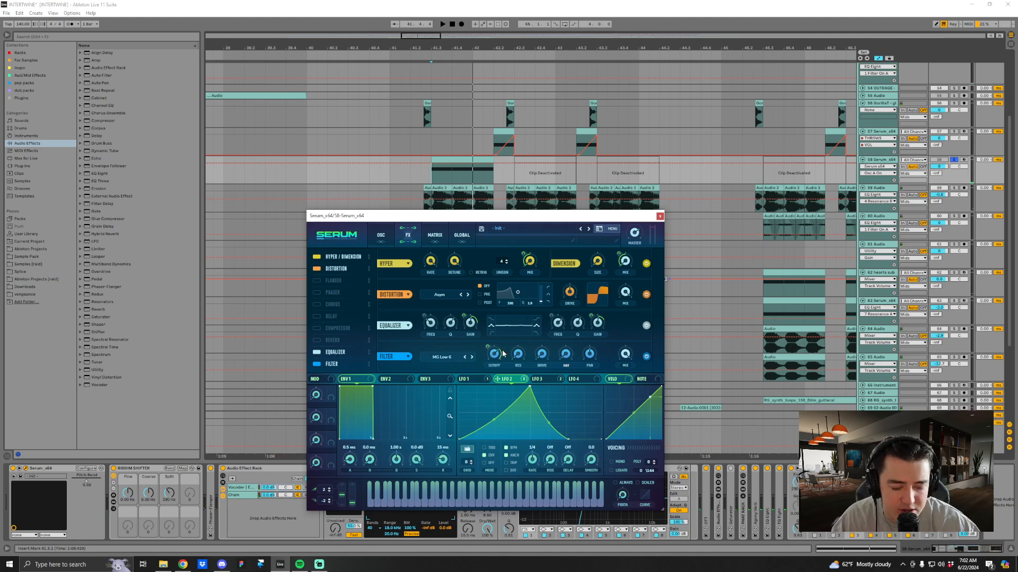
# Play the clip with Serum's Filter effect switched off and back on.
pyautogui.press('space')
pyautogui.click(317, 364)
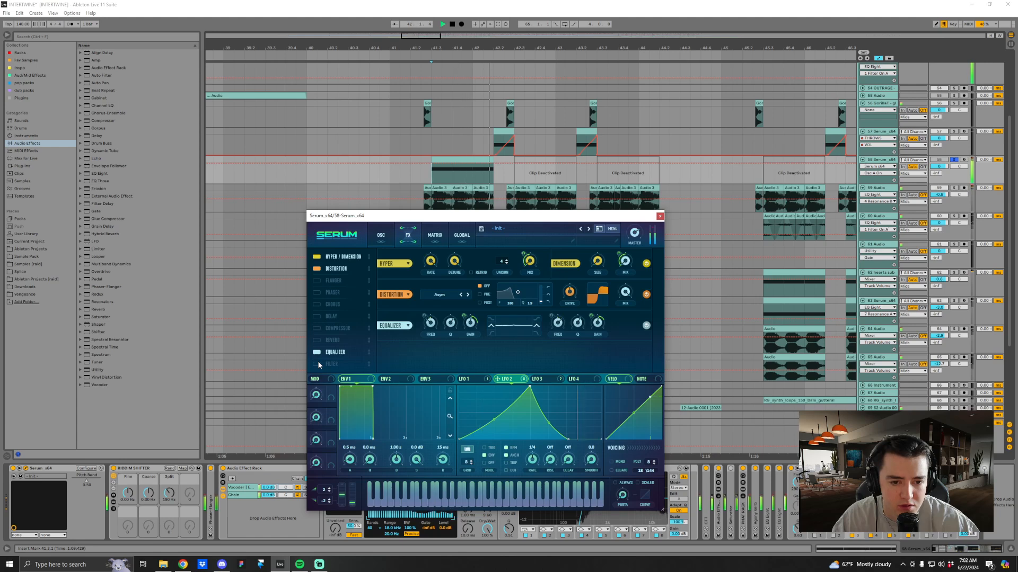
pyautogui.click(317, 364)
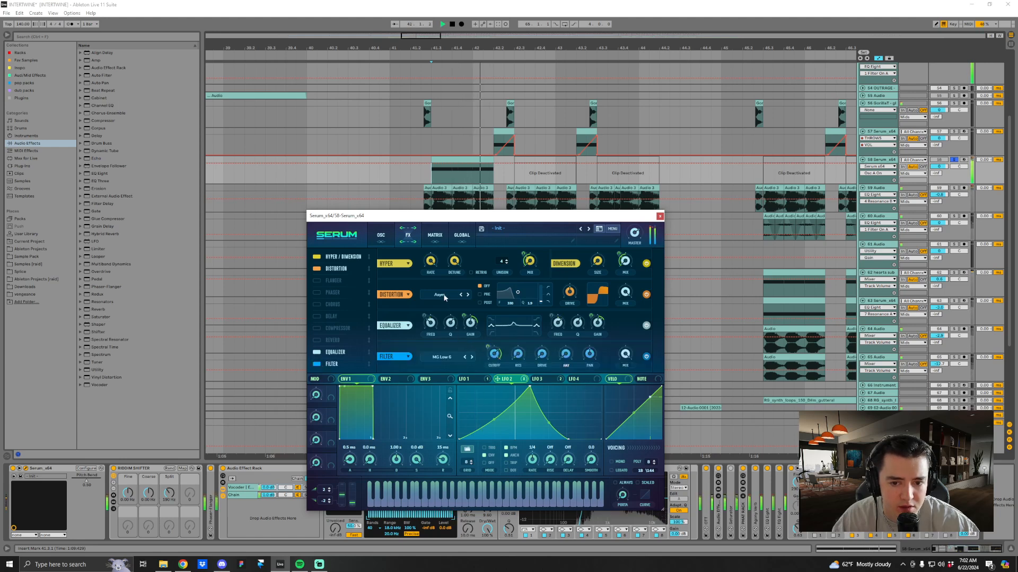
# Return Serum to its oscillator page, stop playback and close the plug-in window.
pyautogui.click(380, 235)
pyautogui.press('space')
pyautogui.click(659, 217)
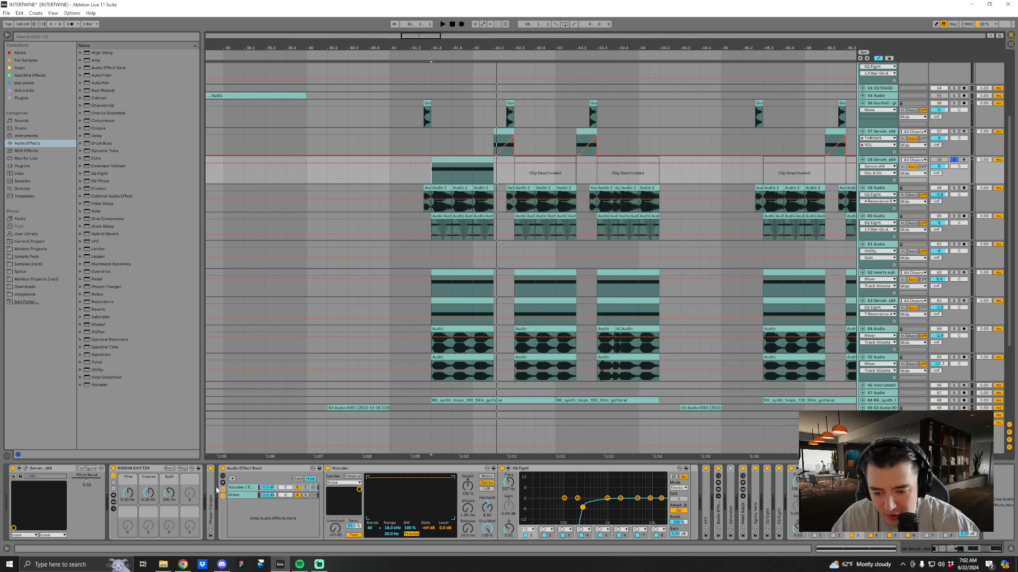
# Toggle and fold the Riddim Shifter, and unfold the Phaser-Flanger next to it.
pyautogui.doubleClick(126, 471)
pyautogui.click(121, 472)
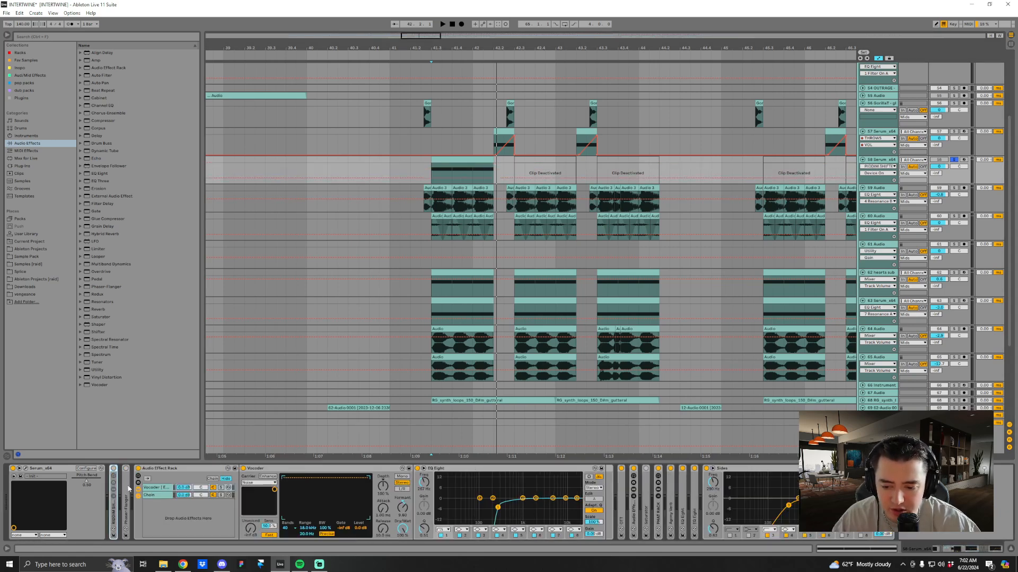
pyautogui.doubleClick(128, 490)
# Play from the start of the first drop's clip, reselect Serum track 58 and switch on its Phaser-Flanger.
pyautogui.press('space')
pyautogui.click(429, 291)
pyautogui.press('space')
pyautogui.press('space')
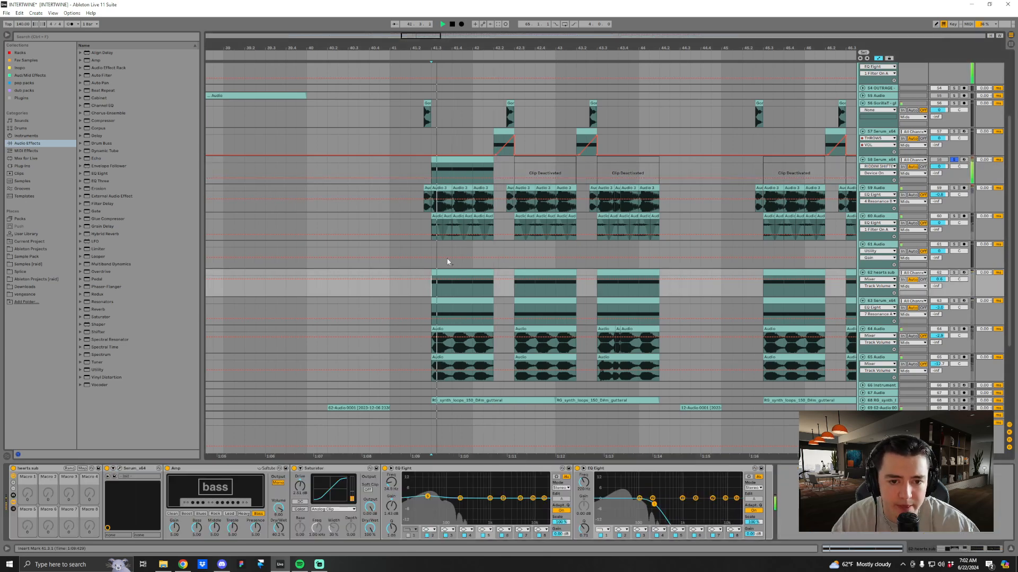
pyautogui.press('space')
pyautogui.click(431, 173)
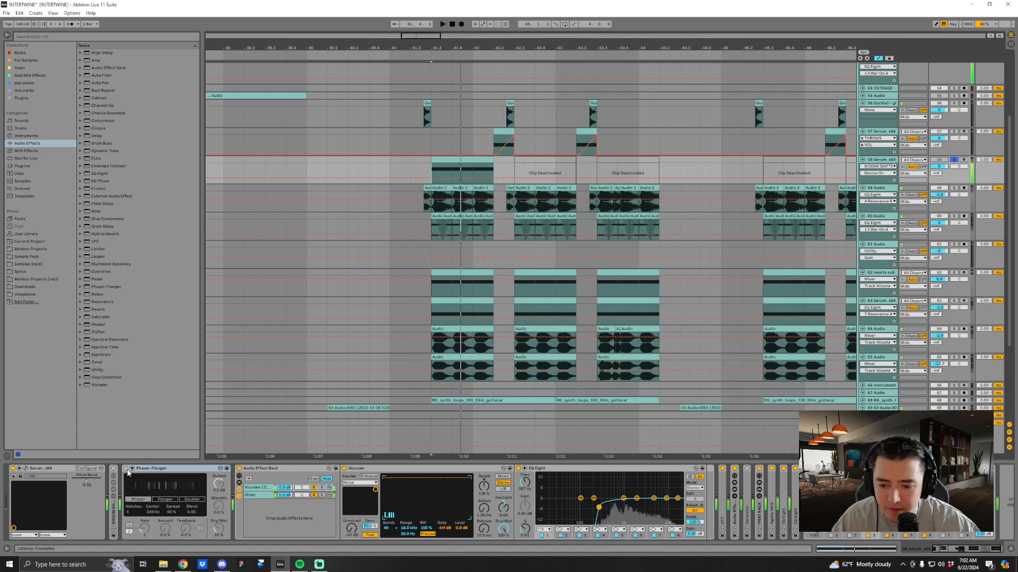
pyautogui.click(127, 469)
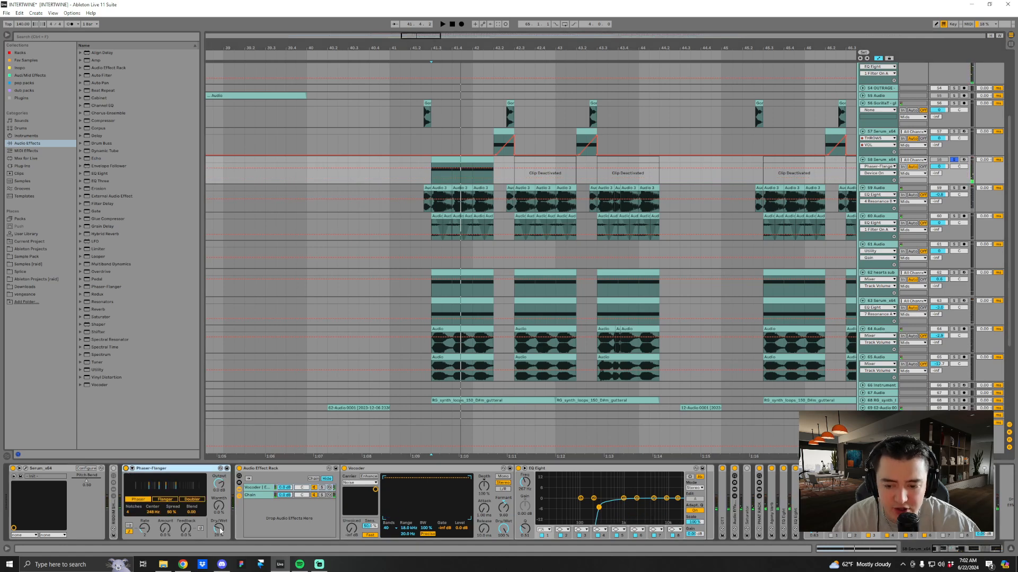
# Raise the Phaser-Flanger's Dry/Wet amount, listen to the clip and lower the amount again.
pyautogui.press('space')
pyautogui.moveTo(220, 530); pyautogui.dragTo(220, 491)
pyautogui.press('space')
pyautogui.press('space')
pyautogui.press('space')
pyautogui.moveTo(219, 529); pyautogui.dragTo(219, 564)
pyautogui.press('space')
pyautogui.press('space')
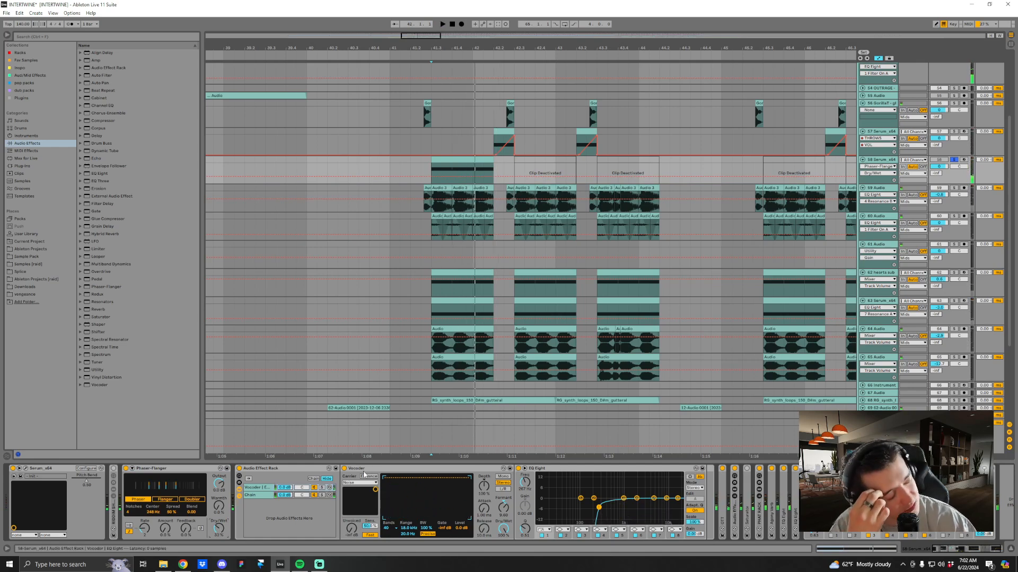
# Solo and play the Audio Effect Rack's Vocoder chain, unsolo it, and solo and play the plain chain below.
pyautogui.click(321, 488)
pyautogui.press('space')
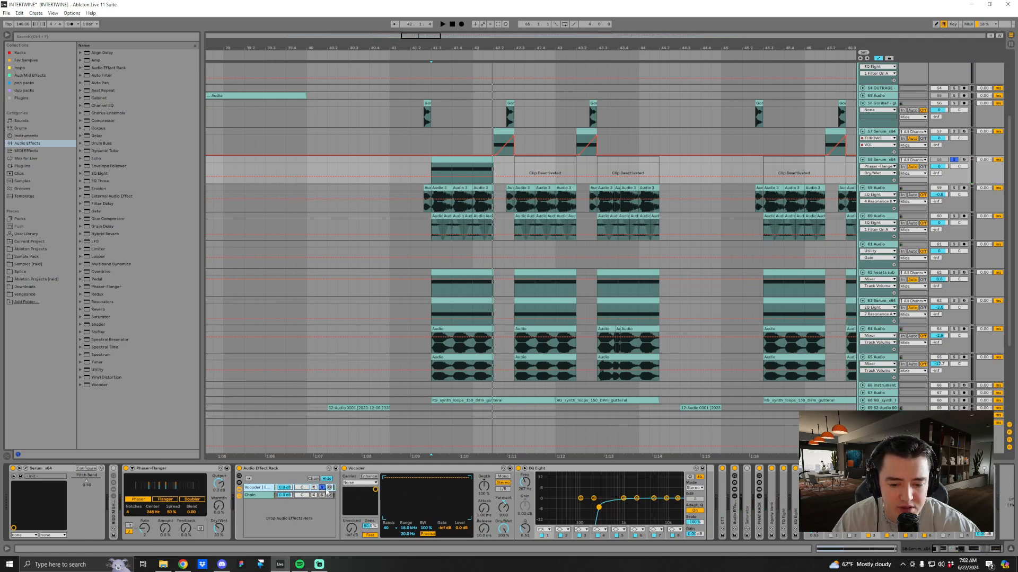
pyautogui.click(321, 488)
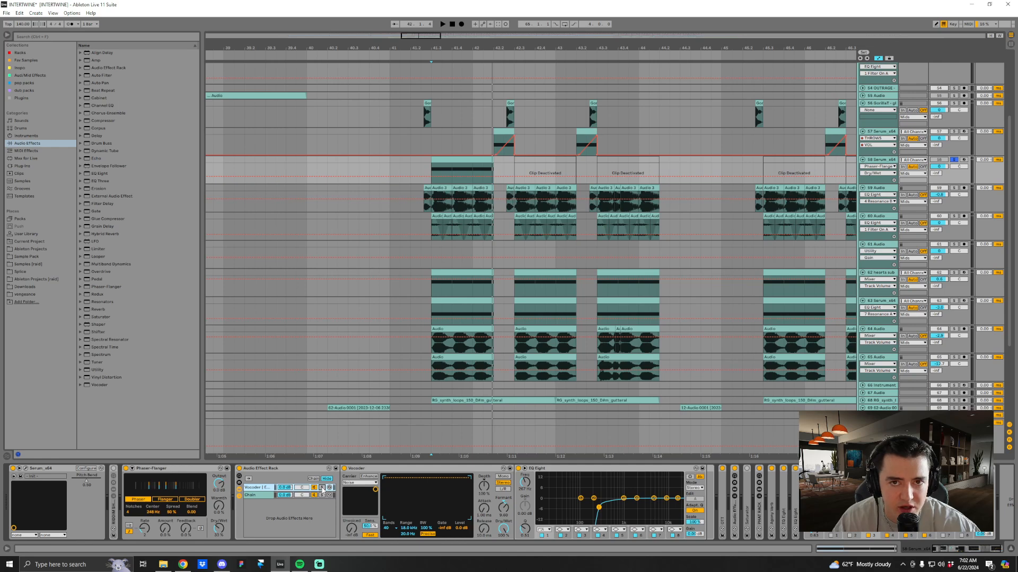
pyautogui.click(322, 495)
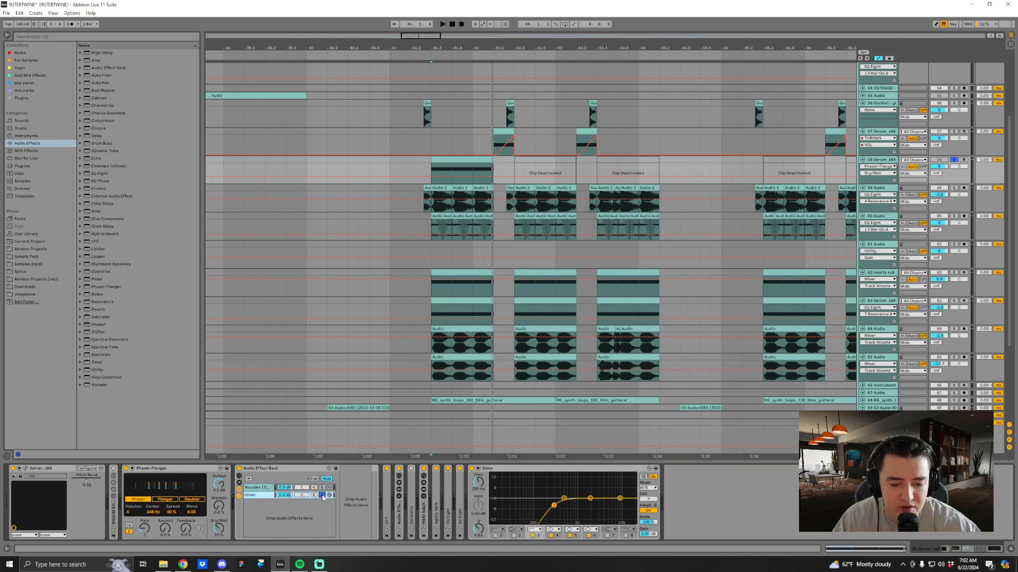
pyautogui.press('space')
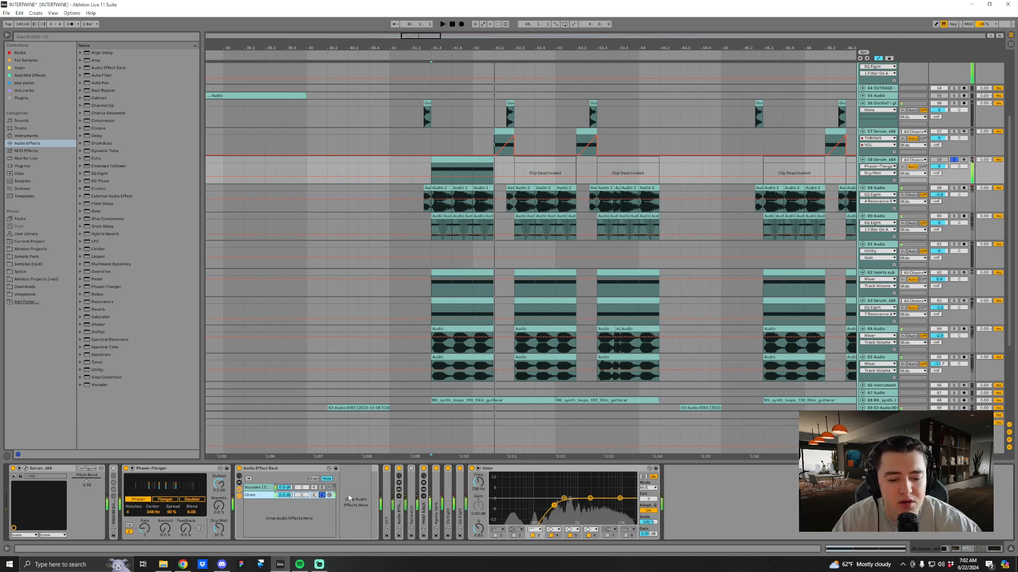
# Play the soloed plain chain again, unsolo it, and solo and unsolo the Vocoder chain while listening.
pyautogui.press('space')
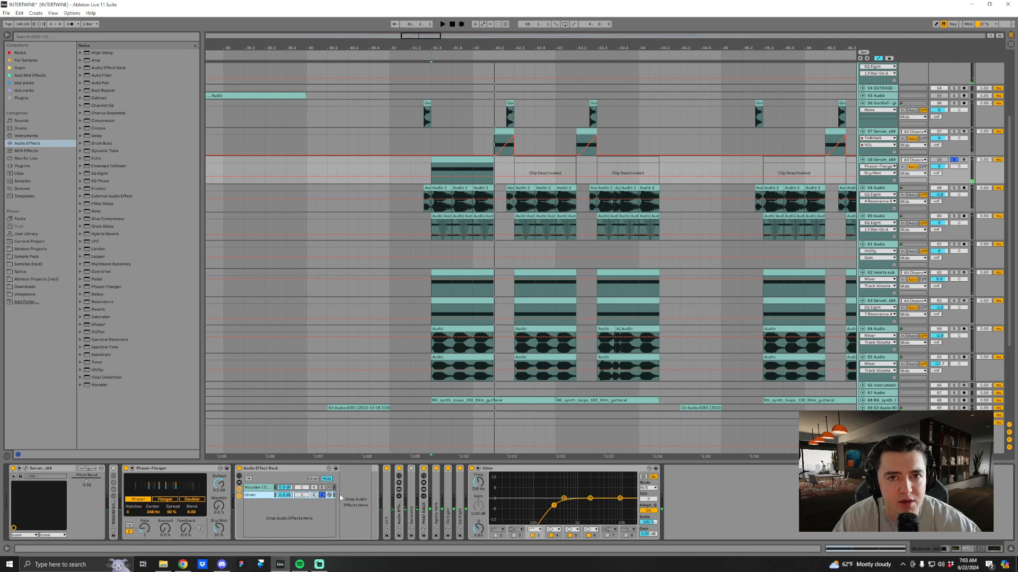
pyautogui.press('space')
pyautogui.press('space')
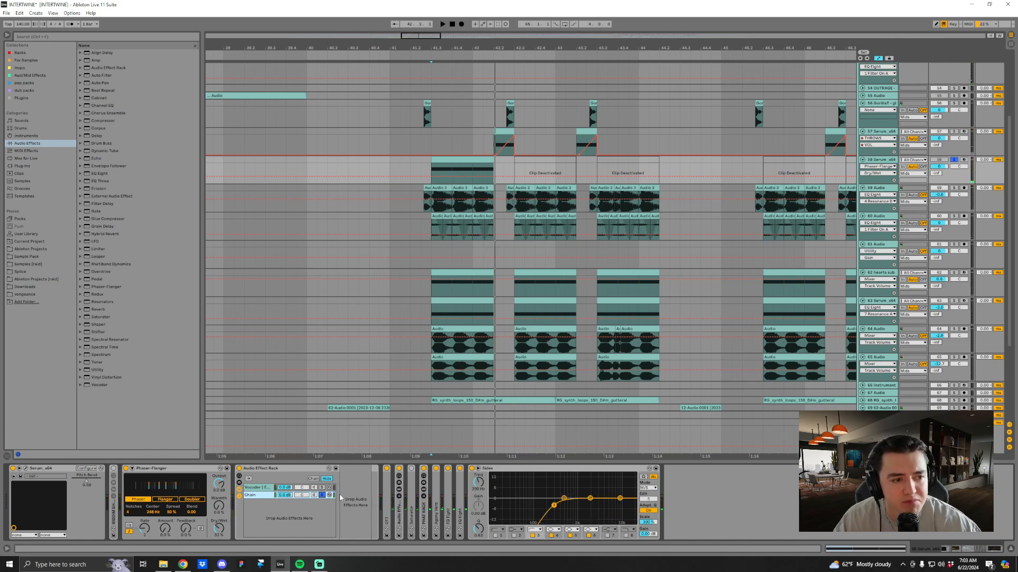
pyautogui.press('space')
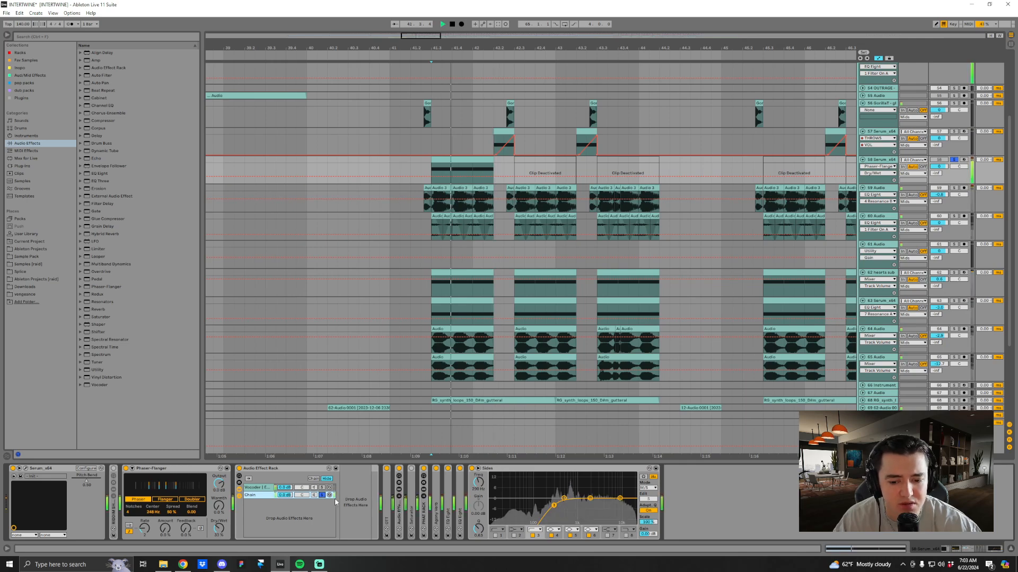
pyautogui.click(321, 495)
pyautogui.click(322, 487)
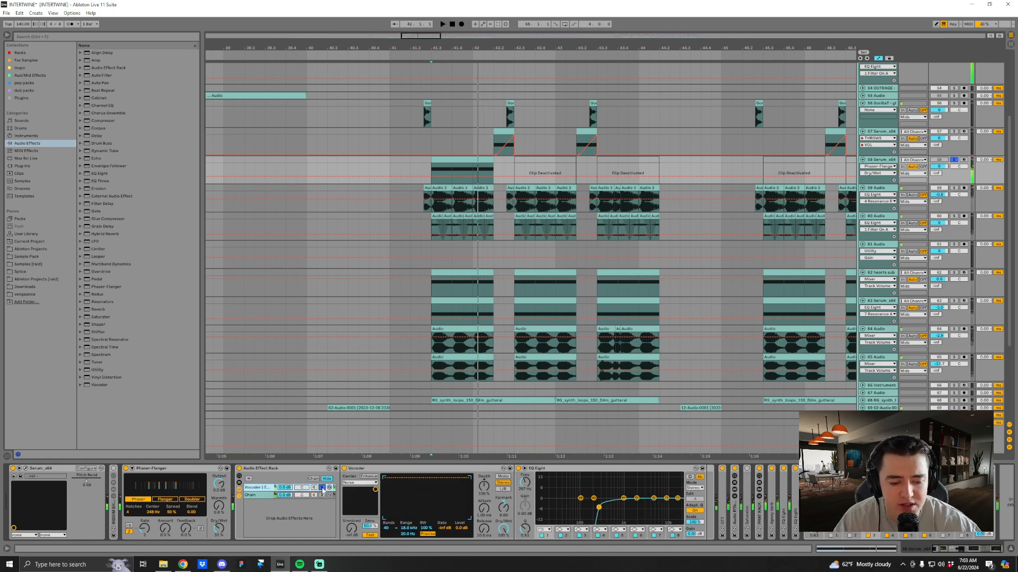
pyautogui.click(322, 487)
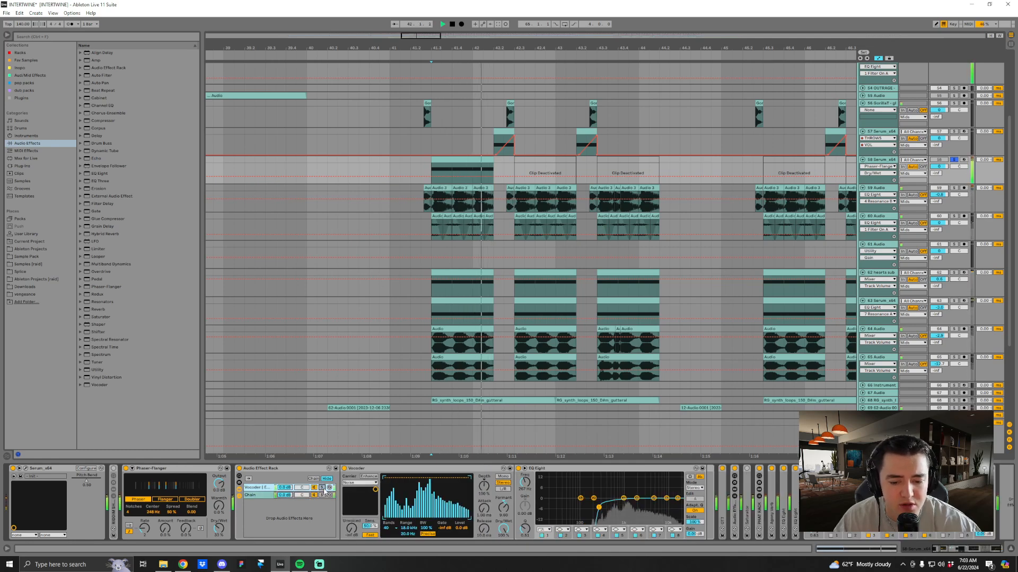
# Fold the Vocoder rack, unfold the other Audio Effect Rack in the chain and select its kHs Ensemble chain.
pyautogui.doubleClick(275, 468)
pyautogui.click(264, 515)
pyautogui.doubleClick(264, 515)
pyautogui.click(283, 488)
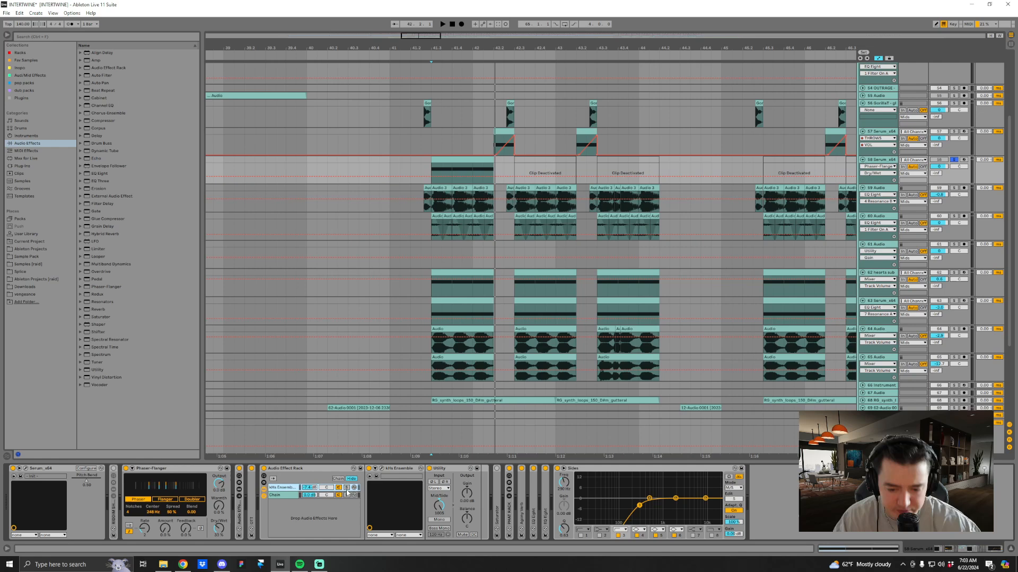
# Solo the kHs Ensemble chain, play from the drop clip's start and compare it with the plain chain.
pyautogui.click(347, 488)
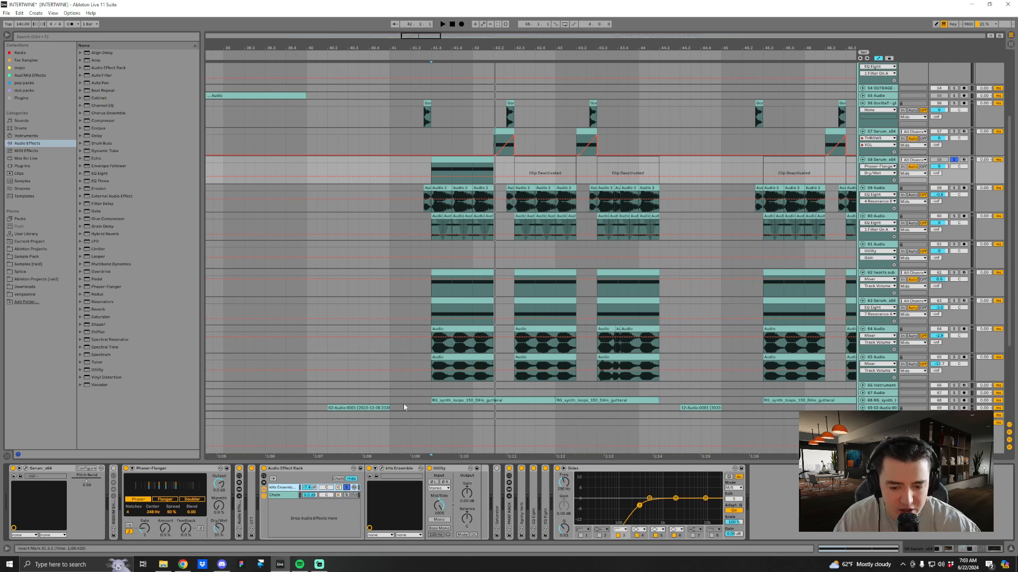
pyautogui.click(433, 170)
pyautogui.press('space')
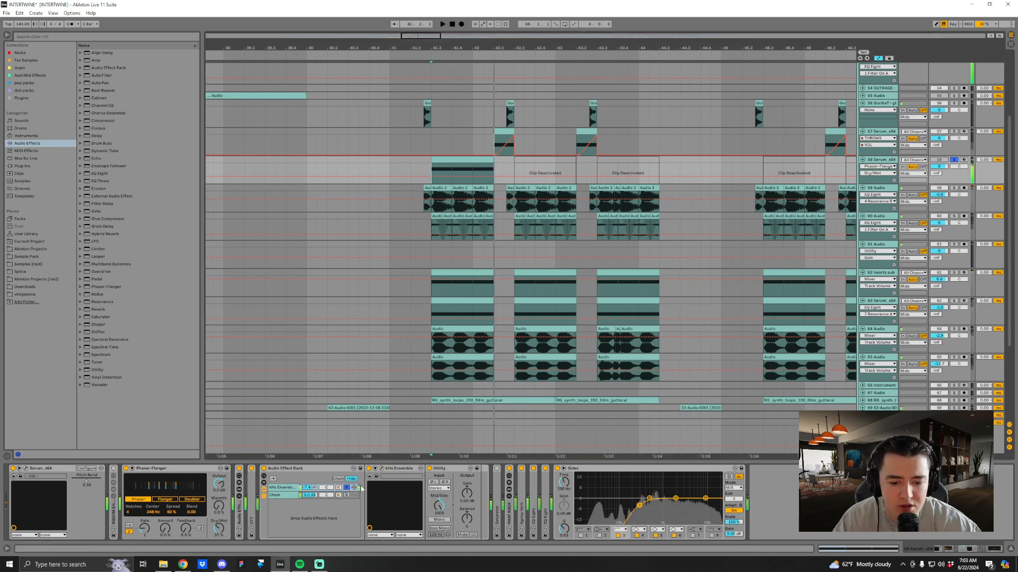
pyautogui.click(346, 495)
pyautogui.click(346, 488)
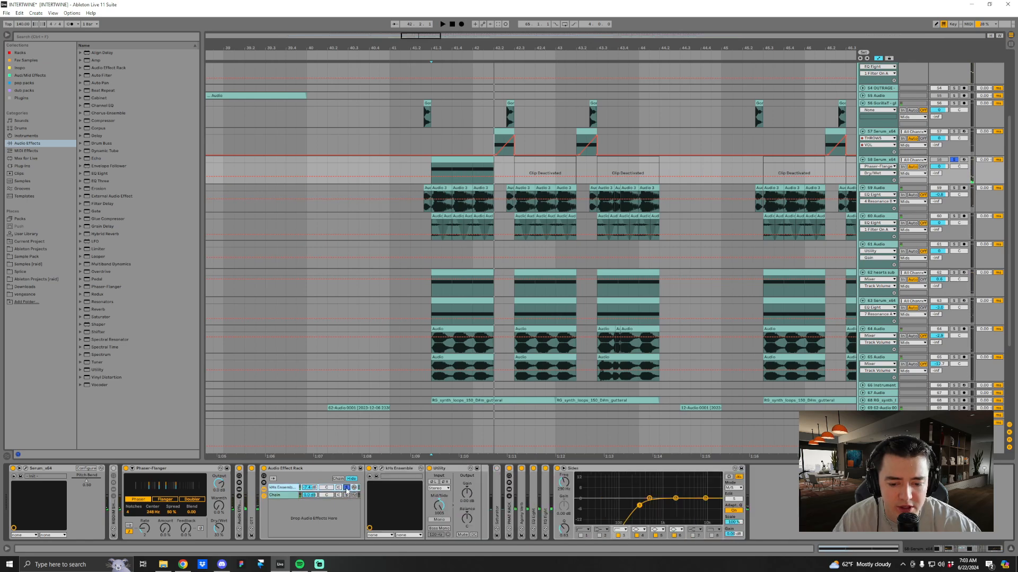
# View the kHs Ensemble plug-in's settings, close its window and unsolo its chain after listening.
pyautogui.click(382, 469)
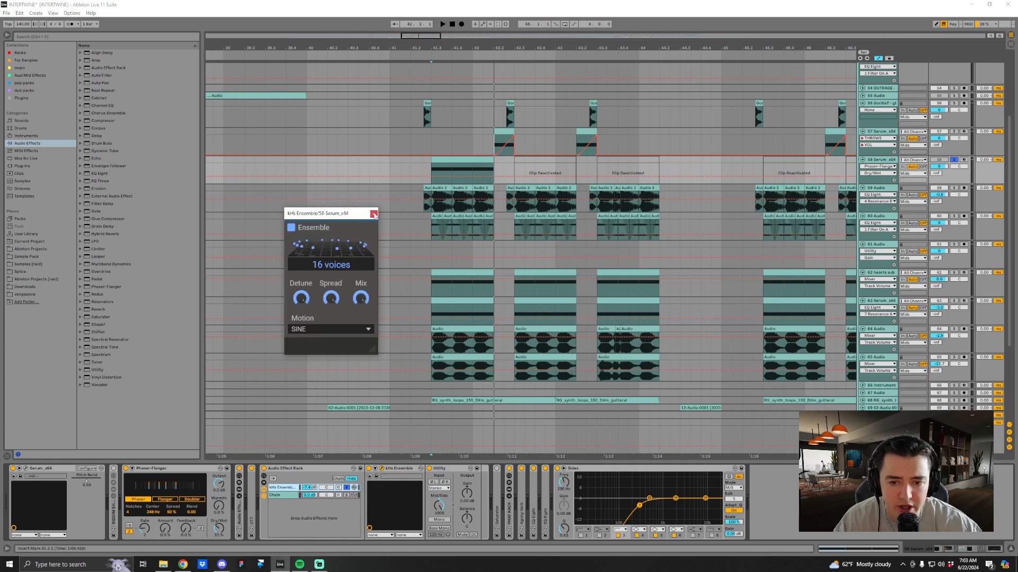
pyautogui.click(374, 214)
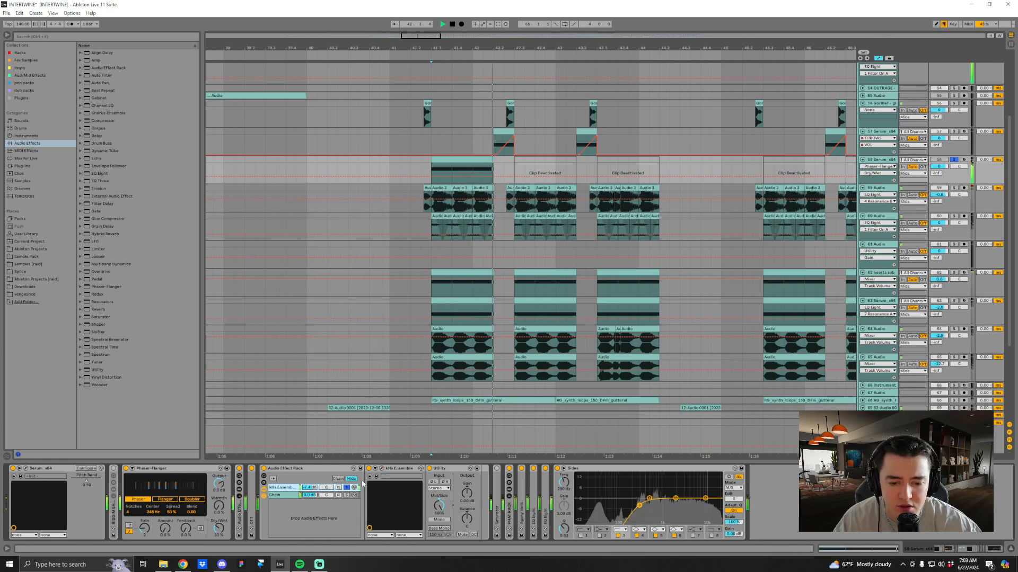
pyautogui.click(346, 488)
pyautogui.press('space')
# Raise the kHs Ensemble chain's volume while listening, undo the change and play the clip again.
pyautogui.click(310, 488)
pyautogui.press('space')
pyautogui.moveTo(309, 488); pyautogui.dragTo(310, 476)
pyautogui.press('space')
pyautogui.press('space')
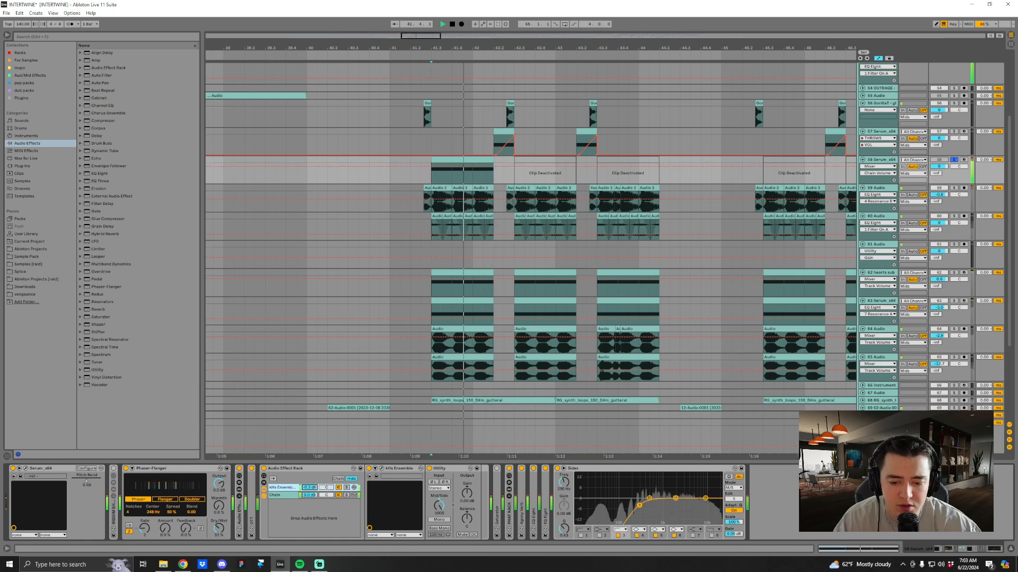
pyautogui.press('space')
pyautogui.hotkey('ctrl', 'z')
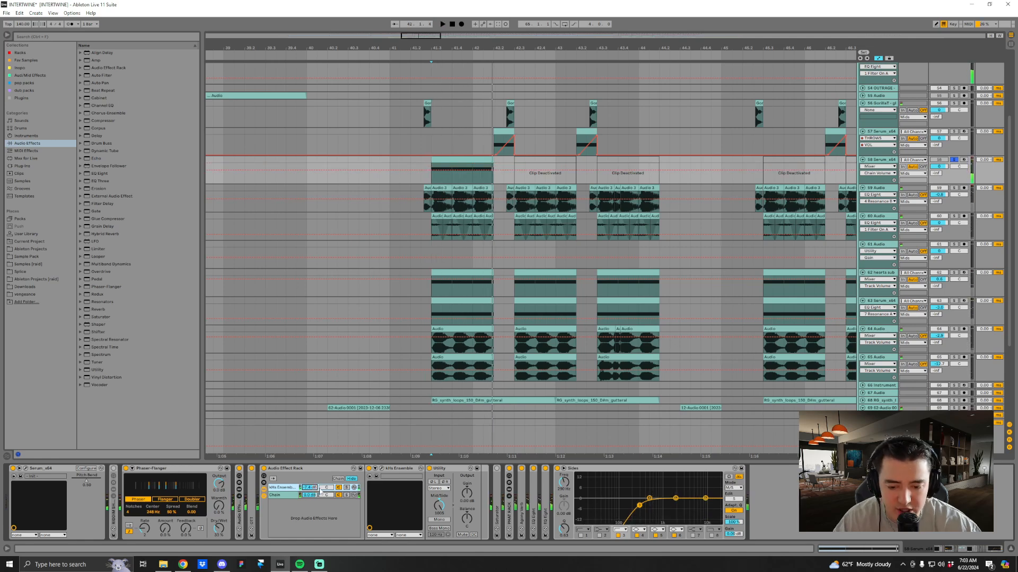
pyautogui.press('space')
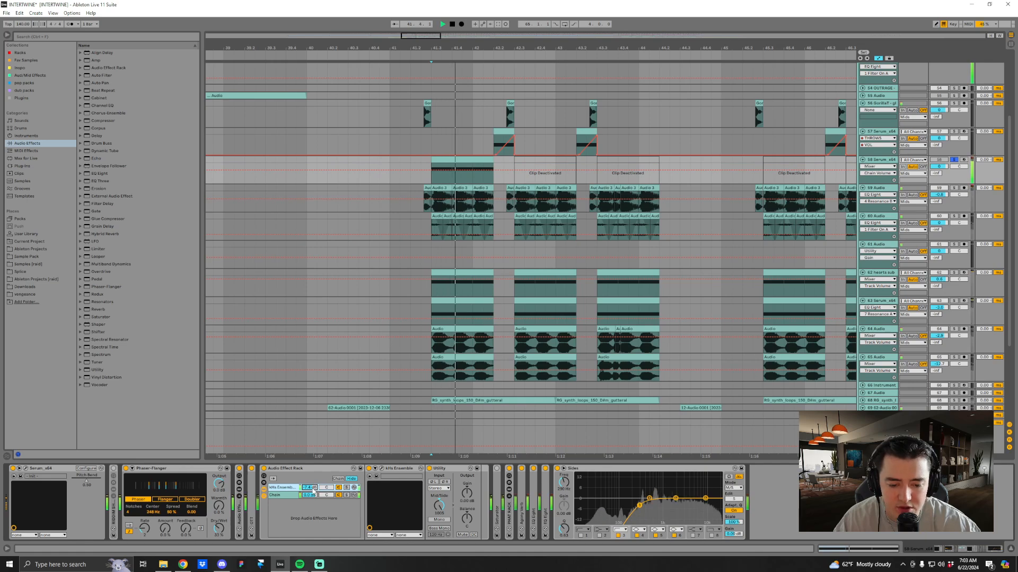
pyautogui.press('space')
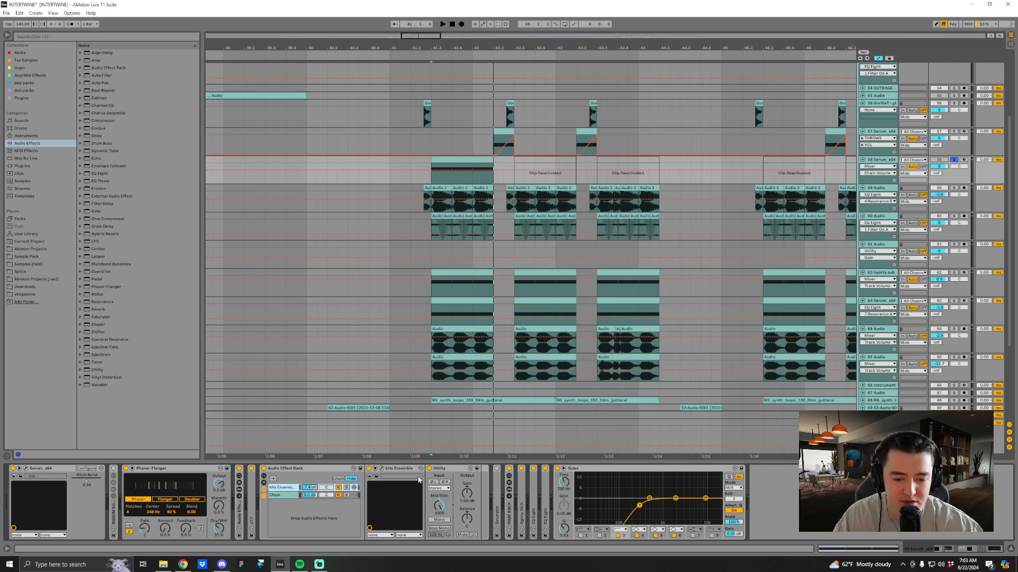
pyautogui.press('space')
# Fold the kHs Ensemble rack, and unfold and refold the Saturator after it.
pyautogui.doubleClick(301, 467)
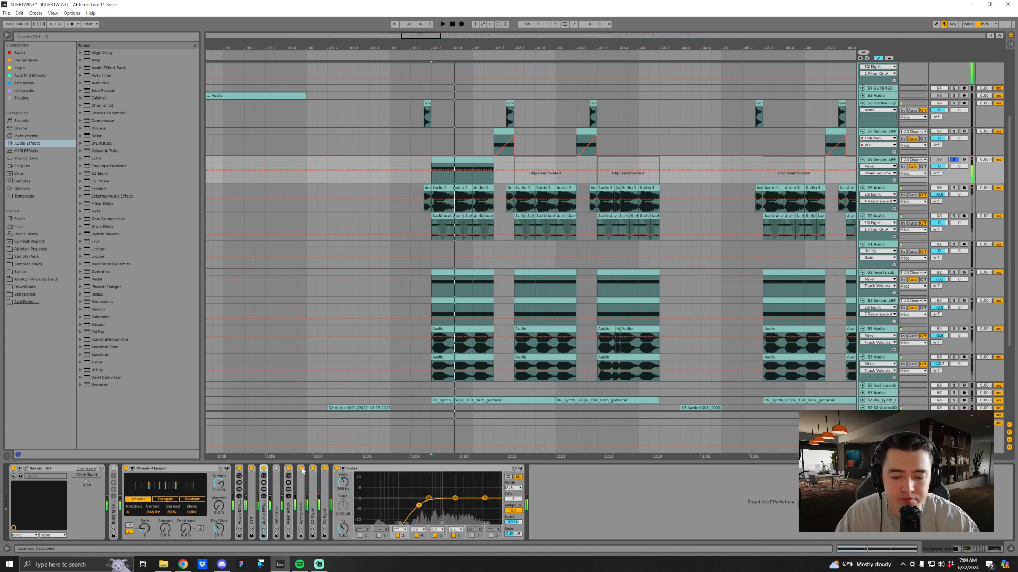
pyautogui.doubleClick(279, 508)
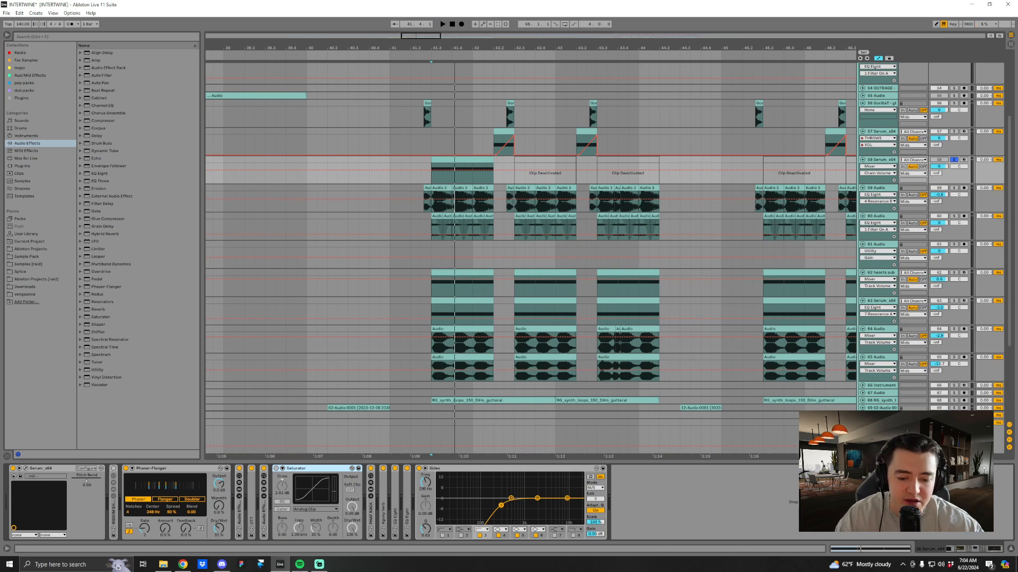
pyautogui.doubleClick(293, 468)
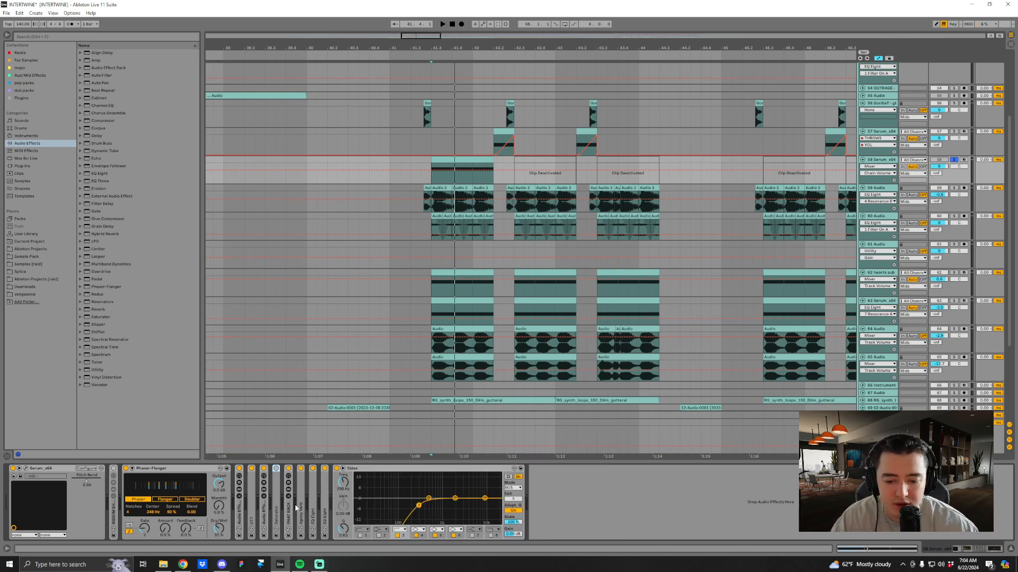
# Unfold the two EQ Eights near the end of the chain and play the clip through them.
pyautogui.doubleClick(312, 477)
pyautogui.doubleClick(509, 506)
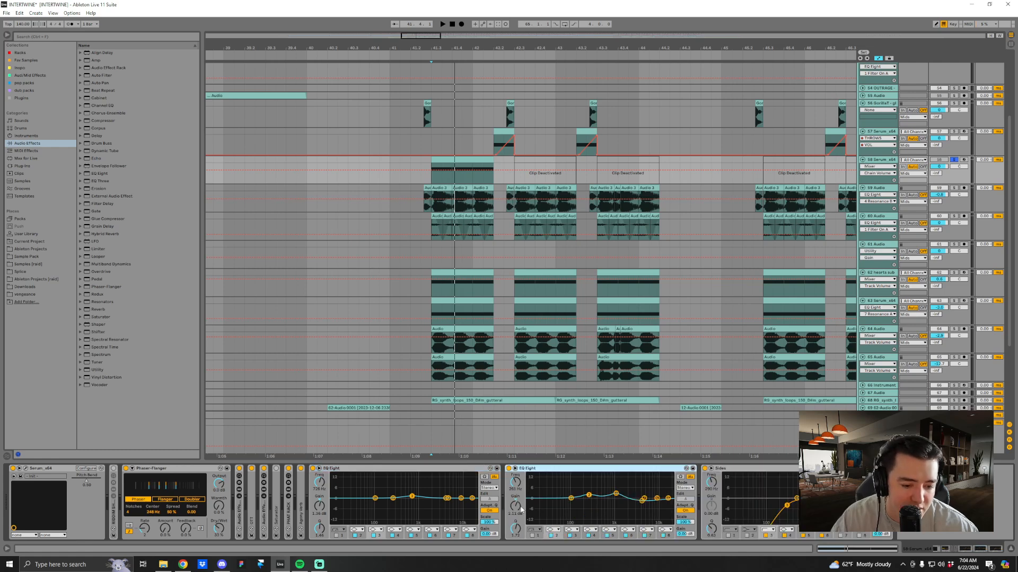
pyautogui.press('space')
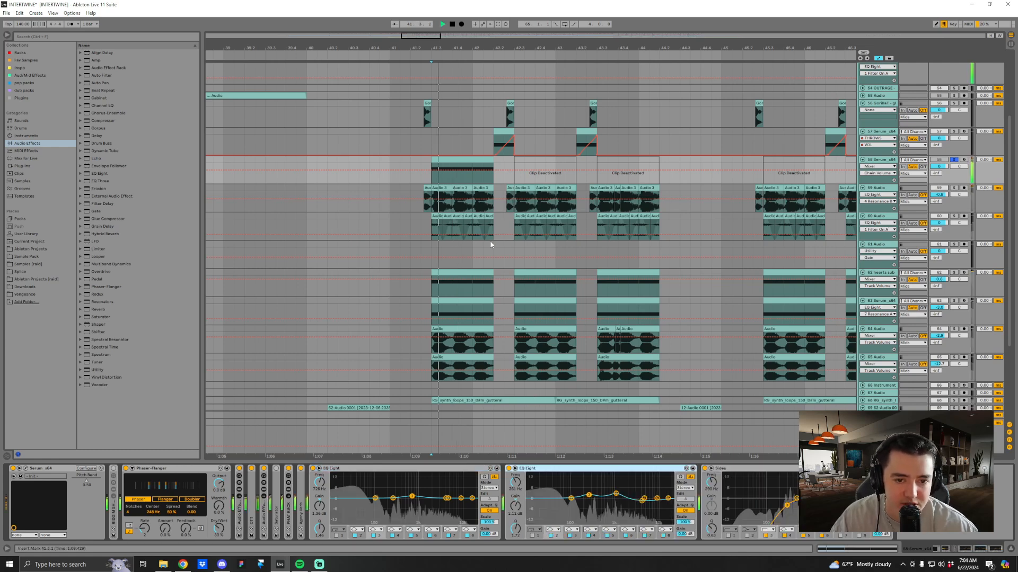
pyautogui.press('space')
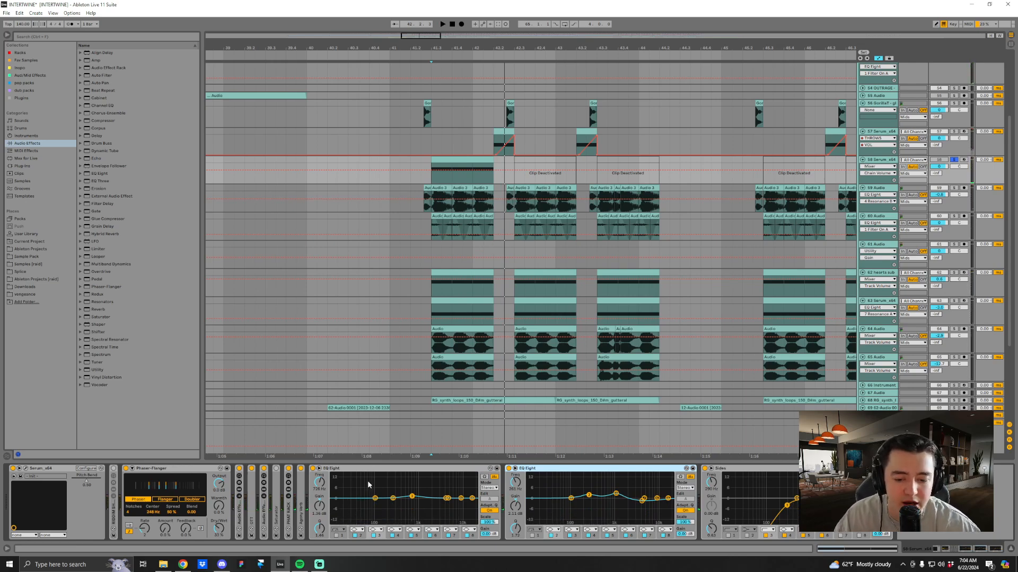
pyautogui.moveTo(585, 45); pyautogui.dragTo(553, 44)
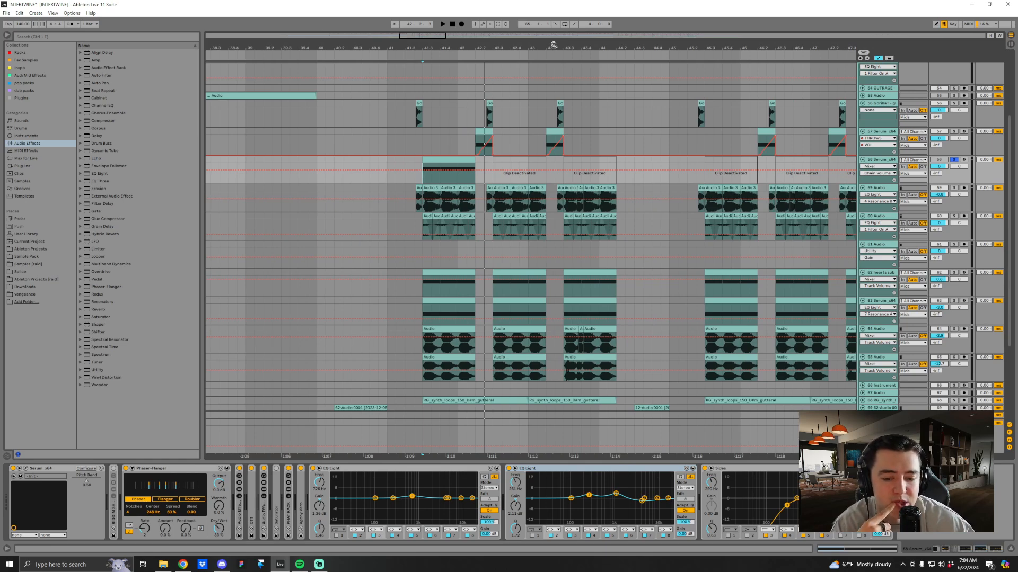
pyautogui.moveTo(552, 45); pyautogui.dragTo(550, 38)
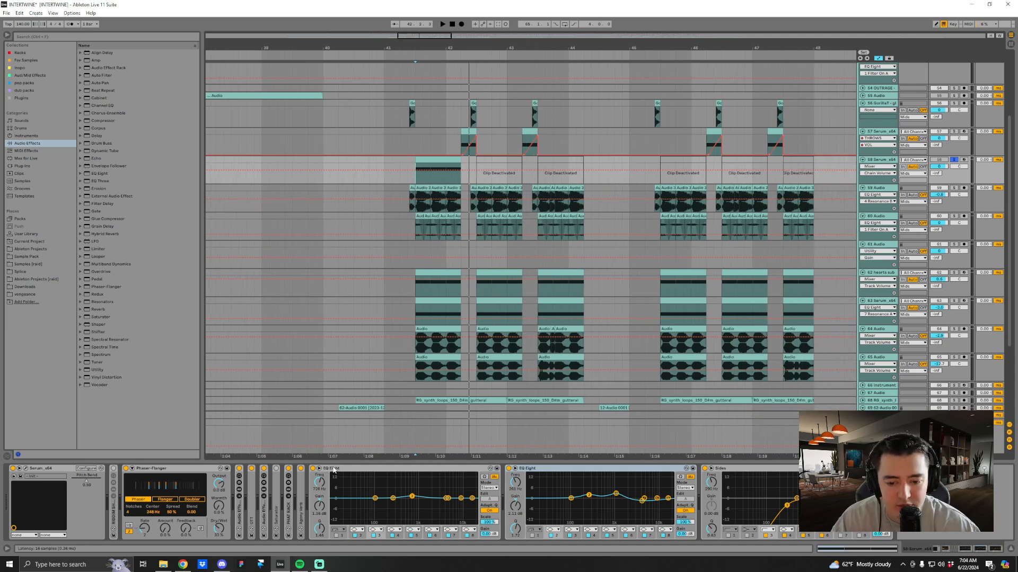
# Unfold the Agony Verb, and unfold and refold the PHAT RACK in front of it.
pyautogui.doubleClick(333, 469)
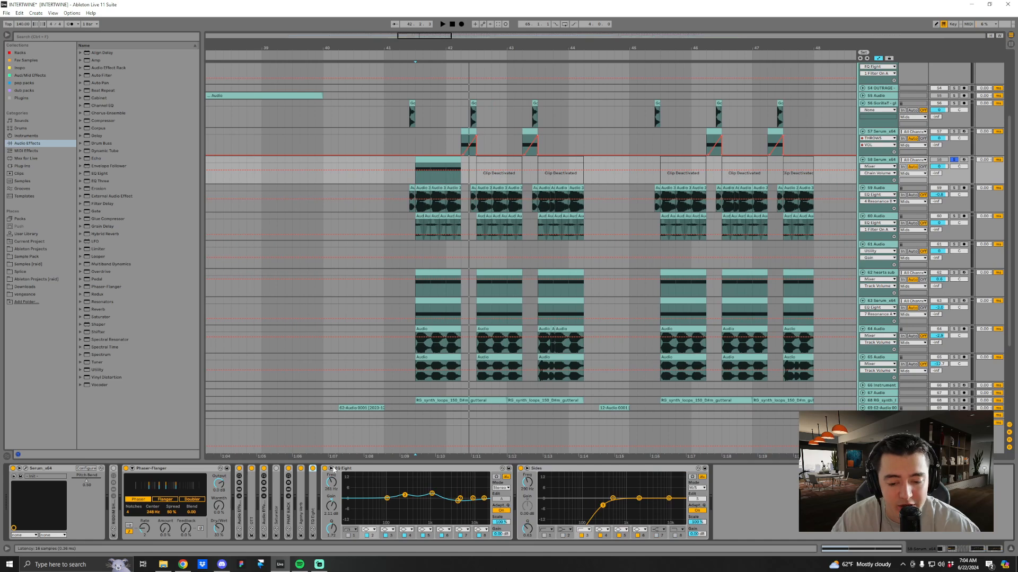
pyautogui.doubleClick(311, 510)
pyautogui.doubleClick(300, 513)
pyautogui.doubleClick(287, 515)
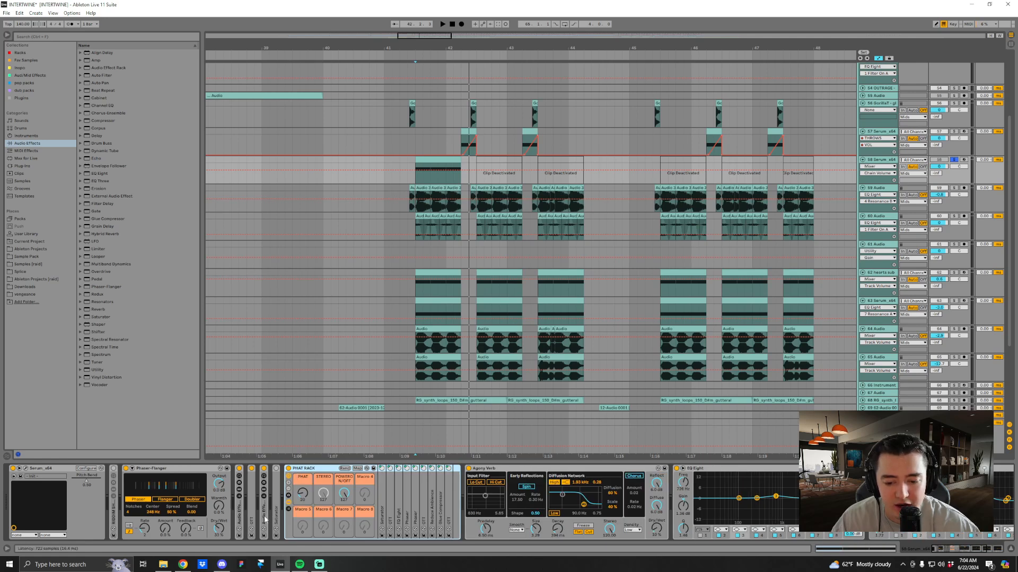
pyautogui.doubleClick(306, 471)
pyautogui.press('space')
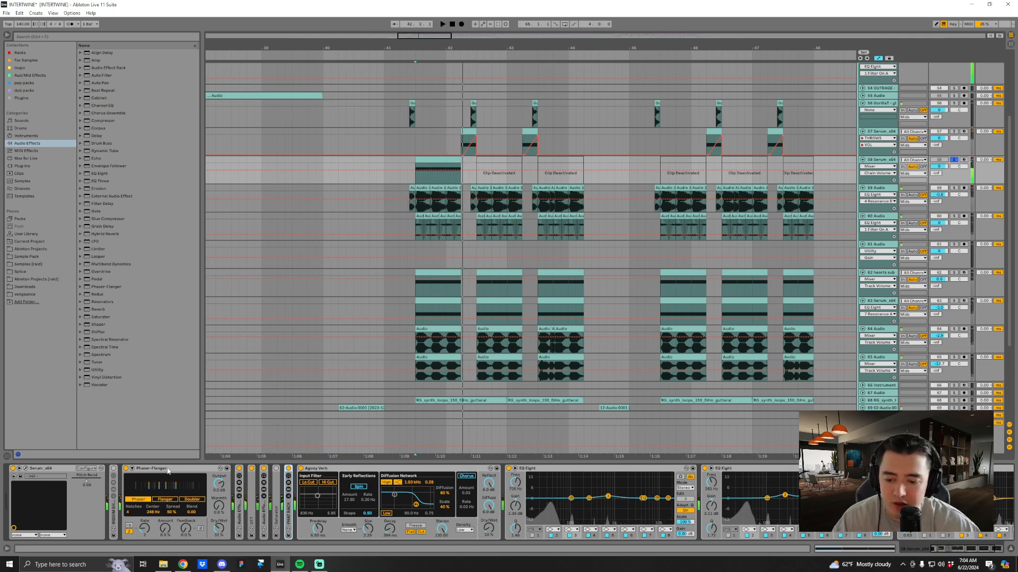
# Fold the Phaser-Flanger and delete the Riddim Shifter and the Saturator from the effects chain.
pyautogui.doubleClick(159, 468)
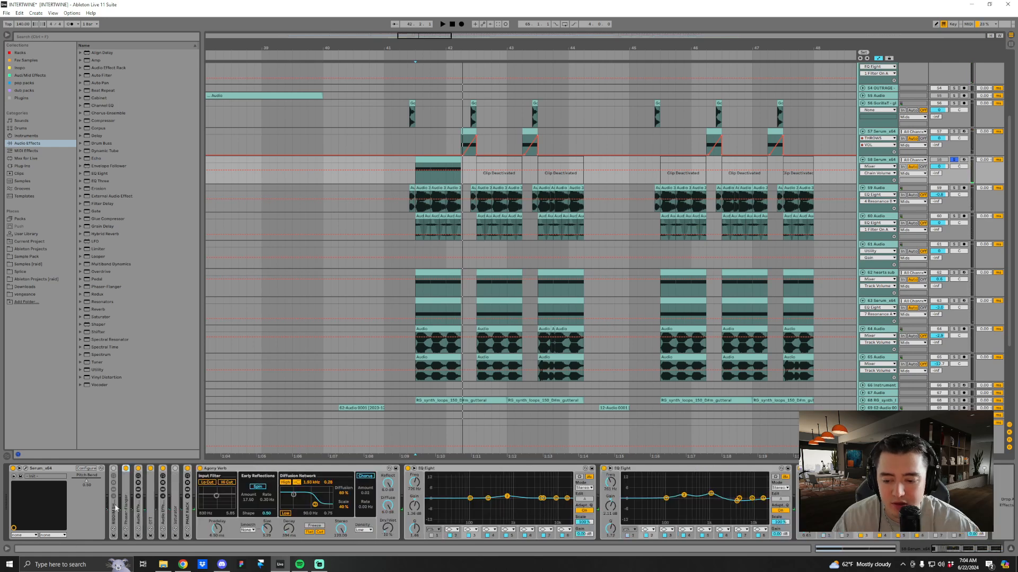
pyautogui.click(114, 513)
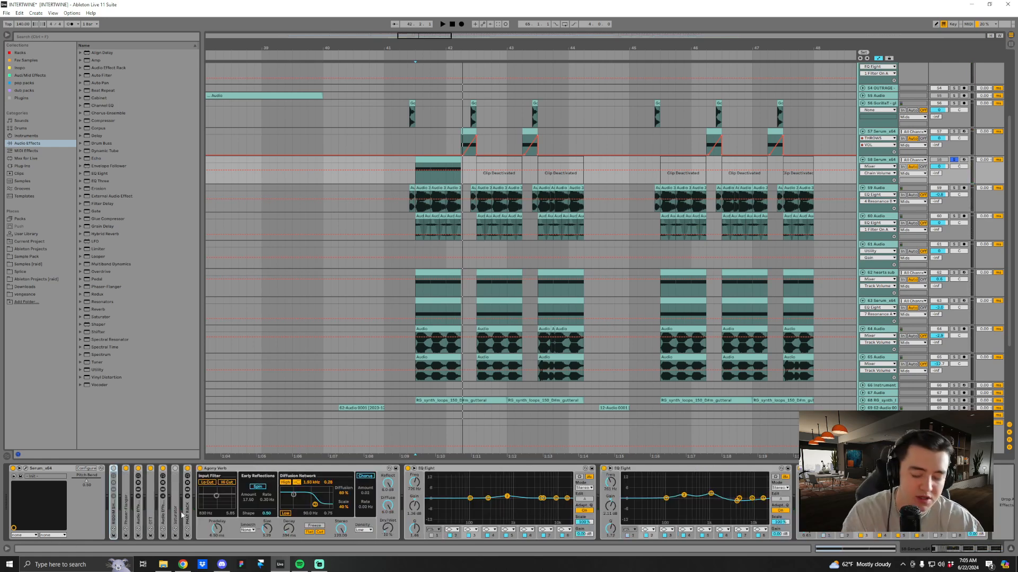
pyautogui.press('Delete')
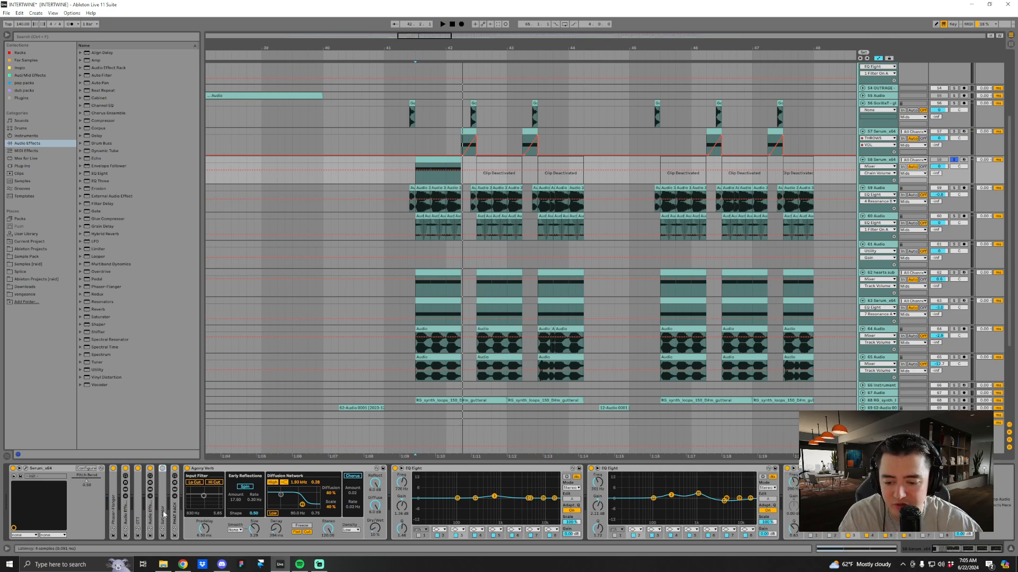
pyautogui.press('Delete')
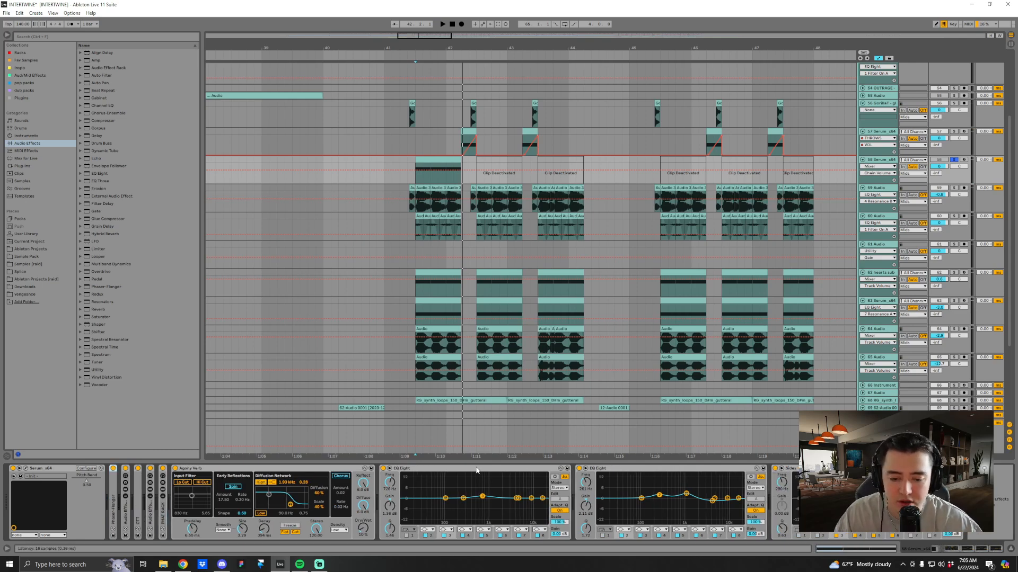
# Select all audio effects after Serum, switch them off to hear the dry patch, and switch them back on.
pyautogui.hotkey('ctrl', 'a')
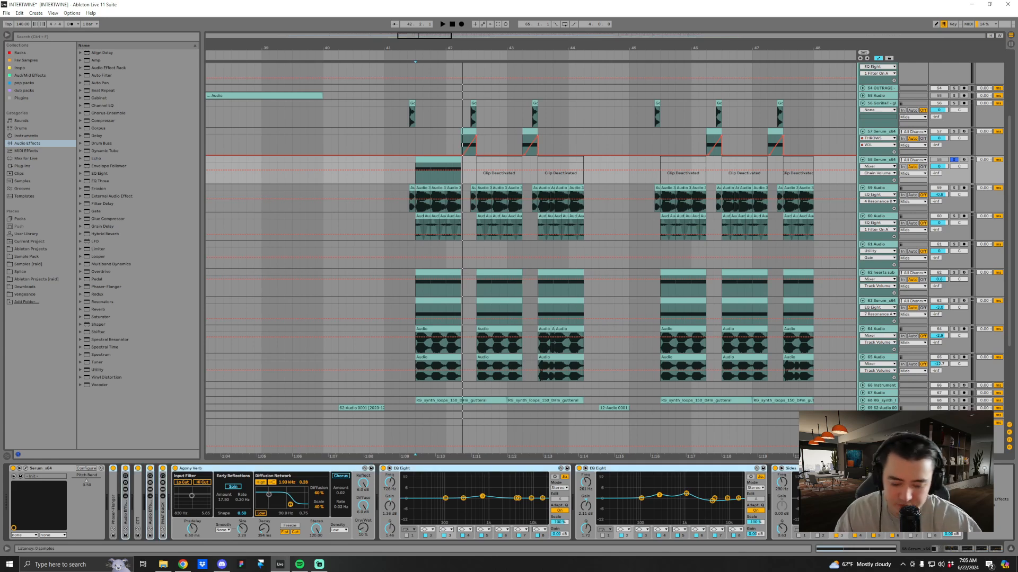
pyautogui.press('space')
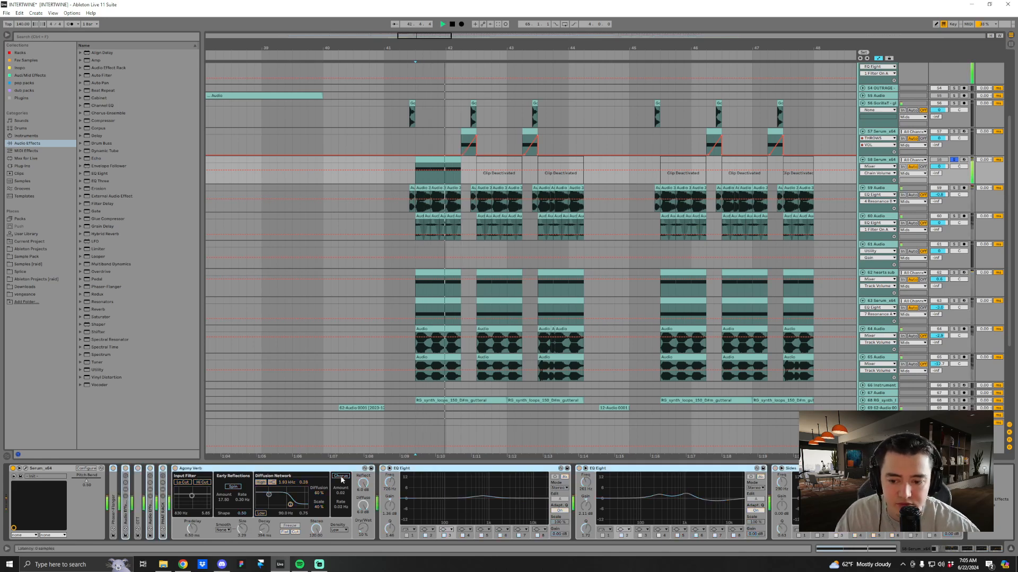
pyautogui.press('space')
pyautogui.press('space')
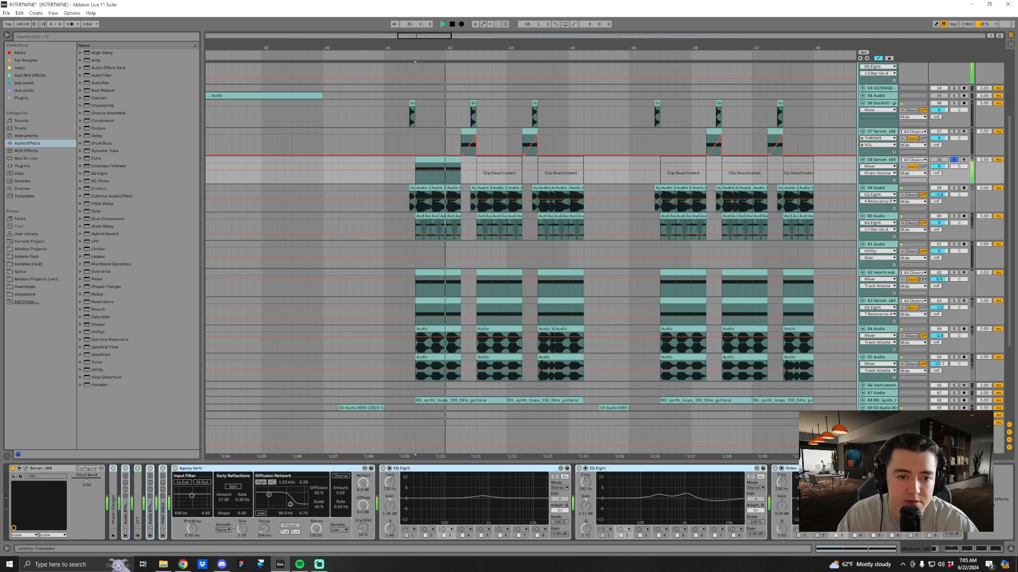
pyautogui.press('0')
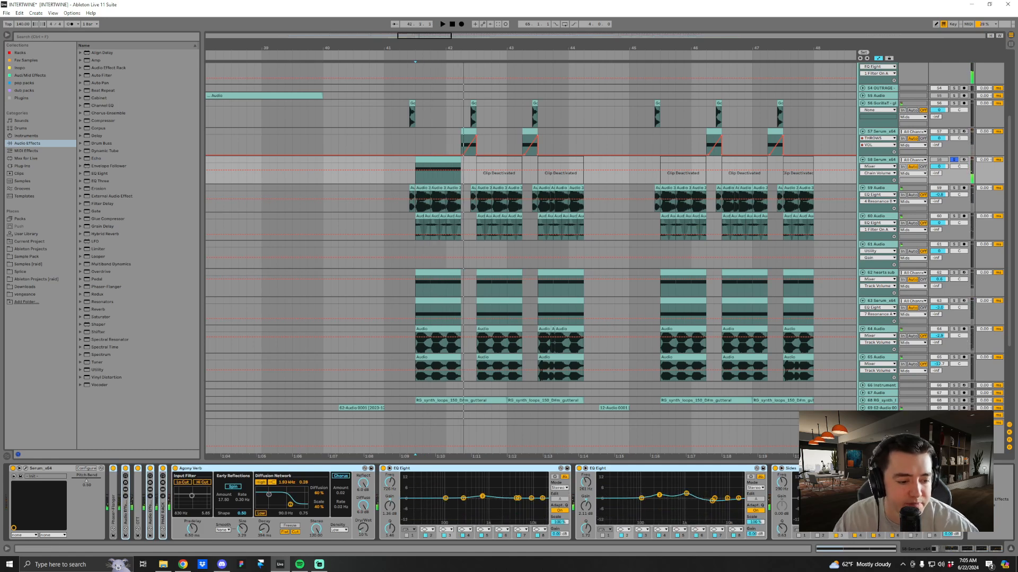
# Open track 58's Serum patch and show its FX page.
pyautogui.click(25, 468)
pyautogui.click(407, 234)
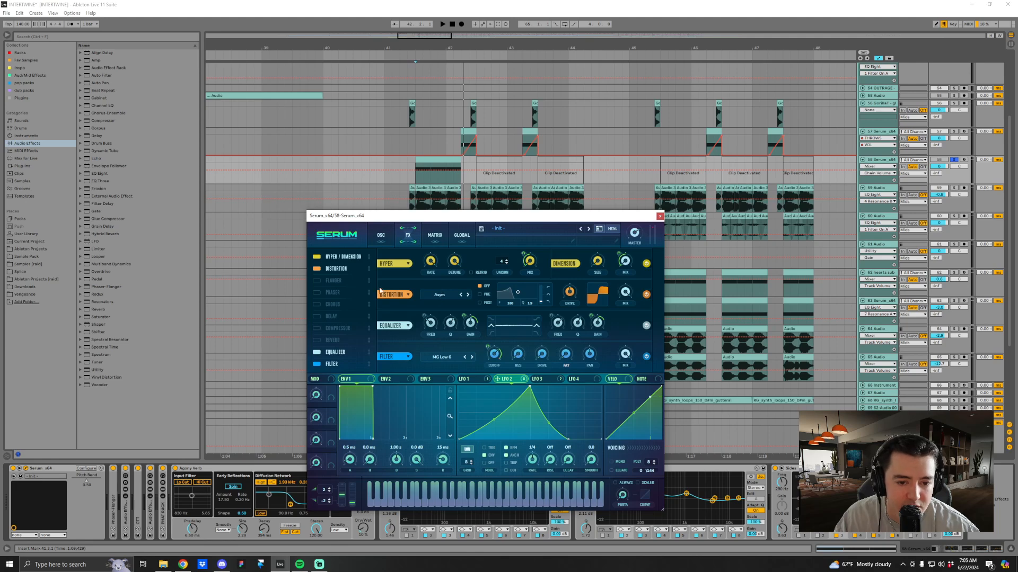
# Return track 58's Serum to its oscillator page and close the plug-in window.
pyautogui.click(377, 238)
pyautogui.click(659, 216)
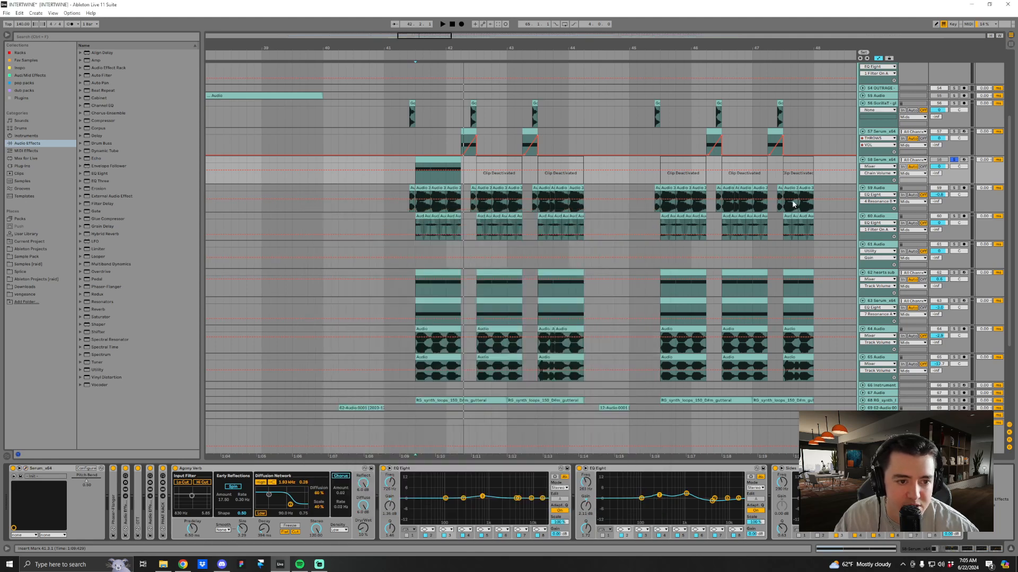
# Solo audio track 59 and hide the automation lanes in the arrangement.
pyautogui.click(883, 192)
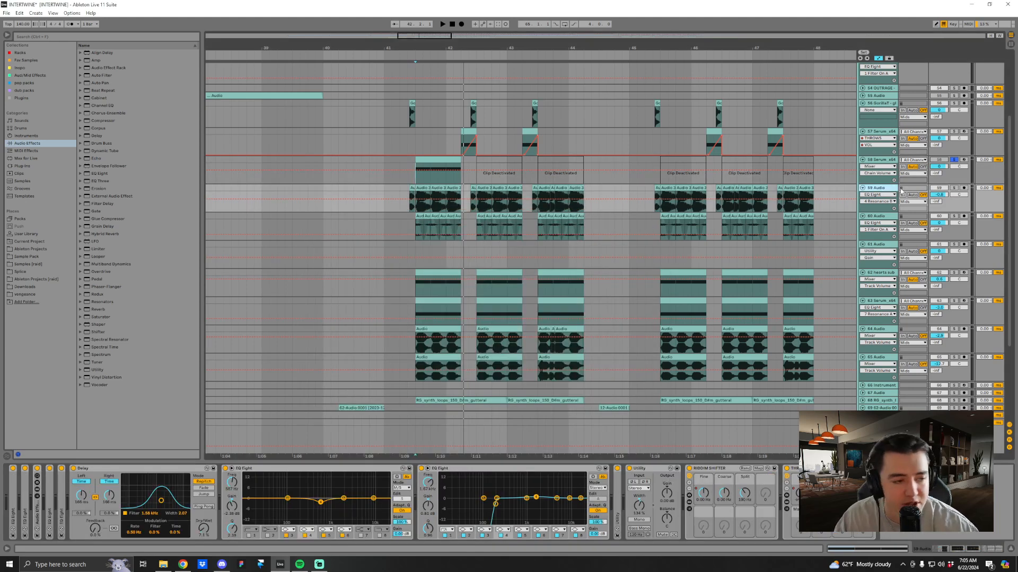
pyautogui.click(954, 188)
pyautogui.click(419, 50)
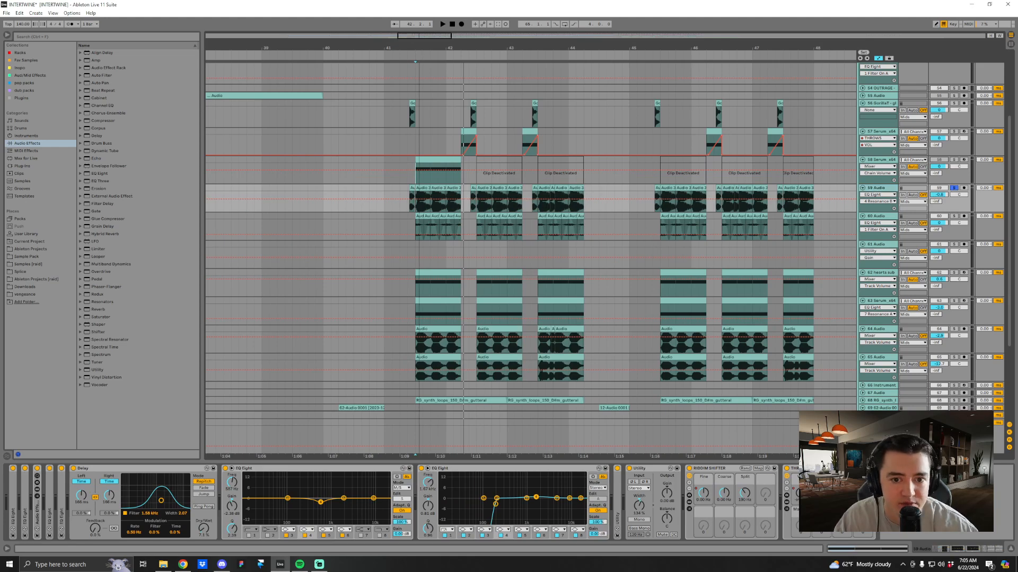
pyautogui.moveTo(419, 51); pyautogui.dragTo(418, 84)
pyautogui.press('a')
pyautogui.click(413, 206)
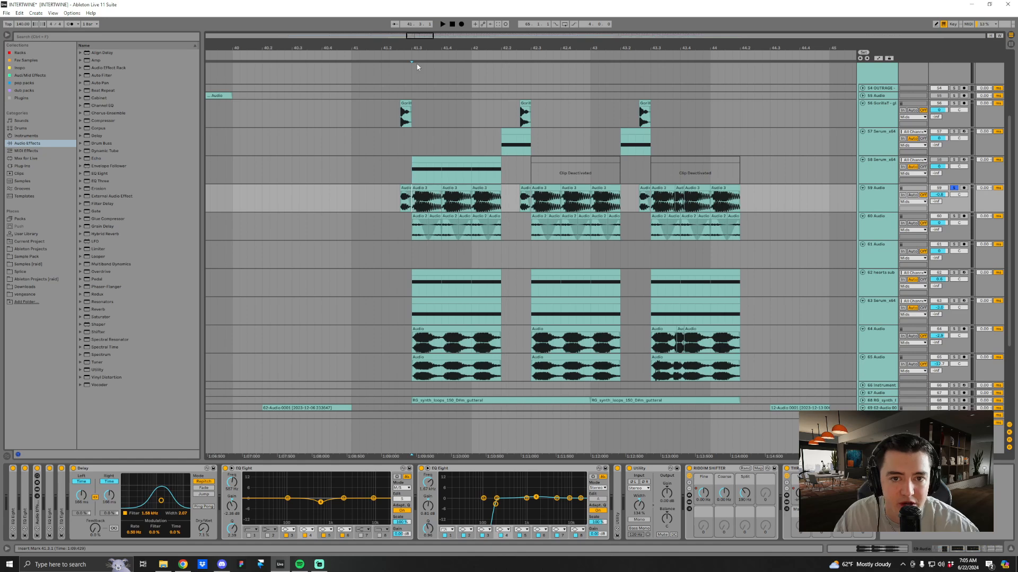
pyautogui.press('+')
# Reopen track 58's Serum to view its oscillators, close it, and bring back track 59's effects chain.
pyautogui.click(438, 175)
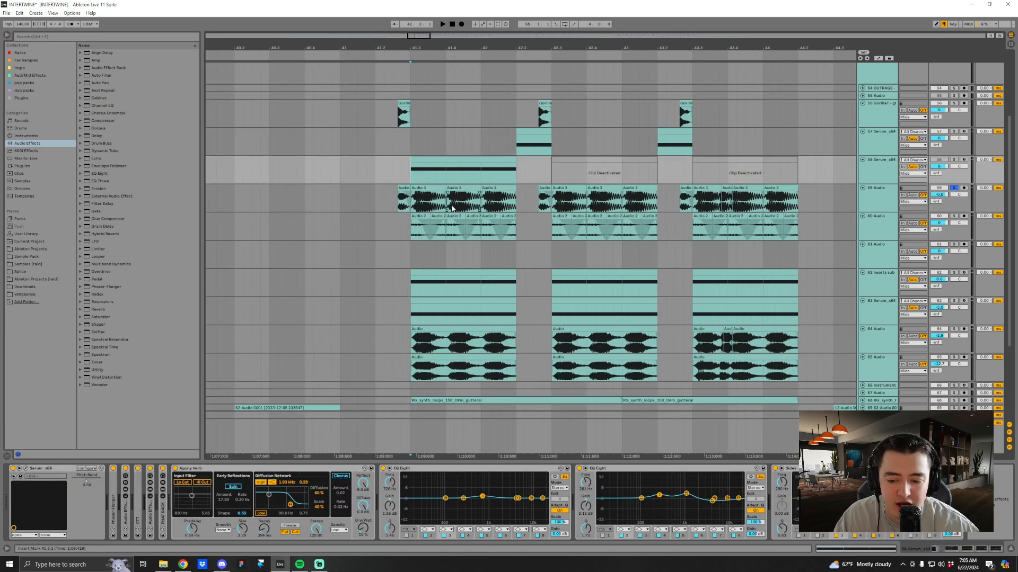
pyautogui.click(26, 468)
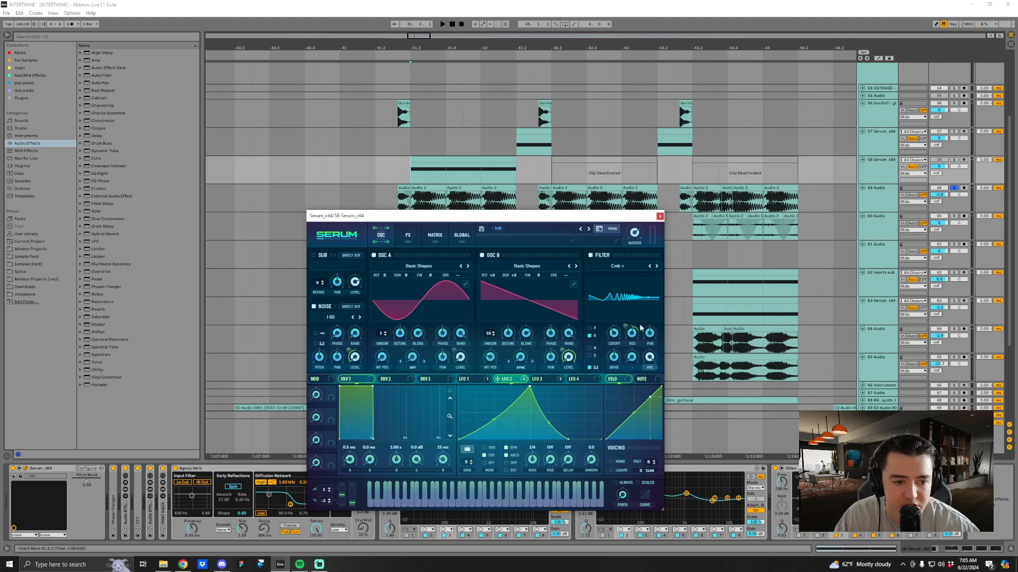
pyautogui.click(659, 217)
pyautogui.click(416, 203)
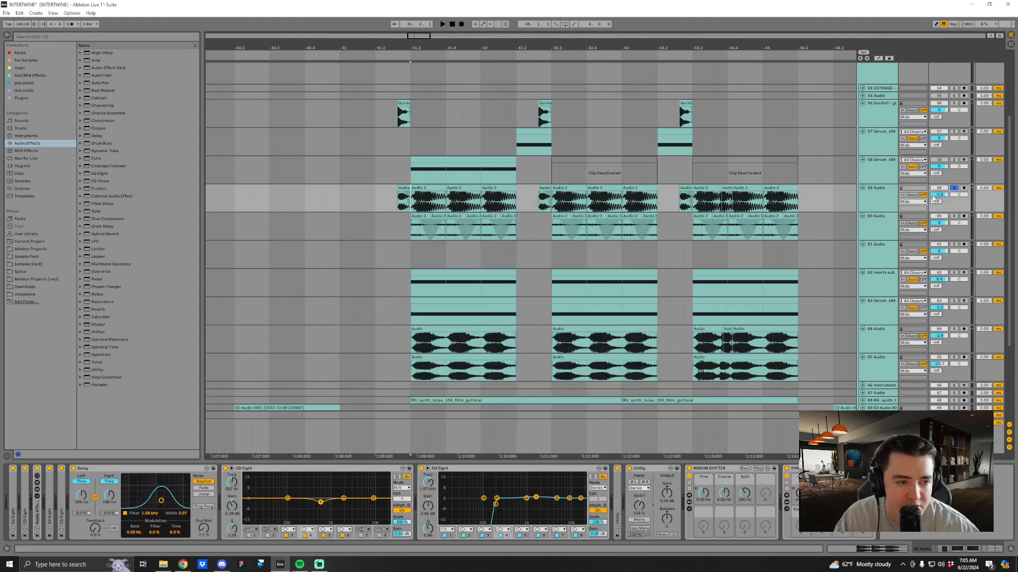
# Play the soloed track 59 and unfold the first two EQ Eights in its effects chain.
pyautogui.press('space')
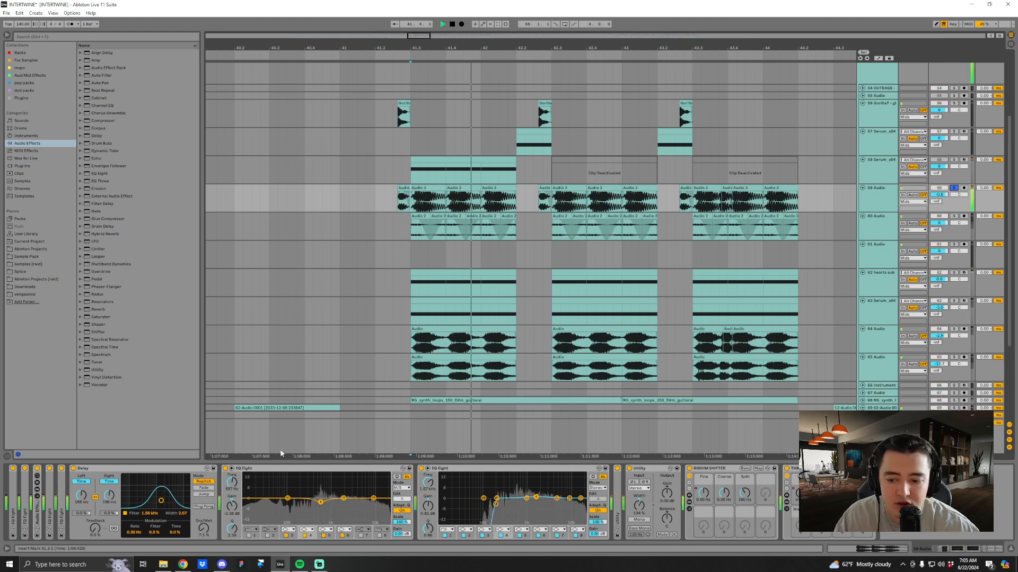
pyautogui.press('space')
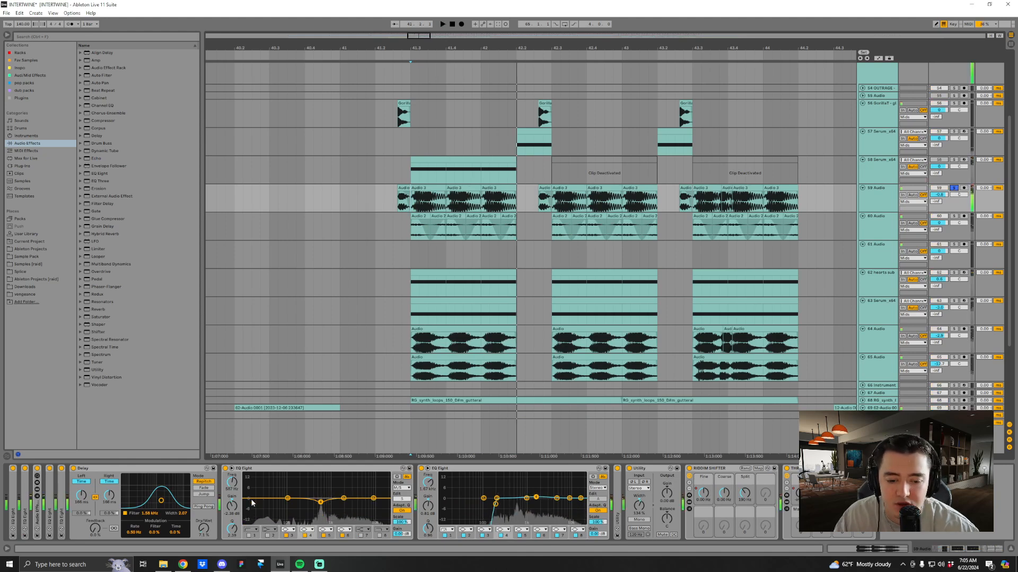
pyautogui.doubleClick(12, 513)
pyautogui.doubleClick(211, 506)
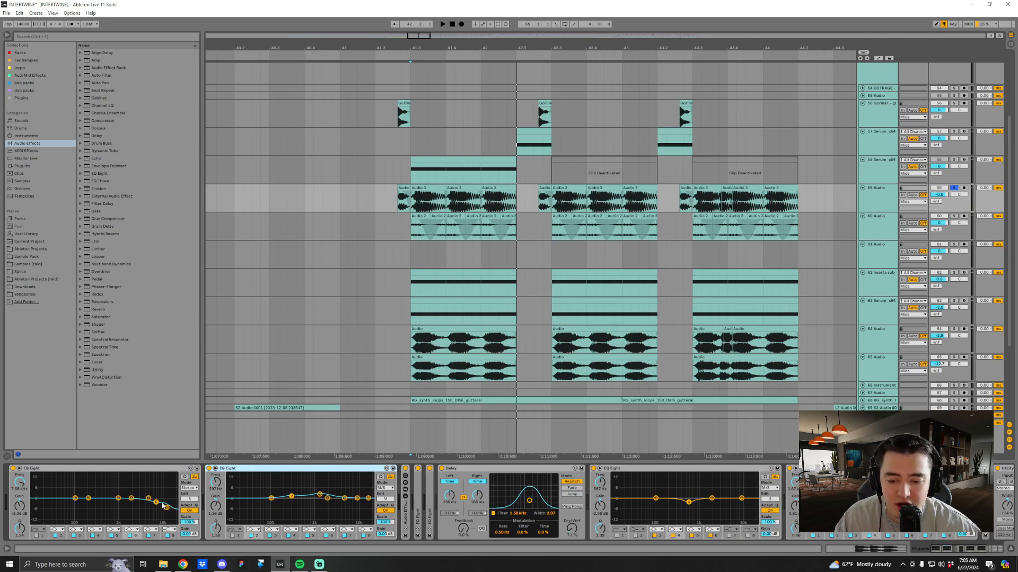
# Unfold the Audio Effect Rack and the three EQ Eights that follow the Agony Verb in its first chain.
pyautogui.doubleClick(406, 511)
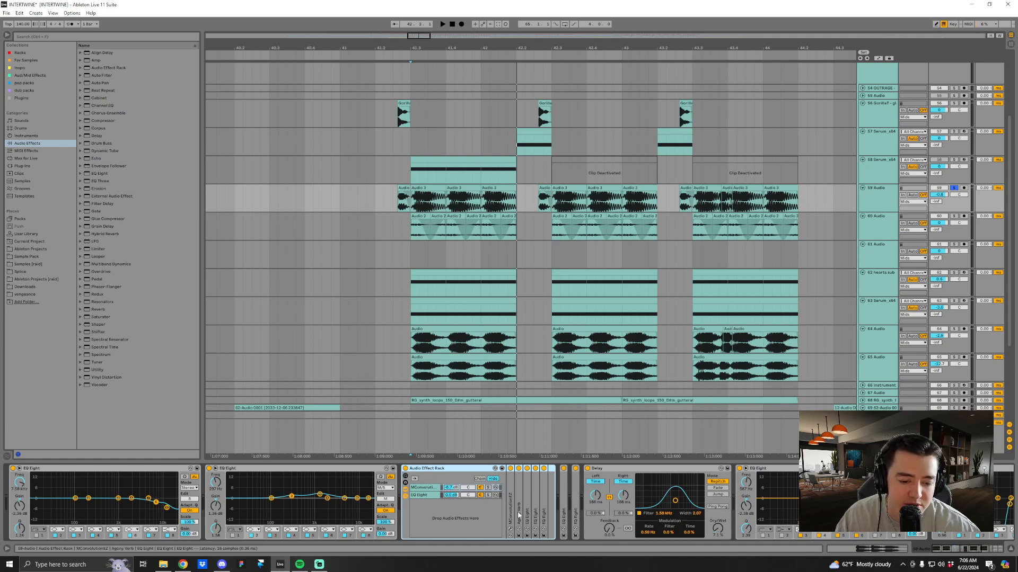
pyautogui.doubleClick(543, 513)
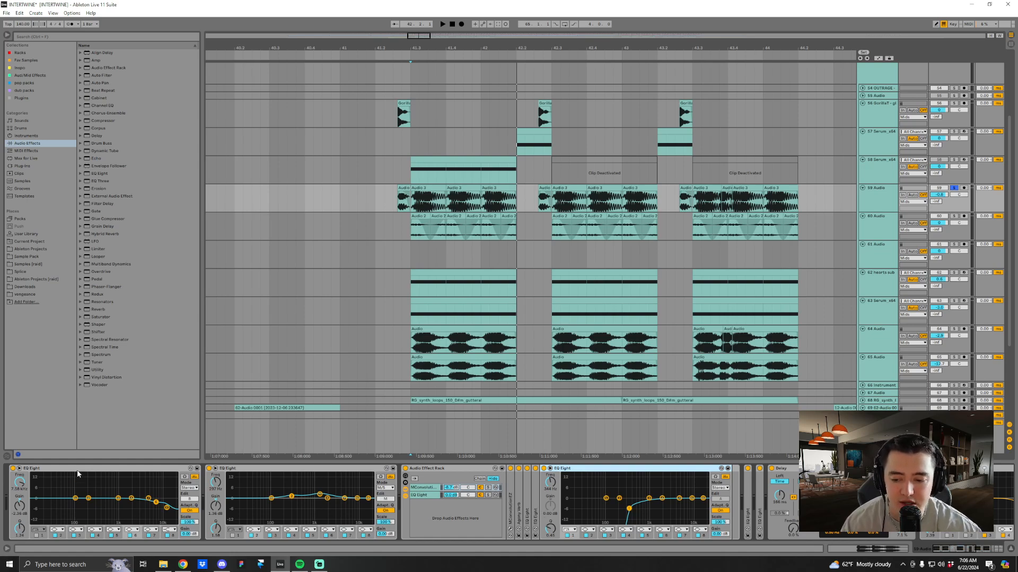
pyautogui.click(152, 508)
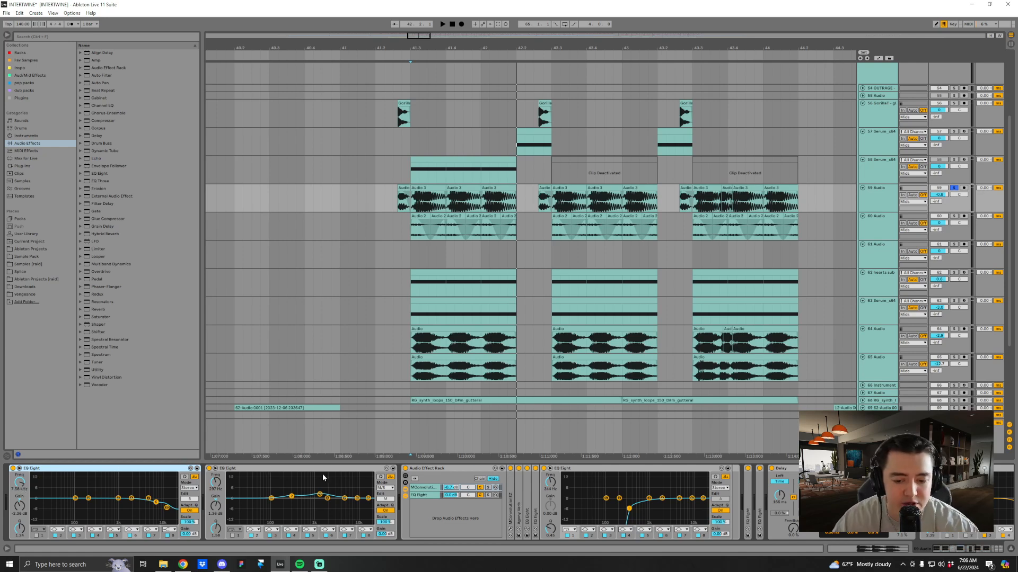
pyautogui.click(537, 506)
pyautogui.doubleClick(536, 504)
pyautogui.doubleClick(529, 509)
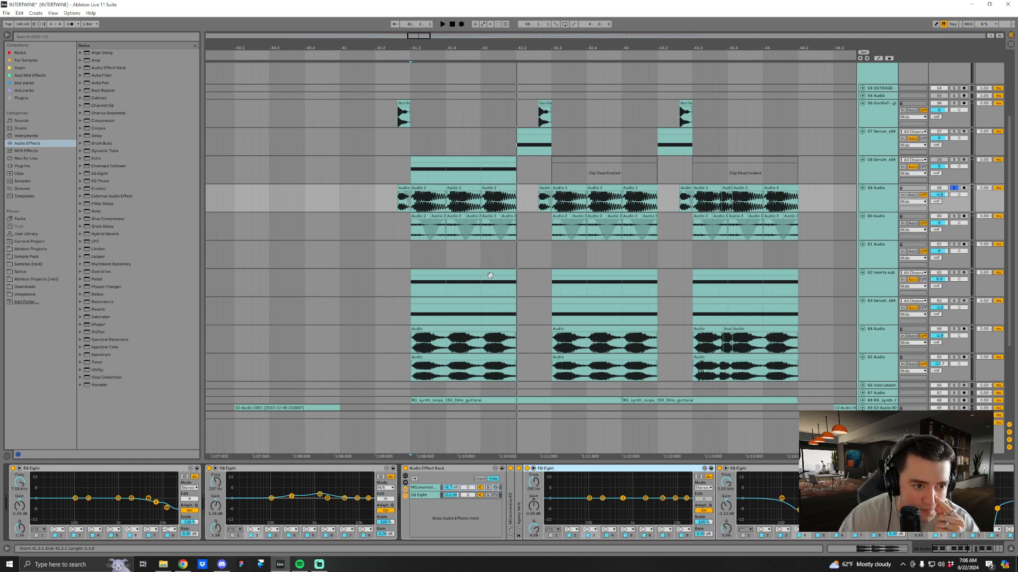
# Play the track briefly, toggle the mid/side edit view of the second EQ Eight, and select its boosted mid-range band.
pyautogui.press('space')
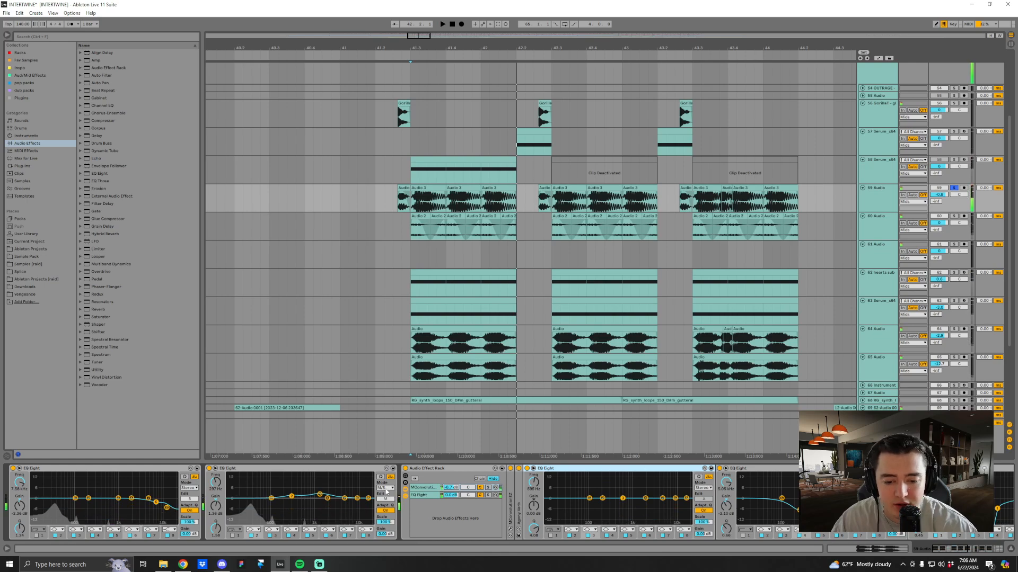
pyautogui.click(385, 500)
pyautogui.click(386, 500)
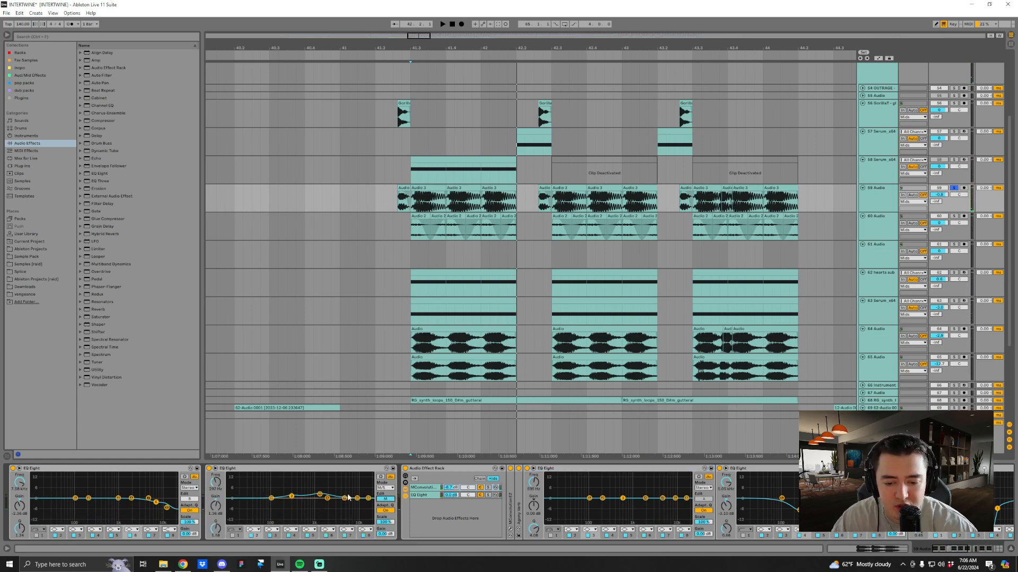
pyautogui.click(320, 493)
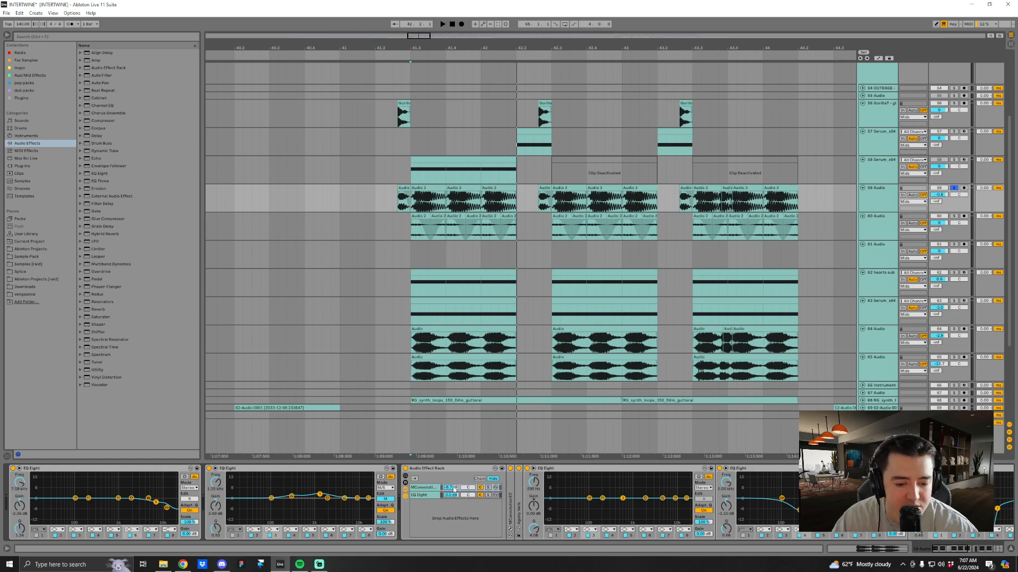
# Unfold the Agony Verb and the MConvolutionEZ in the Audio Effect Rack's first chain.
pyautogui.scroll(-3, 466, 492)
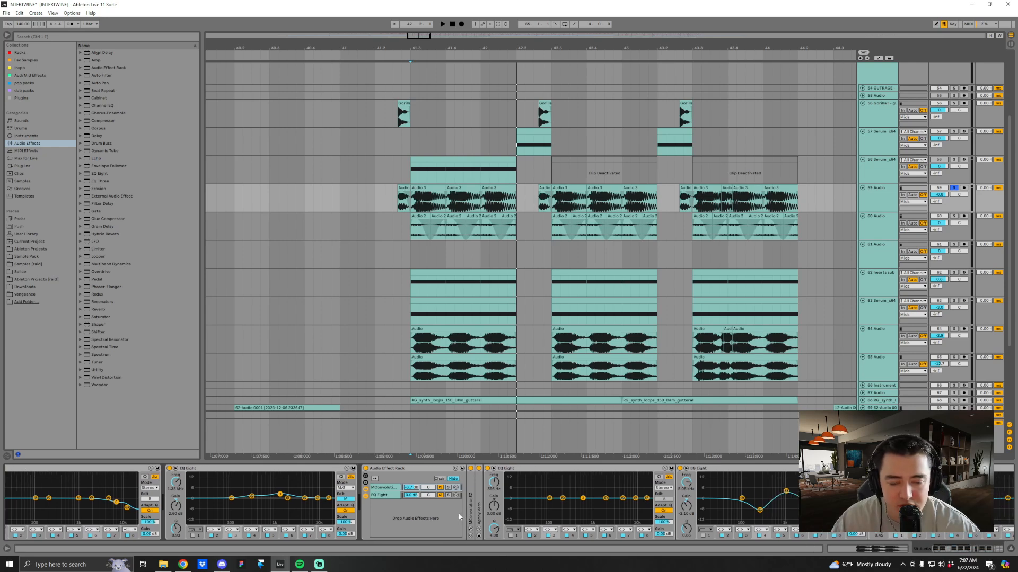
pyautogui.scroll(-2, 459, 517)
pyautogui.scroll(-2, 440, 512)
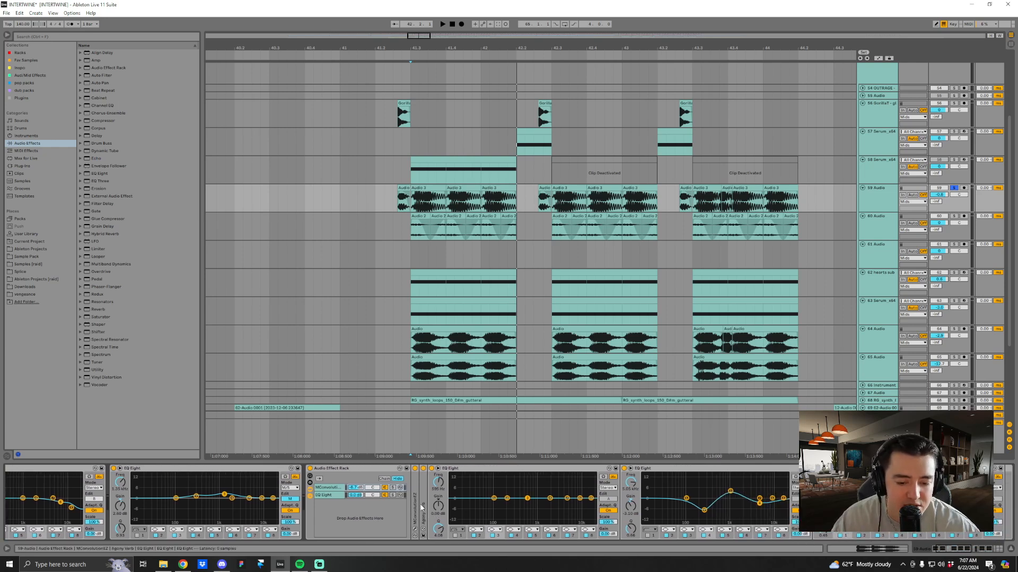
pyautogui.doubleClick(423, 508)
pyautogui.doubleClick(416, 500)
pyautogui.scroll(-2, 492, 507)
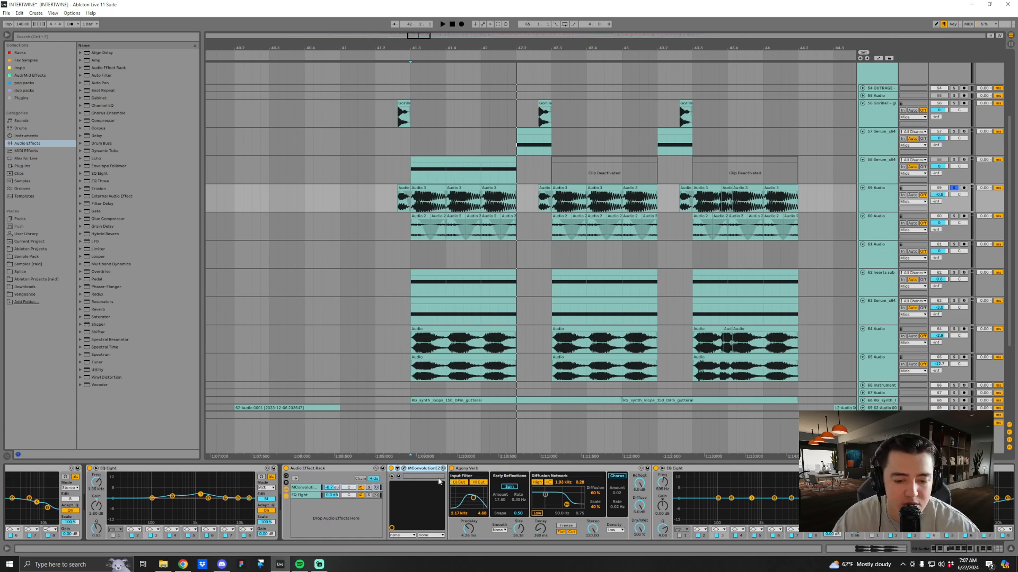
# Solo the rack's MConvolutionEZ chain during playback to hear the reverb layer alone, and examine its devices.
pyautogui.press('space')
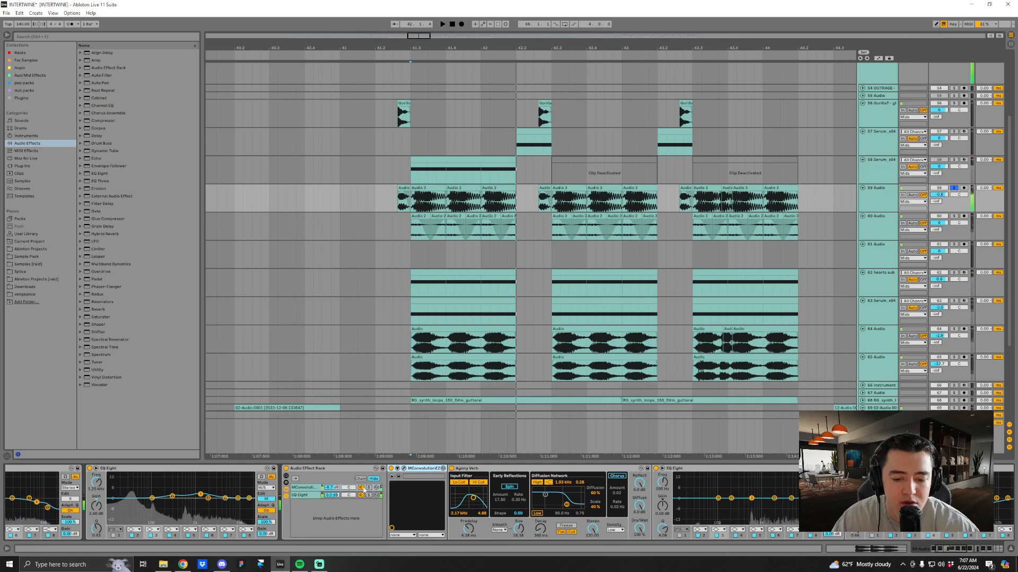
pyautogui.click(368, 487)
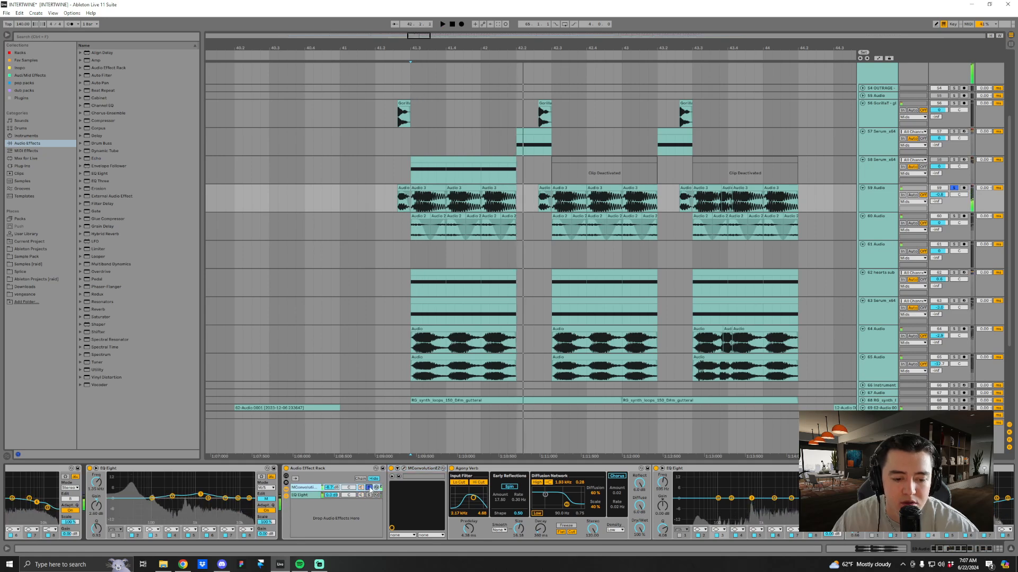
pyautogui.hscroll(4, 400, 496)
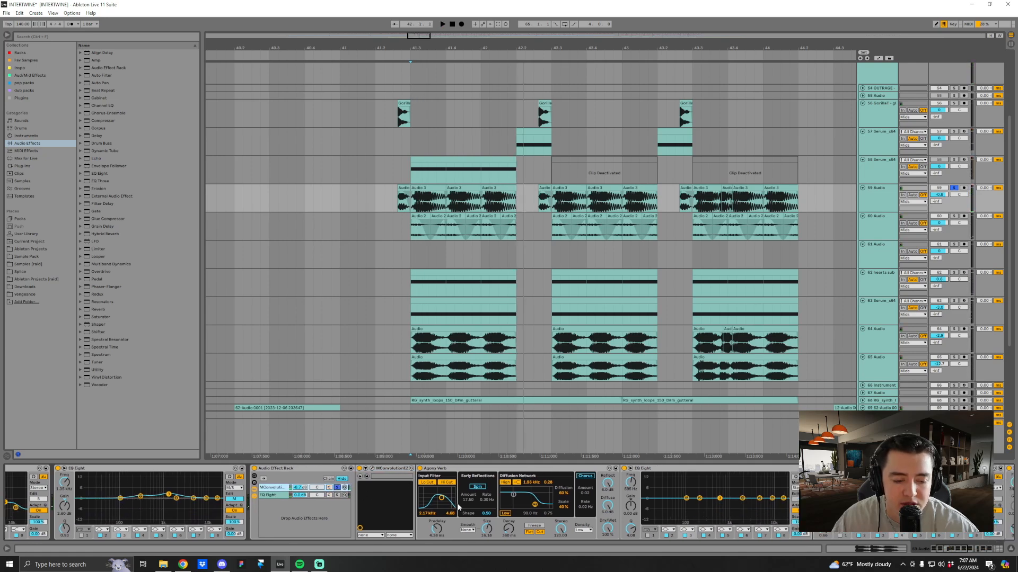
pyautogui.hscroll(1, 371, 499)
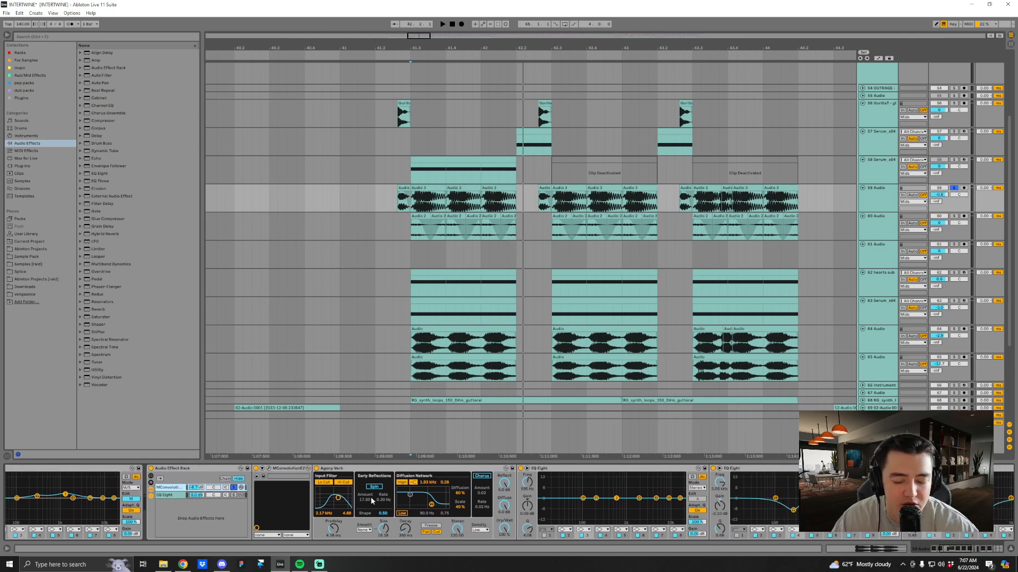
pyautogui.hscroll(-1, 254, 497)
# Fold the MConvolutionEZ and the Agony Verb, unsolo their chain, and play the full rack.
pyautogui.doubleClick(328, 468)
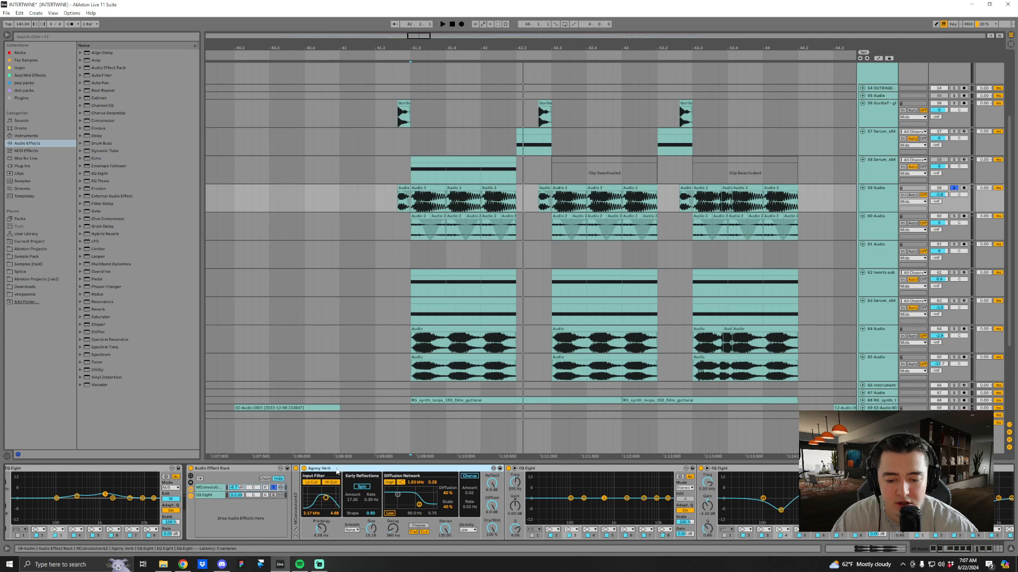
pyautogui.doubleClick(336, 469)
pyautogui.click(274, 488)
pyautogui.press('space')
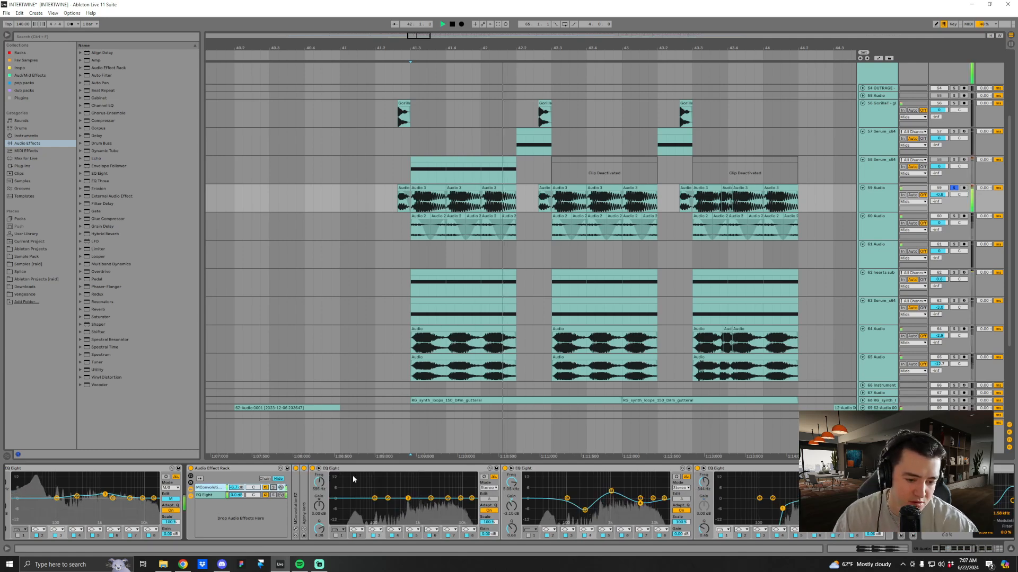
pyautogui.press('space')
# Fold the first two EQ Eights after the Agony Verb, leaving the low-cut EQ Eight unfolded.
pyautogui.click(349, 472)
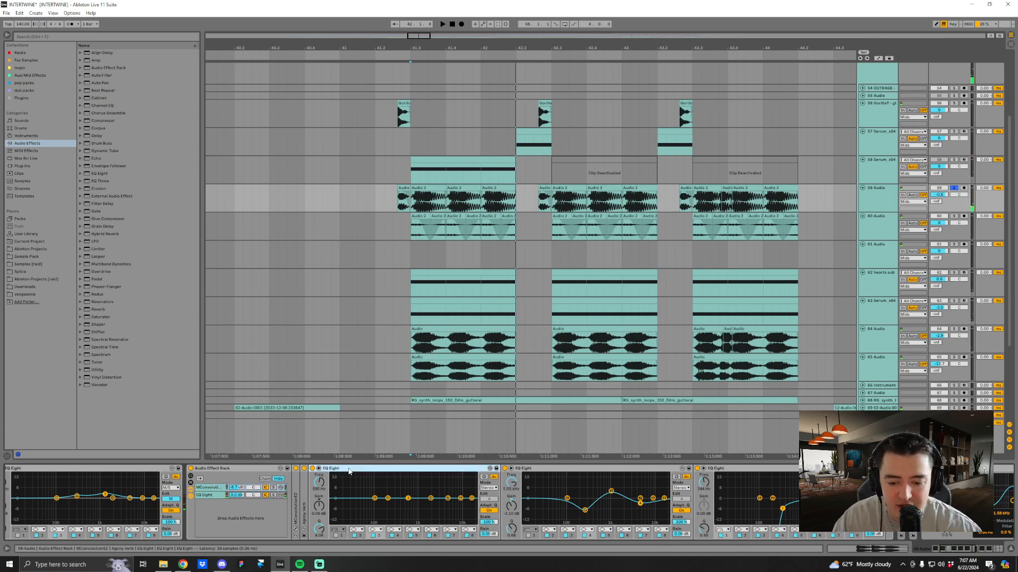
pyautogui.doubleClick(349, 471)
pyautogui.doubleClick(347, 471)
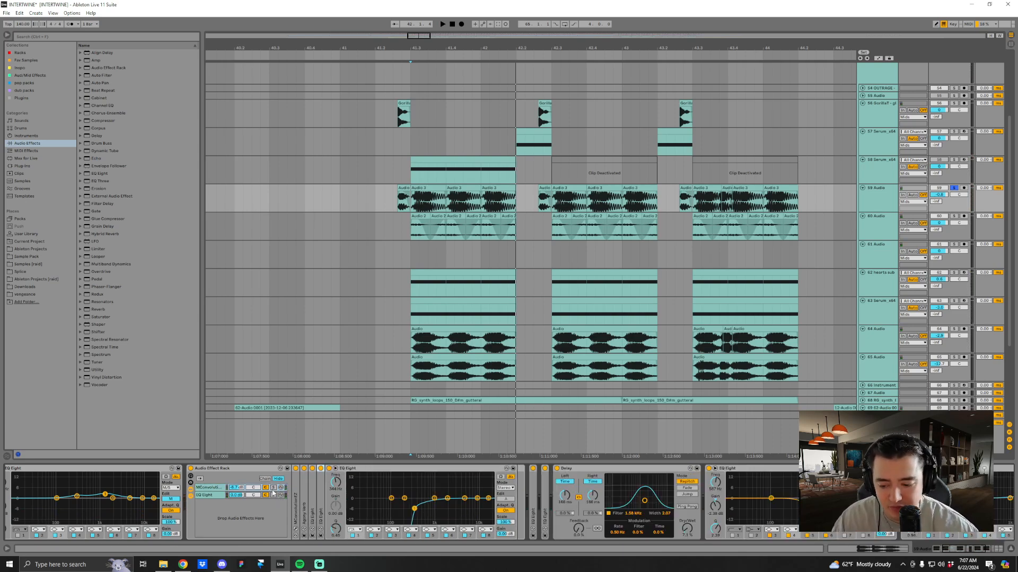
# Compare the sound with the rack's MConvolutionEZ chain switched off and back on during playback.
pyautogui.press('space')
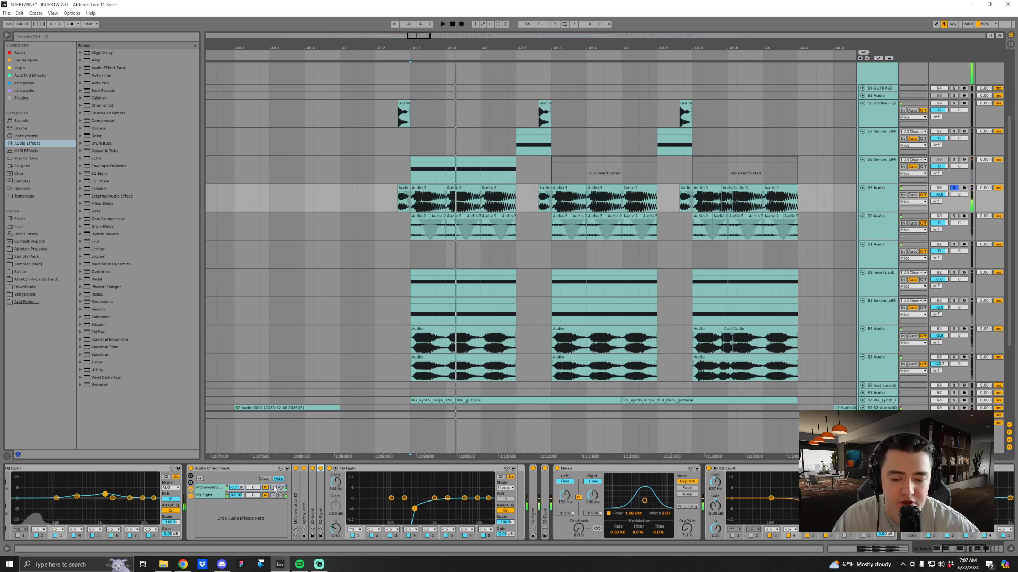
pyautogui.press('space')
pyautogui.click(265, 487)
pyautogui.press('space')
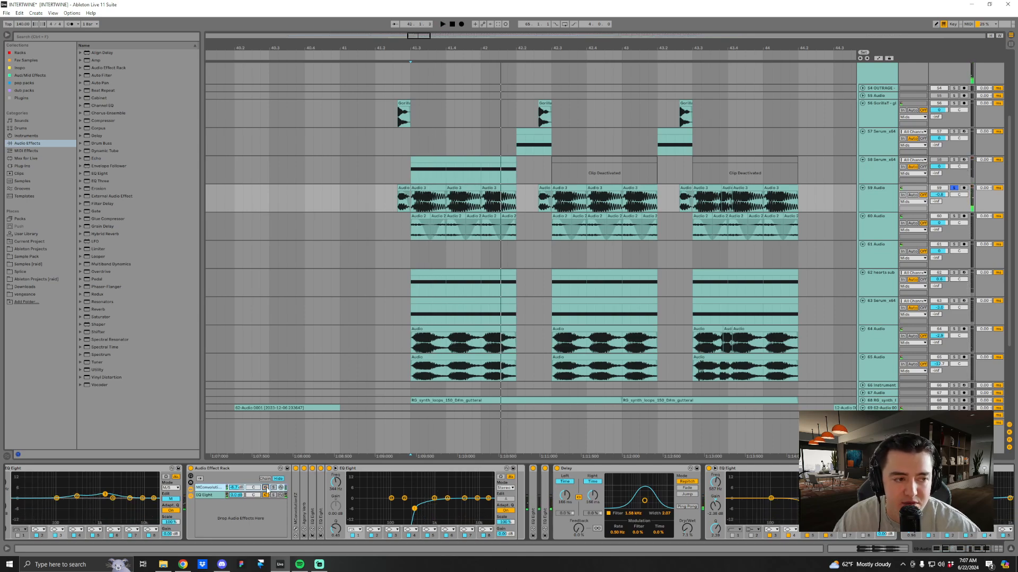
pyautogui.click(265, 487)
pyautogui.press('space')
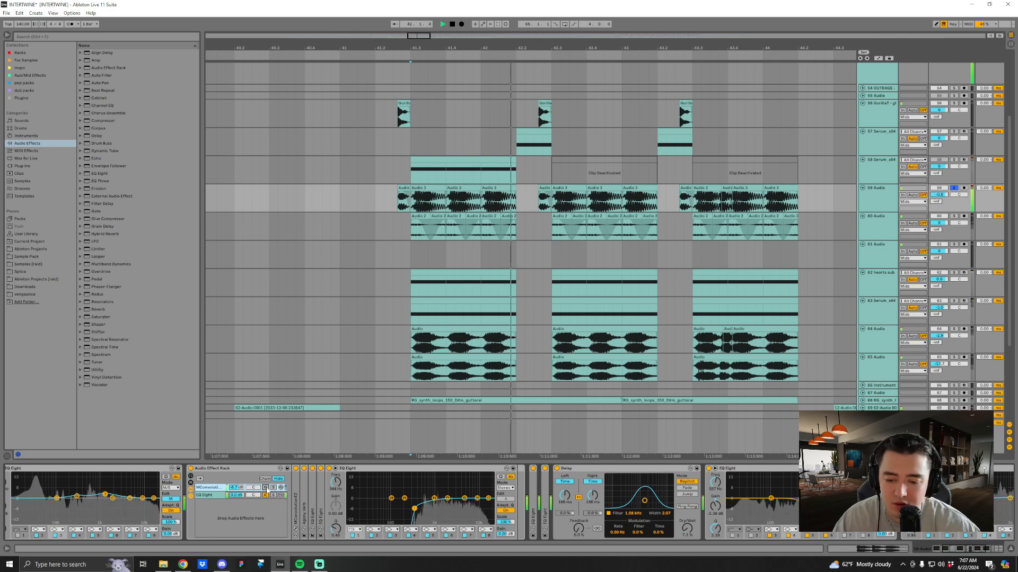
pyautogui.press('space')
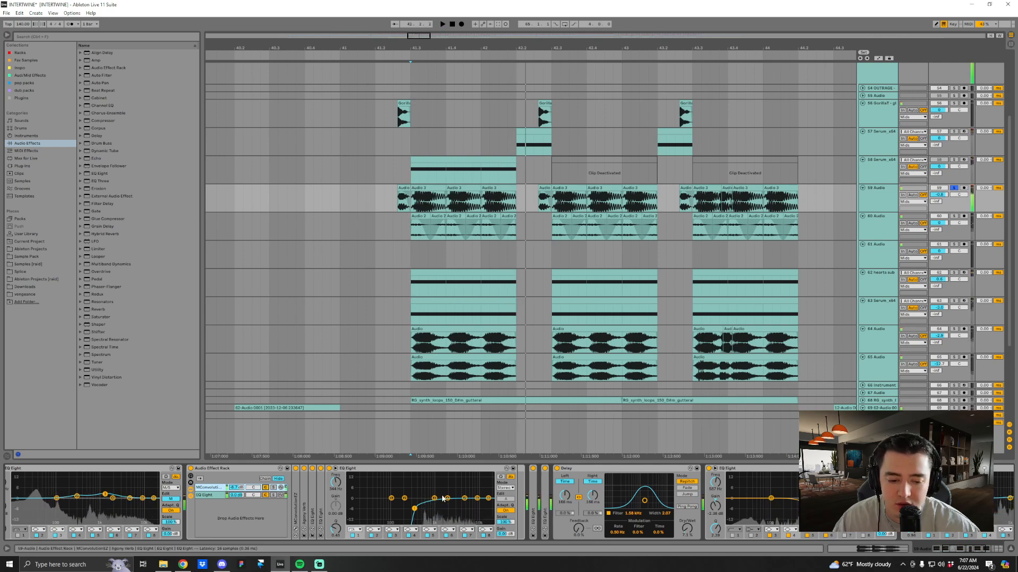
# Unfold the two EQ Eights after the Agony Verb again, select the second one's dip and boost bands, and play the track.
pyautogui.doubleClick(321, 507)
pyautogui.doubleClick(312, 507)
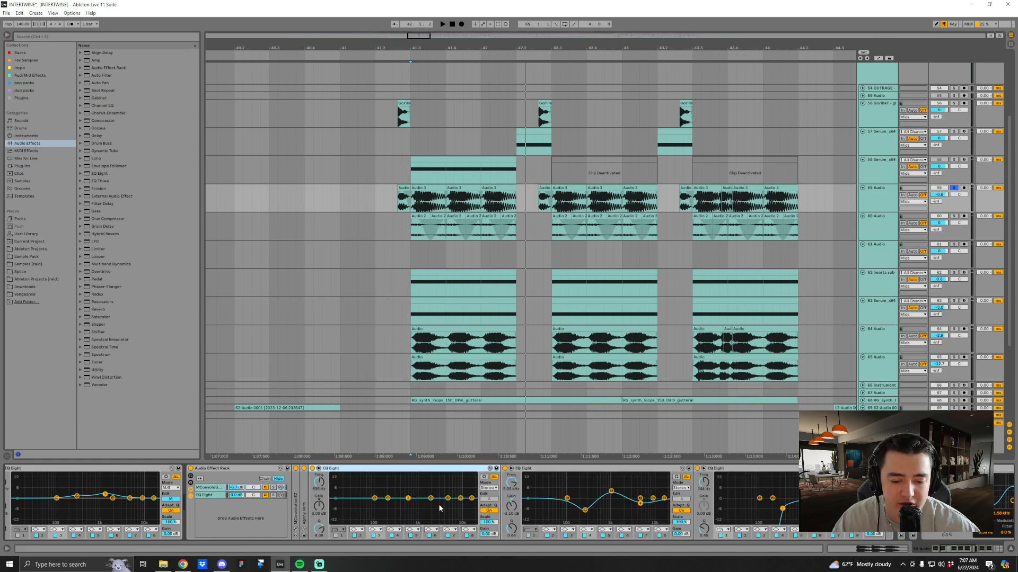
pyautogui.click(611, 492)
pyautogui.click(586, 509)
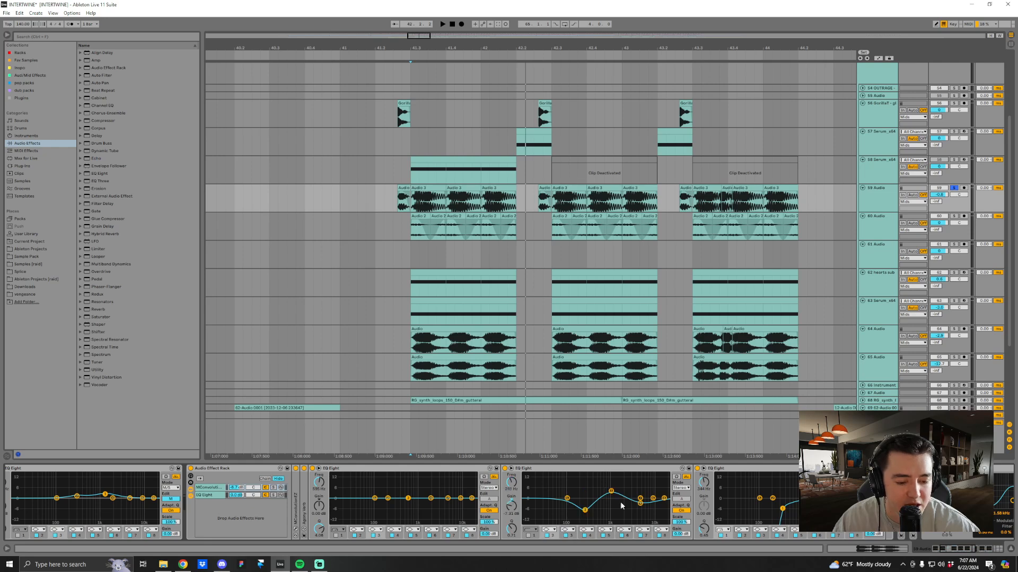
pyautogui.click(611, 492)
pyautogui.press('space')
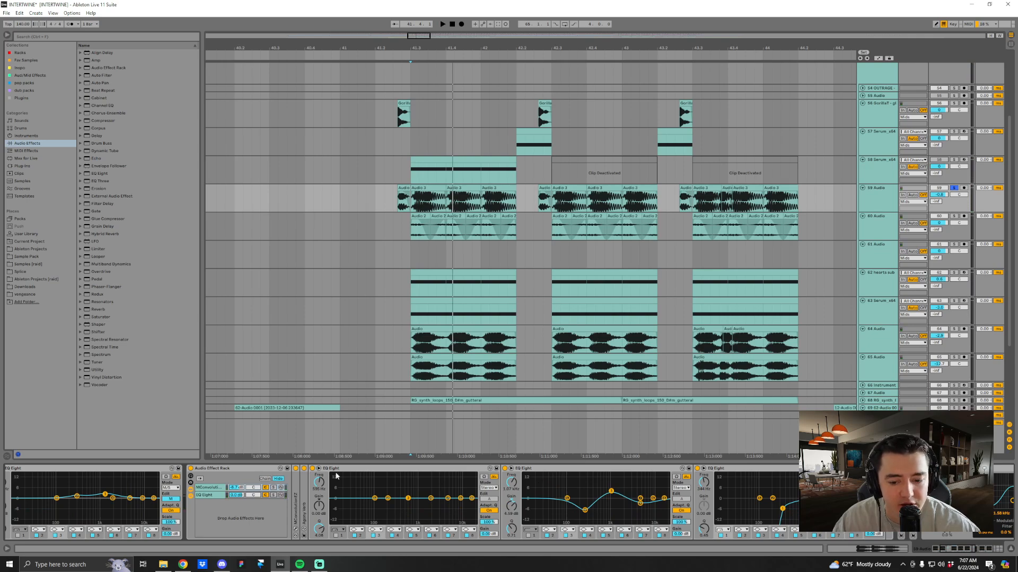
# Fold the three EQ Eights after the Agony Verb inside the Audio Effect Rack while listening to the track.
pyautogui.press('space')
pyautogui.doubleClick(343, 473)
pyautogui.doubleClick(326, 473)
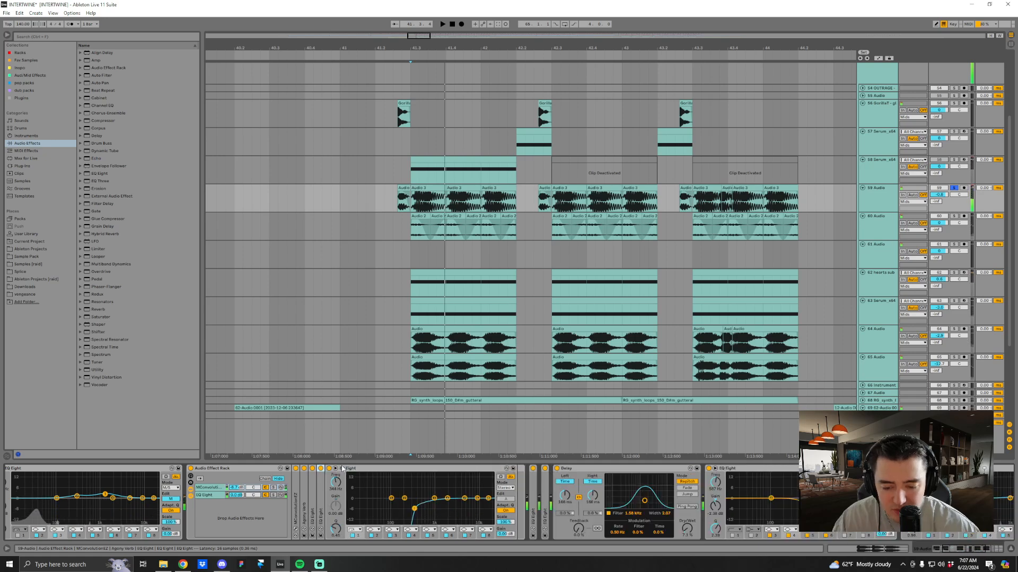
pyautogui.press('space')
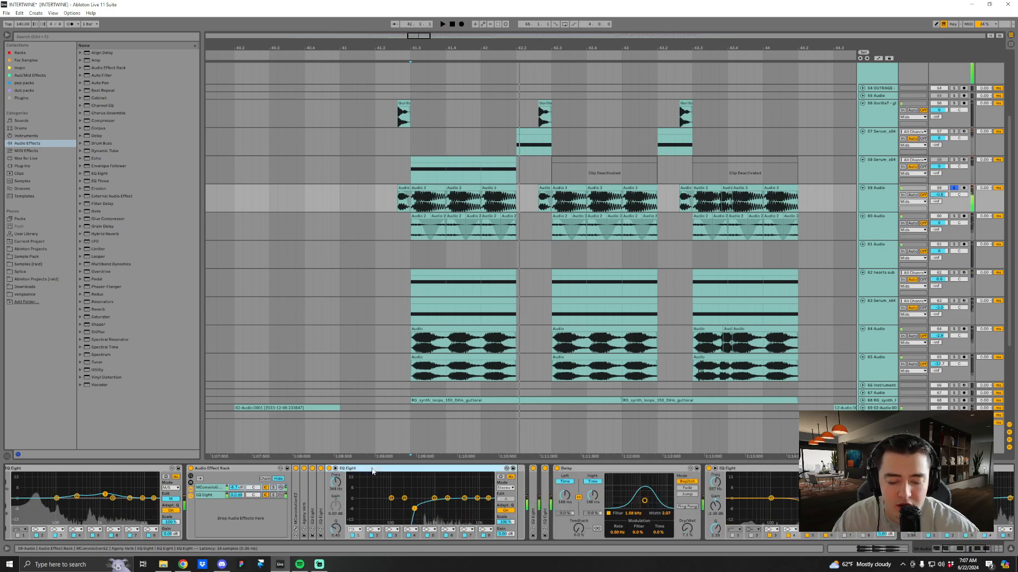
pyautogui.doubleClick(350, 469)
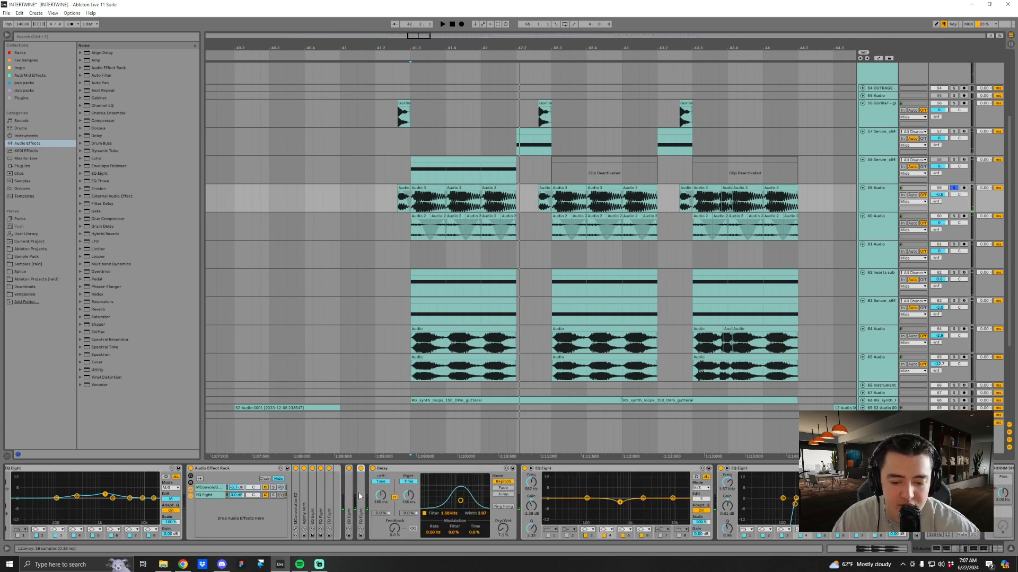
# Unfold the two EQ Eights after the Audio Effect Rack, fold the rack itself, and play the track.
pyautogui.doubleClick(360, 495)
pyautogui.doubleClick(348, 502)
pyautogui.doubleClick(242, 470)
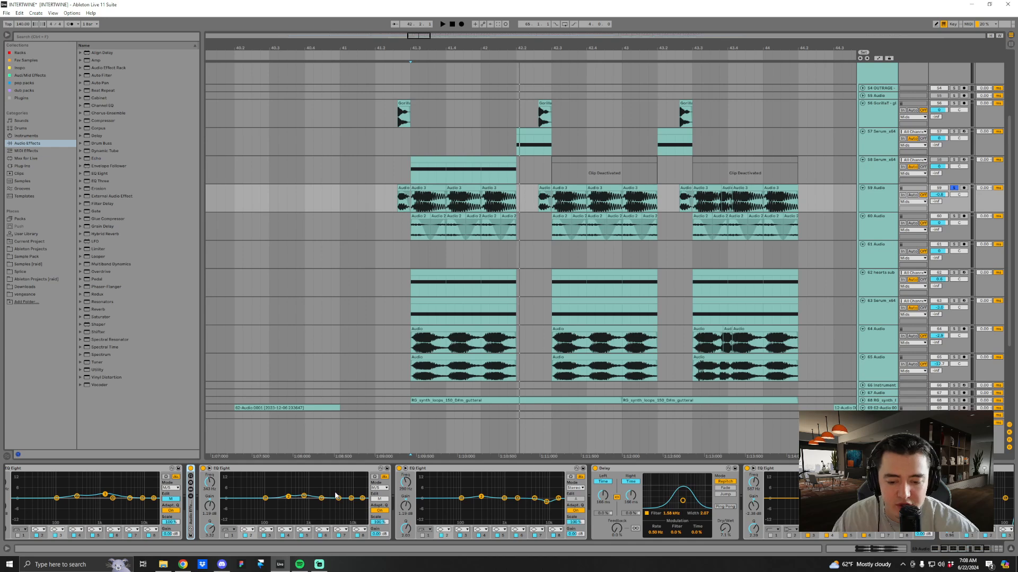
pyautogui.scroll(1, 316, 503)
pyautogui.scroll(1, 331, 502)
pyautogui.scroll(-2, 542, 508)
pyautogui.scroll(1, 476, 516)
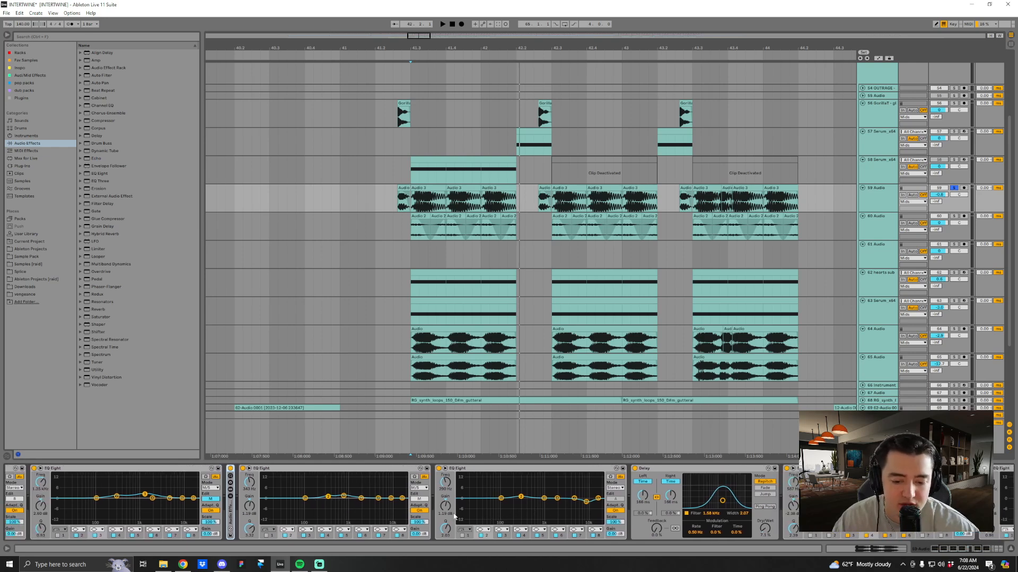
pyautogui.press('space')
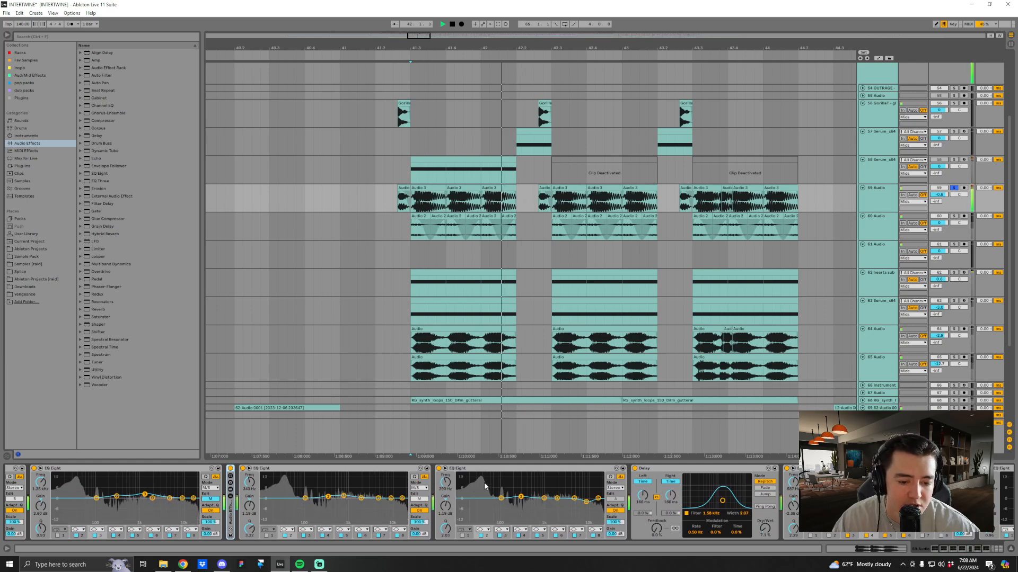
pyautogui.press('space')
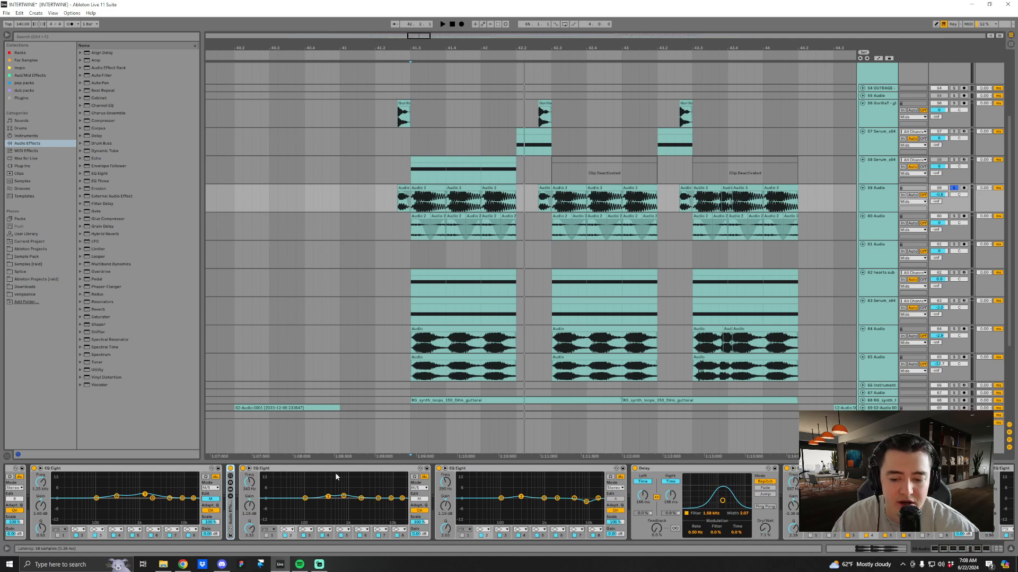
# Fold the two EQ Eights between the Audio Effect Rack and the Delay, and play the track.
pyautogui.scroll(3, 381, 479)
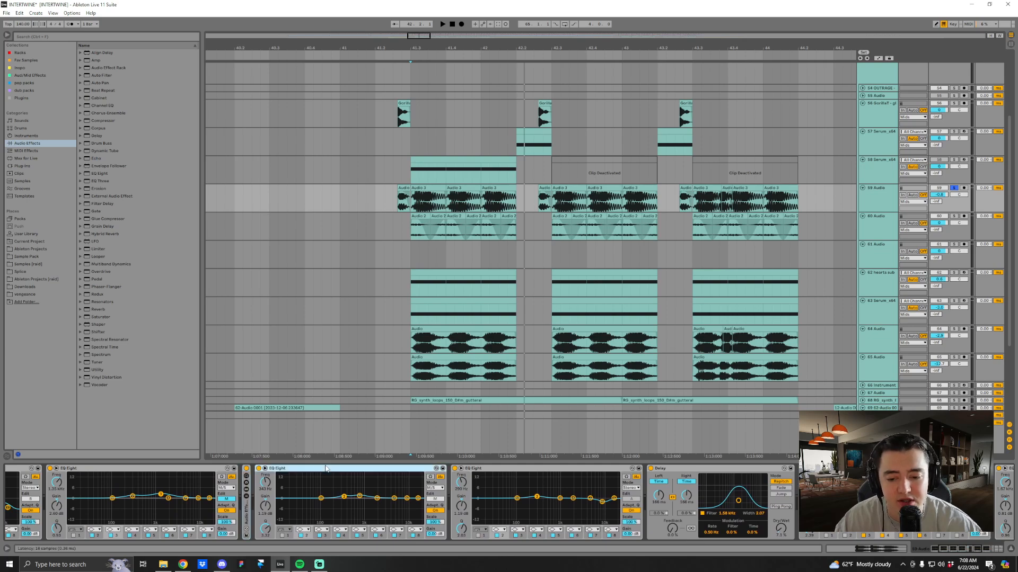
pyautogui.doubleClick(323, 468)
pyautogui.doubleClick(322, 467)
pyautogui.press('space')
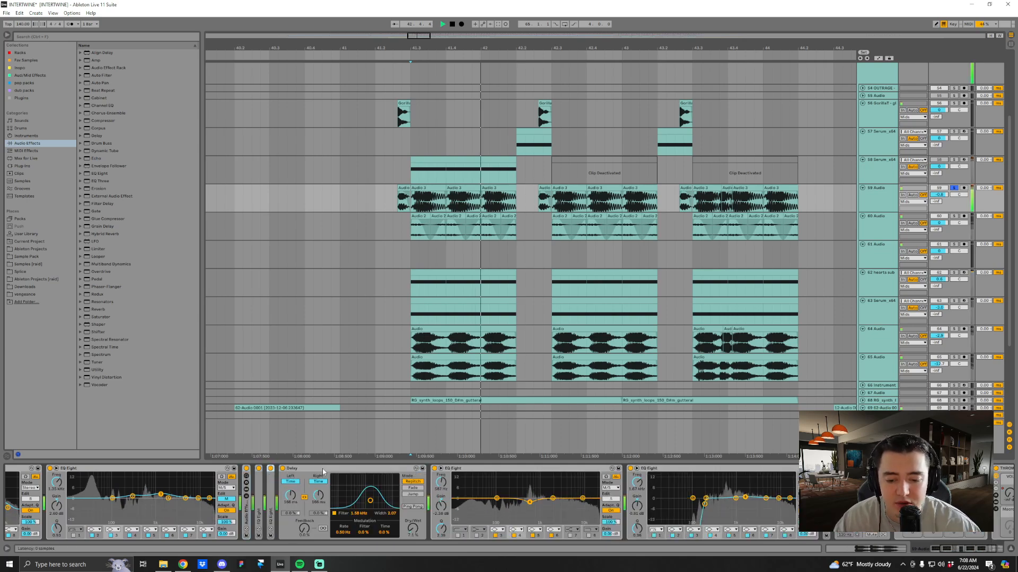
pyautogui.press('space')
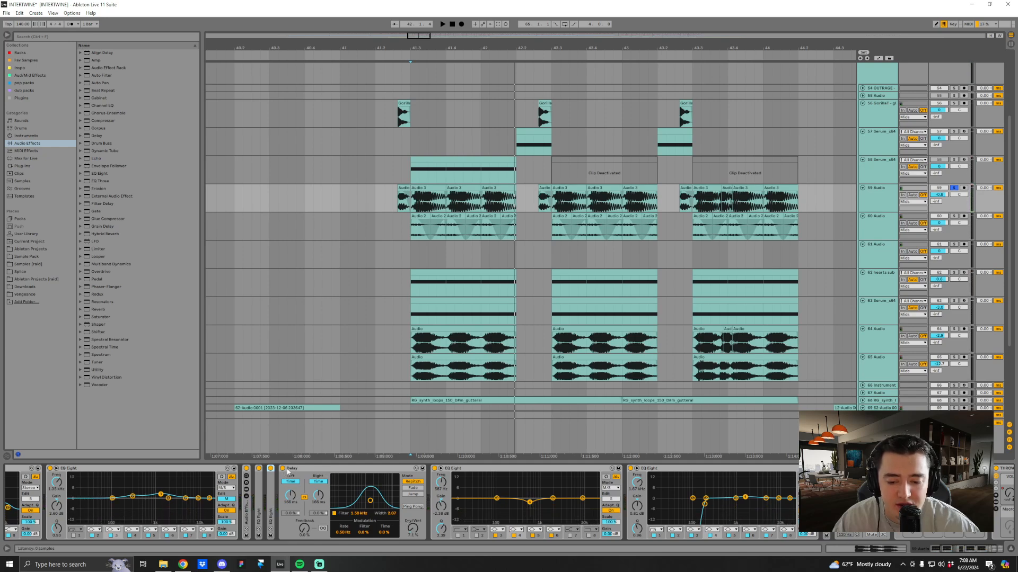
# Compare the track's sound with the Delay's Dry/Wet raised and lowered.
pyautogui.press('space')
pyautogui.moveTo(414, 528); pyautogui.dragTo(414, 491)
pyautogui.press('space')
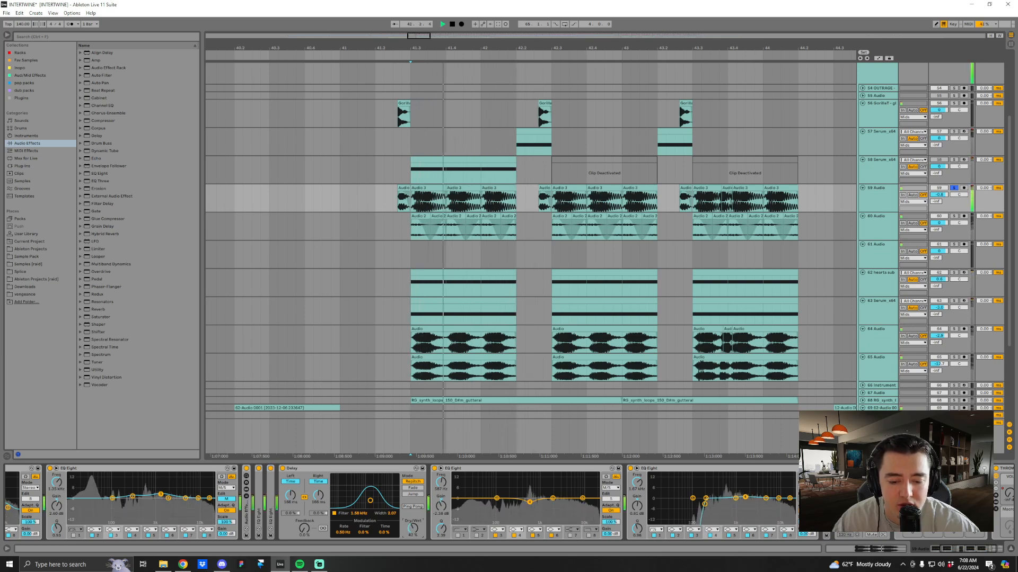
pyautogui.press('space')
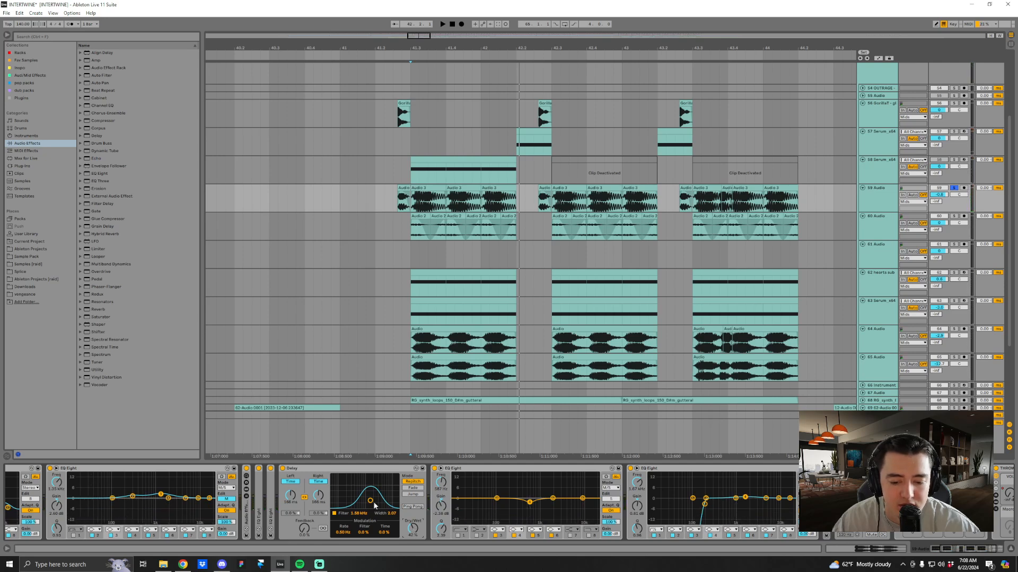
pyautogui.moveTo(414, 530)
pyautogui.mouseDown()
pyautogui.moveTo(414, 556)
pyautogui.moveTo(413, 532)
pyautogui.mouseUp()
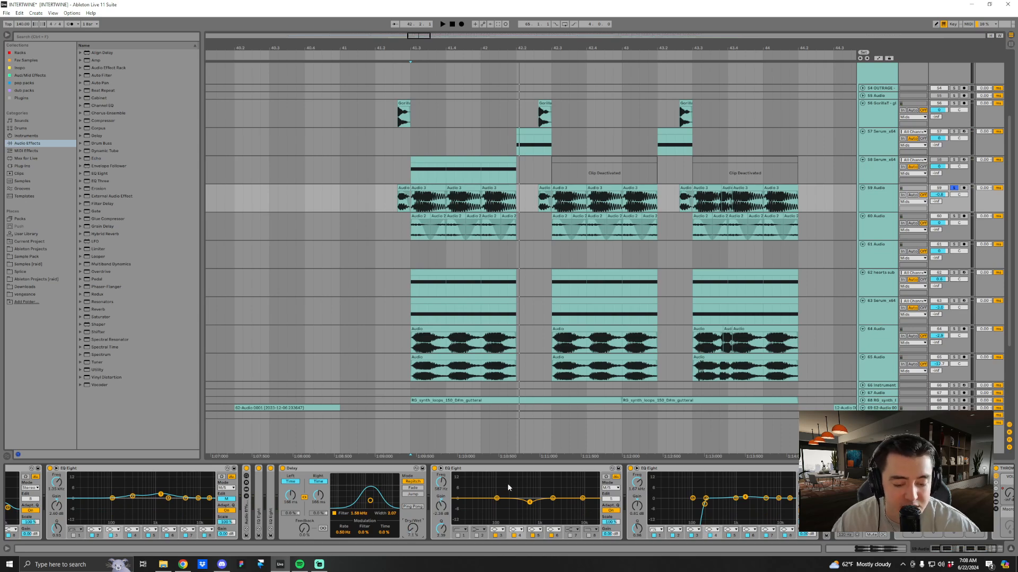
# Fold the Delay and play the track with the two EQ Eights after it in view.
pyautogui.click(387, 470)
pyautogui.press('Delete')
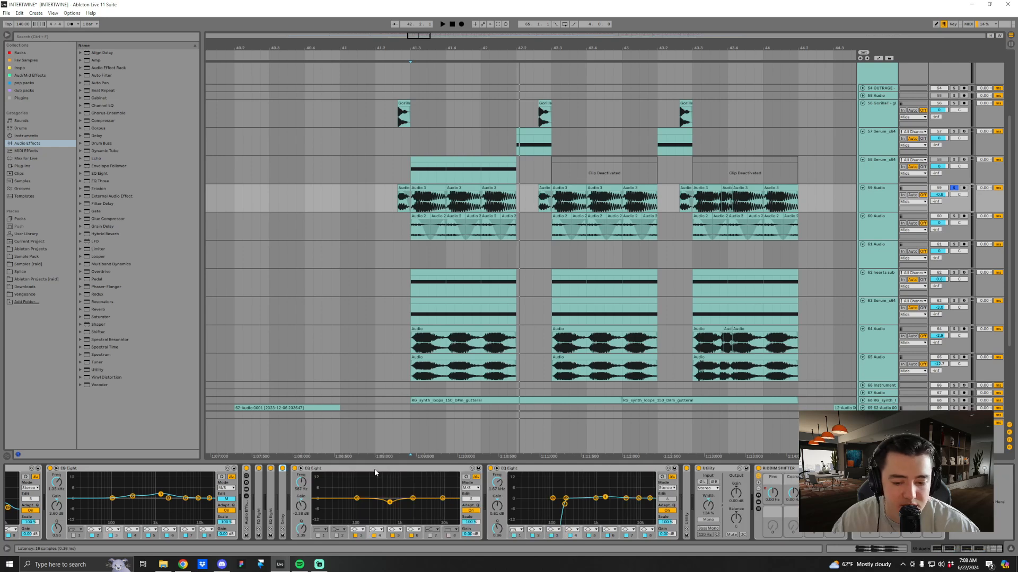
pyautogui.press('space')
pyautogui.press('space')
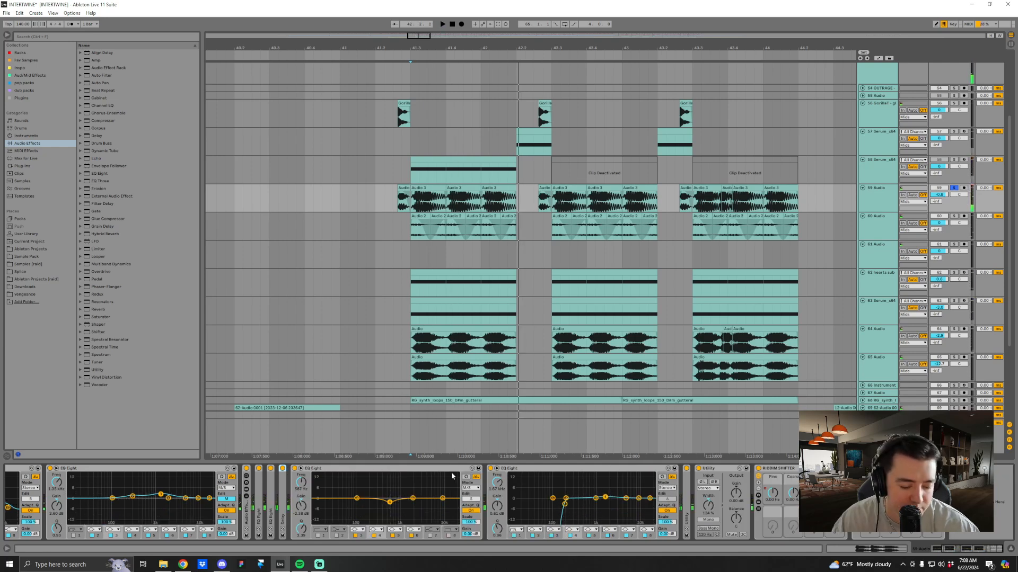
# Unfold the first Utility, play the track, and fold the two EQ Eights in front of it.
pyautogui.doubleClick(685, 507)
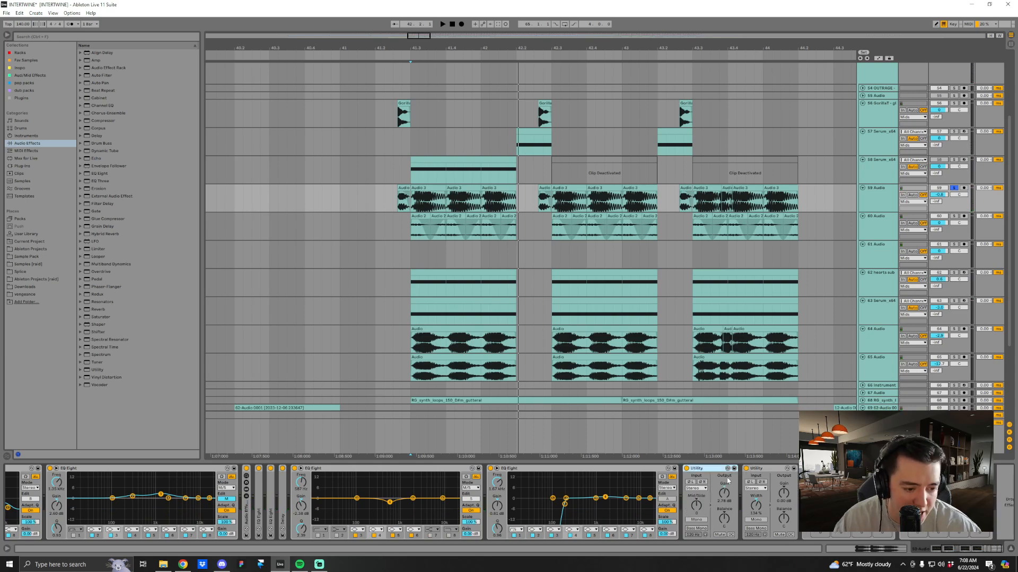
pyautogui.press('space')
pyautogui.press('space')
pyautogui.scroll(-1, 716, 501)
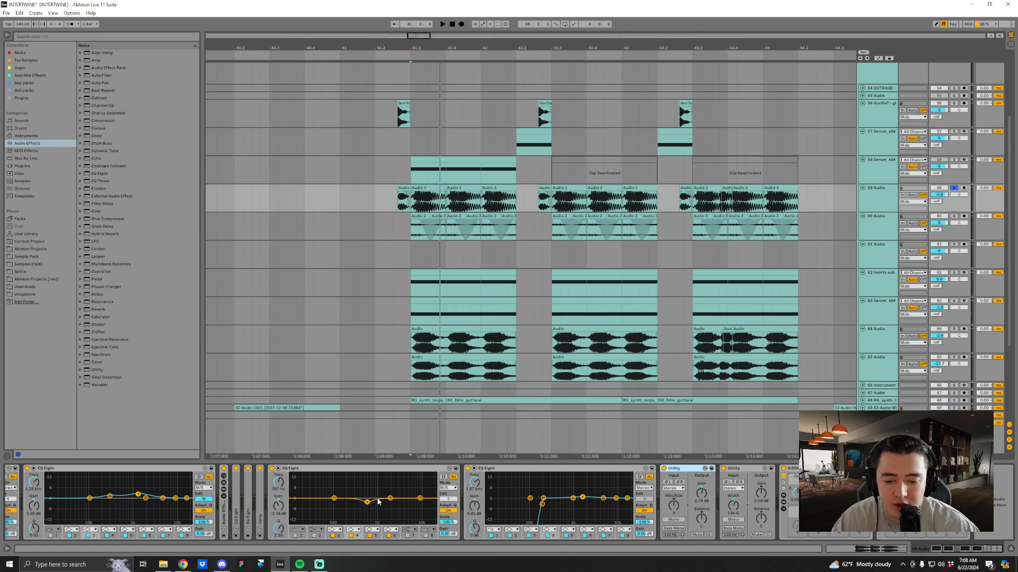
pyautogui.doubleClick(363, 474)
pyautogui.doubleClick(359, 472)
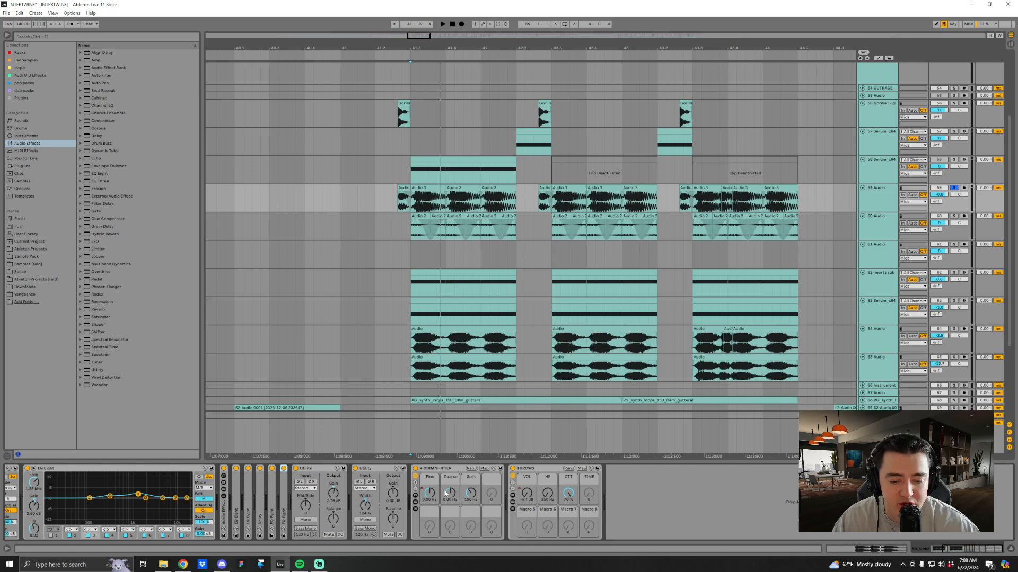
# Show the automation lanes and play the RIDDIM SHIFTER's Fine automation on track 59 near bar 52.
pyautogui.press('a')
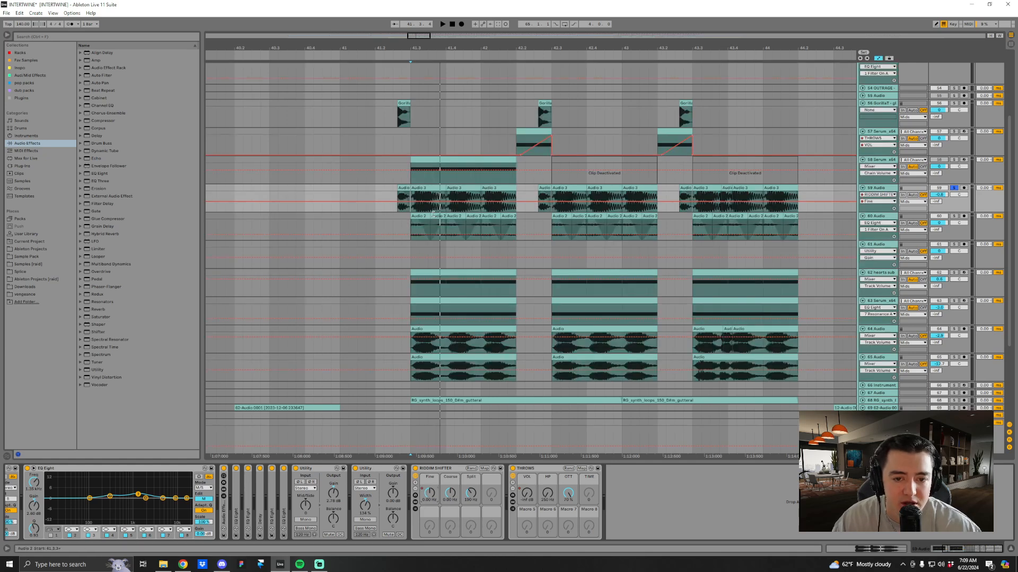
pyautogui.moveTo(602, 50); pyautogui.dragTo(508, 16)
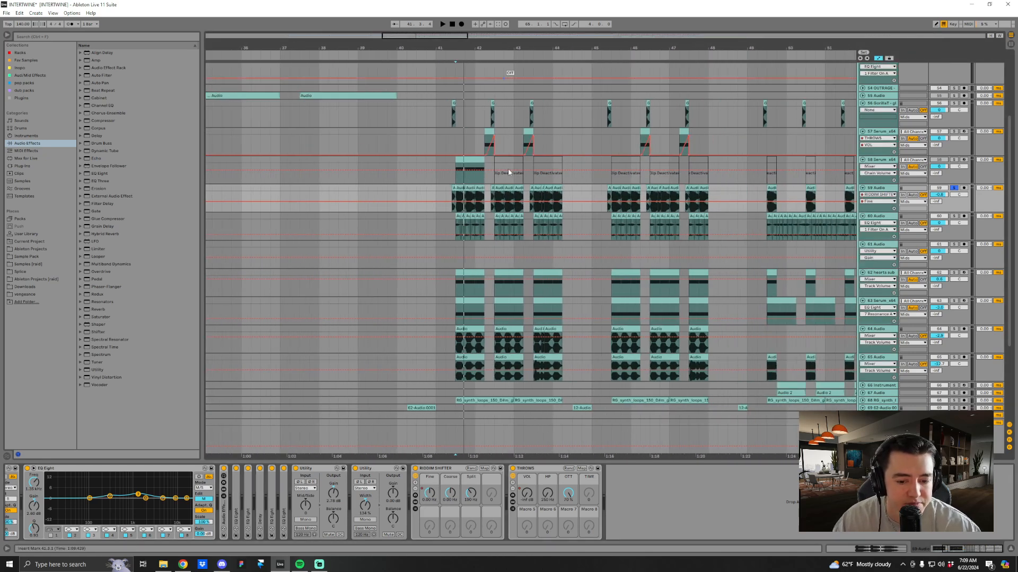
pyautogui.moveTo(701, 50); pyautogui.dragTo(287, 21)
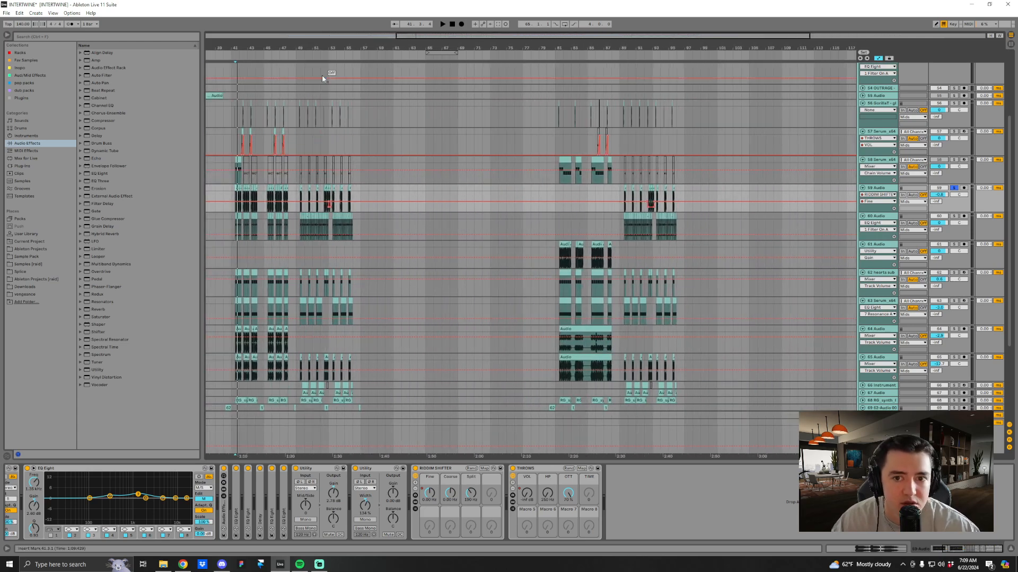
pyautogui.scroll(8, 339, 159)
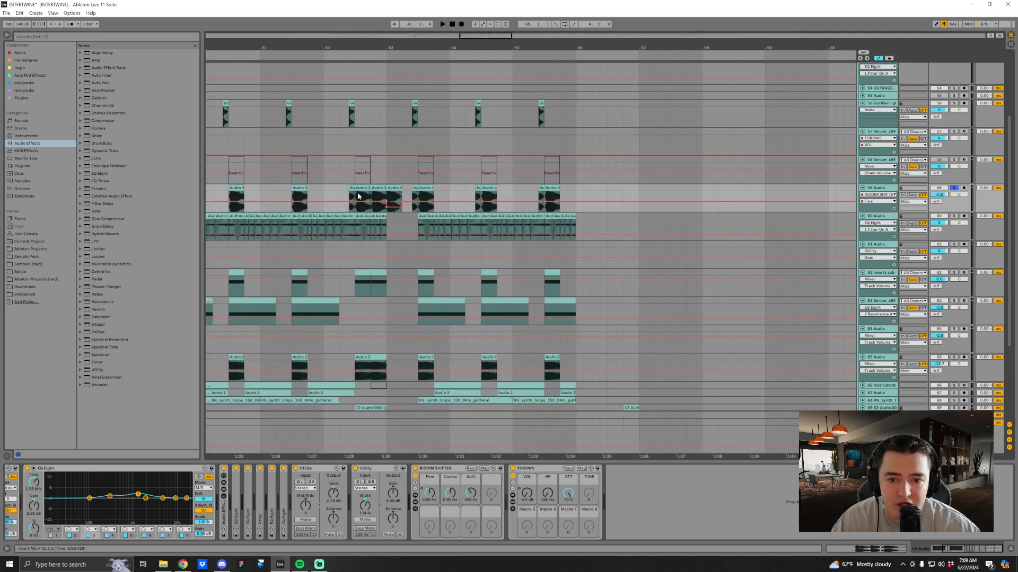
pyautogui.click(357, 194)
pyautogui.press('space')
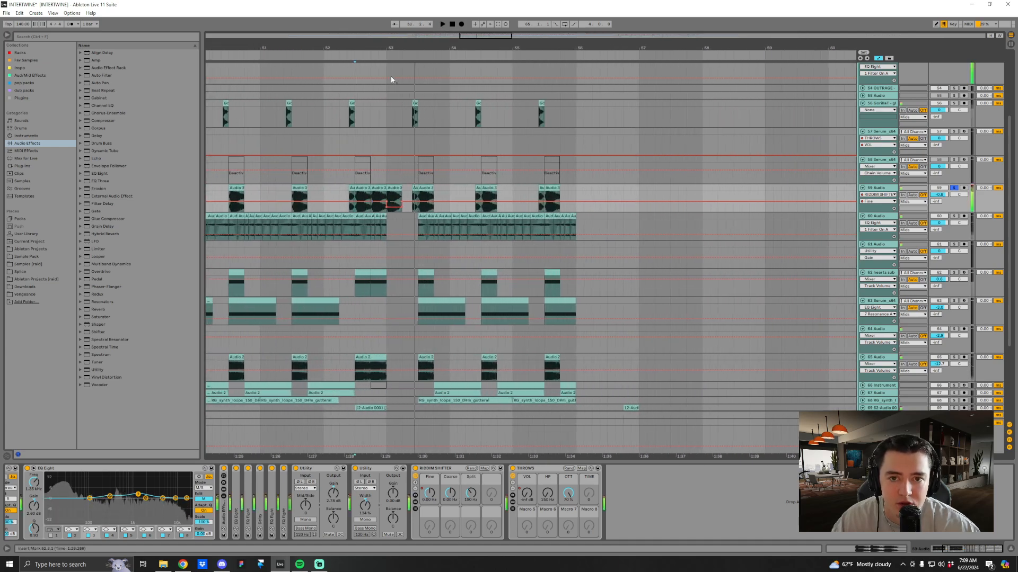
# Play the matching RIDDIM SHIFTER Fine automation on track 59 in the second drop, near bar 92.
pyautogui.scroll(-9, 393, 85)
pyautogui.click(661, 208)
pyautogui.scroll(8, 583, 200)
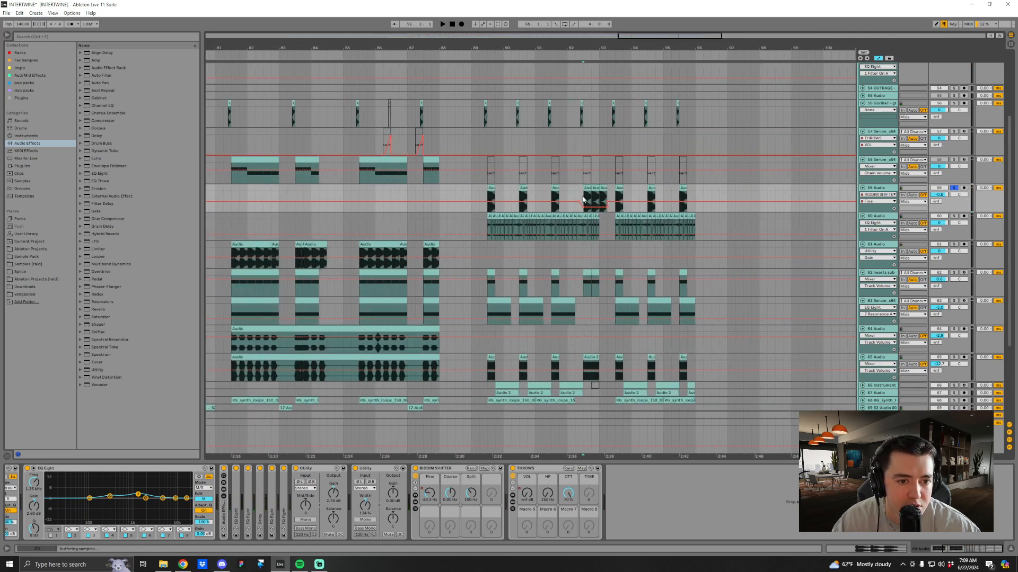
pyautogui.press('space')
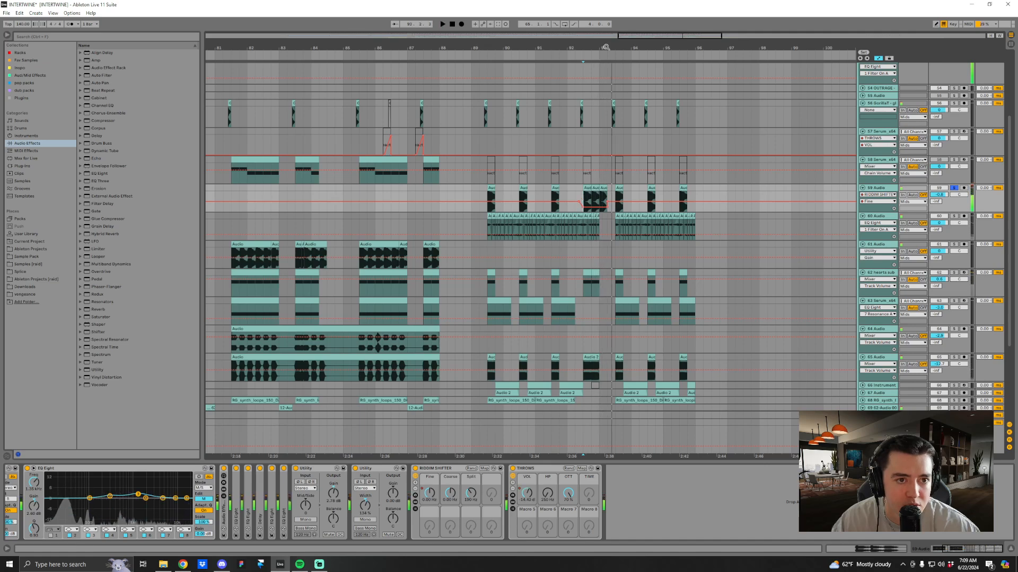
# Display the THROWS rack's VOL automation on track 59 and play its ramp near bar 93.
pyautogui.scroll(-6, 605, 49)
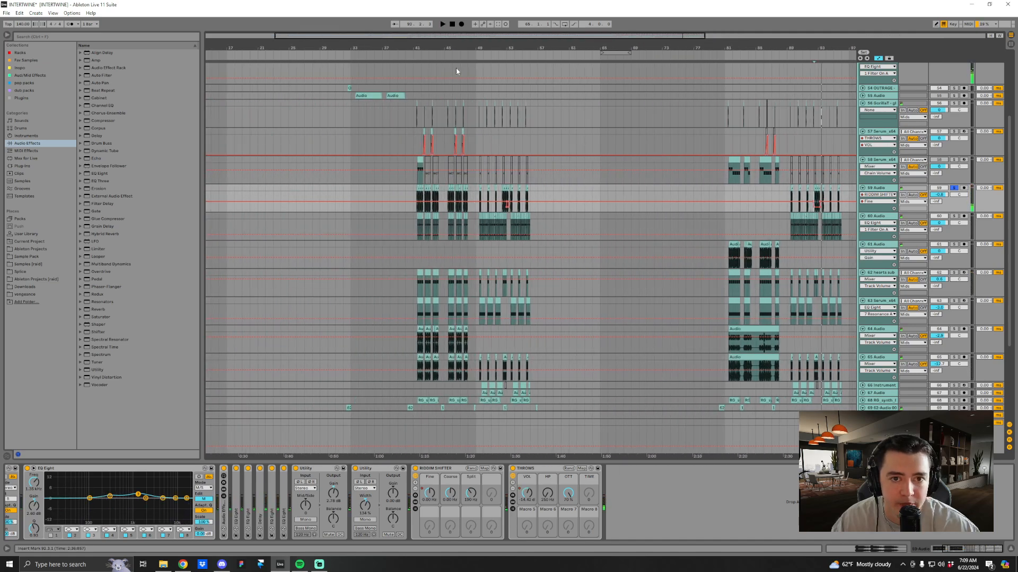
pyautogui.scroll(3, 450, 51)
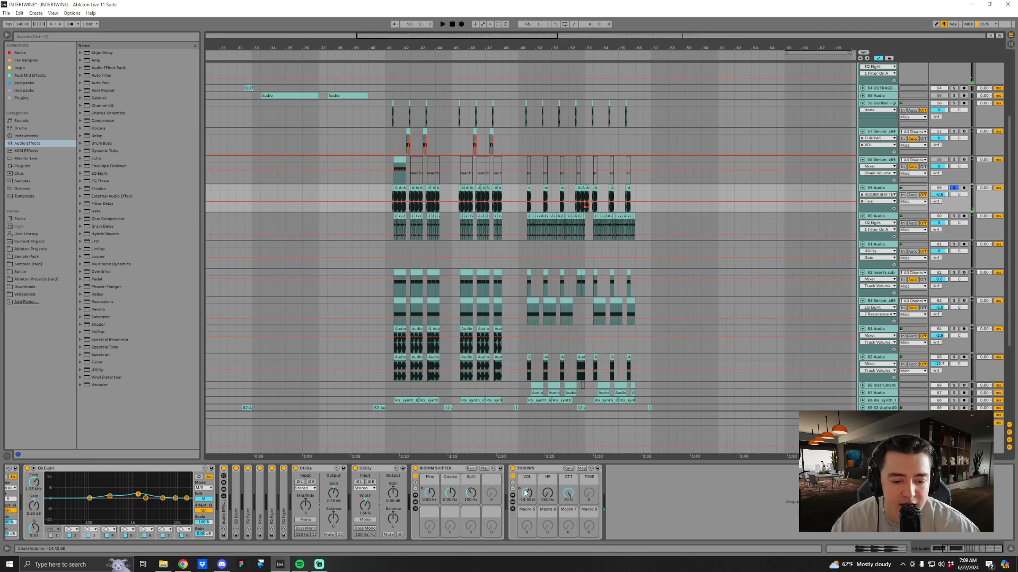
pyautogui.scroll(-4, 480, 57)
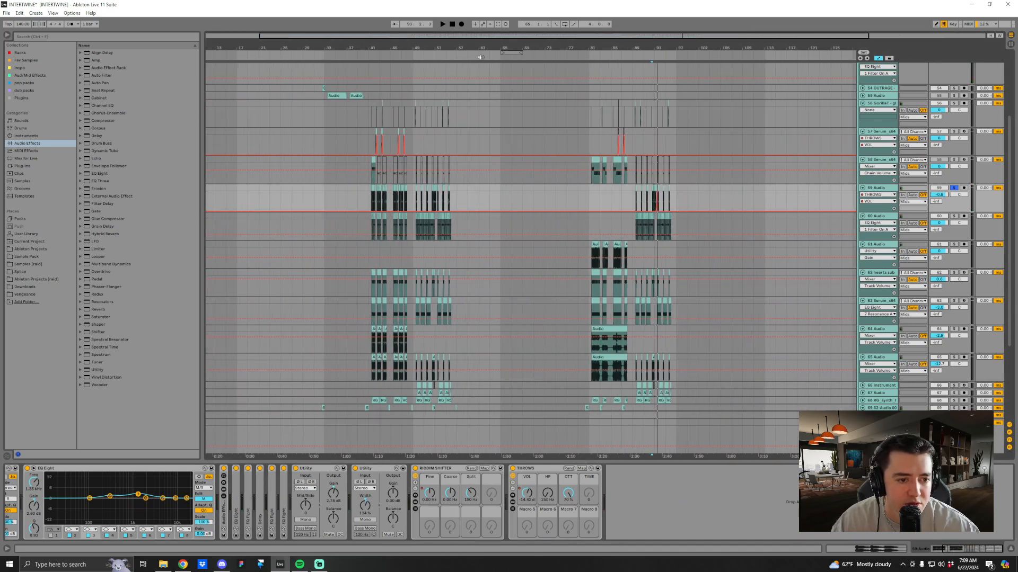
pyautogui.scroll(5, 651, 52)
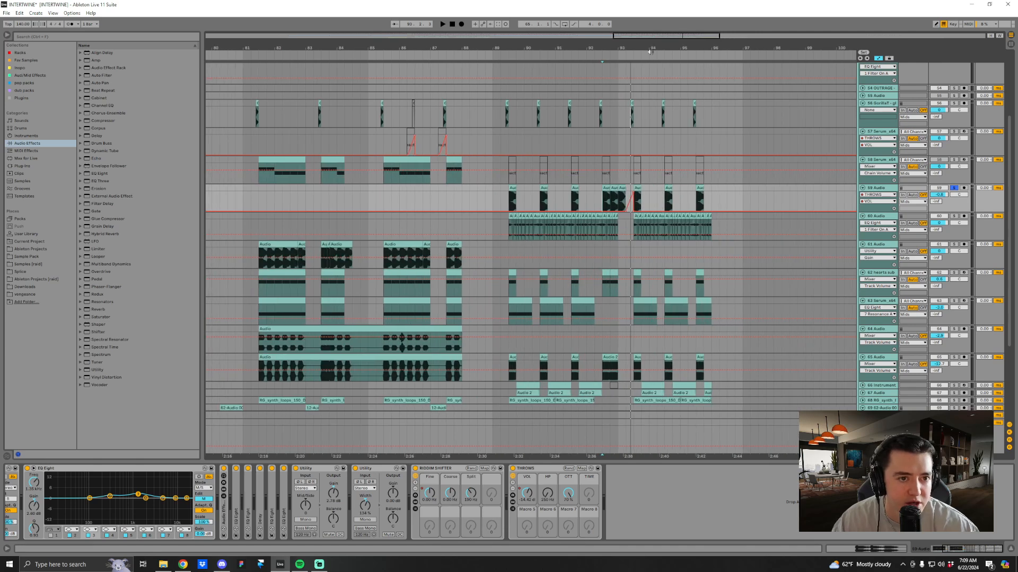
pyautogui.scroll(2, 650, 51)
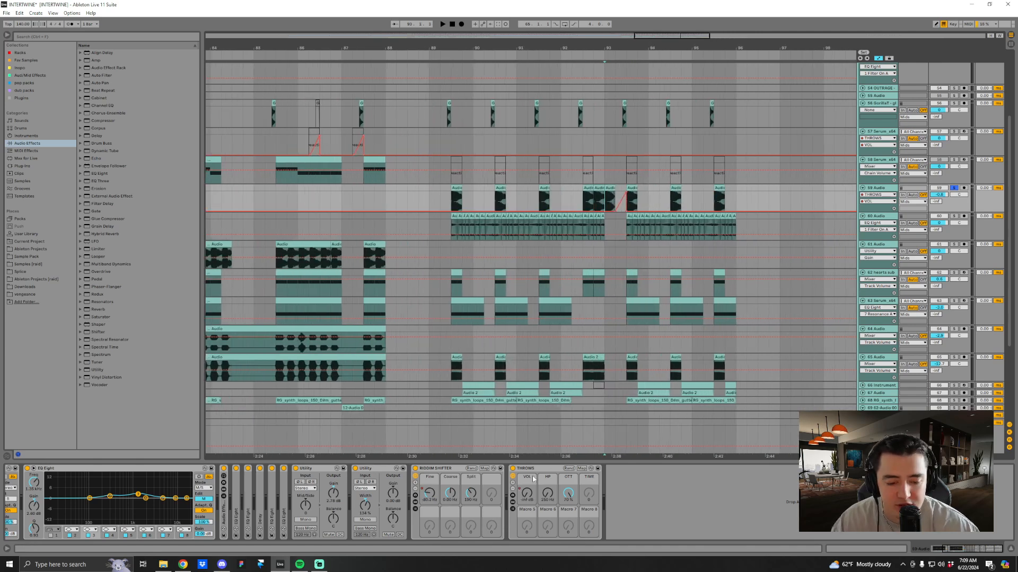
pyautogui.press('space')
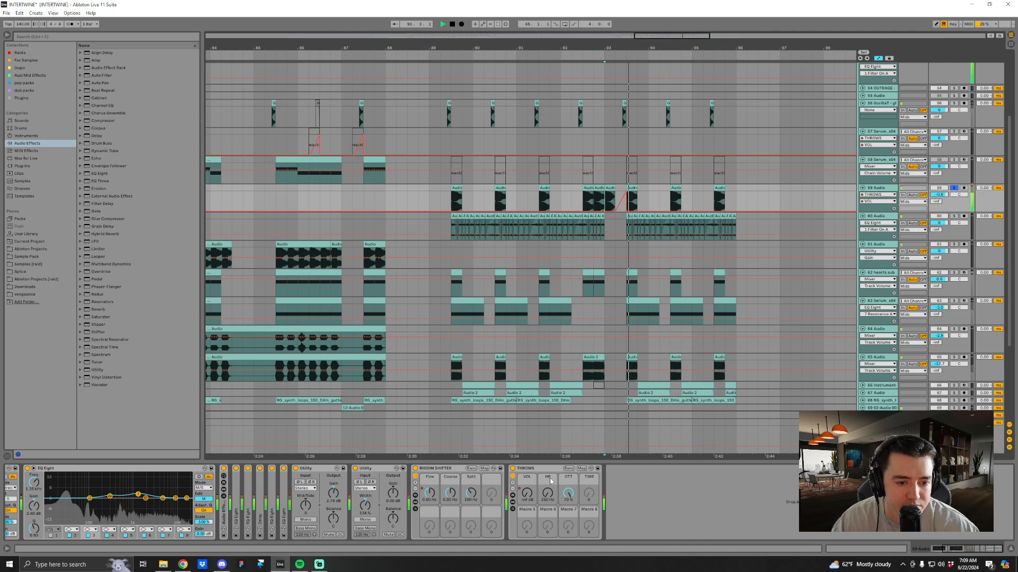
# Select the VOL automation ramp on track 59 from 93.1.1 to 93.4.1, select the THROWS rack, and view the whole arrangement.
pyautogui.moveTo(629, 51); pyautogui.dragTo(664, 52)
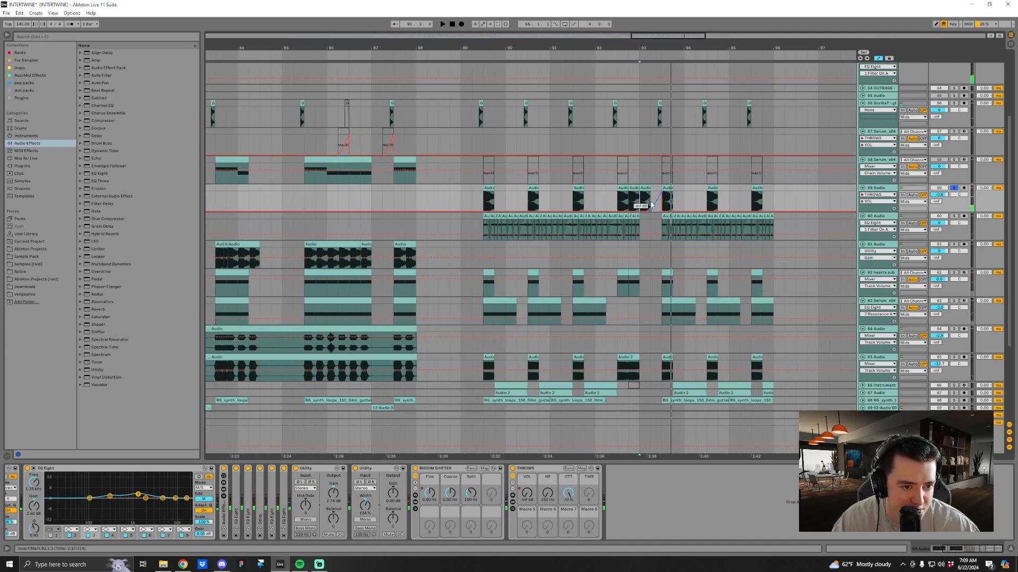
pyautogui.moveTo(644, 204); pyautogui.dragTo(670, 204)
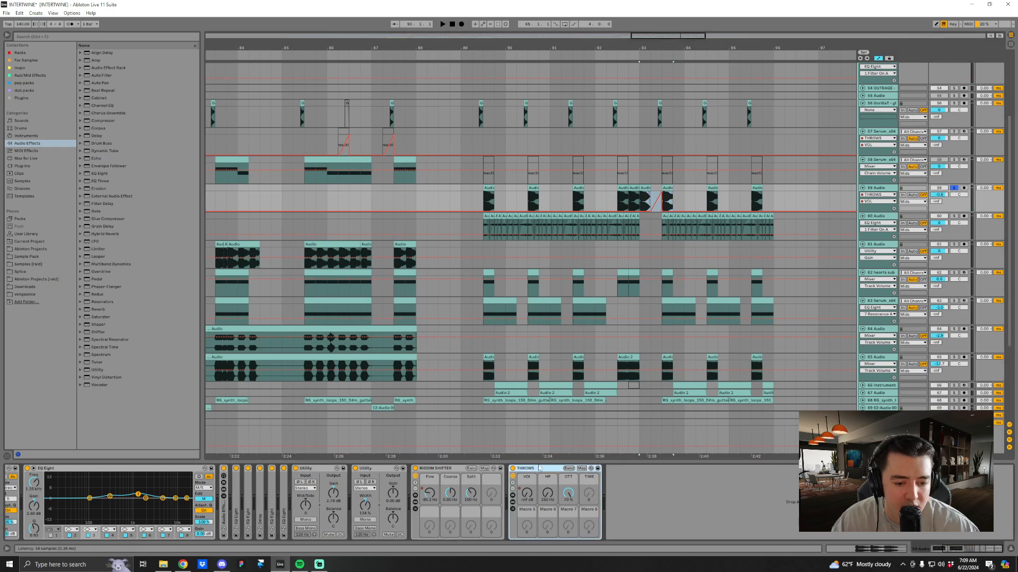
pyautogui.click(673, 107)
pyautogui.moveTo(673, 49); pyautogui.dragTo(783, 39)
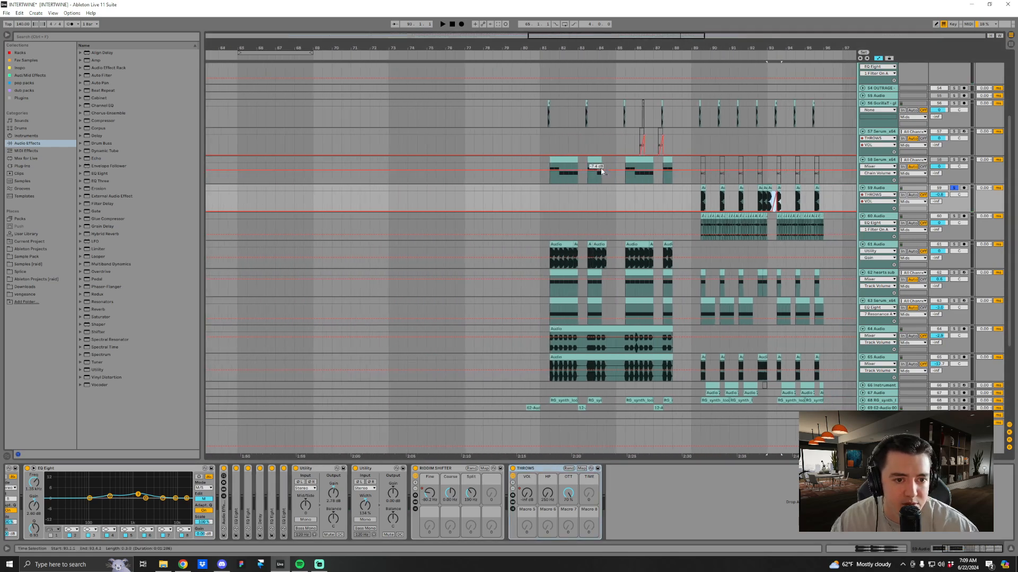
pyautogui.moveTo(613, 49); pyautogui.dragTo(780, 38)
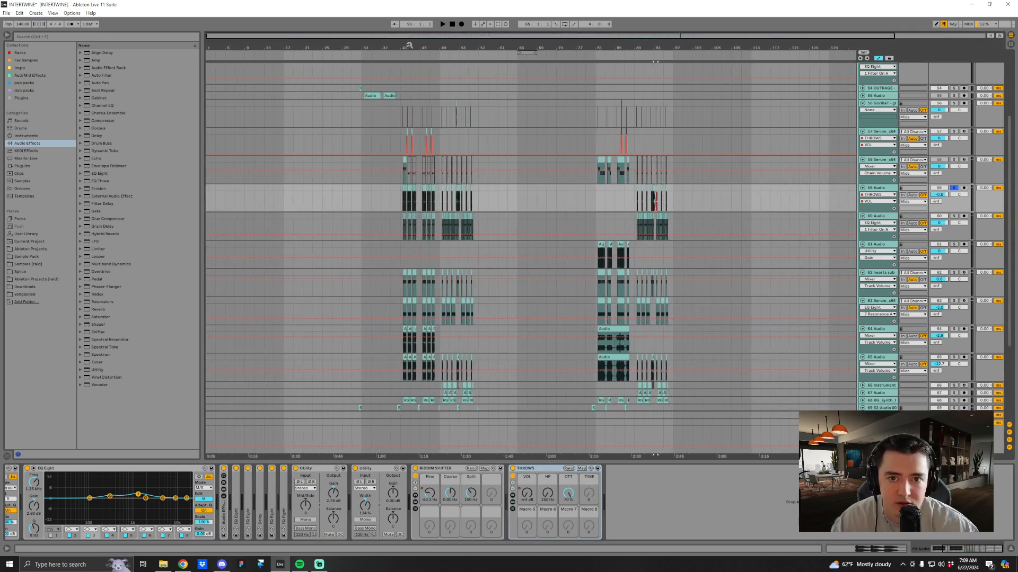
# Zoom to the first drop near bar 41, show the THROWS rack's chains and devices, and fold track 58.
pyautogui.moveTo(409, 45); pyautogui.dragTo(408, 122)
pyautogui.click(513, 502)
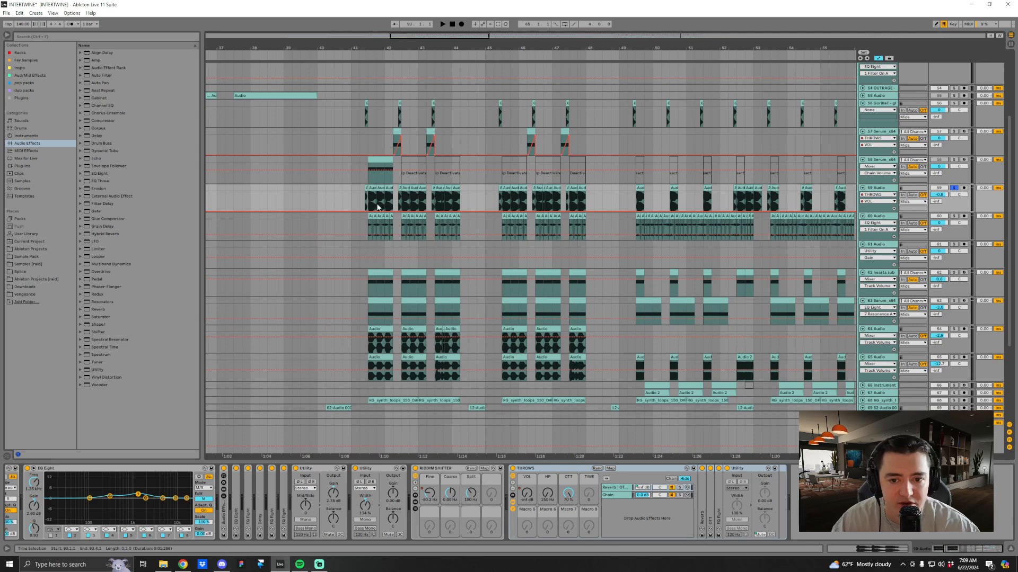
pyautogui.click(862, 159)
pyautogui.scroll(3, 925, 266)
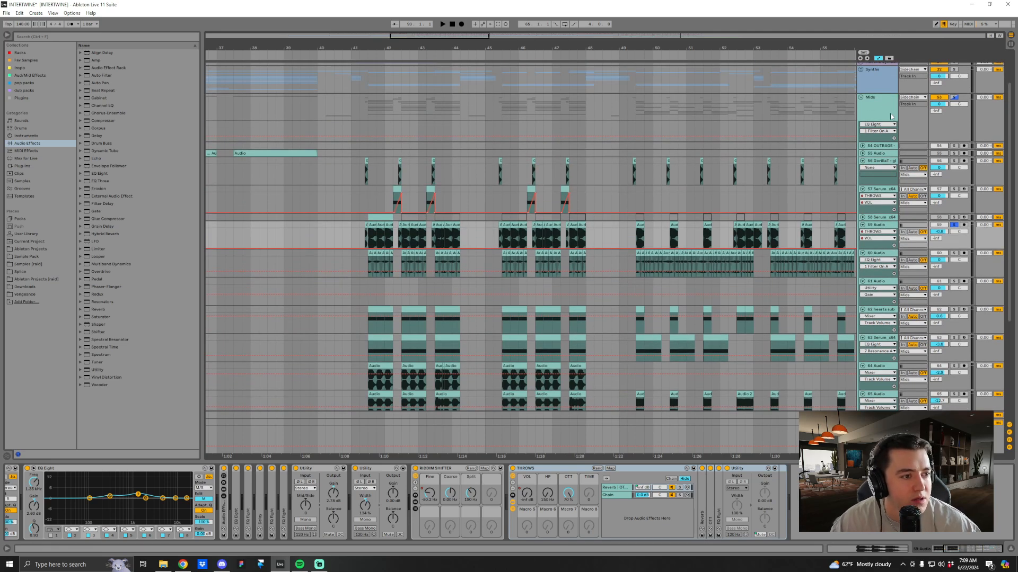
# Place the insert marker at 41.3.1 on track 59 and solo tracks 59 and 62.
pyautogui.moveTo(368, 48); pyautogui.dragTo(380, 90)
pyautogui.click(380, 238)
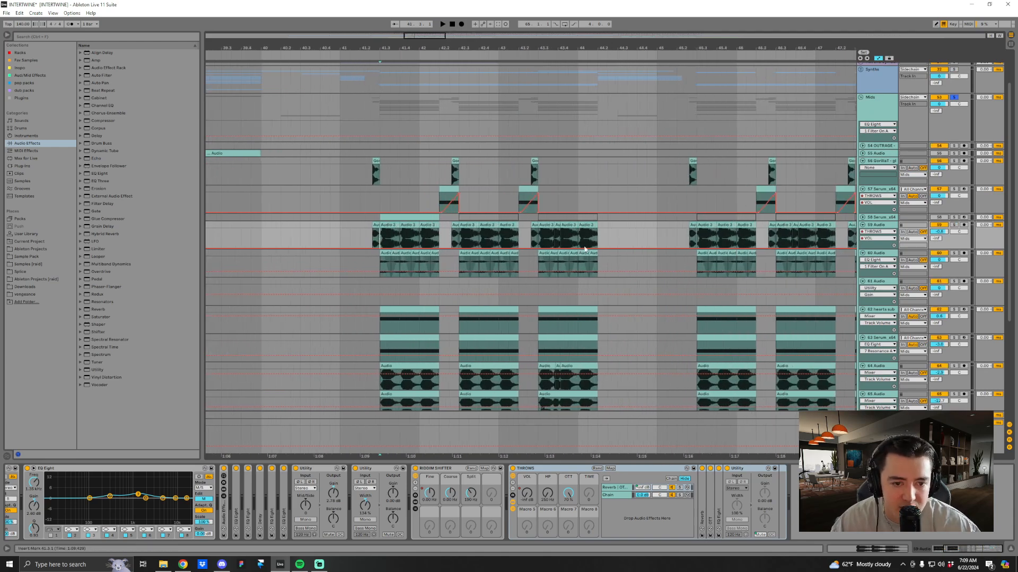
pyautogui.click(953, 225)
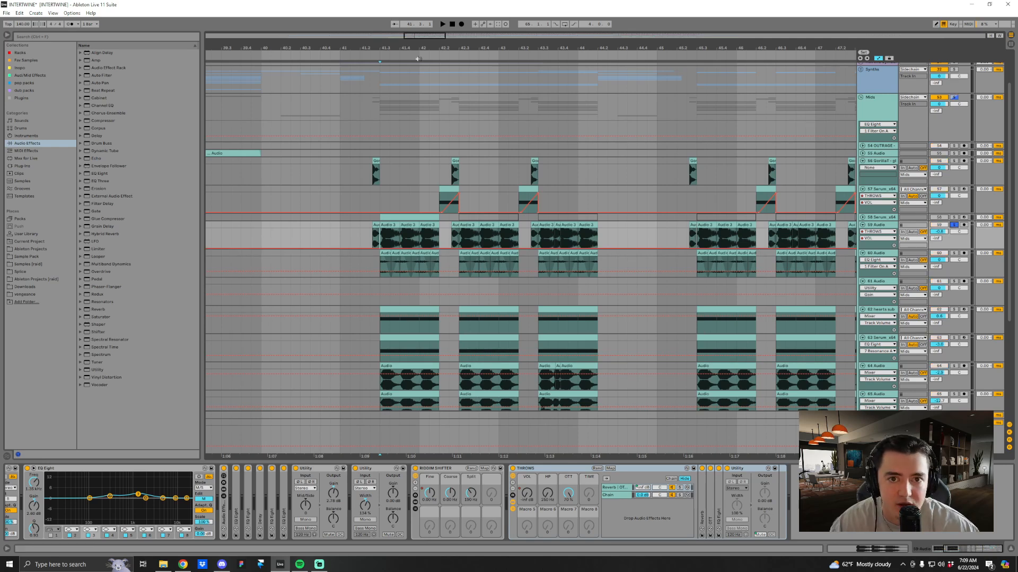
pyautogui.scroll(2, 426, 64)
pyautogui.click(954, 310)
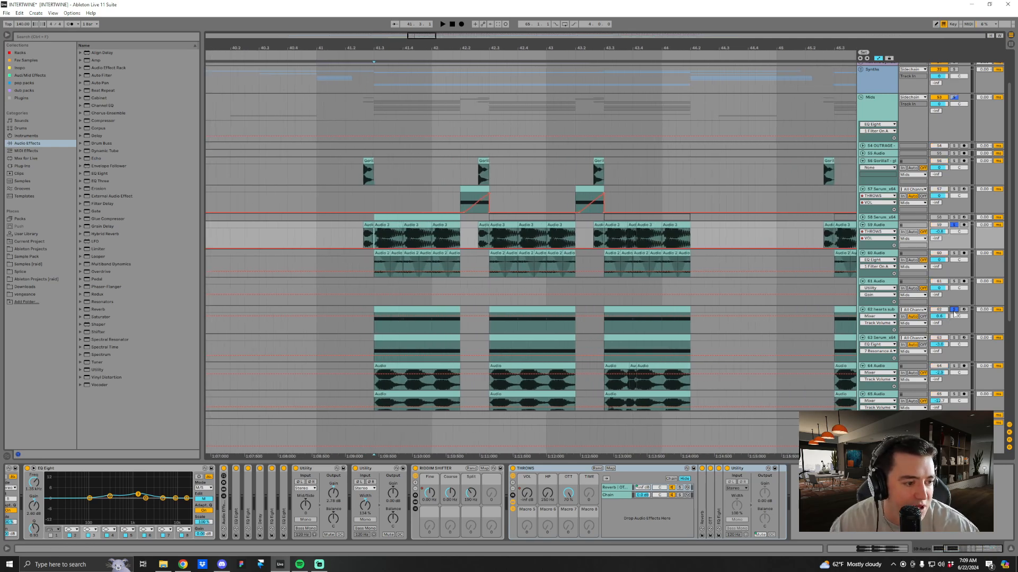
# Show the hearts sub track's device chain and play the sub from 41.3.1.
pyautogui.click(887, 311)
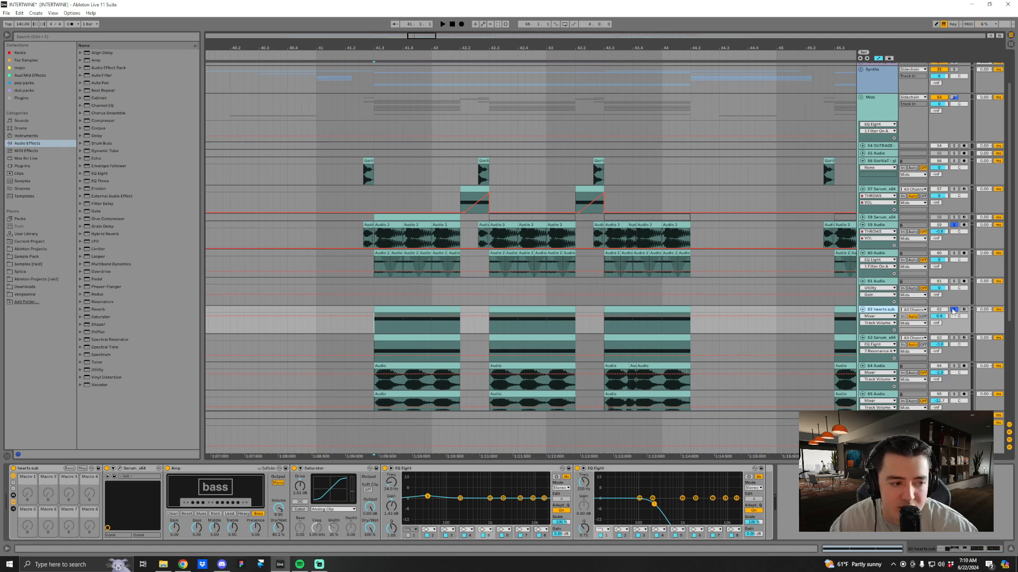
pyautogui.press('space')
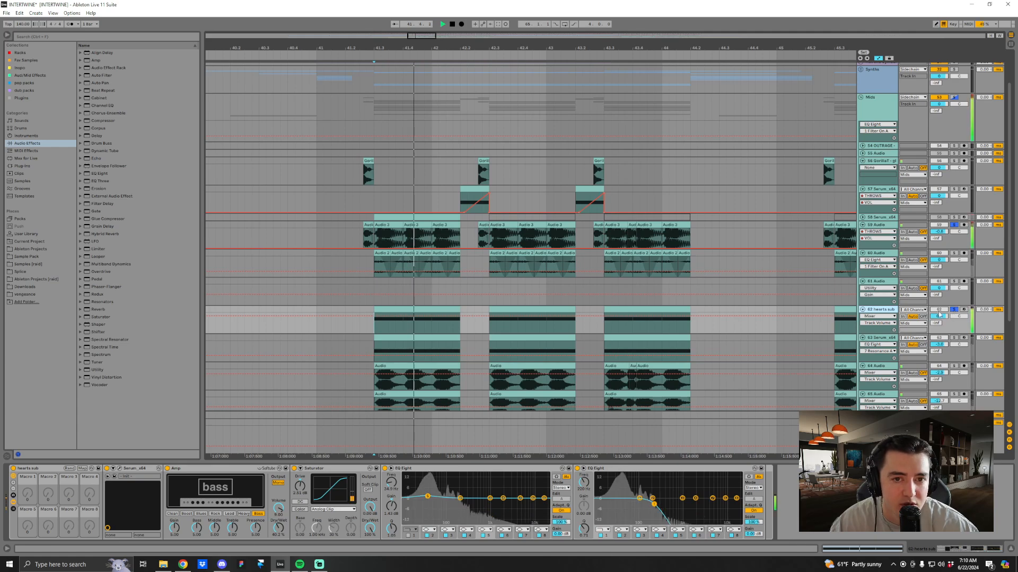
pyautogui.press('space')
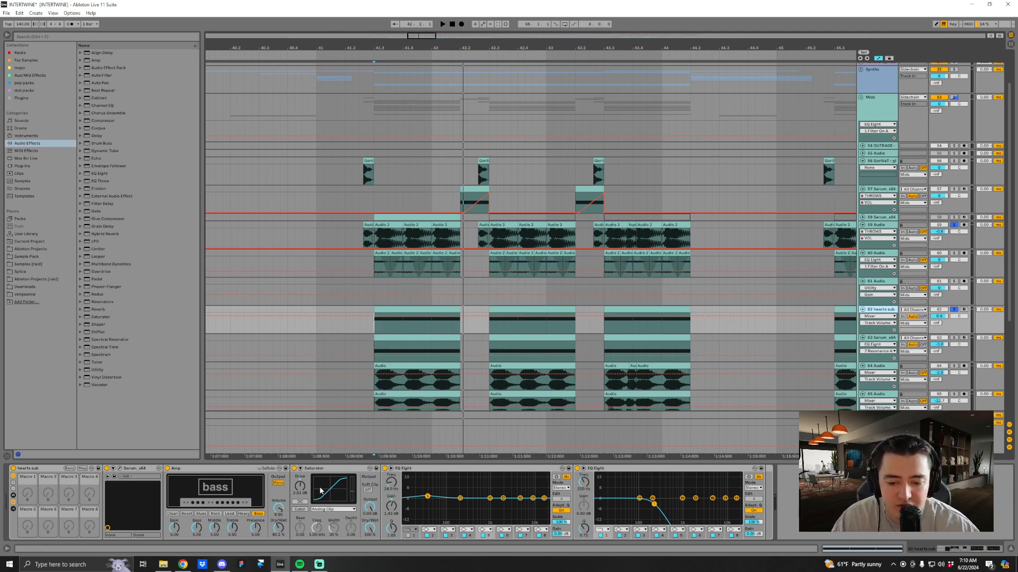
pyautogui.press('space')
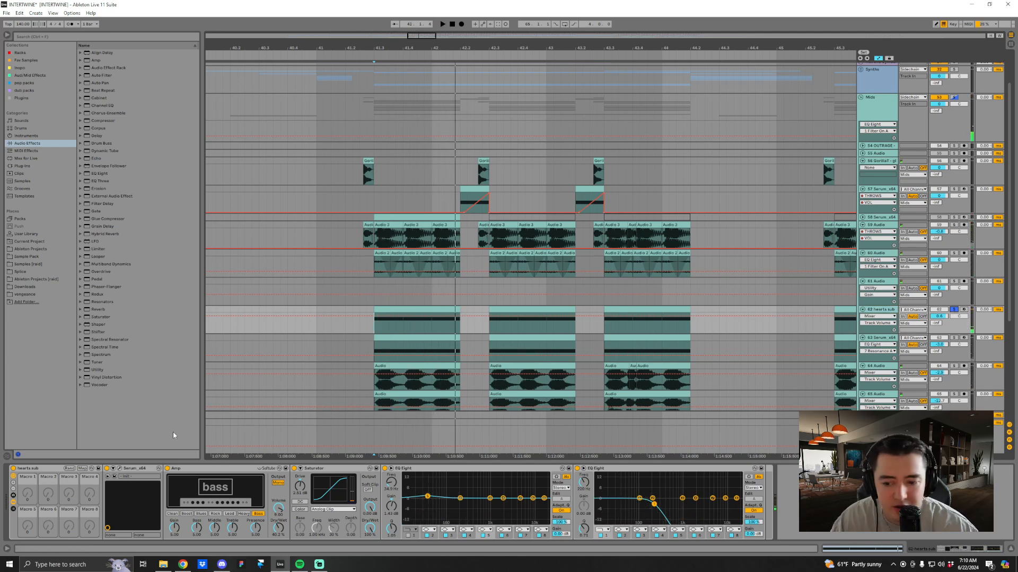
# Open Serum on the hearts sub track and inspect oscillator A's Basic_Mini waveform in the wavetable editor.
pyautogui.click(119, 469)
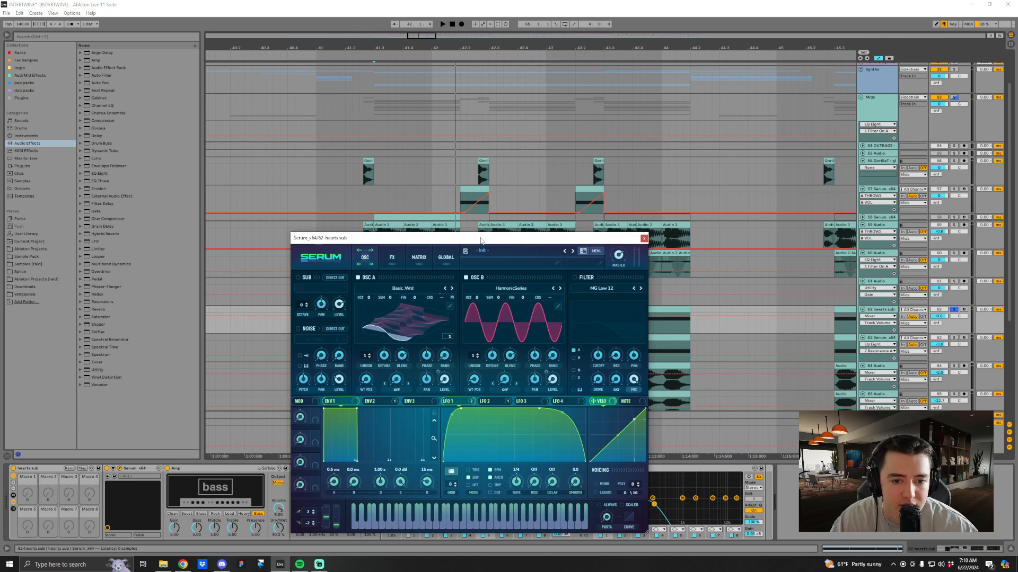
pyautogui.moveTo(478, 240); pyautogui.dragTo(423, 133)
pyautogui.click(387, 231)
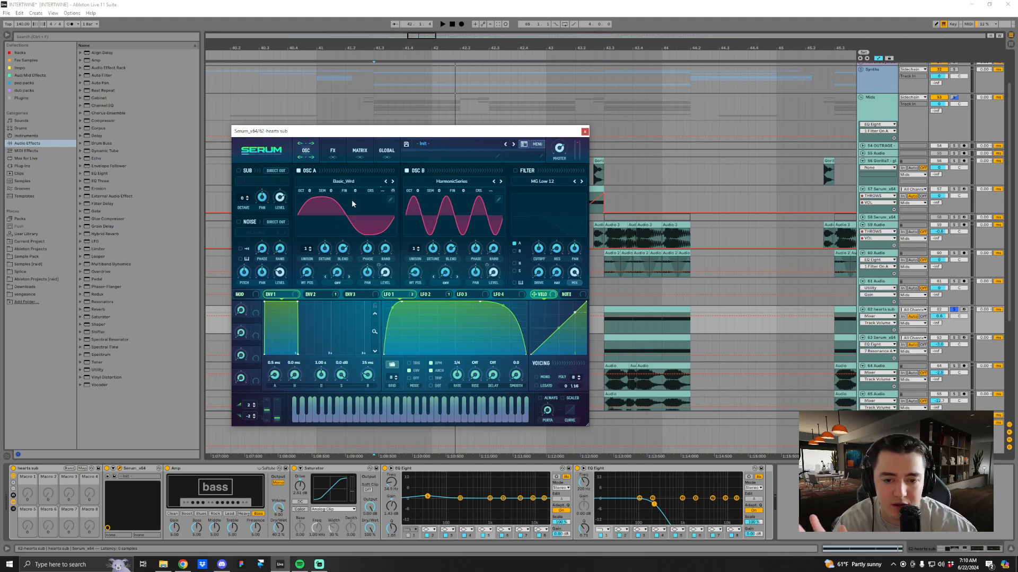
pyautogui.click(390, 201)
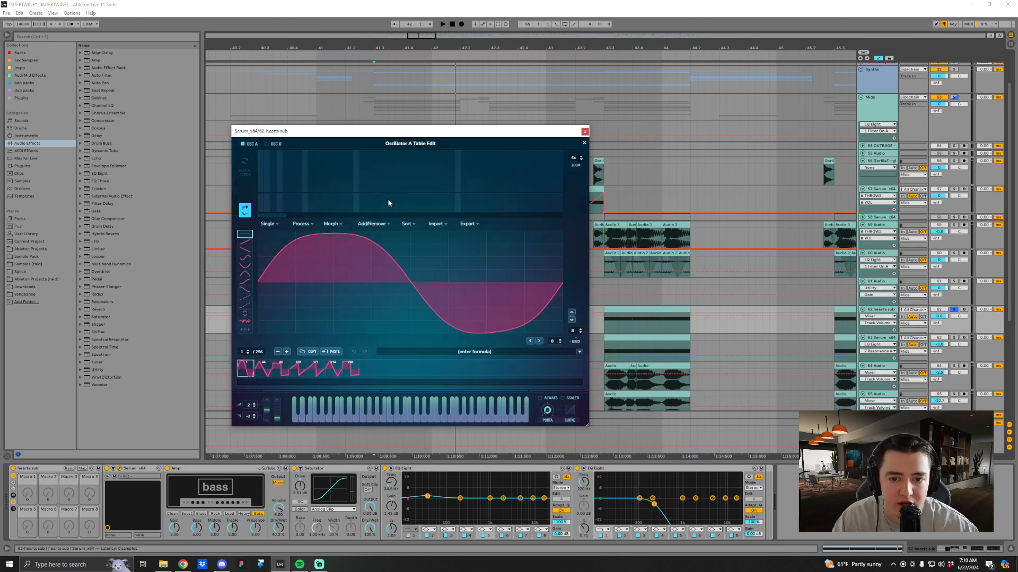
pyautogui.click(581, 144)
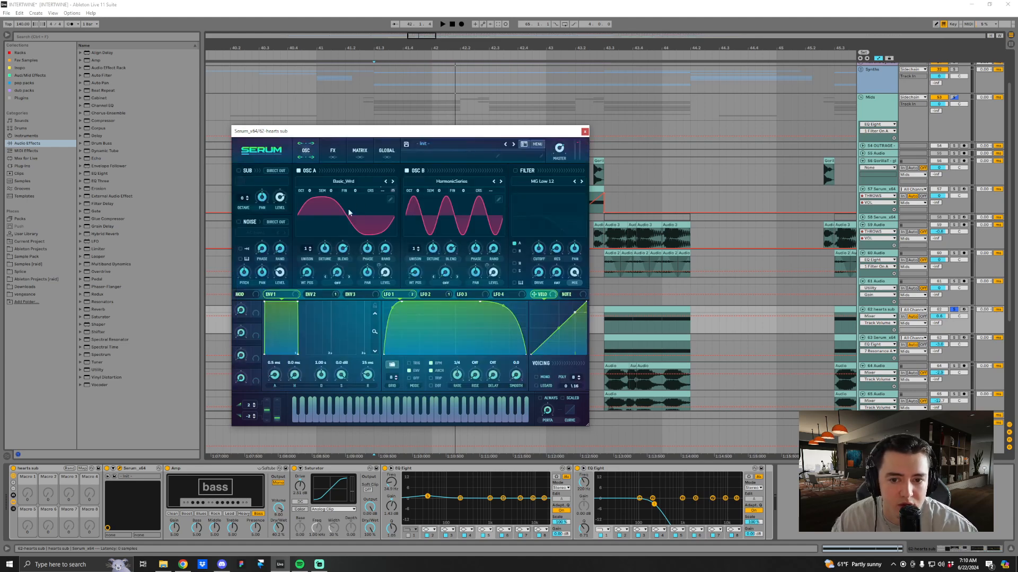
# Compare the hearts sub with Serum's oscillator B off and on, and display LFO 2.
pyautogui.press('space')
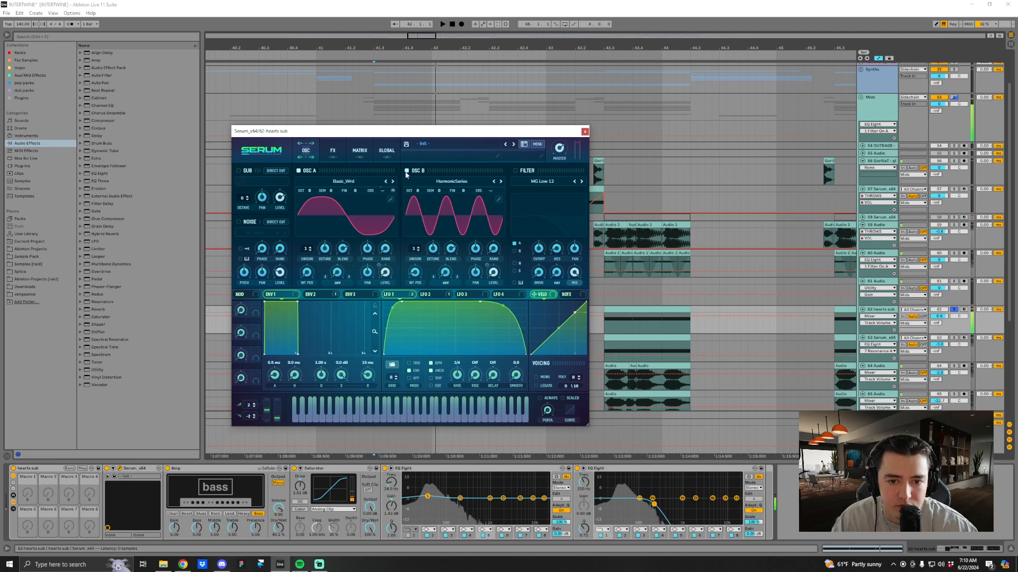
pyautogui.click(406, 171)
pyautogui.press('space')
pyautogui.click(406, 171)
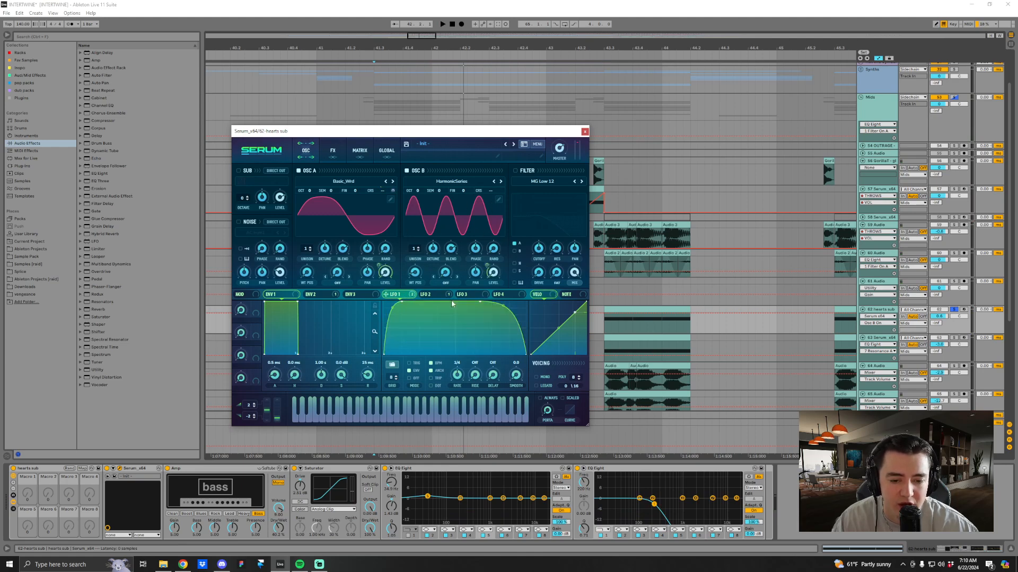
pyautogui.click(431, 296)
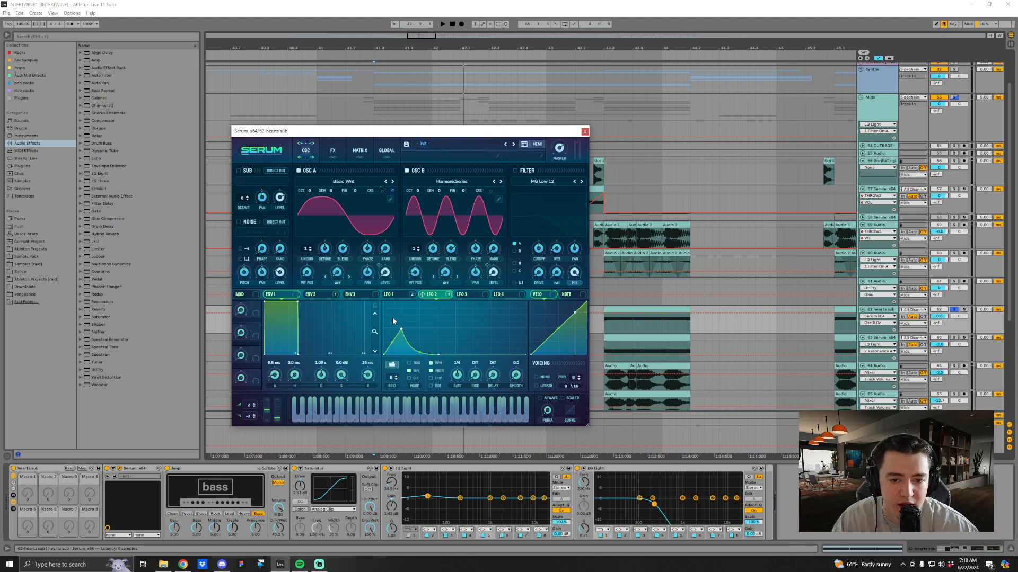
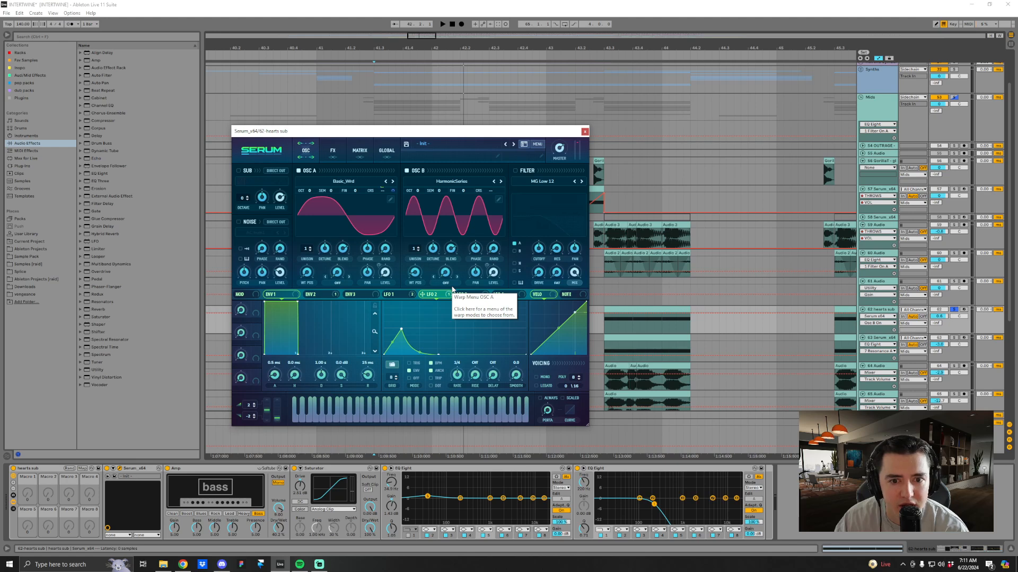
# Play the hearts sub and show the second EQ Eight's expanded spectrum with Serum's window clear of it.
pyautogui.press('space')
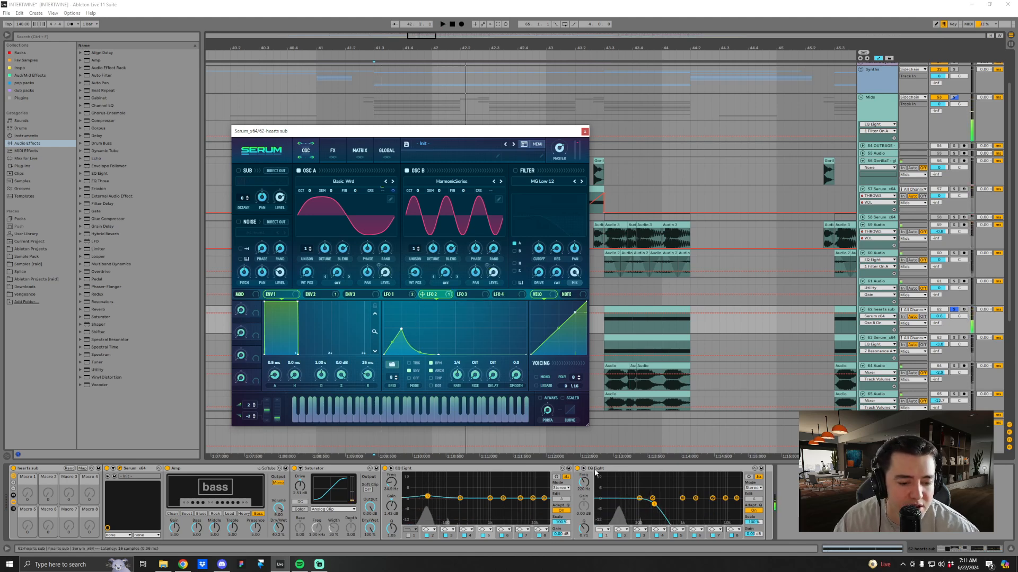
pyautogui.click(748, 476)
pyautogui.moveTo(489, 131); pyautogui.dragTo(378, 36)
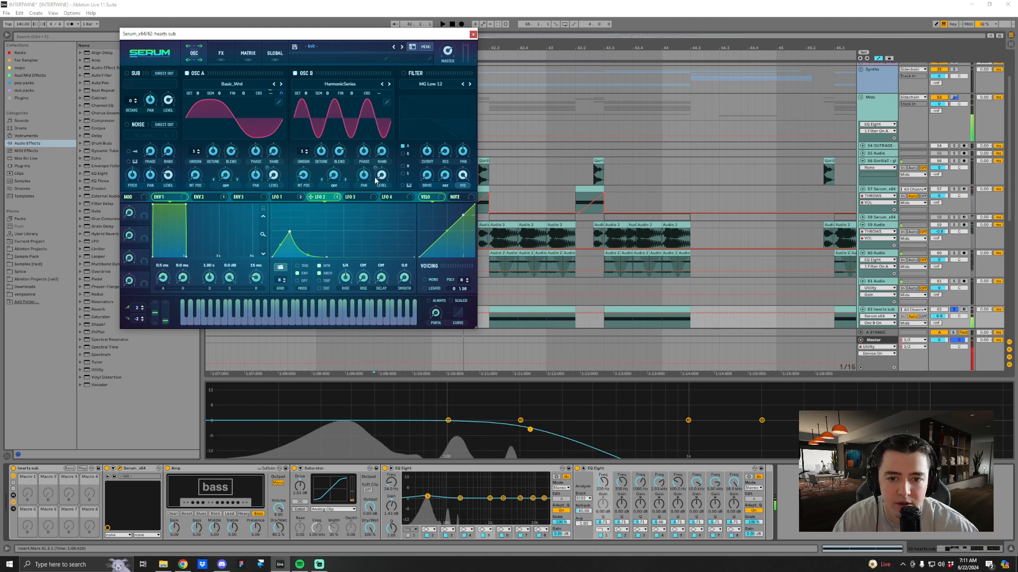
# Display LFO 1 and audition the hearts sub without oscillator A and without oscillator B, restoring each oscillator.
pyautogui.click(283, 196)
pyautogui.click(186, 73)
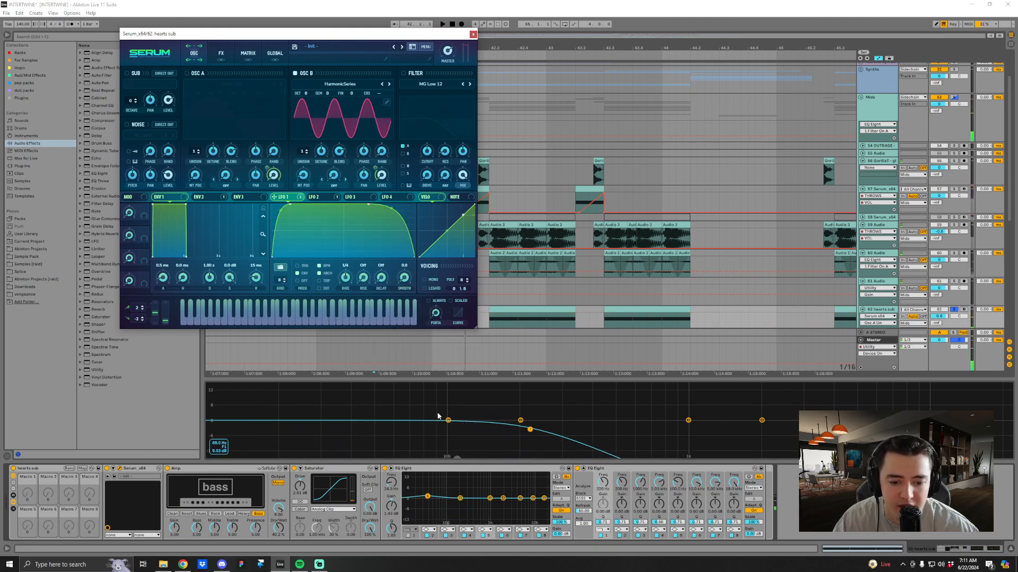
pyautogui.click(186, 73)
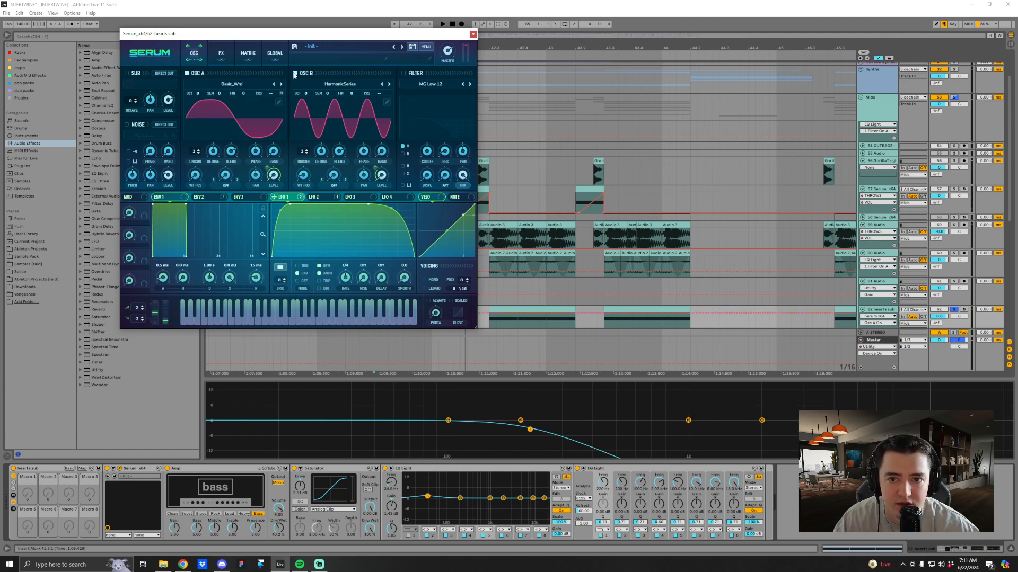
pyautogui.click(295, 73)
pyautogui.press('space')
pyautogui.press('space')
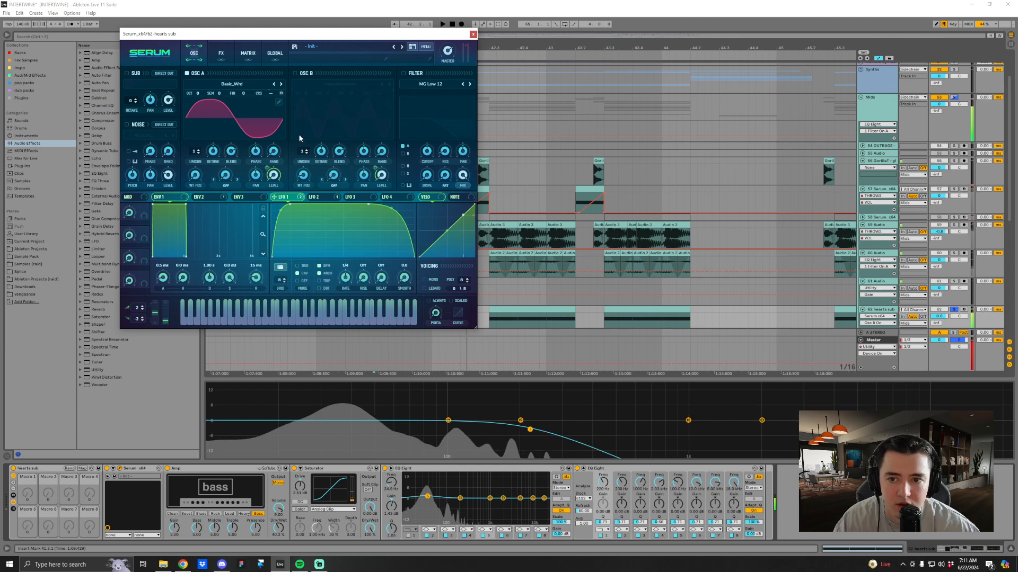
pyautogui.click(295, 73)
# Adjust LFO 1's modulation amount on oscillator B's level while playing the hearts sub.
pyautogui.press('space')
pyautogui.moveTo(374, 166); pyautogui.dragTo(376, 163)
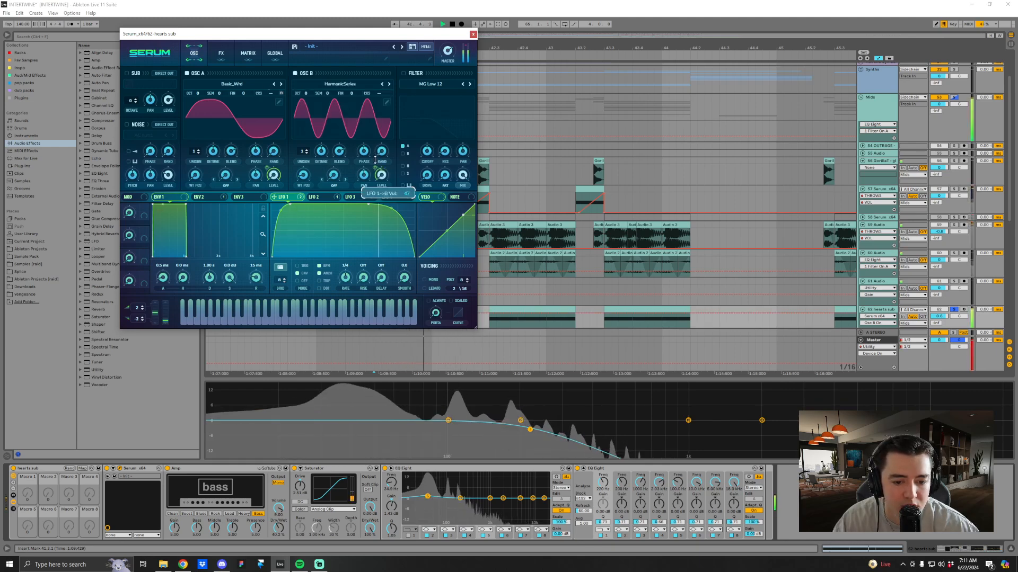
pyautogui.press('space')
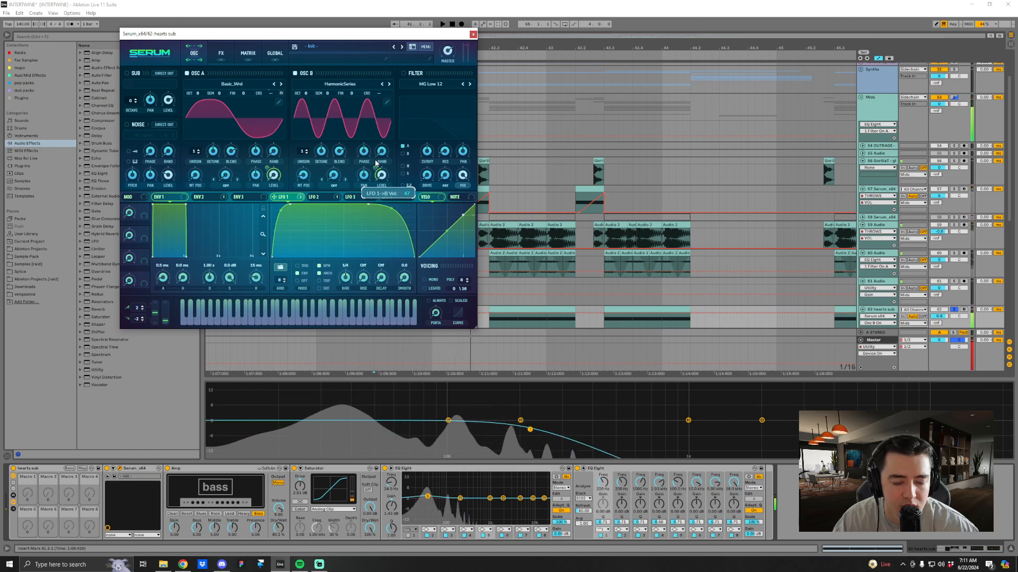
# Display LFO 2, try its rate at 1/2 while playing the hearts sub, and return the rate to 1/4.
pyautogui.click(320, 197)
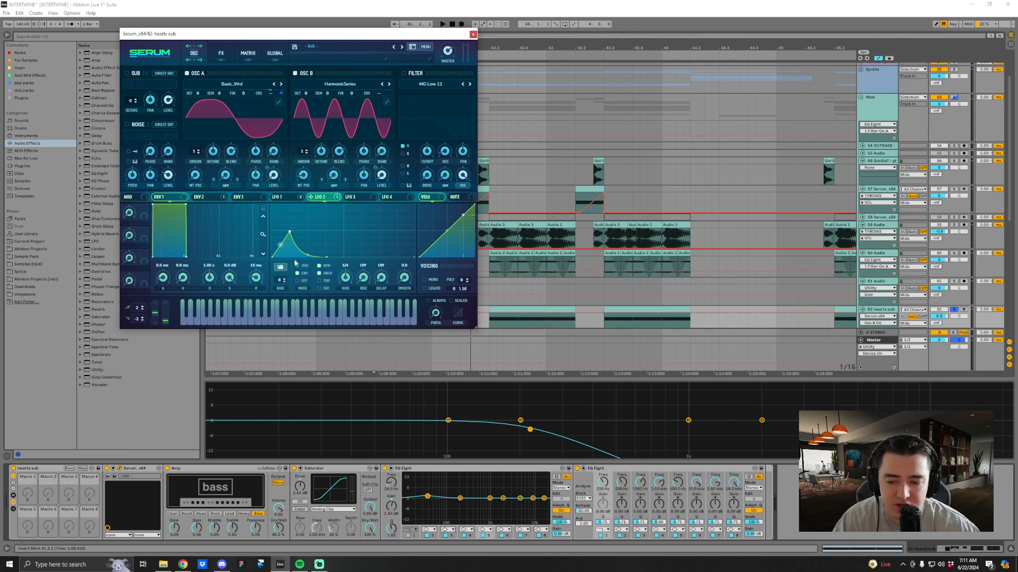
pyautogui.press('space')
pyautogui.moveTo(345, 277); pyautogui.dragTo(345, 289)
pyautogui.press('space')
pyautogui.press('space')
pyautogui.press('space')
pyautogui.moveTo(345, 281); pyautogui.dragTo(345, 273)
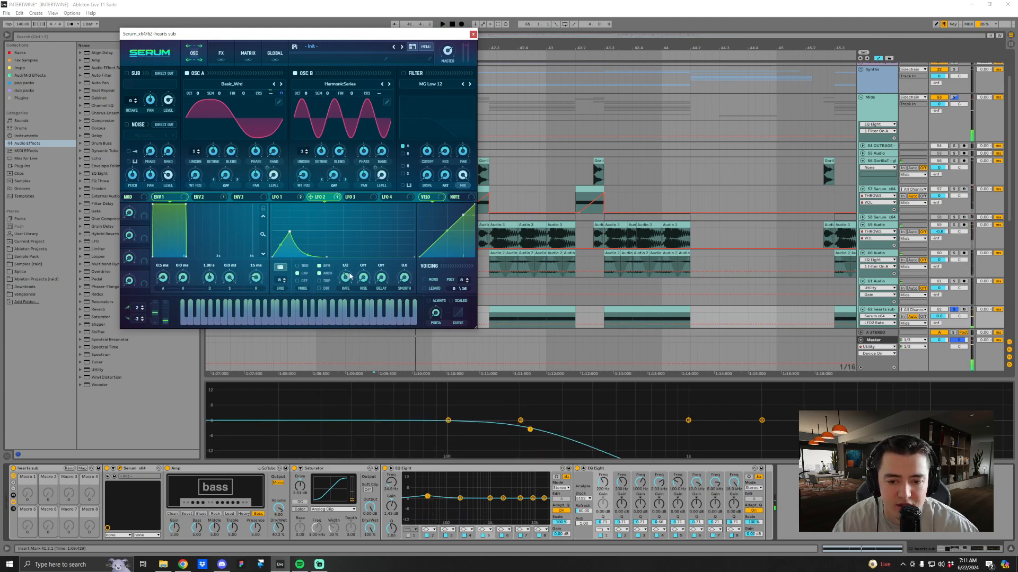
pyautogui.press('space')
pyautogui.press('space')
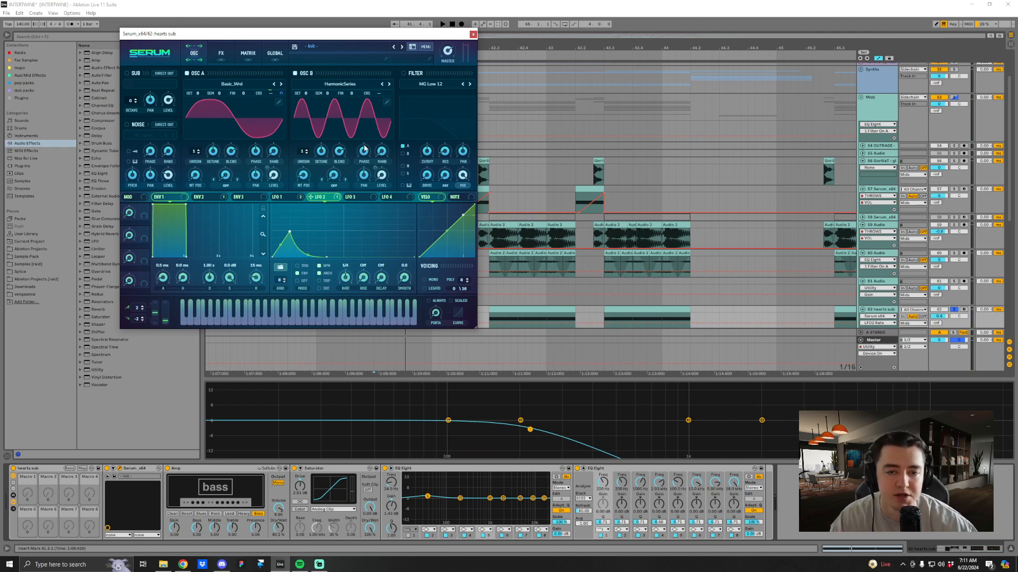
# Collapse the second EQ Eight's expanded display, close Serum, and place the insert marker at 41.3.1 on hearts sub.
pyautogui.moveTo(396, 38); pyautogui.dragTo(508, 91)
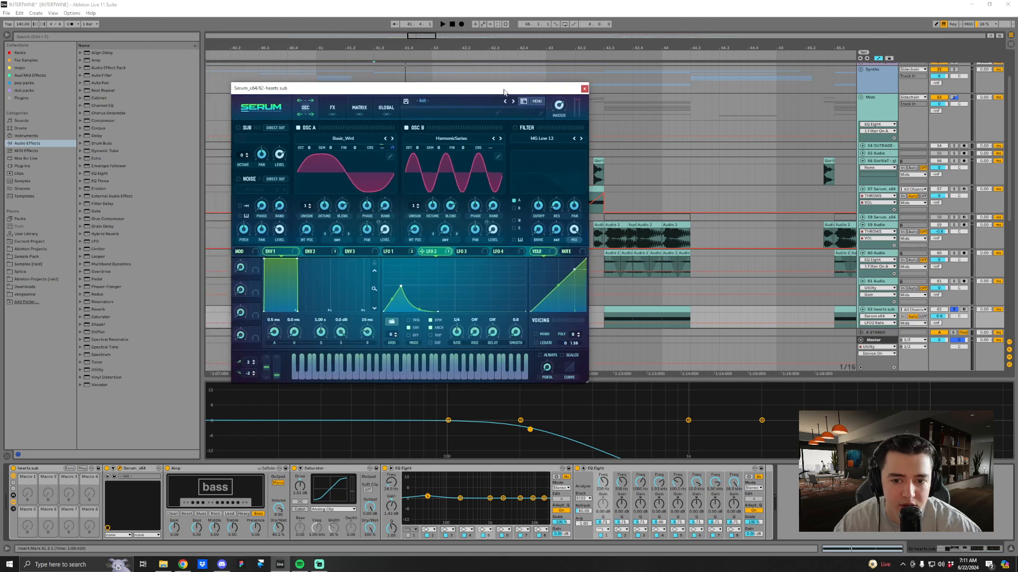
pyautogui.click(583, 468)
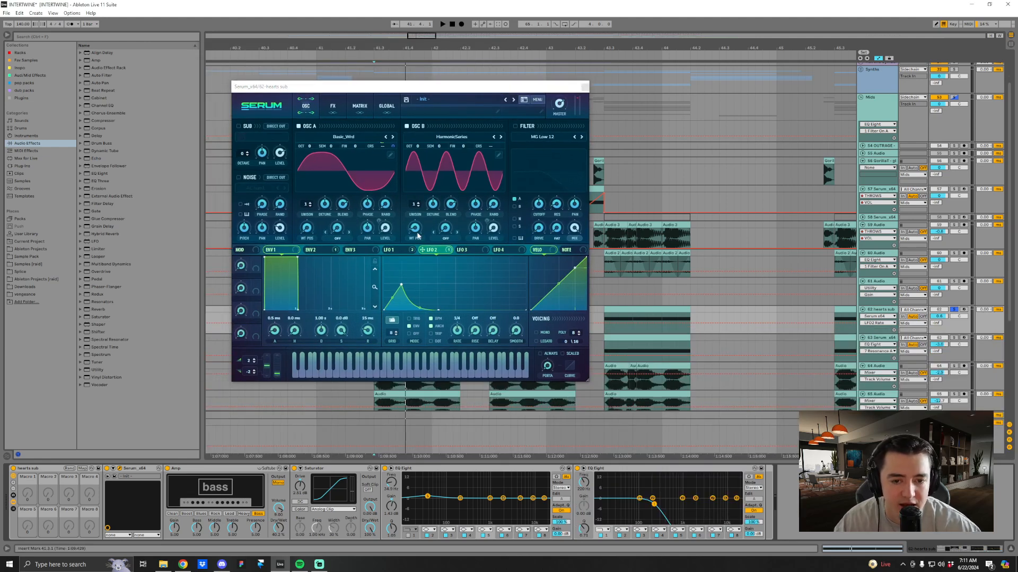
pyautogui.click(582, 87)
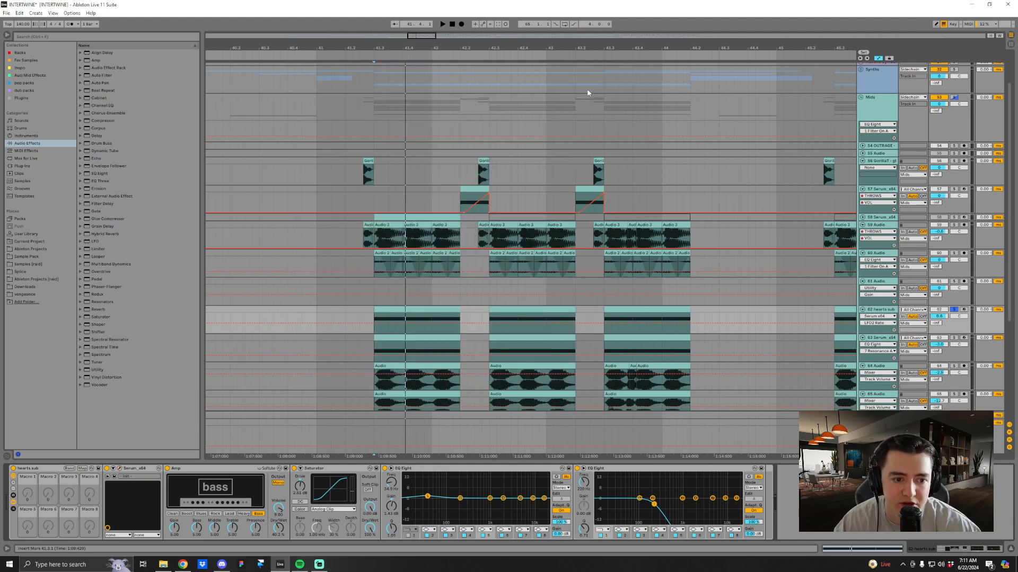
pyautogui.click(379, 319)
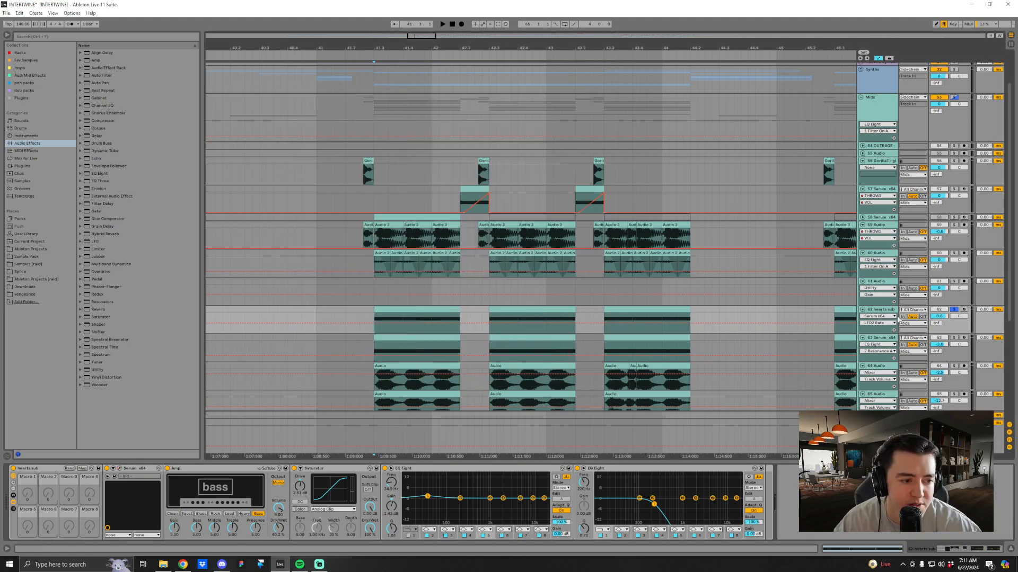
# Reopen Serum on hearts sub, display LFO 1, and adjust its modulation of oscillator B's level during playback.
pyautogui.click(120, 470)
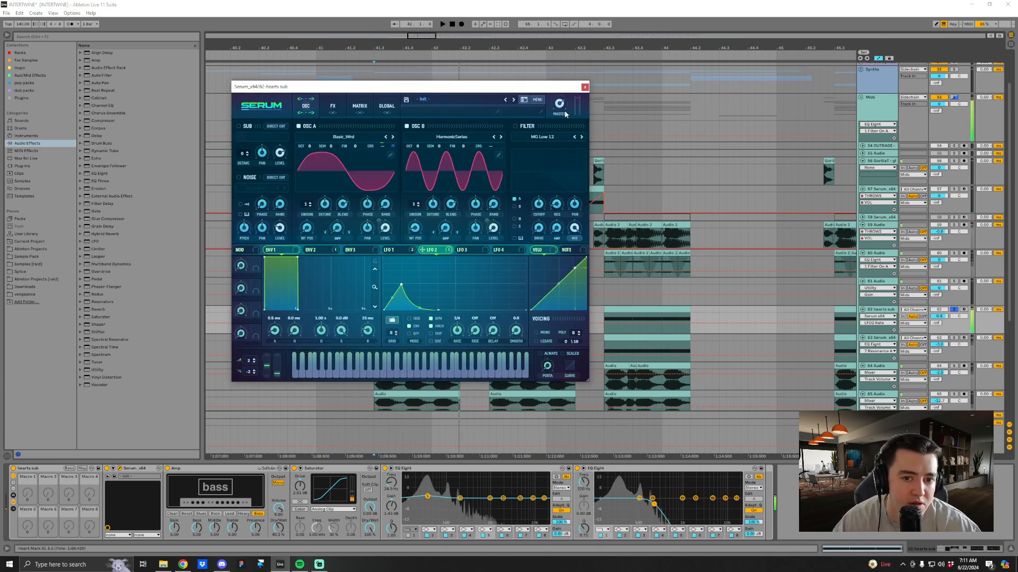
pyautogui.click(398, 250)
pyautogui.moveTo(487, 222); pyautogui.dragTo(485, 233)
pyautogui.press('space')
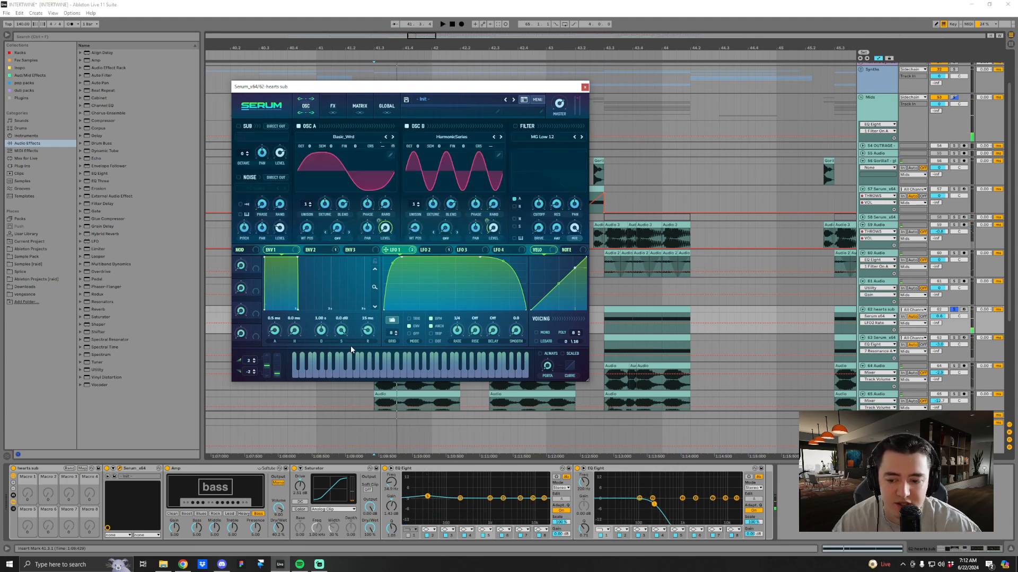
# Select the hearts sub rack and check Serum's effects page before returning to the oscillators.
pyautogui.click(45, 482)
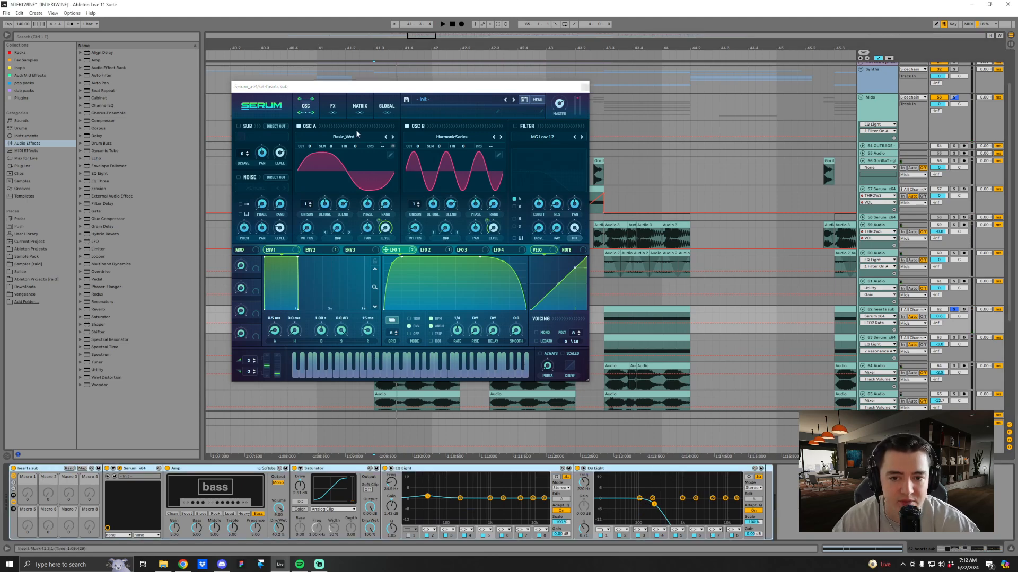
pyautogui.click(334, 106)
pyautogui.click(314, 109)
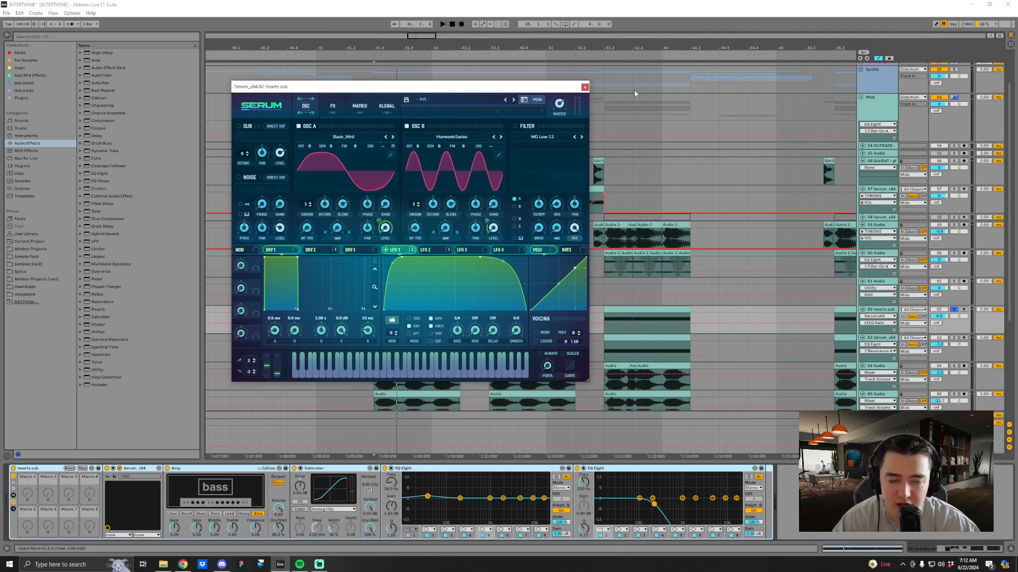
# Close Serum, solo track 63 for a moment, and return the solo to hearts sub.
pyautogui.click(585, 87)
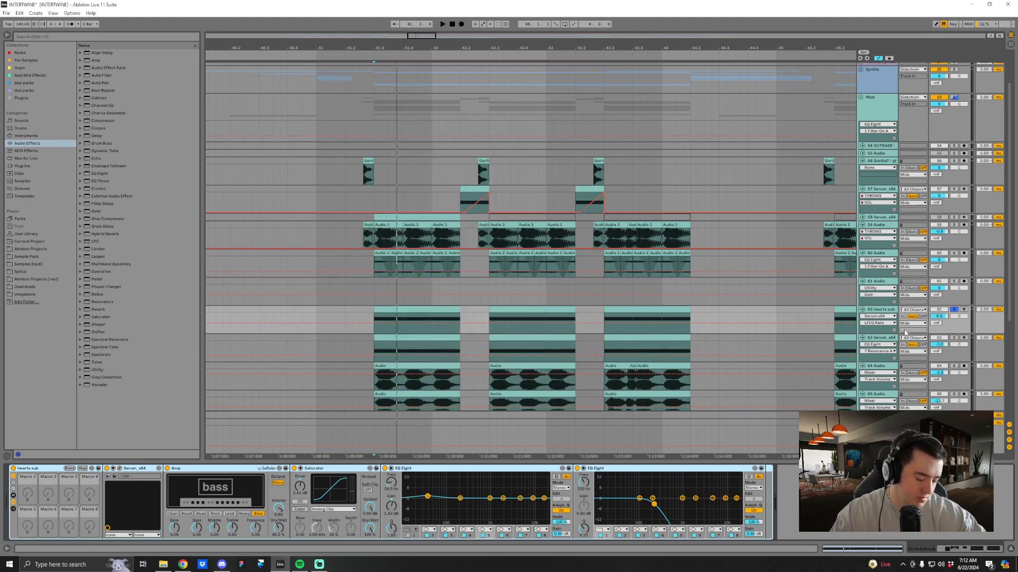
pyautogui.scroll(-1, 905, 333)
pyautogui.click(953, 317)
pyautogui.click(374, 337)
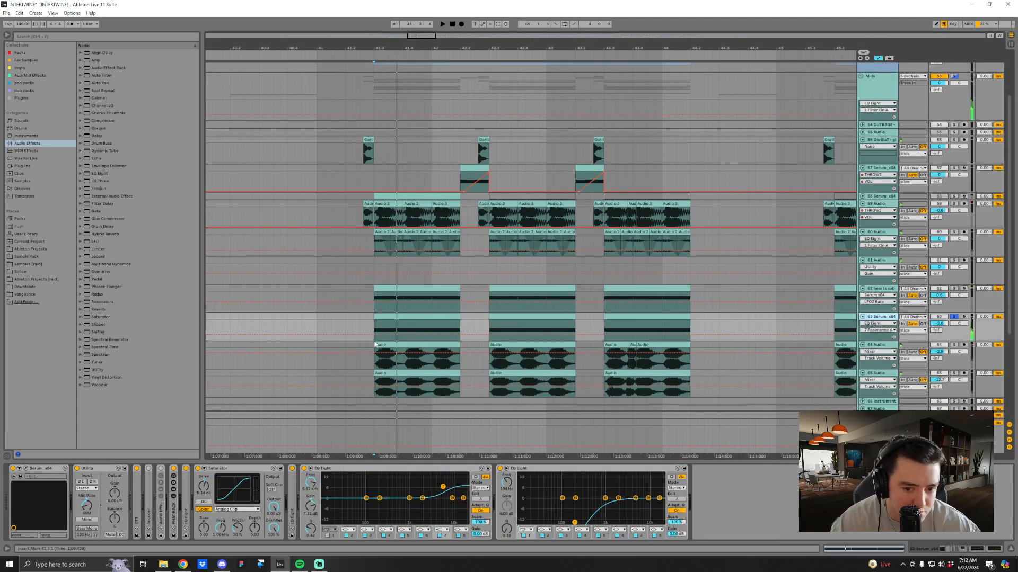
pyautogui.click(379, 297)
pyautogui.click(954, 289)
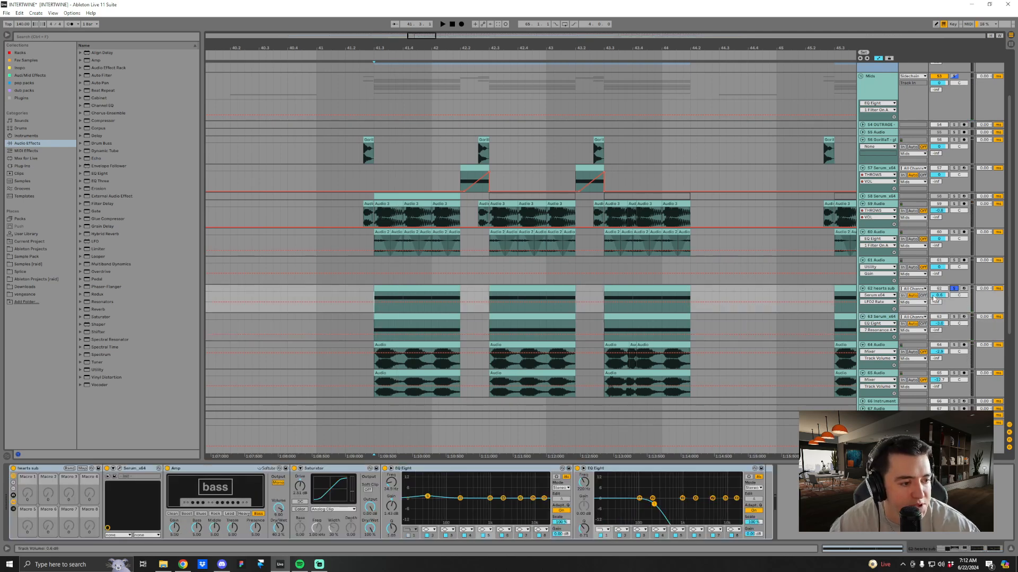
# Play the soloed hearts sub while showing the Master track's spectrum and loudness meter.
pyautogui.click(874, 424)
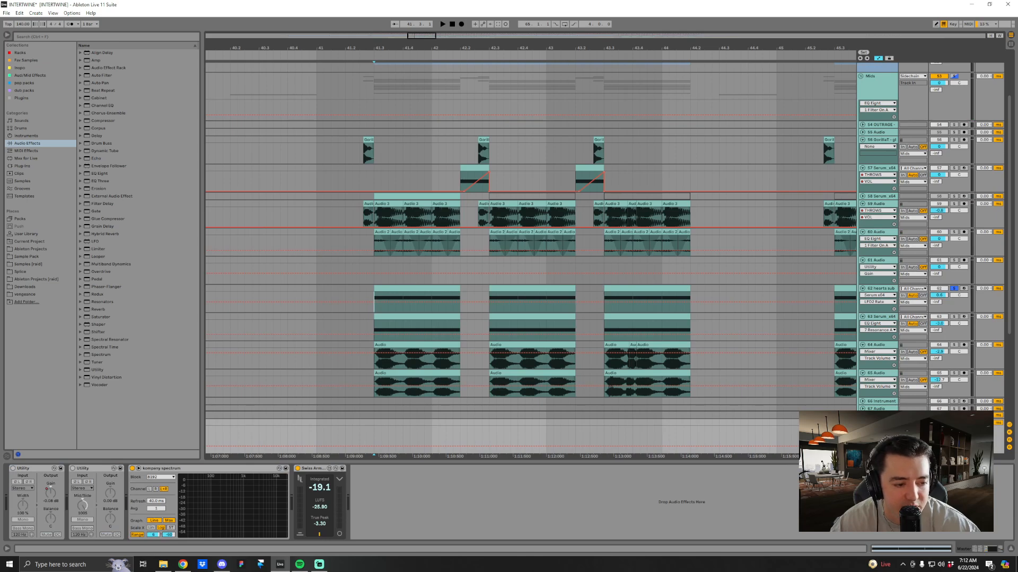
pyautogui.click(889, 295)
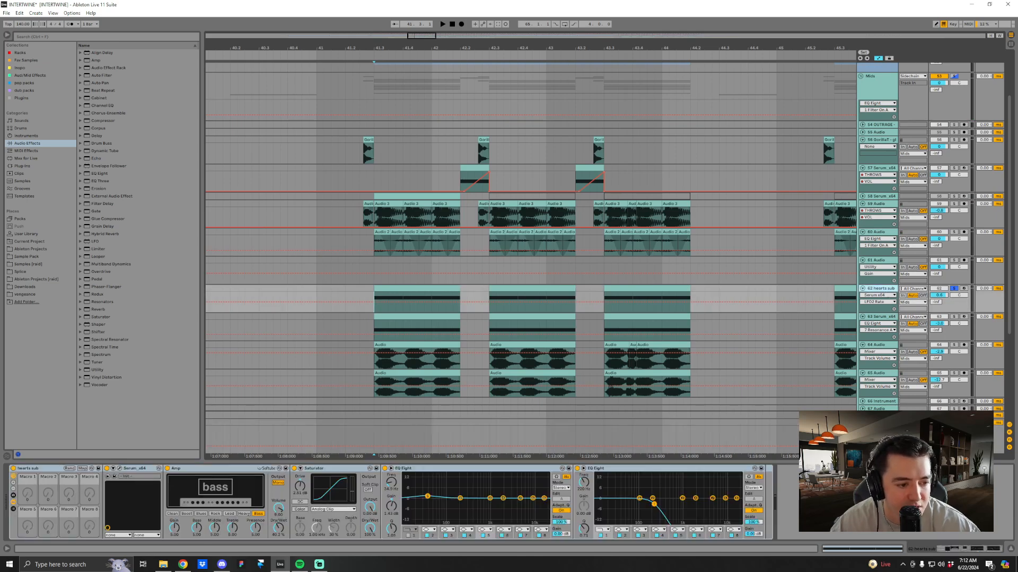
pyautogui.click(875, 424)
pyautogui.press('space')
pyautogui.press('space')
pyautogui.click(319, 564)
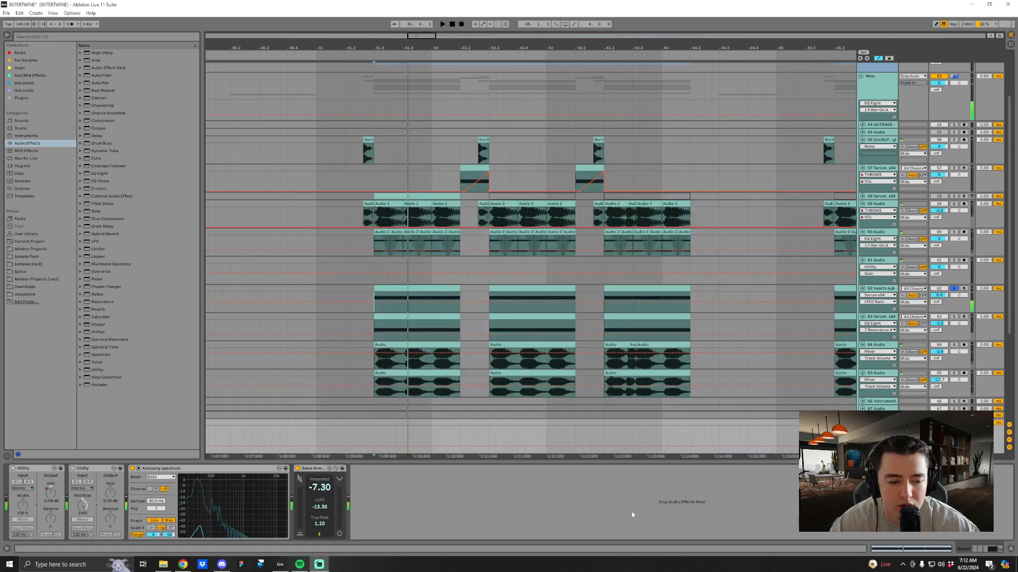
pyautogui.click(631, 510)
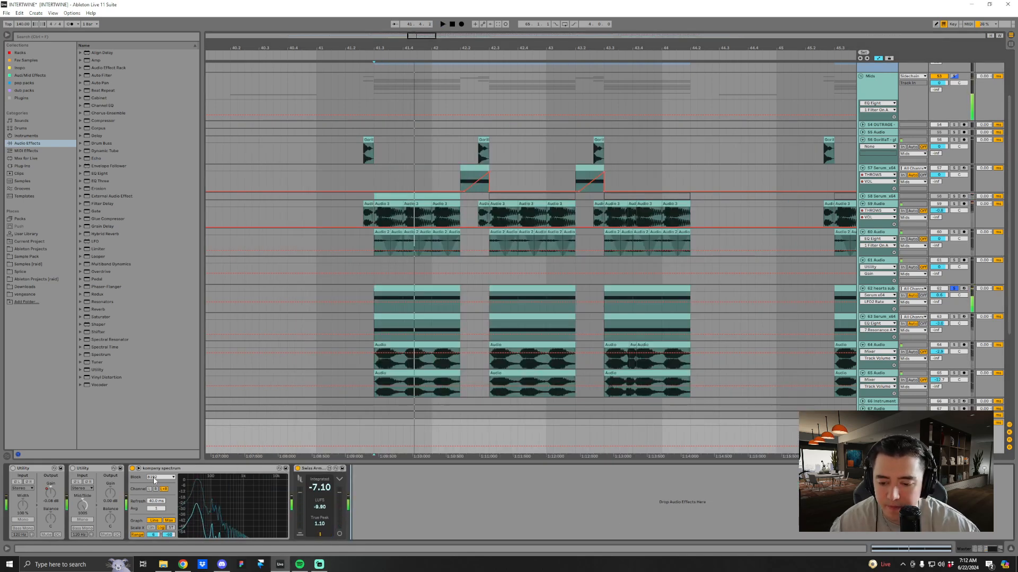
# Expand the kompany spectrum on the Master track and examine the hearts sub's low frequencies during playback.
pyautogui.click(138, 468)
pyautogui.press('space')
pyautogui.moveTo(348, 367); pyautogui.dragTo(346, 330)
pyautogui.press('space')
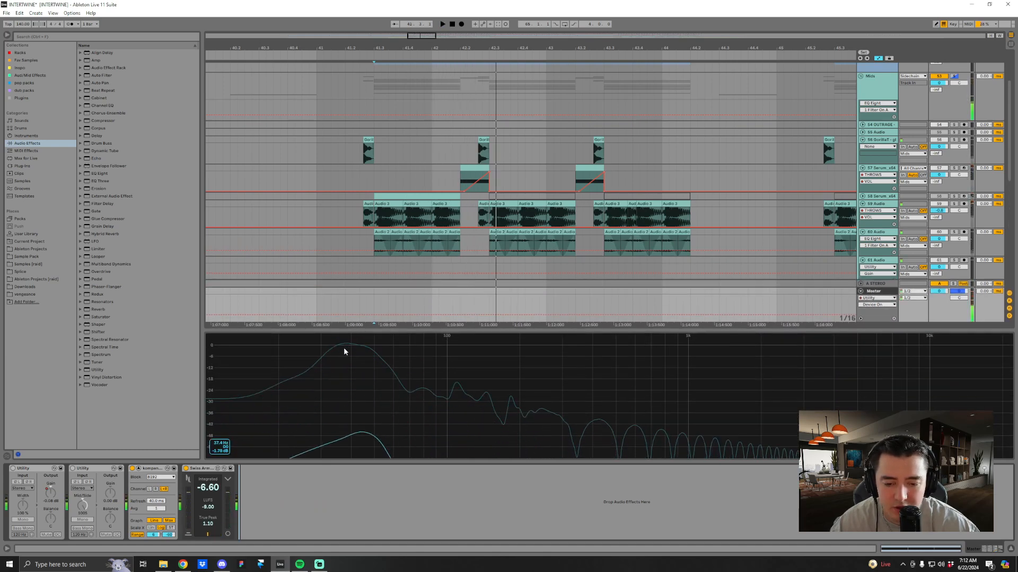
pyautogui.press('space')
pyautogui.press('space')
pyautogui.press('space')
pyautogui.press('space')
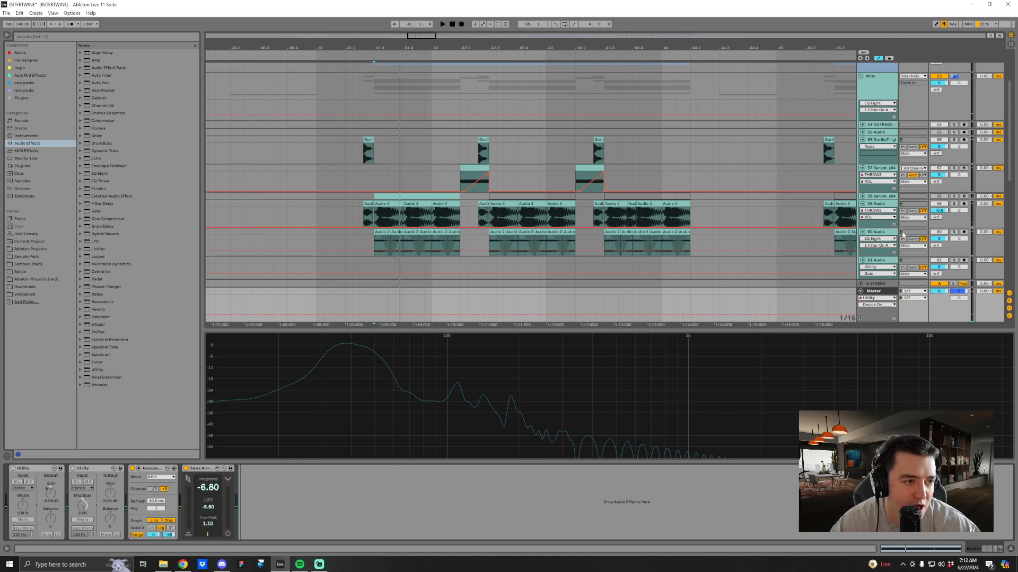
# Check the device chains of the Mids group, track 59 and hearts sub, and collapse the Master's expanded spectrum display.
pyautogui.click(892, 107)
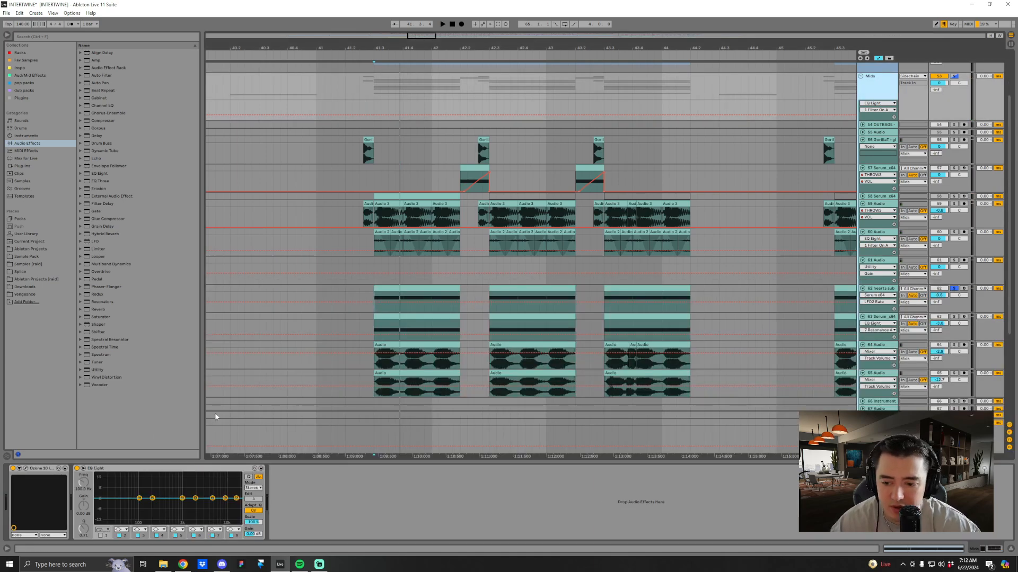
pyautogui.click(872, 208)
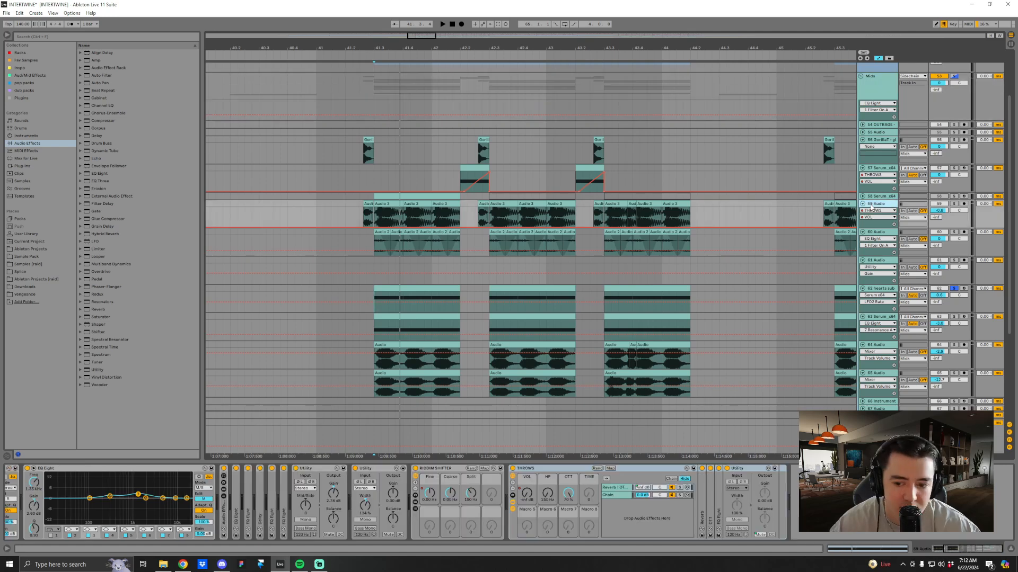
pyautogui.click(877, 291)
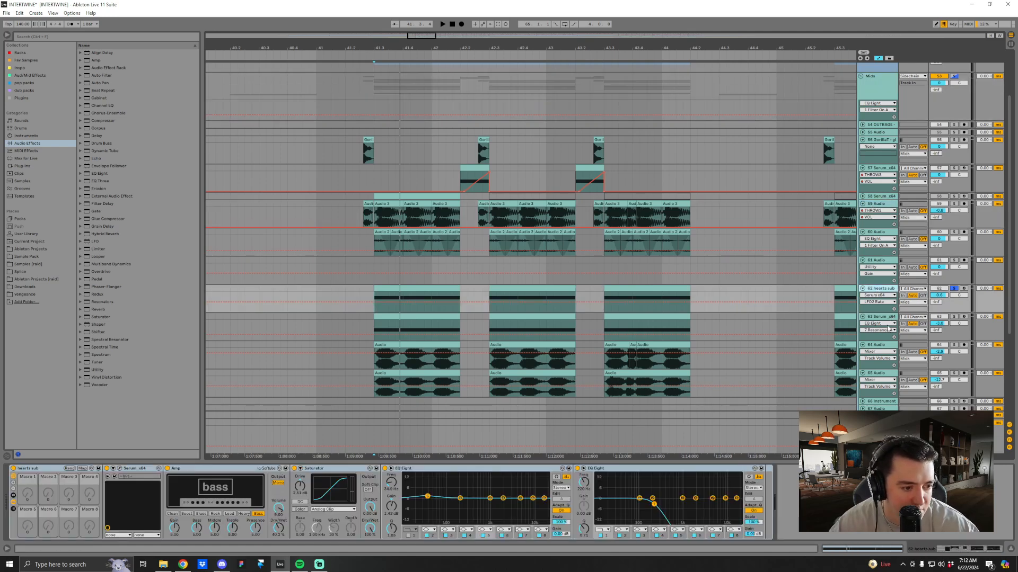
pyautogui.click(875, 423)
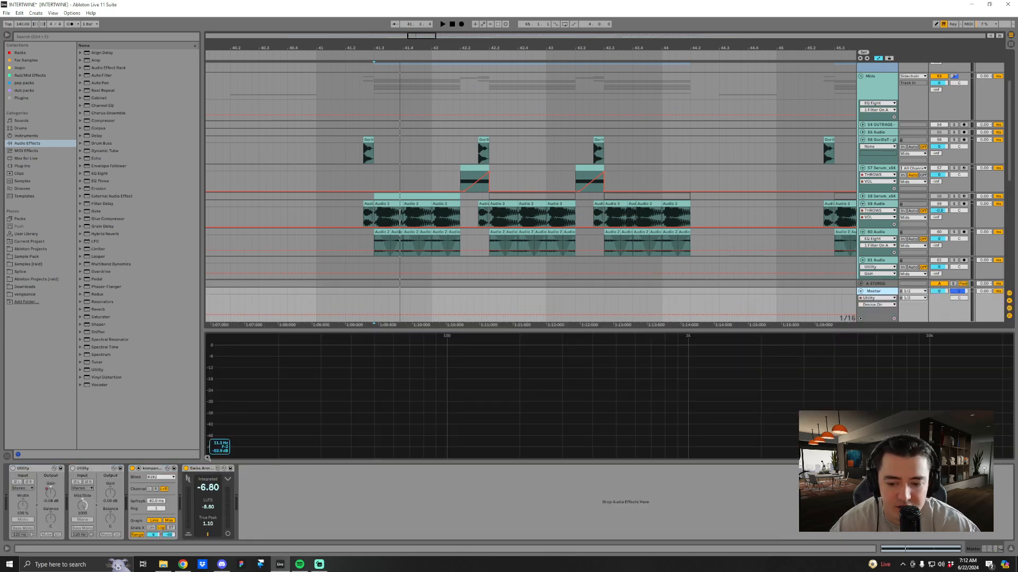
pyautogui.click(137, 470)
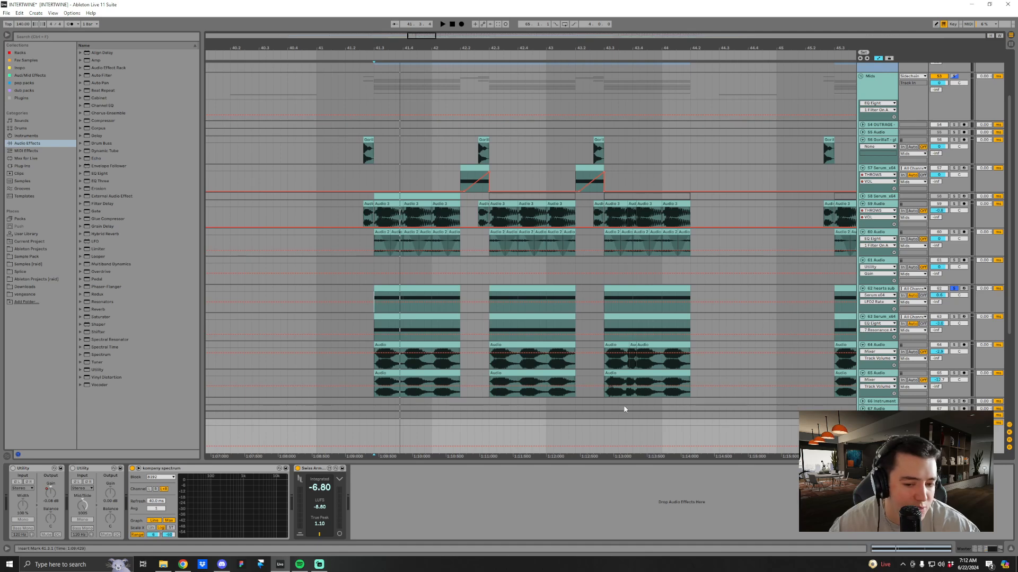
# Play hearts sub from 41.3.1 with the Master spectrum showing, and solo track 59 to hear its clips.
pyautogui.click(371, 425)
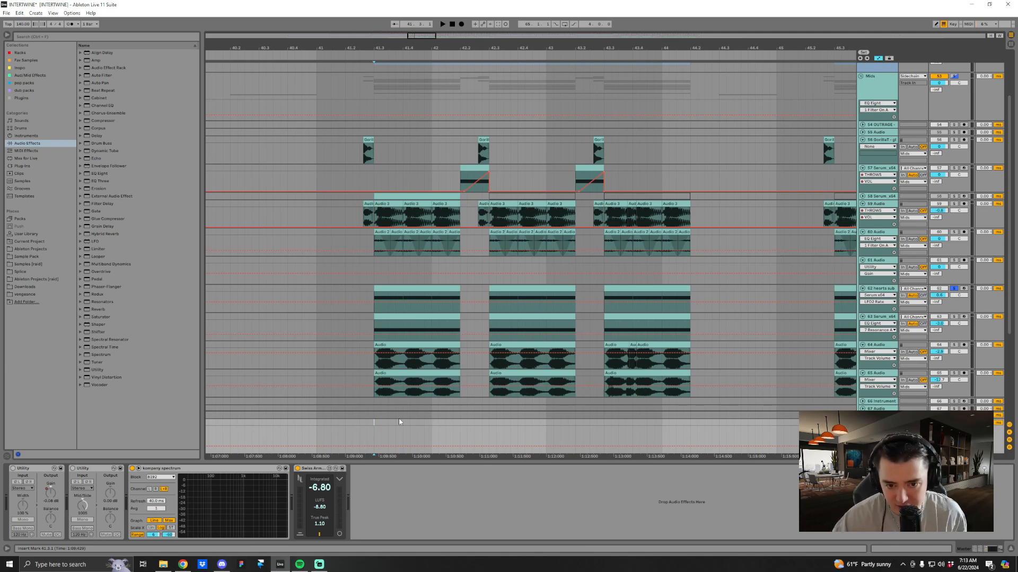
pyautogui.press('space')
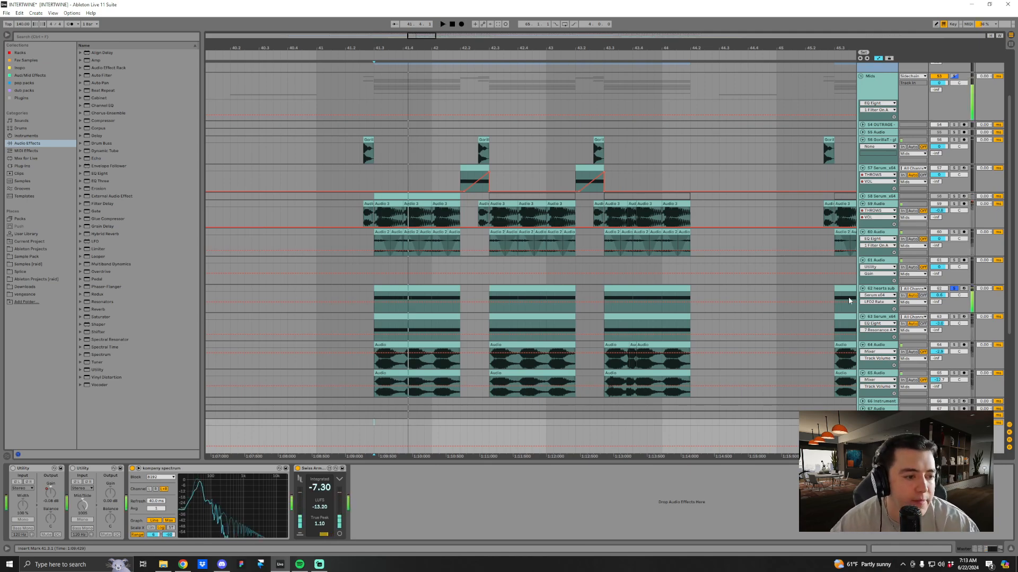
pyautogui.click(954, 204)
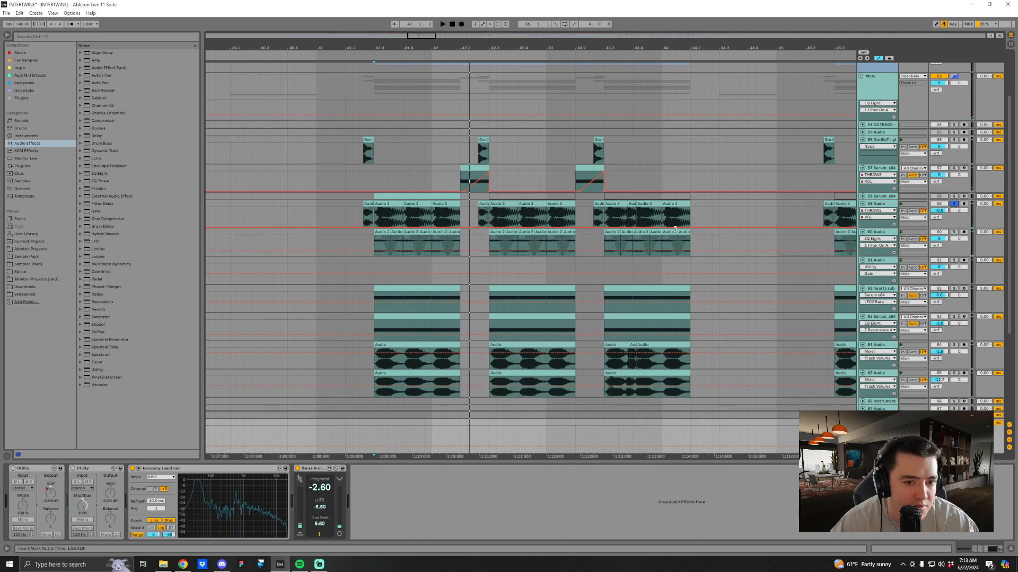
pyautogui.moveTo(373, 45); pyautogui.dragTo(379, 221)
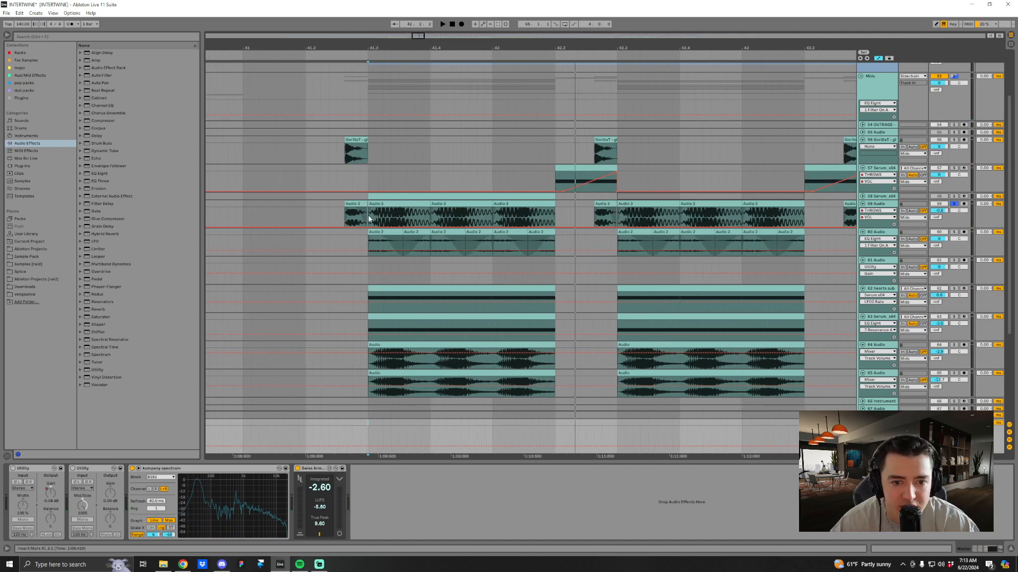
pyautogui.click(364, 213)
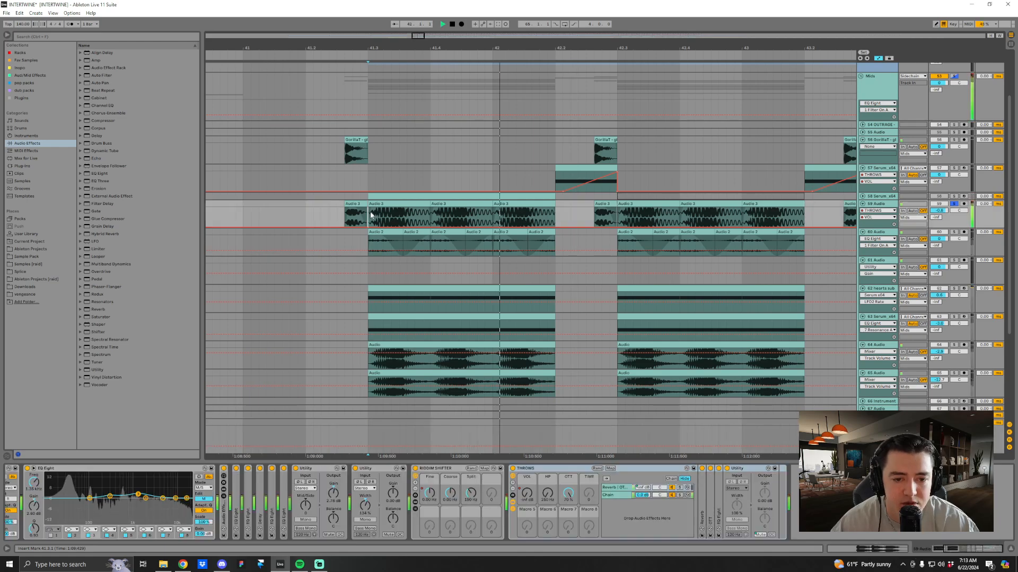
# Examine the waveform of track 59's clip at 41.3 up close, selecting its dense middle section and a shorter portion within it.
pyautogui.moveTo(391, 47); pyautogui.dragTo(411, 195)
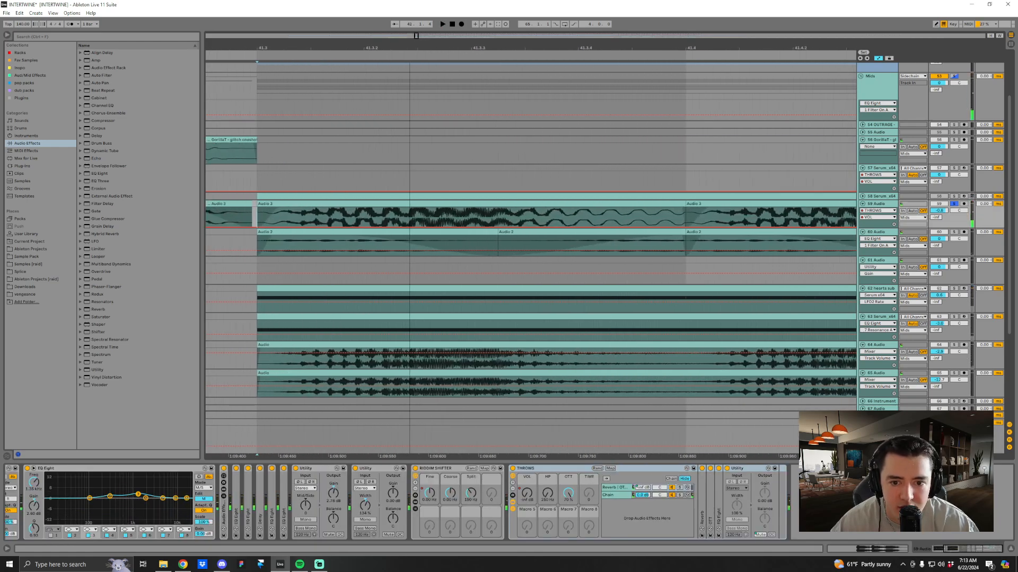
pyautogui.moveTo(331, 213); pyautogui.dragTo(498, 220)
pyautogui.moveTo(329, 215); pyautogui.dragTo(550, 219)
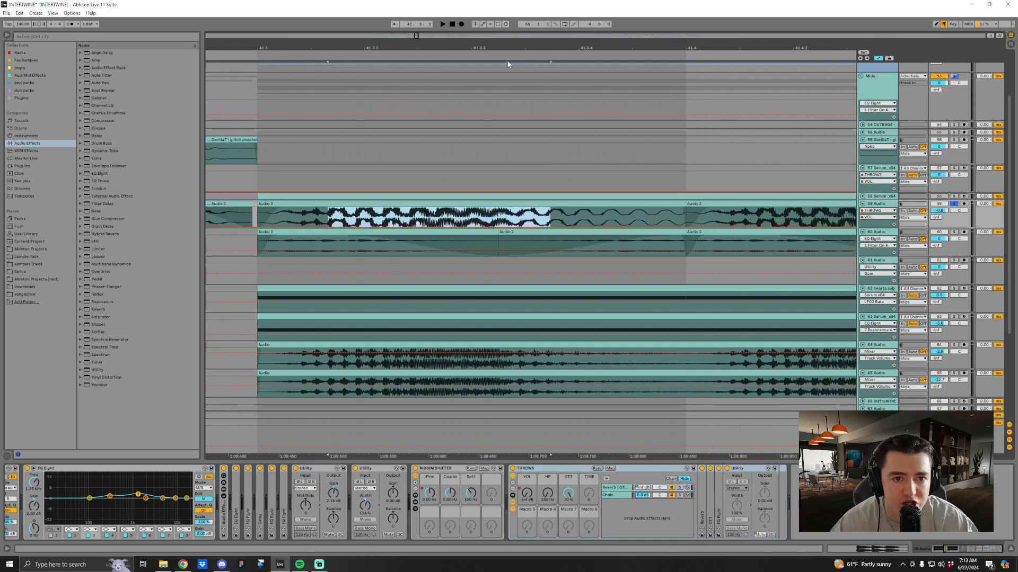
pyautogui.press('z')
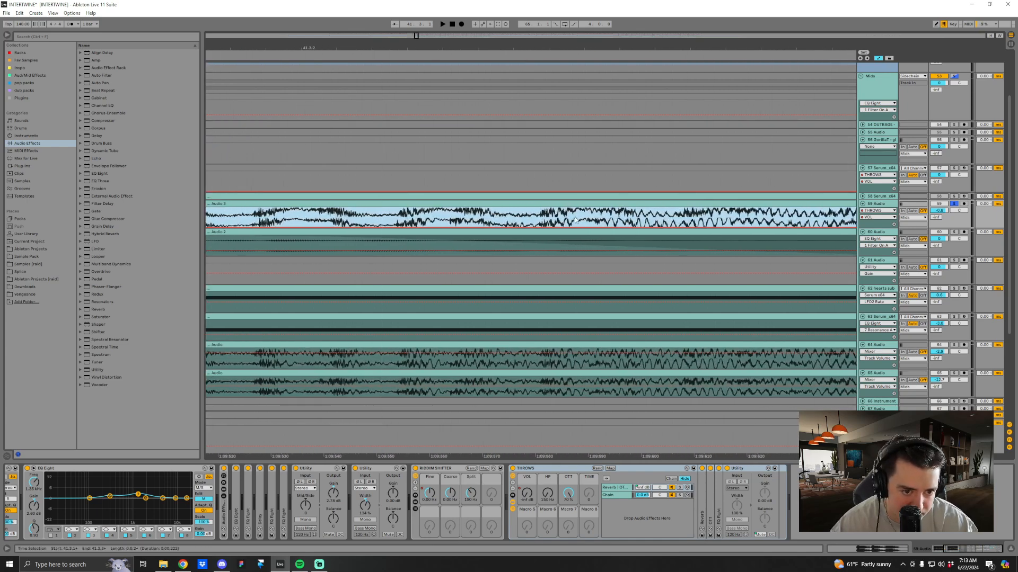
pyautogui.moveTo(560, 219); pyautogui.dragTo(692, 219)
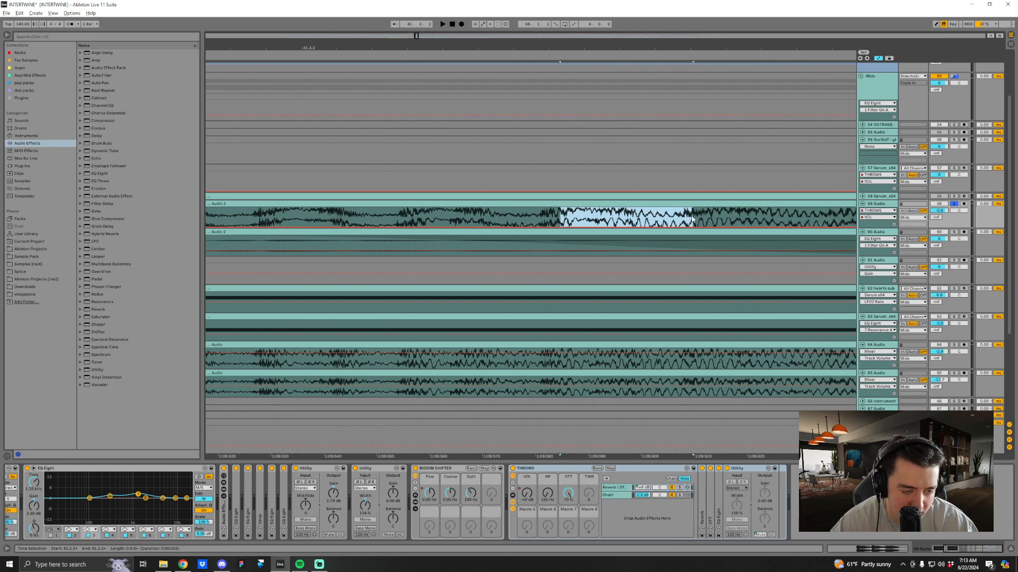
pyautogui.press('x')
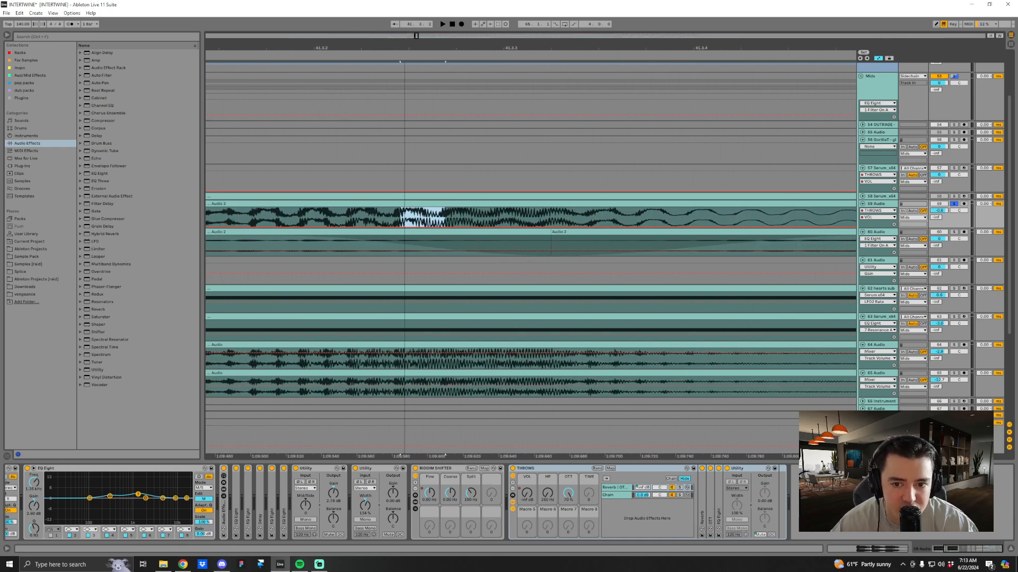
pyautogui.click(407, 215)
pyautogui.moveTo(411, 48); pyautogui.dragTo(411, 26)
pyautogui.click(489, 221)
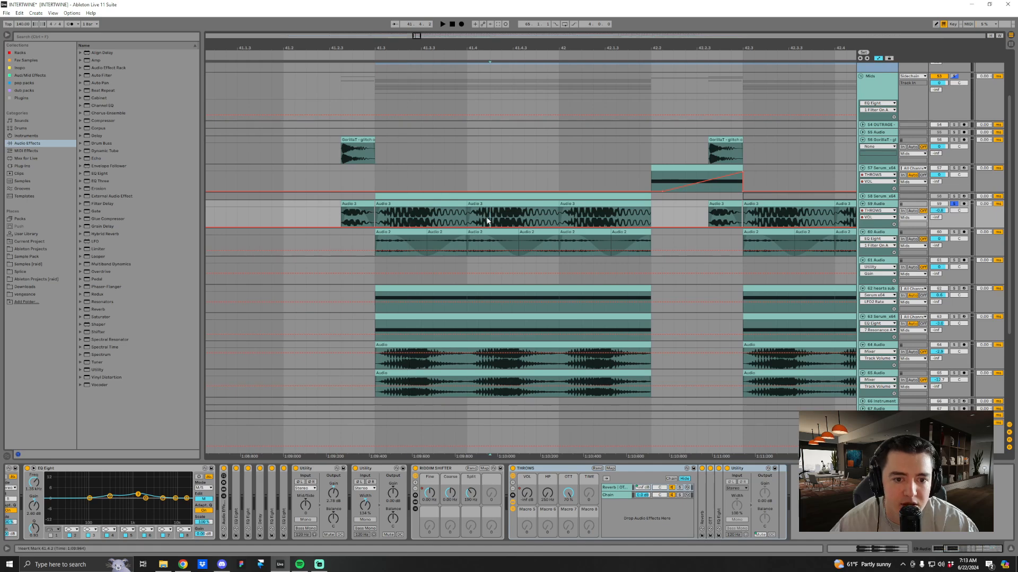
pyautogui.moveTo(589, 51); pyautogui.dragTo(587, 30)
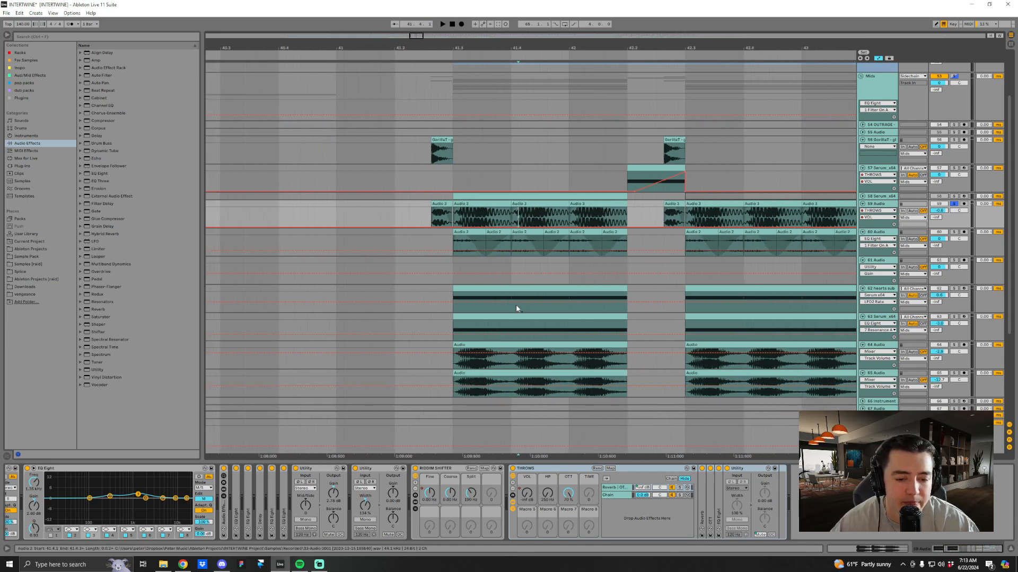
# Solo track 63's Serum and play it from 41.3.1 with its device chain showing.
pyautogui.scroll(-3, 527, 240)
pyautogui.click(453, 332)
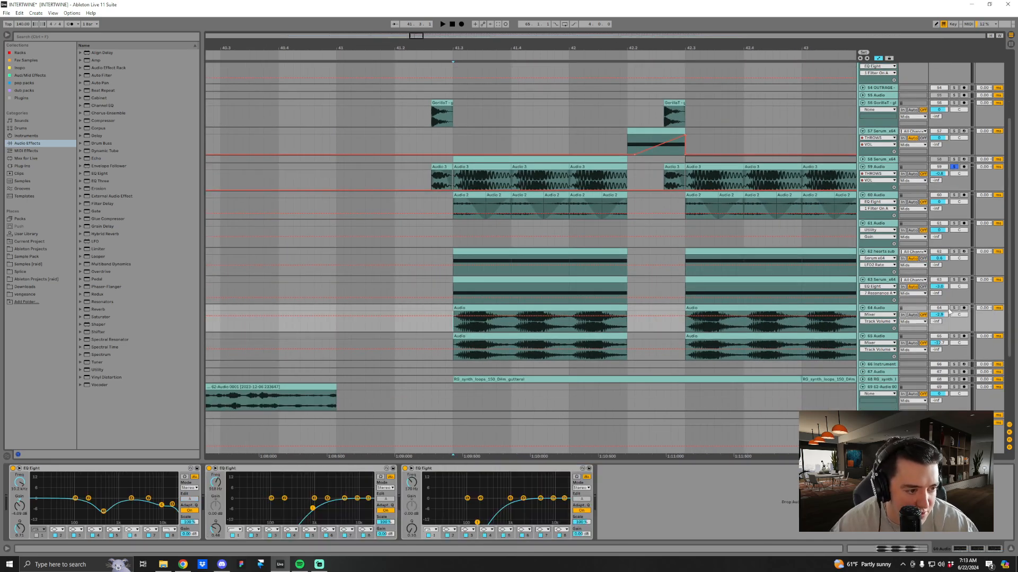
pyautogui.click(953, 279)
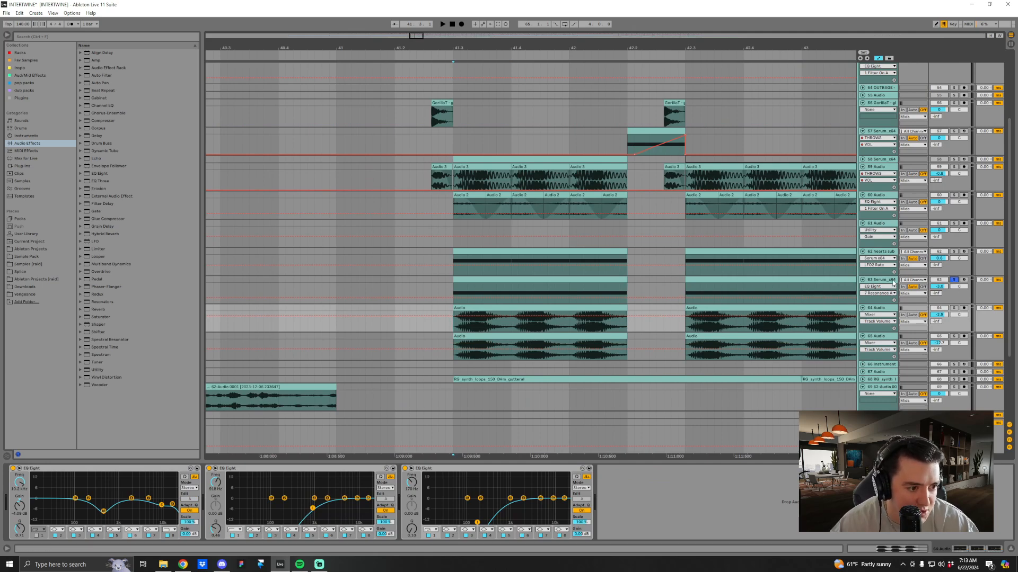
pyautogui.click(531, 291)
pyautogui.press('space')
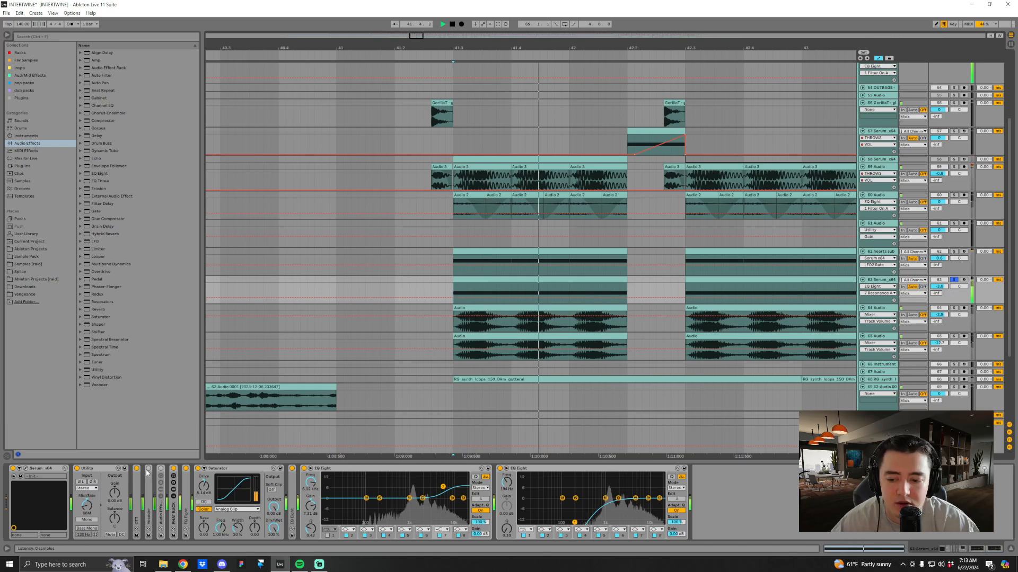
# Open Serum on track 63, check its oscillator and effects pages during playback, close it, and select the folded Vocoder.
pyautogui.click(26, 468)
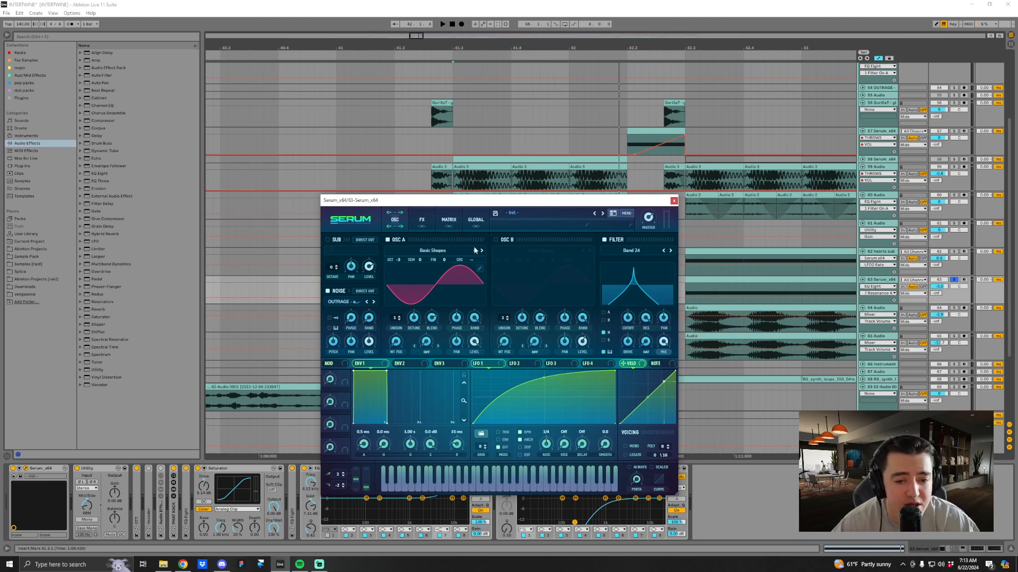
pyautogui.press('space')
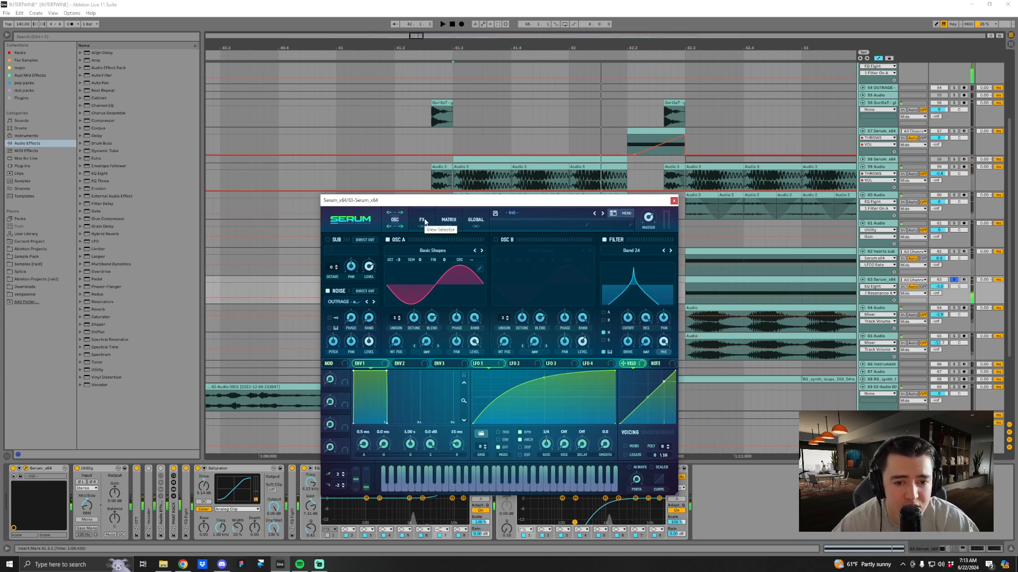
pyautogui.click(423, 220)
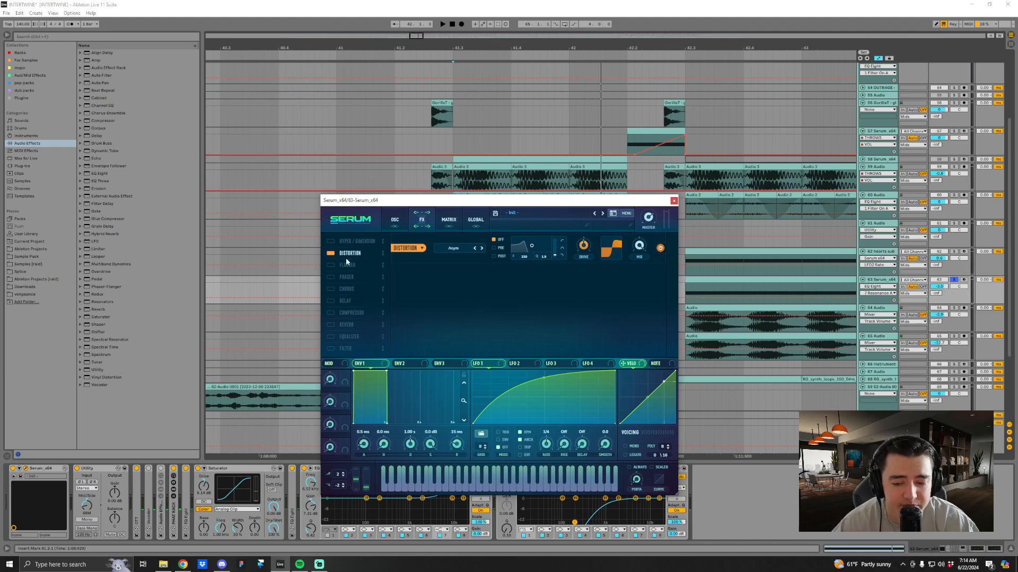
pyautogui.click(395, 220)
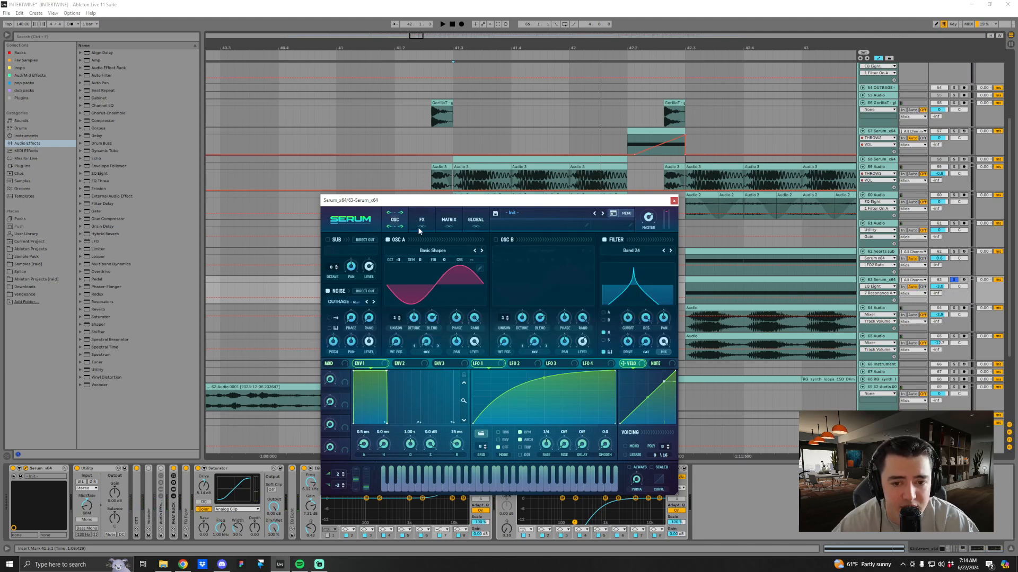
pyautogui.click(674, 202)
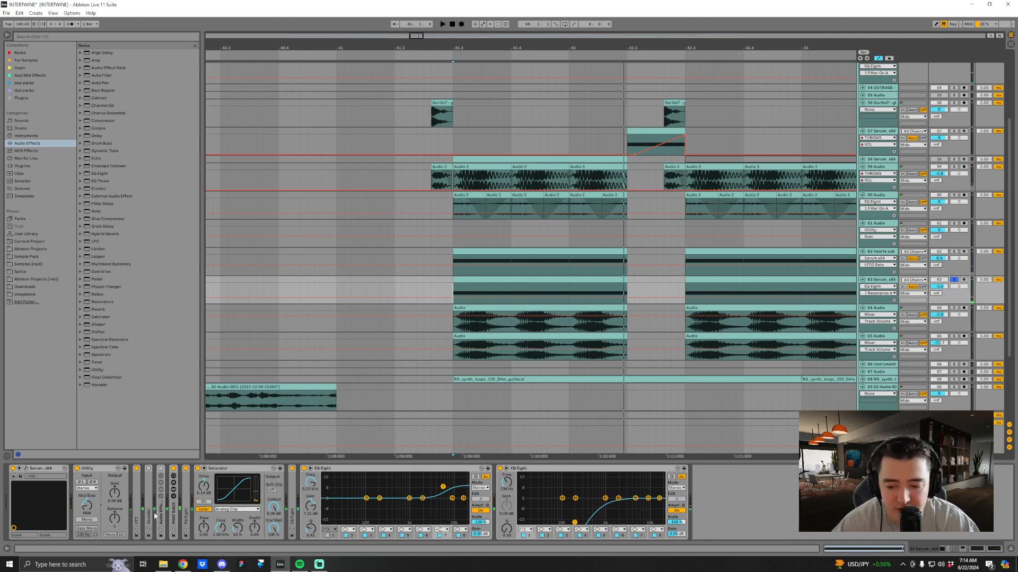
pyautogui.click(148, 516)
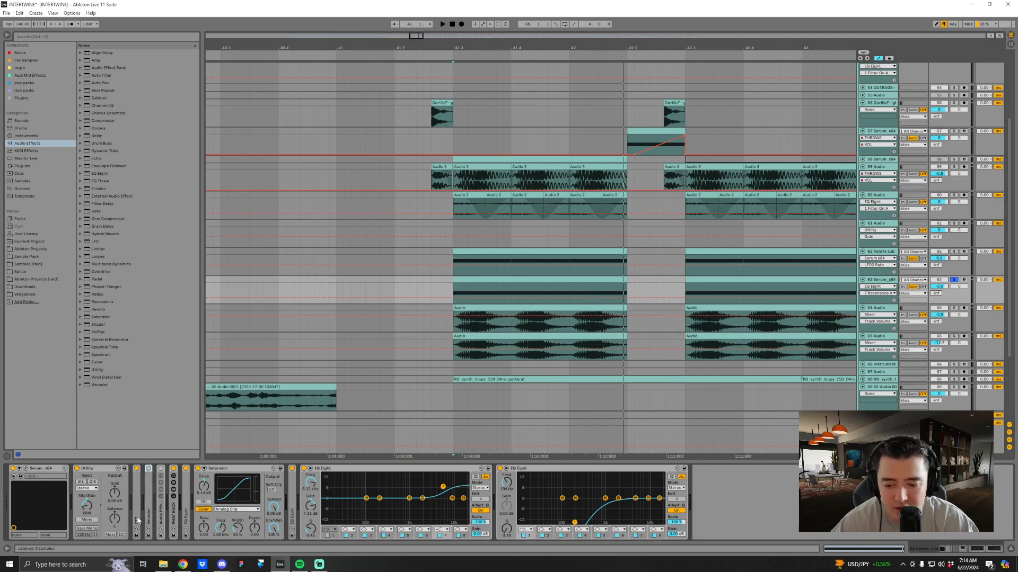
# Unfold the Audio Effect Rack on track 63, toggle the neighbouring Vocoder, play the track, and fold the rack again.
pyautogui.click(162, 517)
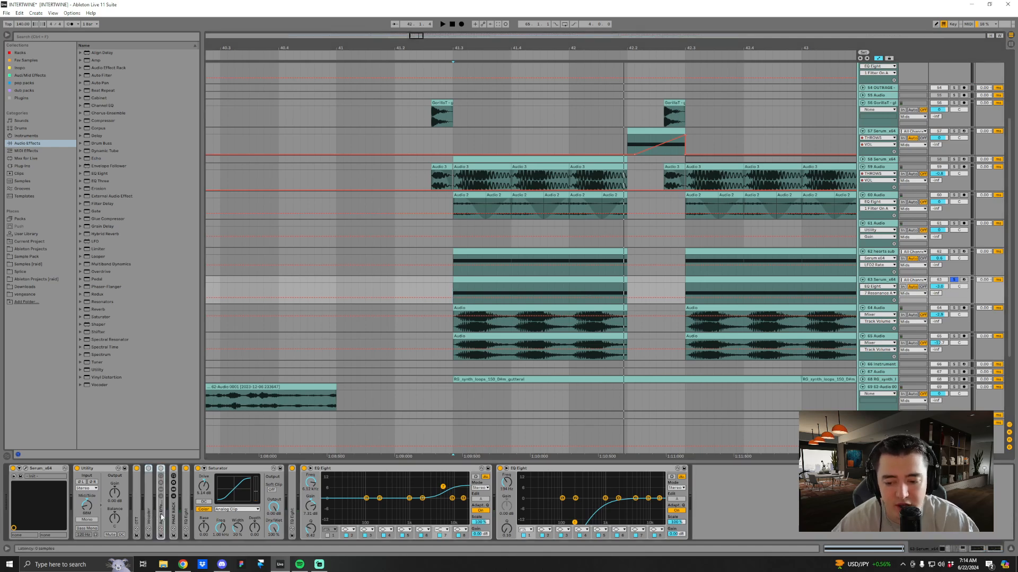
pyautogui.doubleClick(162, 517)
pyautogui.click(148, 468)
pyautogui.press('space')
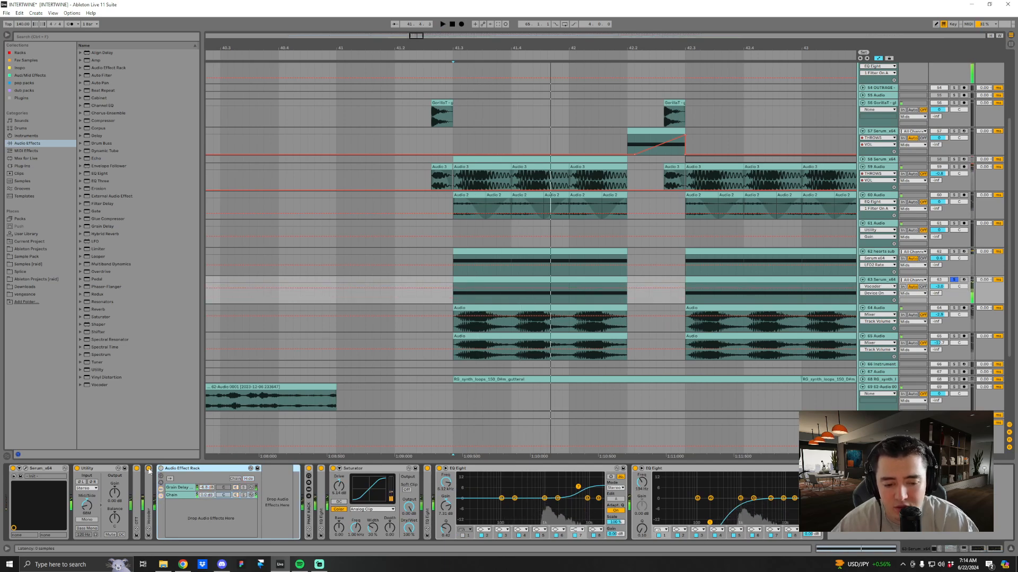
pyautogui.doubleClick(180, 468)
# Examine the folded EQ Eight devices before and after the Saturator on track 63 during playback, and fold both again.
pyautogui.doubleClick(187, 512)
pyautogui.press('space')
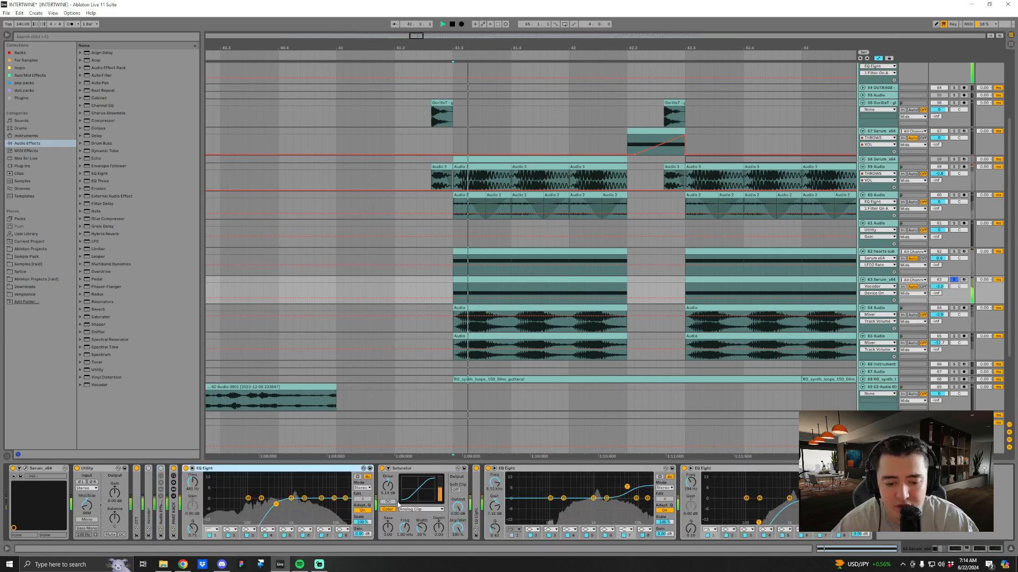
pyautogui.doubleClick(477, 510)
pyautogui.doubleClick(233, 469)
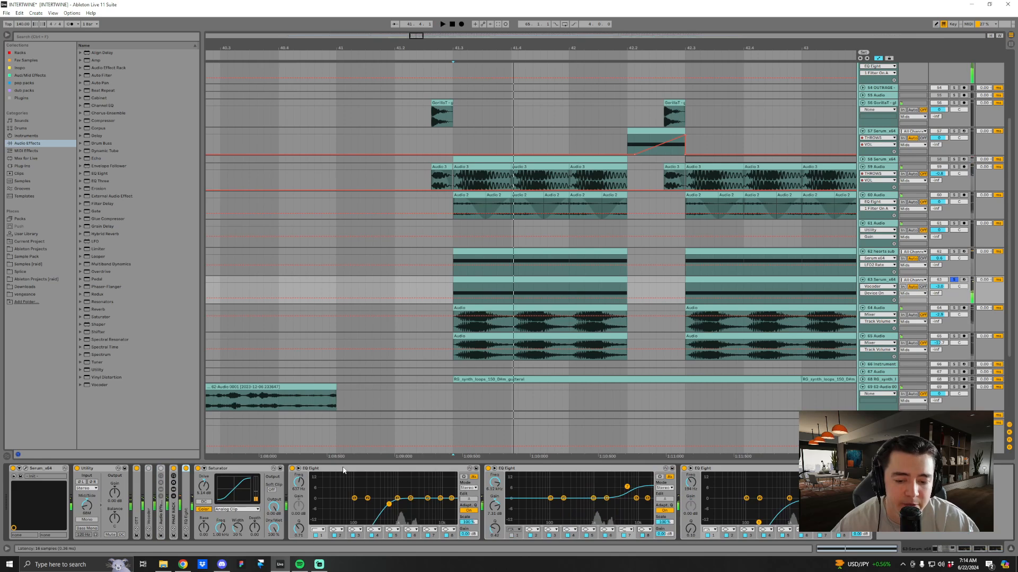
pyautogui.doubleClick(342, 469)
pyautogui.press('space')
pyautogui.press('space')
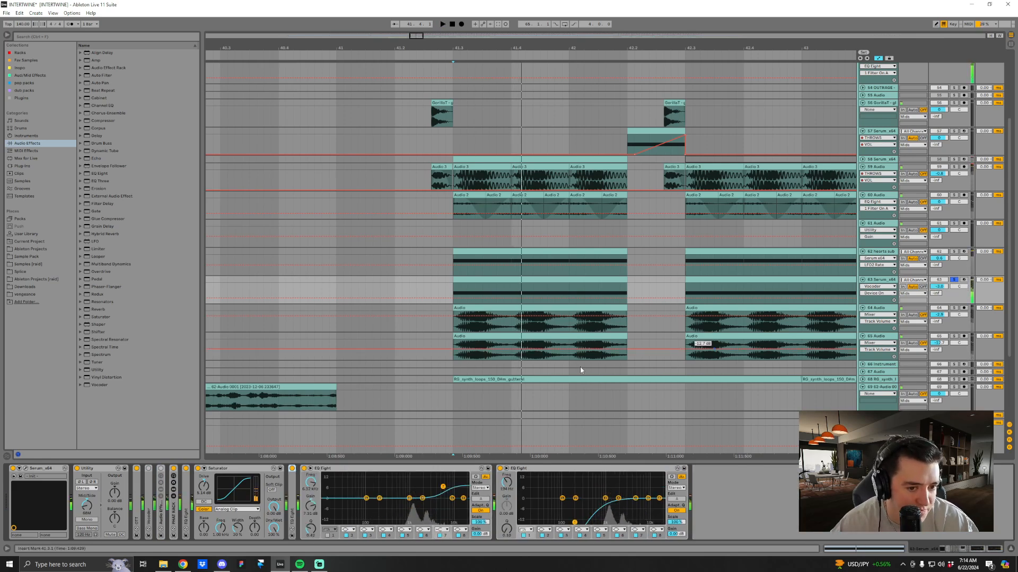
pyautogui.press('space')
# Open Serum on track 63, try replacing the noise oscillator with OSC B, and restore the original sources.
pyautogui.click(25, 469)
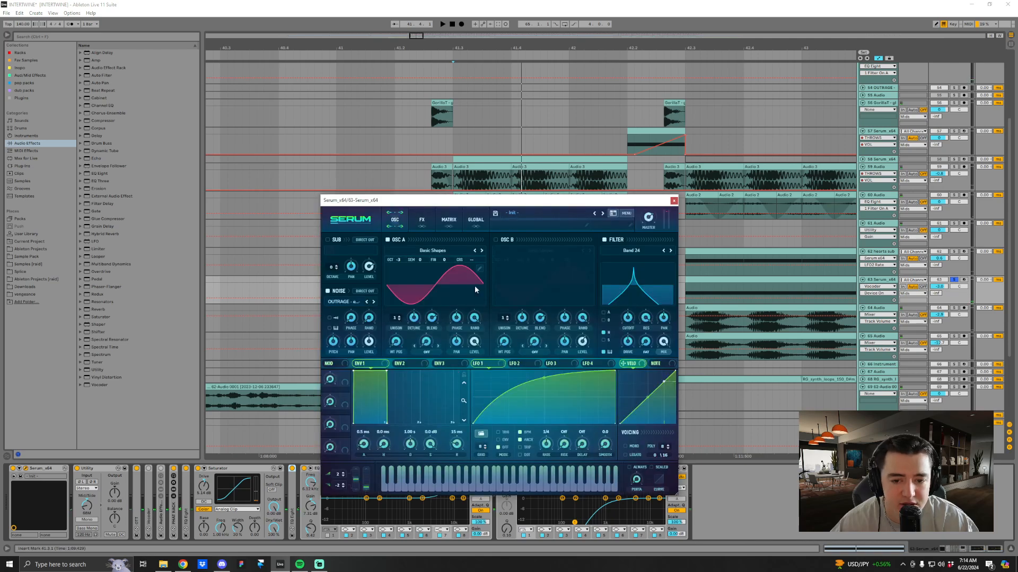
pyautogui.click(328, 291)
pyautogui.click(496, 239)
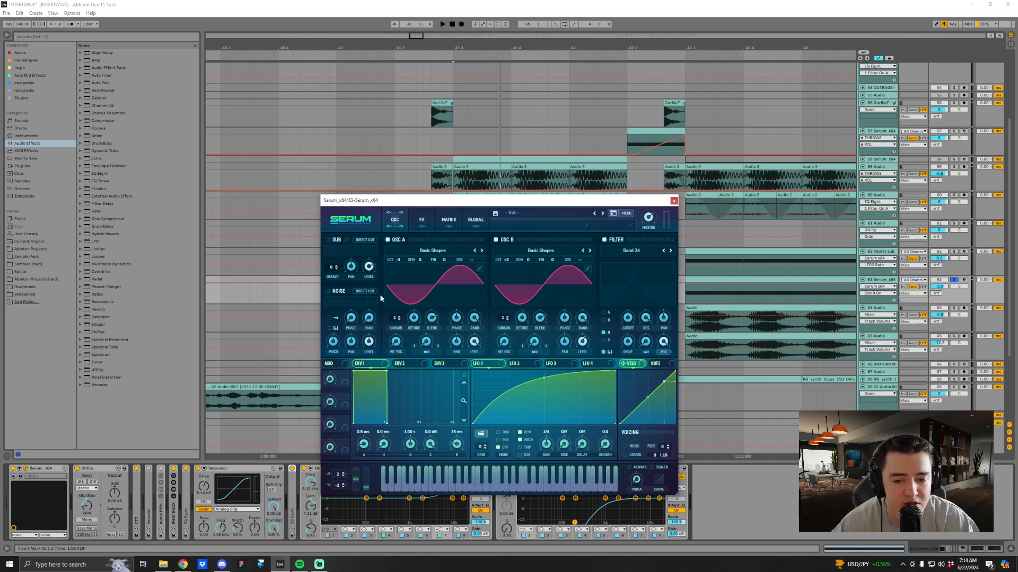
pyautogui.click(332, 295)
pyautogui.click(496, 239)
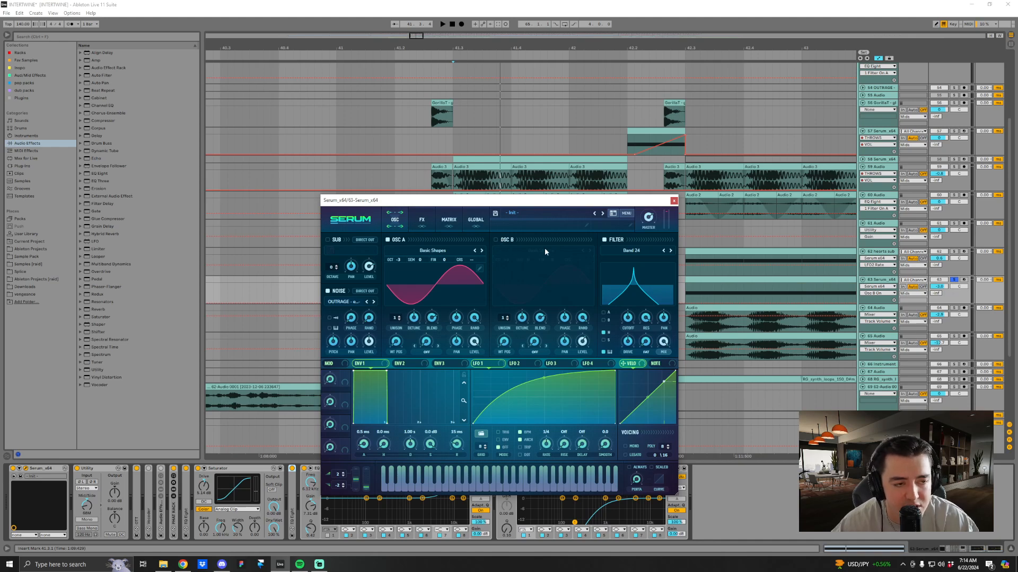
# Play Serum with OSC B on and noise off, restore the noise source, and close the plug-in window.
pyautogui.click(496, 240)
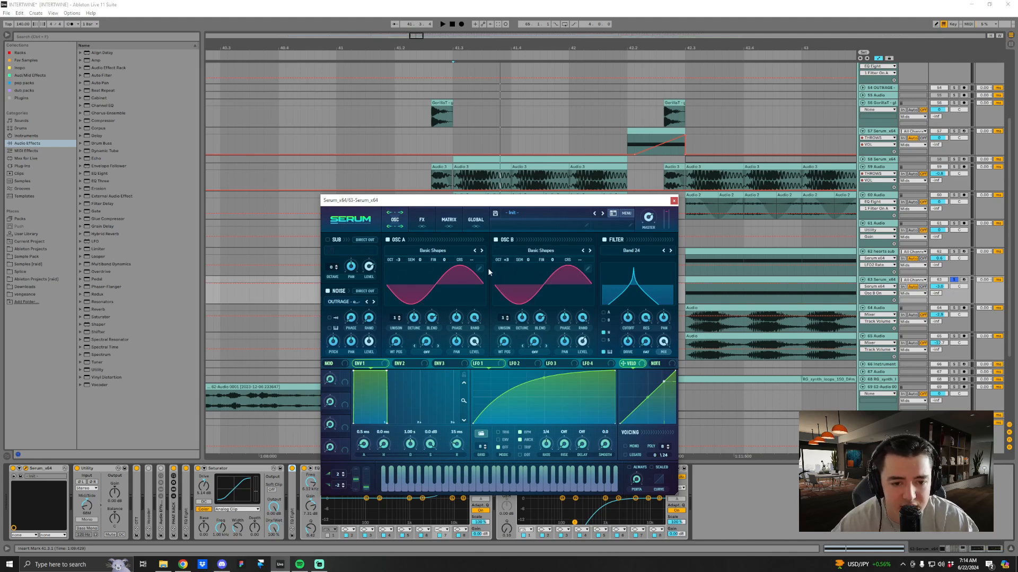
pyautogui.press('space')
pyautogui.click(327, 291)
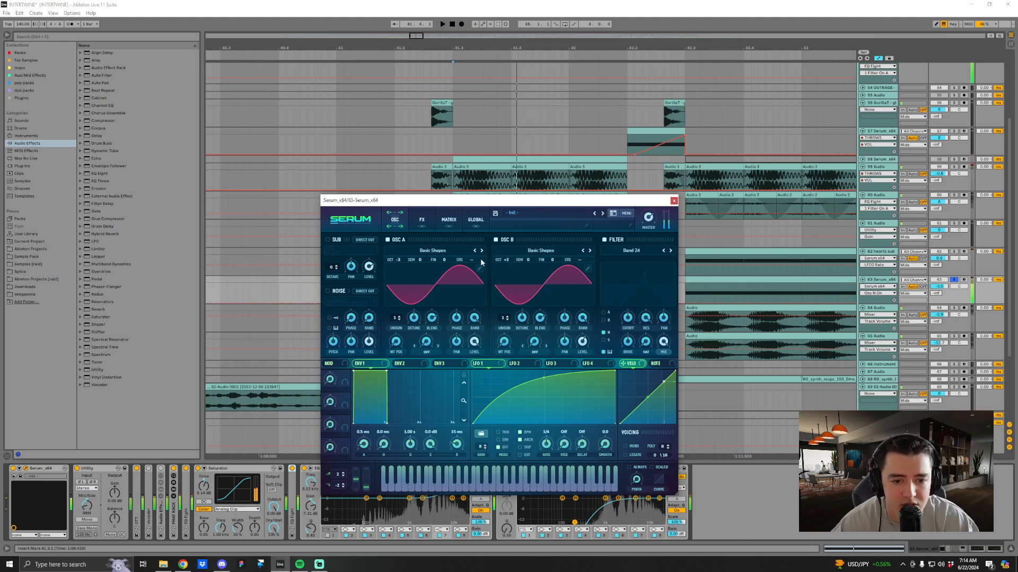
pyautogui.press('space')
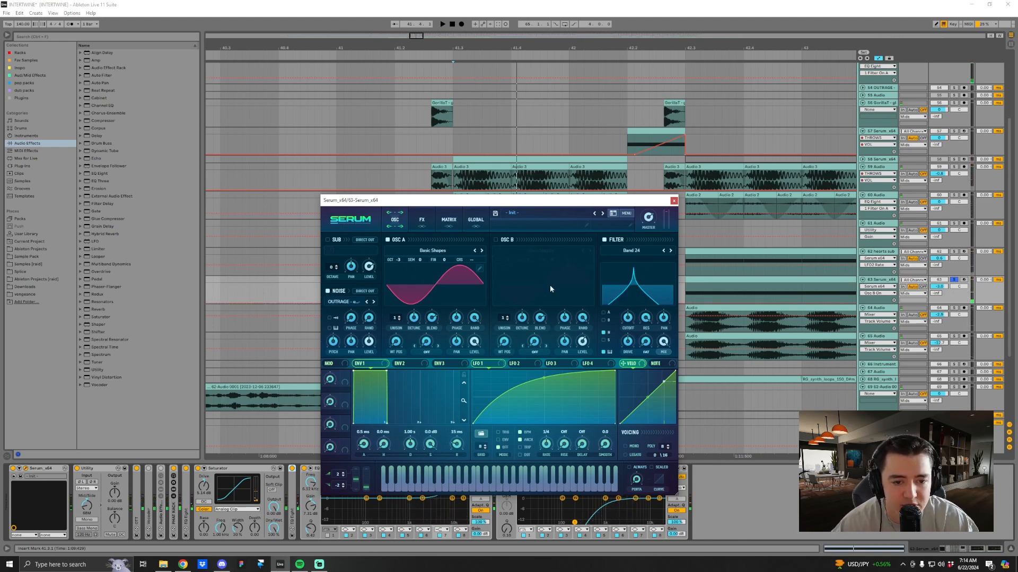
pyautogui.click(674, 201)
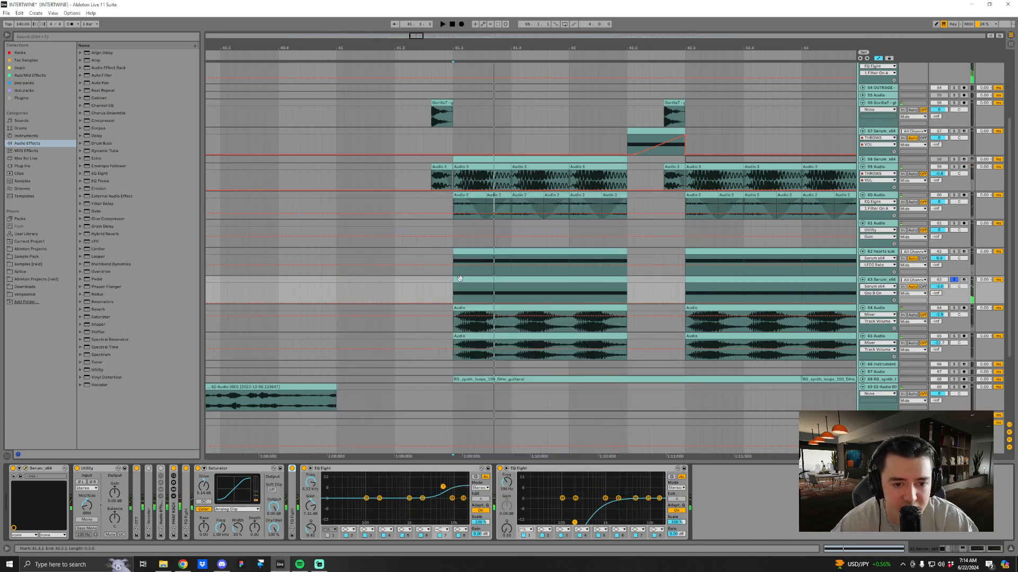
# Solo the hearts sub track and play it for comparison.
pyautogui.click(953, 251)
pyautogui.press('space')
pyautogui.press('space')
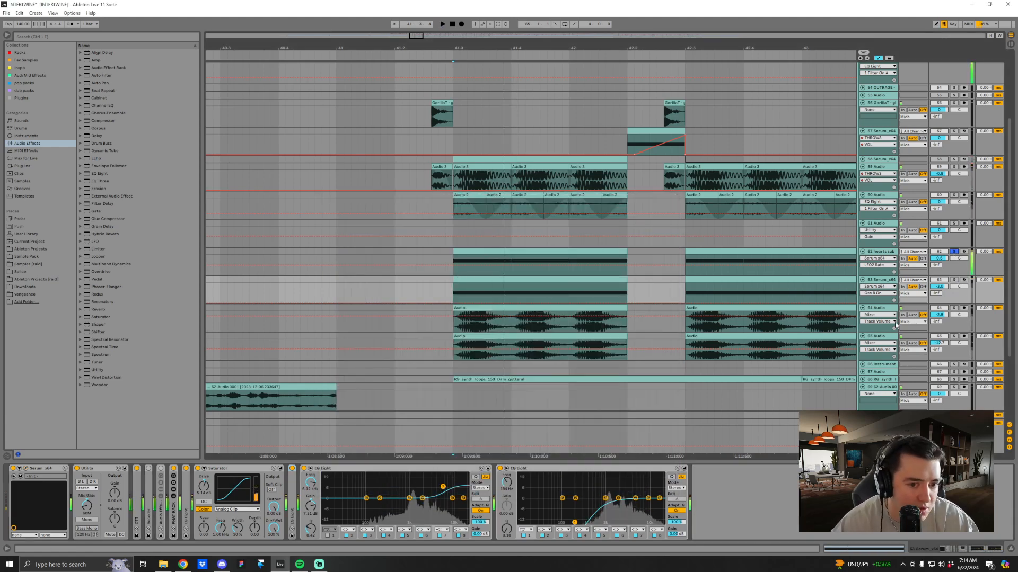
# Solo track 64, play it from 41.3.1, and select its first clip with the EQ Eight chain showing.
pyautogui.click(953, 307)
pyautogui.moveTo(566, 48); pyautogui.dragTo(517, 33)
pyautogui.press('space')
pyautogui.press('space')
pyautogui.click(525, 305)
pyautogui.press('space')
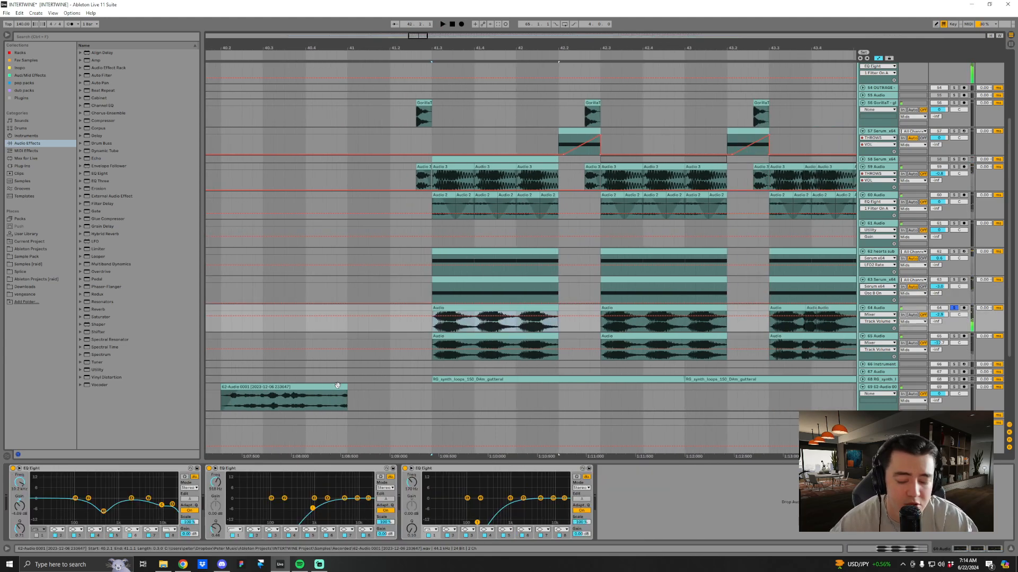
# Show the waveform of track 64's selected clip, play it, and return to the device chain.
pyautogui.hotkey('shift', 'Tab')
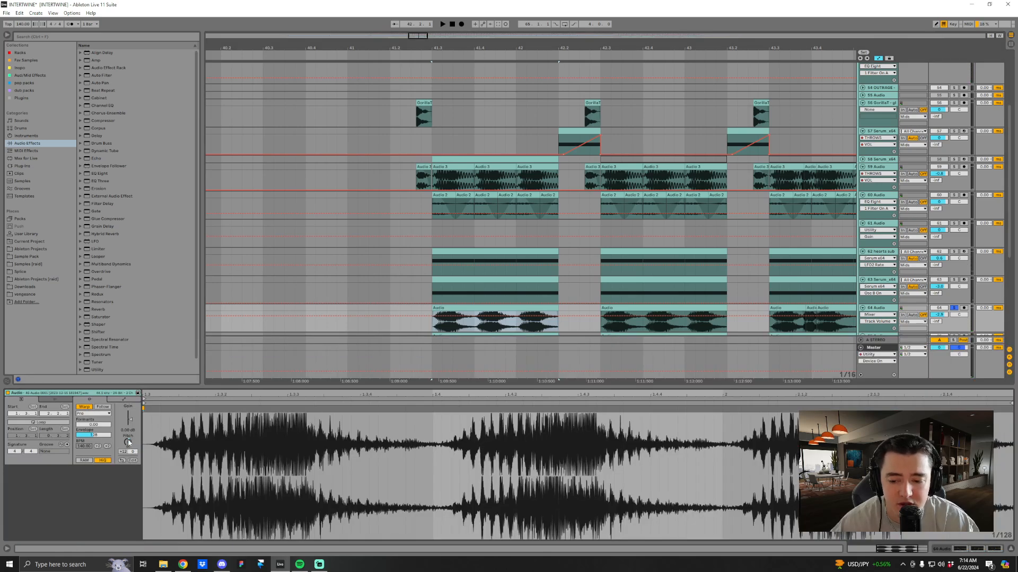
pyautogui.press('space')
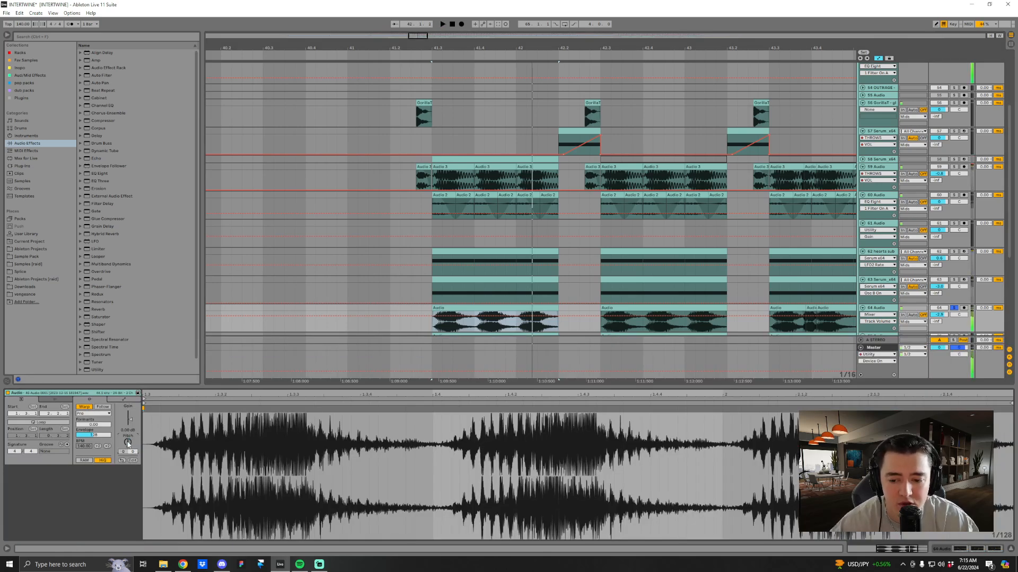
pyautogui.hotkey('shift', 'Tab')
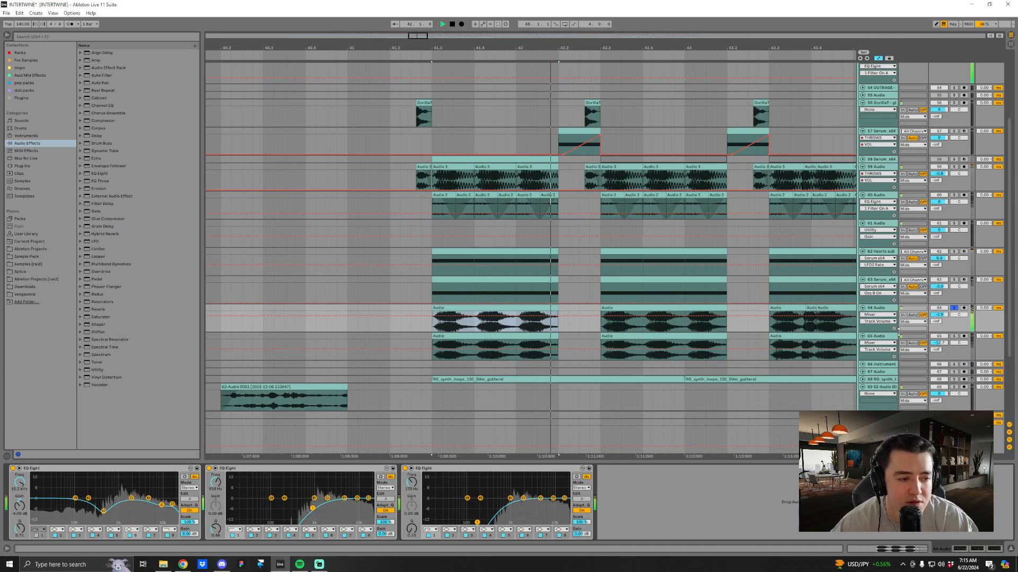
# Solo track 65, select its first clip, play it, and briefly check its clip view.
pyautogui.click(953, 337)
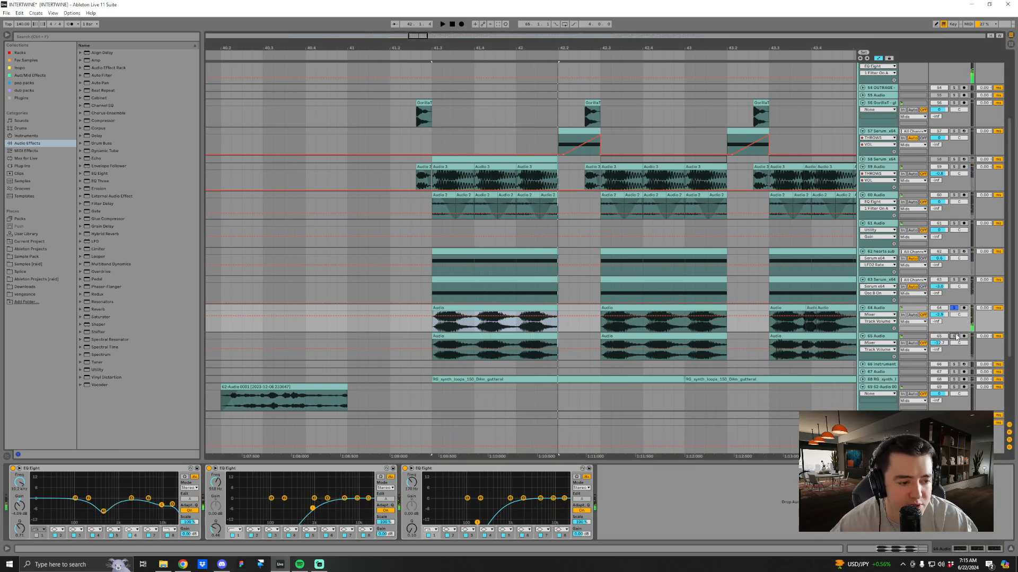
pyautogui.click(496, 337)
pyautogui.press('space')
pyautogui.hotkey('shift', 'Tab')
pyautogui.hotkey('shift', 'Tab')
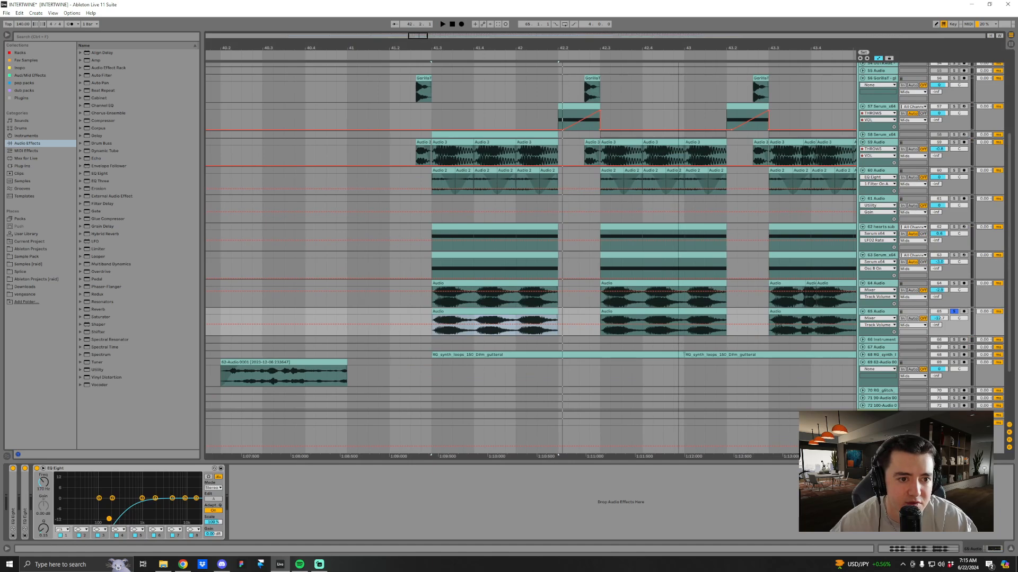
# Hide the automation across the arrangement and bring up track 64's EQ Eight chain.
pyautogui.press('-')
pyautogui.press('a')
pyautogui.hotkey('shift', 'Tab')
pyautogui.press('Left')
pyautogui.press('Up')
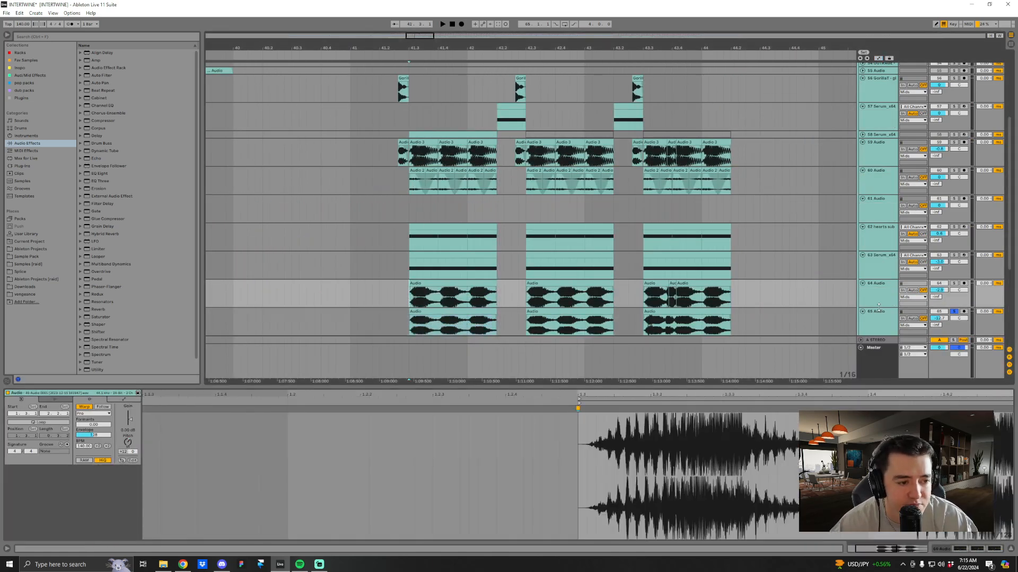
pyautogui.press('-')
pyautogui.hotkey('shift', 'Tab')
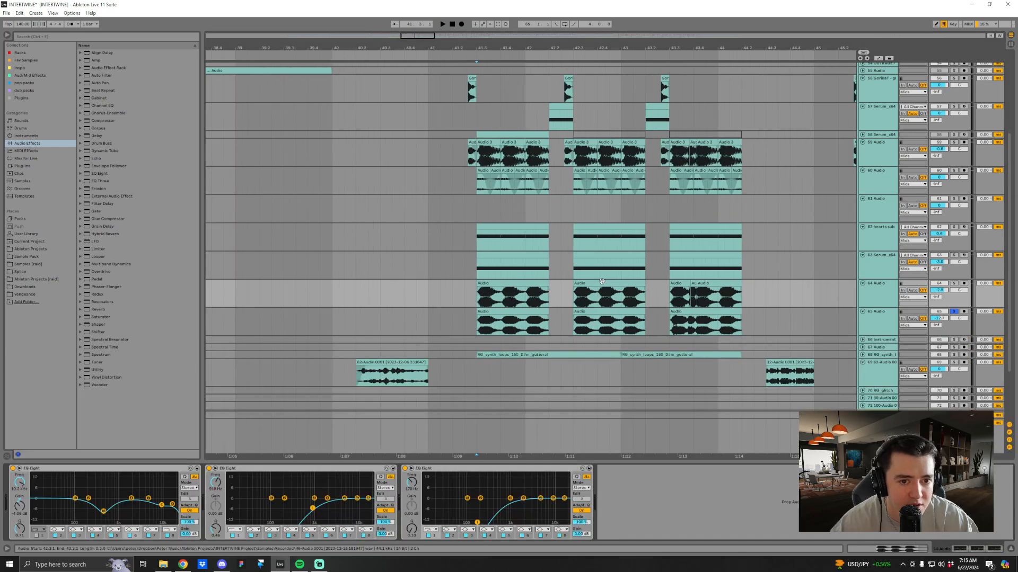
# Select track 68 with the guttural synth loop and unfold it in the arrangement.
pyautogui.scroll(-1, 729, 259)
pyautogui.click(816, 346)
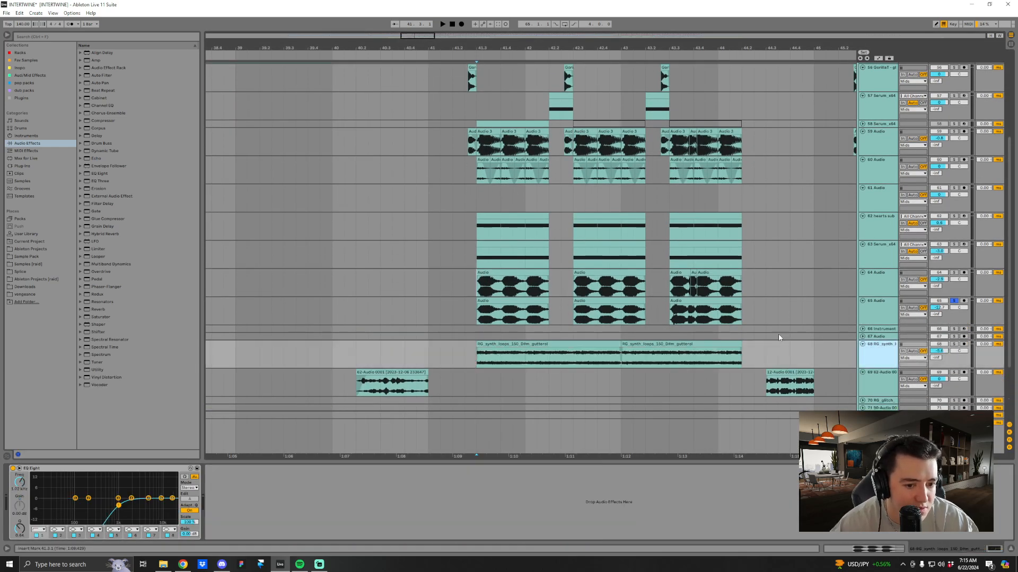
pyautogui.press('-')
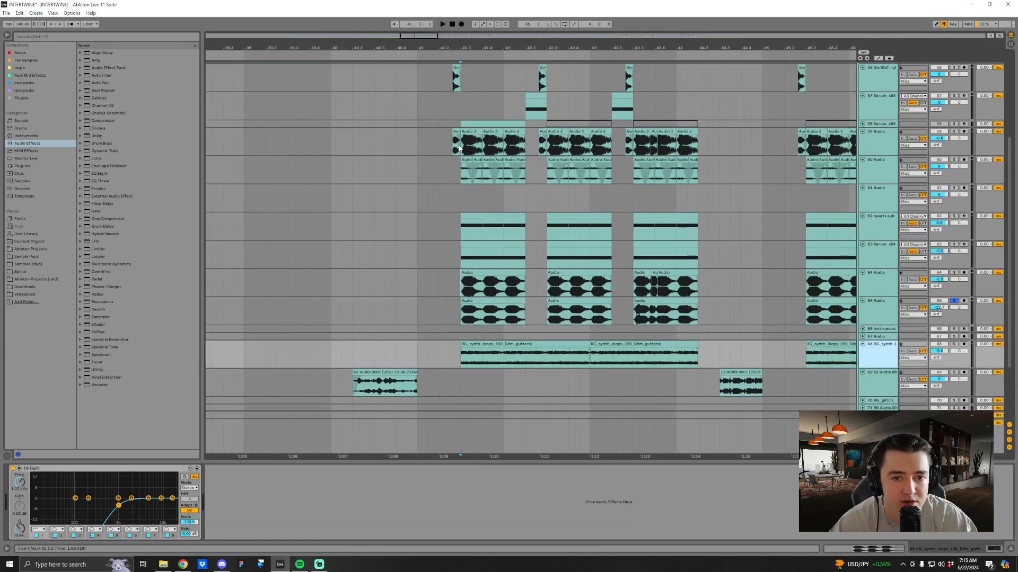
# Solo tracks 64 and 65 together and play them from 41.3.1.
pyautogui.click(460, 149)
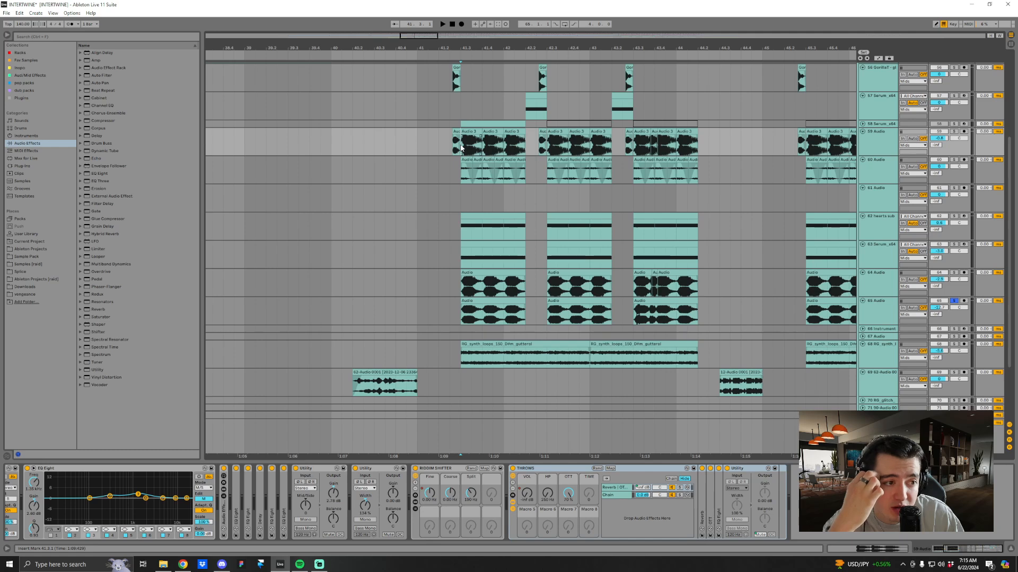
pyautogui.click(846, 270)
pyautogui.press('Down')
pyautogui.click(954, 273)
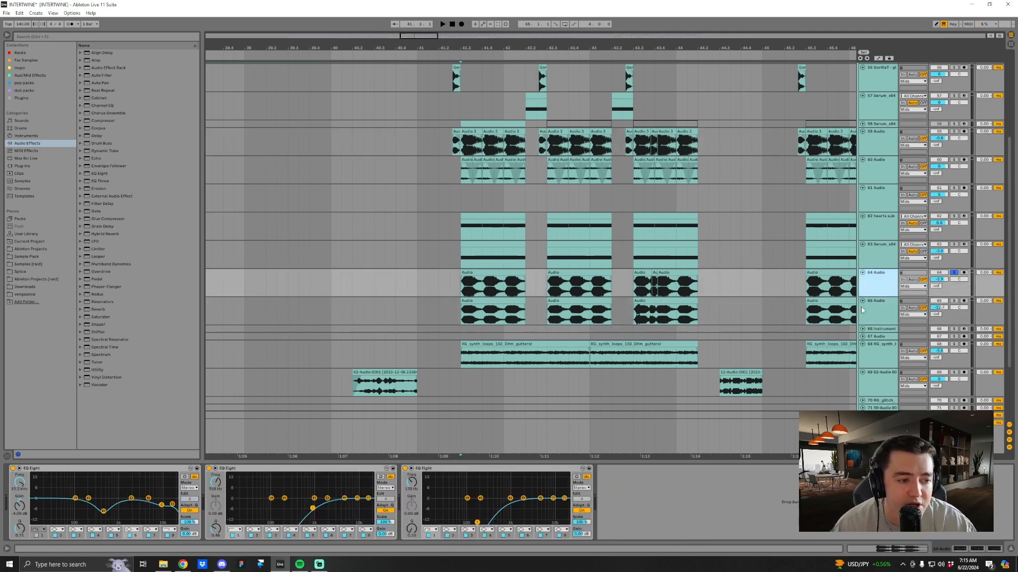
pyautogui.keyDown('ctrl'); pyautogui.click(954, 301); pyautogui.keyUp('ctrl')
pyautogui.press('space')
pyautogui.press('space')
pyautogui.press('space')
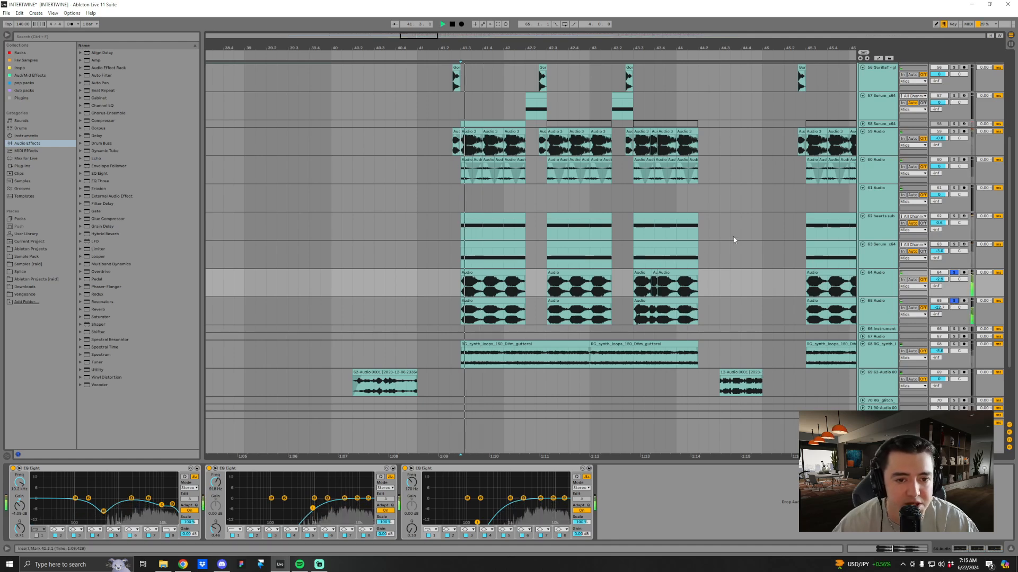
# Add track 59 to the soloed layers during playback, and switch the solo to track 60 alone and play it.
pyautogui.keyDown('ctrl'); pyautogui.click(953, 131); pyautogui.keyUp('ctrl')
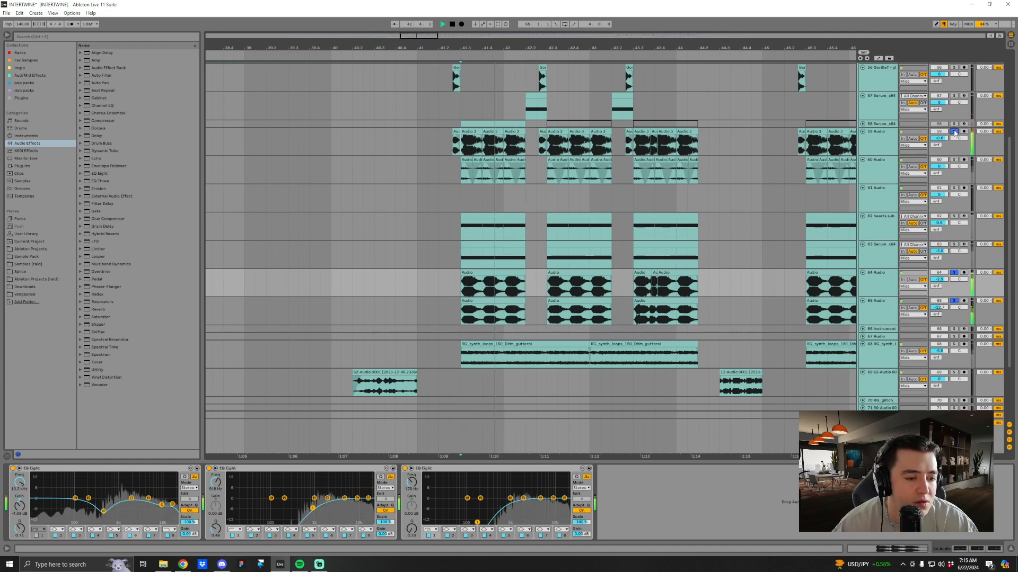
pyautogui.click(953, 161)
pyautogui.press('space')
pyautogui.moveTo(474, 48); pyautogui.dragTo(476, 109)
pyautogui.press('space')
pyautogui.scroll(1, 481, 215)
pyautogui.scroll(1, 509, 208)
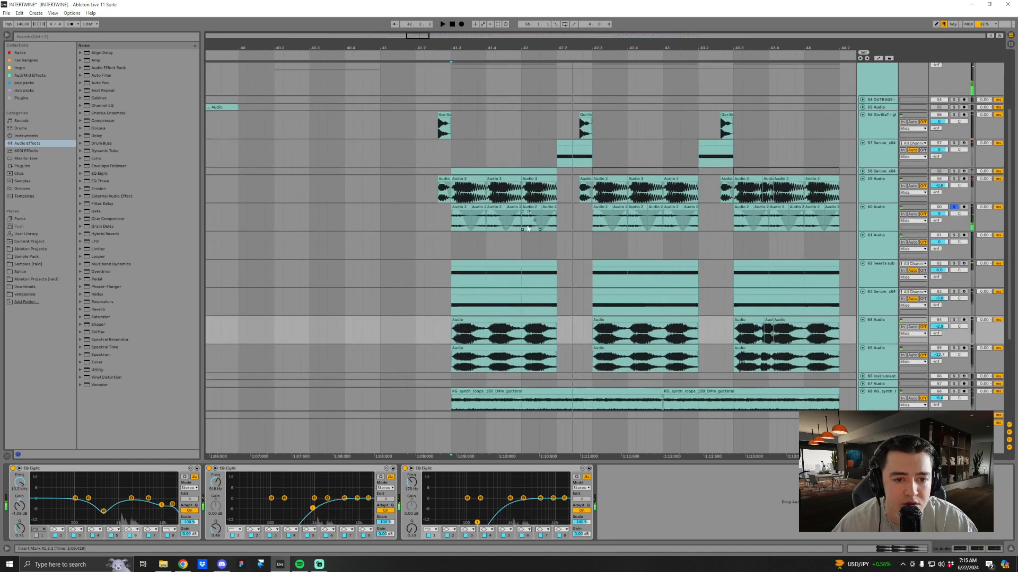
# Examine track 60's faded clips up close, select the opening sections on tracks 60 and 59, and play from 41.3.1.
pyautogui.click(528, 227)
pyautogui.moveTo(460, 48); pyautogui.dragTo(462, 69)
pyautogui.scroll(1, 464, 68)
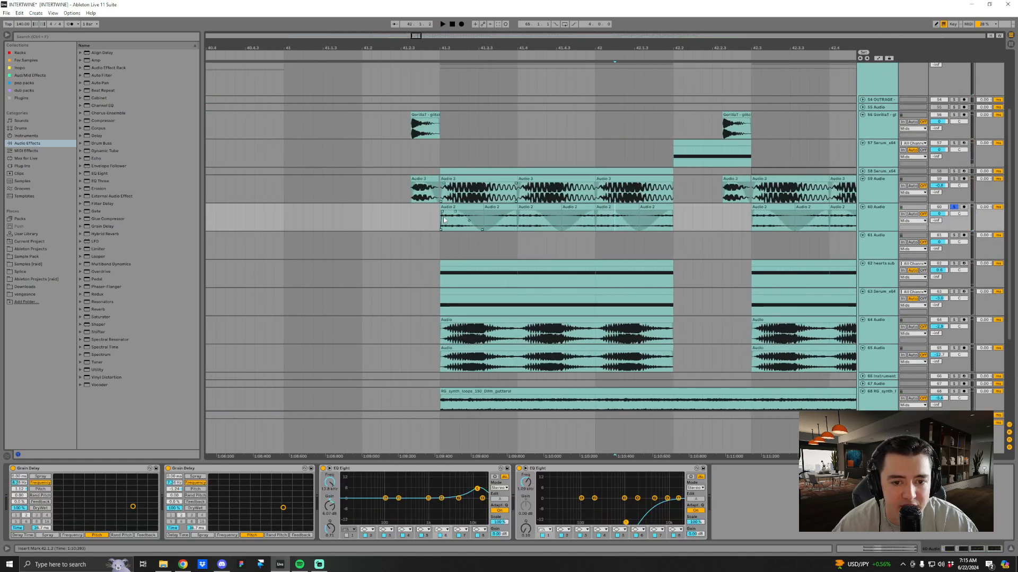
pyautogui.moveTo(445, 223); pyautogui.dragTo(484, 224)
pyautogui.moveTo(449, 195); pyautogui.dragTo(488, 196)
pyautogui.click(488, 196)
pyautogui.click(461, 222)
pyautogui.press('space')
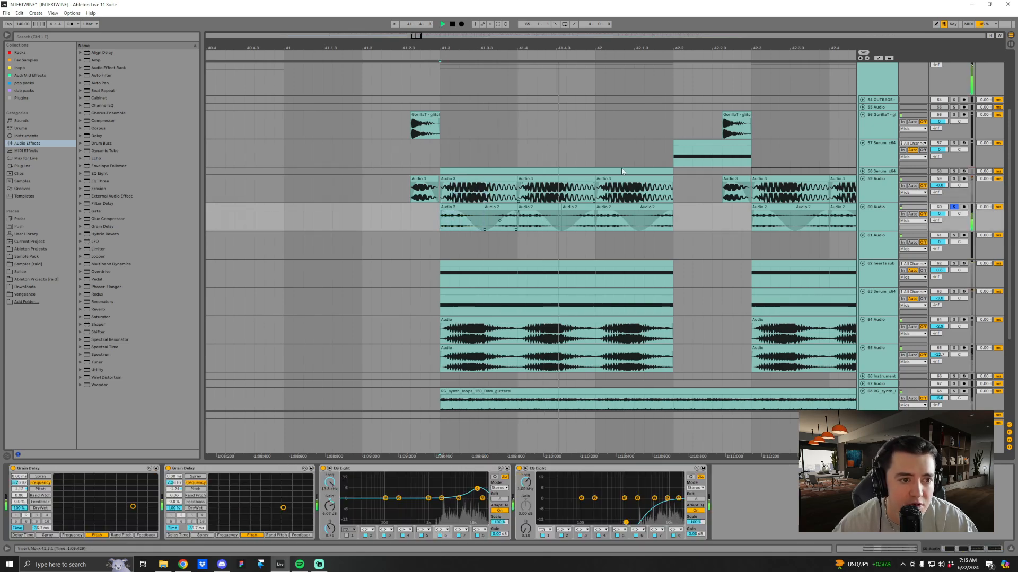
# Stop playback, solo the RG_synth loop track (68) and audition it from the start of its first drop clip.
pyautogui.press('space')
pyautogui.scroll(-3, 661, 220)
pyautogui.moveTo(805, 193); pyautogui.dragTo(805, 172)
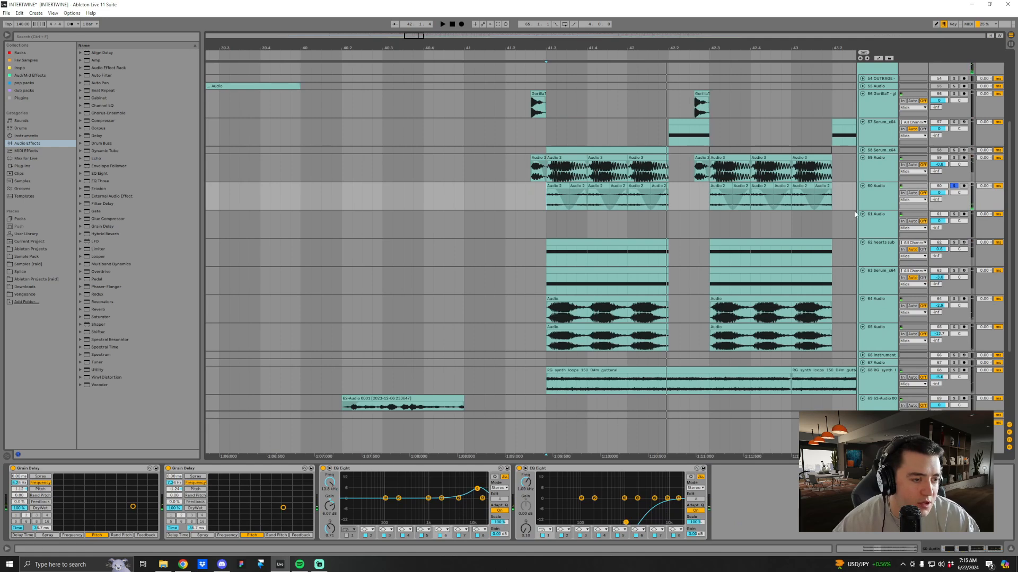
pyautogui.scroll(-3, 804, 173)
pyautogui.moveTo(704, 47); pyautogui.dragTo(623, 37)
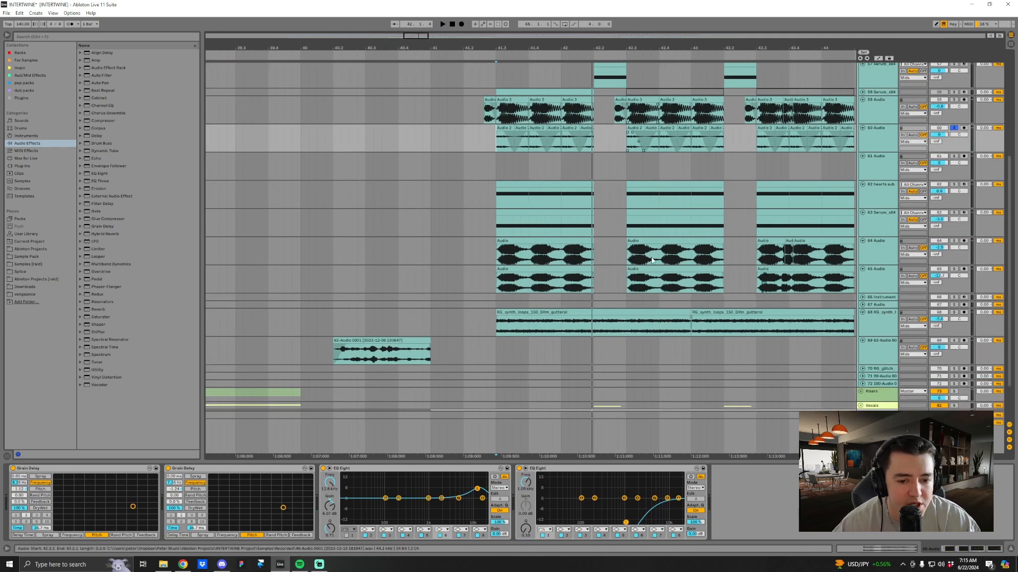
pyautogui.click(954, 312)
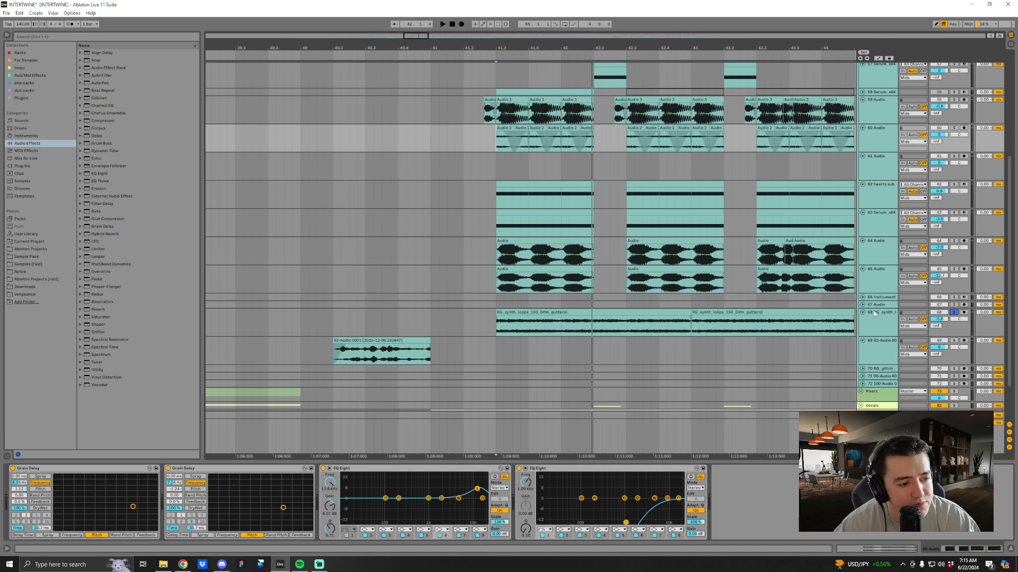
pyautogui.click(492, 323)
pyautogui.moveTo(656, 45); pyautogui.dragTo(598, 43)
pyautogui.scroll(3, 609, 218)
pyautogui.press('space')
pyautogui.press('space')
# Turn off the solo on the RG_synth track and briefly play the full mix from 41.1.1.
pyautogui.click(390, 375)
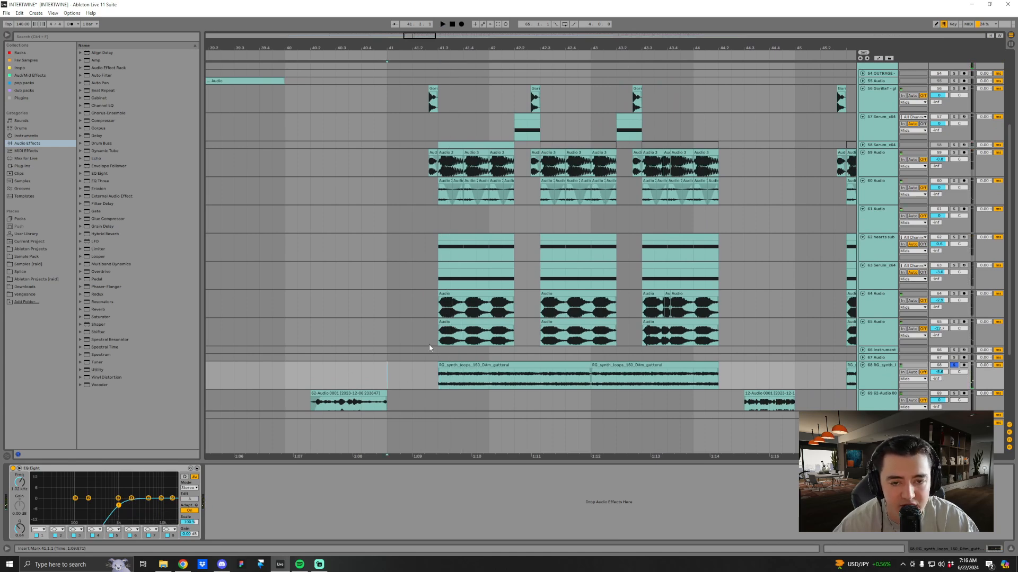
pyautogui.scroll(-1, 905, 318)
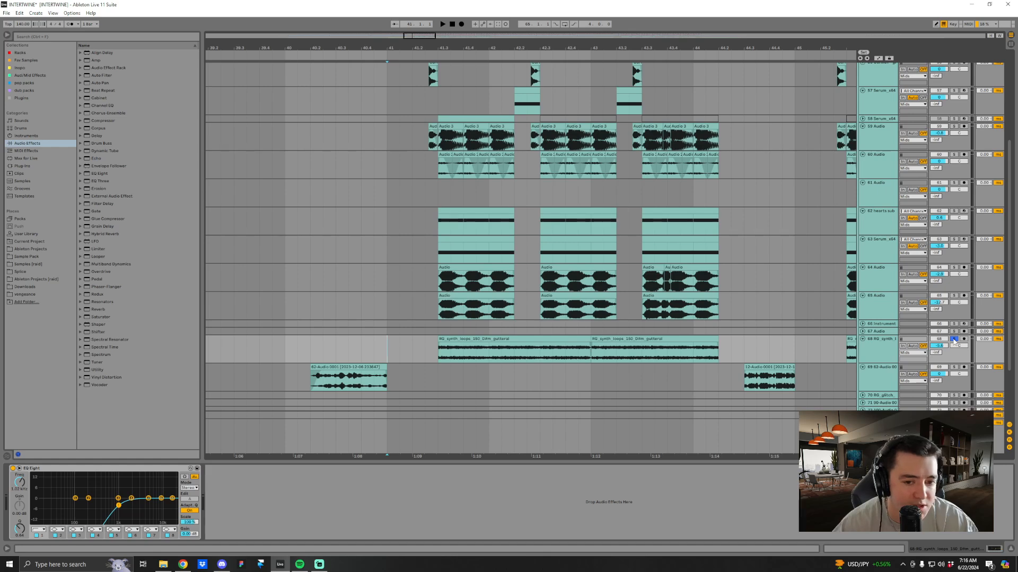
pyautogui.click(952, 339)
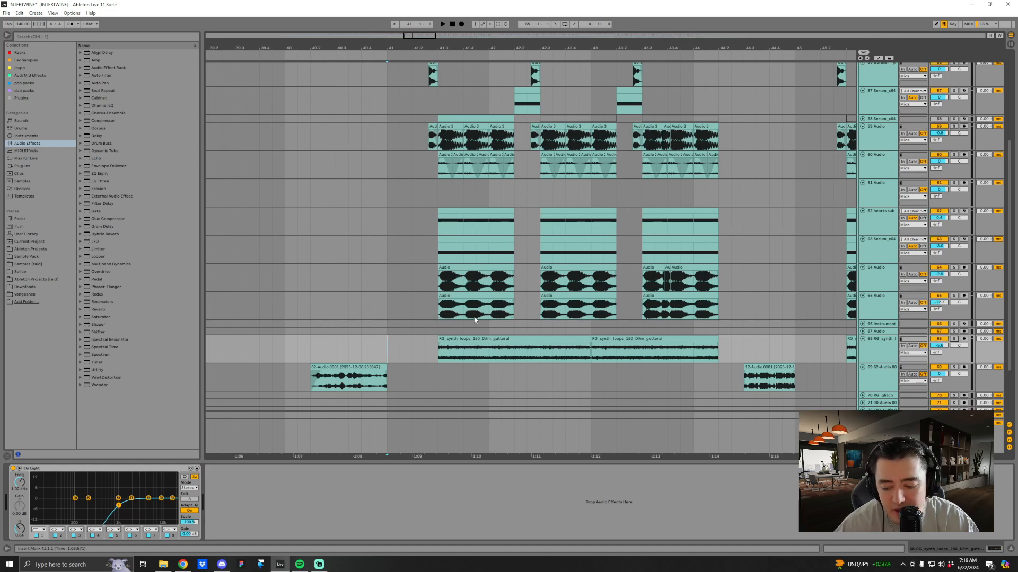
pyautogui.press('space')
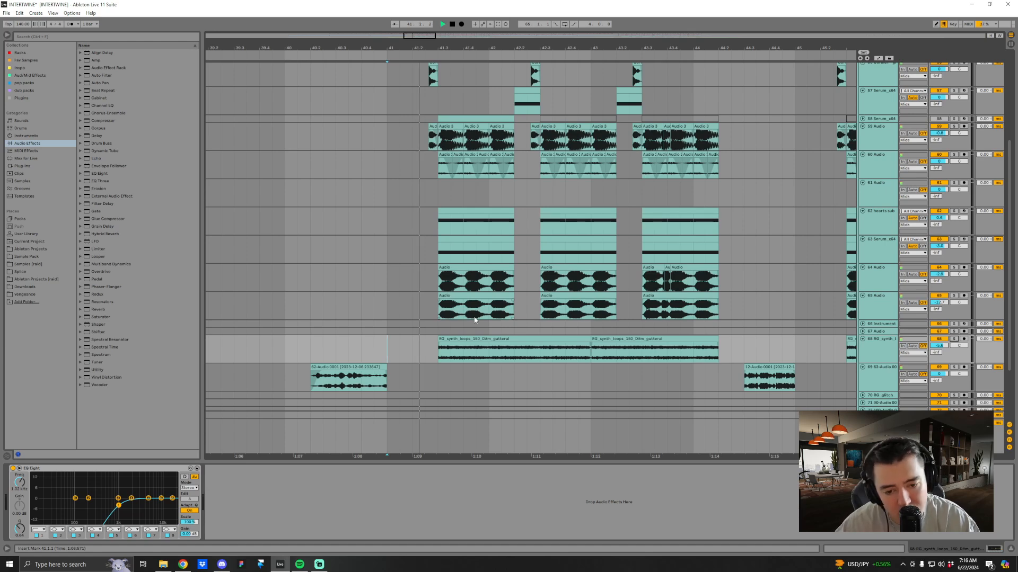
pyautogui.press('space')
# Audition the RG_synth loop within the full mix, playing from 41.2.1 and from 42.2.1.
pyautogui.click(412, 348)
pyautogui.moveTo(410, 349); pyautogui.dragTo(443, 351)
pyautogui.click(438, 355)
pyautogui.click(424, 356)
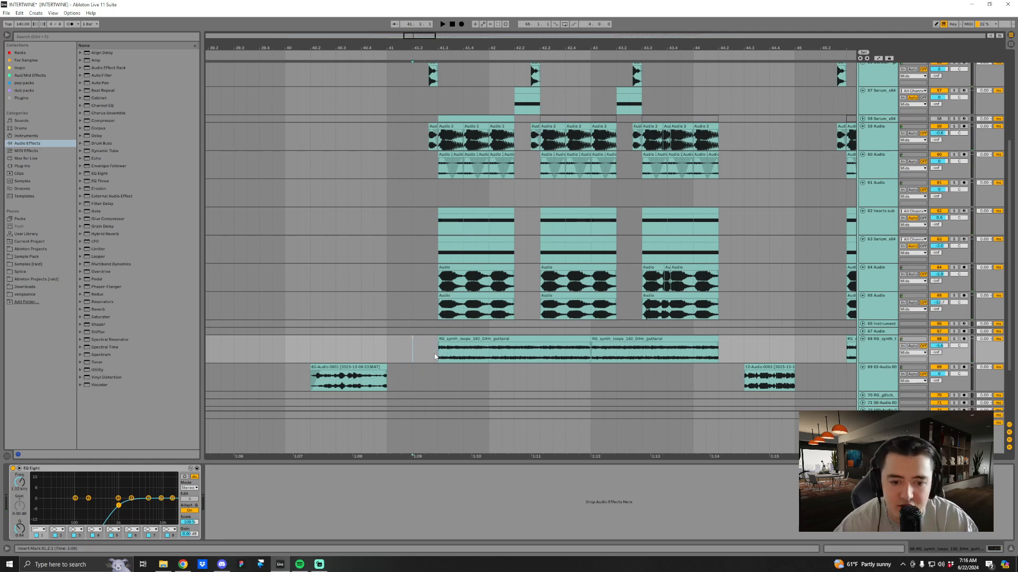
pyautogui.press('space')
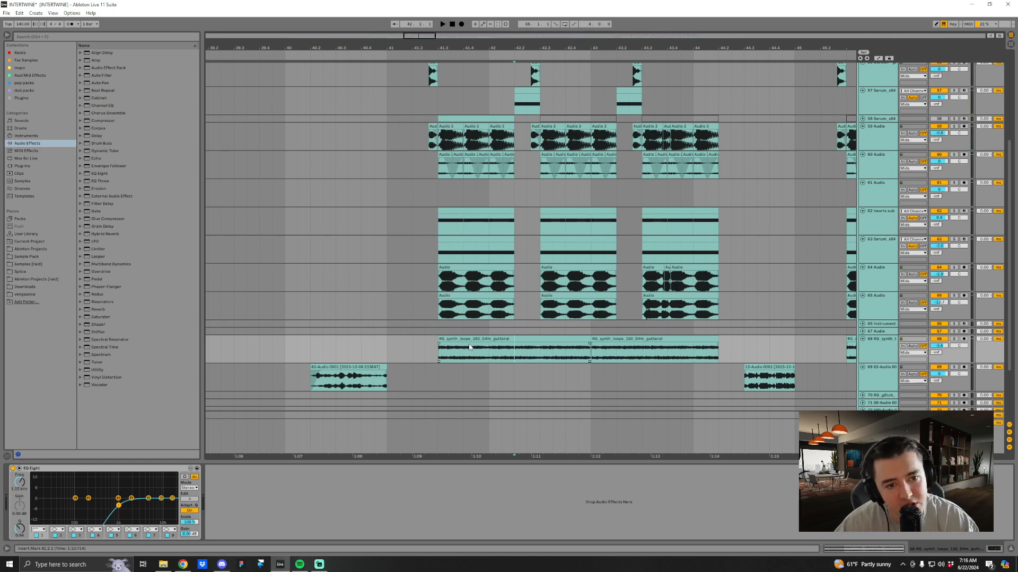
pyautogui.press('space')
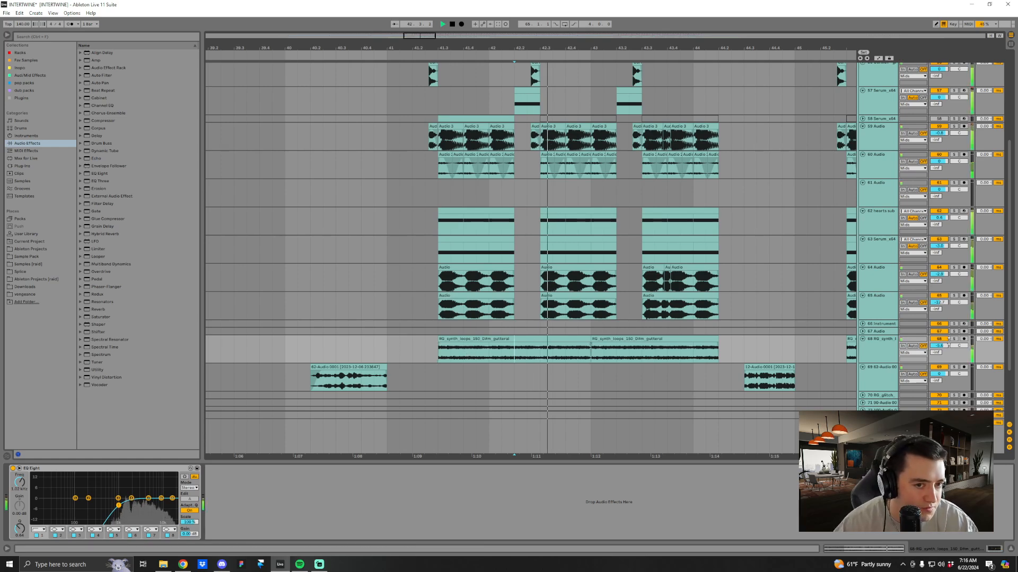
pyautogui.press('space')
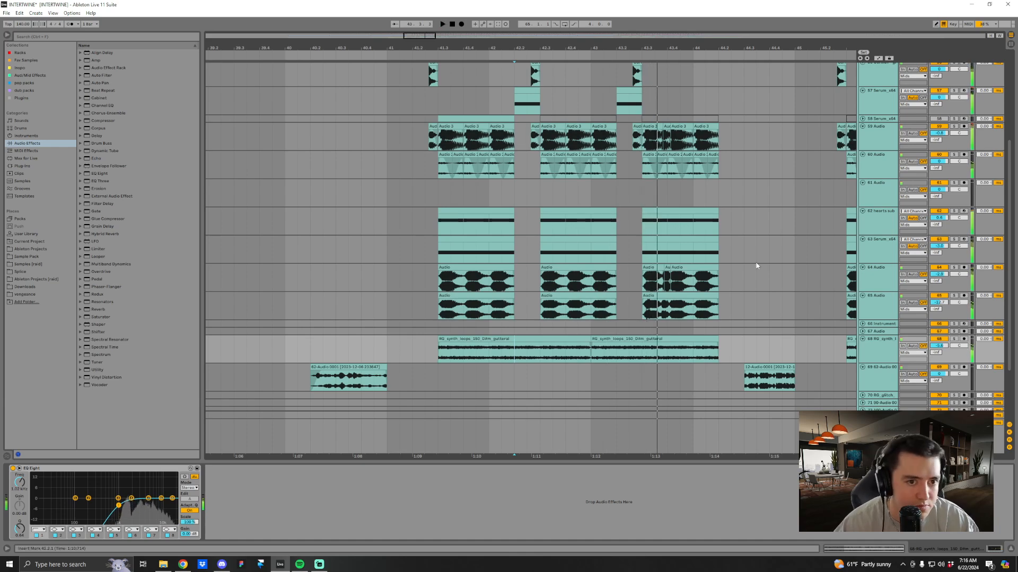
# Solo the Serum track (57) and audition it from the start of its first clip.
pyautogui.scroll(1, 515, 136)
pyautogui.click(516, 136)
pyautogui.click(953, 123)
pyautogui.press('space')
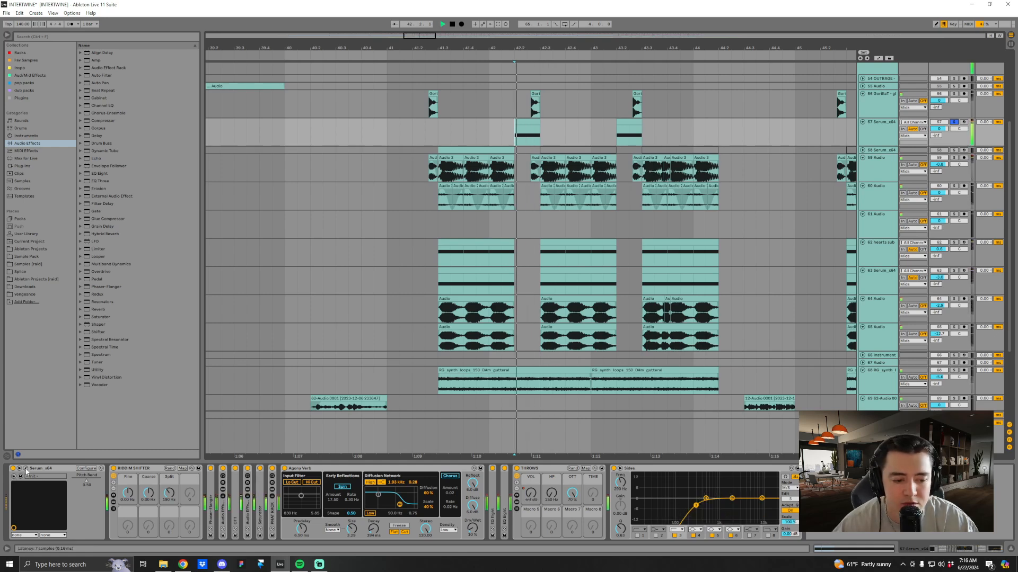
pyautogui.press('space')
pyautogui.press('space')
pyautogui.press('space')
# Open the Serum instrument on track 57, examine its oscillator and filter settings, and close it.
pyautogui.click(25, 469)
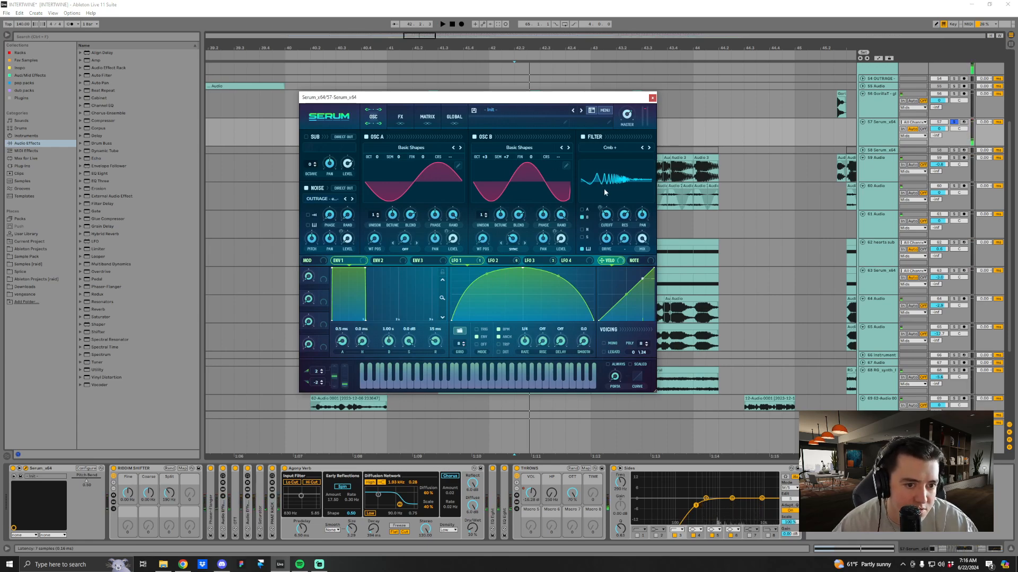
pyautogui.click(430, 124)
pyautogui.click(395, 125)
pyautogui.click(378, 125)
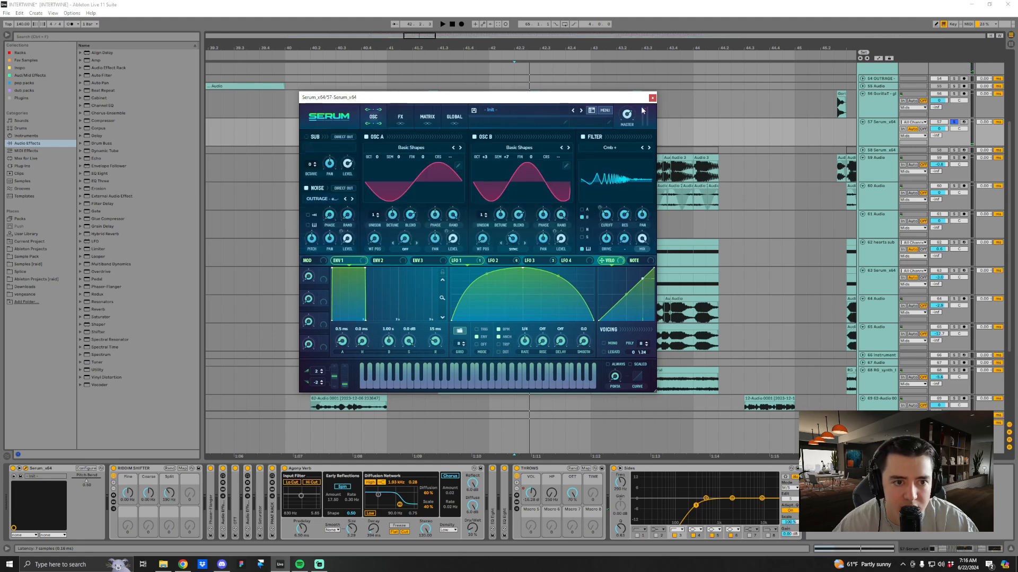
pyautogui.click(653, 98)
# Solo the GorillaT track (56) in the Mids group, and clear the solo.
pyautogui.scroll(1, 952, 136)
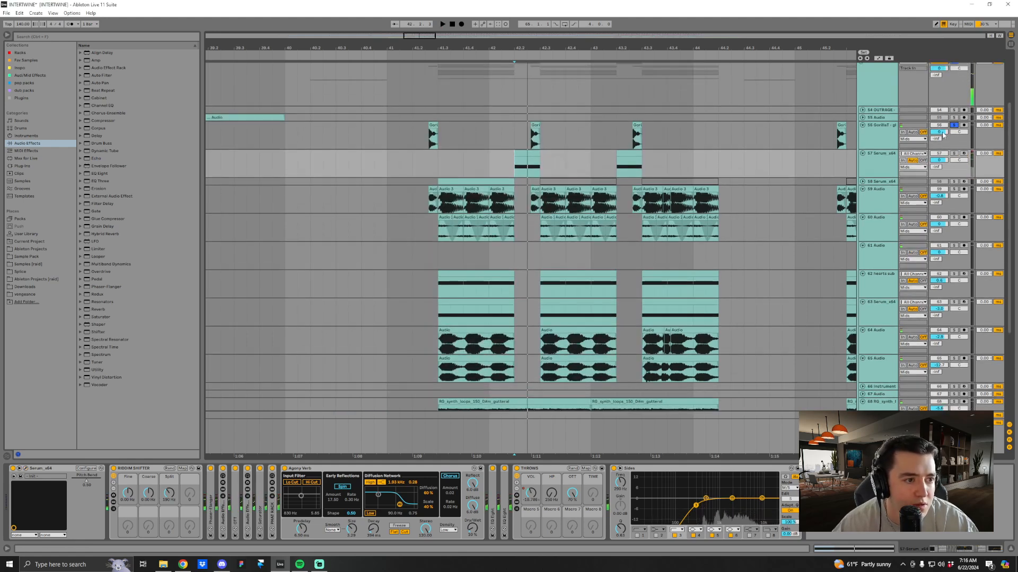
pyautogui.moveTo(424, 47); pyautogui.dragTo(424, 56)
pyautogui.scroll(3, 870, 194)
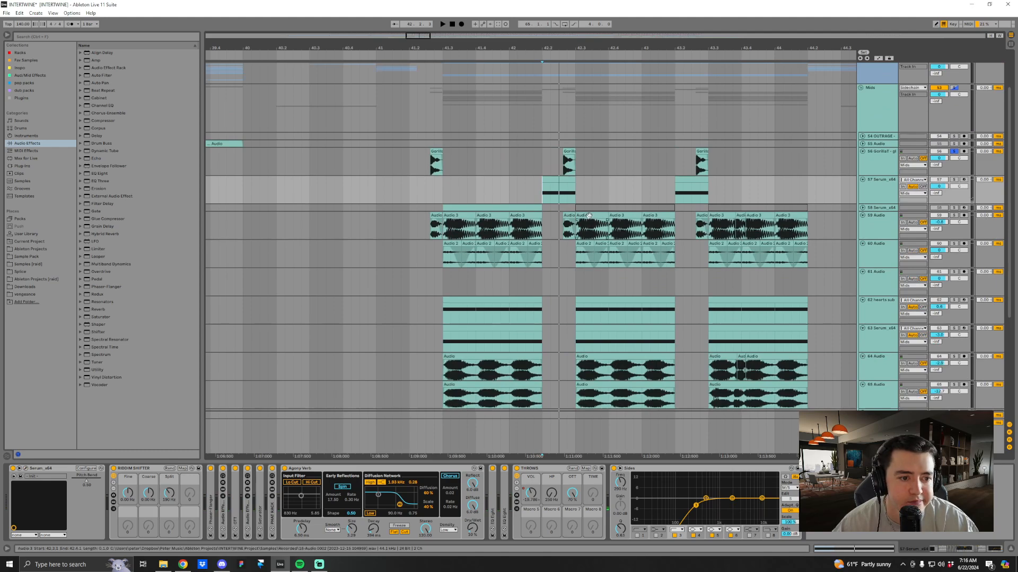
pyautogui.click(872, 207)
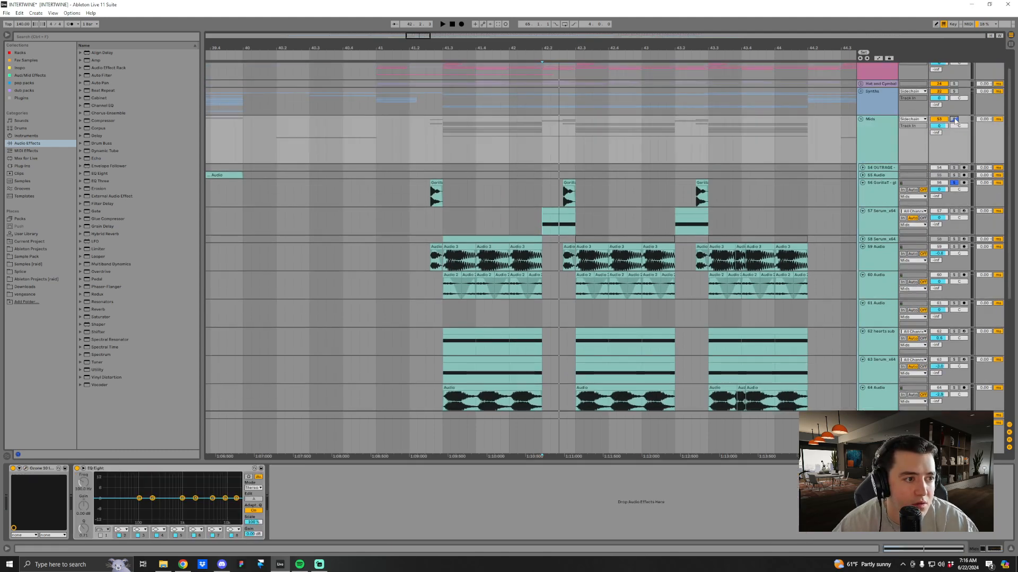
# Solo the RG_synth track again, play its loop from the first drop clip, and review its clips across the drop.
pyautogui.scroll(-5, 1007, 240)
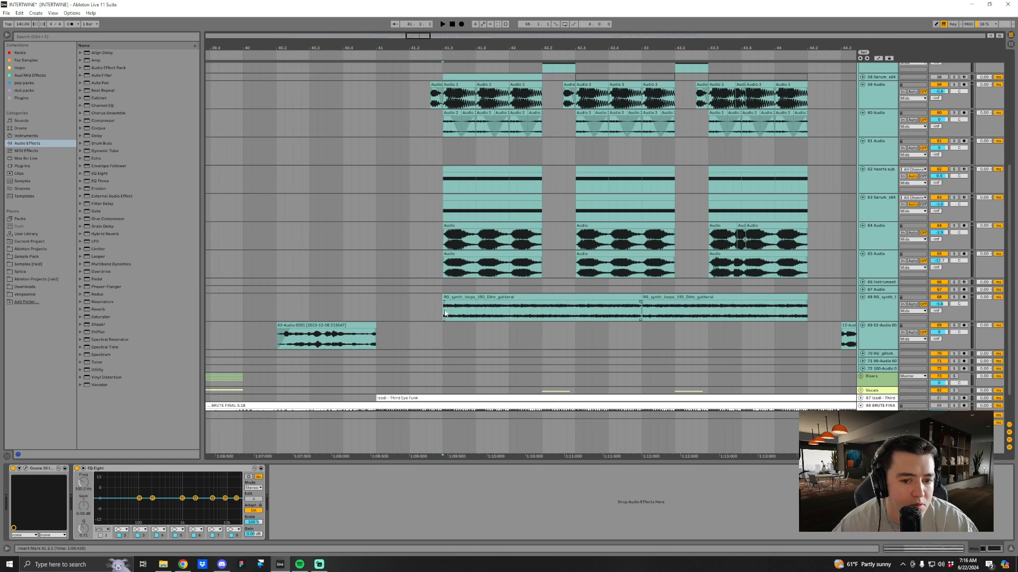
pyautogui.click(953, 301)
pyautogui.press('space')
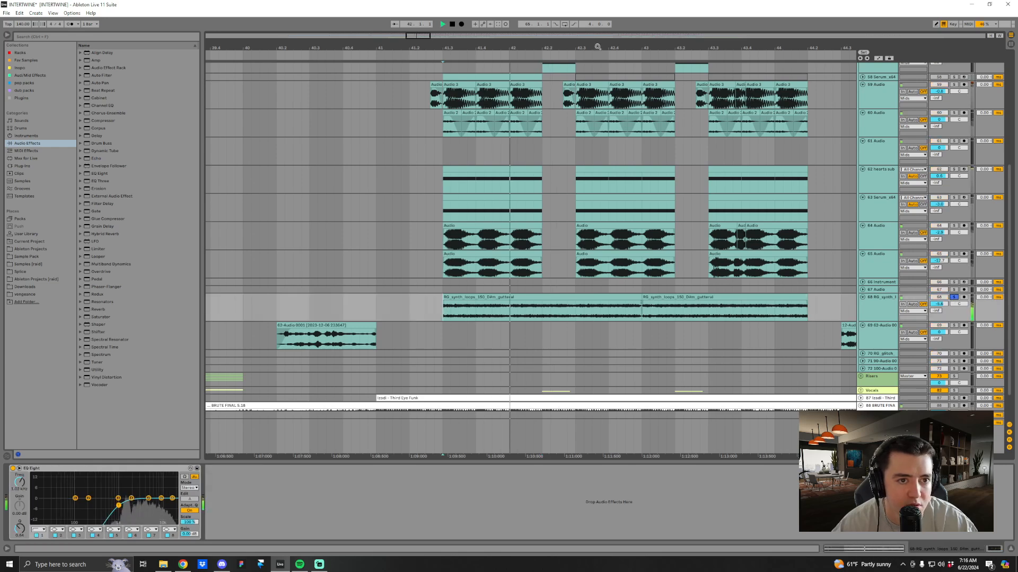
pyautogui.moveTo(597, 47); pyautogui.dragTo(551, 43)
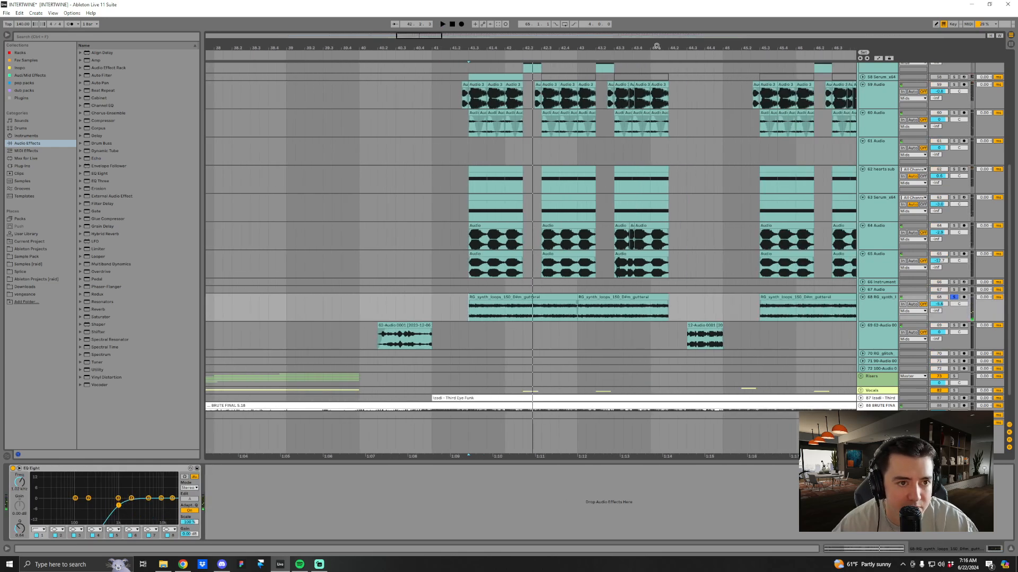
pyautogui.moveTo(657, 46); pyautogui.dragTo(608, 40)
pyautogui.hscroll(2, 589, 324)
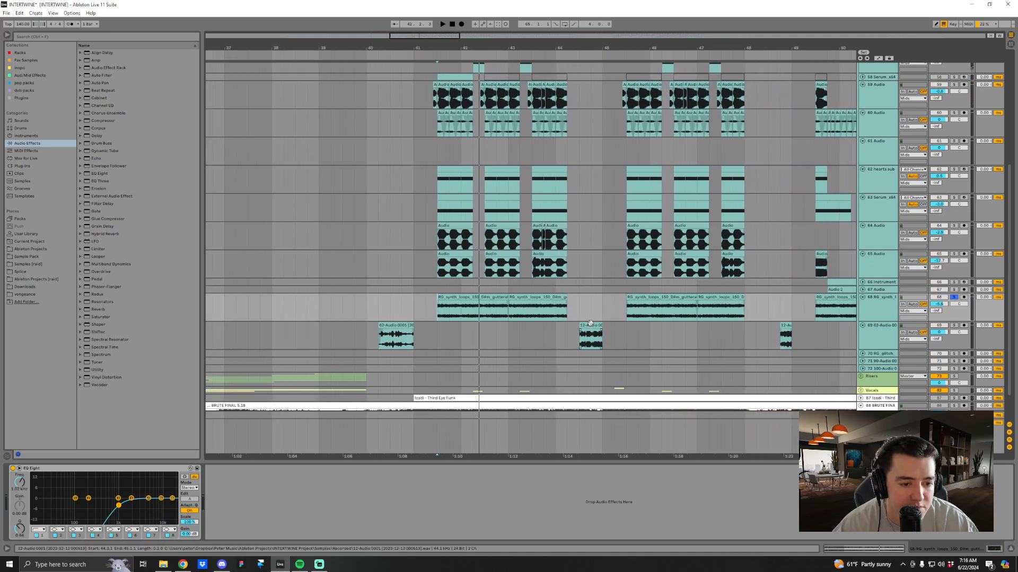
pyautogui.press('space')
# Fold the RG_synth track and select the audio track below it, just before its first clip.
pyautogui.moveTo(705, 46); pyautogui.dragTo(671, 46)
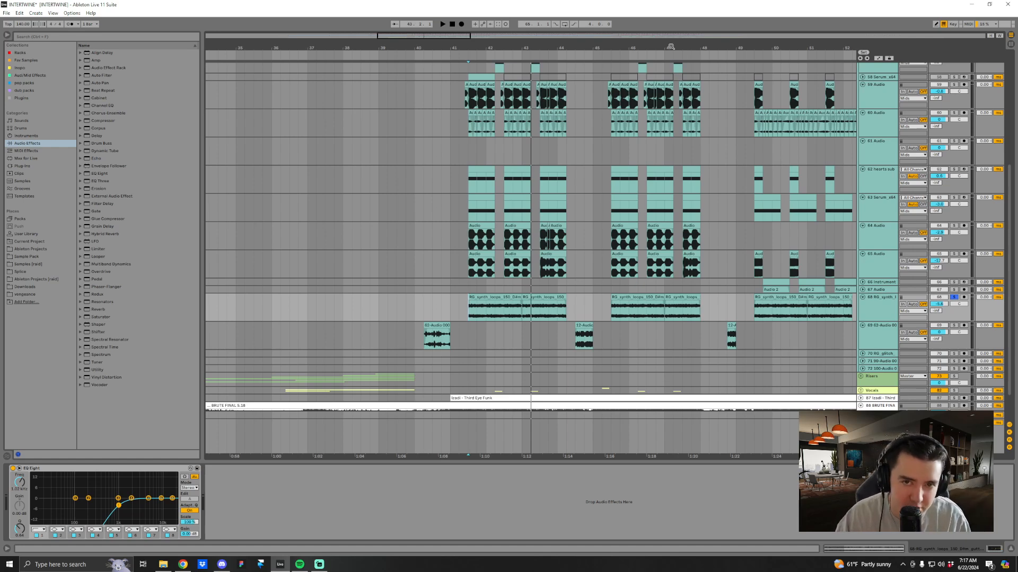
pyautogui.click(488, 48)
pyautogui.moveTo(477, 44); pyautogui.dragTo(478, 72)
pyautogui.scroll(1, 635, 313)
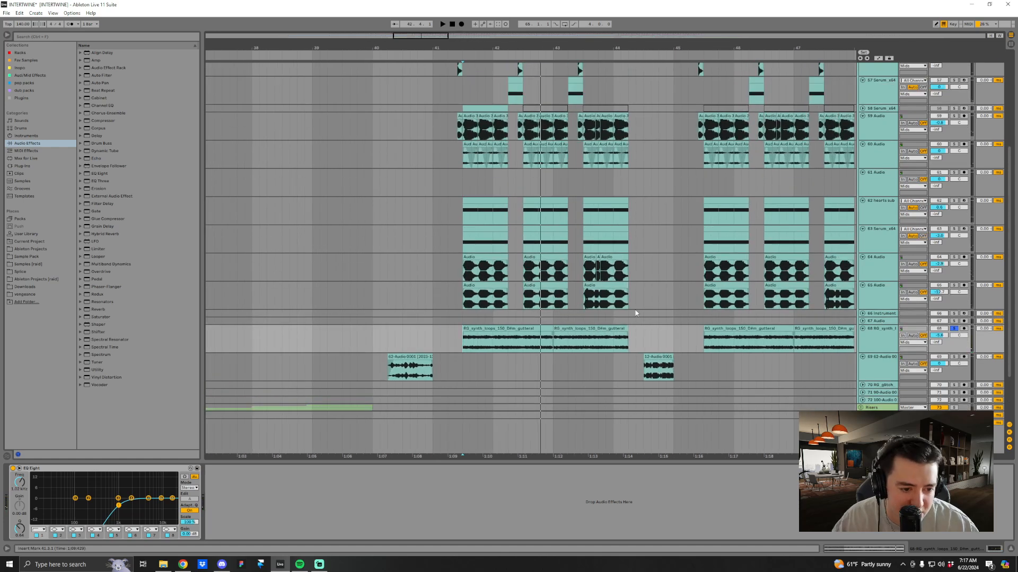
pyautogui.click(863, 329)
pyautogui.click(863, 336)
pyautogui.click(862, 336)
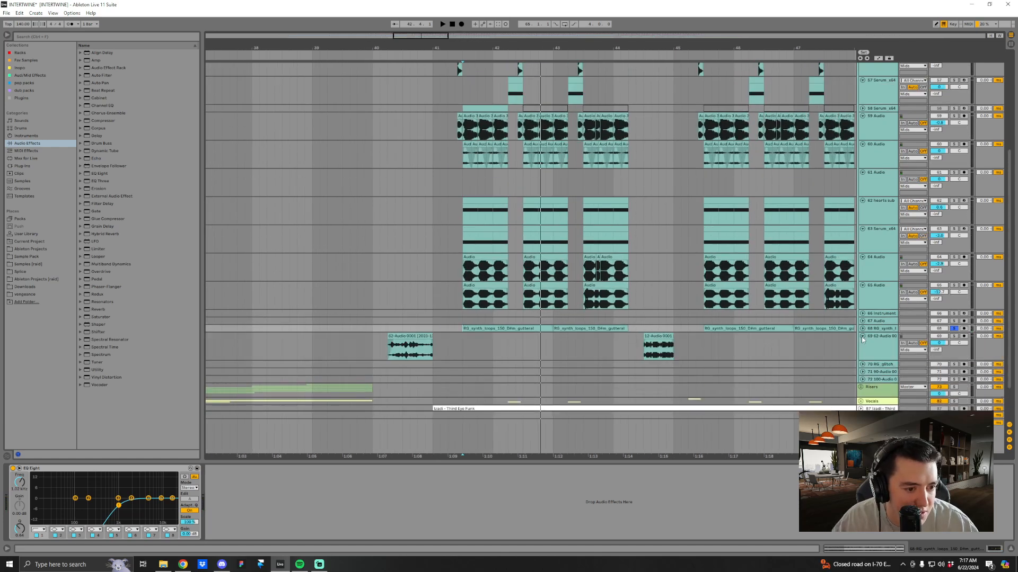
pyautogui.click(375, 347)
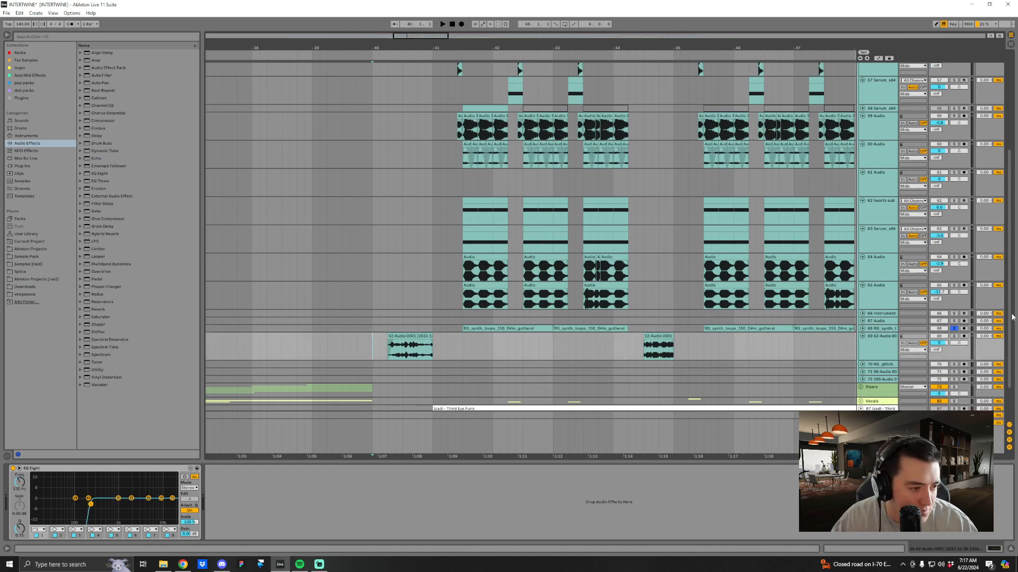
# Solo the whole Mids group, open its Ozone Imager and play from the start of the drop.
pyautogui.scroll(5, 860, 194)
pyautogui.click(934, 160)
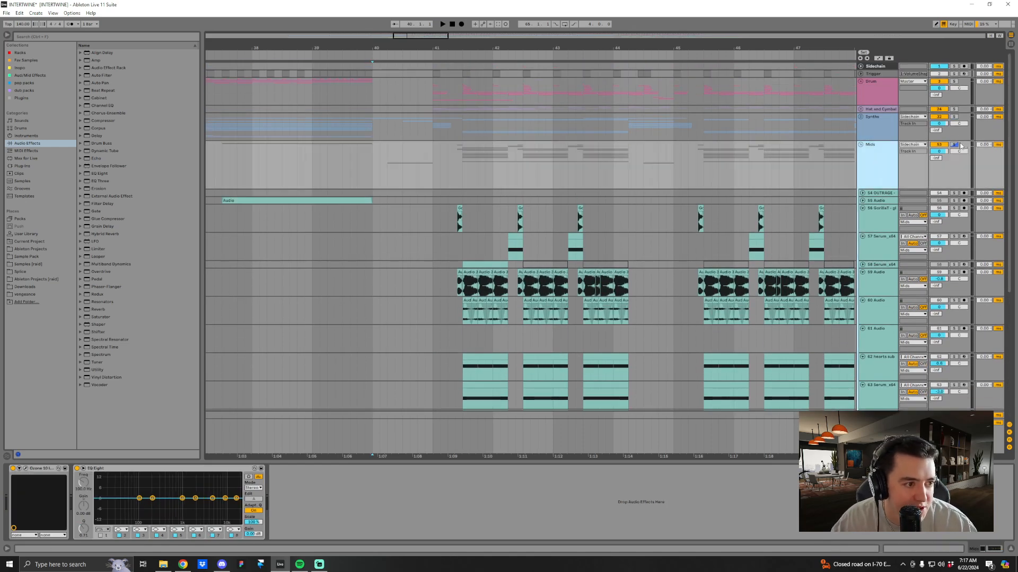
pyautogui.click(953, 144)
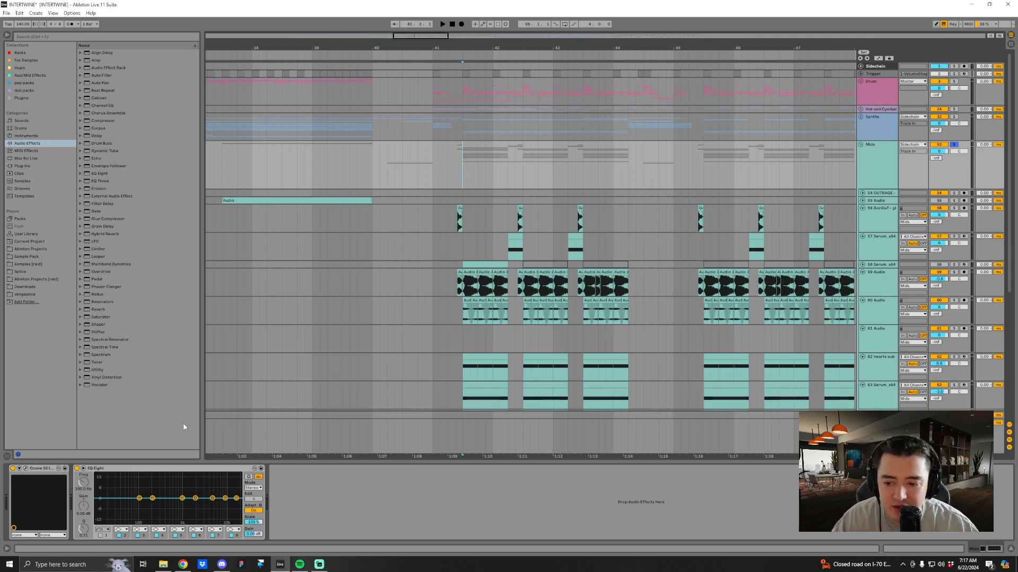
pyautogui.moveTo(496, 225); pyautogui.dragTo(590, 227)
pyautogui.press('space')
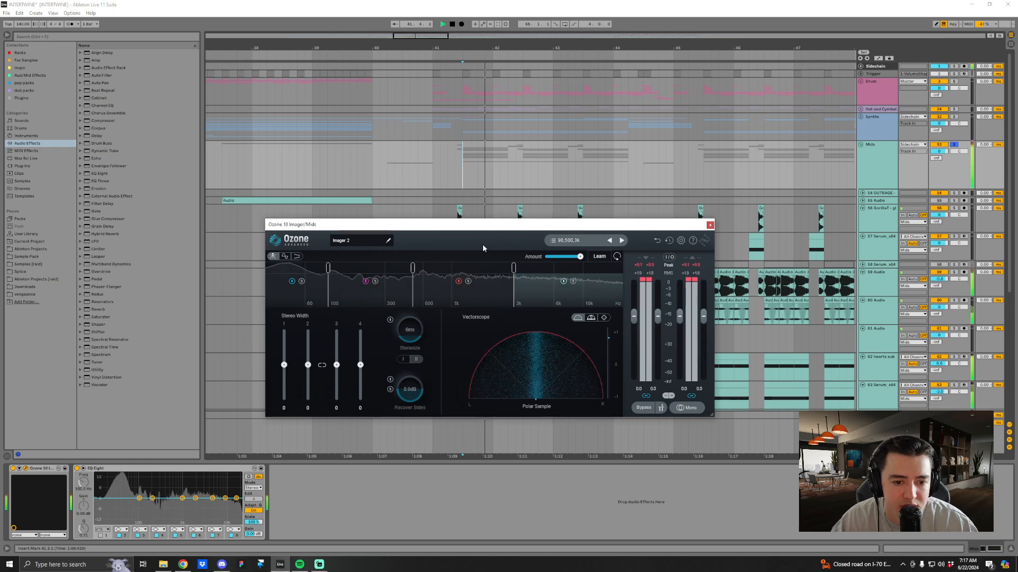
# Play the soloed Mids group repeatedly from the drop and examine its stereo spread in the Imager's vectorscope.
pyautogui.click(463, 171)
pyautogui.press('space')
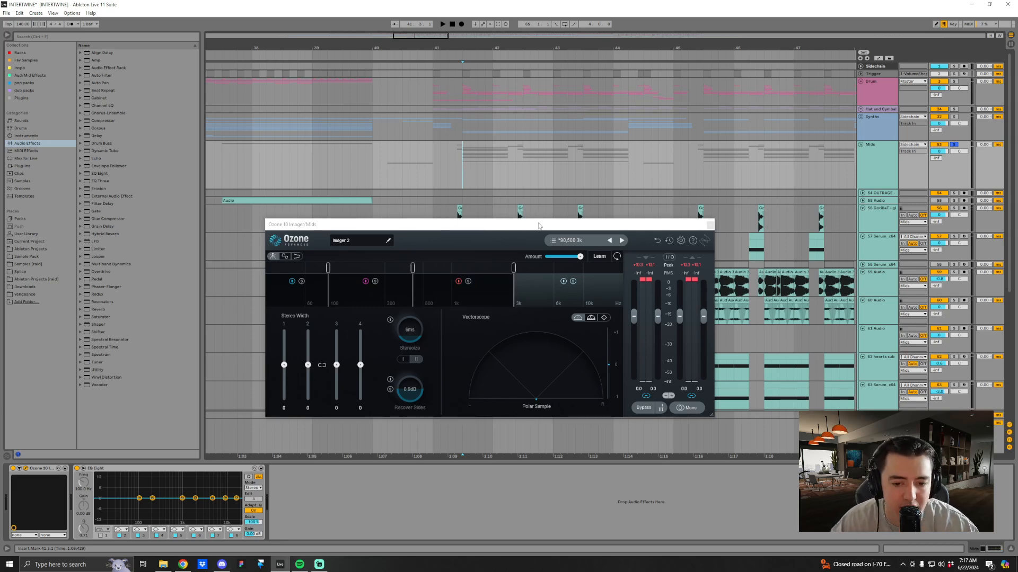
pyautogui.press('space')
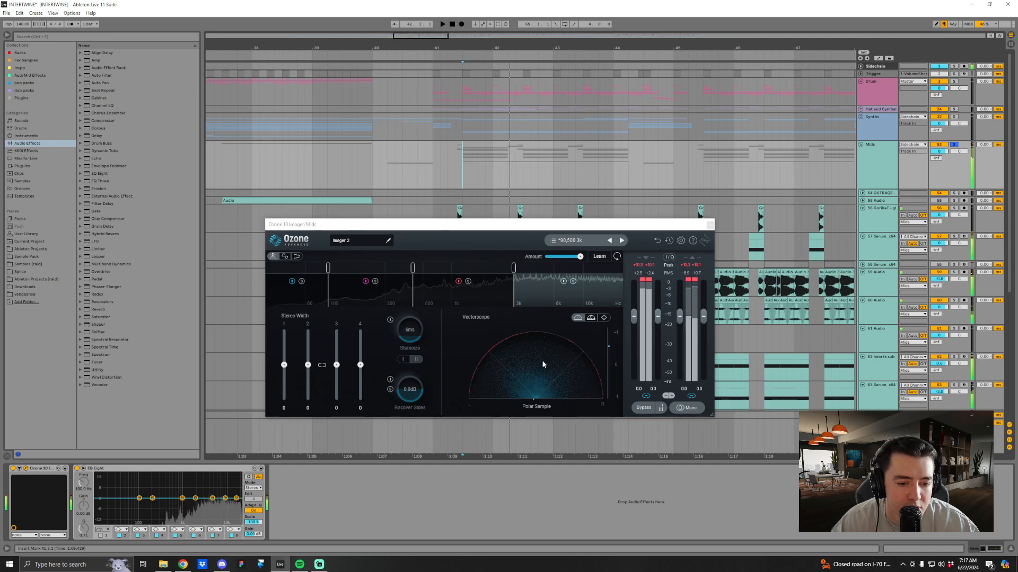
pyautogui.press('space')
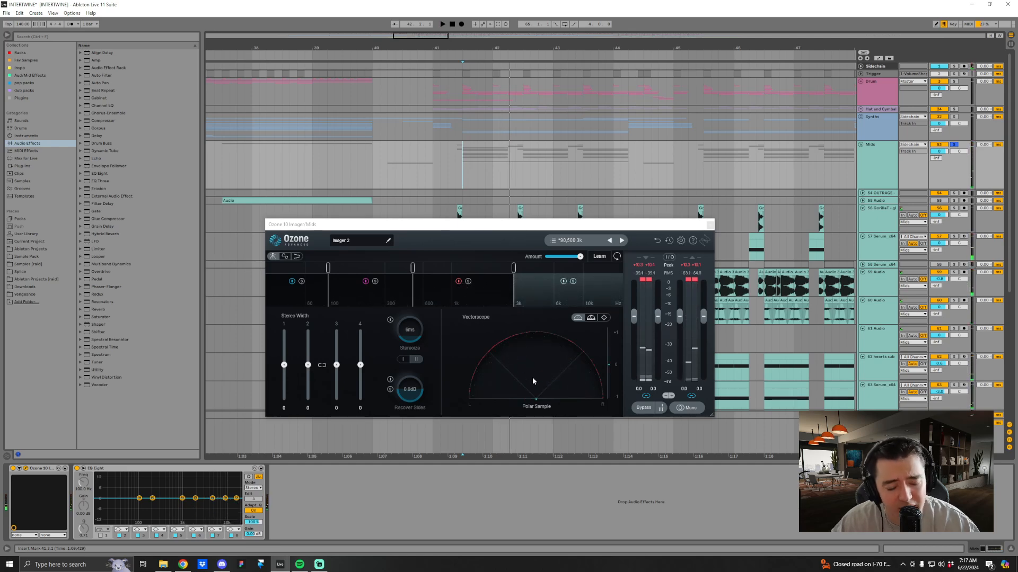
pyautogui.press('space')
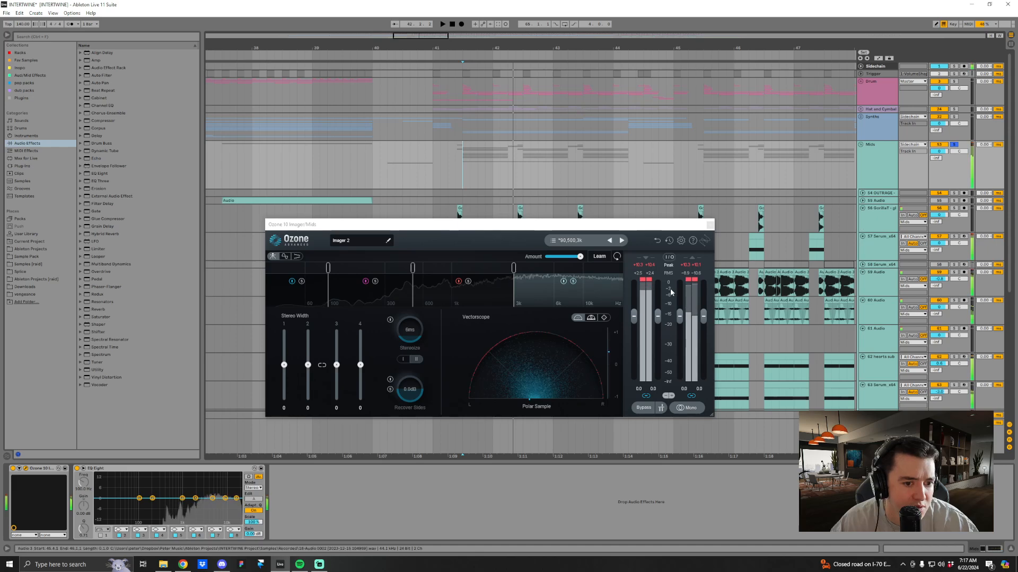
pyautogui.press('space')
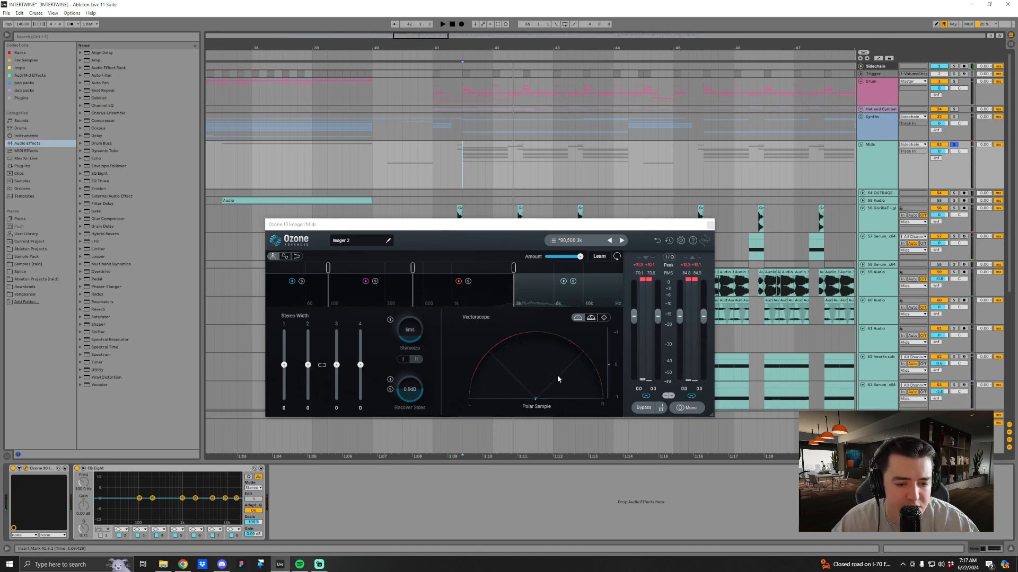
pyautogui.press('space')
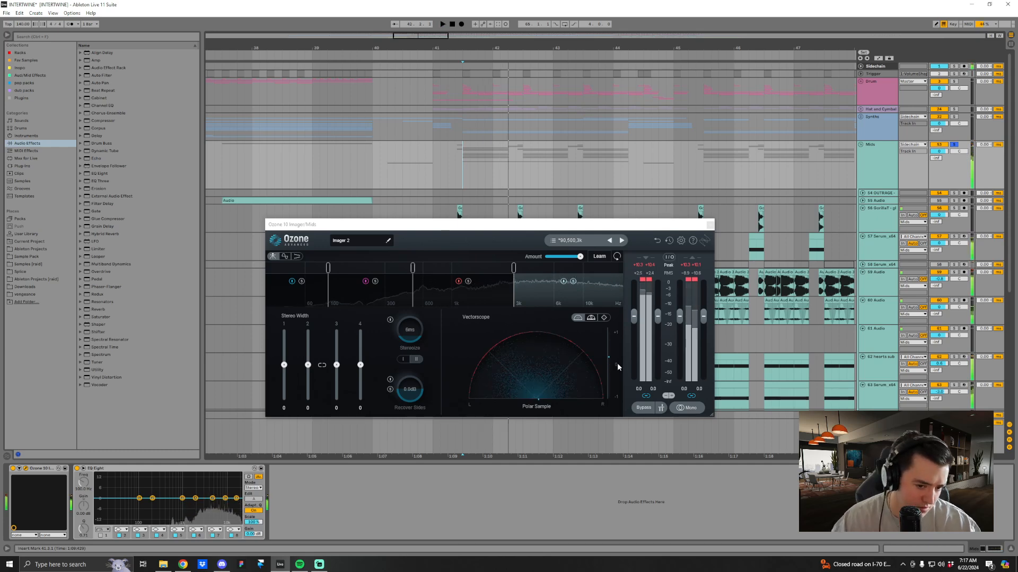
pyautogui.press('space')
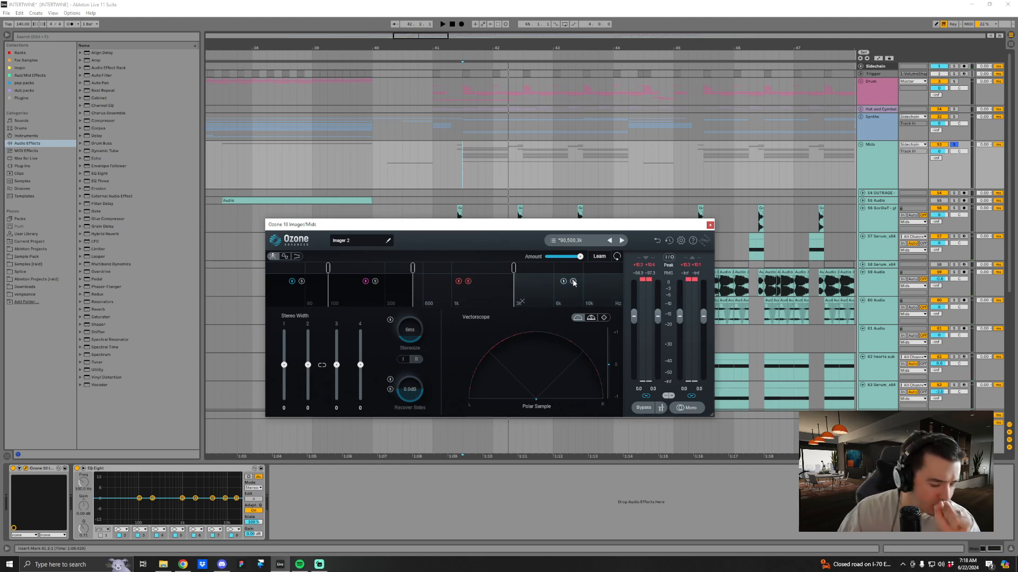
# Replay the soloed Mids group from the drop and compare the stereo image of individual Imager frequency bands in the vectorscope.
pyautogui.press('space')
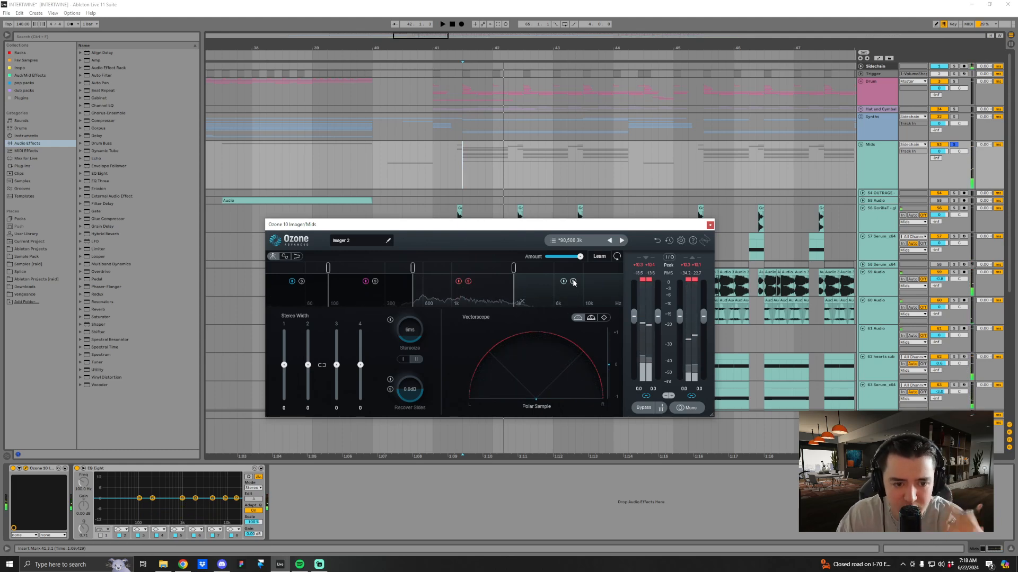
pyautogui.press('space')
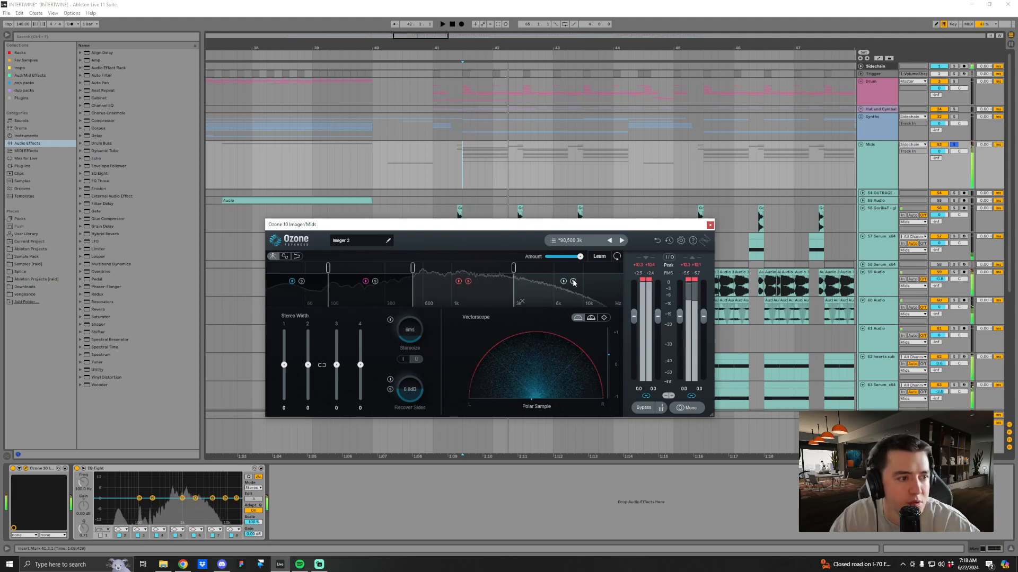
pyautogui.press('space')
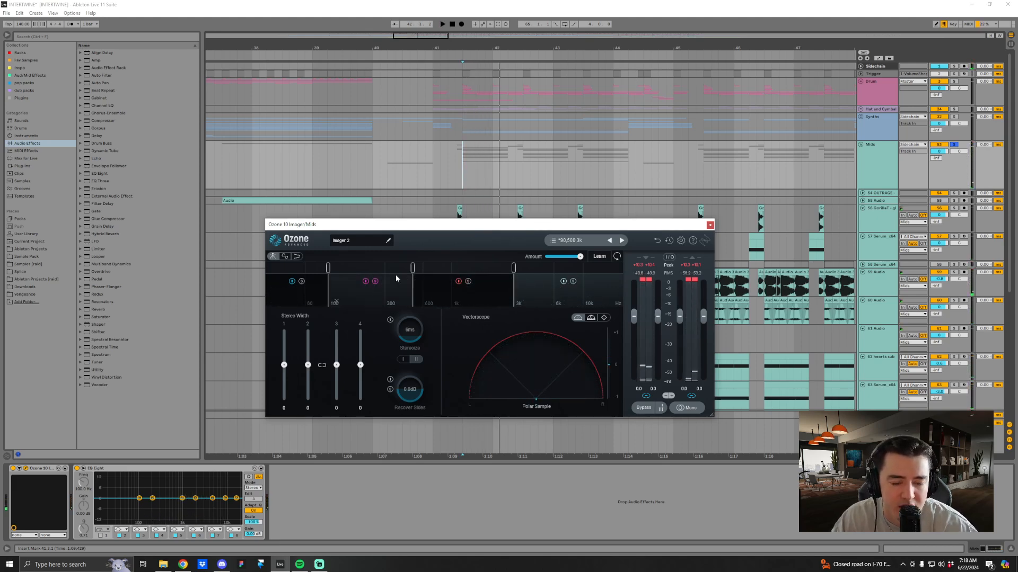
pyautogui.press('space')
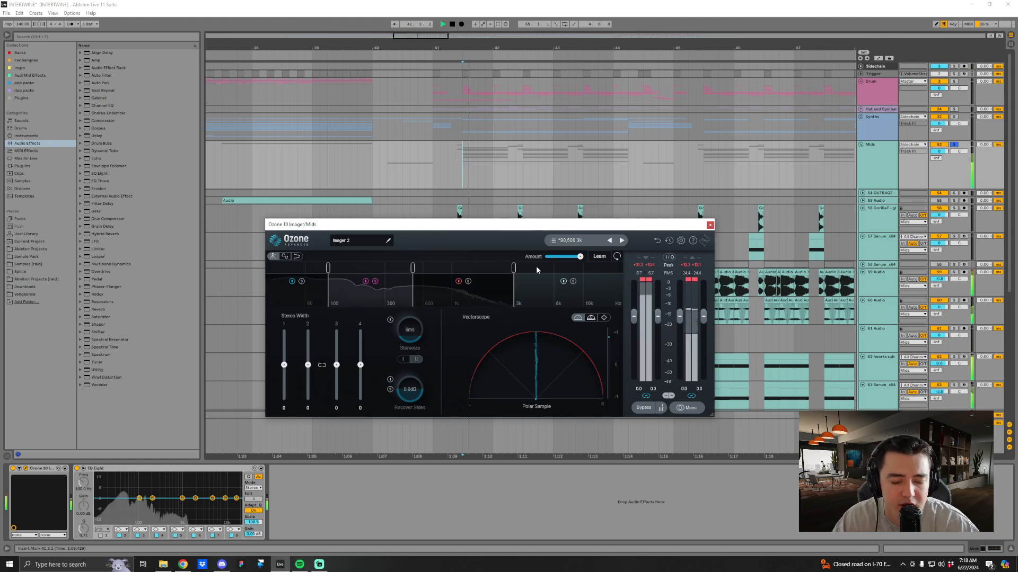
pyautogui.press('space')
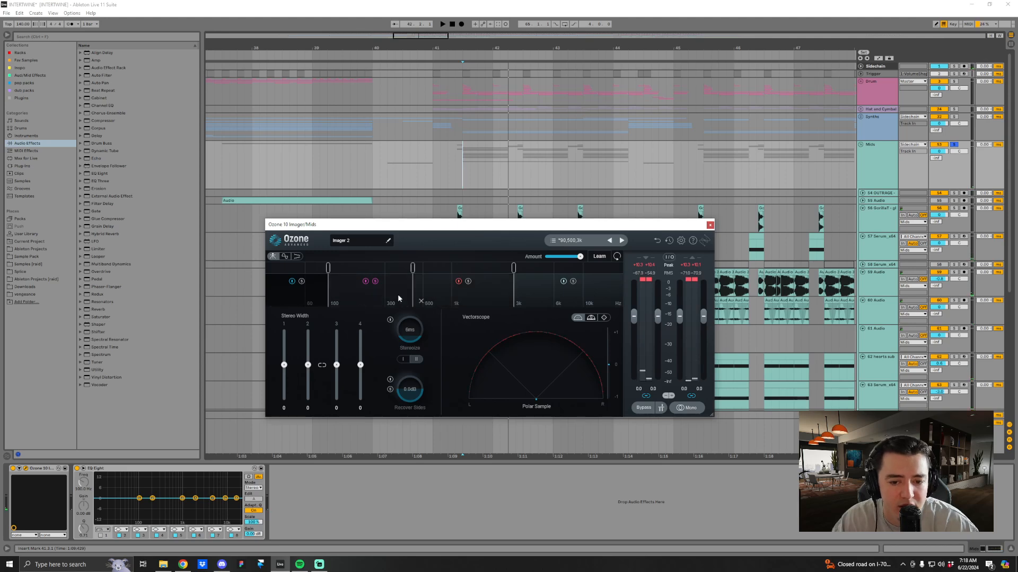
pyautogui.press('space')
# Try the Imager's second crossover at 294 Hz while replaying the Mids group, and return it to 500 Hz.
pyautogui.moveTo(328, 268)
pyautogui.mouseDown()
pyautogui.moveTo(358, 267)
pyautogui.moveTo(330, 269)
pyautogui.mouseUp()
pyautogui.press('space')
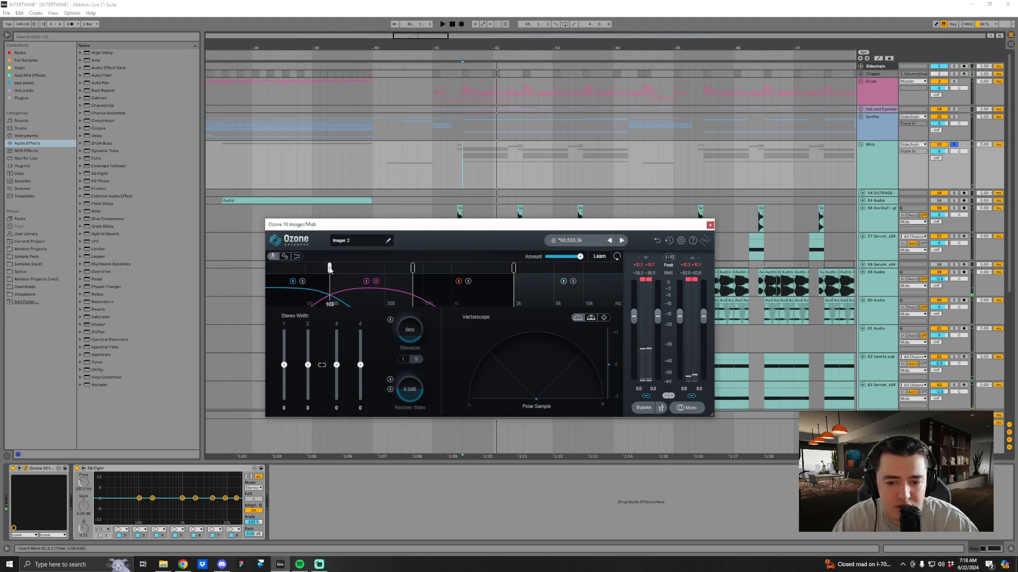
pyautogui.press('space')
pyautogui.moveTo(413, 267); pyautogui.dragTo(384, 275)
pyautogui.press('space')
pyautogui.press('space')
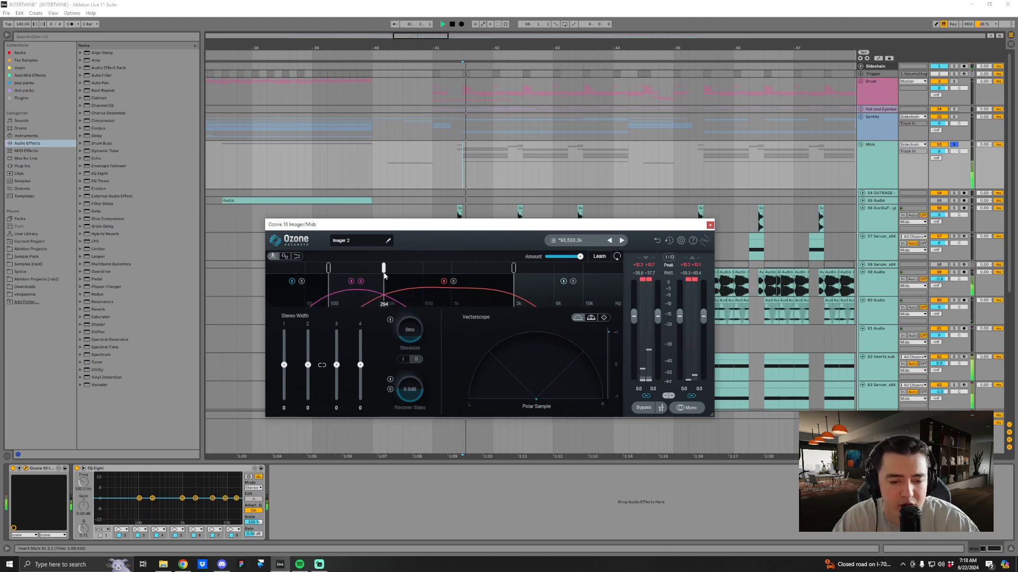
pyautogui.press('space')
pyautogui.moveTo(383, 275); pyautogui.dragTo(413, 273)
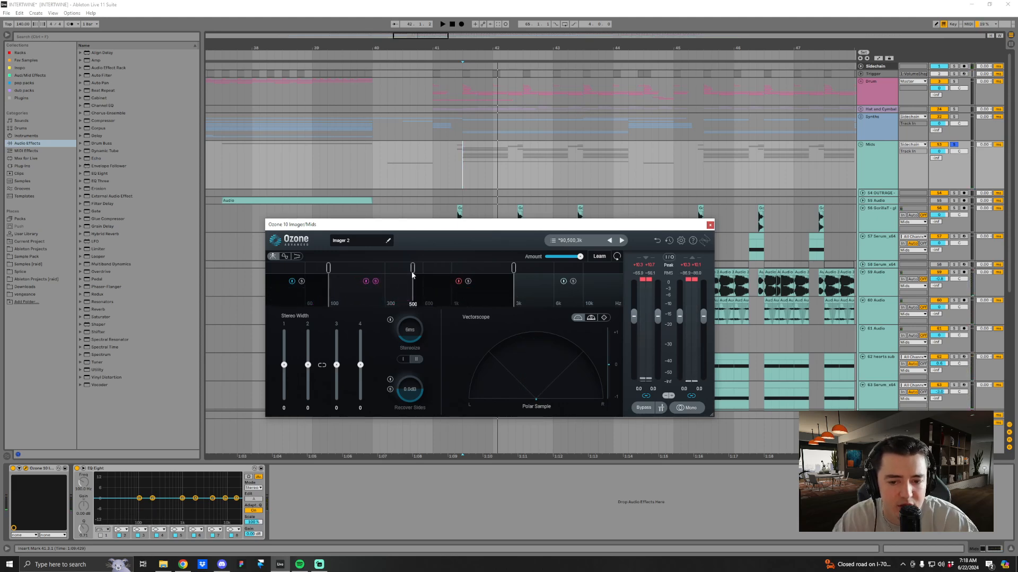
pyautogui.press('space')
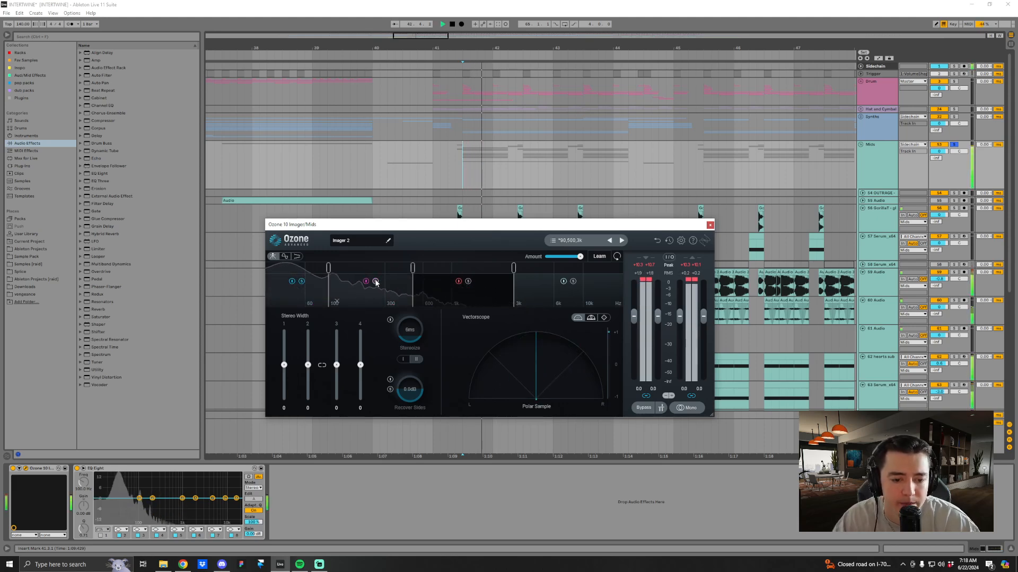
# Close the Imager and inspect the hearts sub track's Serum patch during brief playback, closing it when done.
pyautogui.click(710, 225)
pyautogui.scroll(-2, 848, 292)
pyautogui.click(874, 342)
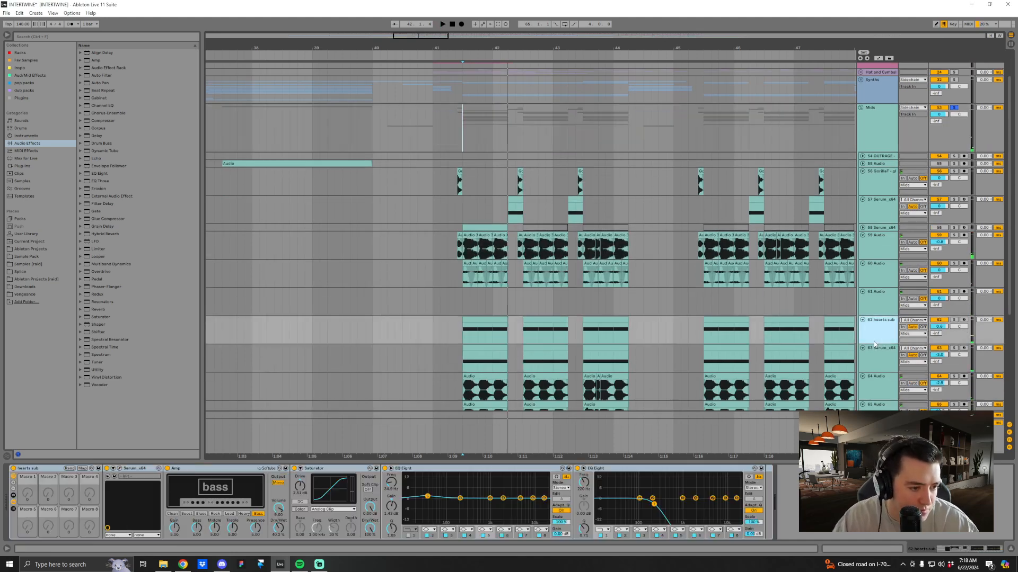
pyautogui.click(119, 469)
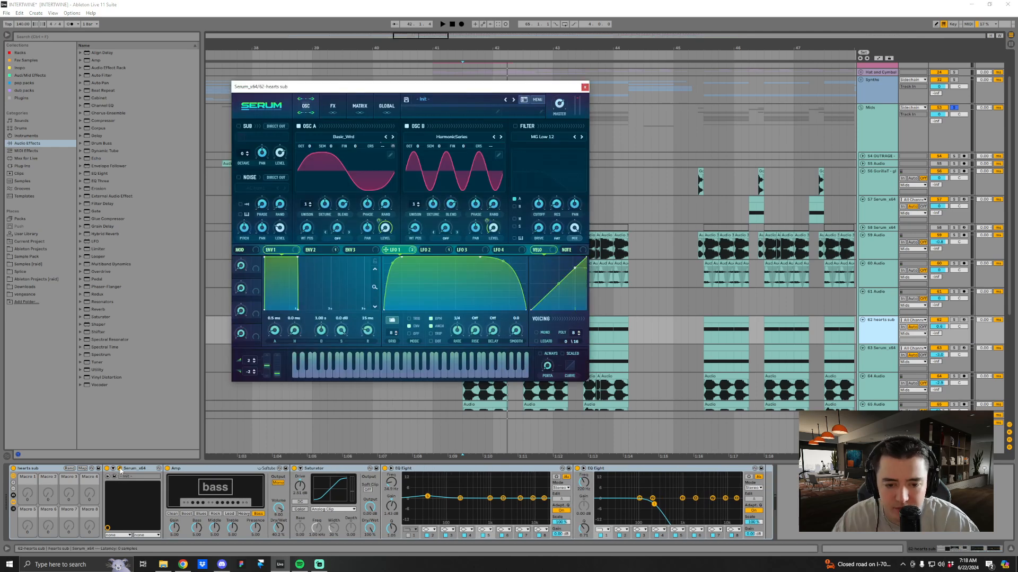
pyautogui.press('space')
pyautogui.press('space')
pyautogui.click(119, 469)
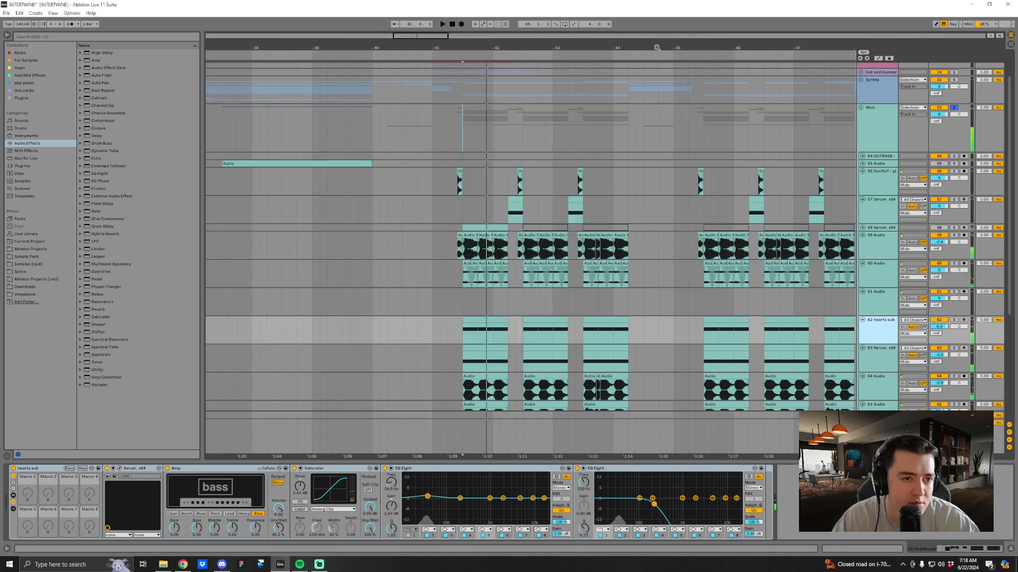
# Fold the three audio tracks 59 to 61 inside the Mids group.
pyautogui.moveTo(657, 47); pyautogui.dragTo(648, 37)
pyautogui.click(883, 307)
pyautogui.click(882, 253)
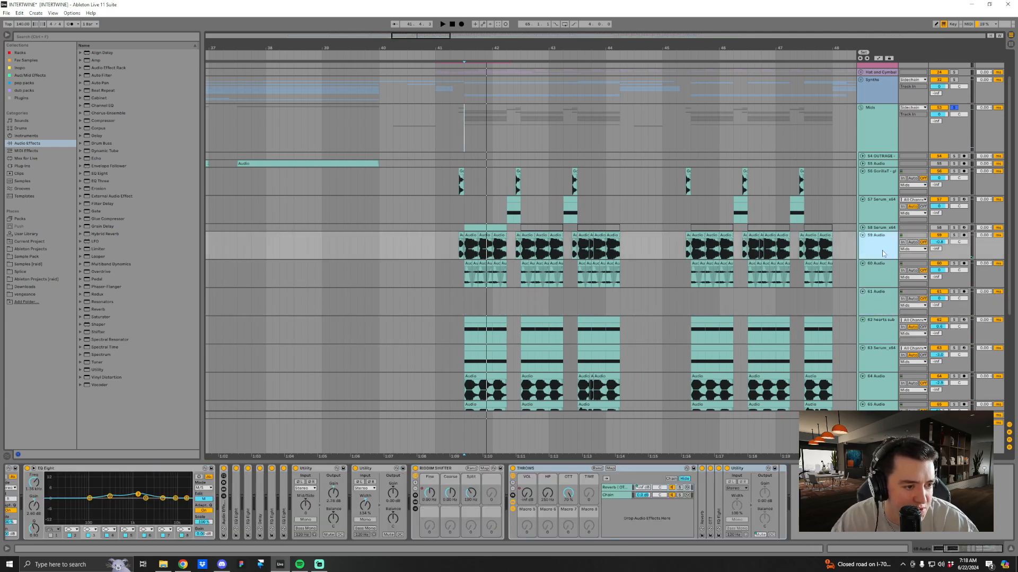
pyautogui.keyDown('shift'); pyautogui.click(876, 295); pyautogui.keyUp('shift')
pyautogui.click(863, 292)
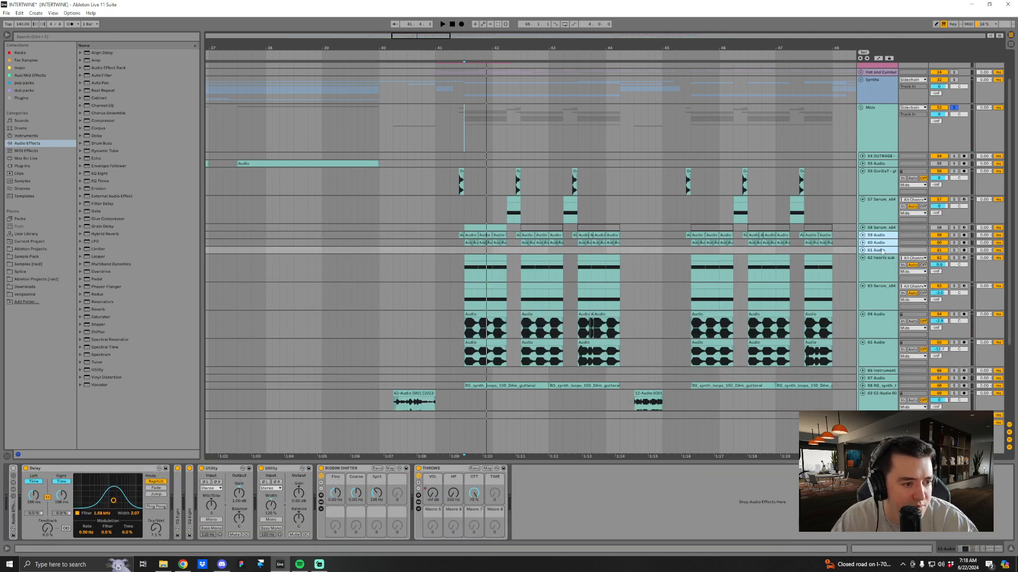
pyautogui.click(880, 250)
# Fold the four tracks from hearts sub (62) down to audio track 65.
pyautogui.moveTo(675, 48); pyautogui.dragTo(603, 21)
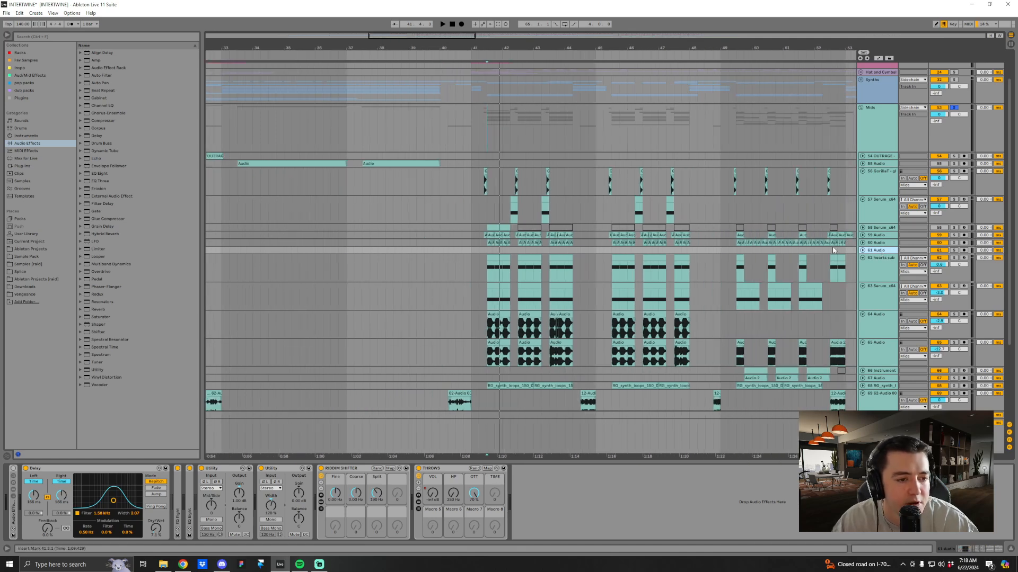
pyautogui.click(873, 268)
pyautogui.keyDown('shift'); pyautogui.click(878, 354); pyautogui.keyUp('shift')
pyautogui.click(863, 343)
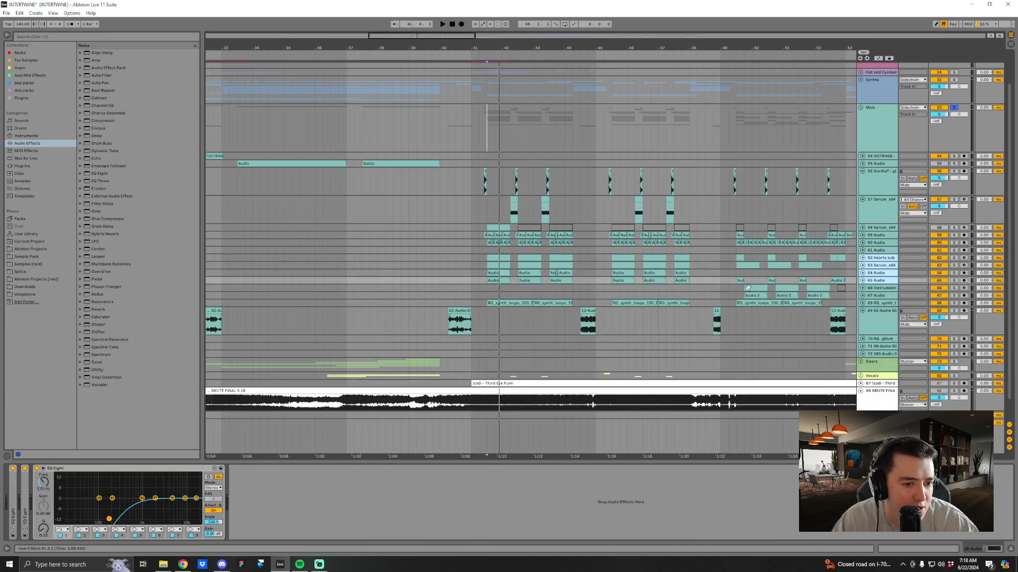
# Fold tracks 56 and 57 near the beginning of the Mids group.
pyautogui.scroll(2, 554, 255)
pyautogui.scroll(1, 554, 255)
pyautogui.click(875, 208)
pyautogui.keyDown('shift'); pyautogui.click(873, 237); pyautogui.keyUp('shift')
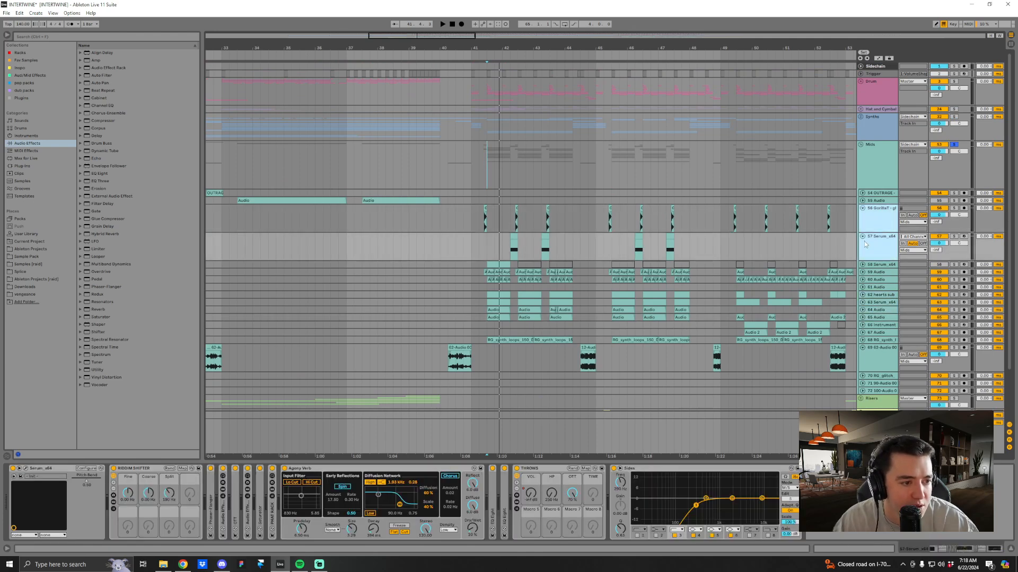
pyautogui.click(863, 237)
# Solo the Synths group together with the Mids group and play both from bar 41.
pyautogui.click(469, 215)
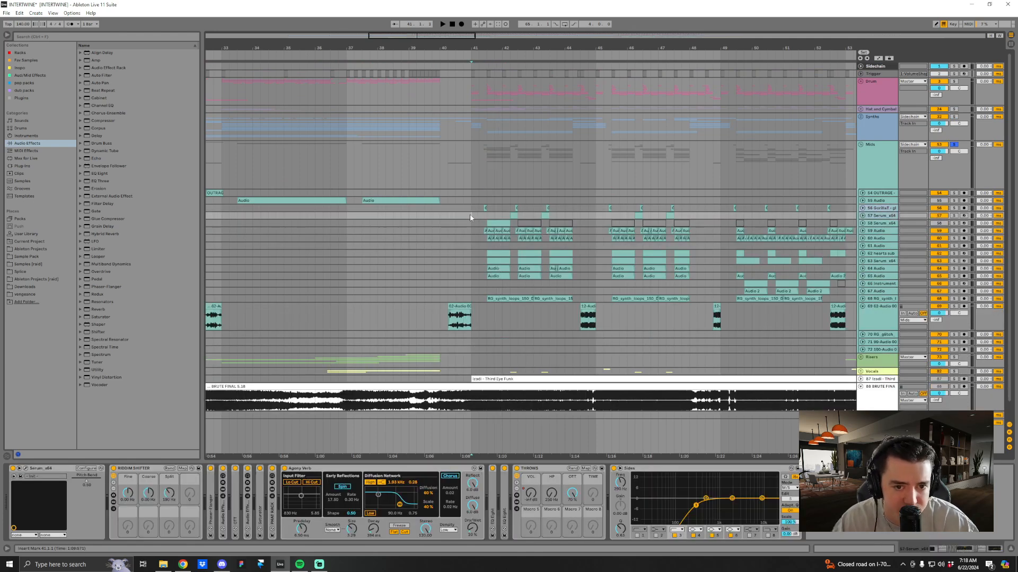
pyautogui.click(954, 117)
pyautogui.keyDown('ctrl'); pyautogui.click(954, 144); pyautogui.keyUp('ctrl')
pyautogui.press('space')
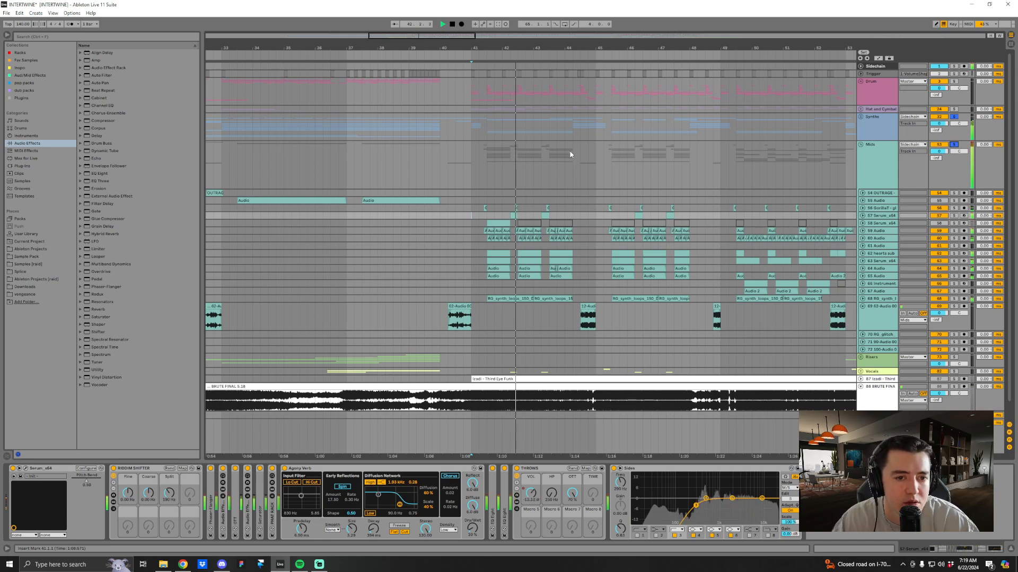
pyautogui.moveTo(605, 48); pyautogui.dragTo(583, 48)
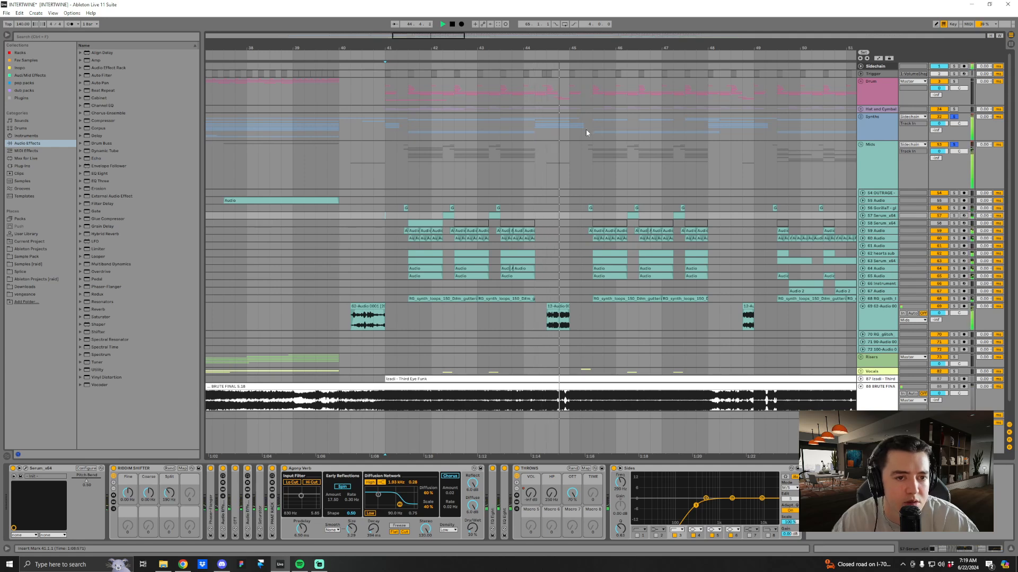
pyautogui.press('space')
# Fold the whole Mids group and place the insert marker on the Synths group at 41.1.1.
pyautogui.click(536, 127)
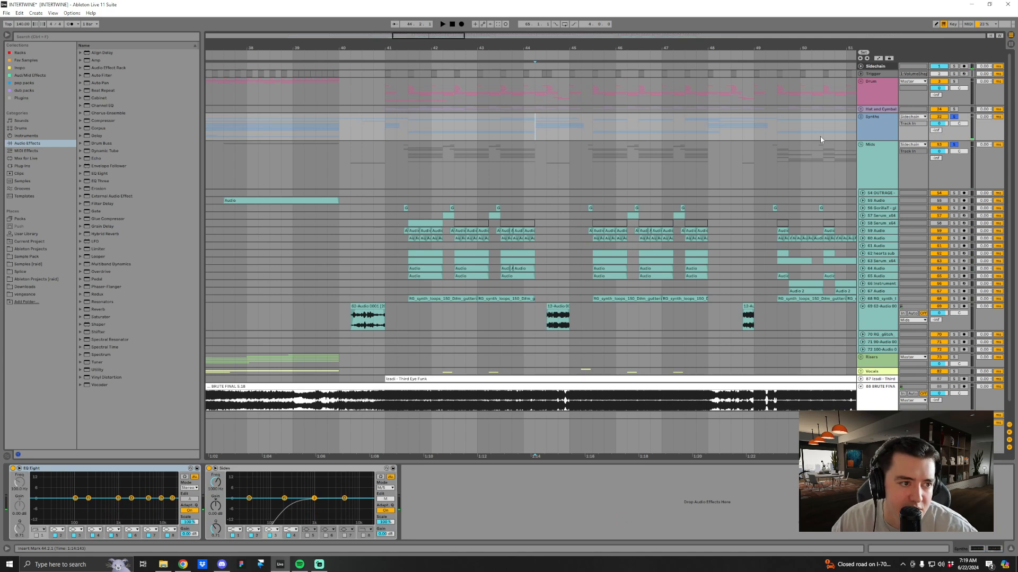
pyautogui.click(861, 145)
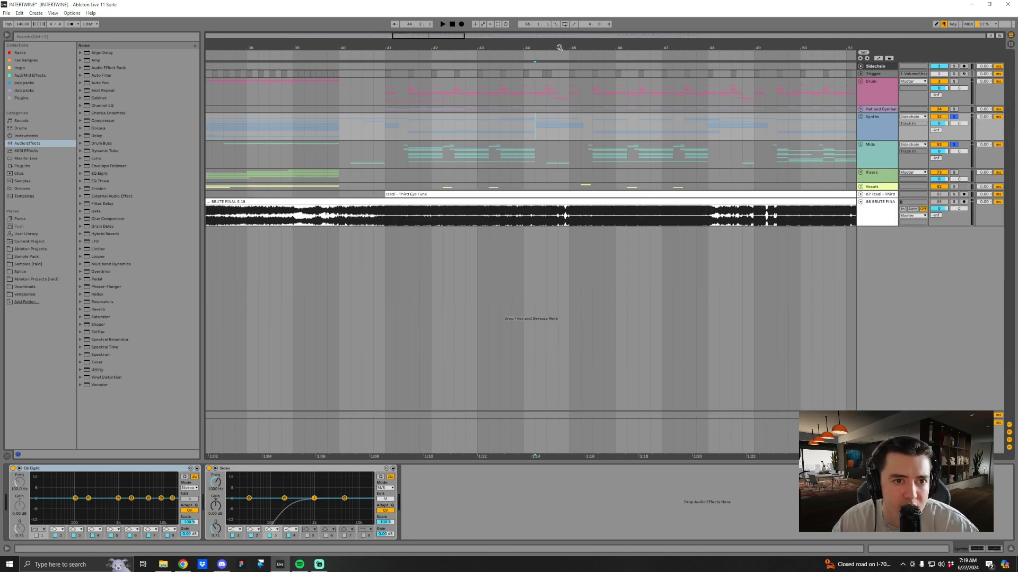
pyautogui.moveTo(559, 48); pyautogui.dragTo(555, 32)
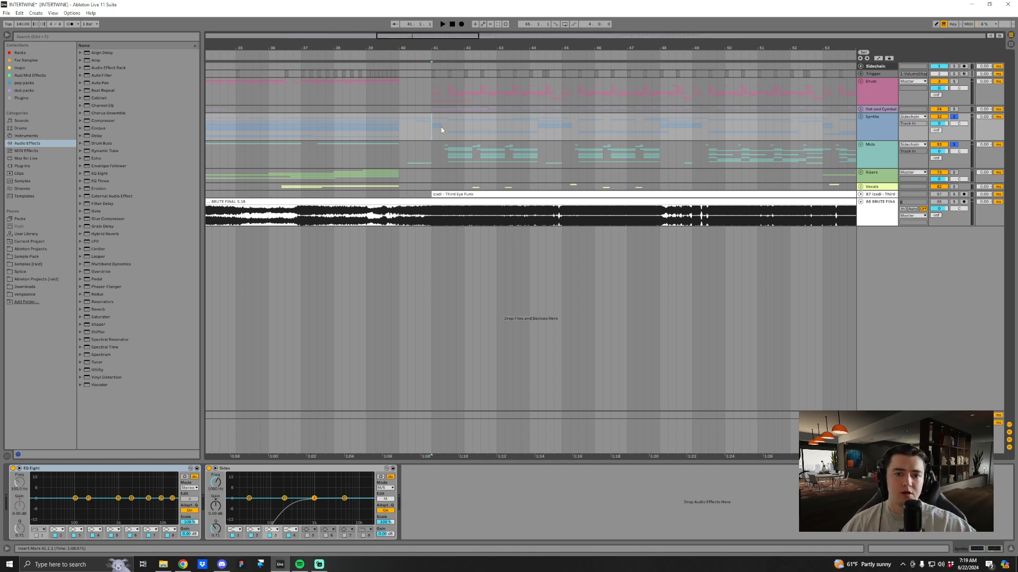
pyautogui.click(319, 563)
pyautogui.click(619, 518)
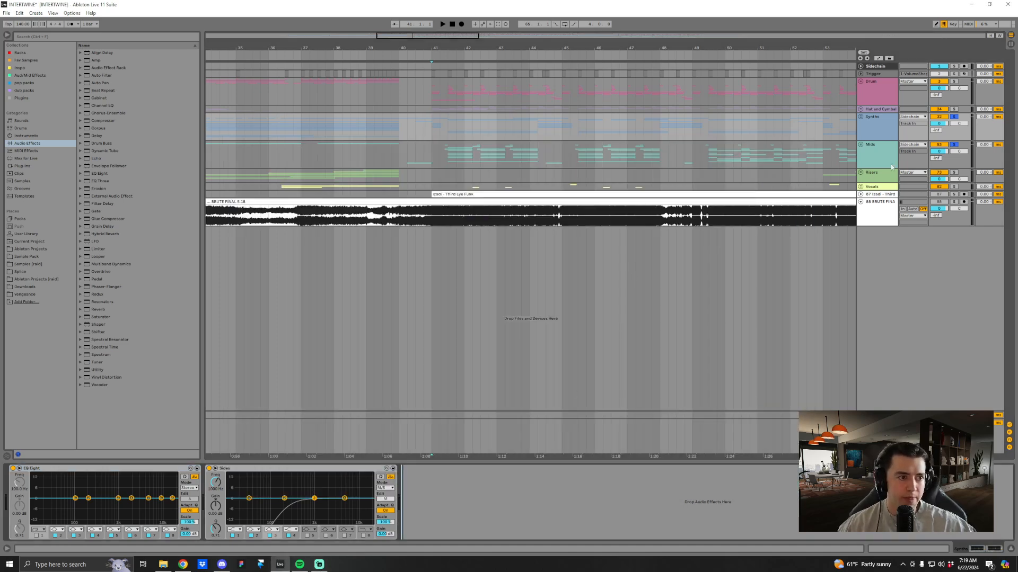
# Add a locator named "drop" at bar 41.
pyautogui.moveTo(728, 48); pyautogui.dragTo(653, 36)
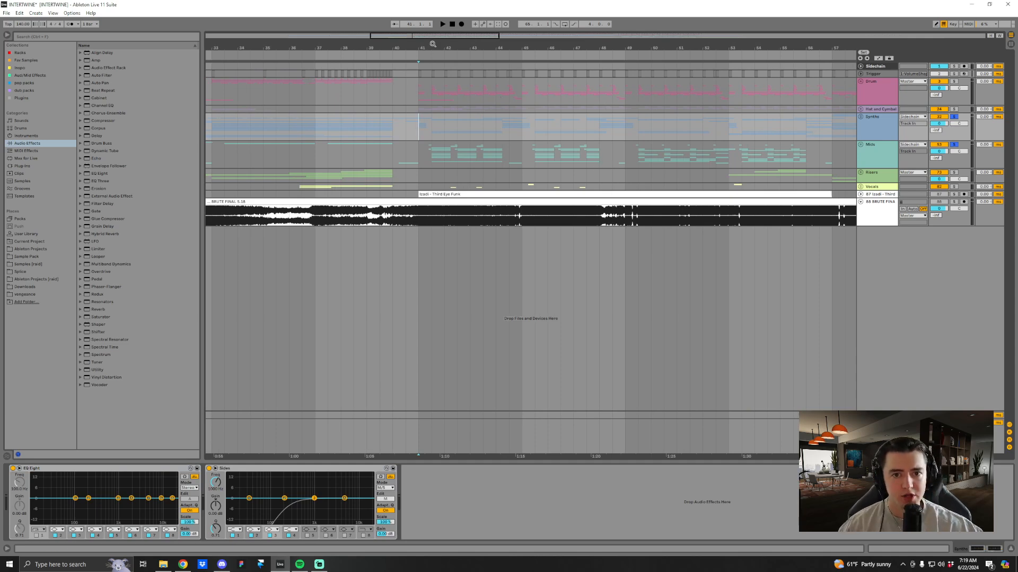
pyautogui.press('+')
pyautogui.click(864, 54)
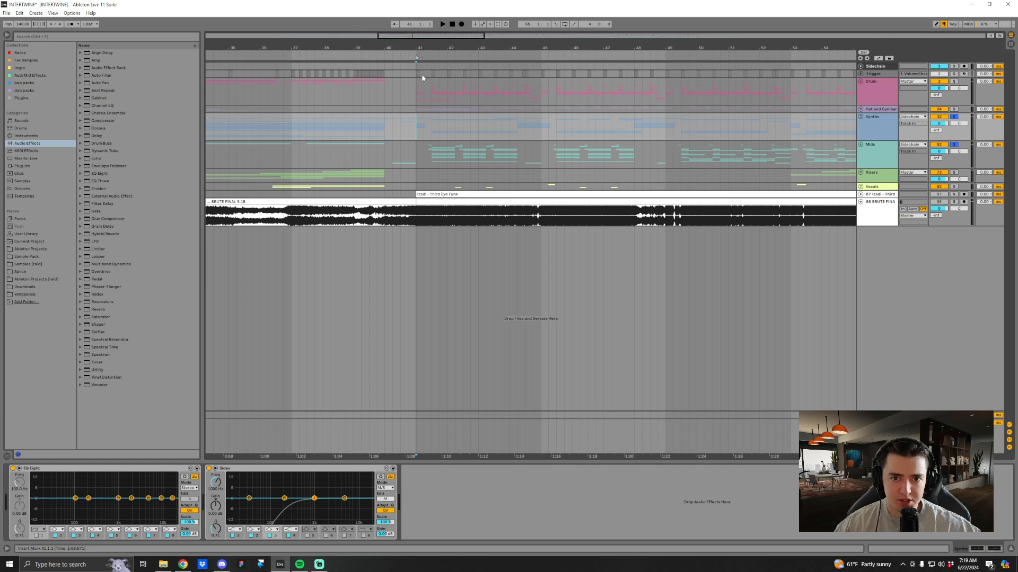
pyautogui.press('Return')
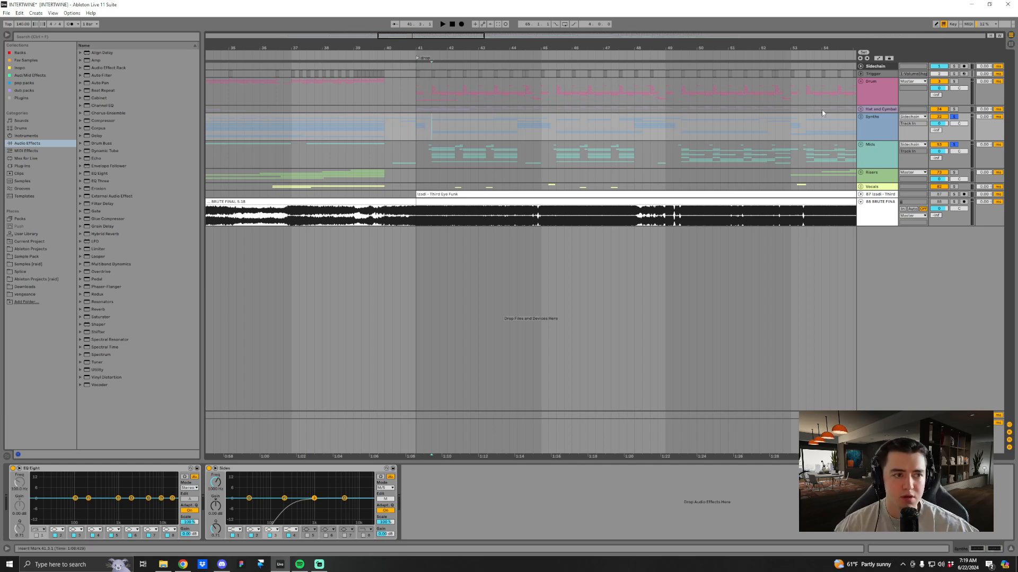
# Add a locator named "phrasing" at 41.3.1, where the Mids phrase begins.
pyautogui.click(863, 52)
pyautogui.hotkey('ctrl', 'r')
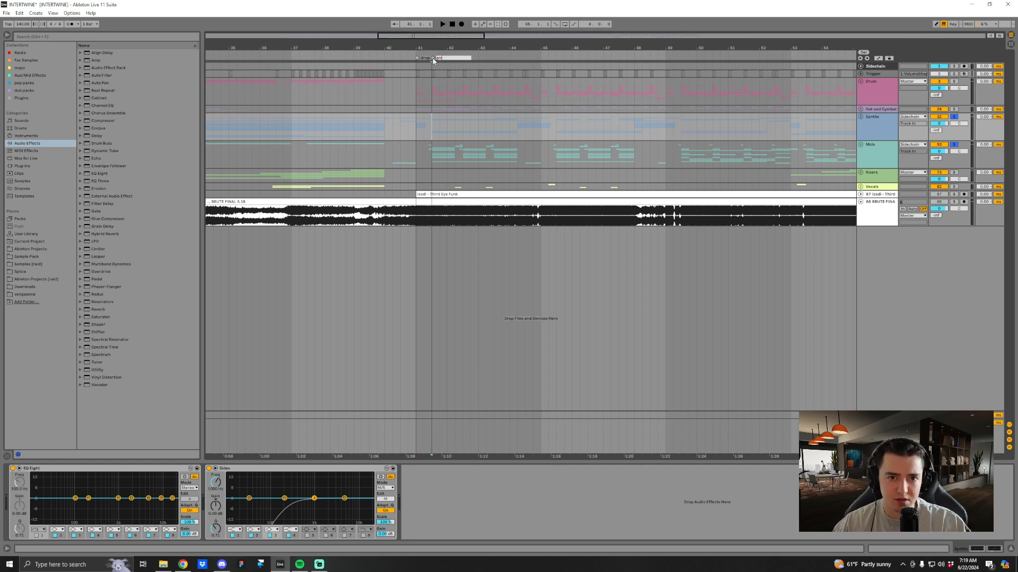
pyautogui.press('Return')
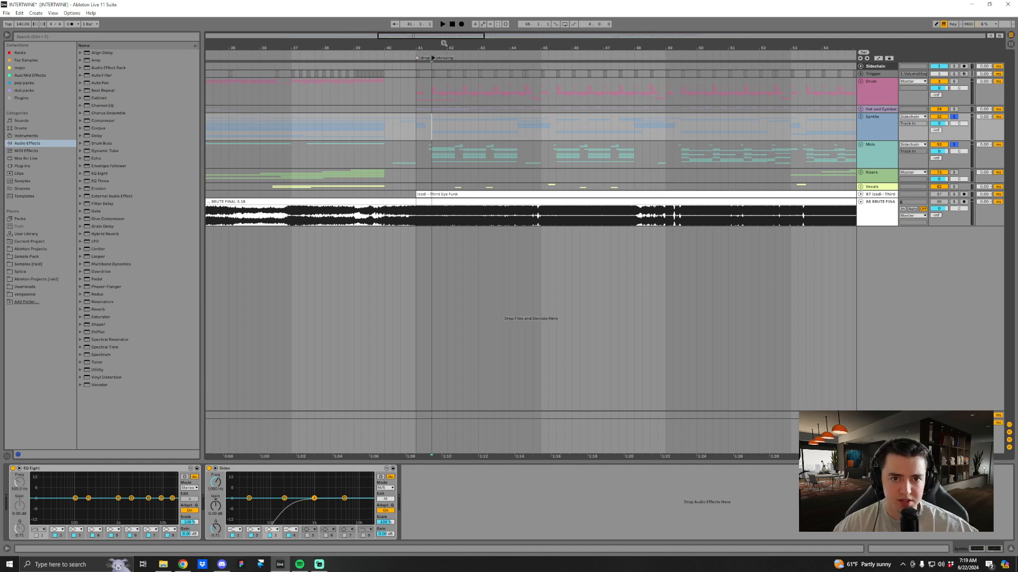
# Examine the extent of the Mids phrase between 41.3.1 and 44.2.1 by selecting across it.
pyautogui.press('+')
pyautogui.press('+')
pyautogui.press('Down')
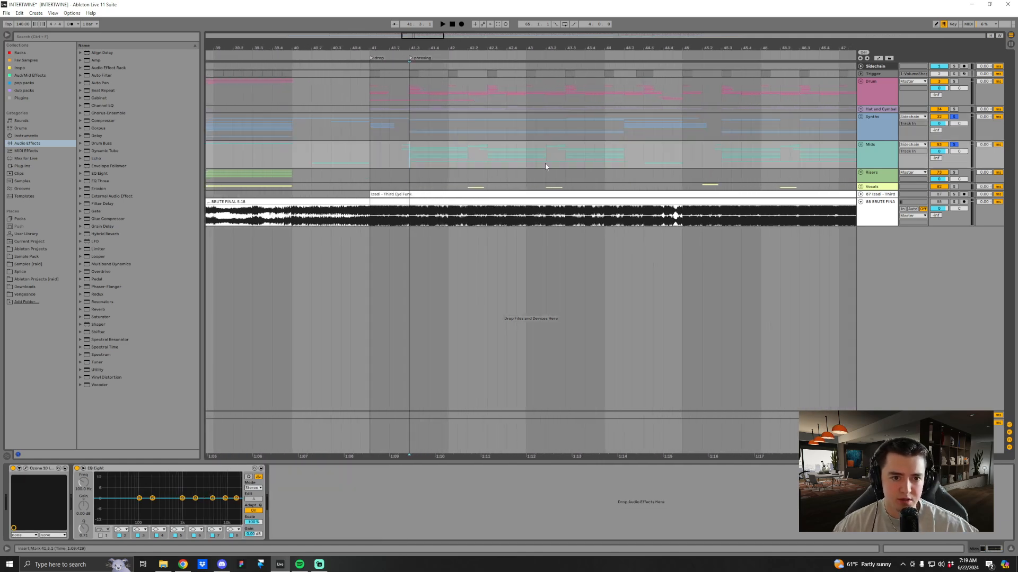
pyautogui.click(623, 157)
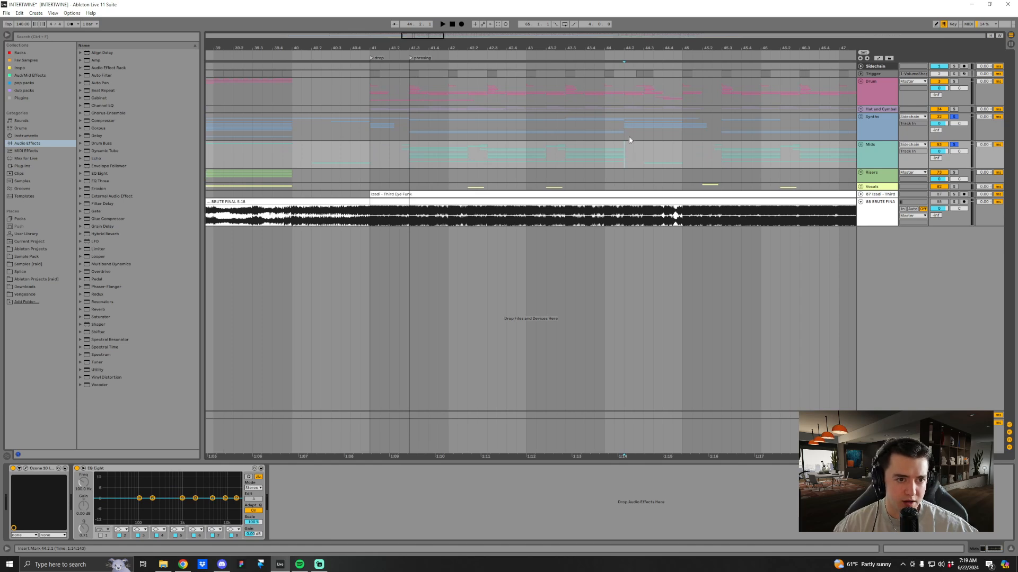
pyautogui.moveTo(409, 153); pyautogui.dragTo(623, 158)
pyautogui.click(412, 158)
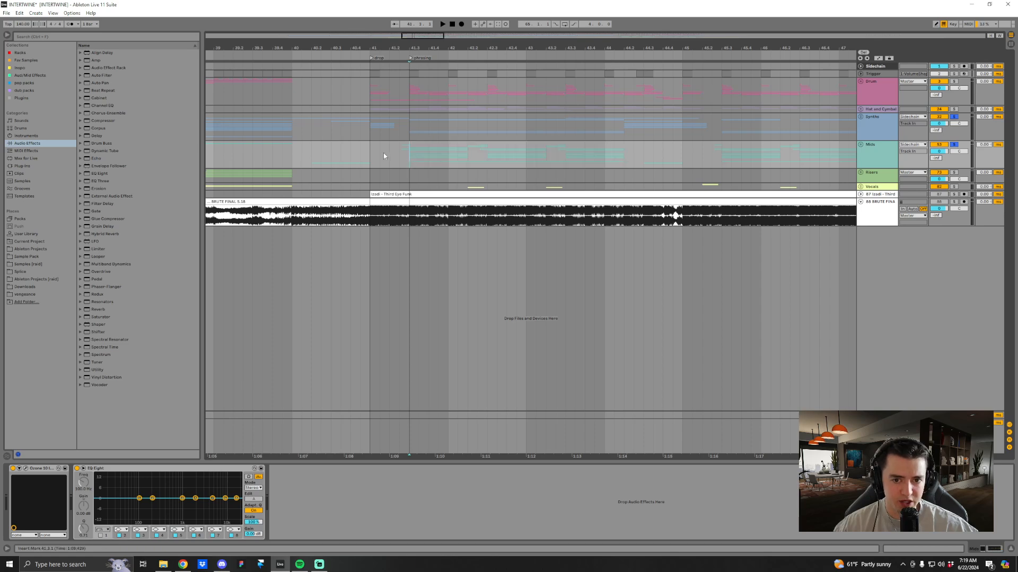
# Add a locator named "bring back intro" at 44.2.1, where the Mids phrase ends.
pyautogui.click(624, 155)
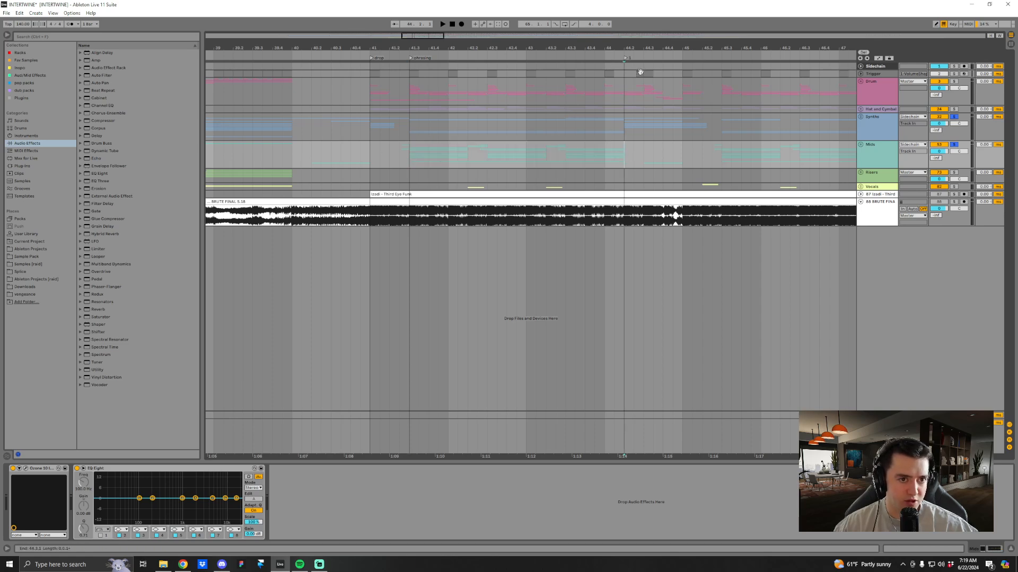
pyautogui.hotkey('ctrl', 'r')
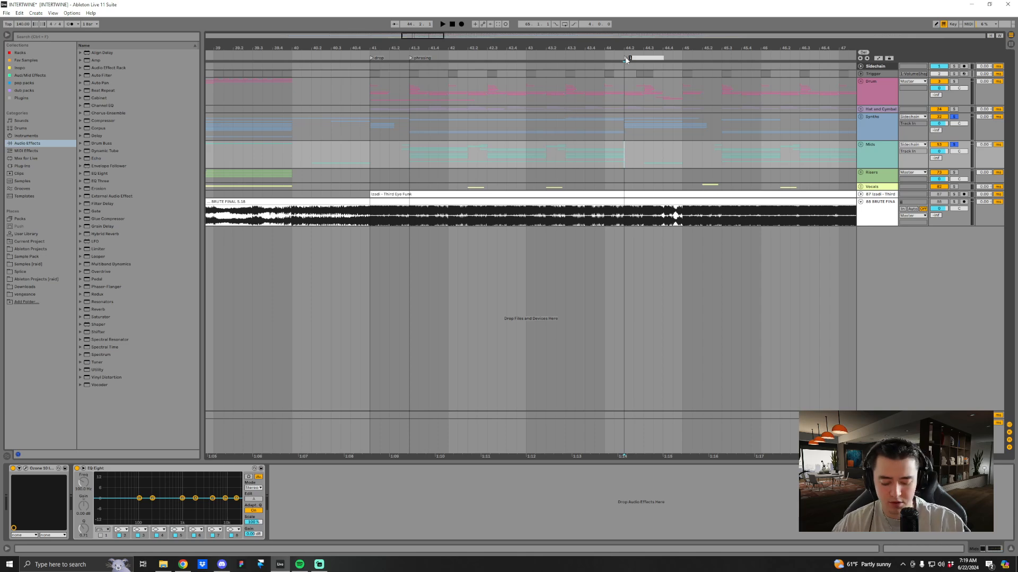
pyautogui.write('bring back intro')
pyautogui.press('Return')
# Audition the opening of the drop from bar 41 and place the insert marker at 41.3.1, where the phrasing begins.
pyautogui.click(374, 129)
pyautogui.press('space')
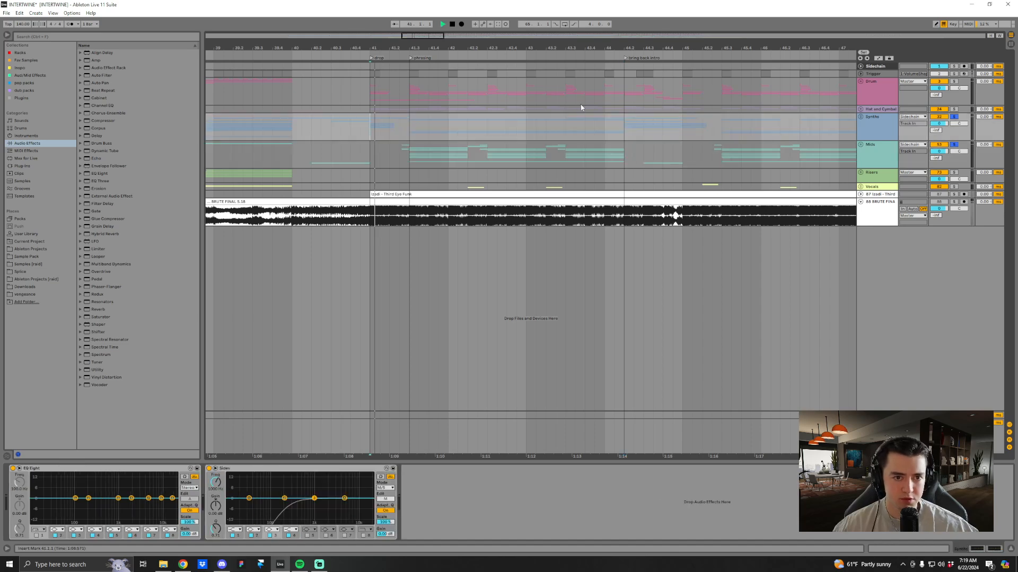
pyautogui.click(409, 129)
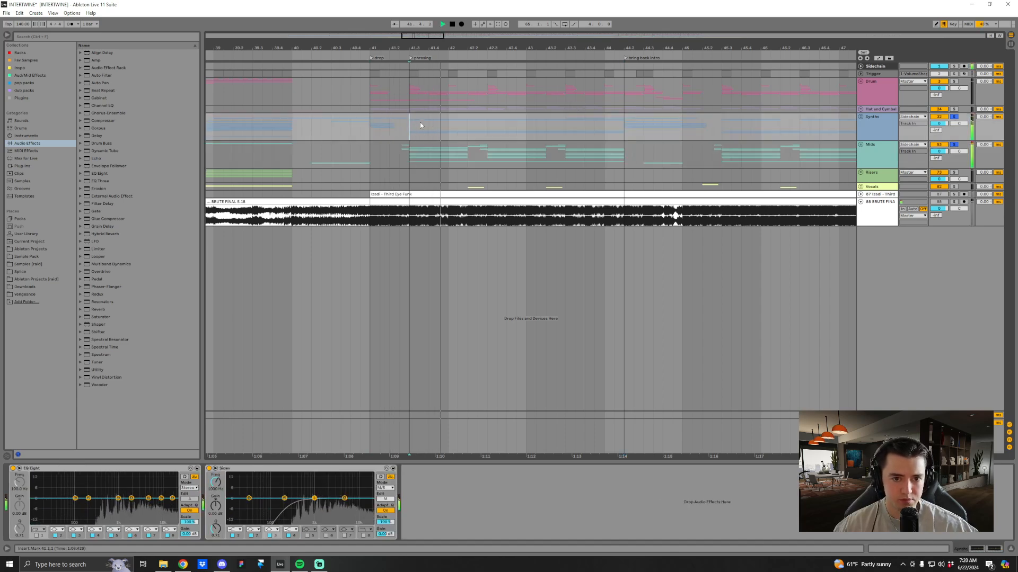
pyautogui.press('space')
# Add a locator named "fill" at 42.2.1, in the gap in the Mids phrase.
pyautogui.click(466, 129)
pyautogui.click(863, 52)
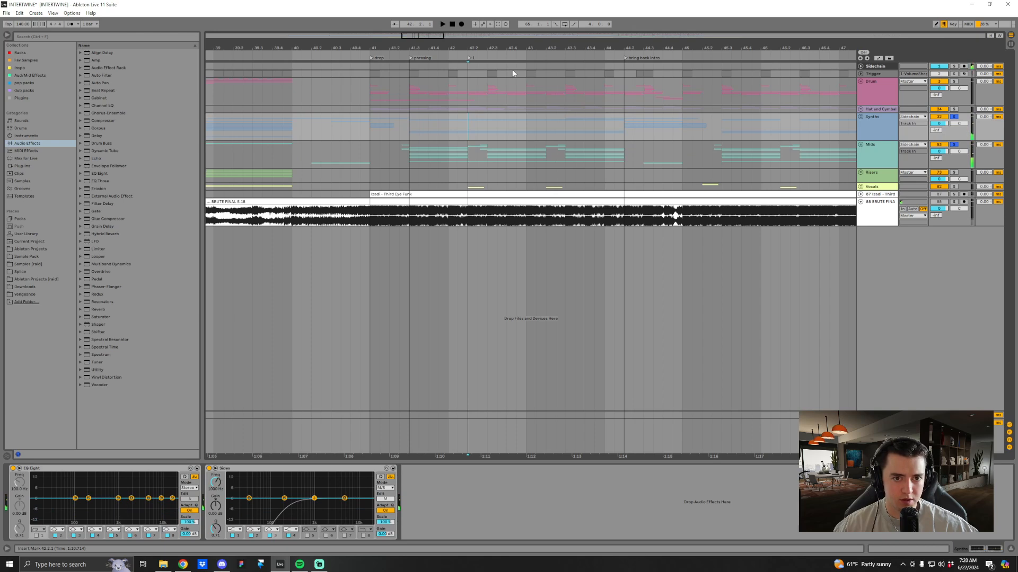
pyautogui.hotkey('ctrl', 'r')
pyautogui.write('fill')
pyautogui.press('Return')
# Select across the phrase from 41.3.1 to review it, and audition its last part from 43.3.1 up to 44.2.1.
pyautogui.click(555, 136)
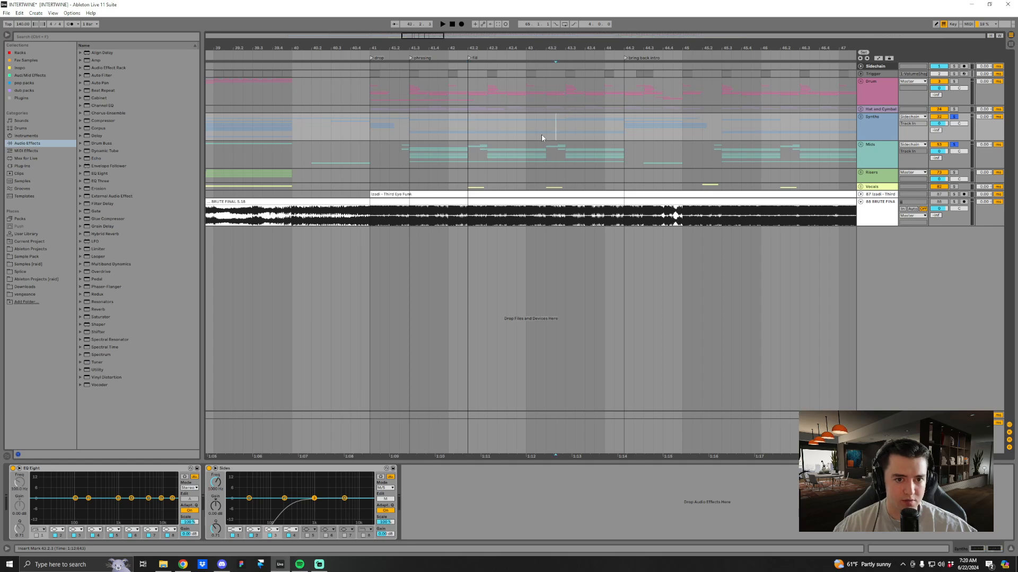
pyautogui.moveTo(410, 132); pyautogui.dragTo(548, 136)
pyautogui.click(565, 133)
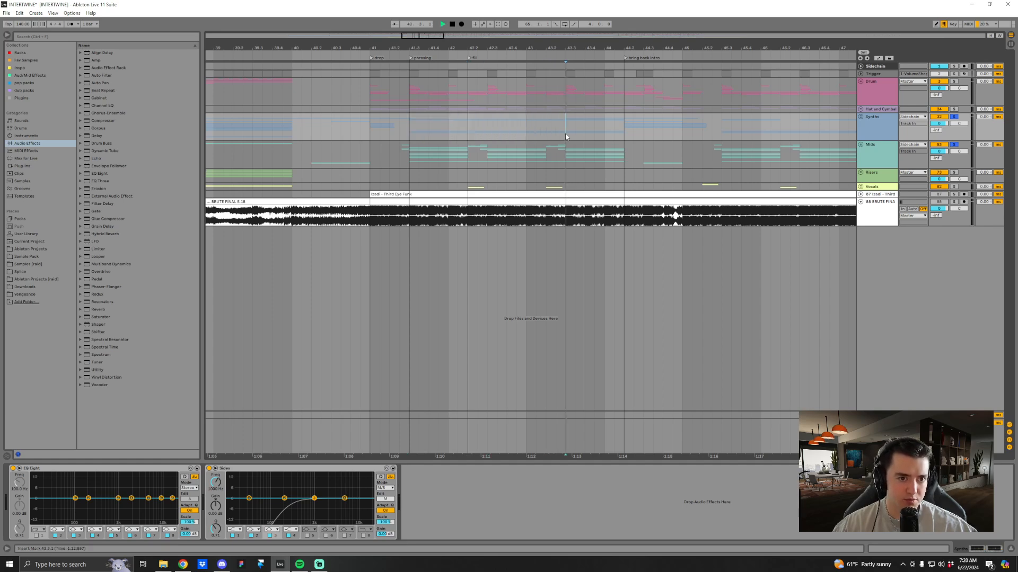
pyautogui.press('space')
pyautogui.click(624, 134)
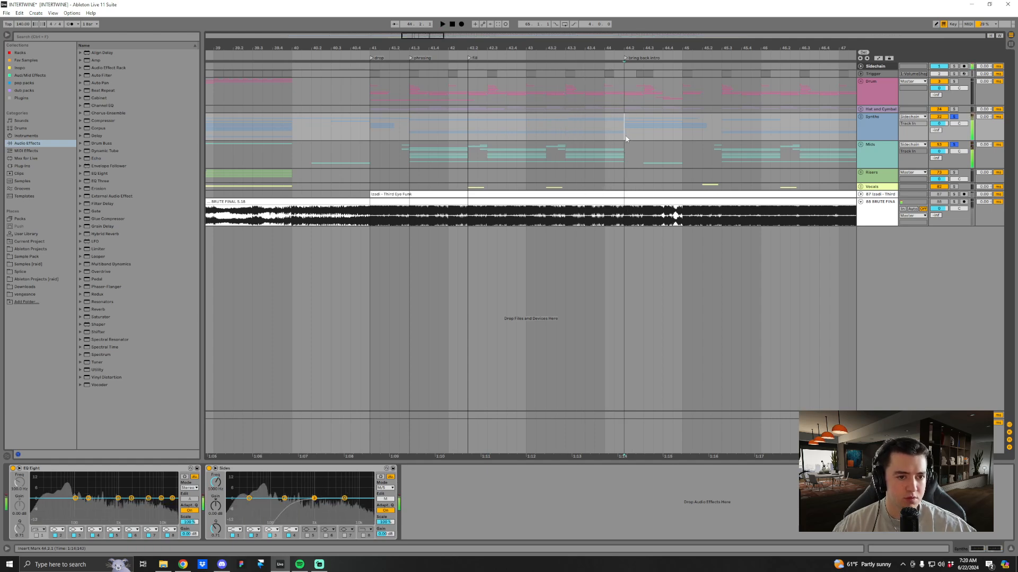
# Audition the returning intro layers between 44.2.1 and bar 45 with a wider stretch of the arrangement in view.
pyautogui.press('space')
pyautogui.press('space')
pyautogui.click(648, 125)
pyautogui.press('space')
pyautogui.moveTo(643, 47)
pyautogui.mouseDown()
pyautogui.moveTo(610, 48)
pyautogui.moveTo(599, 31)
pyautogui.mouseUp()
pyautogui.press('space')
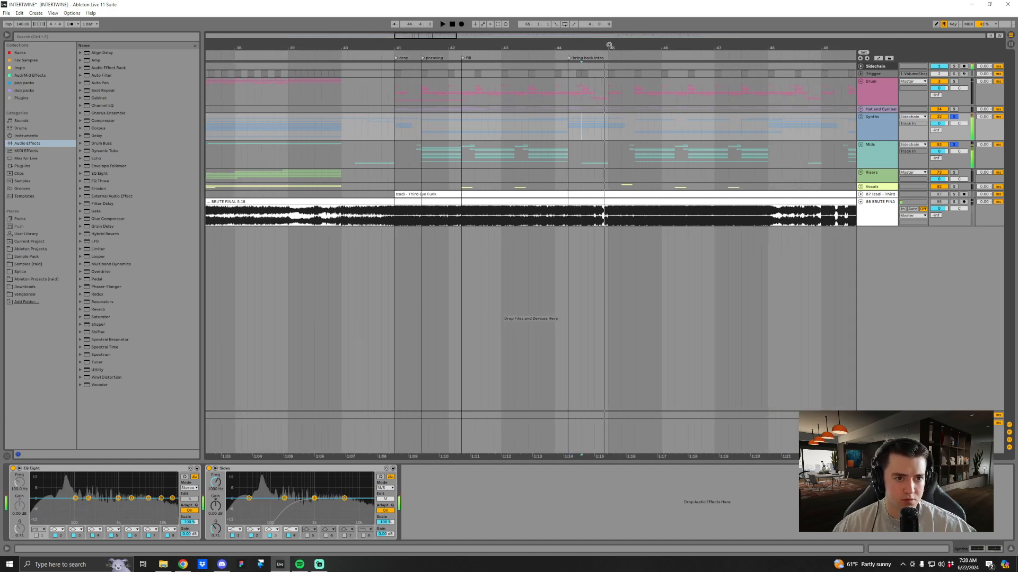
pyautogui.press('-')
pyautogui.press('space')
pyautogui.click(546, 129)
pyautogui.press('space')
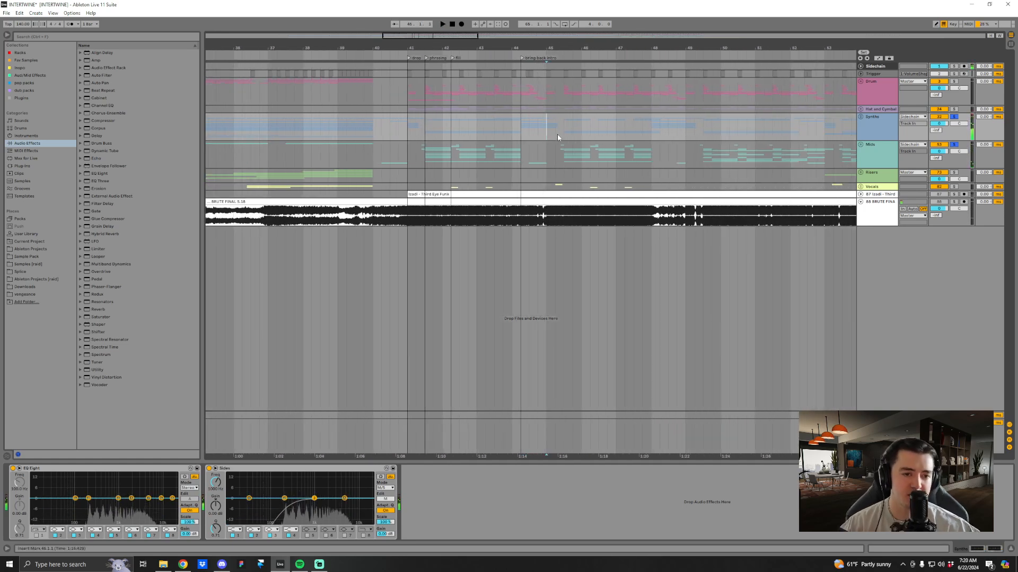
# Replay the Synths part from the 44.2.1 locator to hear how the intro sound comes back.
pyautogui.moveTo(588, 46); pyautogui.dragTo(616, 58)
pyautogui.click(476, 131)
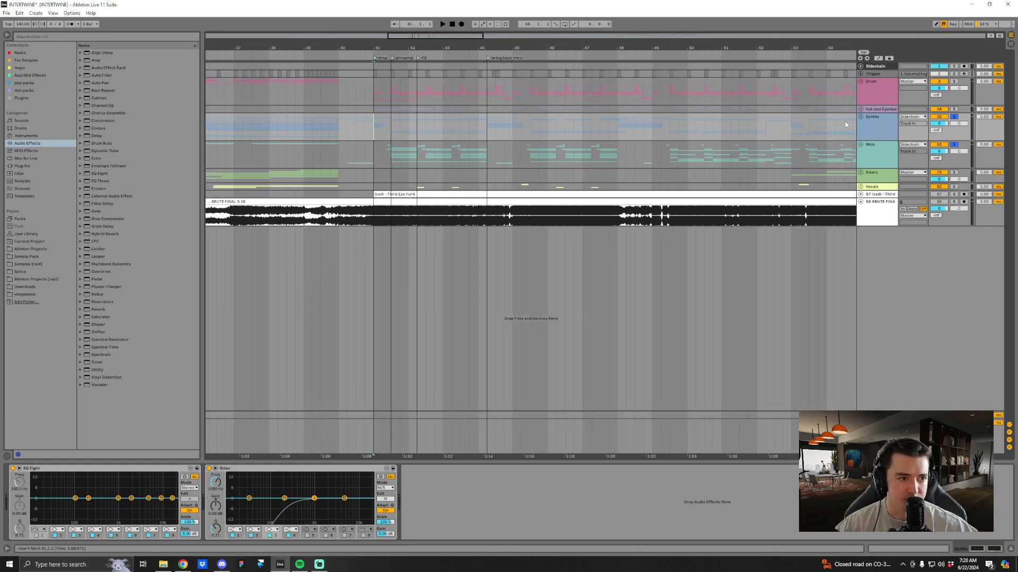
pyautogui.keyDown('ctrl'); pyautogui.scroll(2, 497, 131); pyautogui.keyUp('ctrl')
pyautogui.click(493, 132)
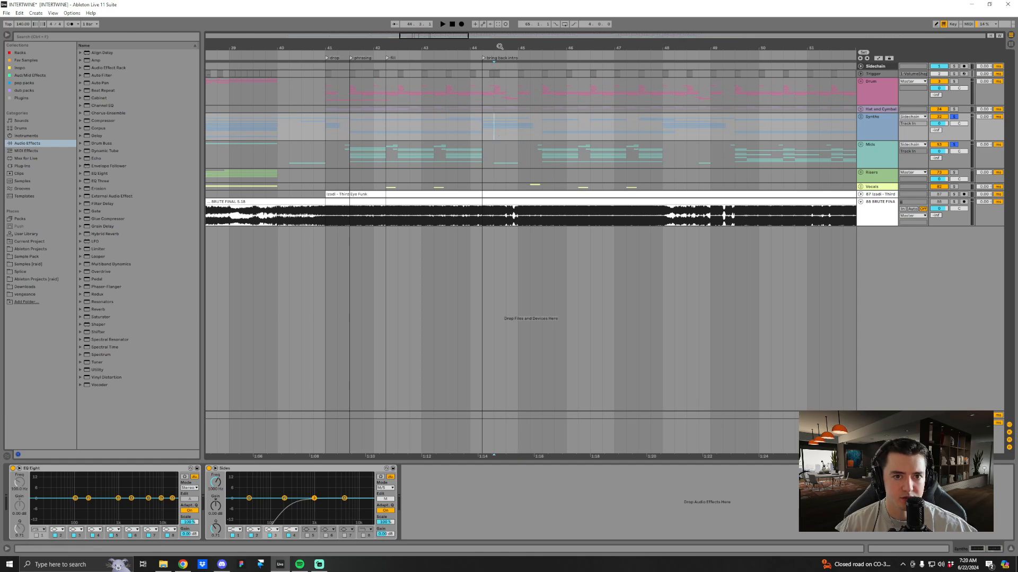
pyautogui.keyDown('ctrl'); pyautogui.scroll(1, 501, 128); pyautogui.keyUp('ctrl')
pyautogui.press('space')
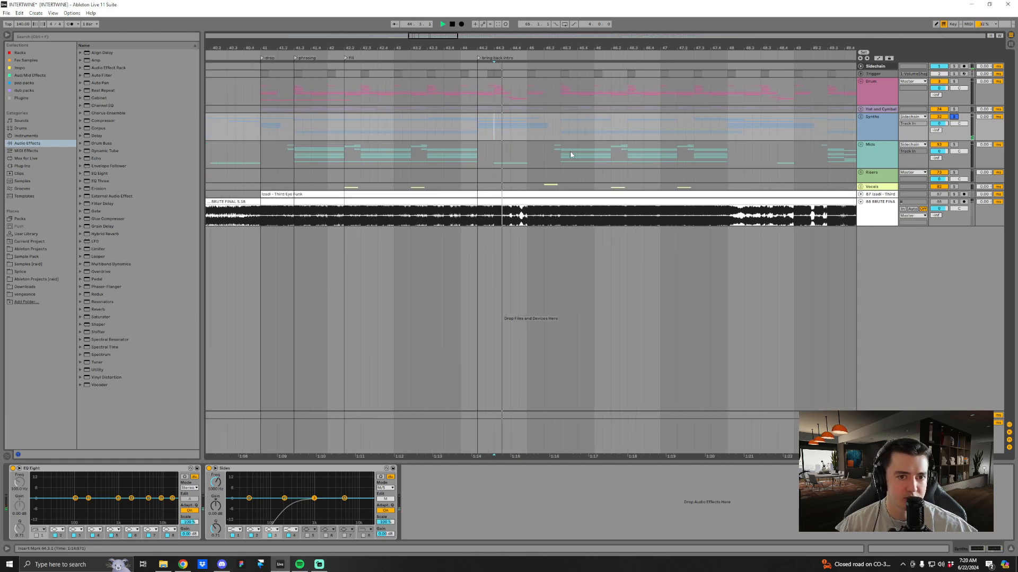
pyautogui.click(479, 129)
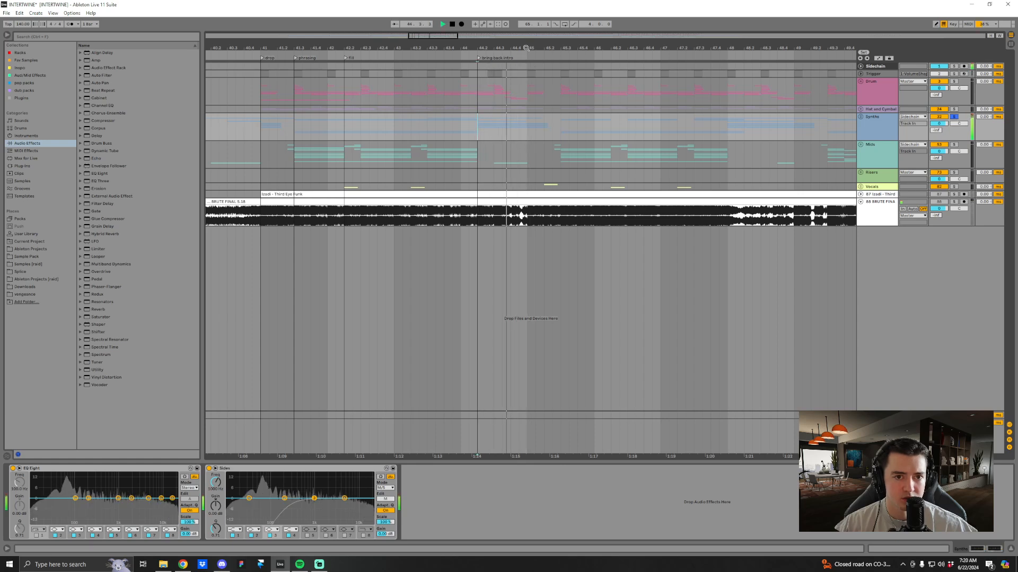
pyautogui.click(481, 124)
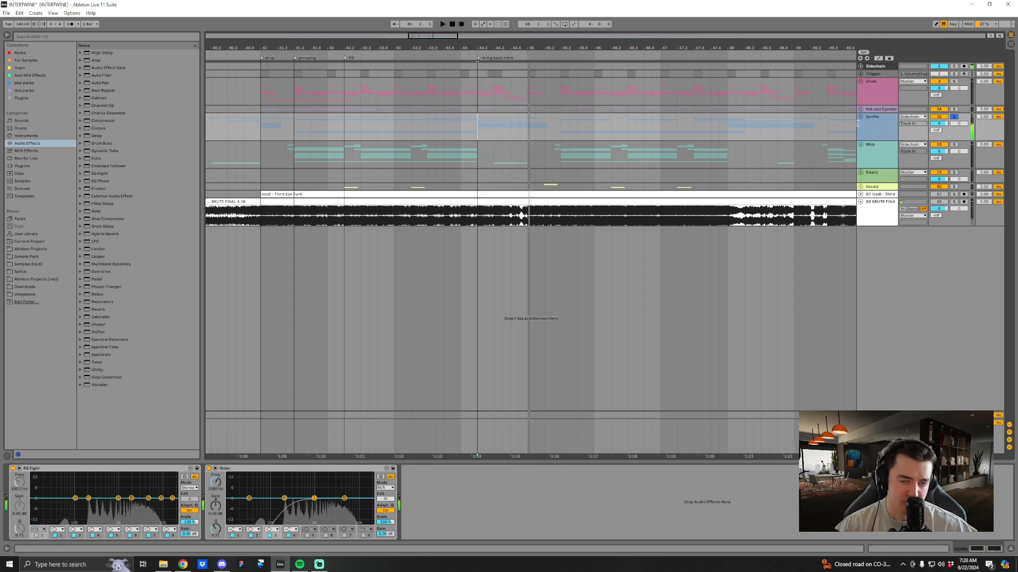
# Select the Synths section from 44.2.1 to 45.1.1 and audition it.
pyautogui.moveTo(478, 129); pyautogui.dragTo(525, 125)
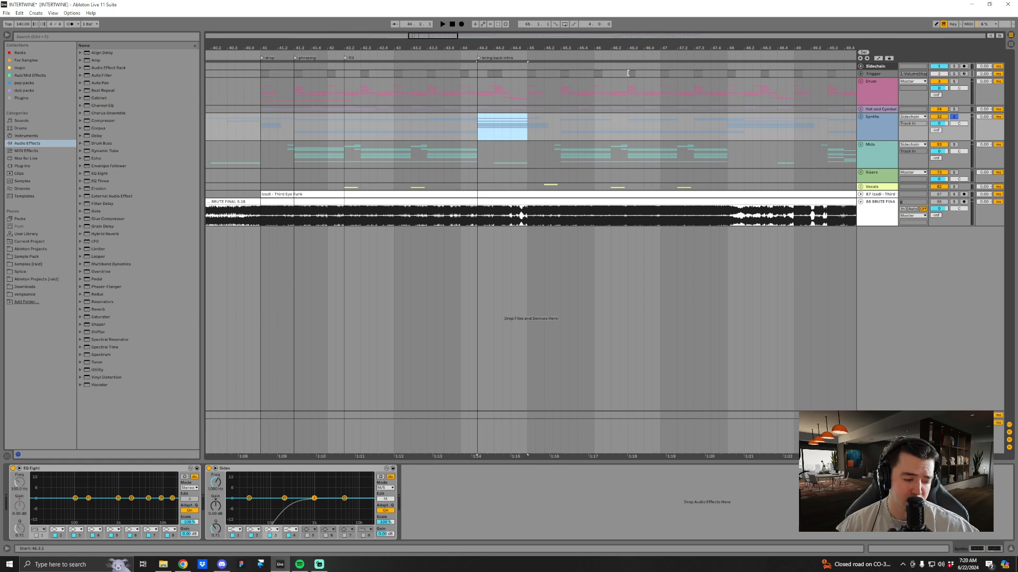
pyautogui.press('space')
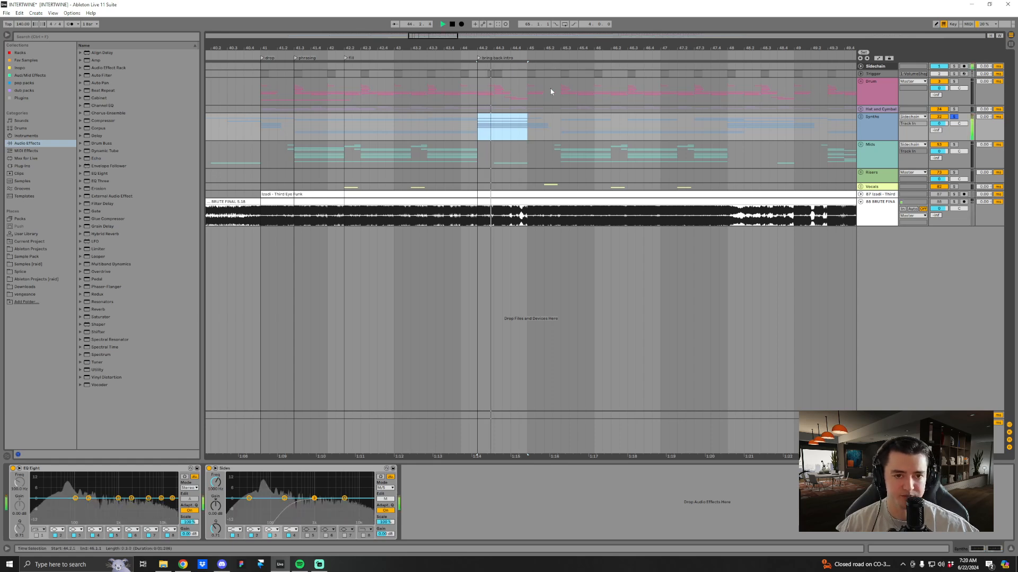
pyautogui.click(510, 129)
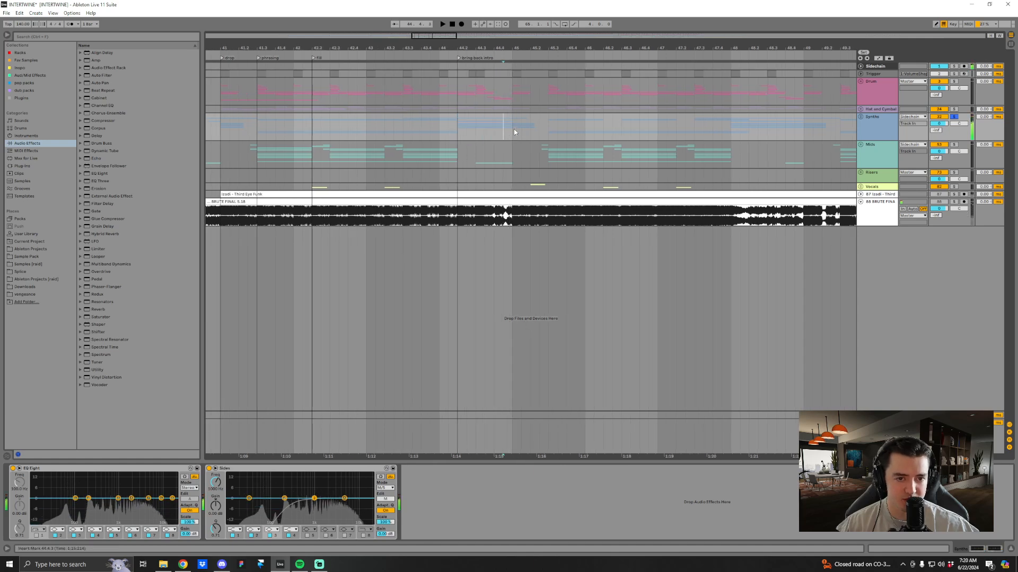
pyautogui.moveTo(457, 128); pyautogui.dragTo(507, 132)
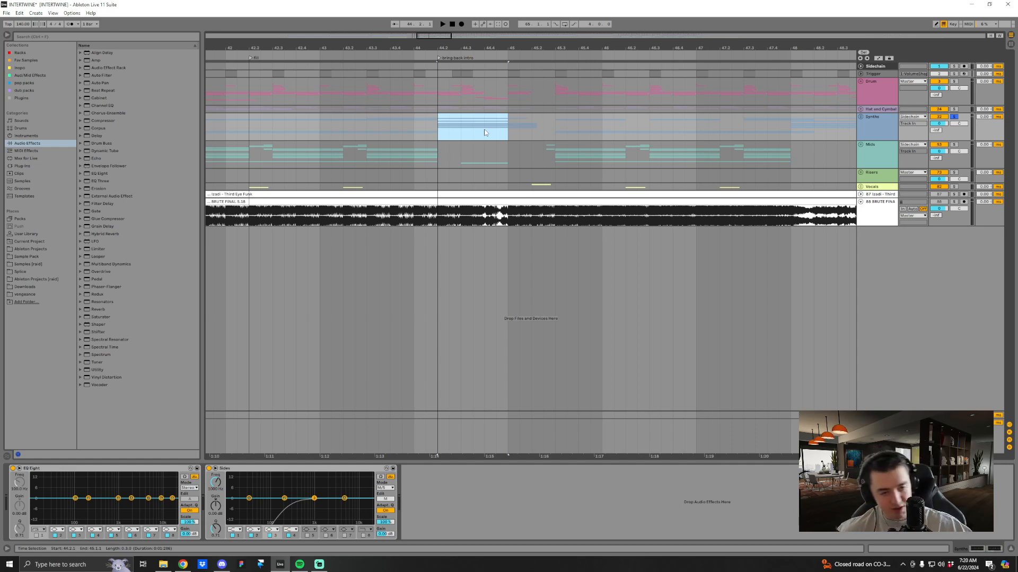
# Audition the Synths selection from 44.3.1 to 45.1.1, and locate the matching Synths return at 48.1.1.
pyautogui.moveTo(487, 46); pyautogui.dragTo(490, 26)
pyautogui.moveTo(434, 132); pyautogui.dragTo(520, 127)
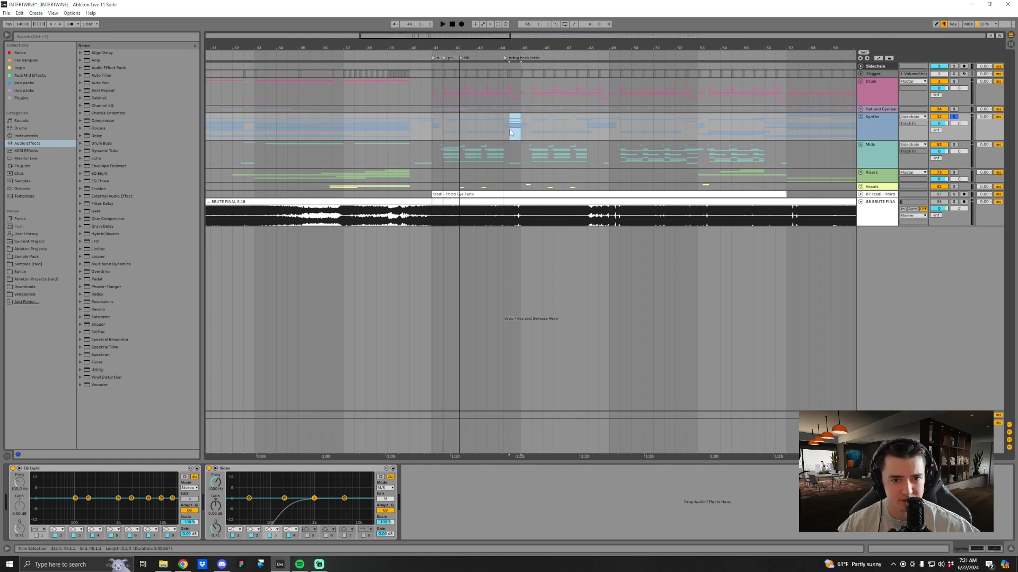
pyautogui.moveTo(528, 47); pyautogui.dragTo(528, 59)
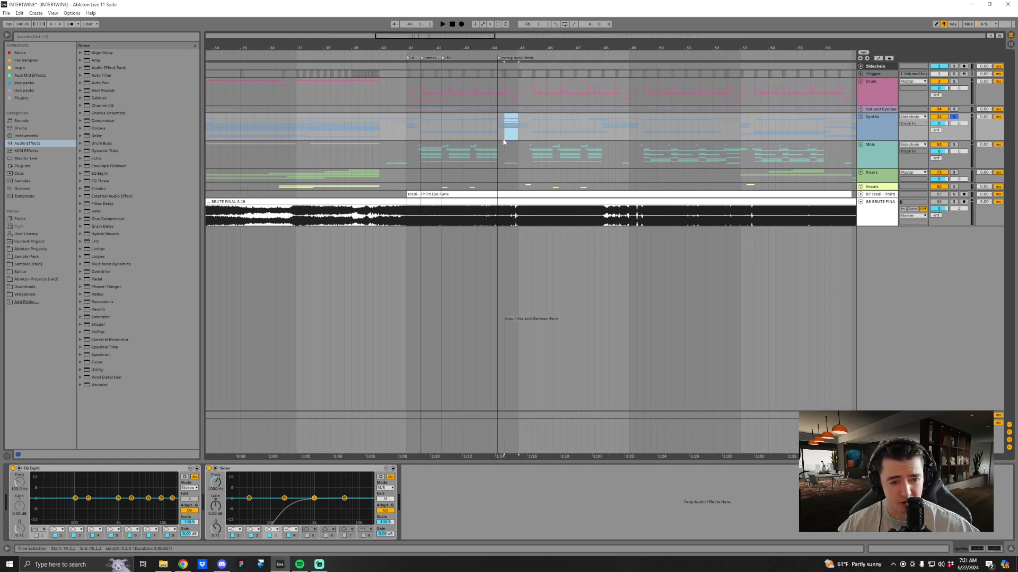
pyautogui.press('space')
pyautogui.press('space')
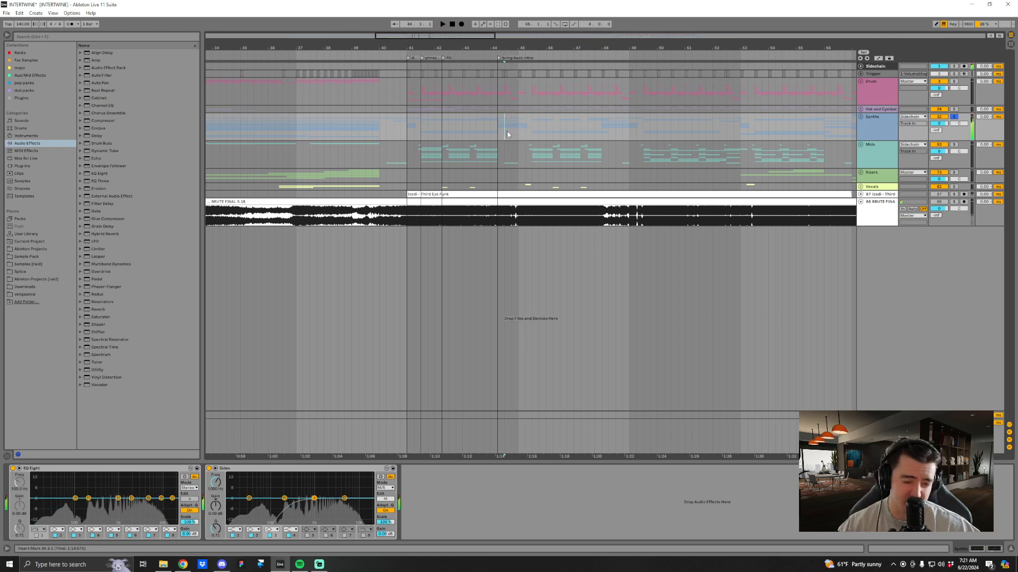
pyautogui.click(602, 130)
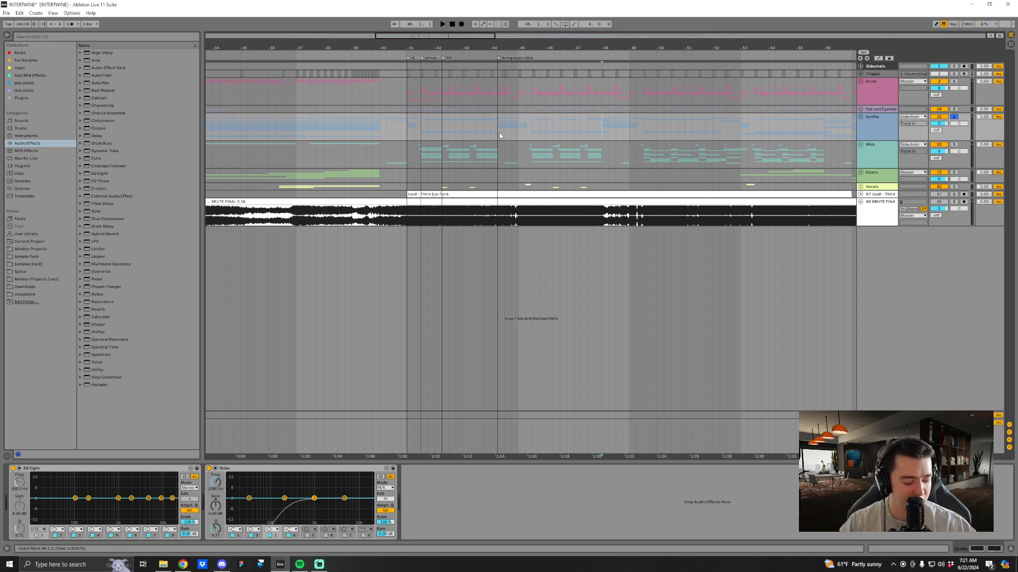
pyautogui.moveTo(615, 48); pyautogui.dragTo(619, 132)
pyautogui.click(597, 130)
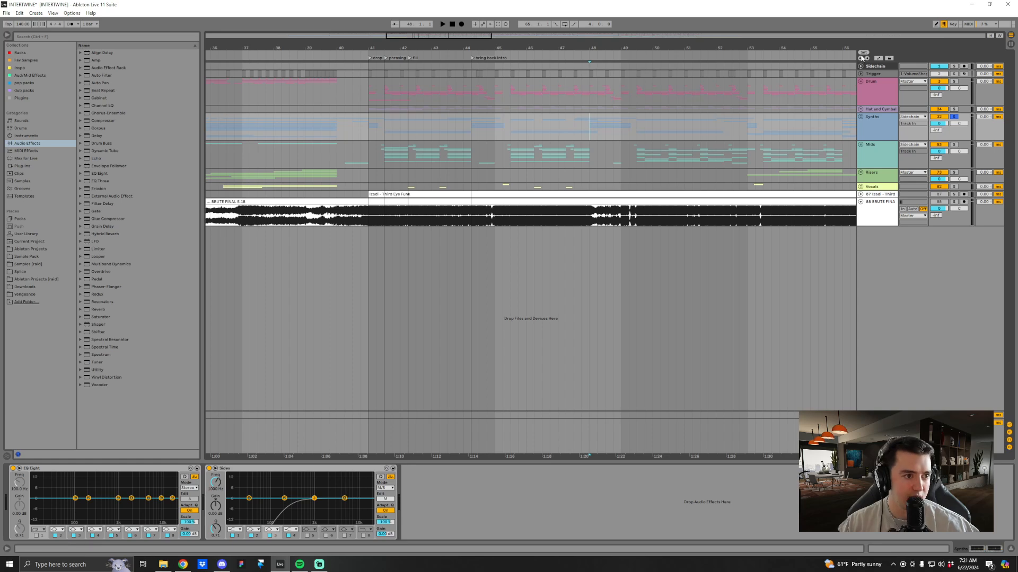
# Rename the locator at 44.2.1 as "variation 1".
pyautogui.click(472, 58)
pyautogui.press('v')
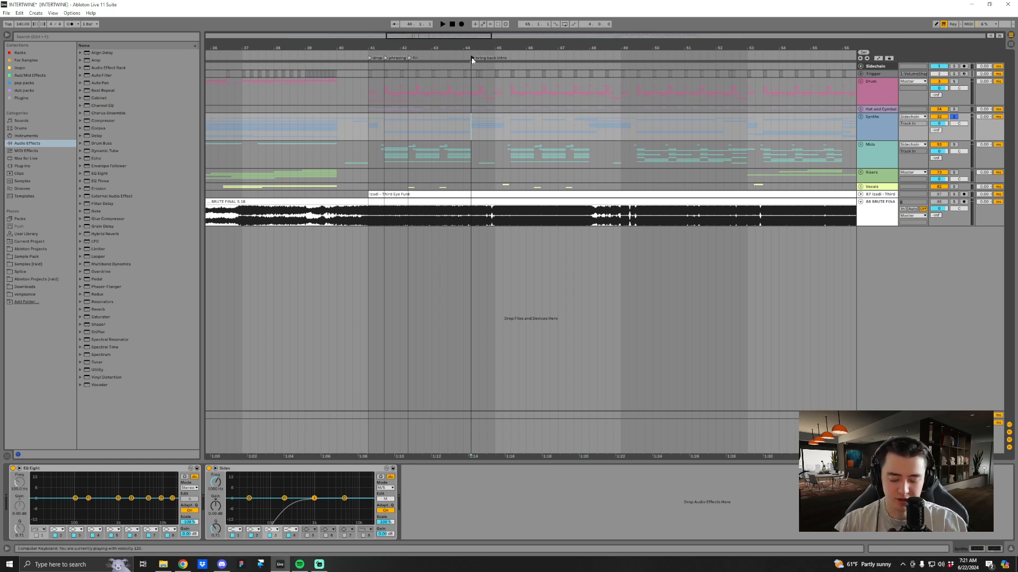
pyautogui.hotkey('ctrl', 'r')
pyautogui.write('vari')
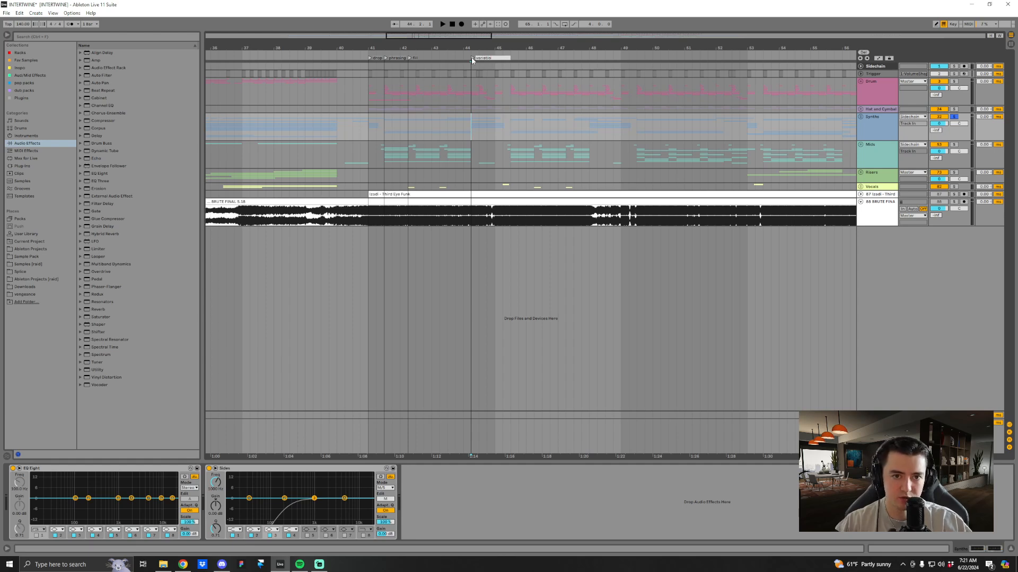
pyautogui.write('ation 1')
pyautogui.press('Return')
# Add a locator named "variation 2" at 48.1.1, where the second Mids phrase ends.
pyautogui.click(590, 134)
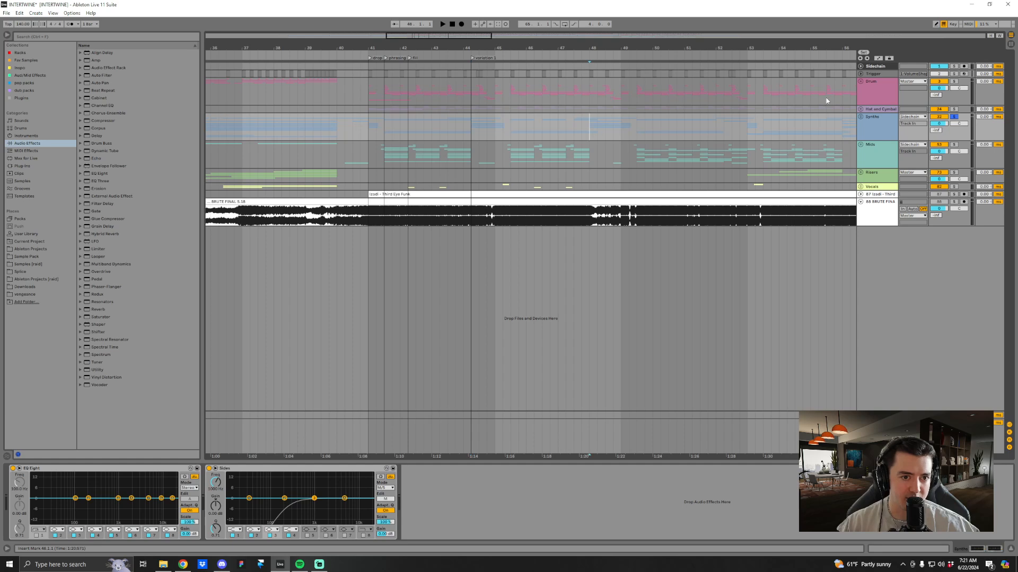
pyautogui.click(869, 53)
pyautogui.hotkey('ctrl', 'r')
pyautogui.write('variation 2')
pyautogui.press('Return')
pyautogui.click(491, 131)
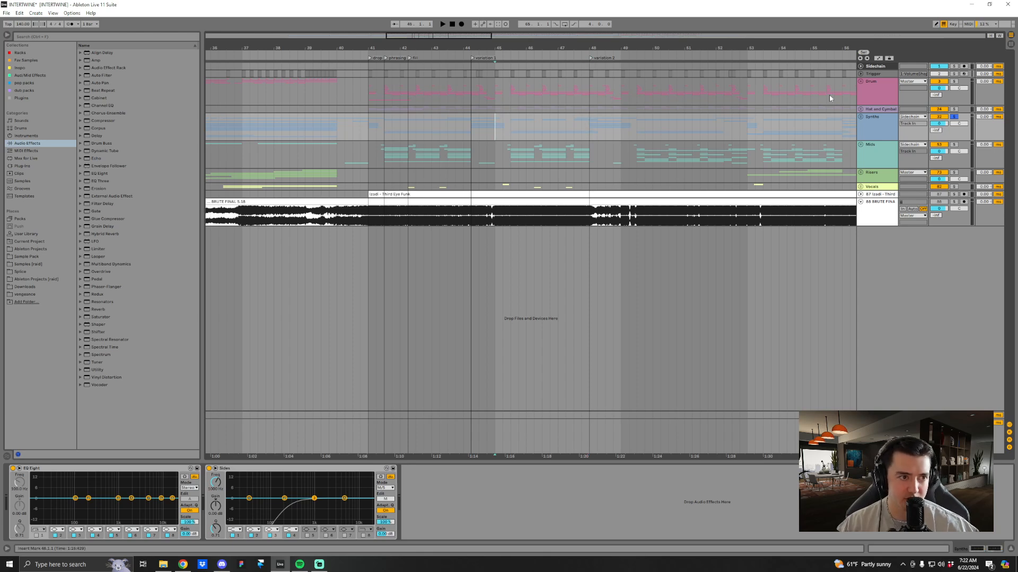
pyautogui.click(863, 53)
pyautogui.hotkey('ctrl', 'r')
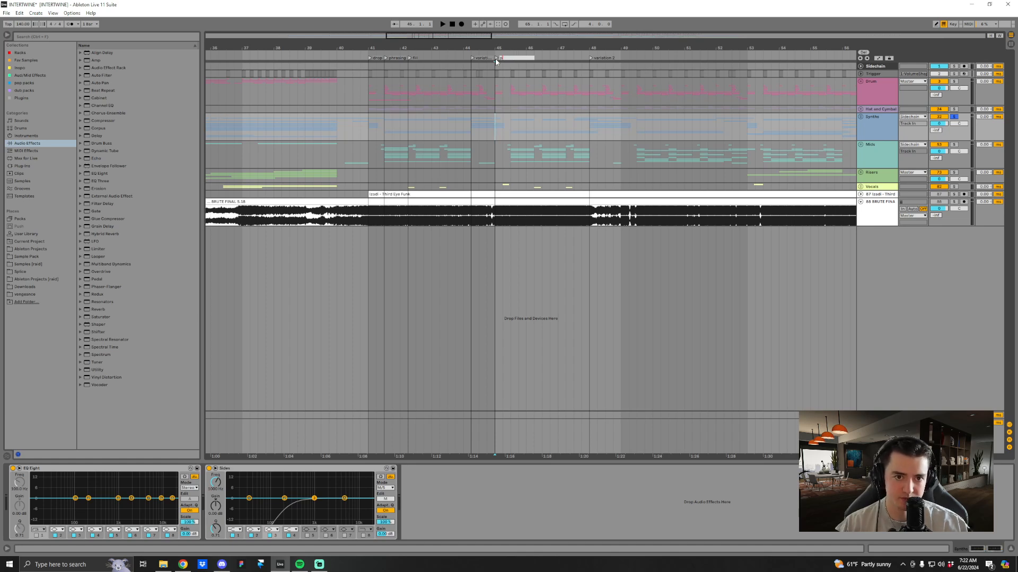
# Add a locator named "phrasing" at 45.3.1, where the second Mids phrase begins.
pyautogui.click(510, 123)
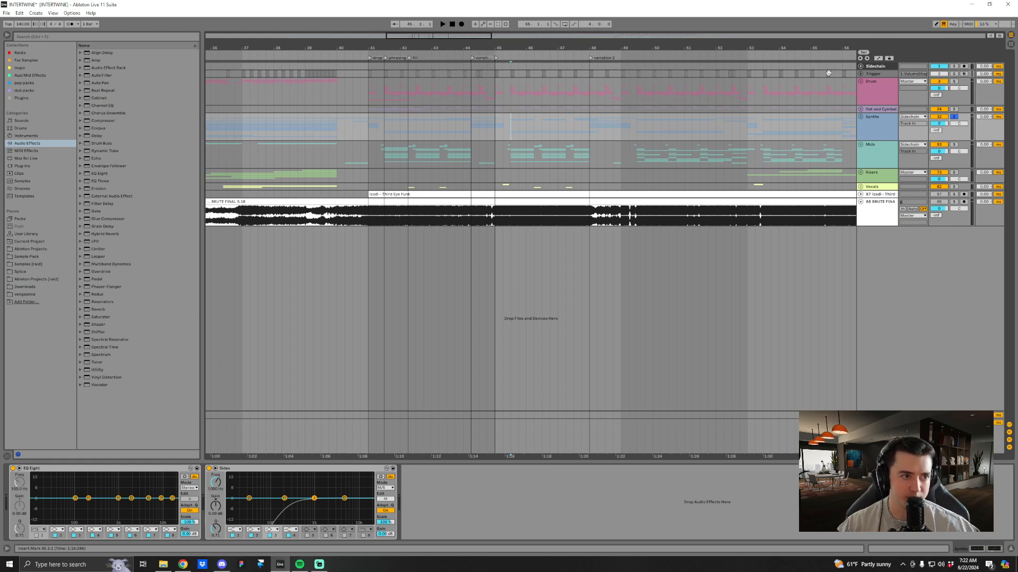
pyautogui.click(861, 53)
pyautogui.click(512, 58)
pyautogui.hotkey('ctrl', 'r')
pyautogui.write('phrasing')
pyautogui.press('Return')
# Remove the stray locator at bar 45, and audition the second phrase from 45.3.1 with Mids soloed alongside Synths.
pyautogui.click(496, 58)
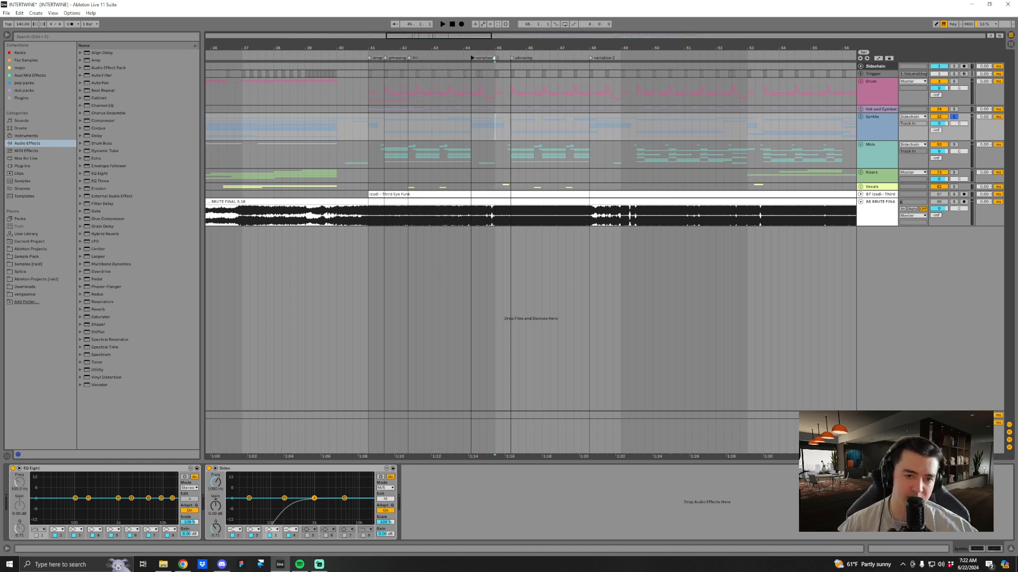
pyautogui.scroll(1, 567, 90)
pyautogui.press('space')
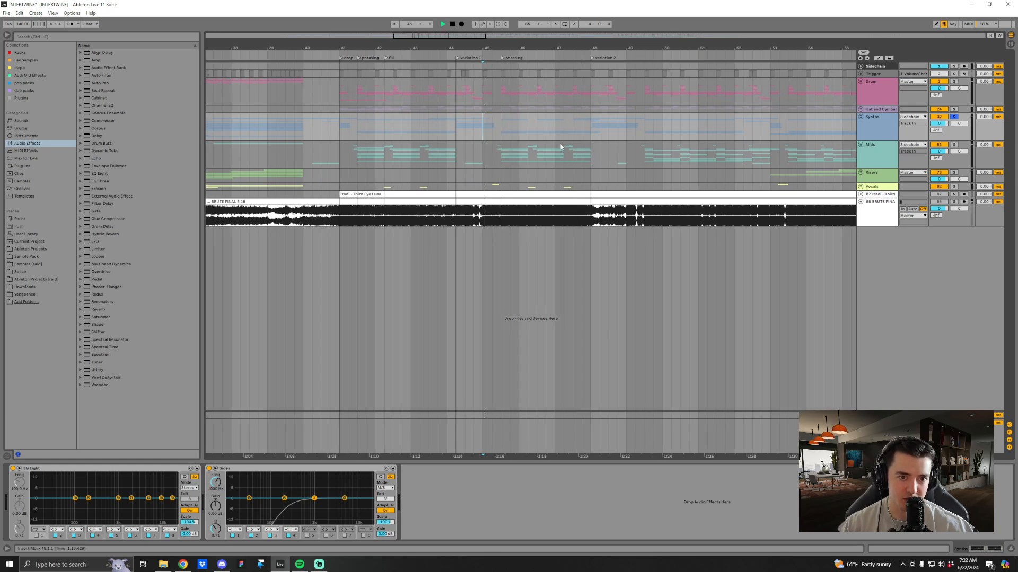
pyautogui.click(500, 152)
pyautogui.click(954, 139)
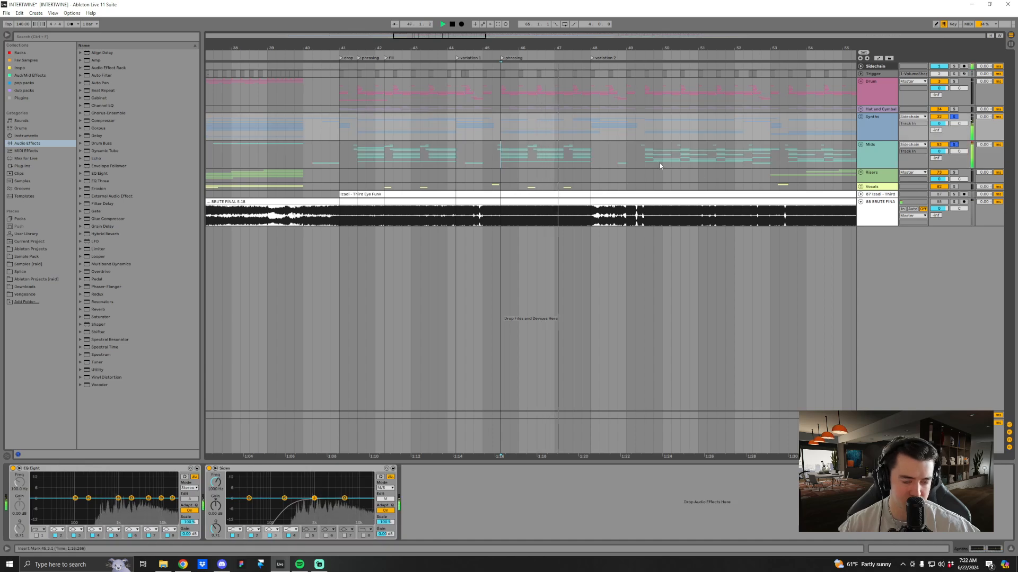
# Compare variation 2 at 48.1.1 with variation 1 by auditioning the soloed Synths and Mids from both places.
pyautogui.click(591, 134)
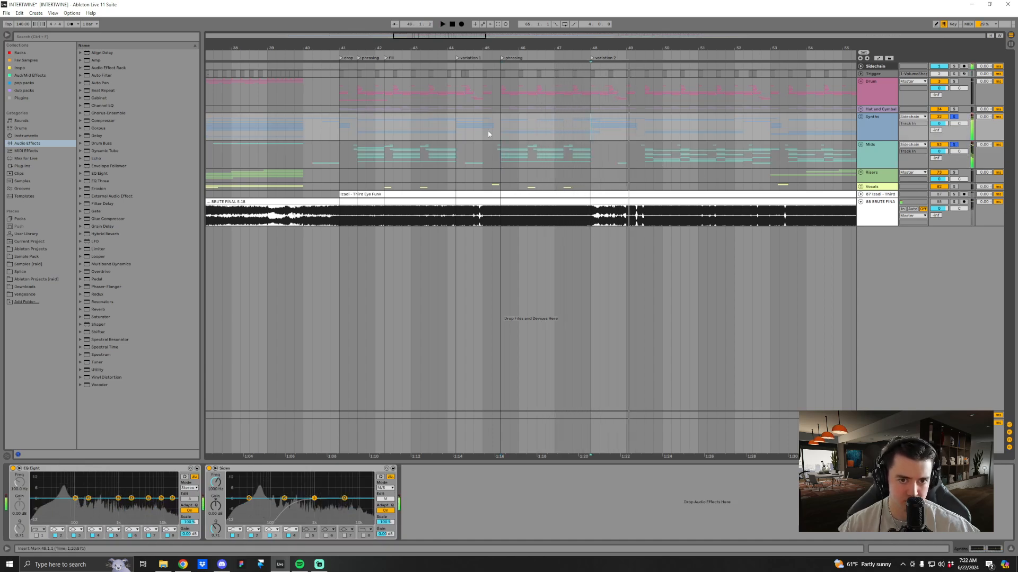
pyautogui.click(455, 131)
pyautogui.click(463, 128)
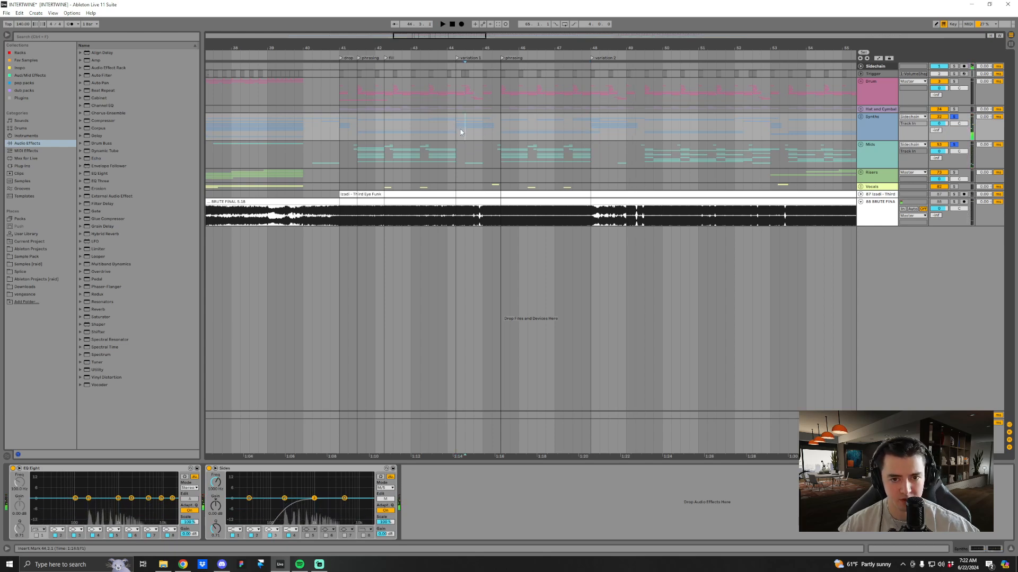
pyautogui.press('space')
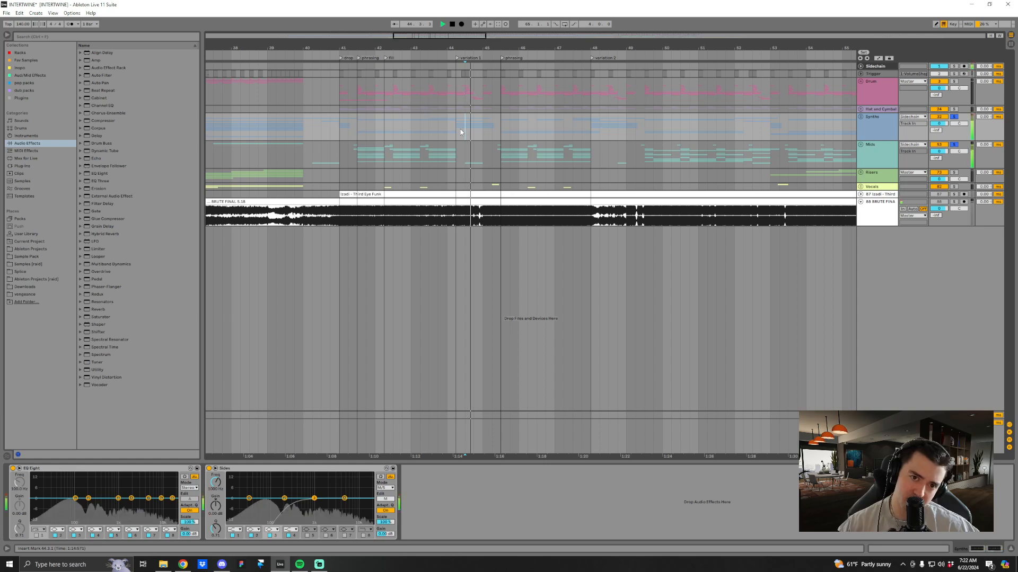
pyautogui.click(590, 132)
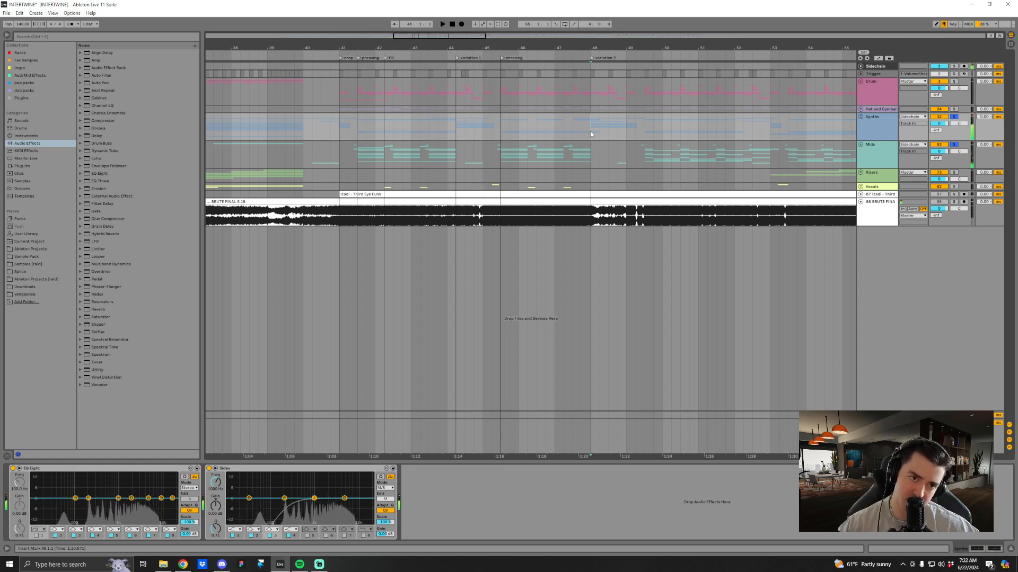
# Replay variation 2 with Synths and Mids soloed, and place the insert marker at 49.1.1.
pyautogui.press('space')
pyautogui.press('space')
pyautogui.click(626, 128)
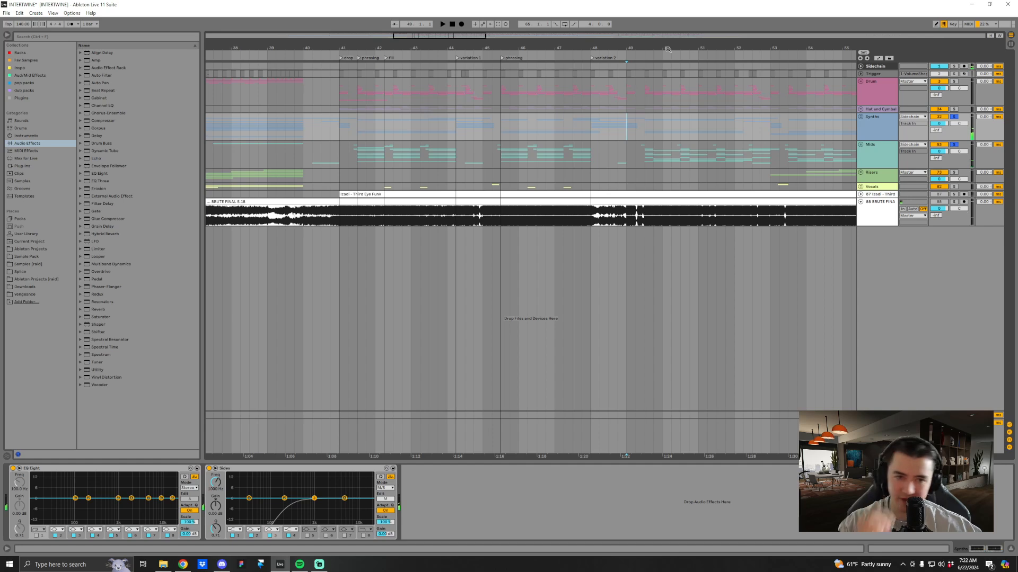
# Audition the soloed layers around bar 52, and return the insert marker to 49.1.1.
pyautogui.moveTo(668, 49); pyautogui.dragTo(611, 32)
pyautogui.hscroll(1, 621, 139)
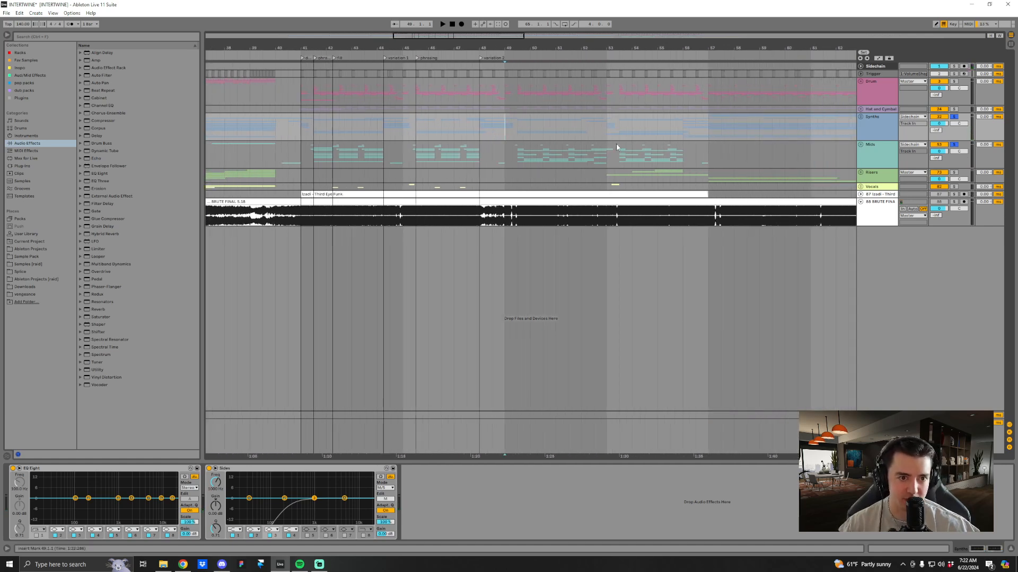
pyautogui.click(591, 134)
pyautogui.press('space')
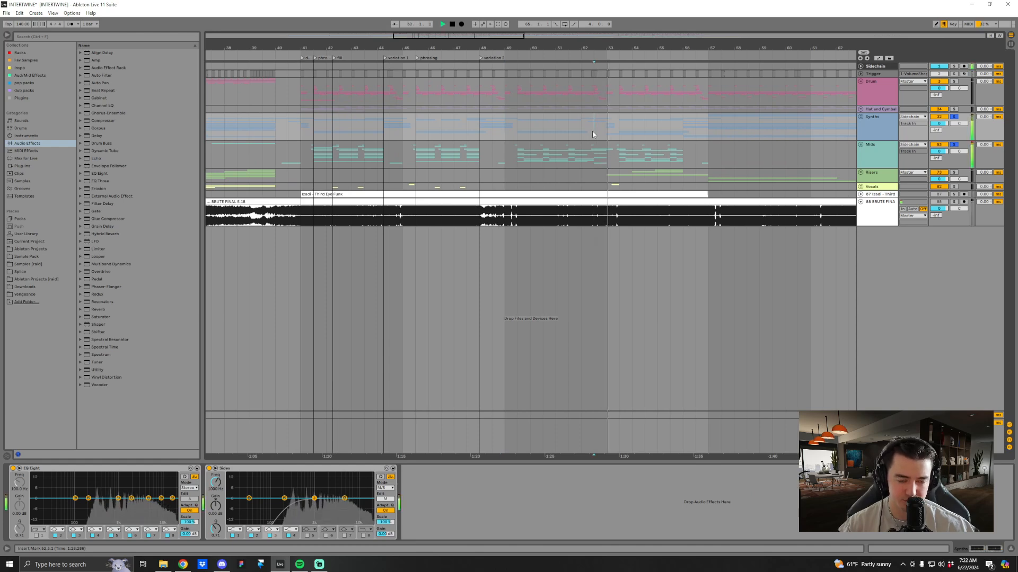
pyautogui.press('space')
pyautogui.click(580, 134)
pyautogui.click(507, 133)
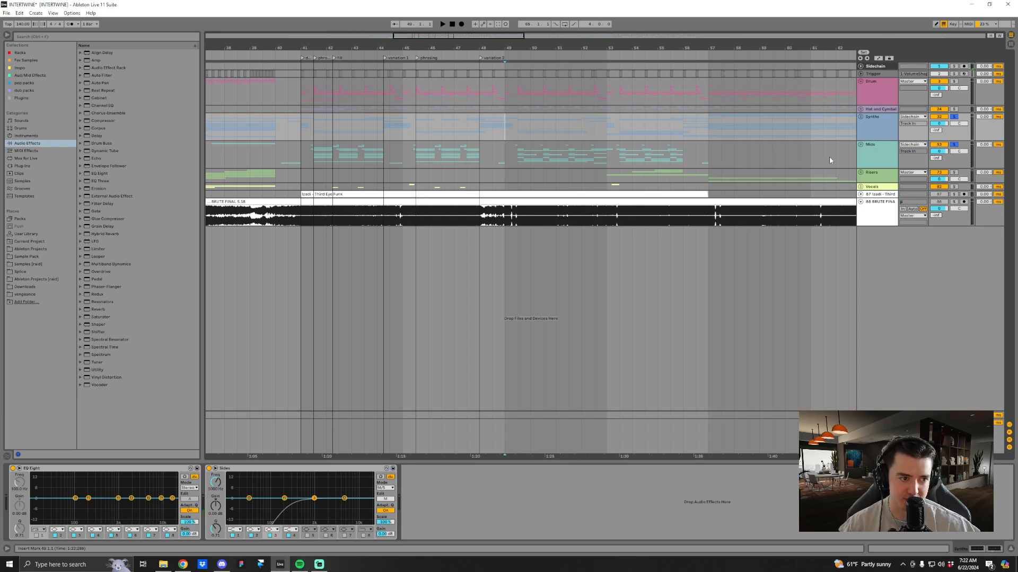
# Highlight the Synths passage from 41.1.1 to 49.1.1 to review the drop's first eight bars.
pyautogui.moveTo(455, 51); pyautogui.dragTo(547, 63)
pyautogui.moveTo(422, 51)
pyautogui.mouseDown()
pyautogui.moveTo(424, 71)
pyautogui.moveTo(424, 48)
pyautogui.mouseUp()
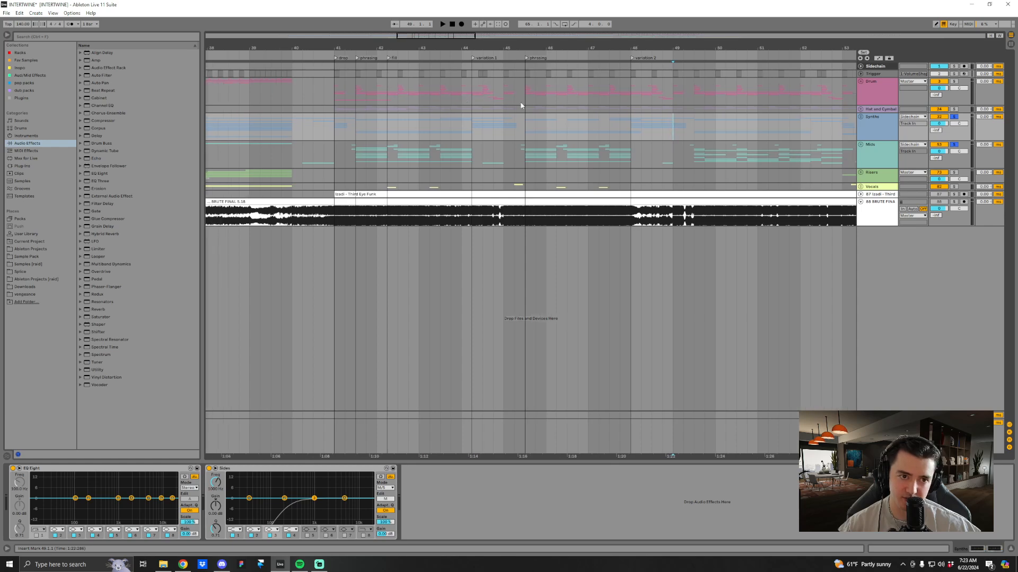
pyautogui.moveTo(614, 49); pyautogui.dragTo(523, 24)
pyautogui.moveTo(345, 127); pyautogui.dragTo(545, 133)
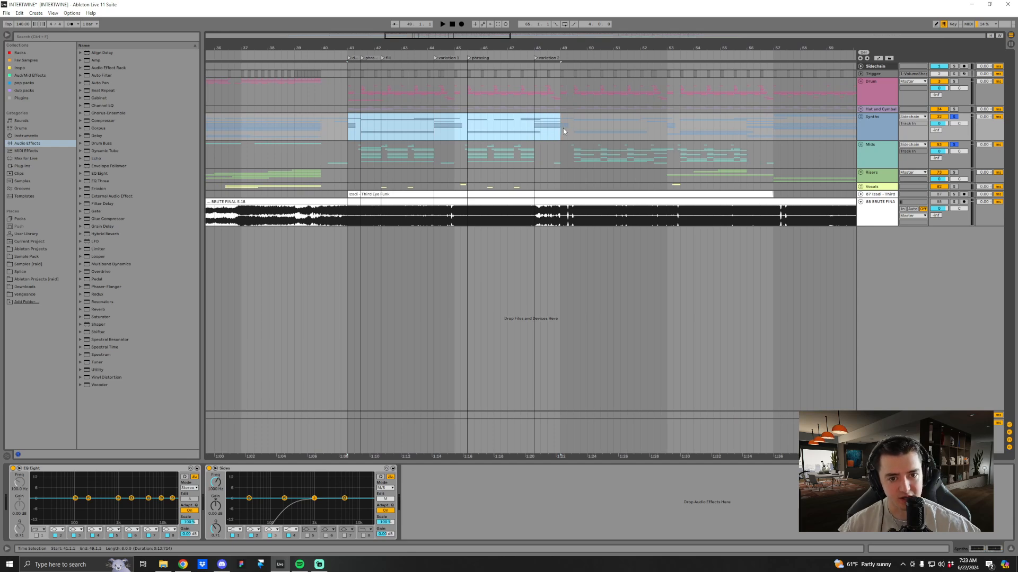
# Delete the fill locator that follows the first phrasing locator, and set the insert marker at 41.3.1.
pyautogui.click(361, 132)
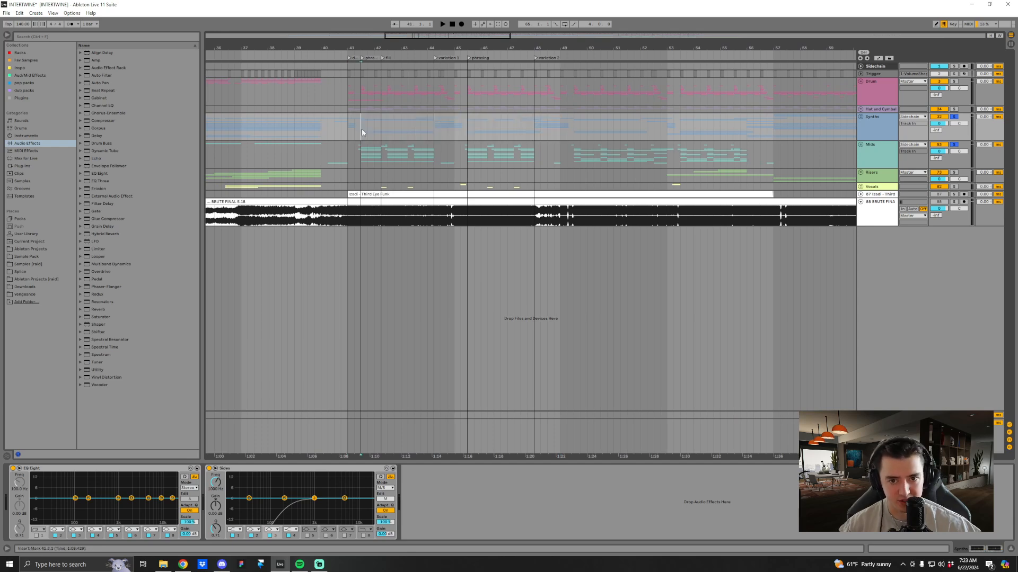
pyautogui.click(382, 58)
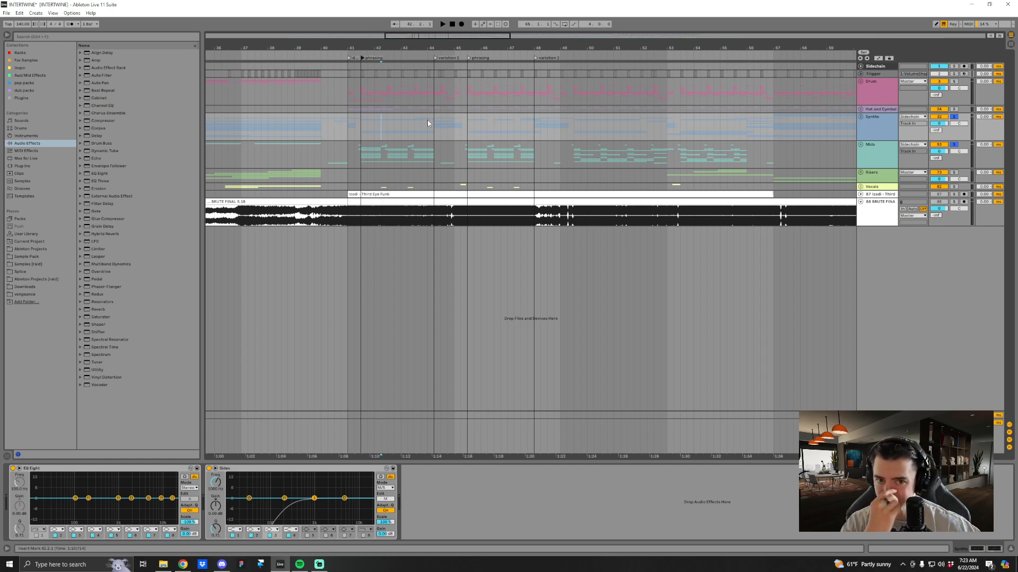
pyautogui.click(363, 130)
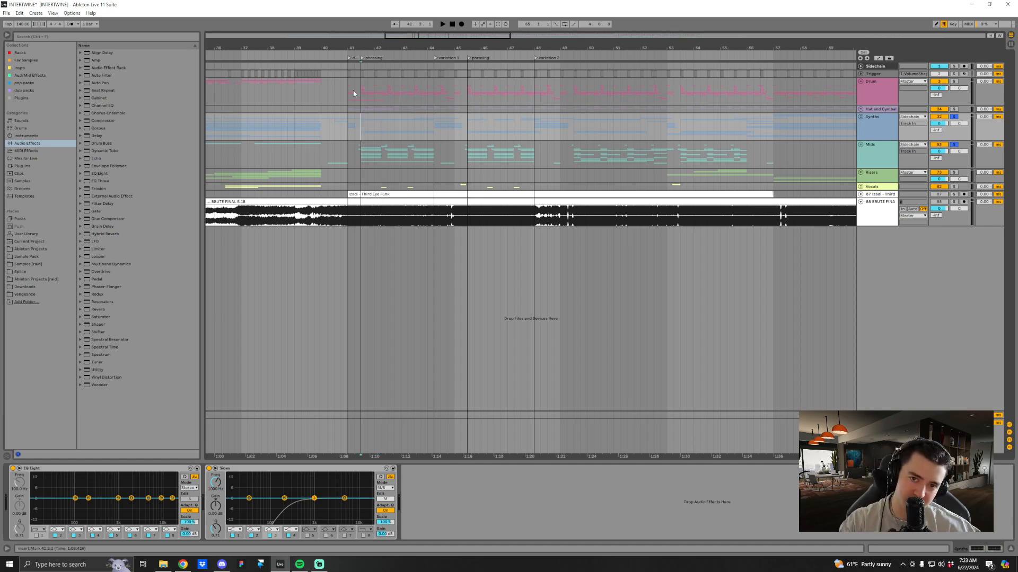
# Add a locator at 45.1.1 and name it to mark the next 4 bars.
pyautogui.click(453, 136)
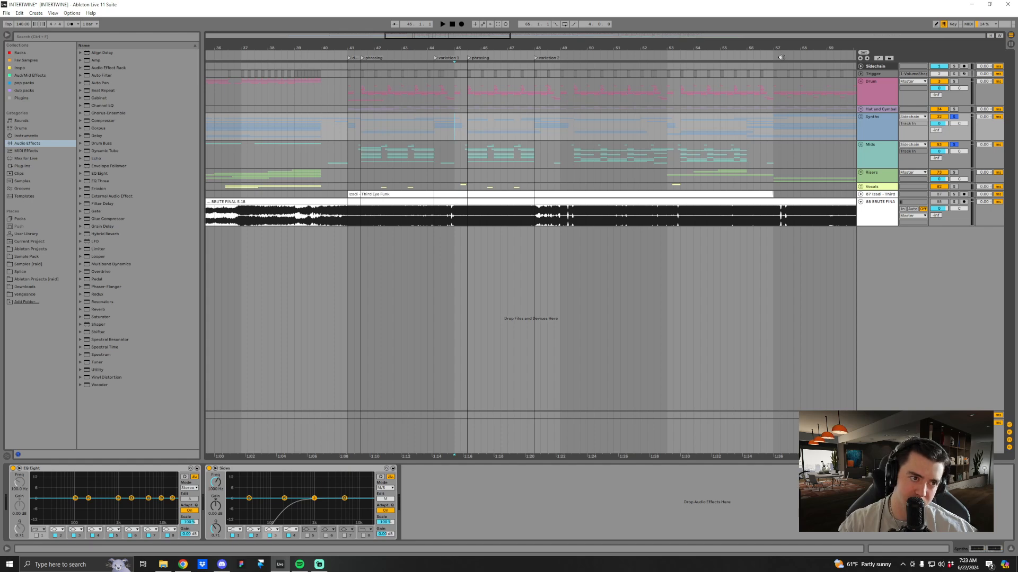
pyautogui.click(864, 53)
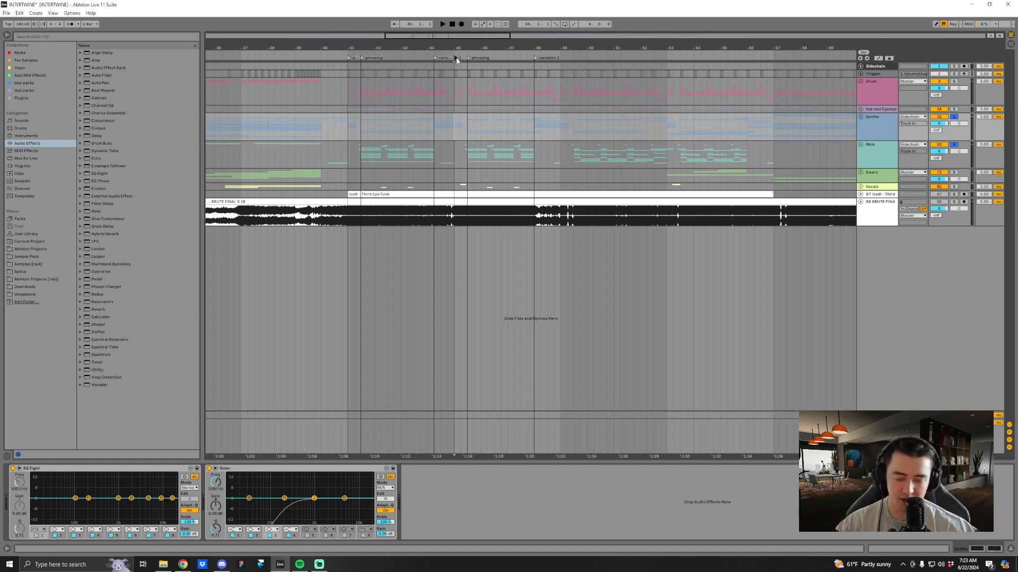
pyautogui.hotkey('ctrl', 'r')
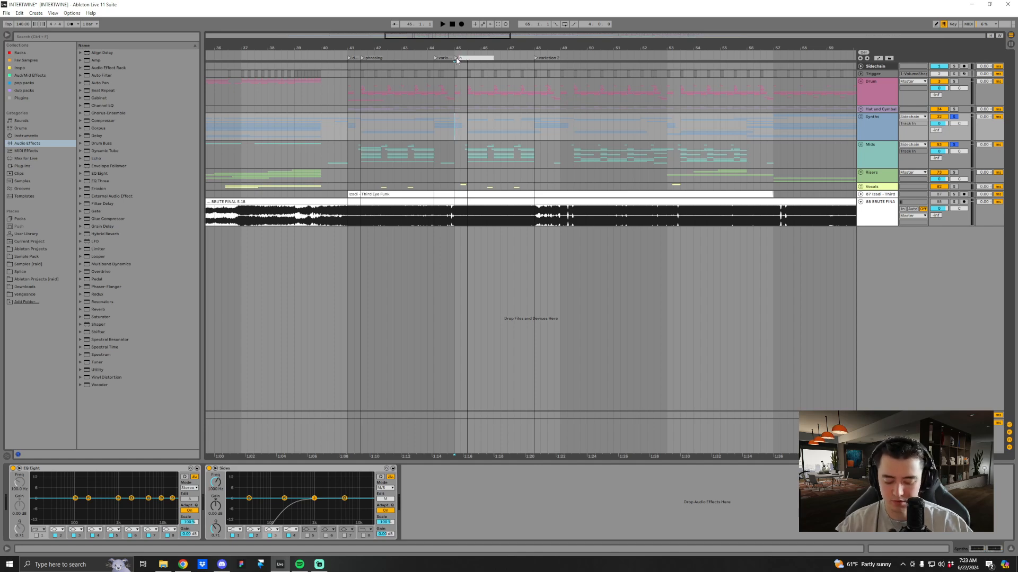
pyautogui.press('Return')
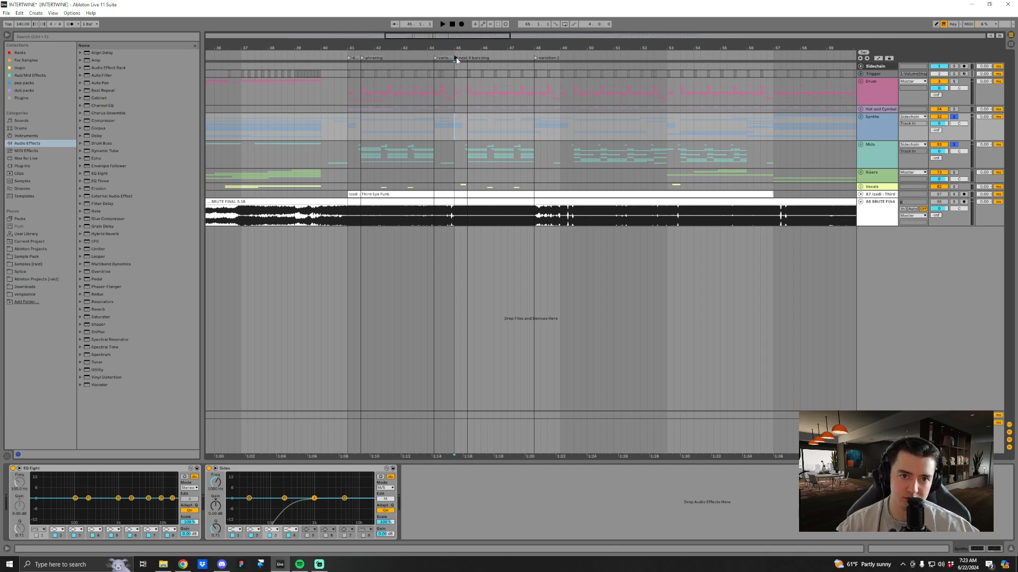
# Examine where the four-bar sections start at bars 41, 45 and 49, including the second phrasing locator.
pyautogui.click(468, 88)
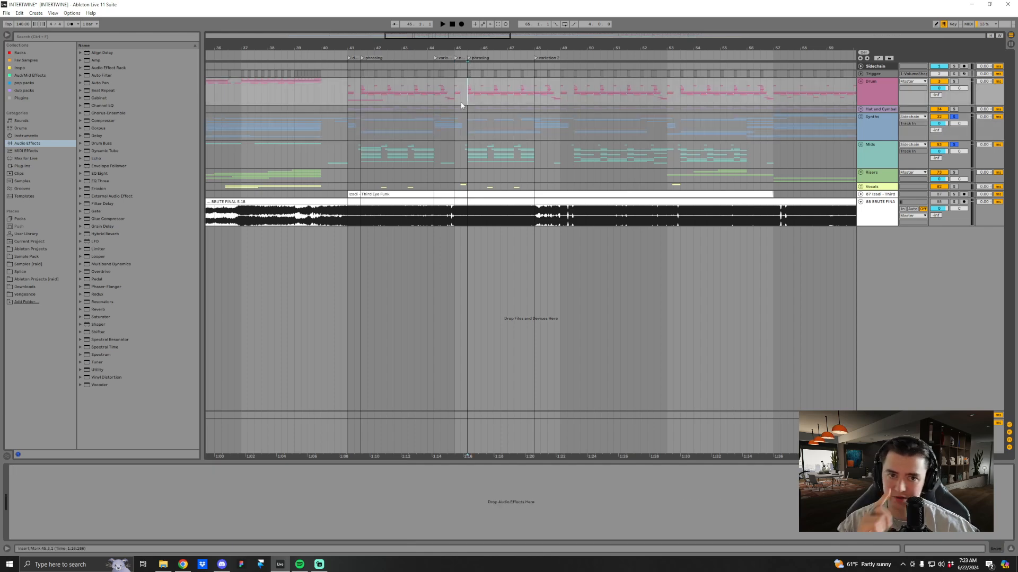
pyautogui.click(454, 141)
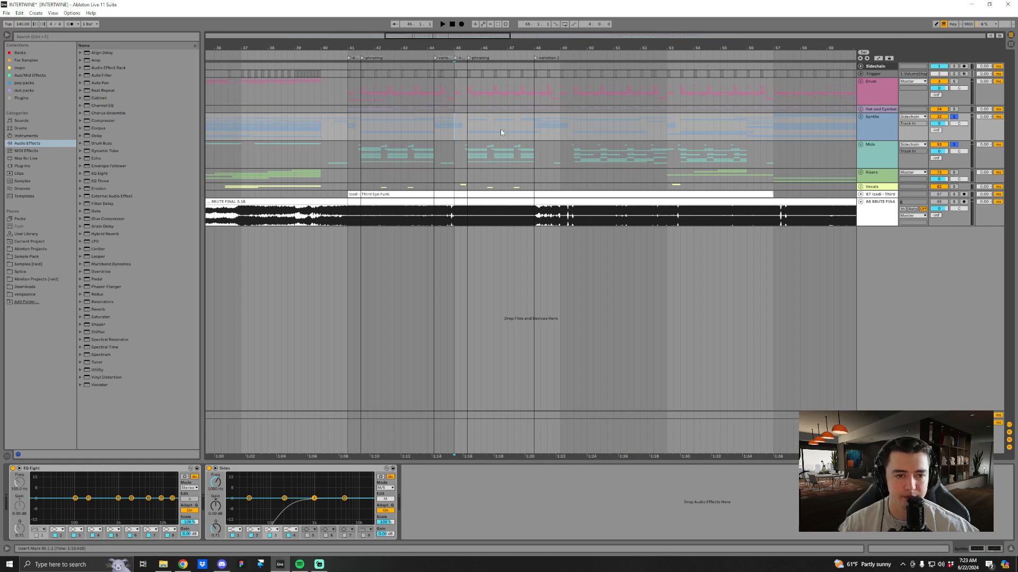
pyautogui.click(560, 134)
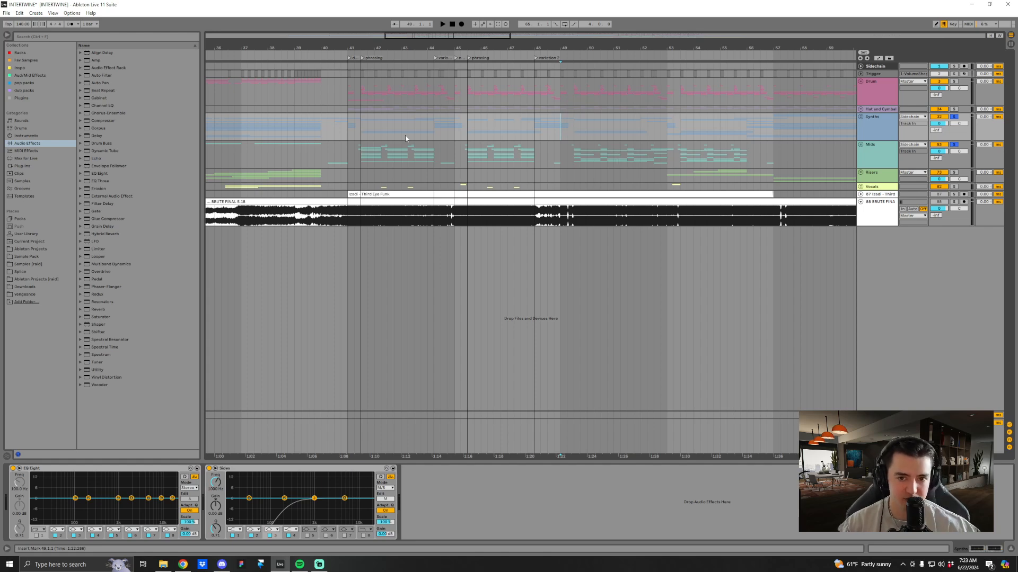
pyautogui.click(347, 133)
pyautogui.click(576, 136)
pyautogui.moveTo(631, 51); pyautogui.dragTo(587, 47)
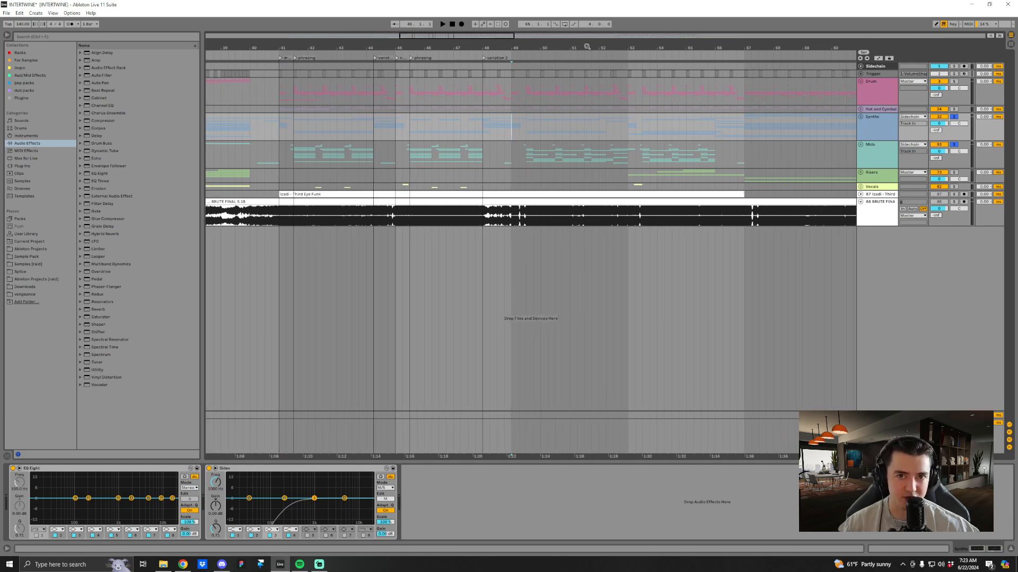
# Unfold the Mids group and audition its layers from bar 49 with Synths soloed alongside.
pyautogui.click(860, 145)
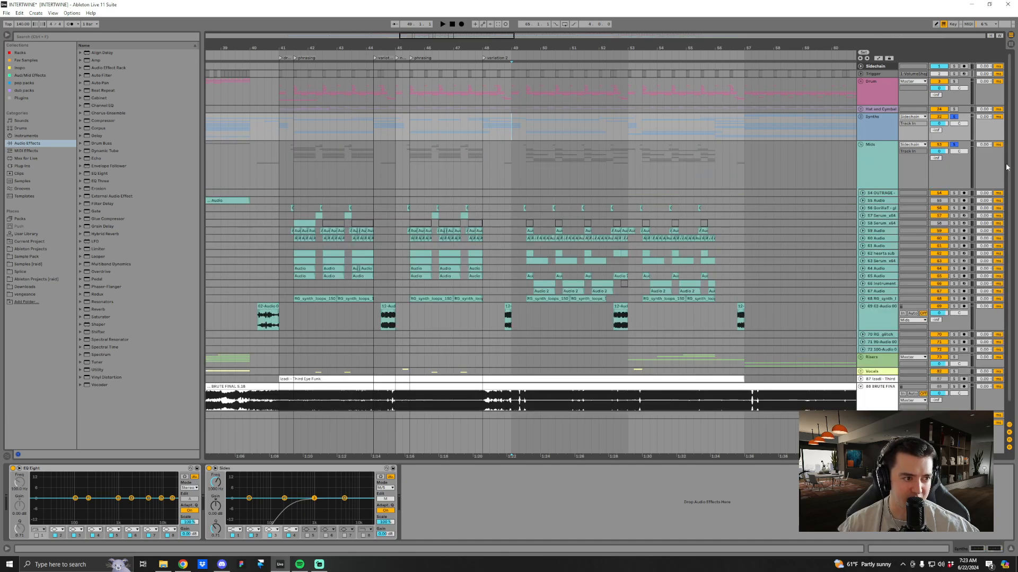
pyautogui.moveTo(1010, 175); pyautogui.dragTo(1011, 163)
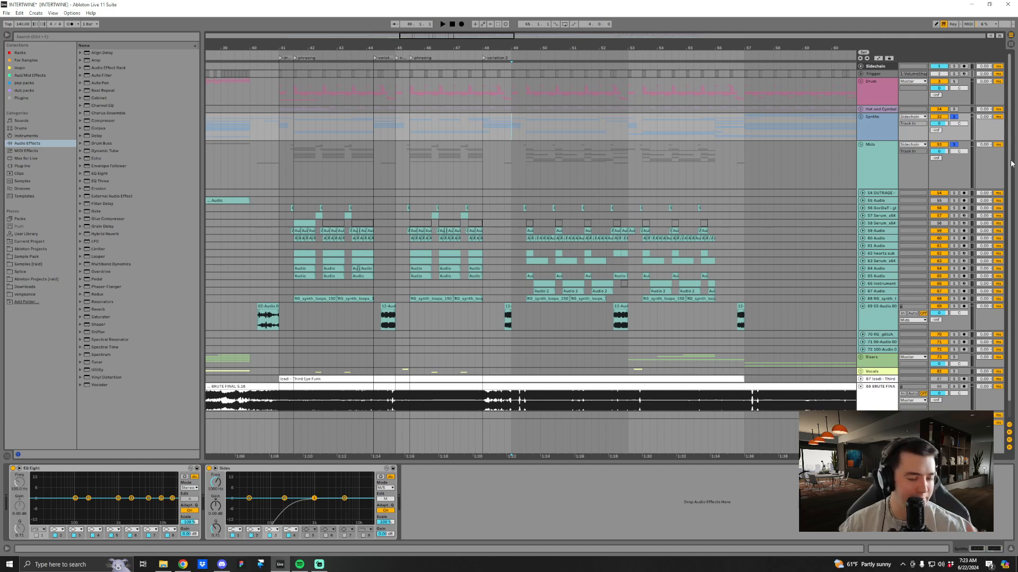
pyautogui.moveTo(549, 50); pyautogui.dragTo(549, 69)
pyautogui.scroll(-2, 692, 247)
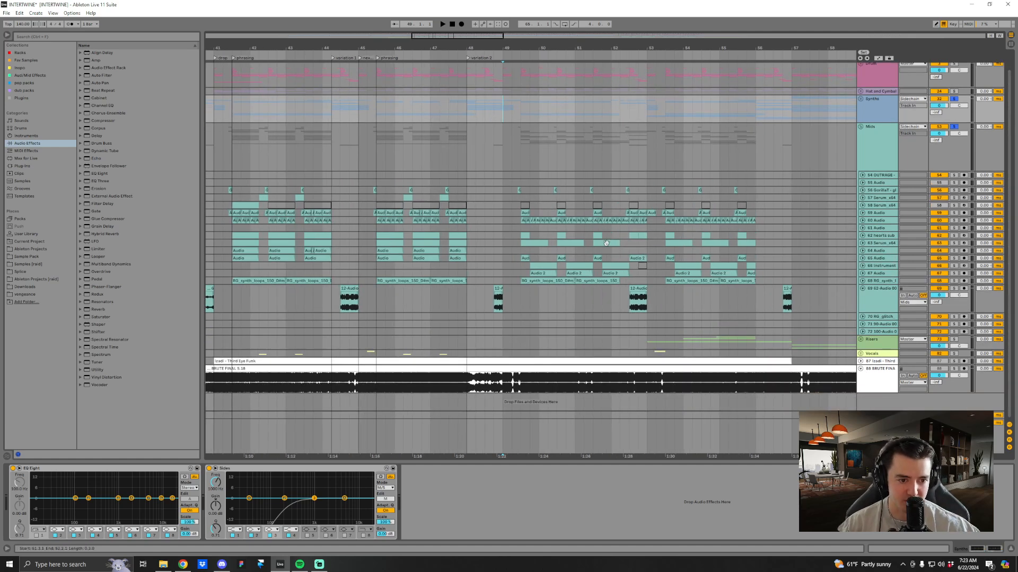
pyautogui.press('space')
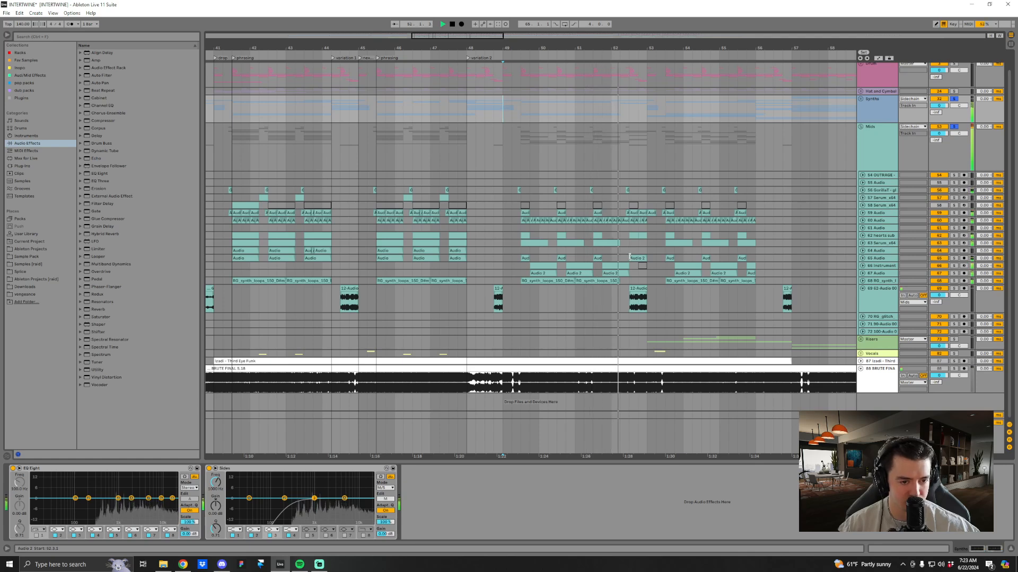
pyautogui.click(521, 250)
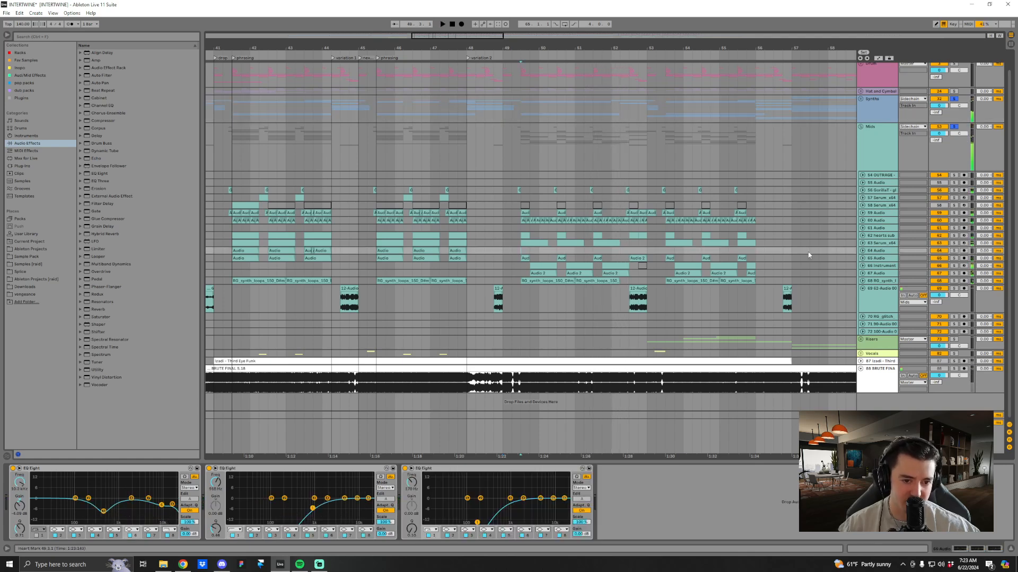
# Unfold the 63 Serum track in Mids and audition its phrase from 49.1.1 and 49.3.1.
pyautogui.click(862, 243)
pyautogui.click(878, 245)
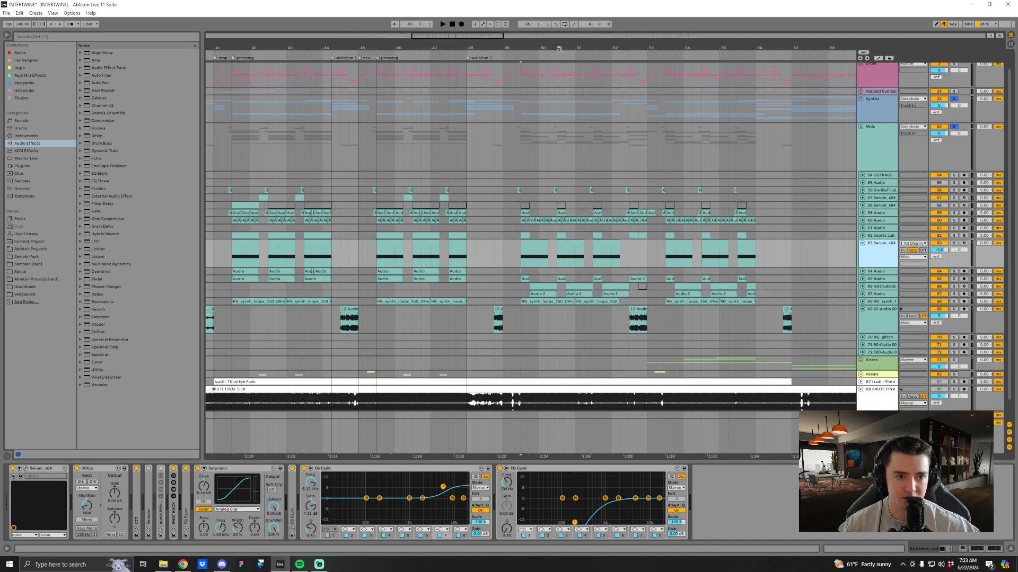
pyautogui.keyDown('ctrl'); pyautogui.scroll(2, 554, 72); pyautogui.keyUp('ctrl')
pyautogui.scroll(1, 590, 127)
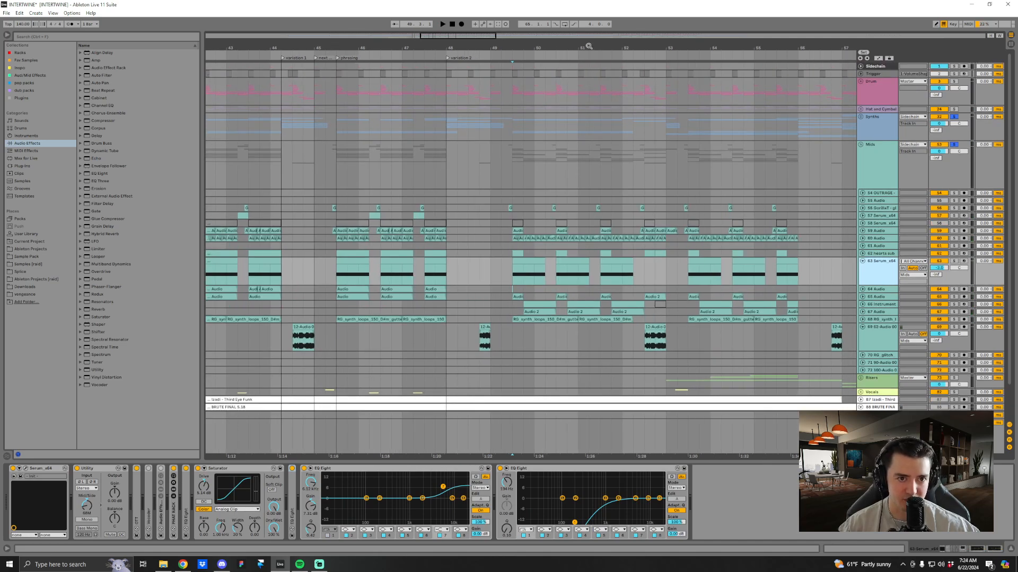
pyautogui.moveTo(588, 46); pyautogui.dragTo(639, 34)
pyautogui.click(577, 275)
pyautogui.press('space')
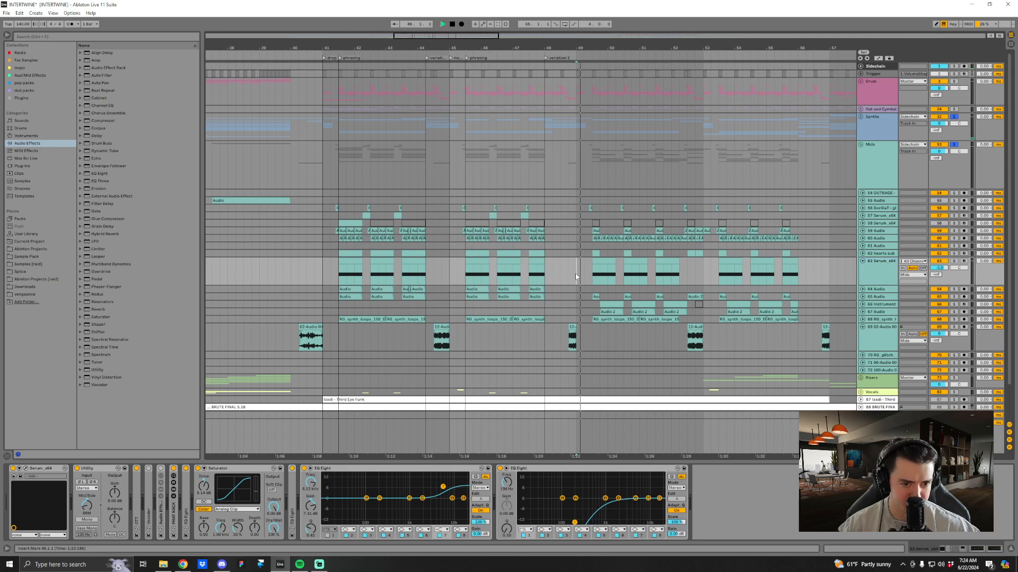
pyautogui.click(671, 278)
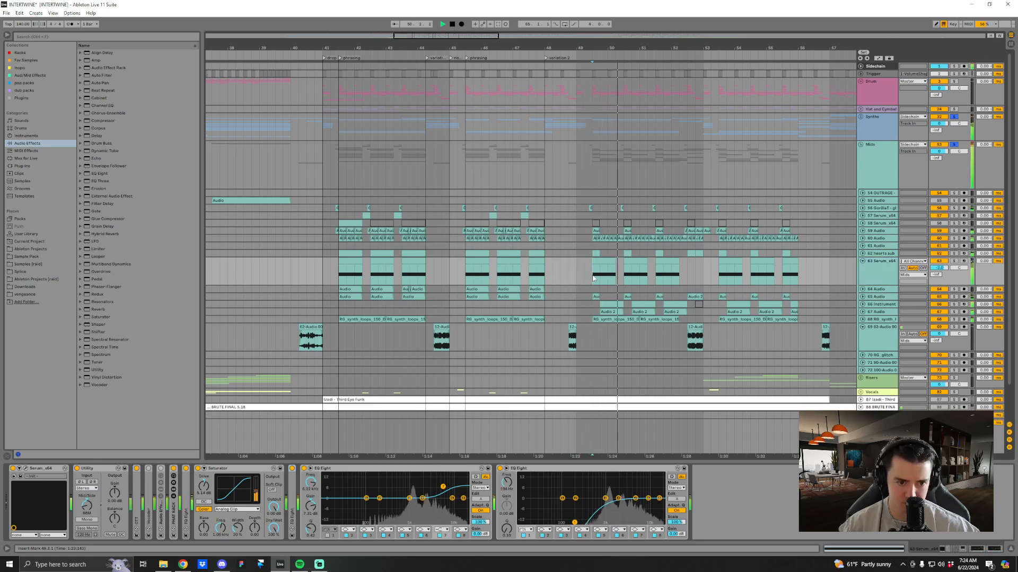
pyautogui.press('space')
# Select the first Serum clip after bar 49, and audition the end of the phrase from 52.3.1.
pyautogui.click(612, 277)
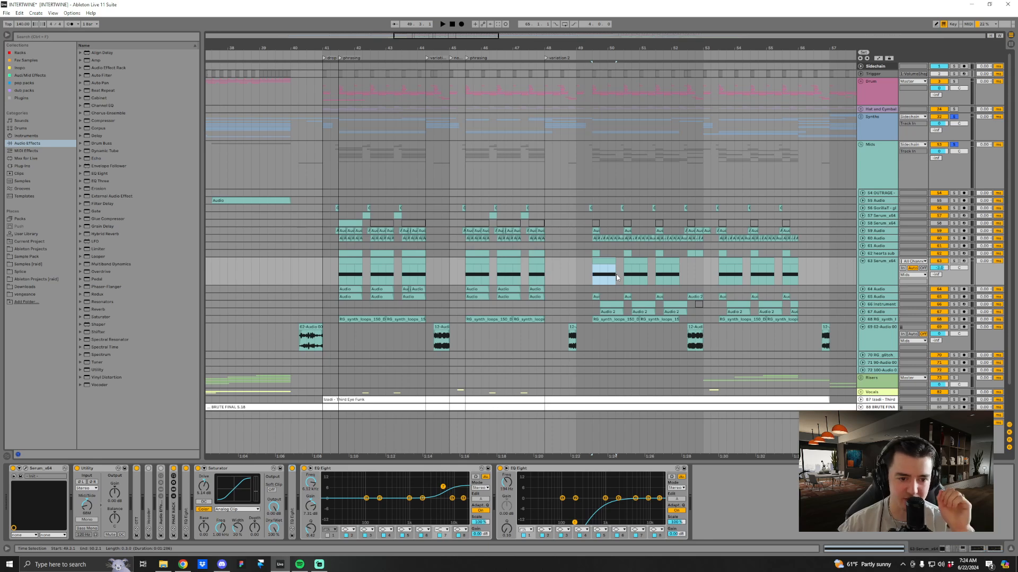
pyautogui.press('space')
pyautogui.click(690, 270)
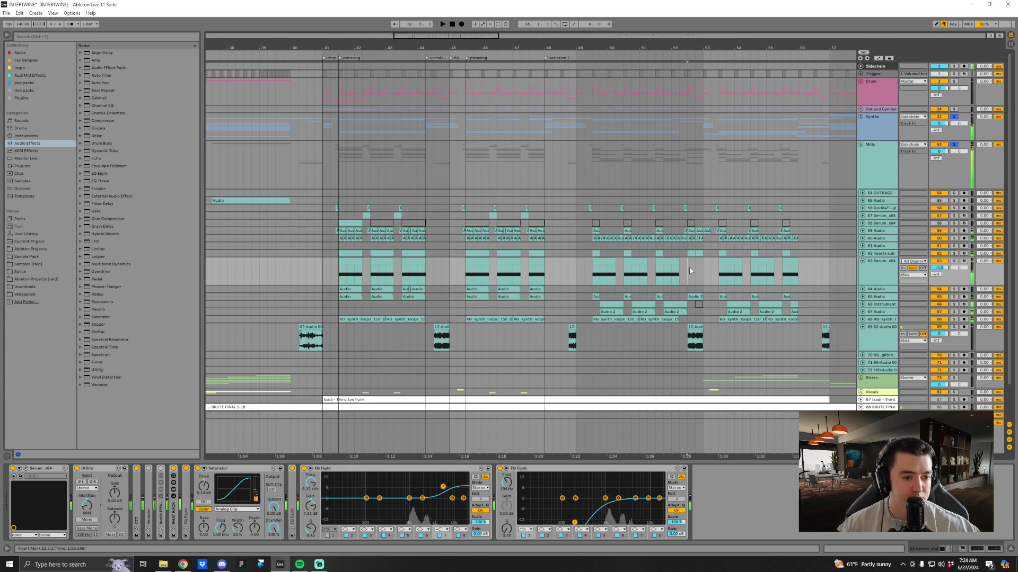
pyautogui.click(526, 216)
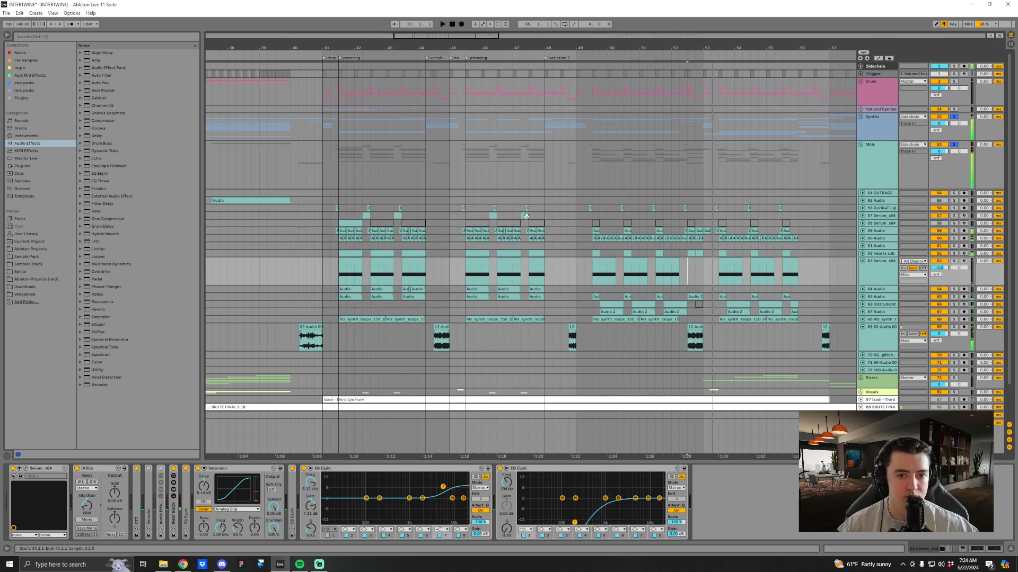
pyautogui.press('space')
# Compare variation 1 at 44.2.1 with the end of the third phrase at 52.2.1 by auditioning both.
pyautogui.click(437, 278)
pyautogui.press('space')
pyautogui.click(427, 276)
pyautogui.press('space')
pyautogui.press('space')
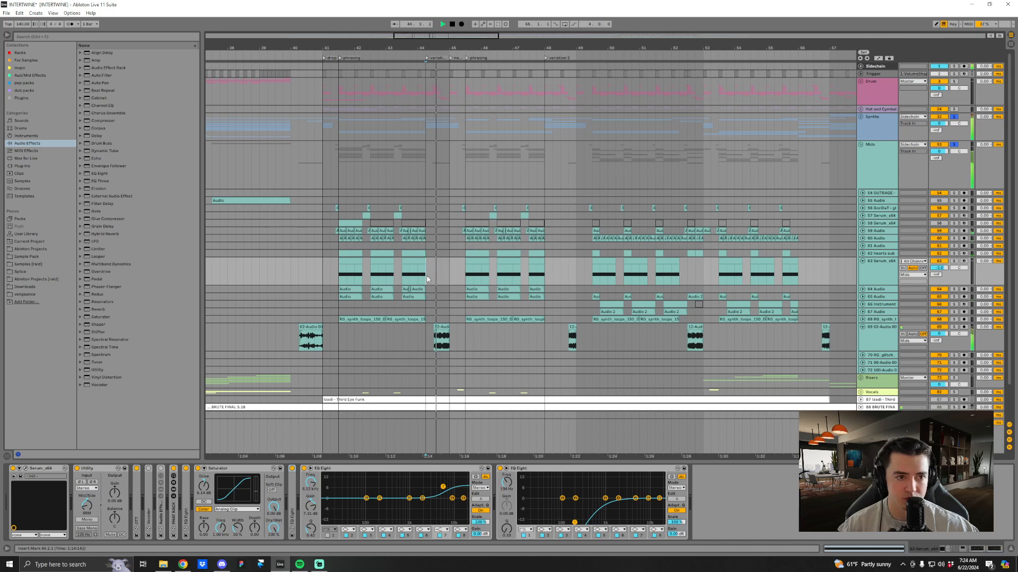
pyautogui.click(681, 277)
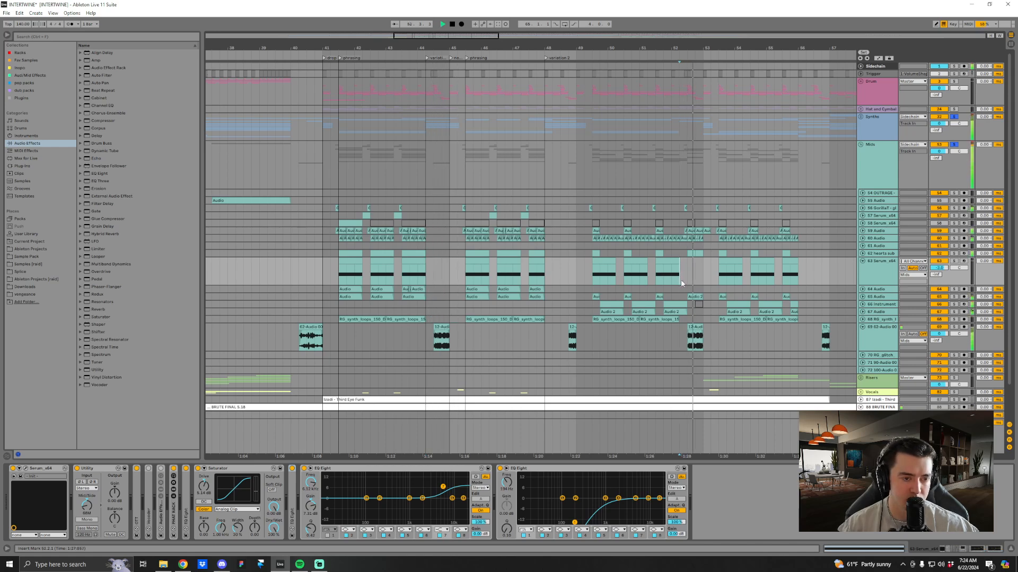
# Unfold the Synths group and move the variation 1 clip section from 44.2.1–46.1.1 to 52.1.1 on the same track.
pyautogui.click(861, 116)
pyautogui.scroll(-1, 453, 298)
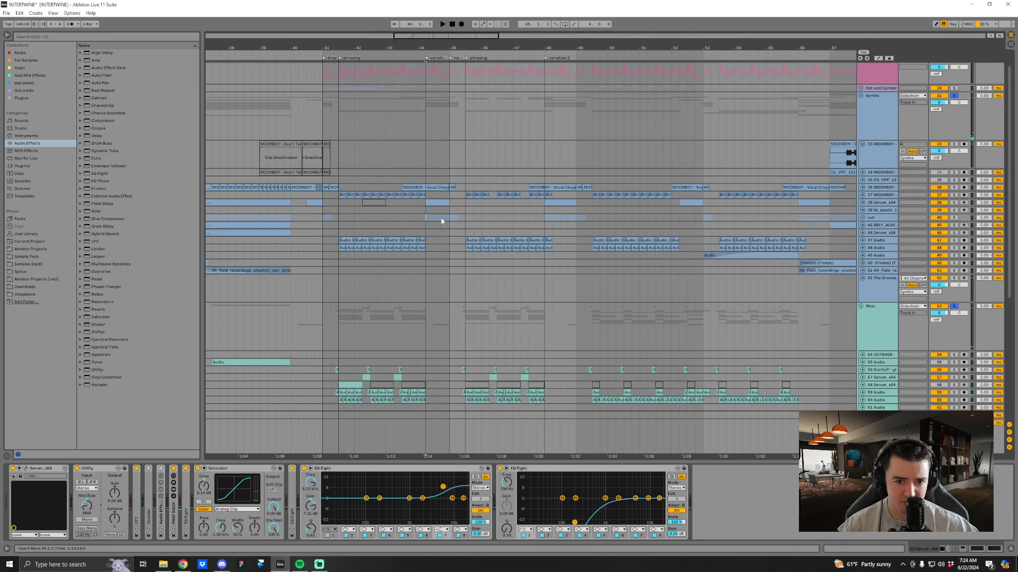
pyautogui.moveTo(428, 217); pyautogui.dragTo(469, 219)
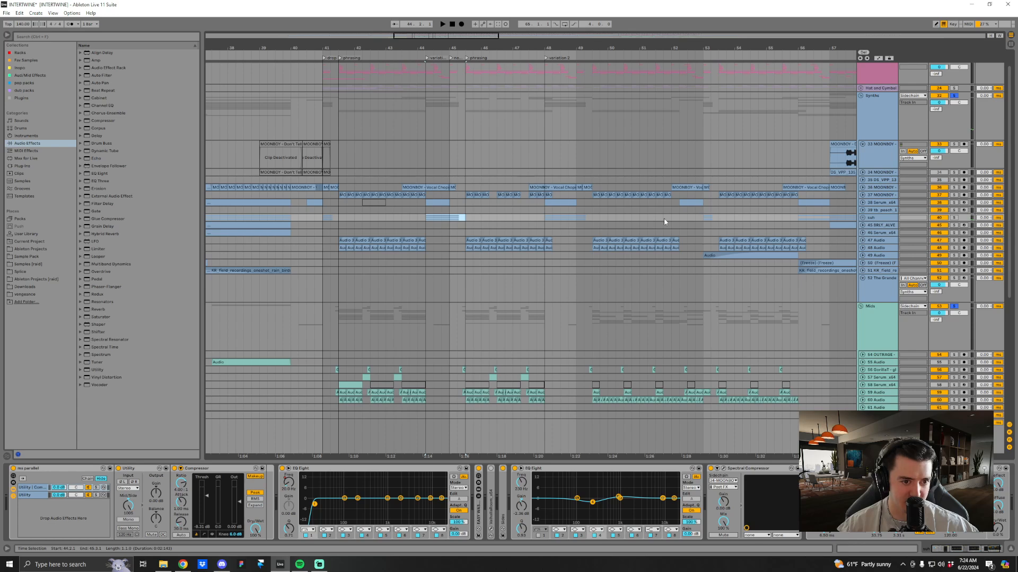
pyautogui.moveTo(424, 215); pyautogui.dragTo(481, 219)
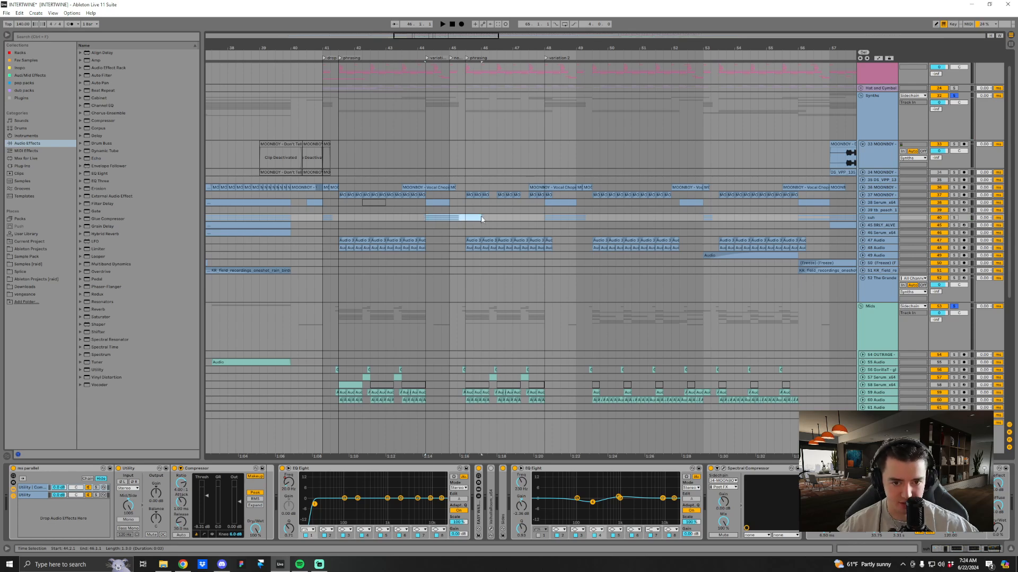
pyautogui.hotkey('ctrl', 'x')
pyautogui.click(671, 218)
pyautogui.hotkey('ctrl', 'v')
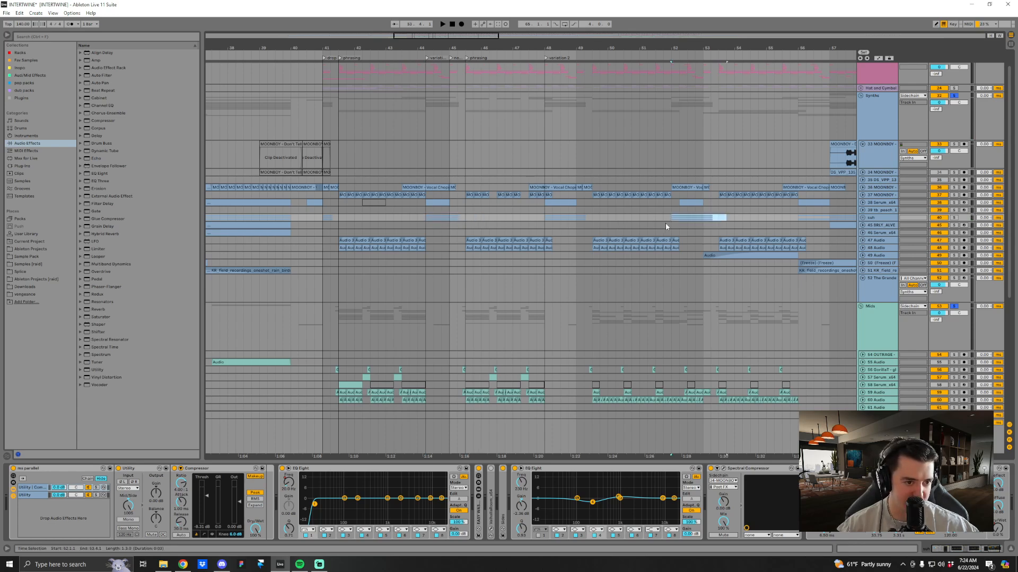
# Audition the rearranged Synths section from 52.1.1, then examine the Mids layers beneath it.
pyautogui.press('space')
pyautogui.press('space')
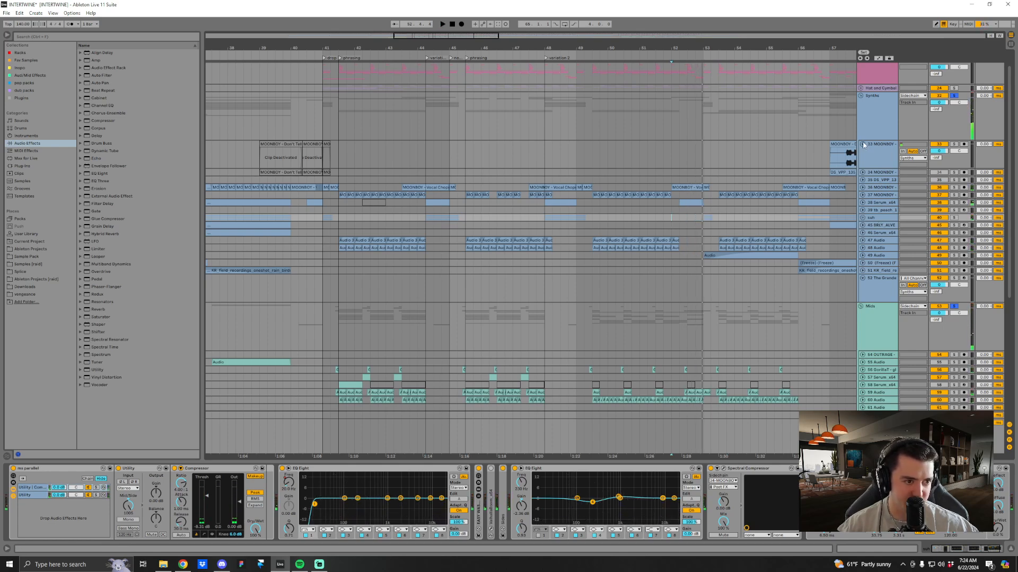
pyautogui.scroll(-8, 720, 336)
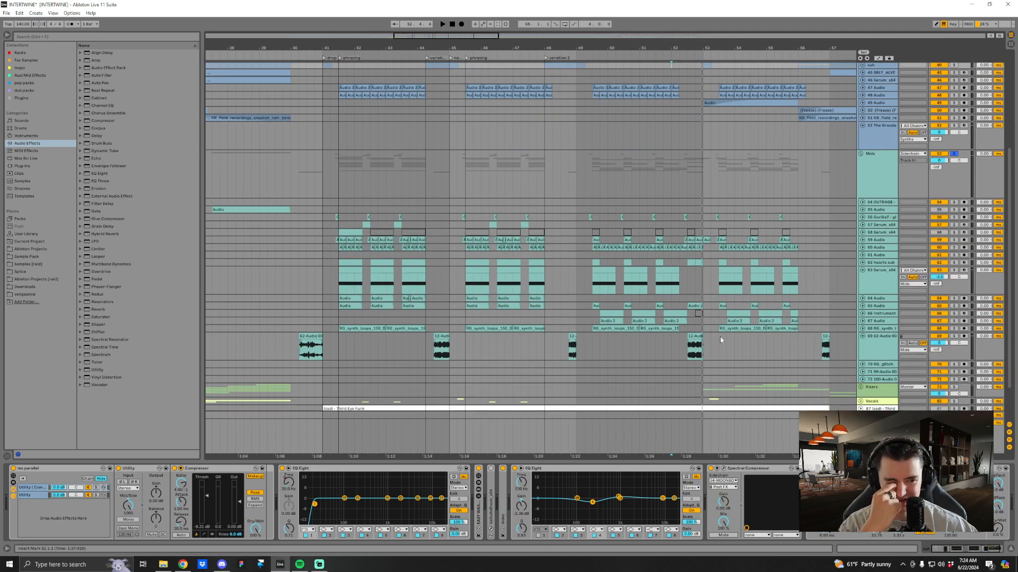
# Select the gap from 52.2.1 to 53.1.1 on the 63 Serum track, and audition the Mids phrase from 49.1.1.
pyautogui.moveTo(681, 281); pyautogui.dragTo(703, 286)
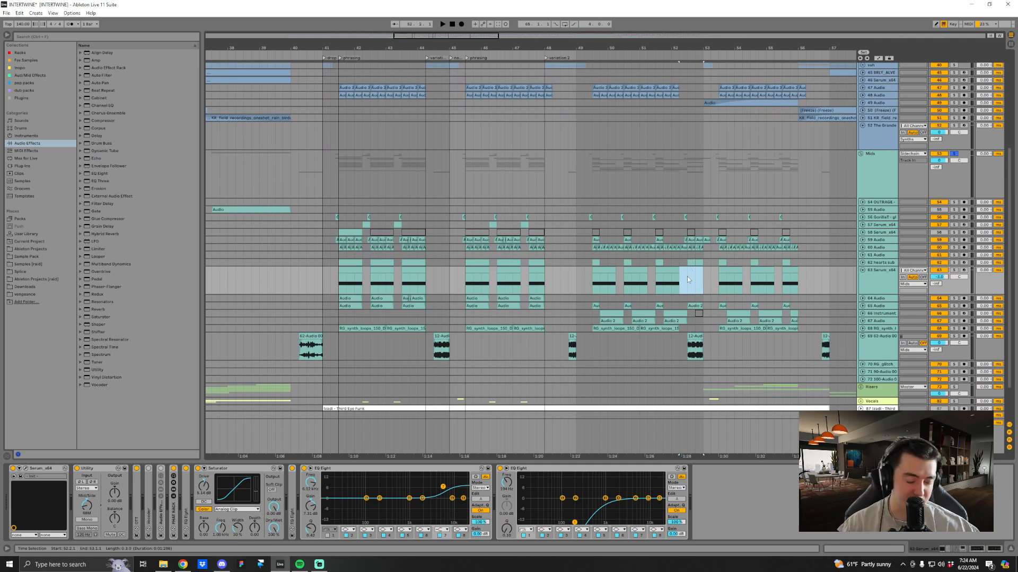
pyautogui.click(687, 280)
pyautogui.moveTo(716, 47); pyautogui.dragTo(695, 42)
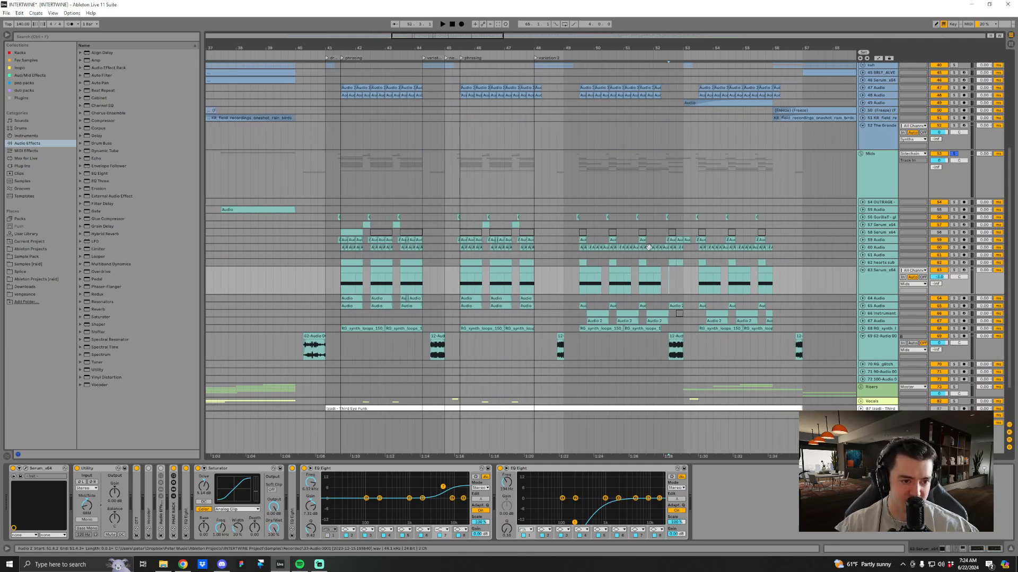
pyautogui.press('space')
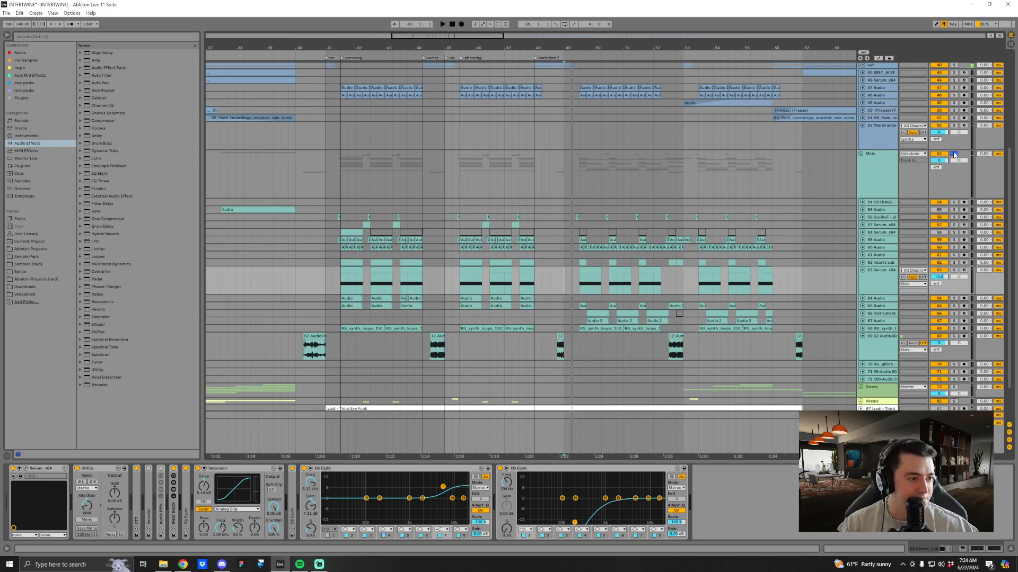
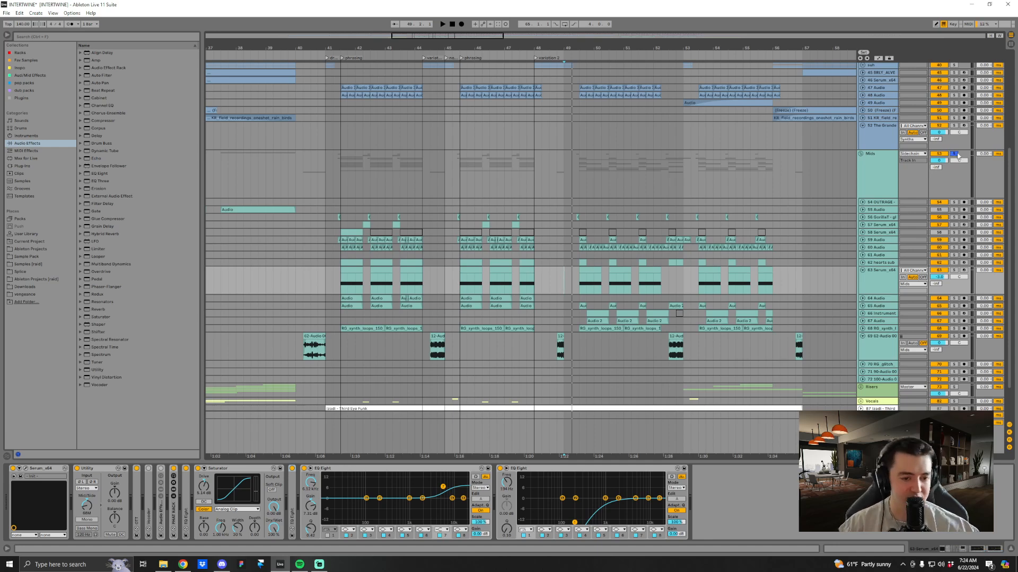
# Unfold and solo the 66 Instrument track in Mids, and audition its phrase from 49.4.1.
pyautogui.scroll(5, 844, 245)
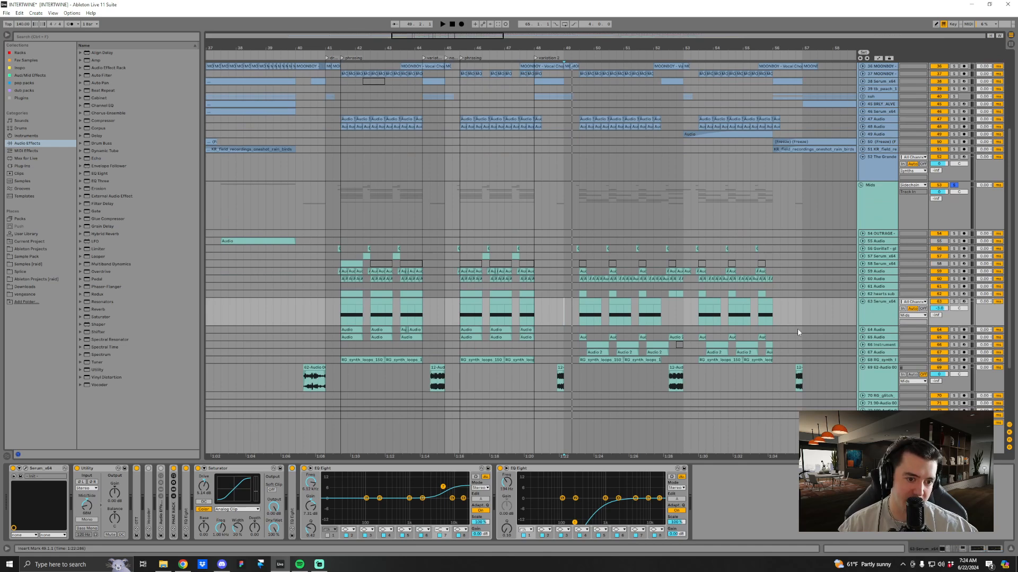
pyautogui.scroll(5, 1003, 247)
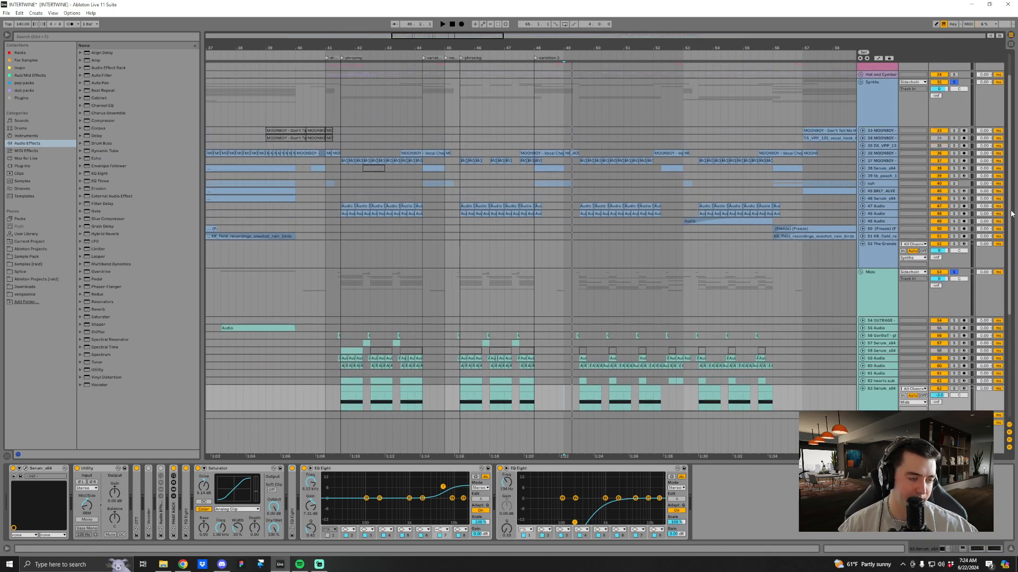
pyautogui.moveTo(603, 44); pyautogui.dragTo(598, 59)
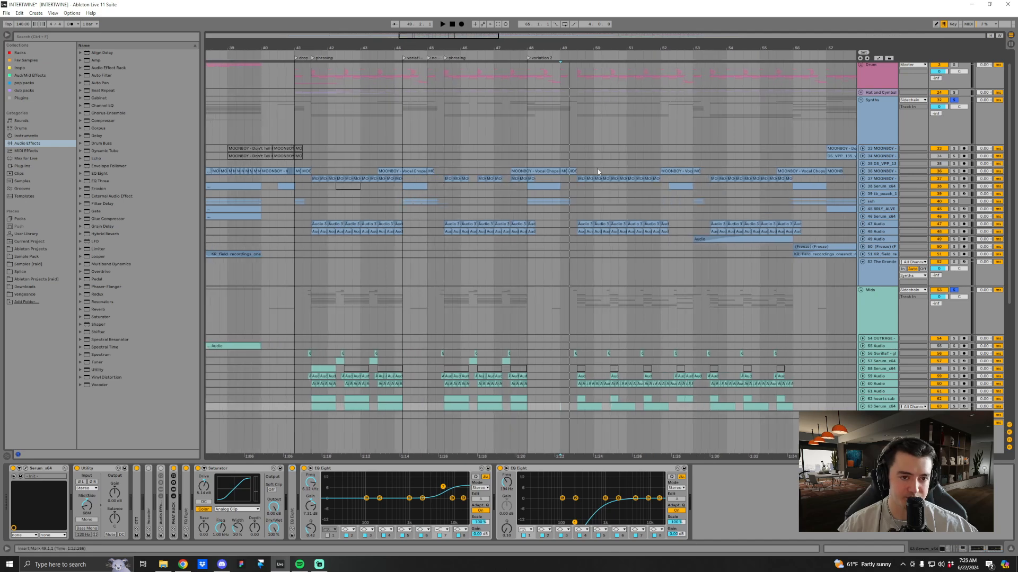
pyautogui.scroll(-5, 601, 265)
pyautogui.scroll(-5, 636, 284)
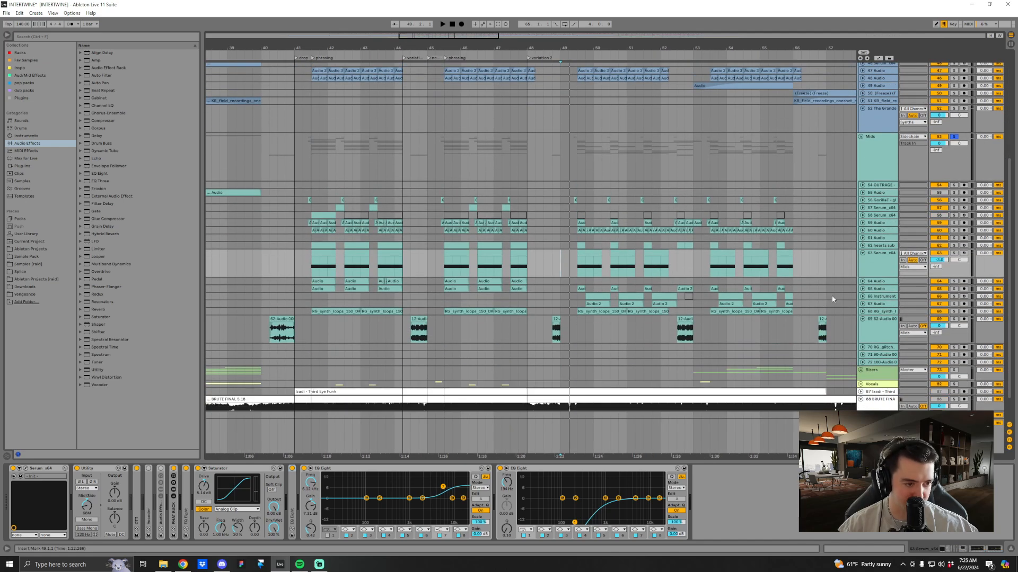
pyautogui.click(862, 296)
pyautogui.click(586, 309)
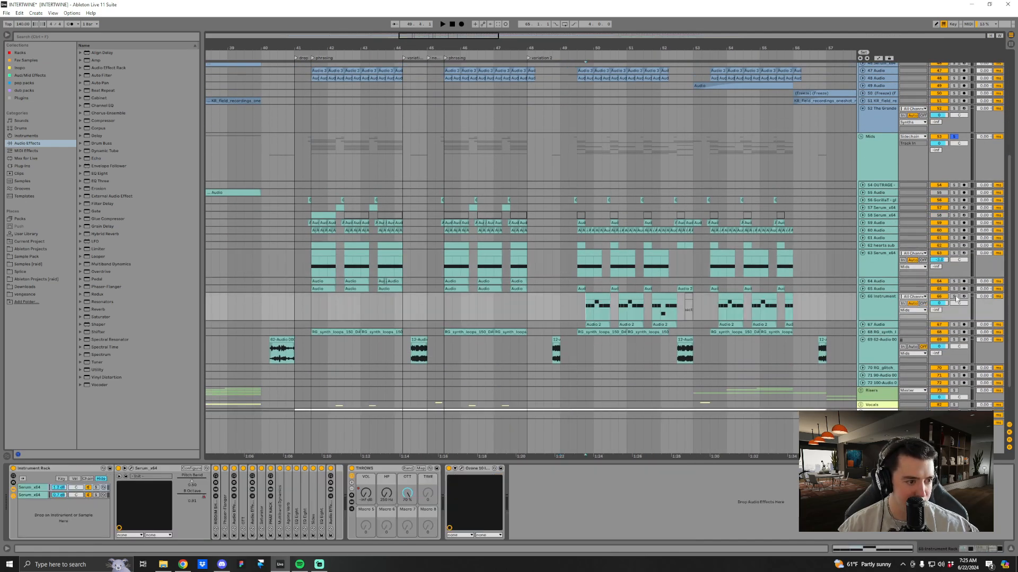
pyautogui.click(953, 297)
pyautogui.press('space')
pyautogui.moveTo(617, 49); pyautogui.dragTo(594, 84)
pyautogui.press('space')
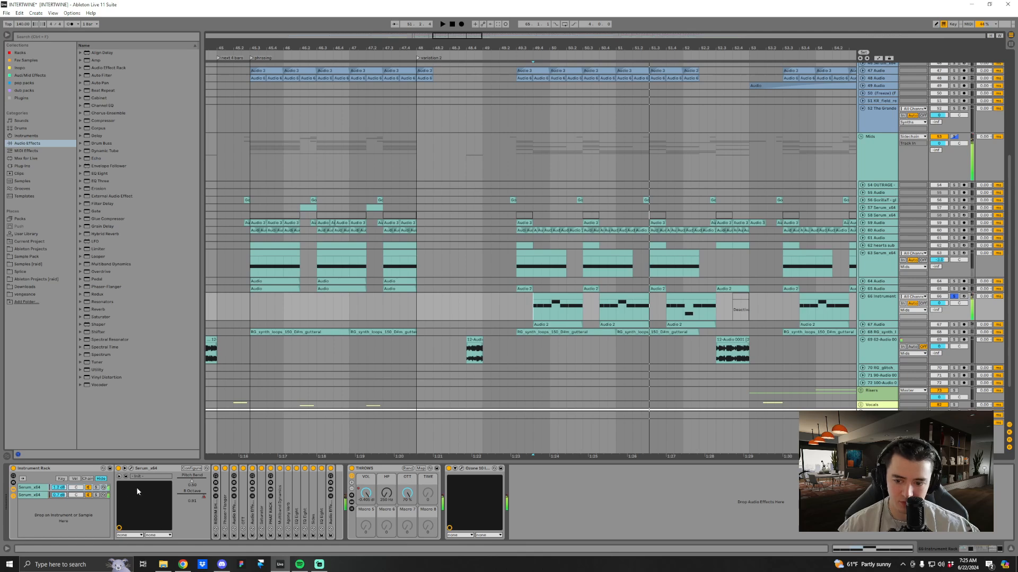
pyautogui.press('space')
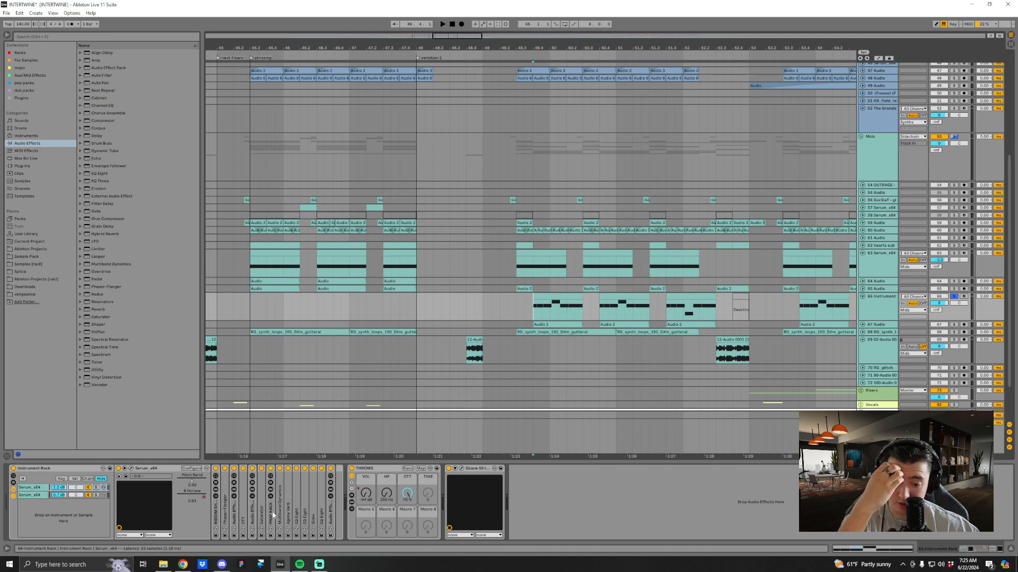
# Unfold the Audio Effect Rack and RIDDIM SHIFTER devices on the 66 Instrument track, and open its first Serum plug-in.
pyautogui.doubleClick(253, 511)
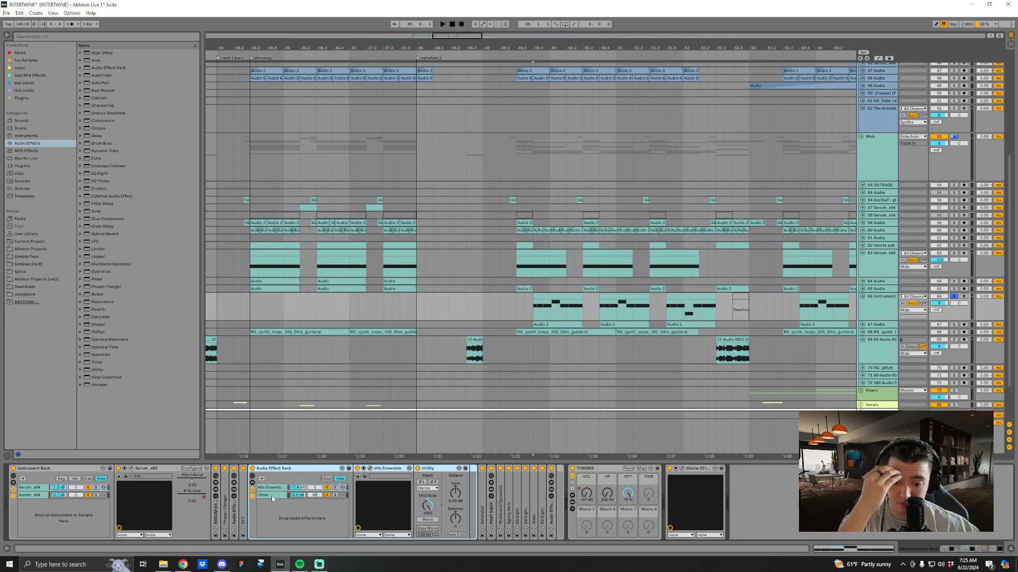
pyautogui.doubleClick(235, 515)
pyautogui.doubleClick(217, 503)
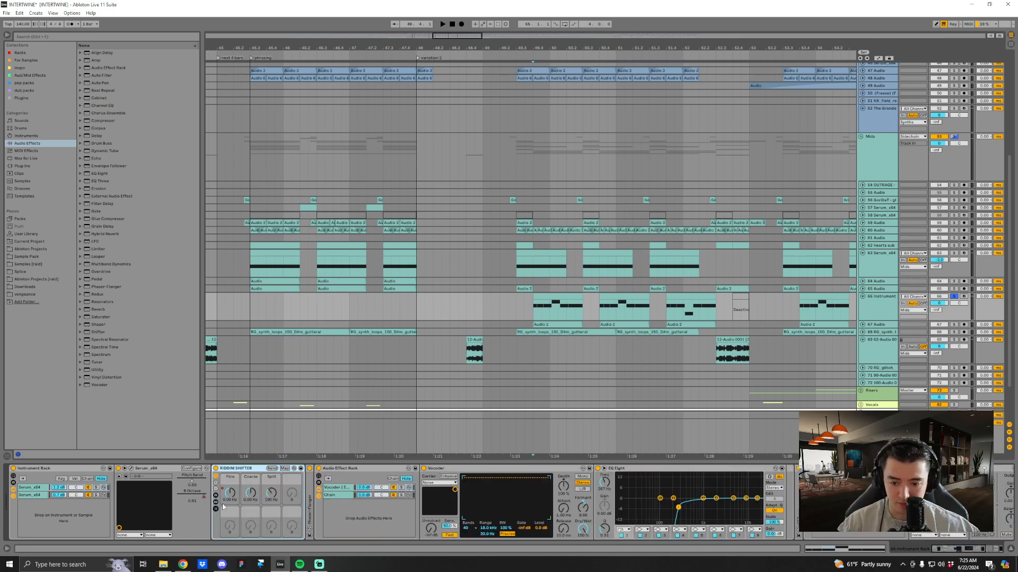
pyautogui.click(131, 469)
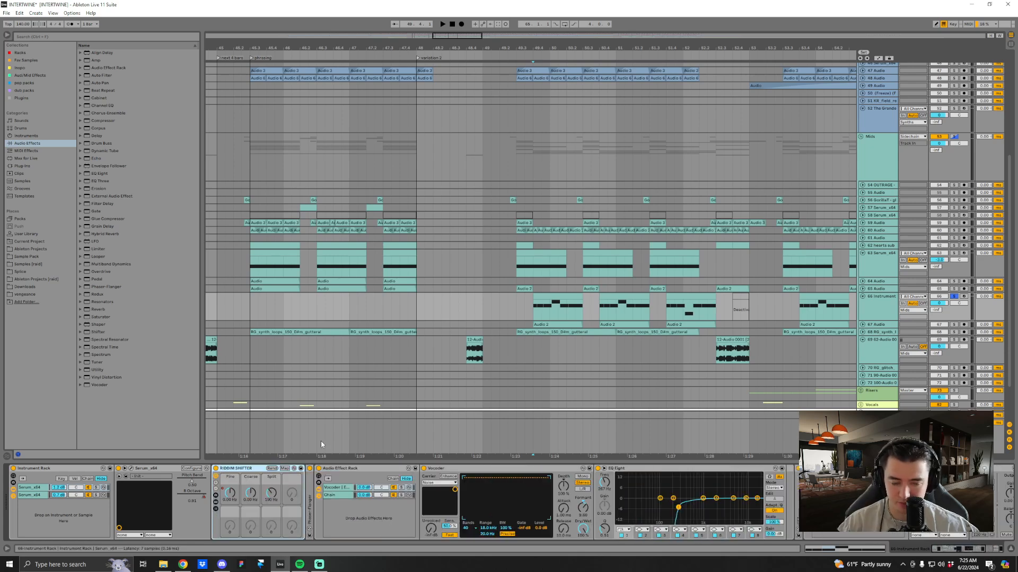
pyautogui.click(475, 365)
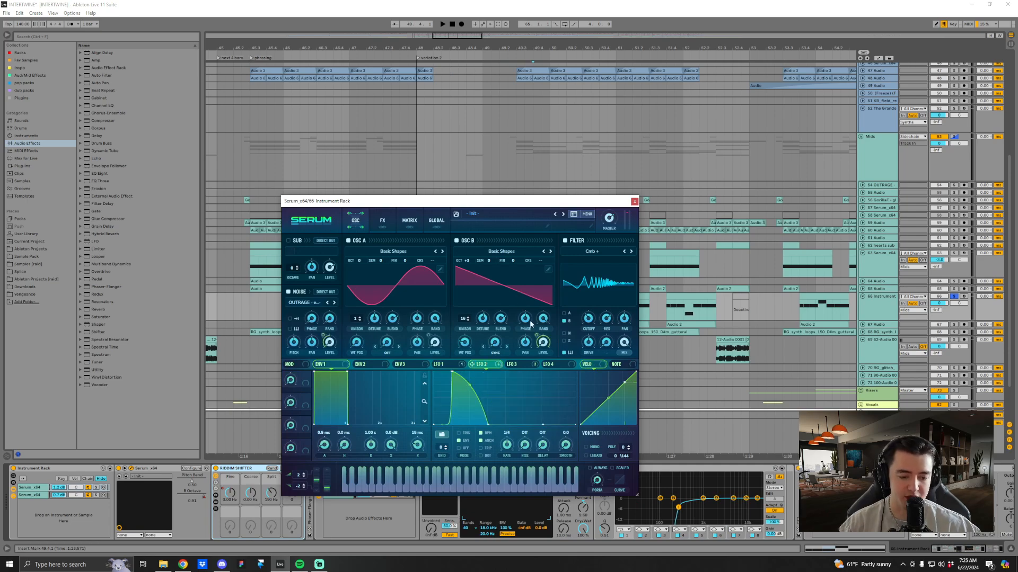
pyautogui.moveTo(552, 206); pyautogui.dragTo(472, 136)
# Audition the second Serum chain of the Instrument Rack in solo from 49.4.1, and return to the first chain with the solo off.
pyautogui.click(34, 496)
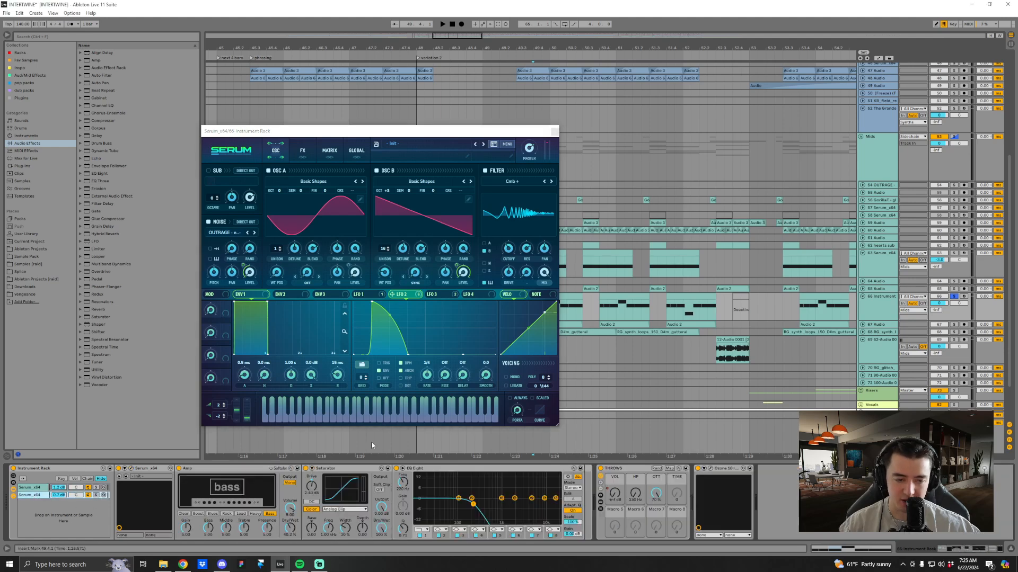
pyautogui.press('space')
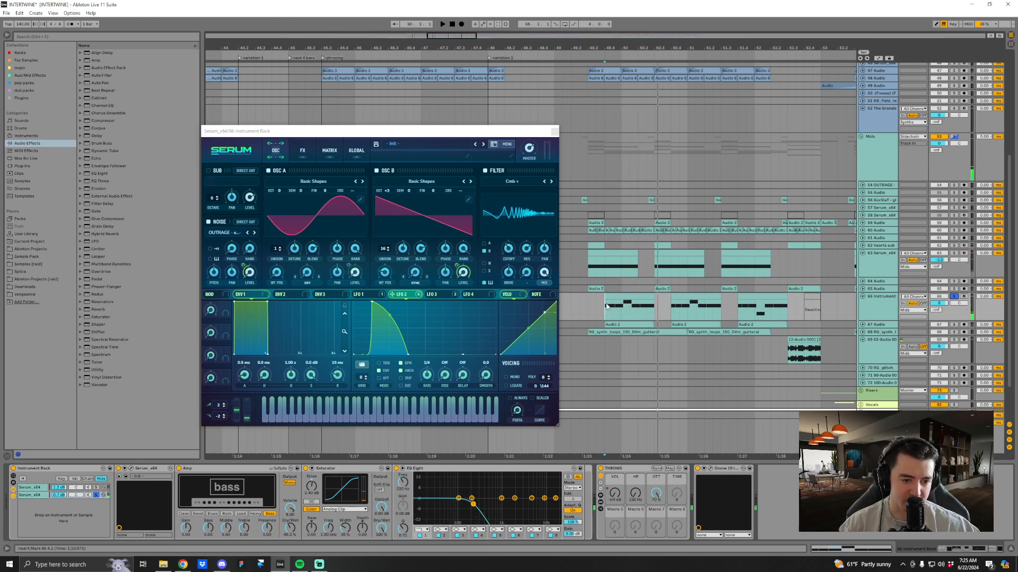
pyautogui.click(36, 487)
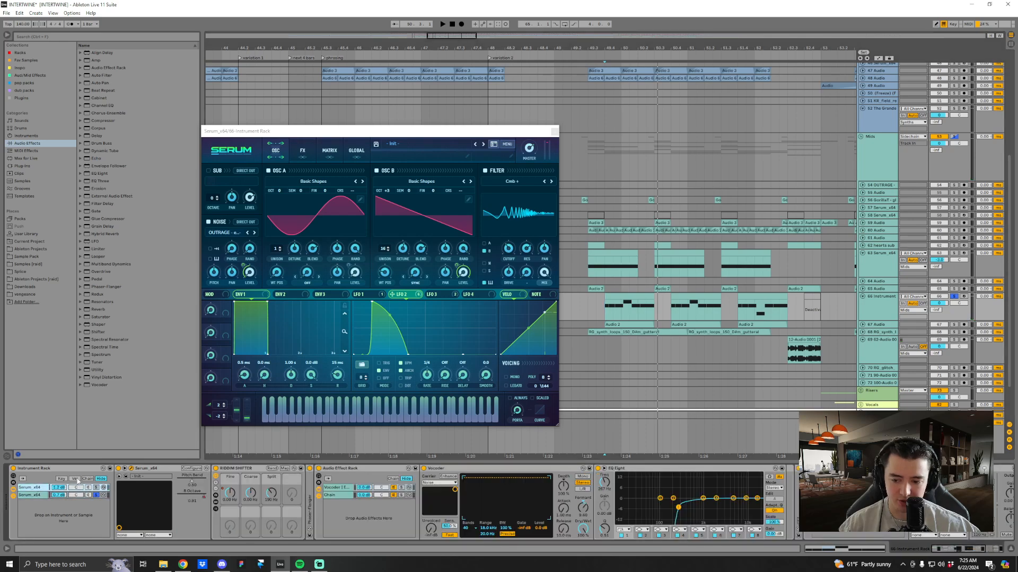
pyautogui.click(96, 495)
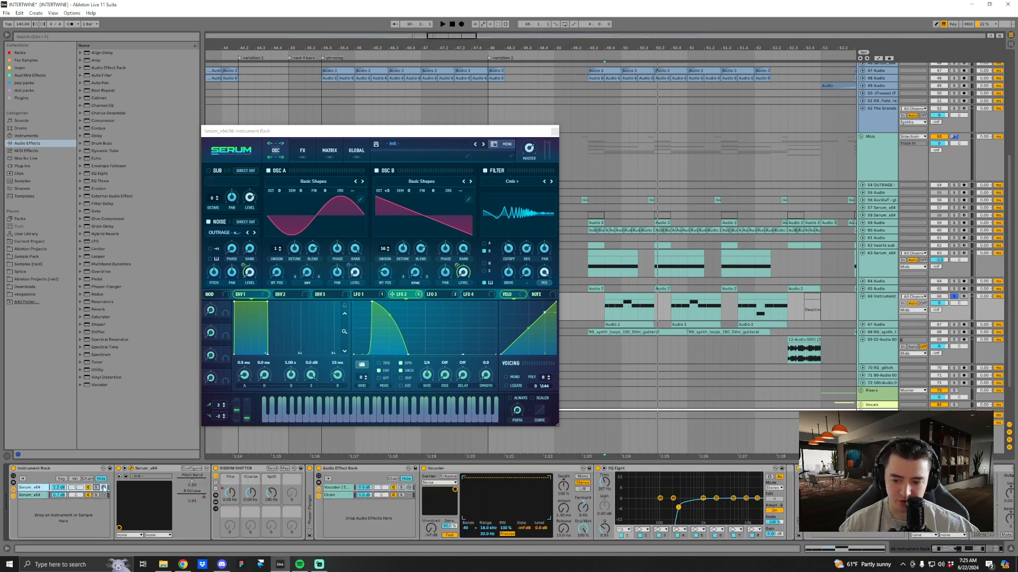
# Audition the first Serum chain from 49.4.1, and check Serum's FX and OSC pages before closing the plug-in.
pyautogui.doubleClick(131, 468)
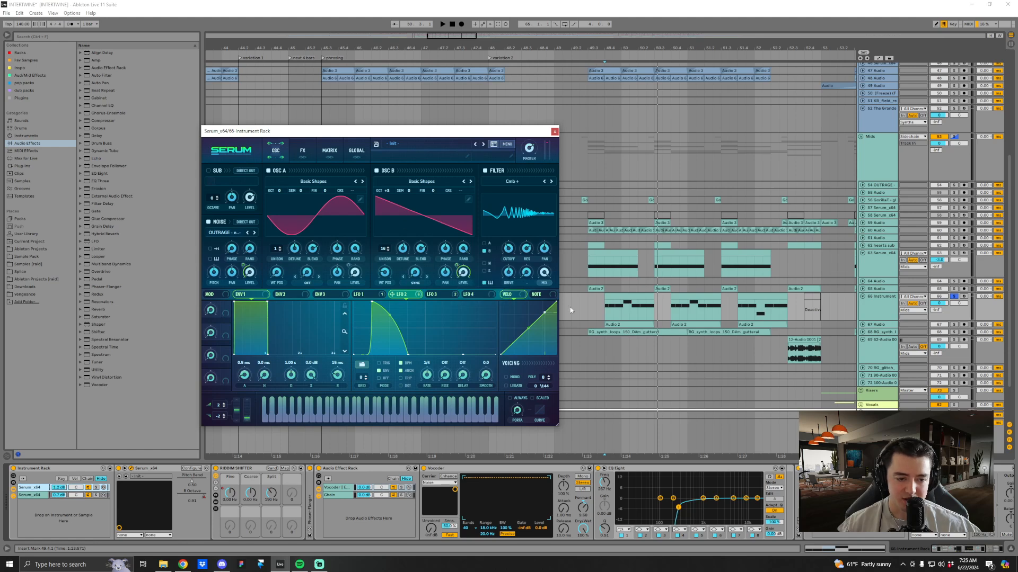
pyautogui.click(610, 314)
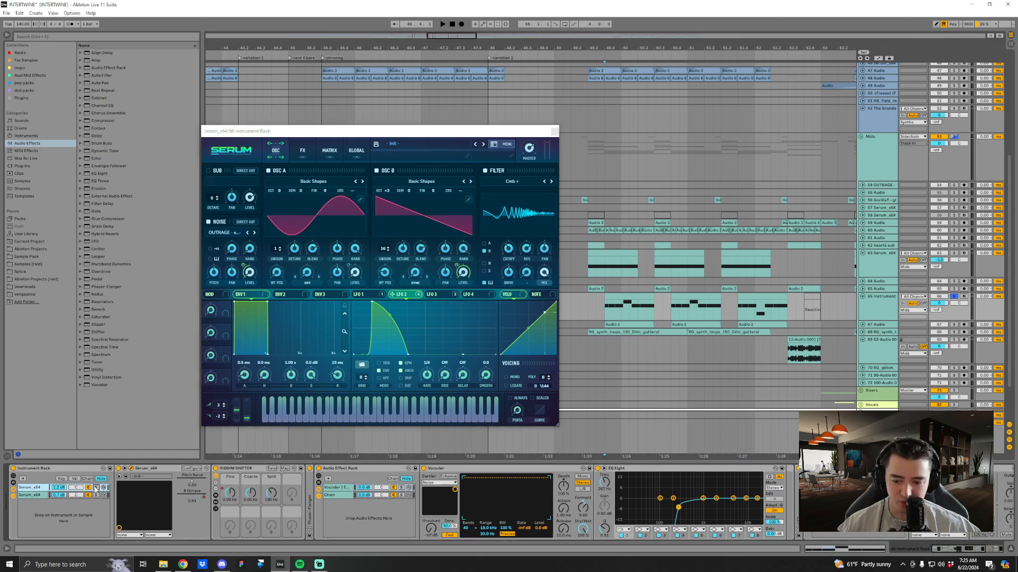
pyautogui.press('space')
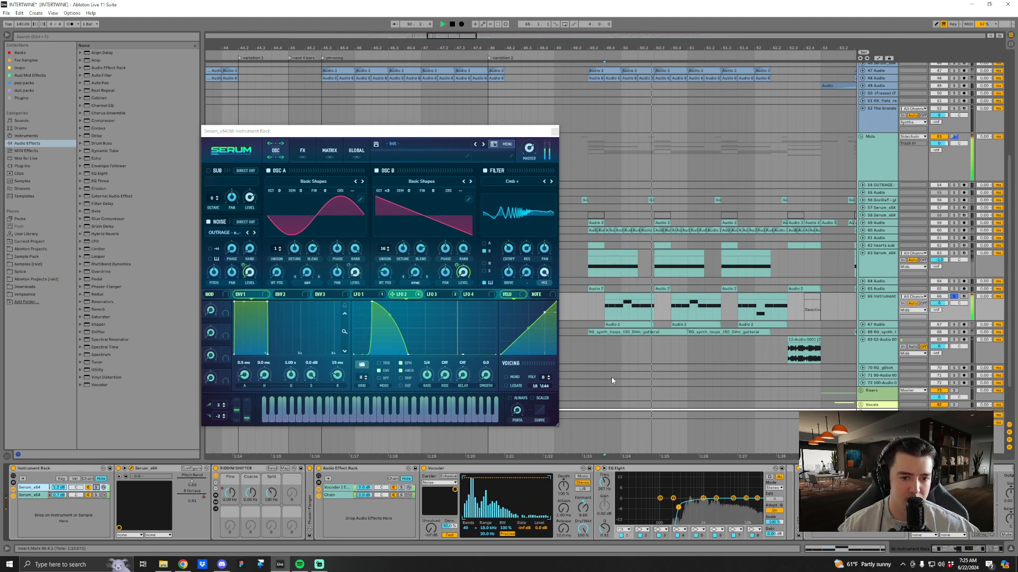
pyautogui.click(302, 156)
pyautogui.click(272, 155)
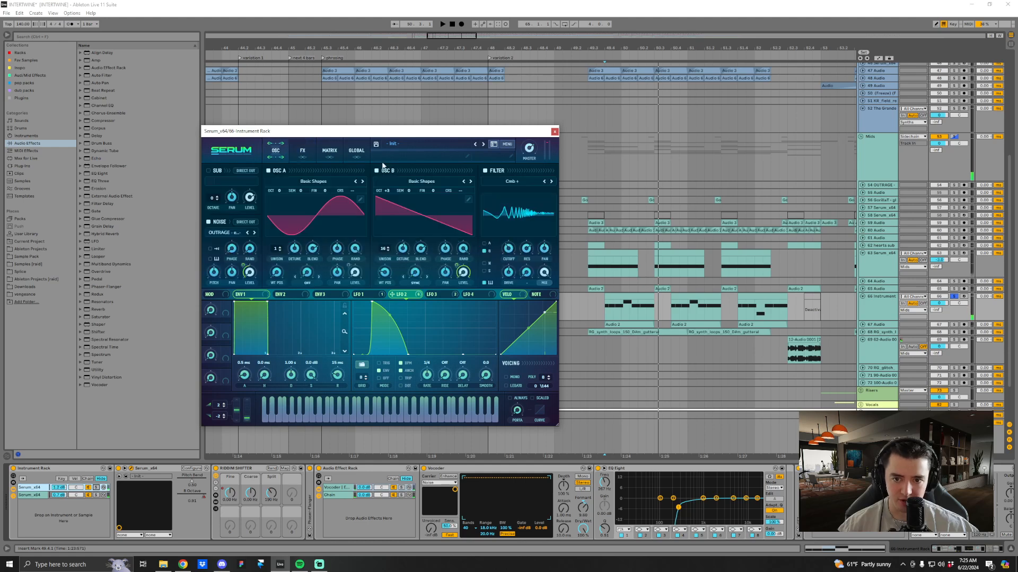
pyautogui.click(554, 132)
# Open the first MIDI clip on the 66 Instrument track, and audition its pattern around the D#0 note.
pyautogui.doubleClick(629, 303)
pyautogui.click(277, 462)
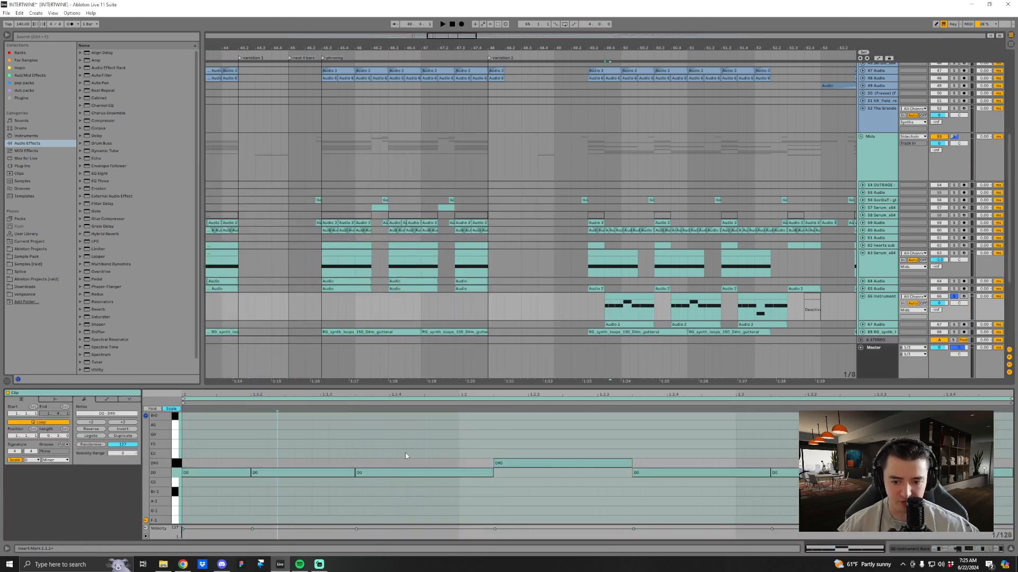
pyautogui.press('space')
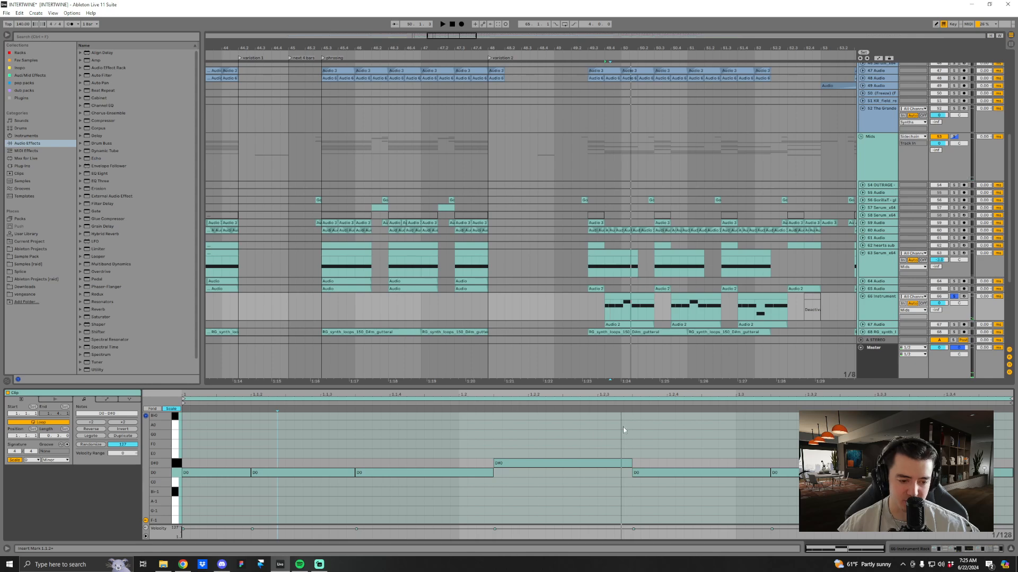
pyautogui.click(630, 462)
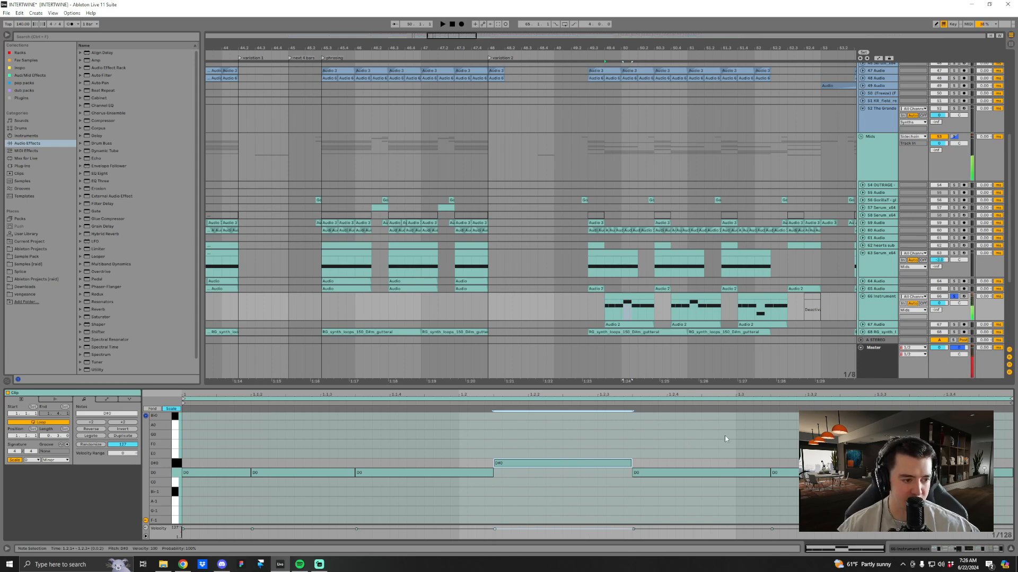
pyautogui.click(677, 336)
pyautogui.click(595, 307)
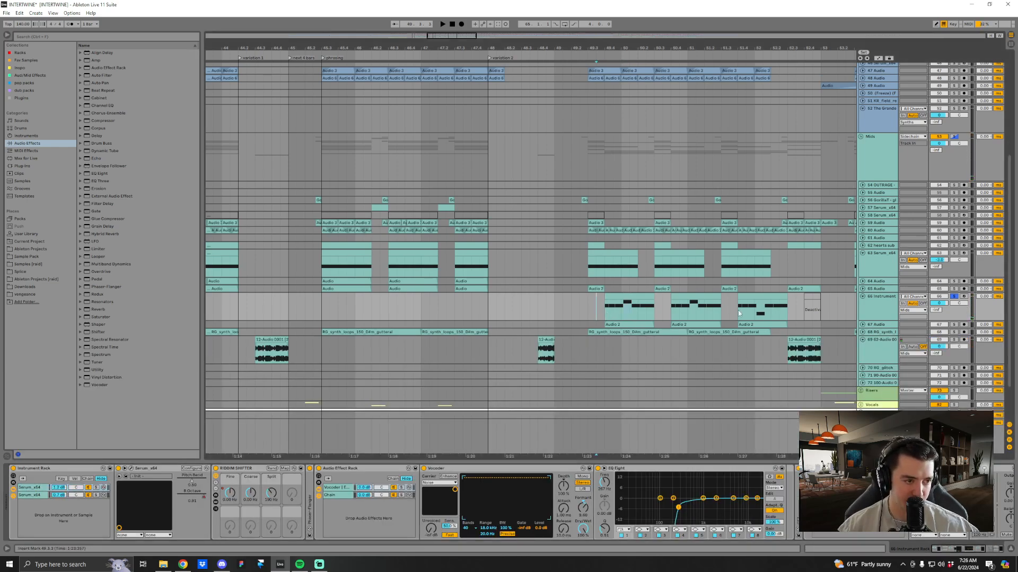
# Unfold the 62 hearts sub and 59 Audio tracks, and audition 59 Audio in solo from 52.2.1.
pyautogui.scroll(1, 723, 309)
pyautogui.moveTo(717, 51); pyautogui.dragTo(653, 40)
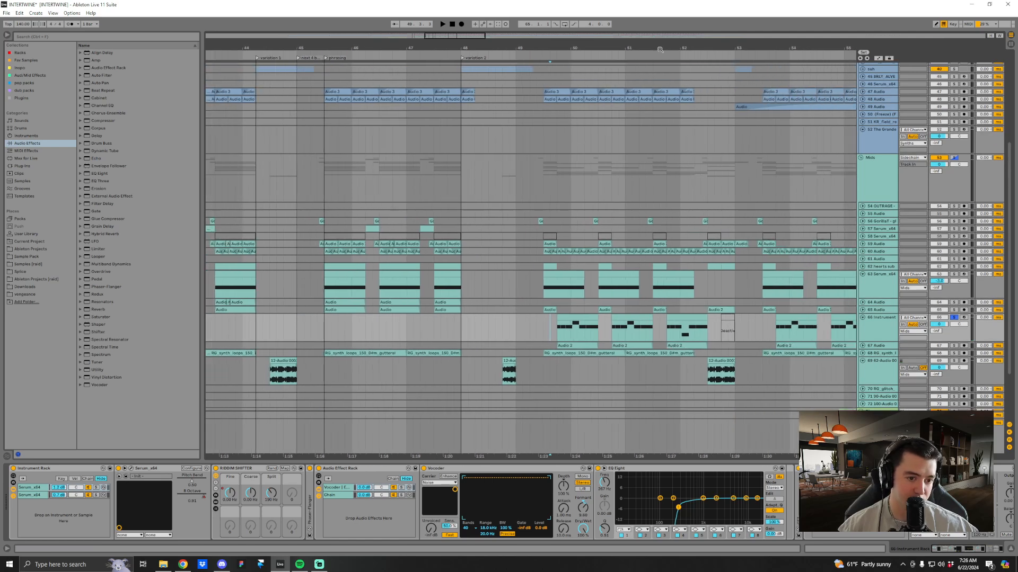
pyautogui.hscroll(2, 617, 332)
pyautogui.hscroll(2, 631, 338)
pyautogui.click(606, 334)
pyautogui.click(862, 267)
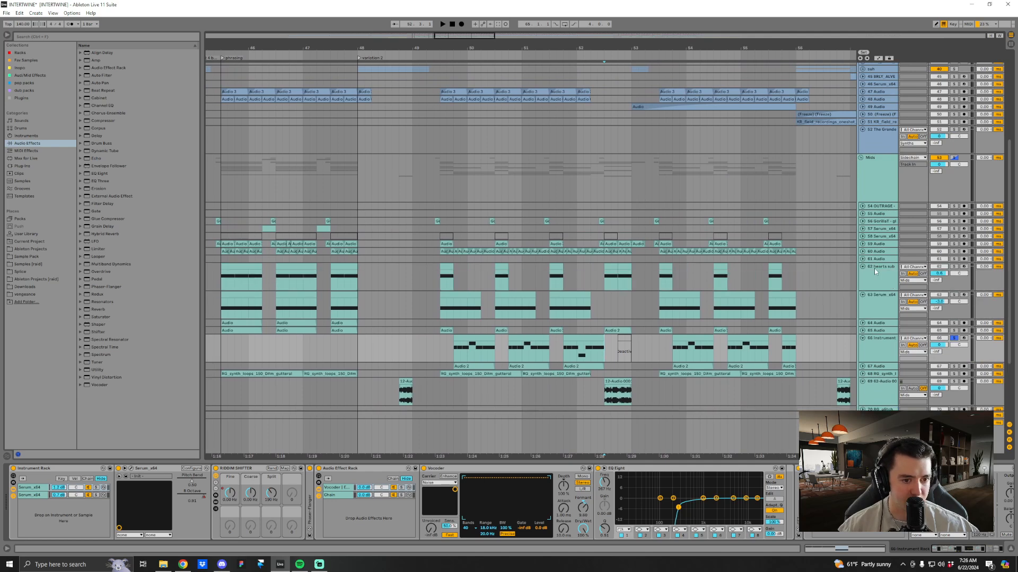
pyautogui.click(862, 243)
pyautogui.click(600, 258)
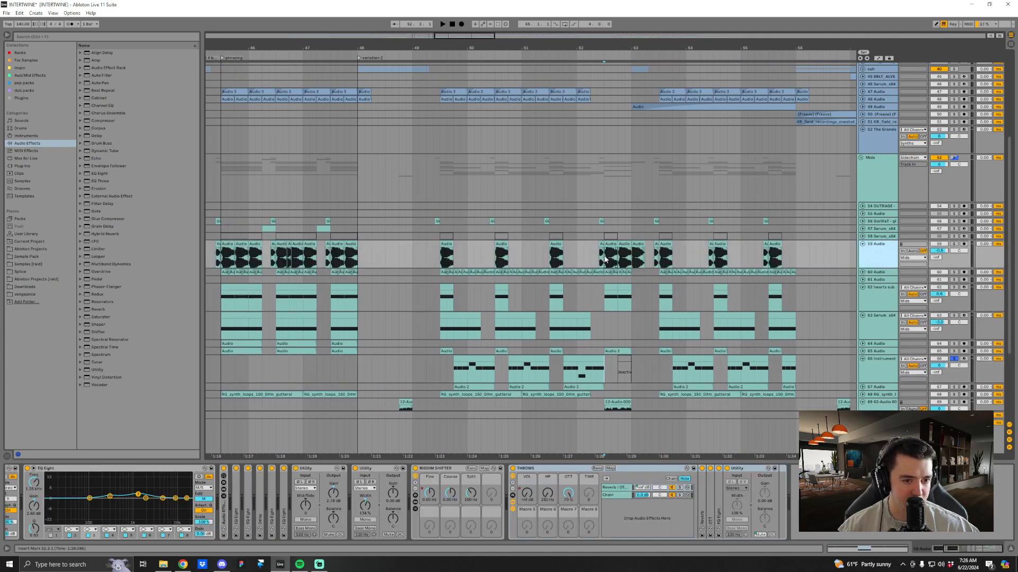
pyautogui.click(953, 244)
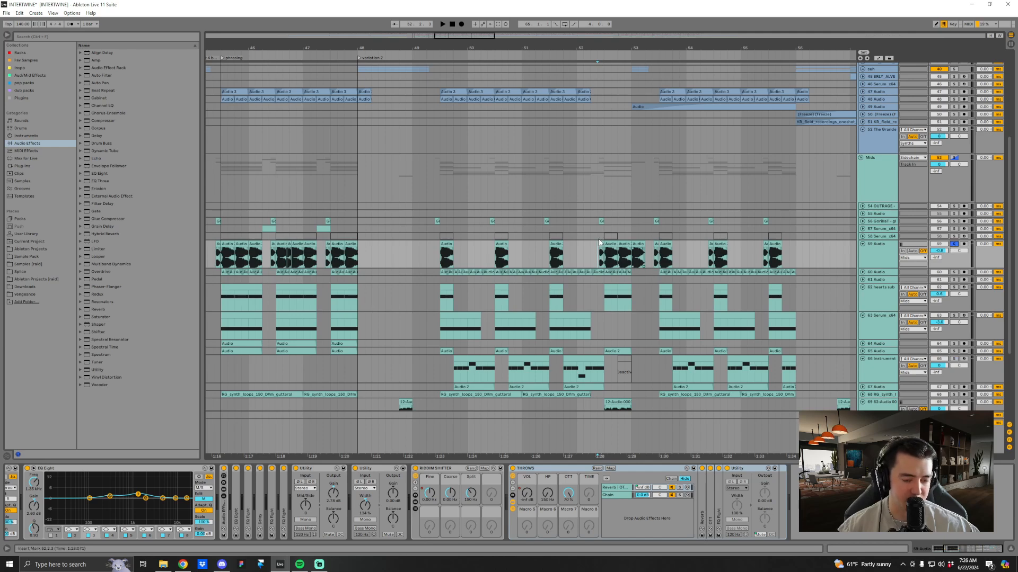
pyautogui.click(592, 257)
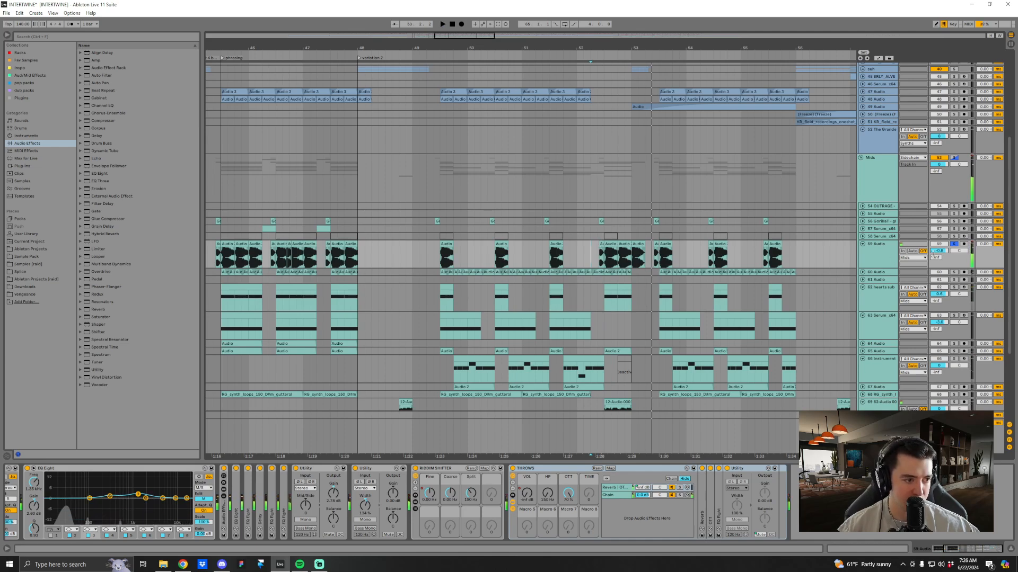
# Turn off the solo on 59 Audio, and audition the end of the third phrase in the full mix from 52.2.1.
pyautogui.click(954, 244)
pyautogui.moveTo(616, 48); pyautogui.dragTo(756, 42)
pyautogui.hscroll(-2, 401, 271)
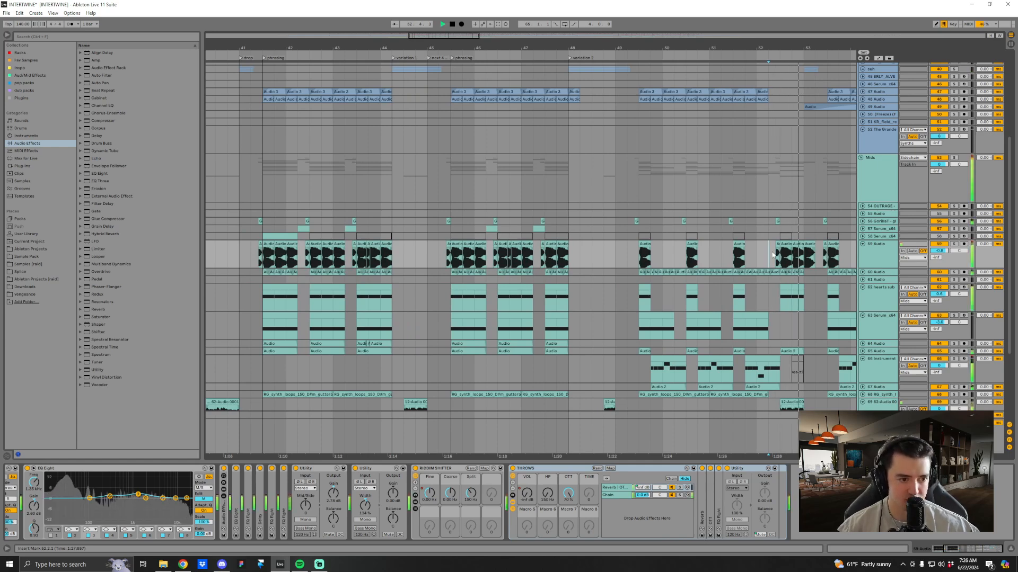
# Fold the 59 Audio, 62 hearts sub, 63 Serum, 66 Instrument and 69 Audio tracks in the Mids group.
pyautogui.moveTo(807, 50); pyautogui.dragTo(720, 40)
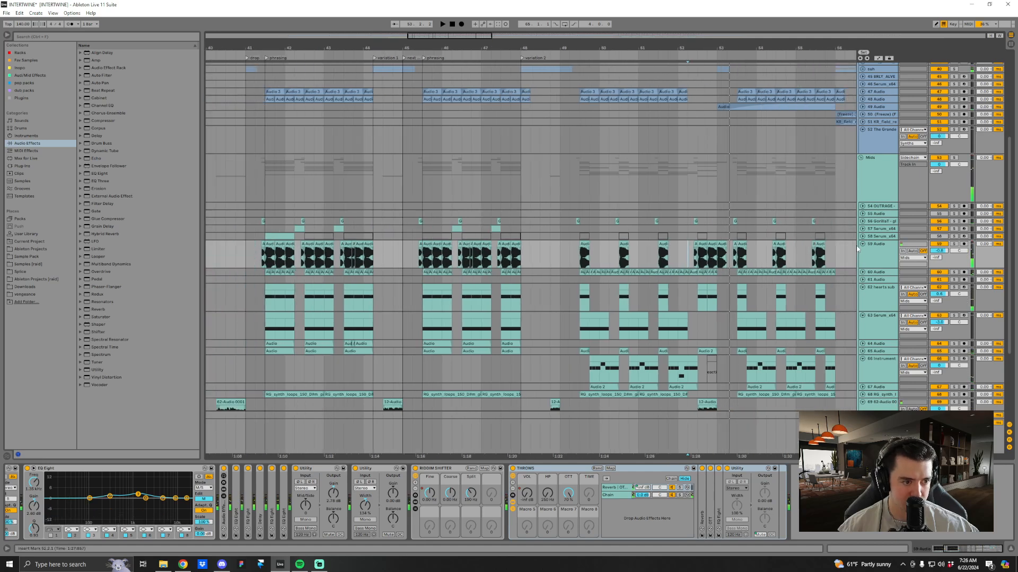
pyautogui.click(862, 244)
pyautogui.click(864, 260)
pyautogui.click(862, 267)
pyautogui.click(861, 277)
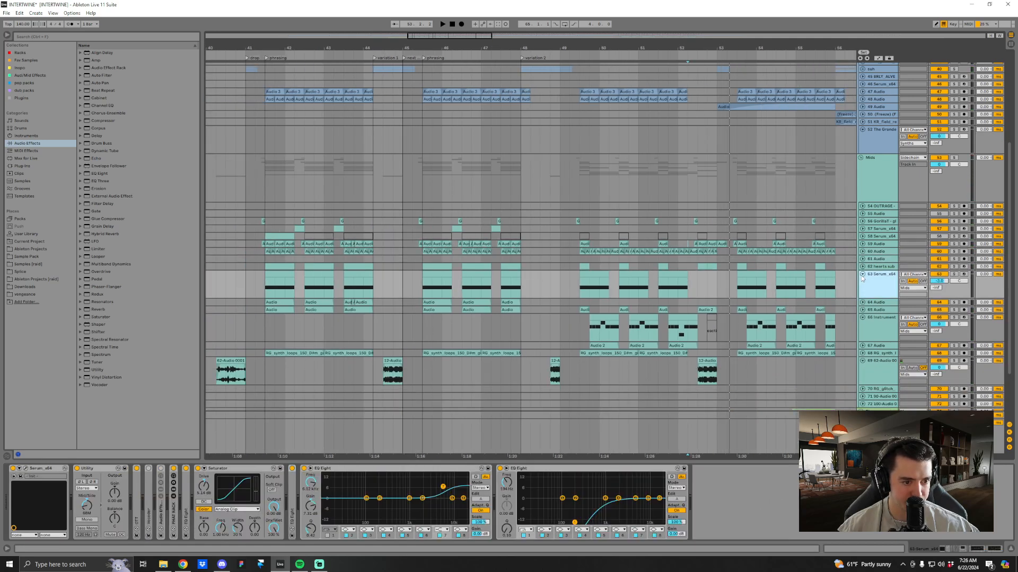
pyautogui.click(862, 275)
pyautogui.click(862, 292)
pyautogui.click(863, 297)
pyautogui.click(862, 319)
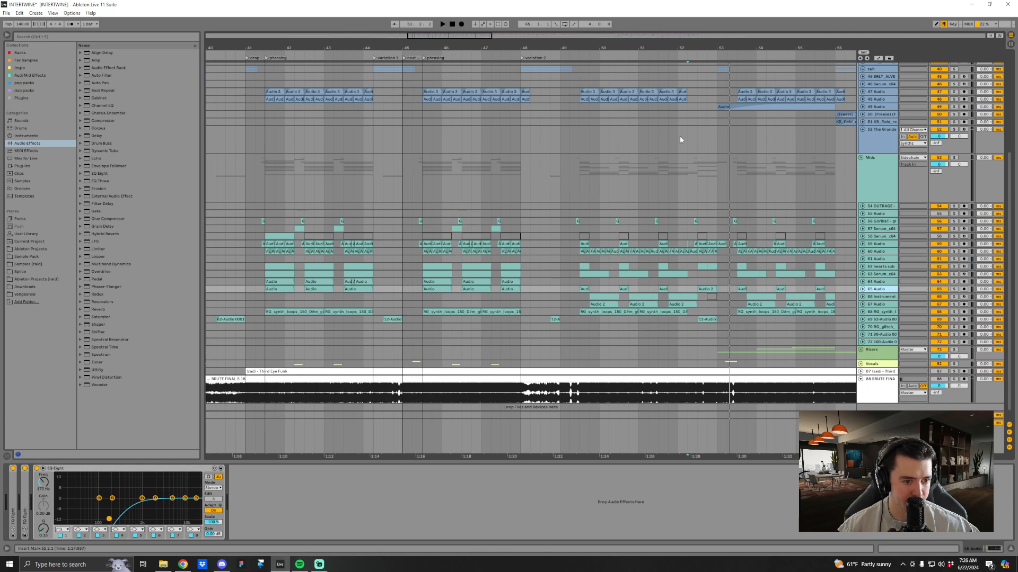
# Solo and unfold the 36 MOONBOY vocal chops track, and audition it from the drop at 41.1.1.
pyautogui.moveTo(691, 46); pyautogui.dragTo(571, 40)
pyautogui.scroll(5, 600, 207)
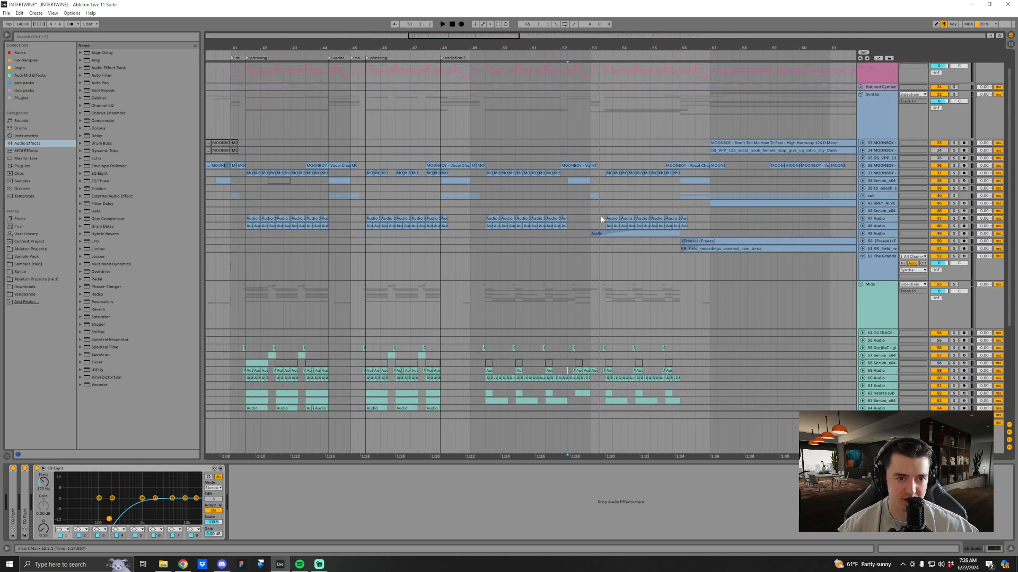
pyautogui.moveTo(571, 48); pyautogui.dragTo(689, 45)
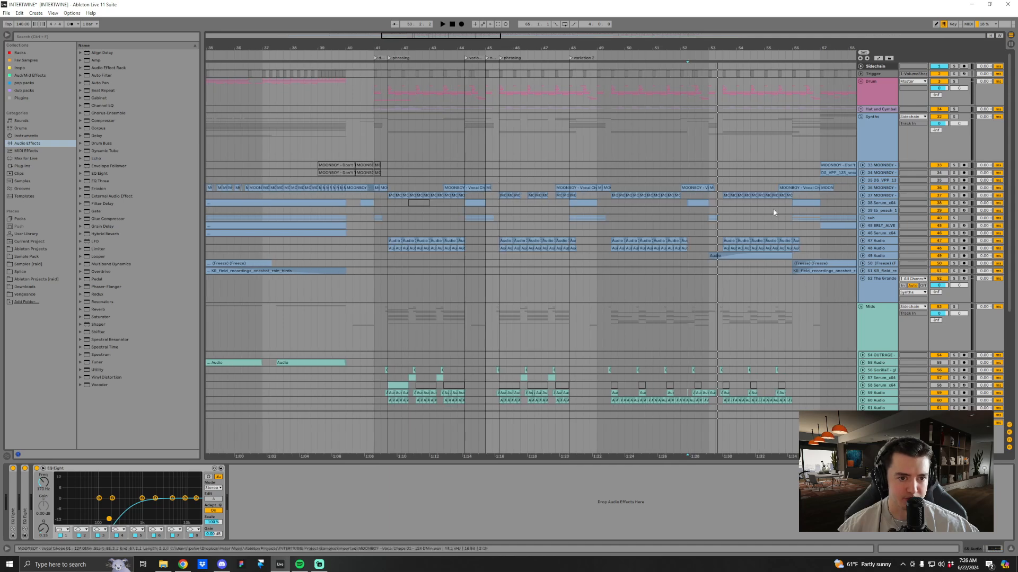
pyautogui.click(375, 203)
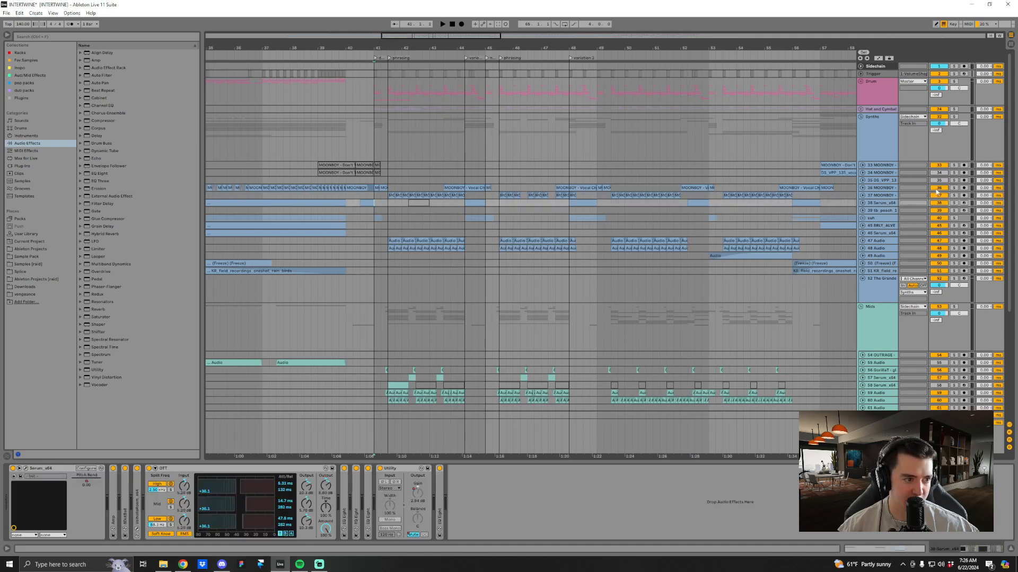
pyautogui.click(953, 187)
pyautogui.click(862, 188)
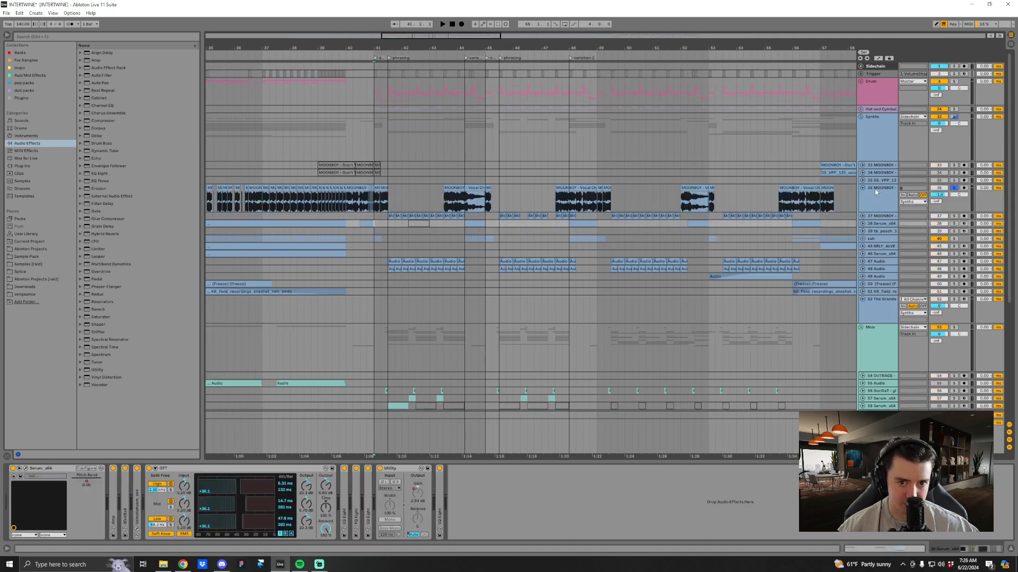
pyautogui.press('+')
pyautogui.press('+')
pyautogui.press('space')
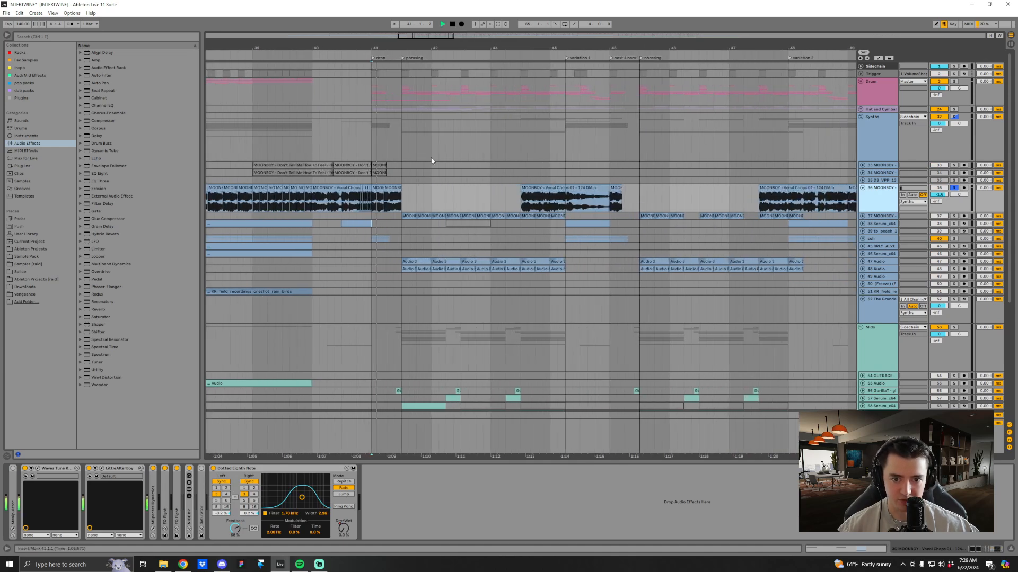
pyautogui.press('space')
# Check the sample of the vocal chops clip at the drop, return to the track's devices, and replay from 41.1.1.
pyautogui.doubleClick(389, 188)
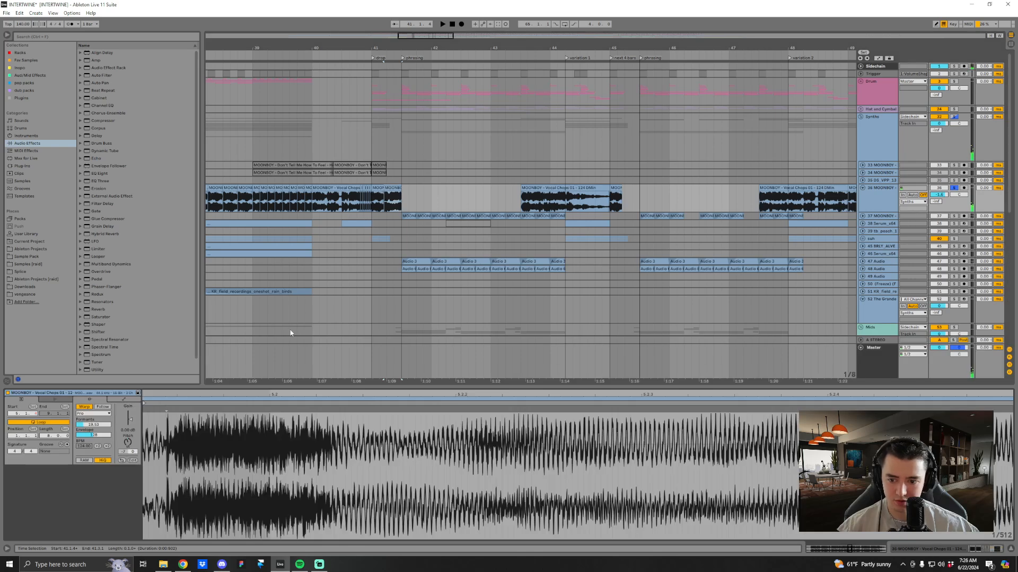
pyautogui.hotkey('shift', 'Tab')
pyautogui.click(375, 211)
pyautogui.press('space')
# Audition the suh group in solo from 41.1.1, and unfold the group with its four Serum and Nexus tracks.
pyautogui.click(952, 238)
pyautogui.press('space')
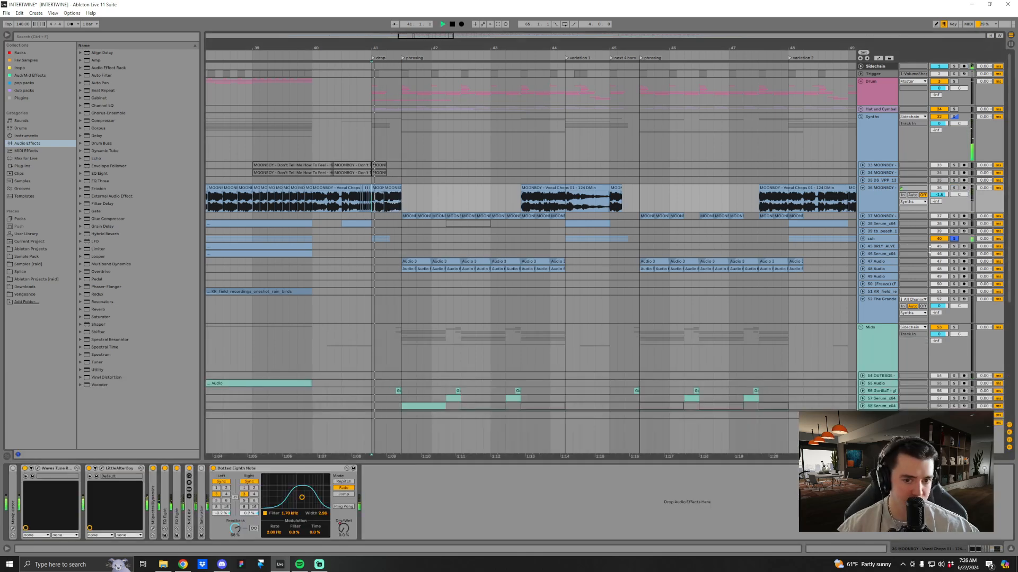
pyautogui.click(862, 239)
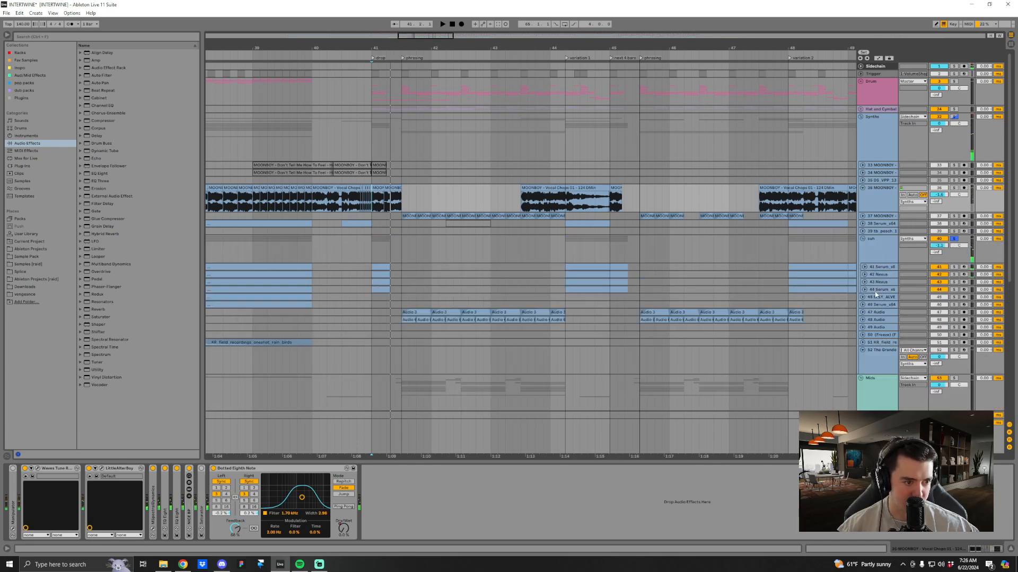
pyautogui.click(877, 290)
pyautogui.keyDown('shift'); pyautogui.click(876, 267); pyautogui.keyUp('shift')
pyautogui.click(864, 267)
pyautogui.scroll(-1, 366, 291)
pyautogui.scroll(-1, 364, 292)
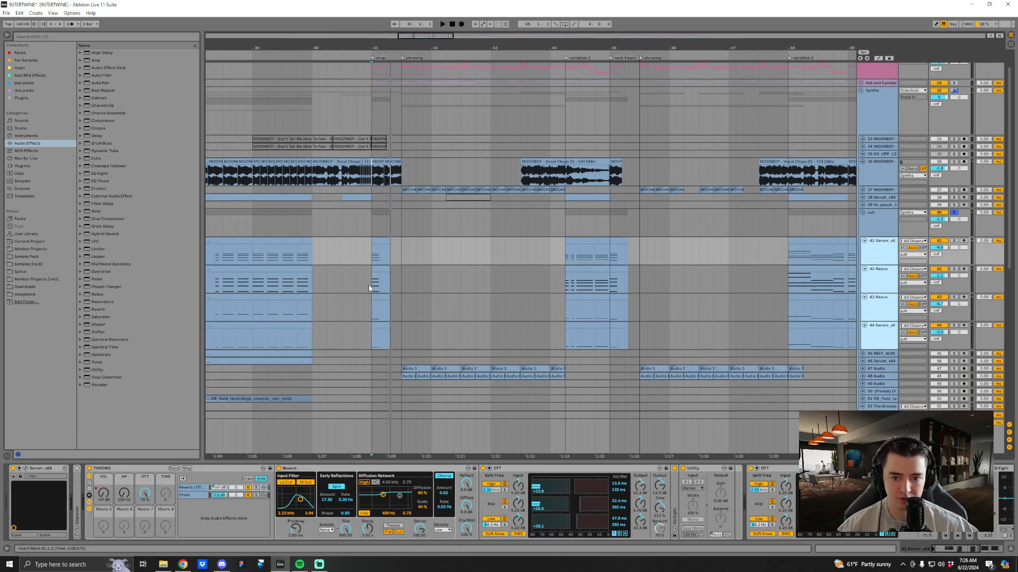
# Audition the soloed suh group's chord patterns before the drop, first from 39.1.1 and again from 33.1.1.
pyautogui.moveTo(366, 47); pyautogui.dragTo(545, 59)
pyautogui.click(404, 257)
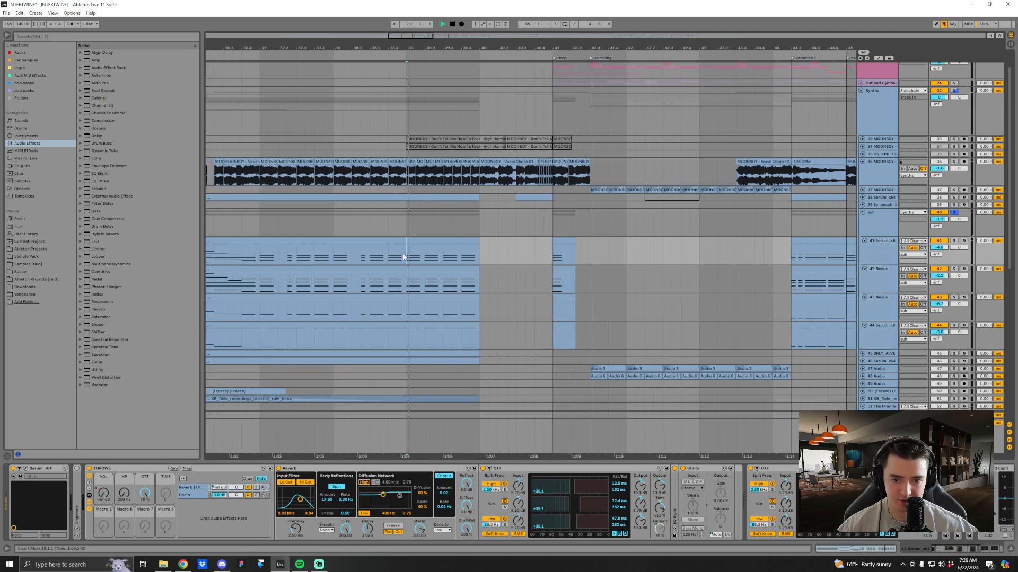
pyautogui.press('space')
pyautogui.moveTo(583, 48); pyautogui.dragTo(690, 32)
pyautogui.click(462, 256)
pyautogui.press('space')
pyautogui.press('space')
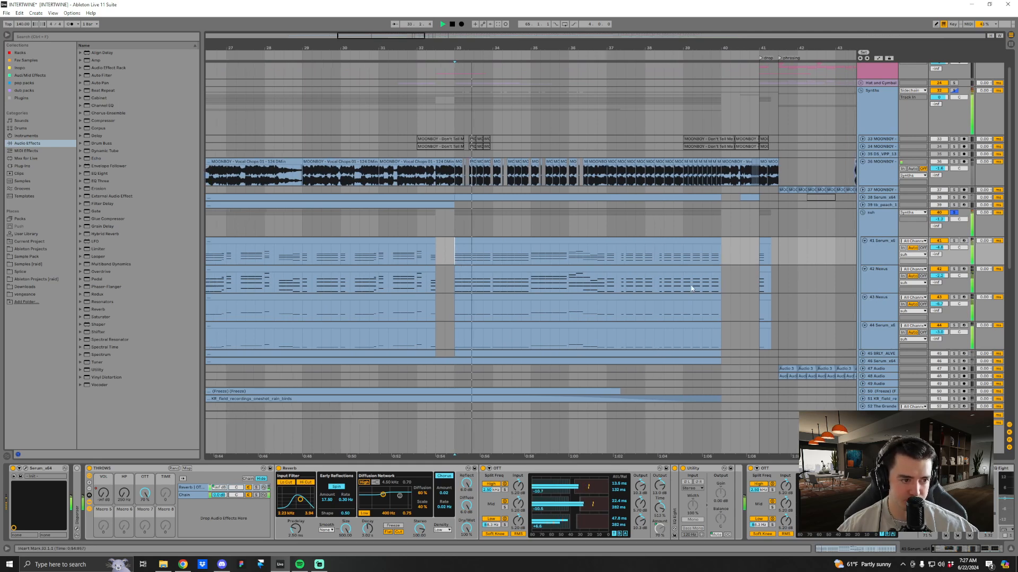
# Audition the 41 Serum, 42 Nexus and 43 Nexus tracks one at a time in solo from 33.1.1.
pyautogui.click(877, 257)
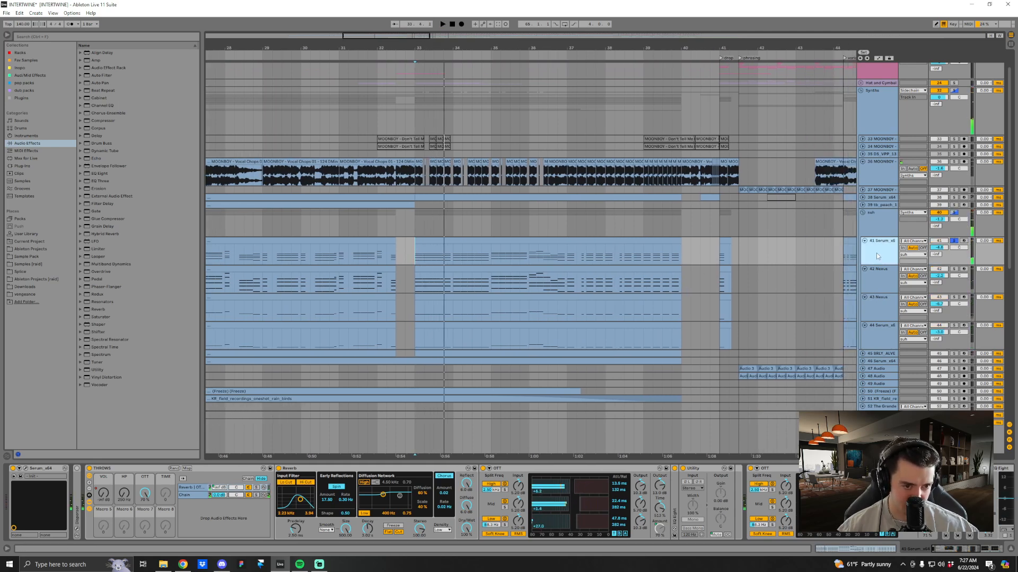
pyautogui.press('-')
pyautogui.press('space')
pyautogui.click(954, 269)
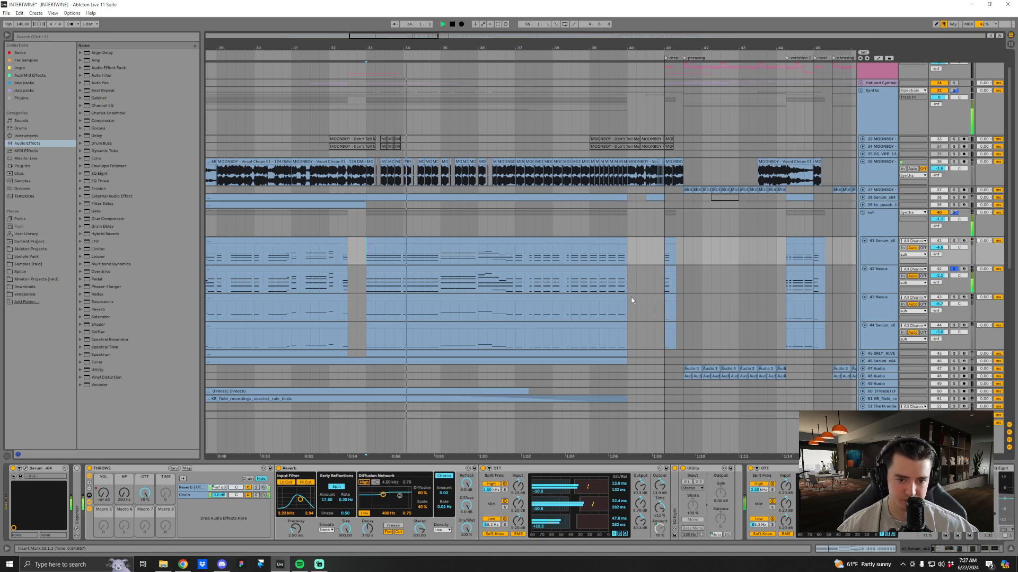
pyautogui.press('space')
pyautogui.click(953, 298)
pyautogui.press('space')
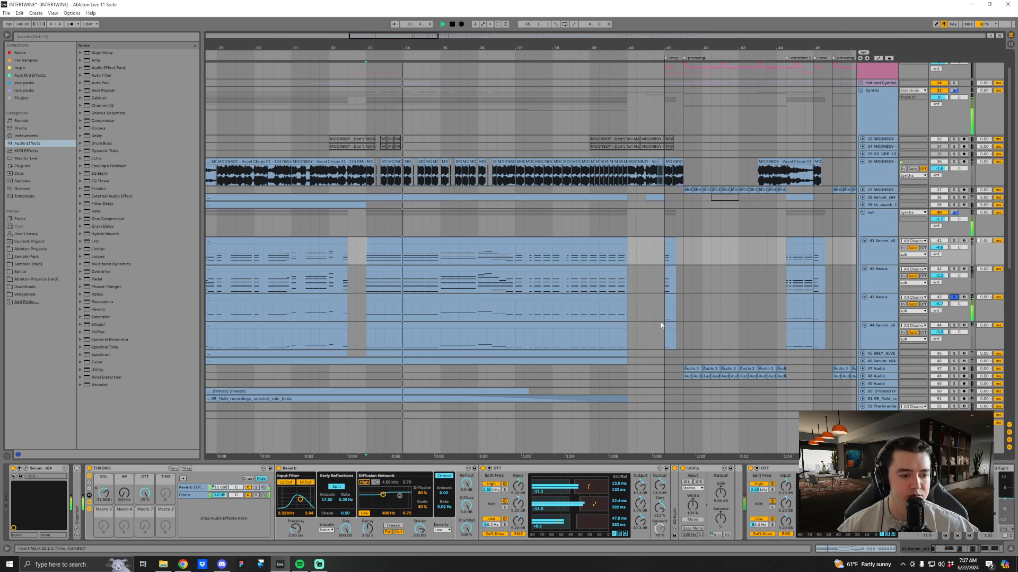
pyautogui.press('space')
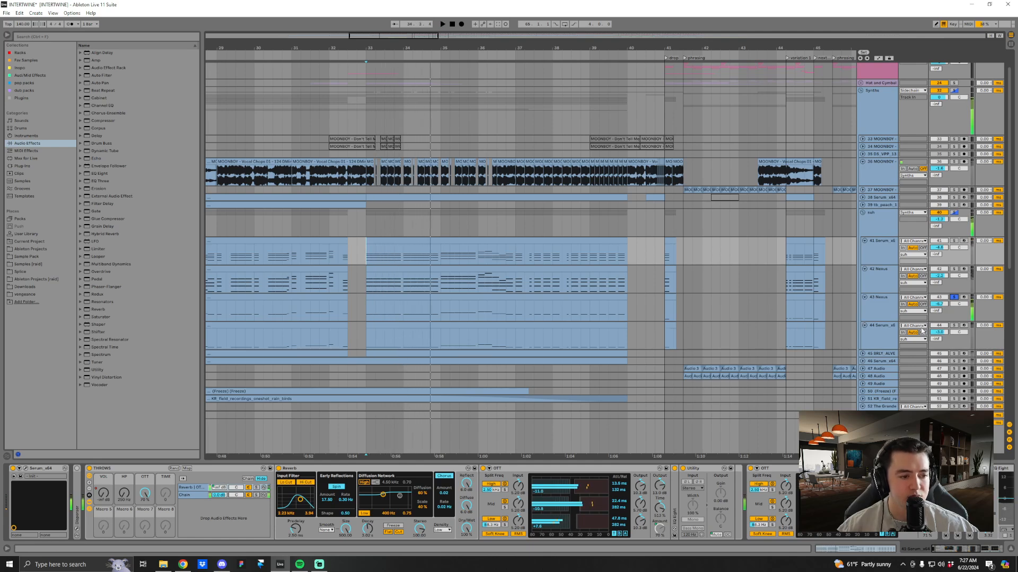
# Audition the 44 Serum track in solo from 33.1.1, and show its Amp, Saturator and EQ Eight device chain.
pyautogui.click(954, 325)
pyautogui.press('space')
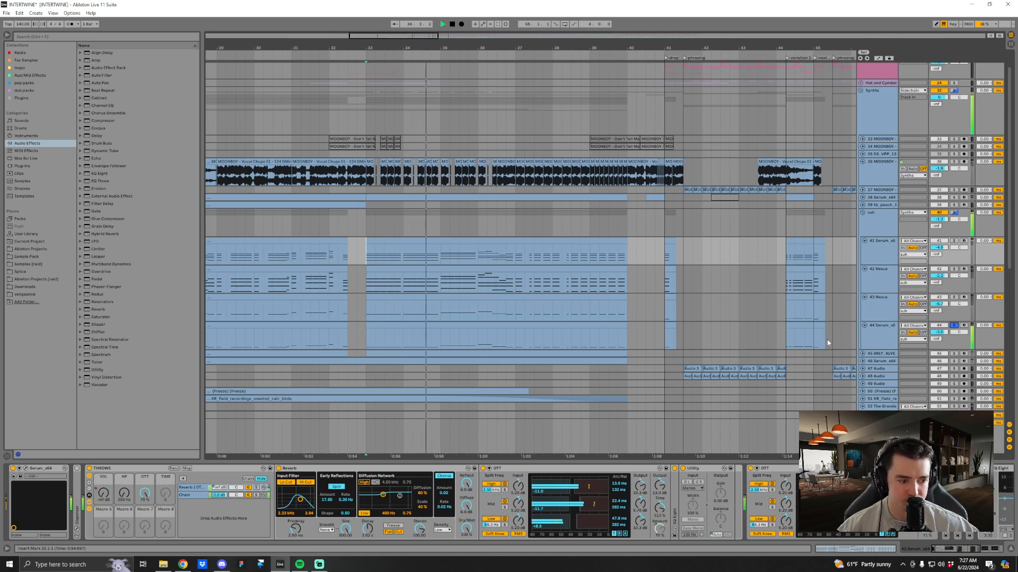
pyautogui.doubleClick(785, 468)
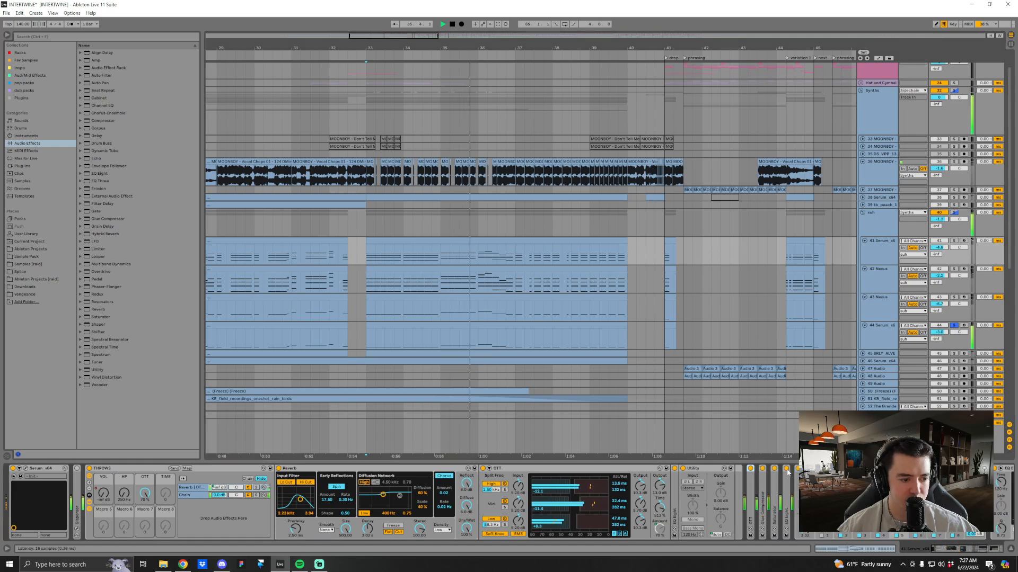
pyautogui.click(884, 336)
pyautogui.press('space')
pyautogui.press('space')
pyautogui.press('space')
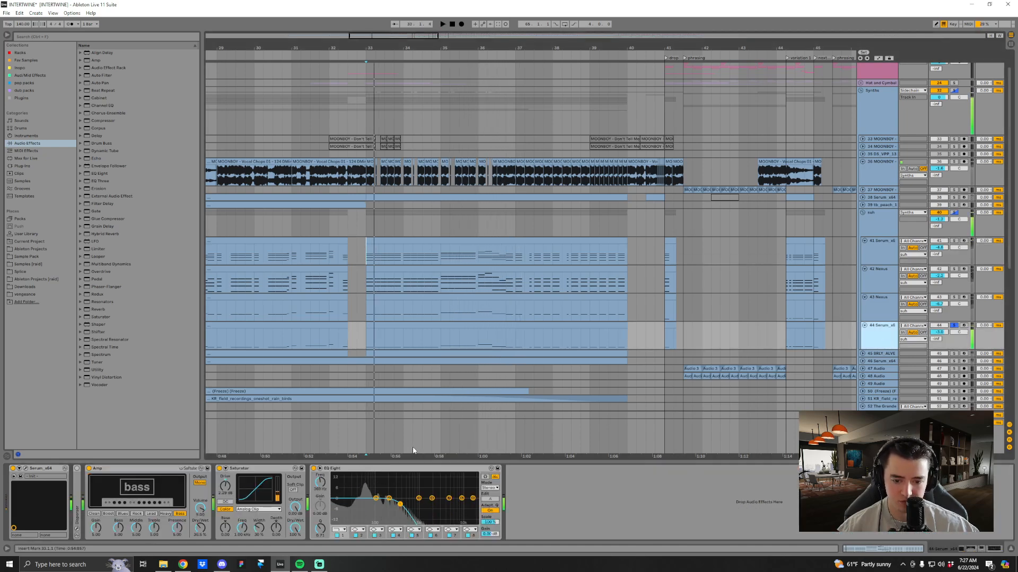
# Inspect the oscillators in the 44 track's Serum while auditioning from 33.1.1, and close the plug-in.
pyautogui.click(359, 346)
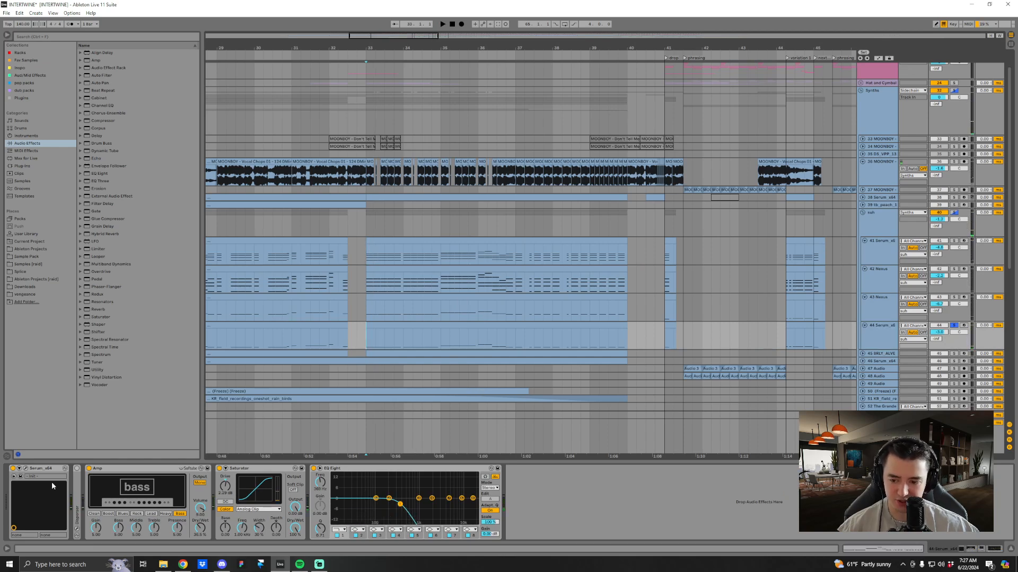
pyautogui.hotkey('ctrl', 'alt', 'p')
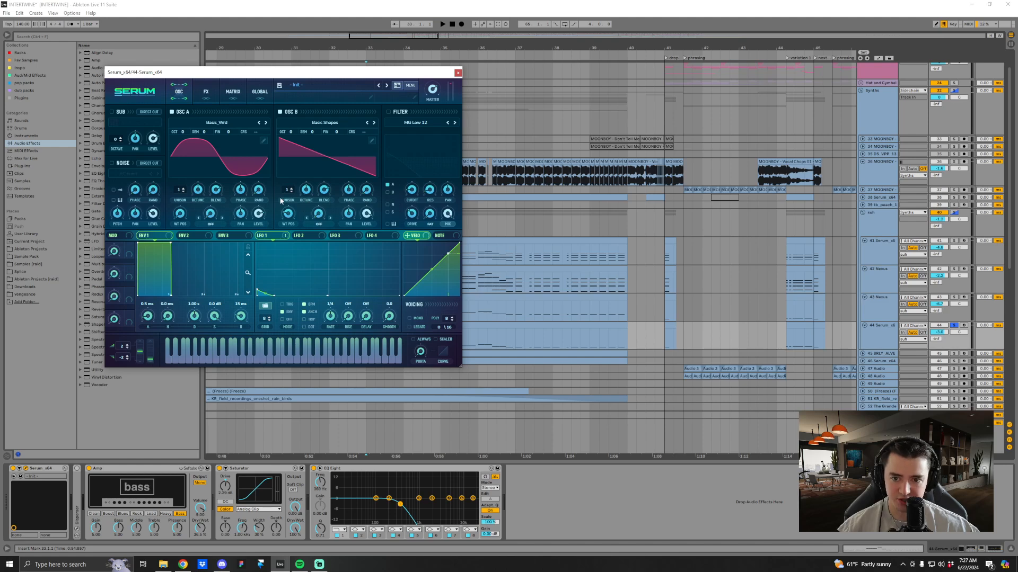
pyautogui.press('space')
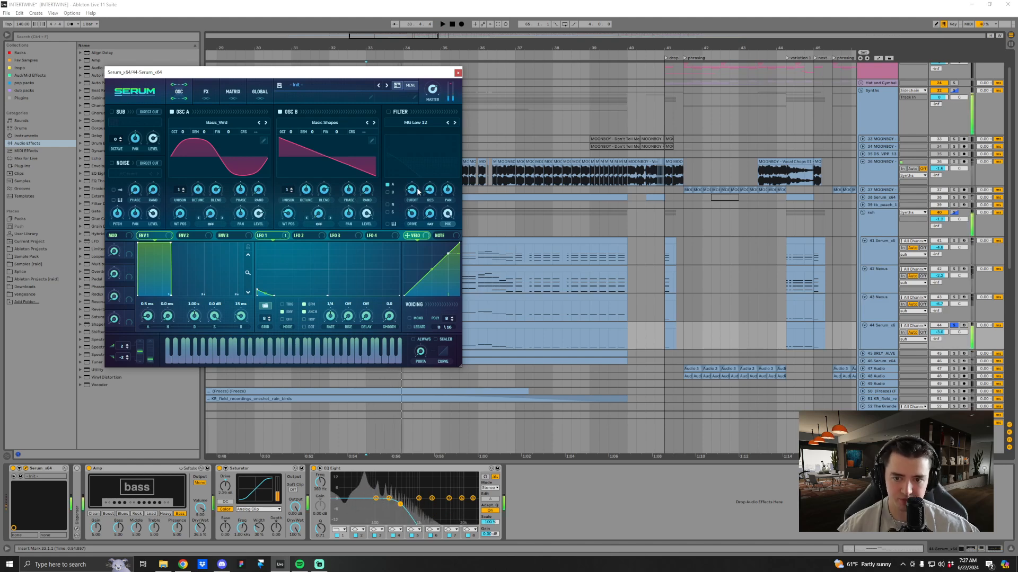
pyautogui.click(458, 72)
# Audition the whole suh group in solo from 33.1.1, and show the group's own effects chain.
pyautogui.click(953, 212)
pyautogui.press('space')
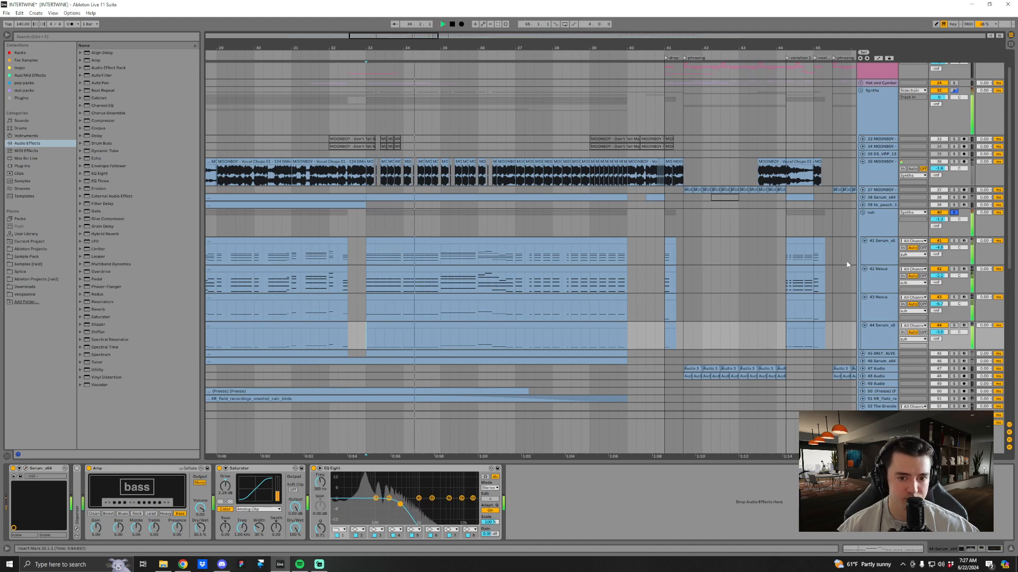
pyautogui.click(786, 255)
pyautogui.click(668, 256)
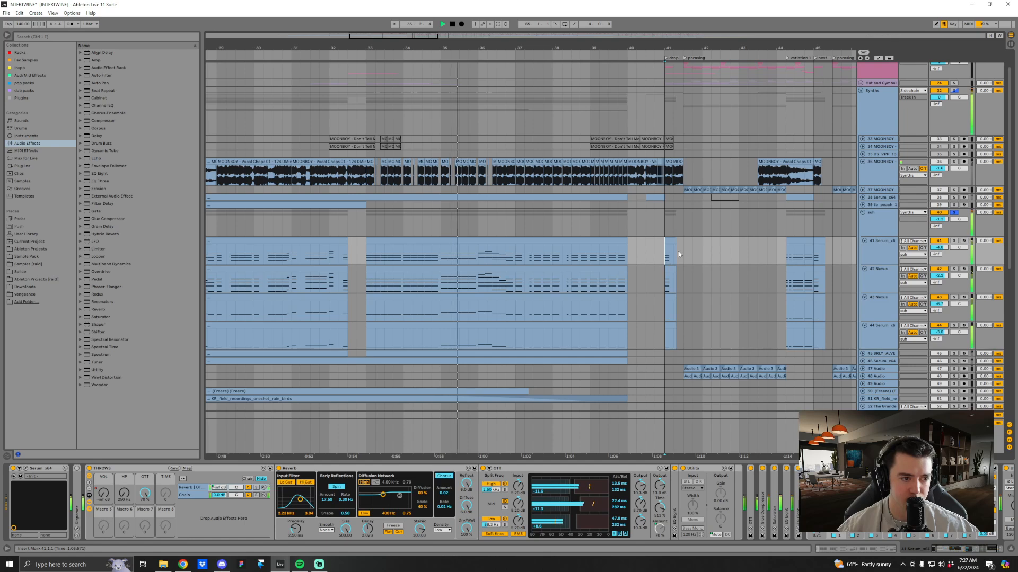
pyautogui.click(883, 224)
pyautogui.press('space')
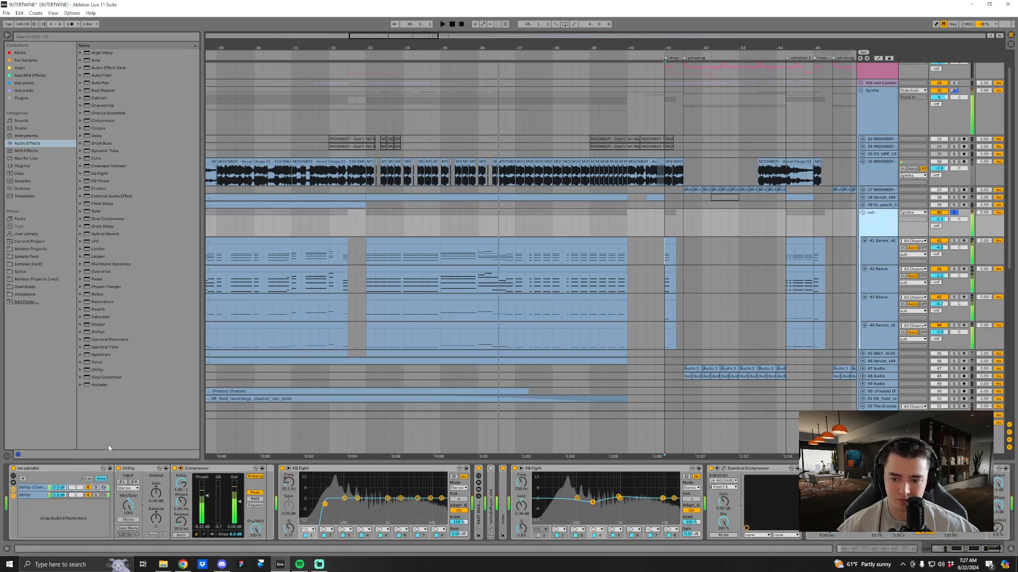
# Solo the Utility and Compressor chain in the ms parallel rack, and audition the suh group from 44.2.1.
pyautogui.click(55, 477)
pyautogui.click(34, 495)
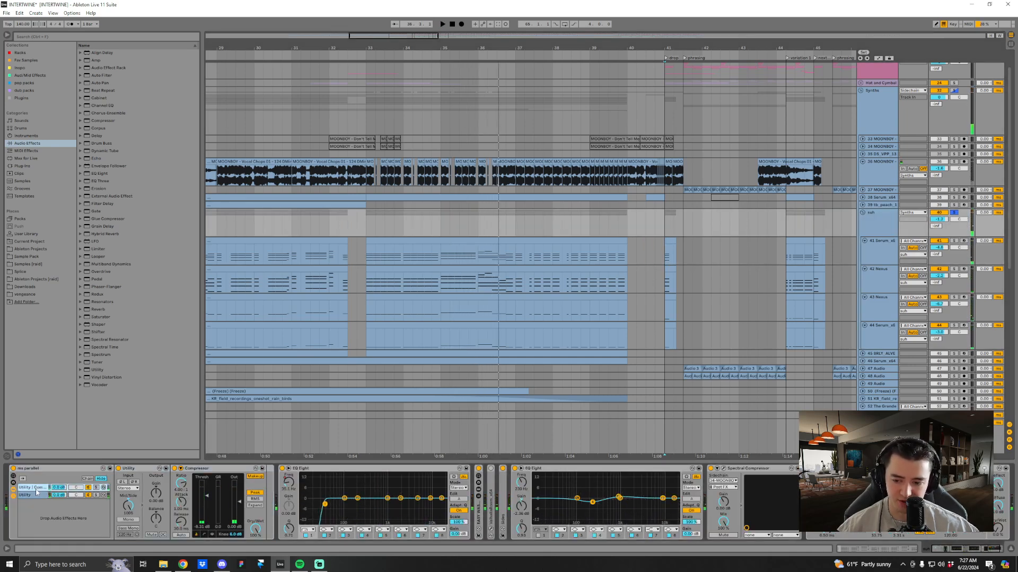
pyautogui.click(41, 488)
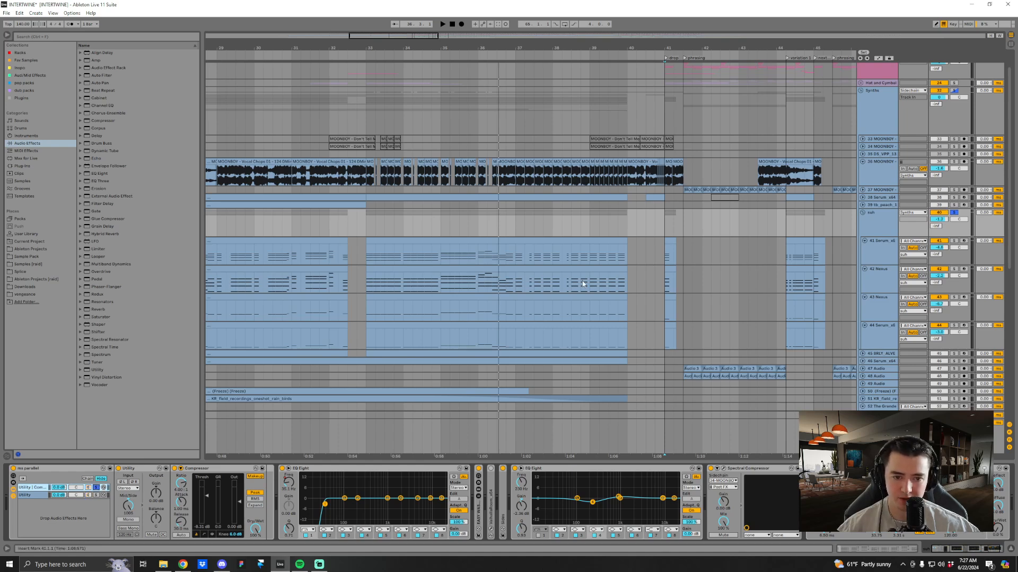
pyautogui.click(506, 227)
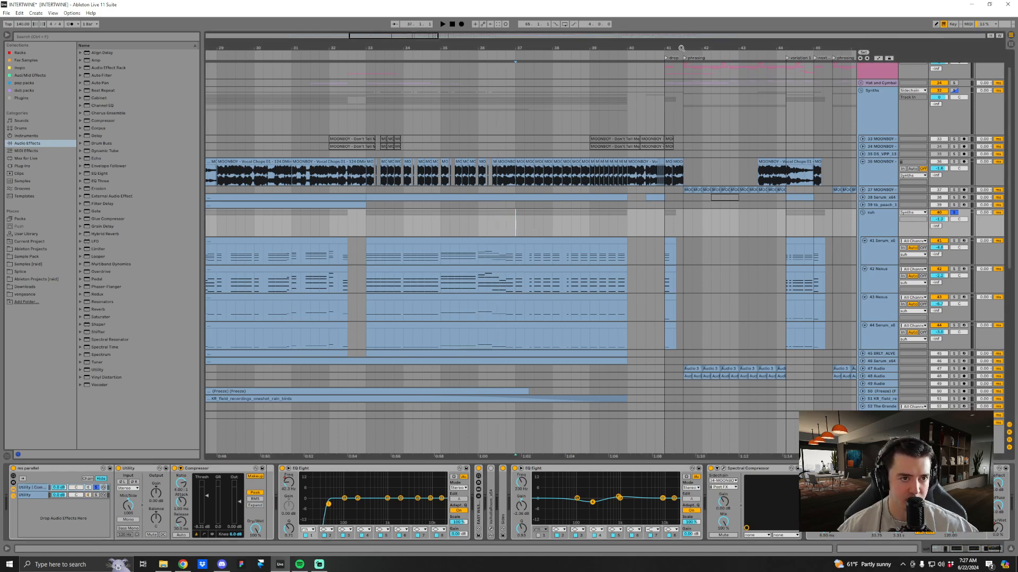
pyautogui.moveTo(681, 48); pyautogui.dragTo(644, 44)
pyautogui.hscroll(2, 604, 234)
pyautogui.click(583, 227)
pyautogui.press('space')
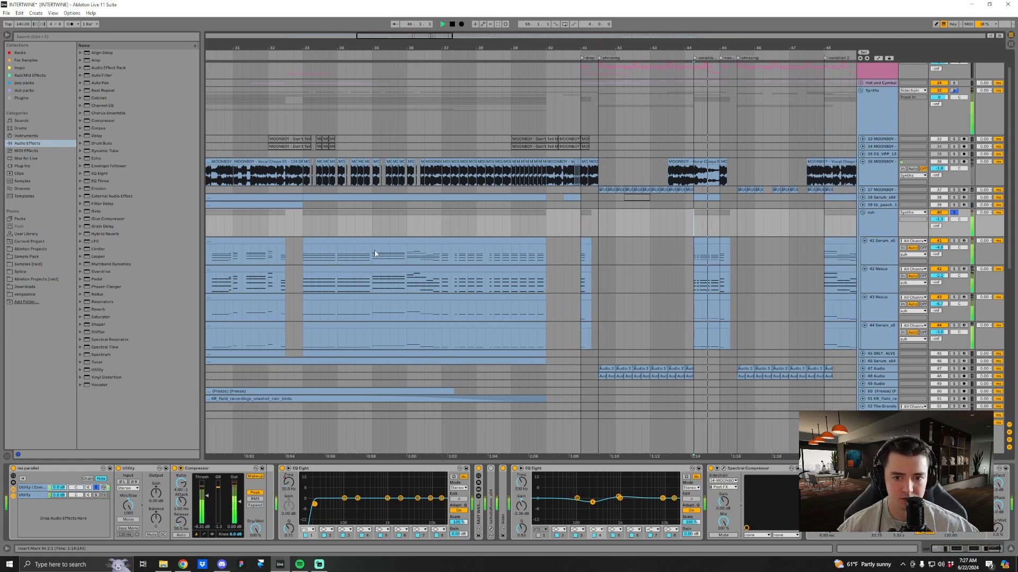
# Compare the second Utility chain of the ms parallel rack, and return the start position to the drop at 41.1.1.
pyautogui.click(97, 495)
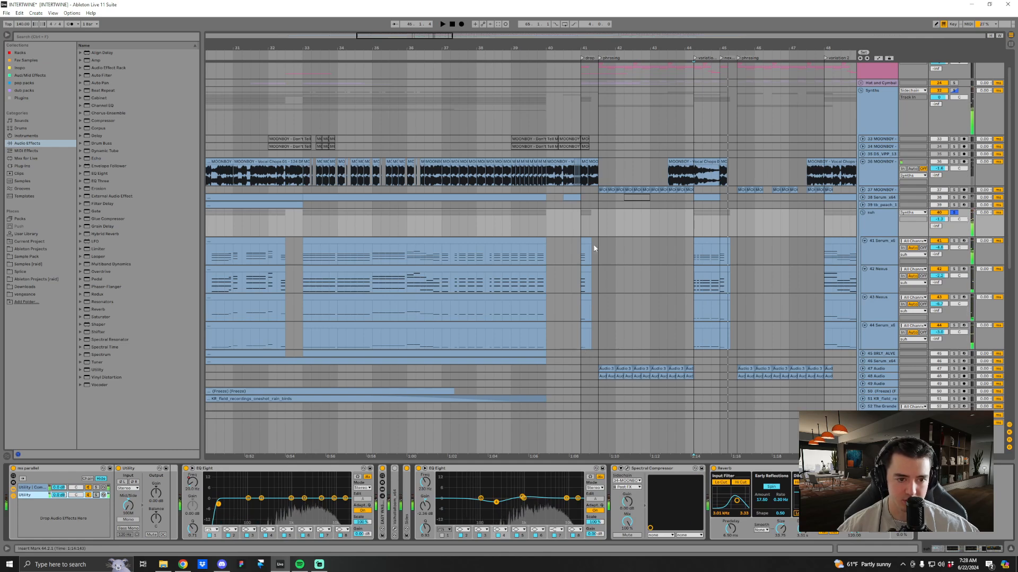
pyautogui.click(581, 229)
pyautogui.press('space')
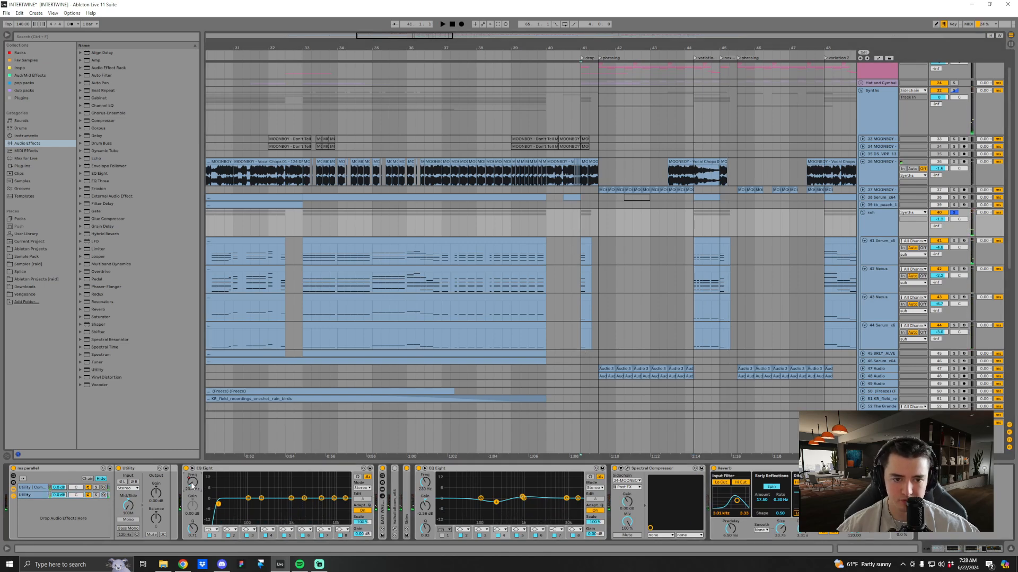
# Show the automation lanes, and audition the suh group's rising EQ Eight frequency automation before the drop from 39.1.1.
pyautogui.press('a')
pyautogui.moveTo(445, 238); pyautogui.dragTo(447, 223)
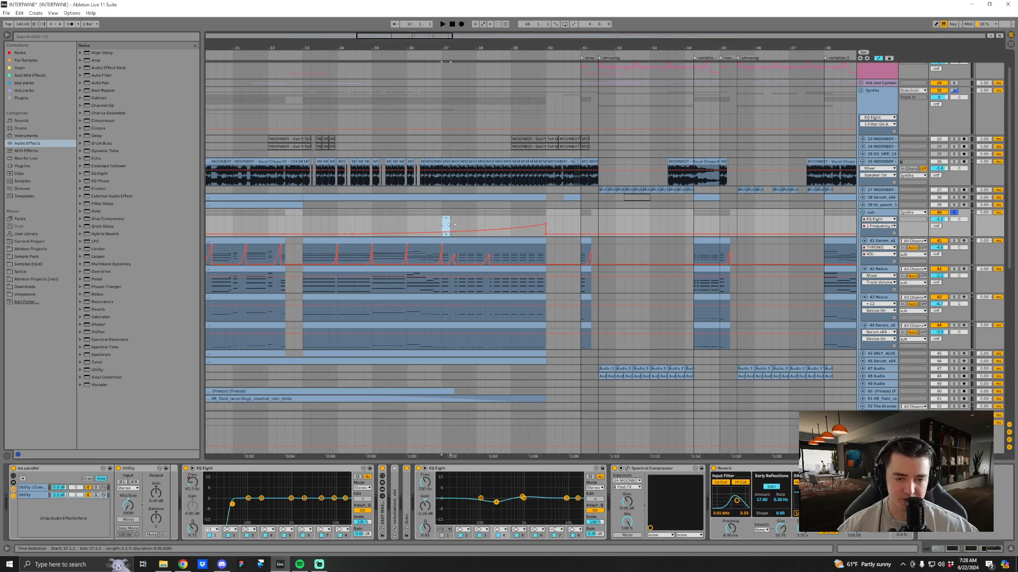
pyautogui.press('space')
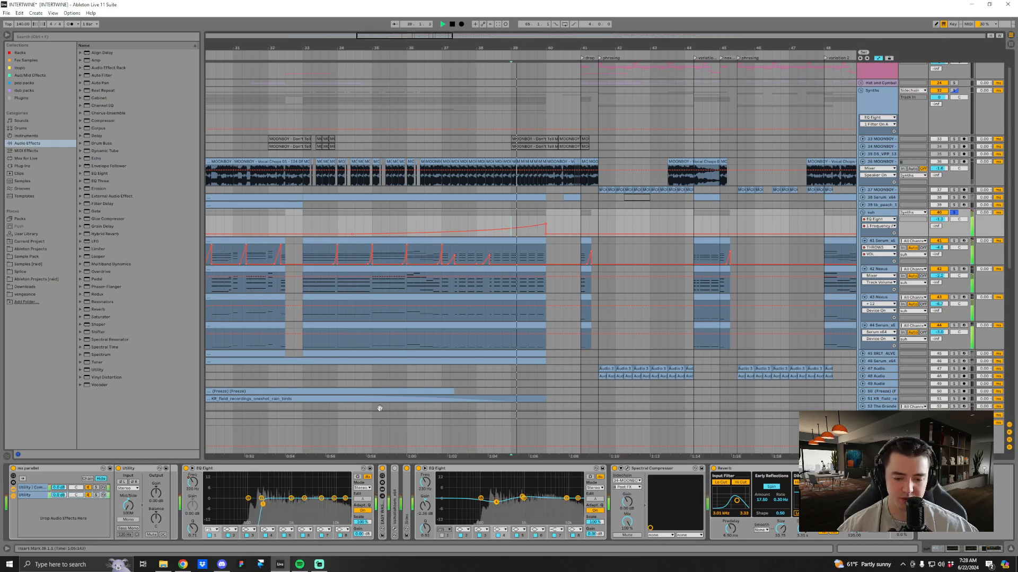
# Expand the Sides EQ Eight in the suh group's chain to view its curve, and collapse it and the following EQ Eight.
pyautogui.doubleClick(395, 493)
pyautogui.doubleClick(404, 469)
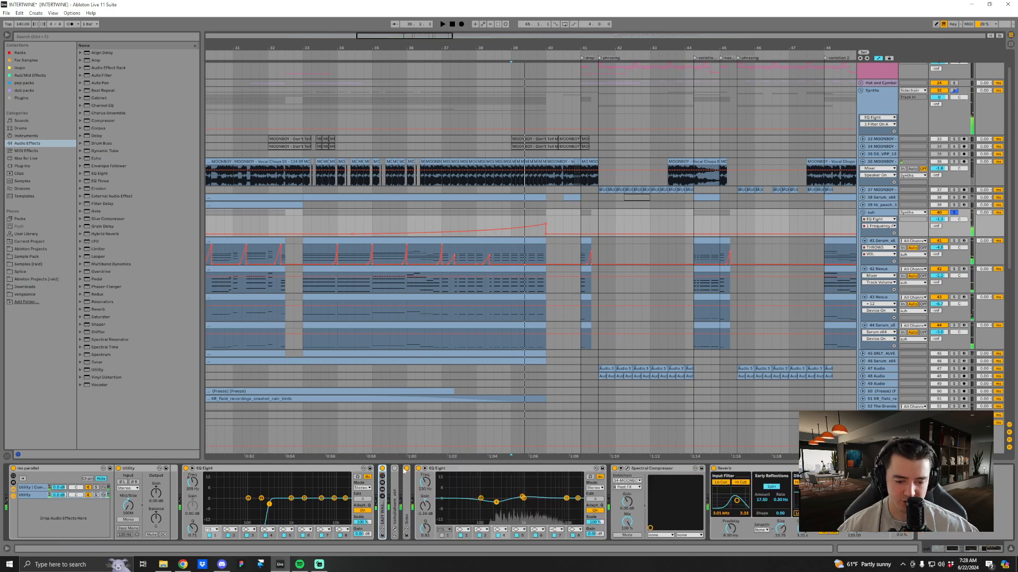
pyautogui.doubleClick(406, 480)
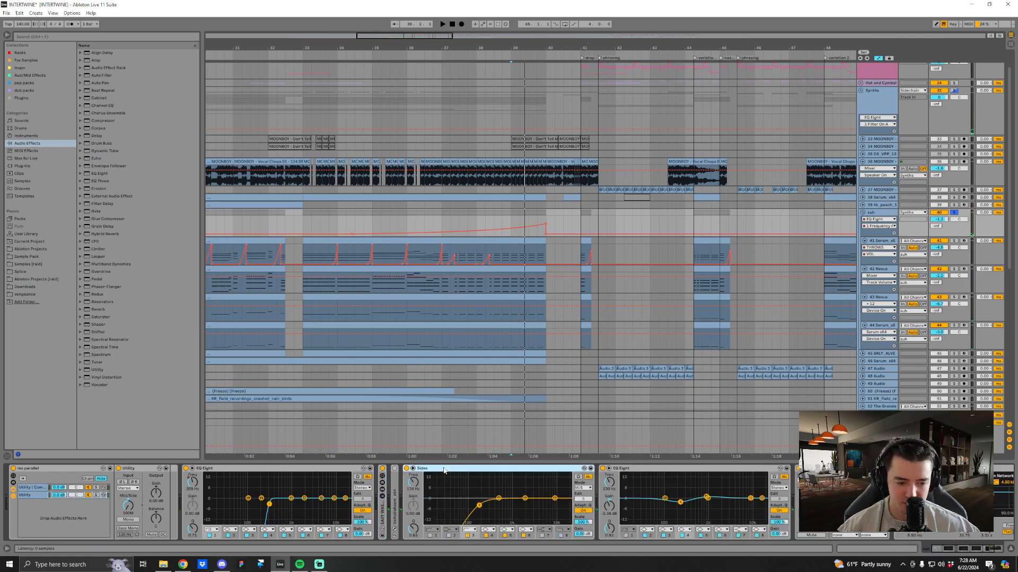
pyautogui.doubleClick(444, 470)
pyautogui.doubleClick(453, 470)
# Audition the suh group from 39.1.1, and view the Spectral Compressor's settings window.
pyautogui.press('space')
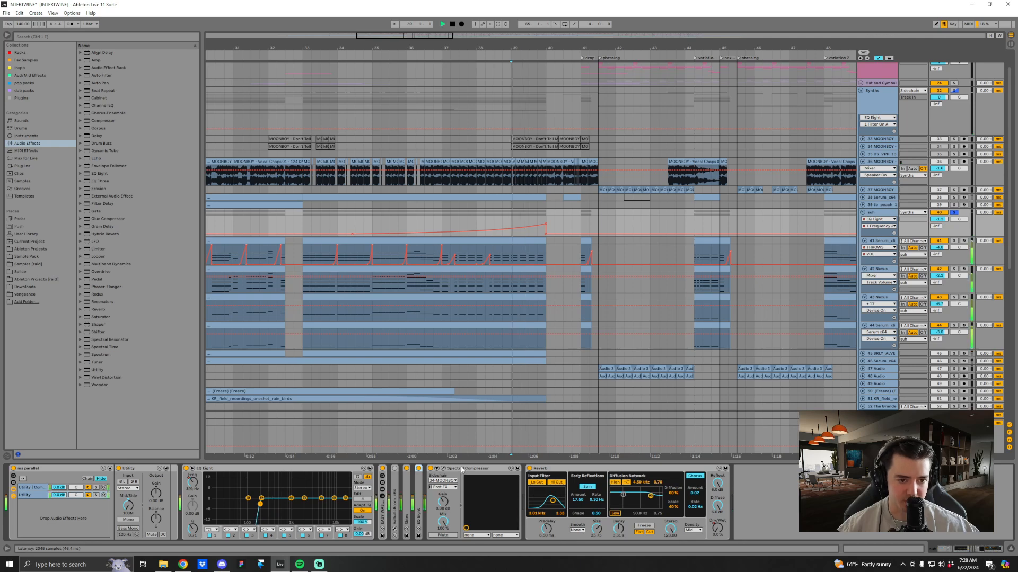
pyautogui.press('space')
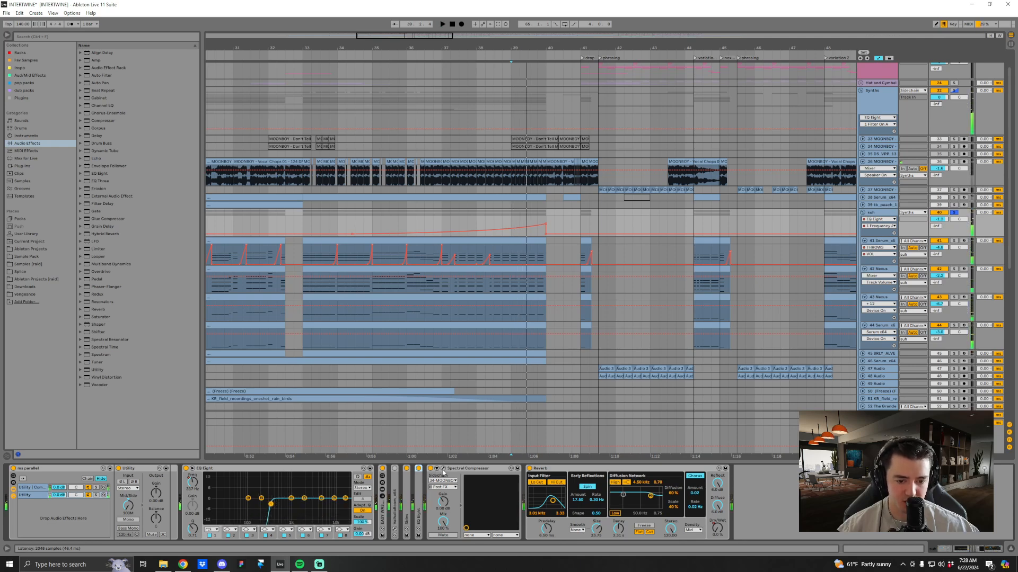
pyautogui.click(444, 469)
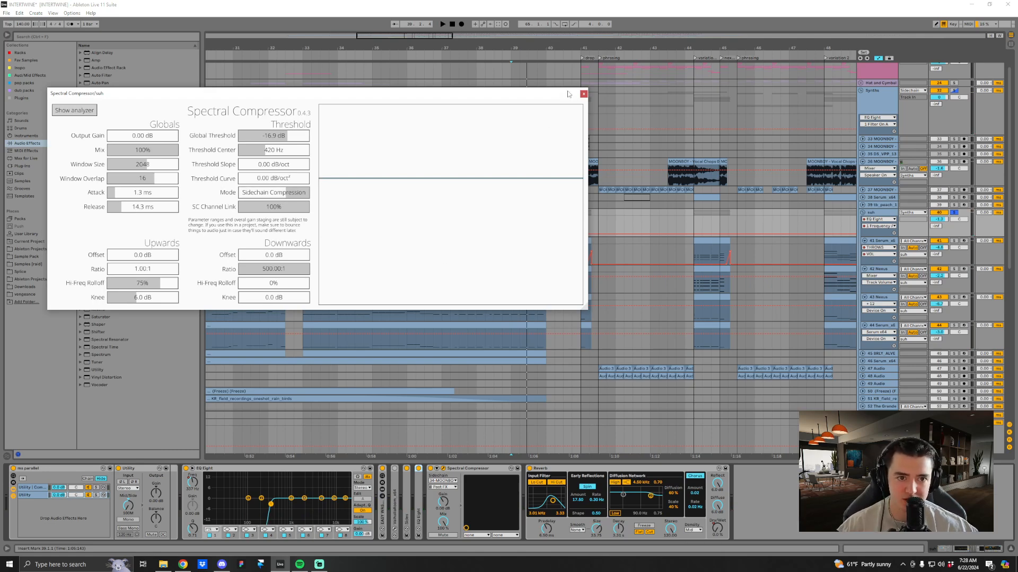
pyautogui.click(583, 94)
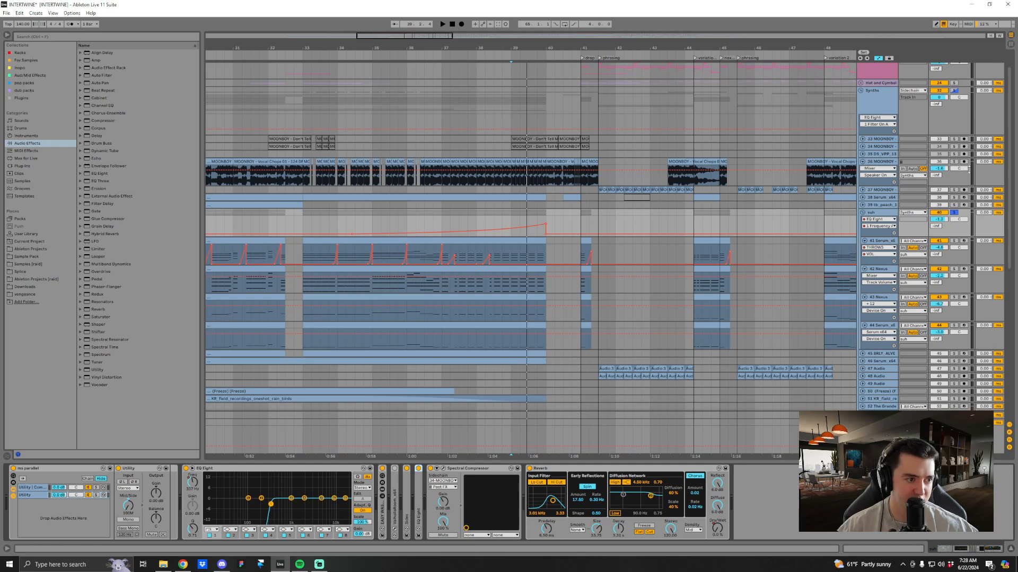
# Solo the MOONBOY vocal chops alongside the suh group, audition both from 37.1.1, and show the suh group's devices.
pyautogui.click(441, 183)
pyautogui.press('space')
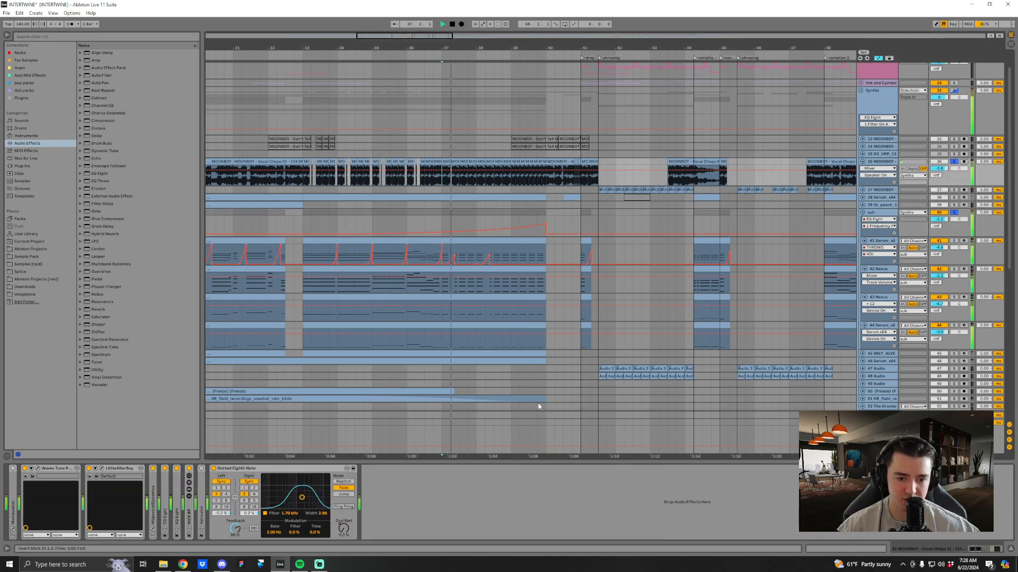
pyautogui.click(879, 214)
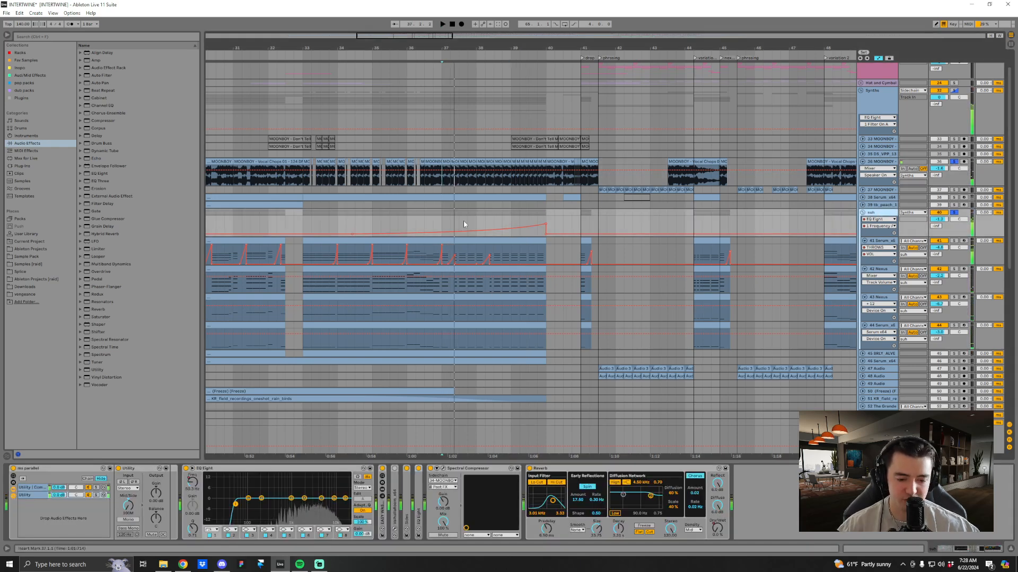
pyautogui.click(444, 213)
pyautogui.press('space')
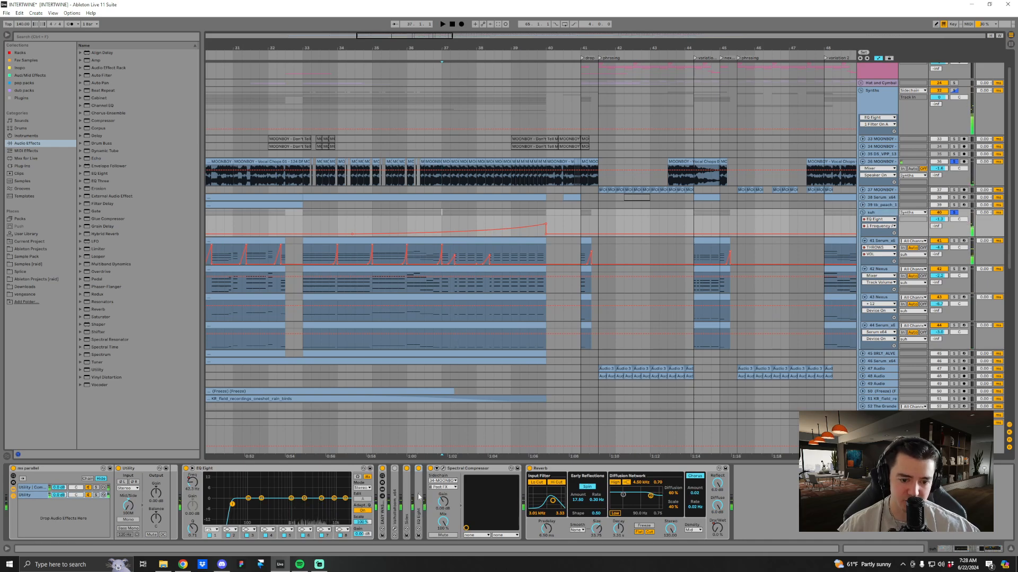
# Reopen the Spectral Compressor window below the arrangement tracks, and loop the suh section from 25.1.1 to 29.1.1.
pyautogui.click(442, 469)
pyautogui.moveTo(475, 95); pyautogui.dragTo(504, 328)
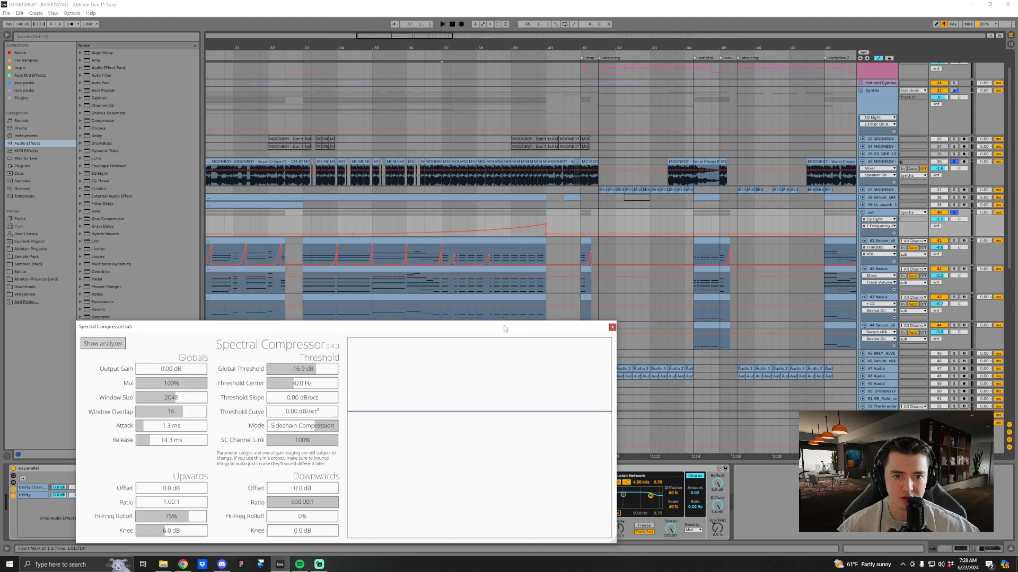
pyautogui.moveTo(460, 49); pyautogui.dragTo(615, 42)
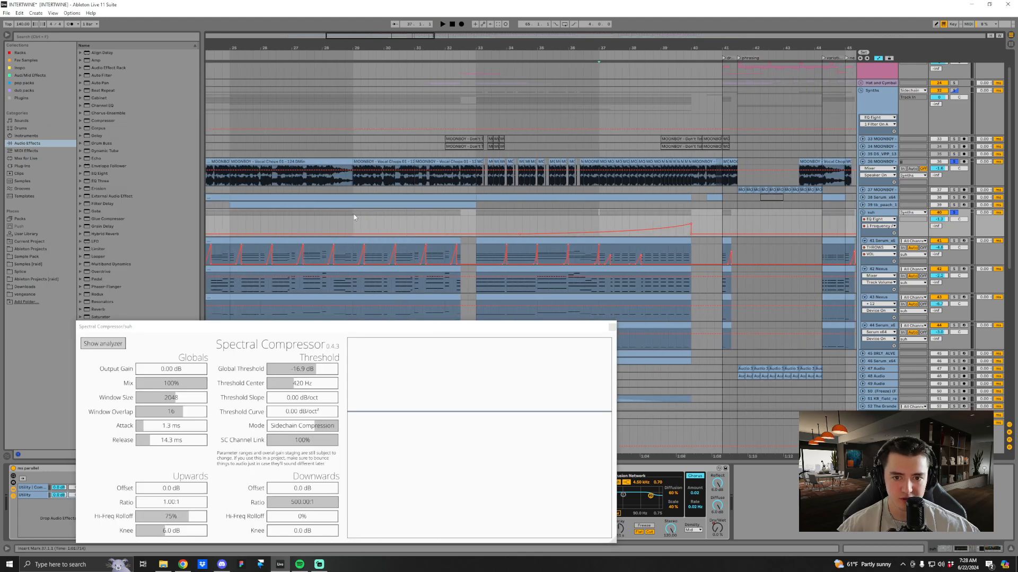
pyautogui.keyDown('shift'); pyautogui.click(354, 215); pyautogui.keyUp('shift')
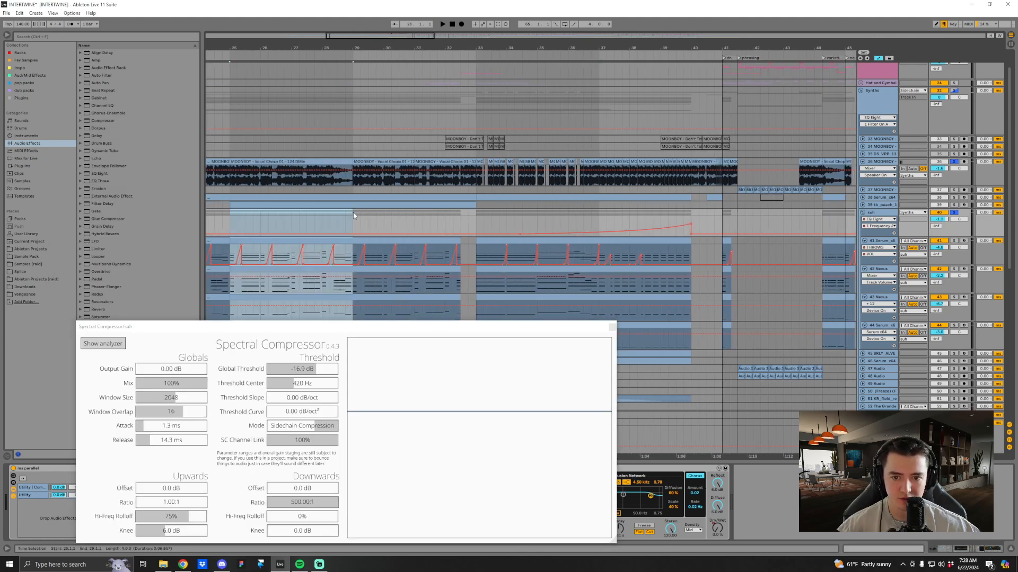
pyautogui.hotkey('ctrl', 'l')
pyautogui.hscroll(-2, 366, 223)
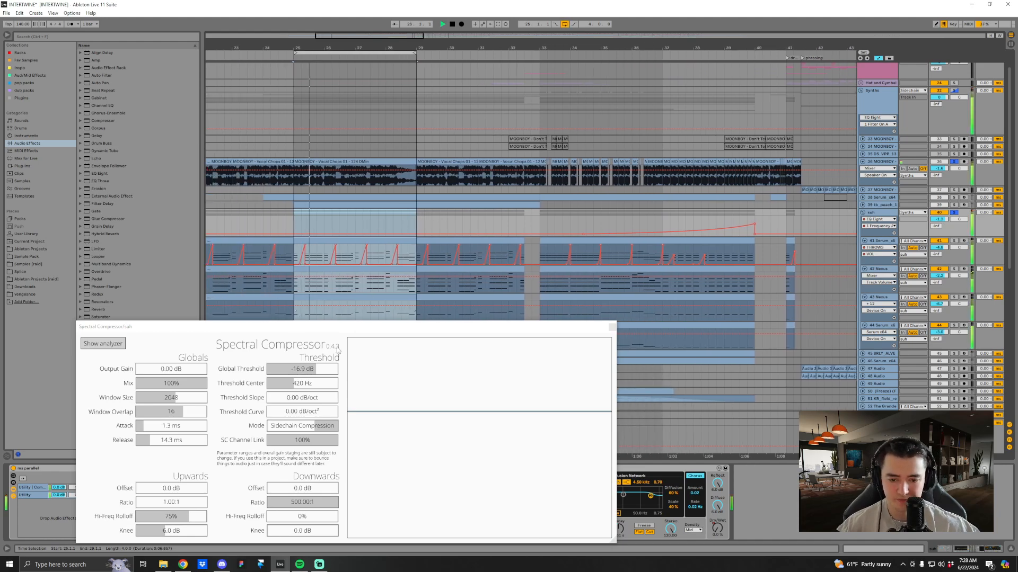
# Watch the Spectral Compressor on the suh group during looped playback, return the start to 25.1.1, and uncover the device chain.
pyautogui.moveTo(345, 329); pyautogui.dragTo(346, 281)
pyautogui.click(875, 213)
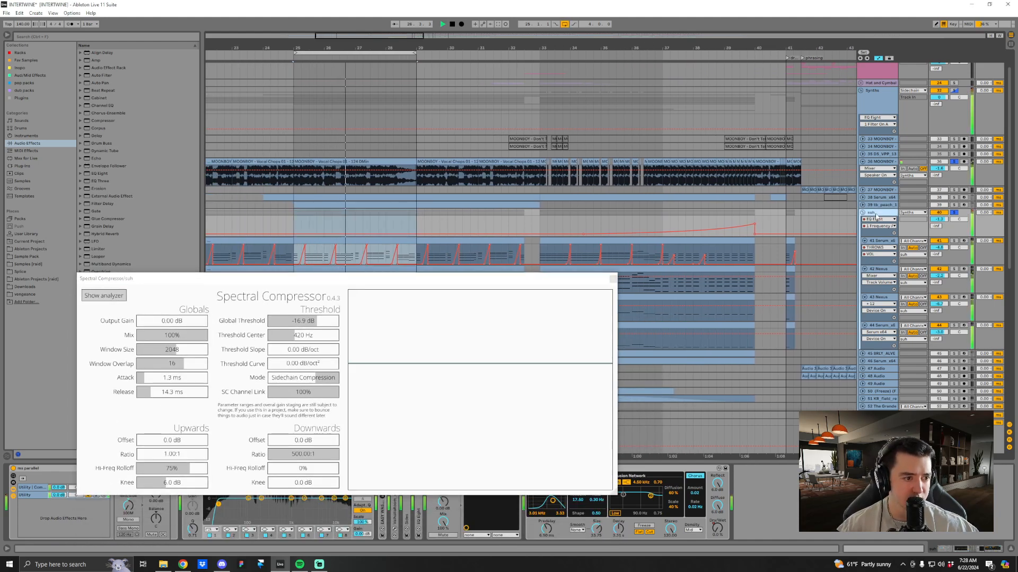
pyautogui.click(292, 217)
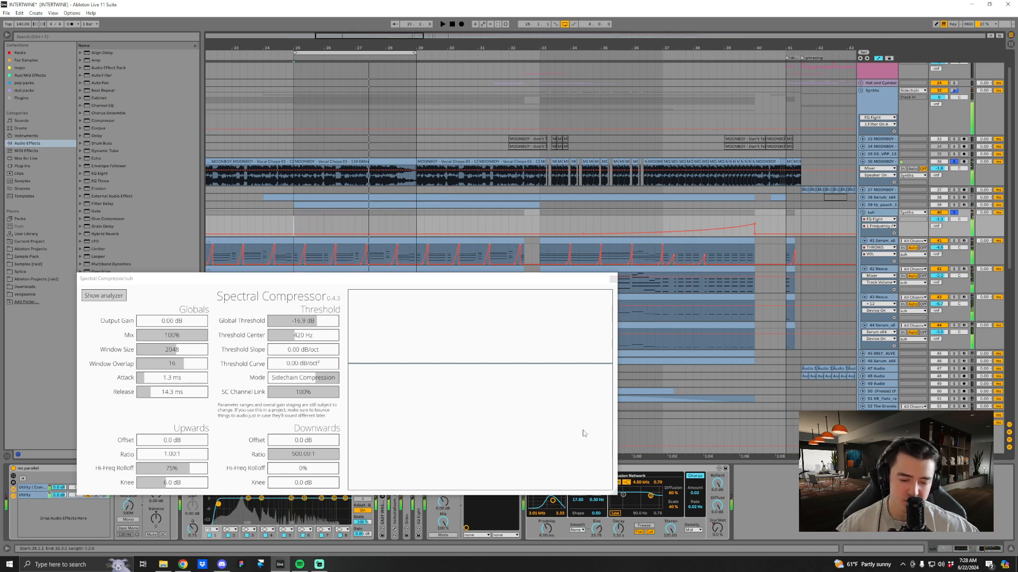
pyautogui.moveTo(478, 283); pyautogui.dragTo(581, 241)
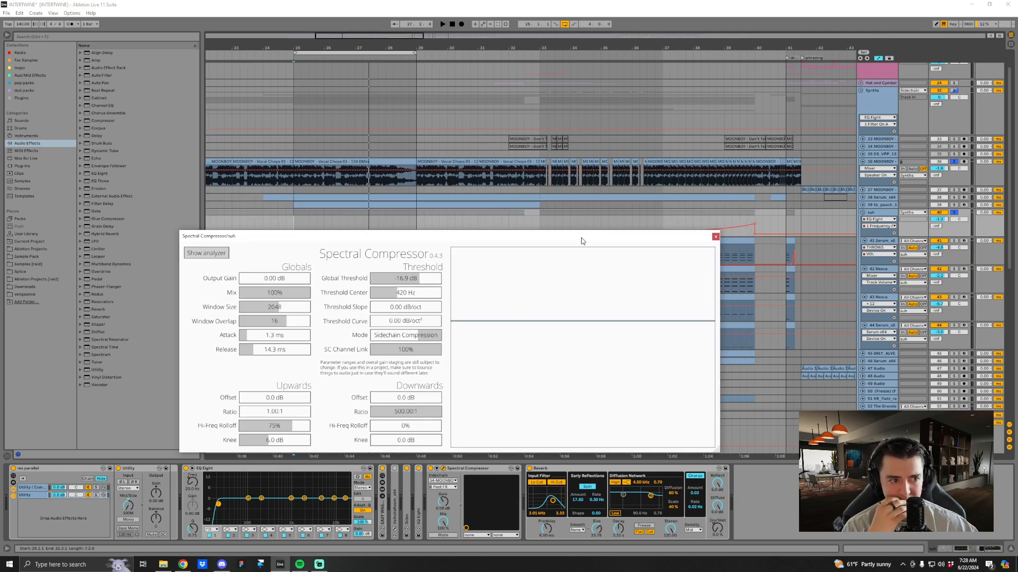
# Expand the second MOONBOY vocal chops track, compare the vocal tracks, and check the sidechain source of the suh group's Spectral Compressor.
pyautogui.click(862, 190)
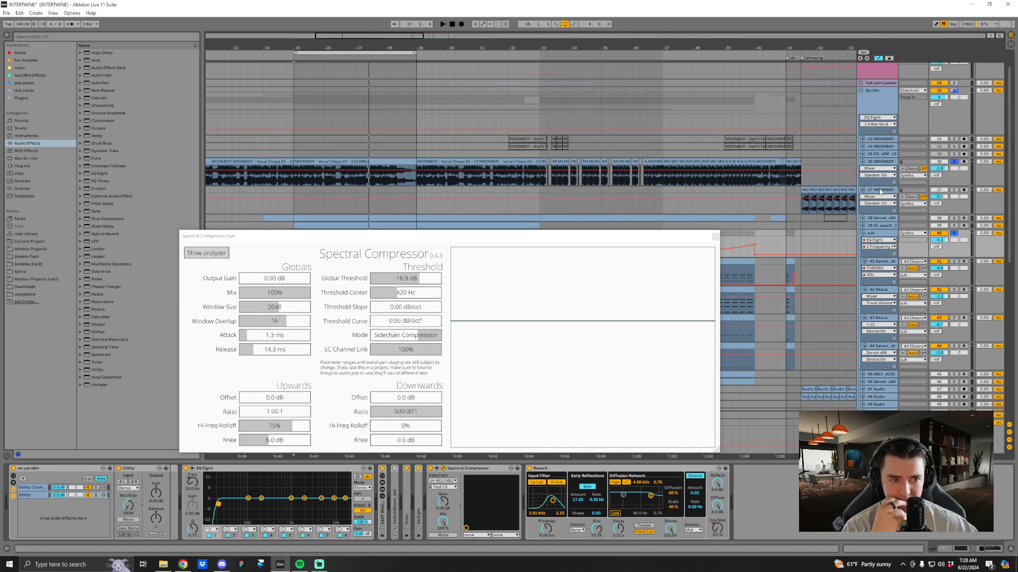
pyautogui.click(877, 161)
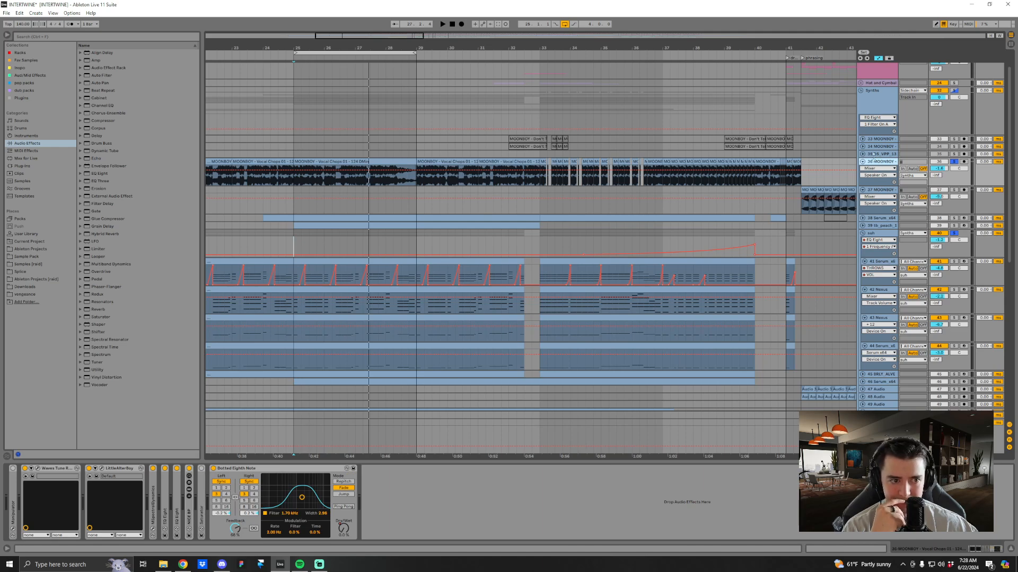
pyautogui.click(871, 235)
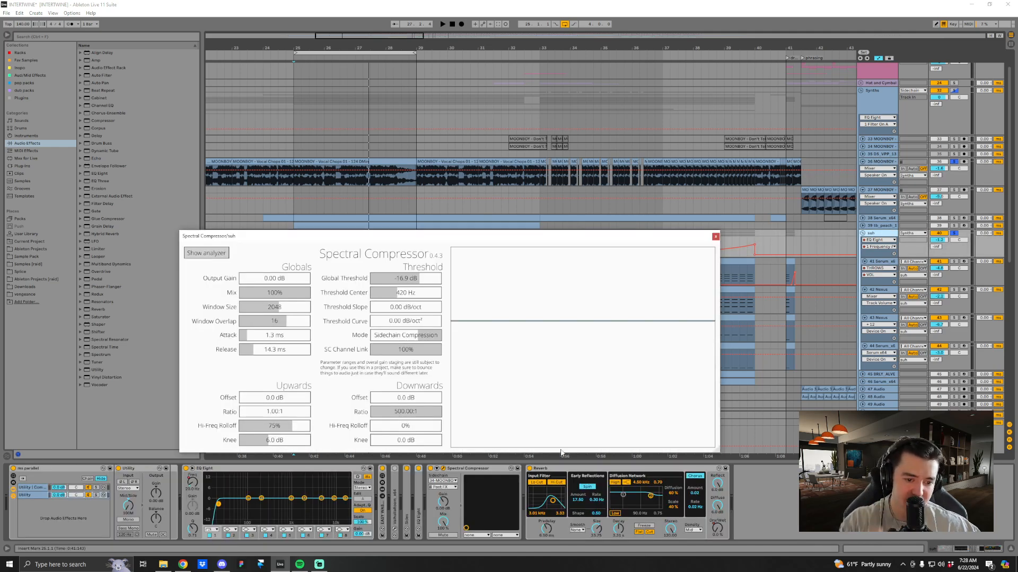
pyautogui.click(476, 470)
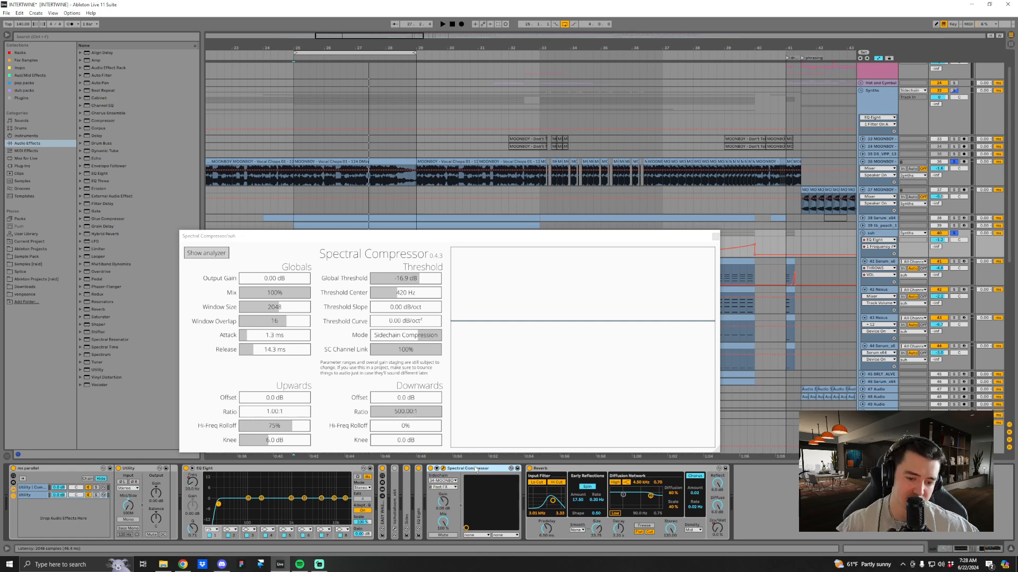
pyautogui.click(445, 481)
pyautogui.click(455, 214)
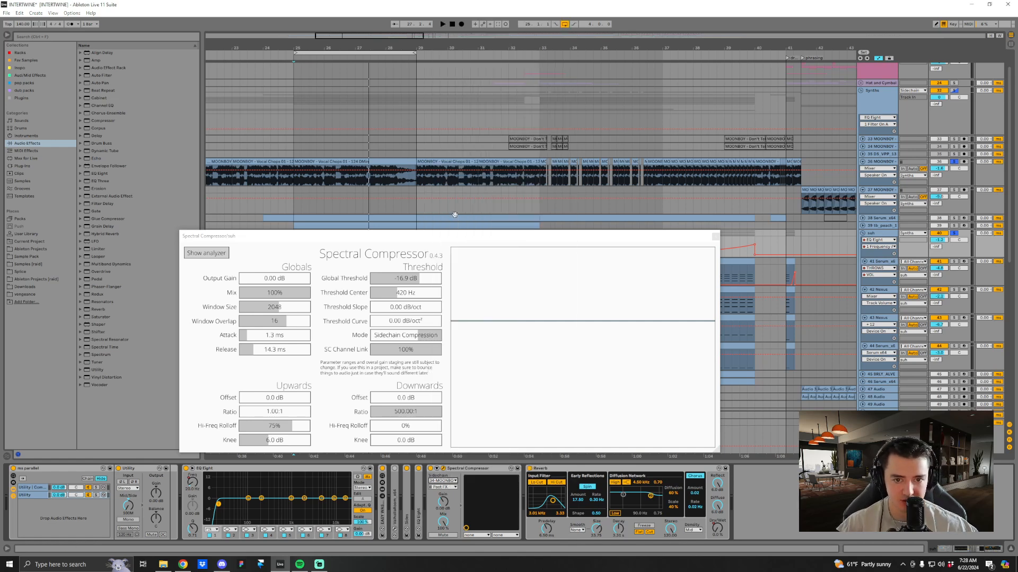
# Audition the soloed vocal chops and suh group from 29.1.1 with the Spectral Compressor's analyzer showing.
pyautogui.click(418, 188)
pyautogui.press('space')
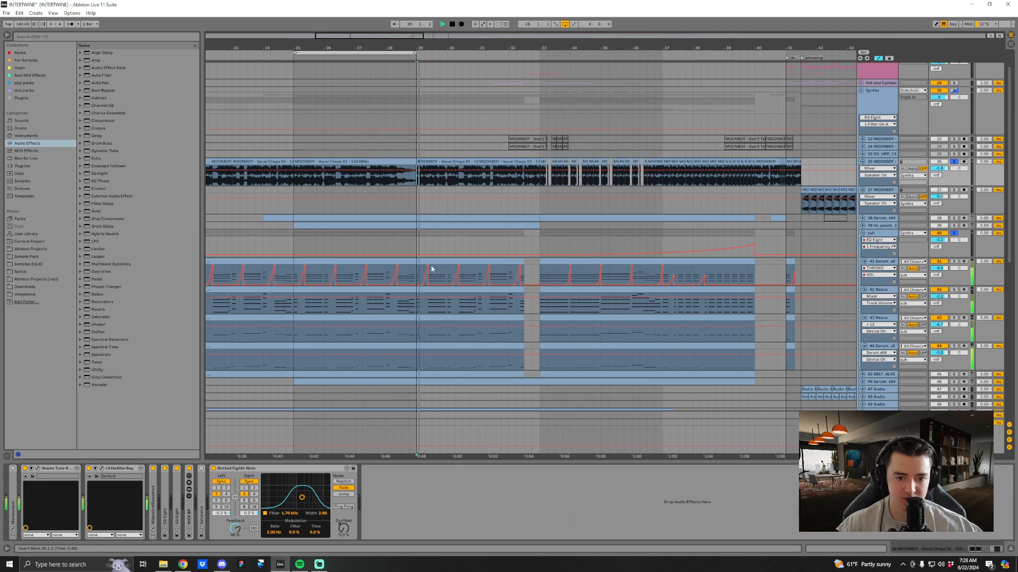
pyautogui.click(883, 238)
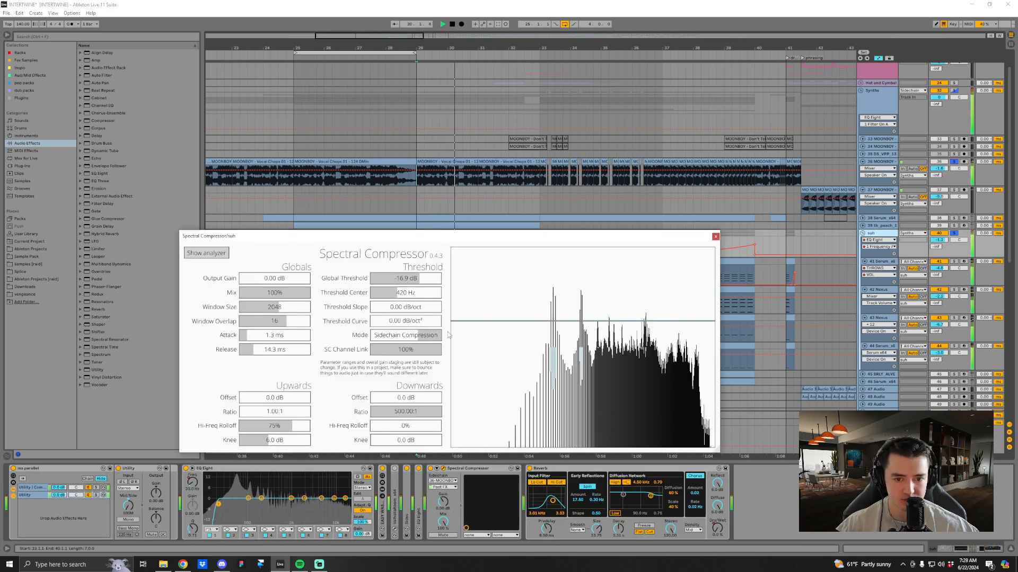
# Try Global Threshold values of -54.0 dB and about -43 dB while auditioning the suh group with and without the vocal chops in solo.
pyautogui.moveTo(393, 283); pyautogui.dragTo(399, 281)
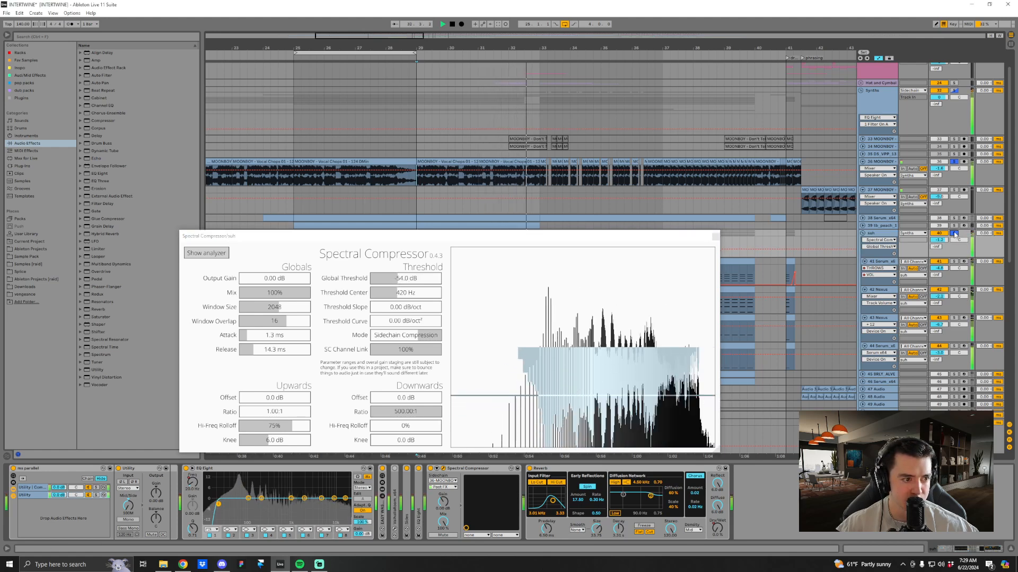
pyautogui.press('space')
pyautogui.press('space')
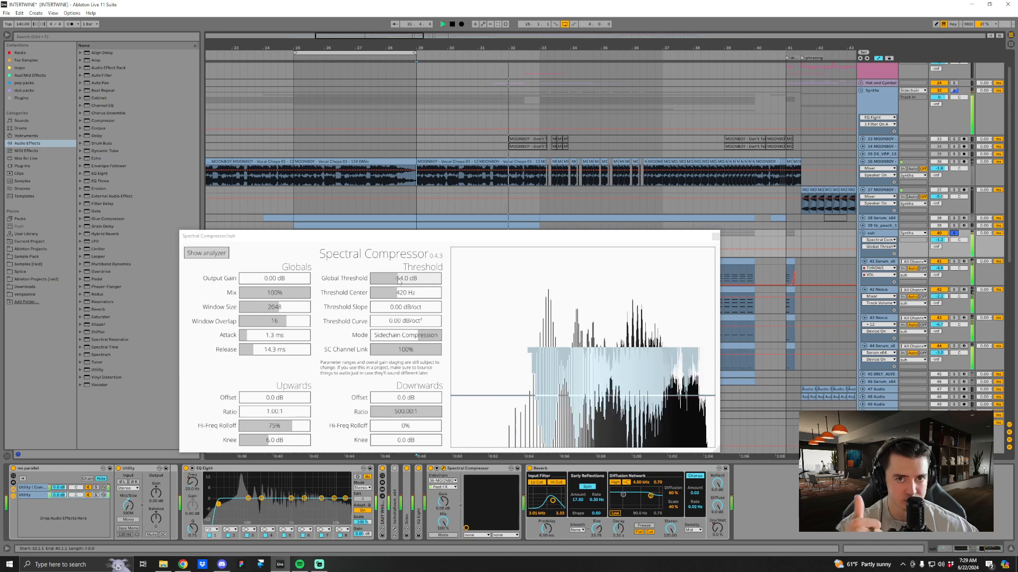
pyautogui.moveTo(398, 280); pyautogui.dragTo(405, 281)
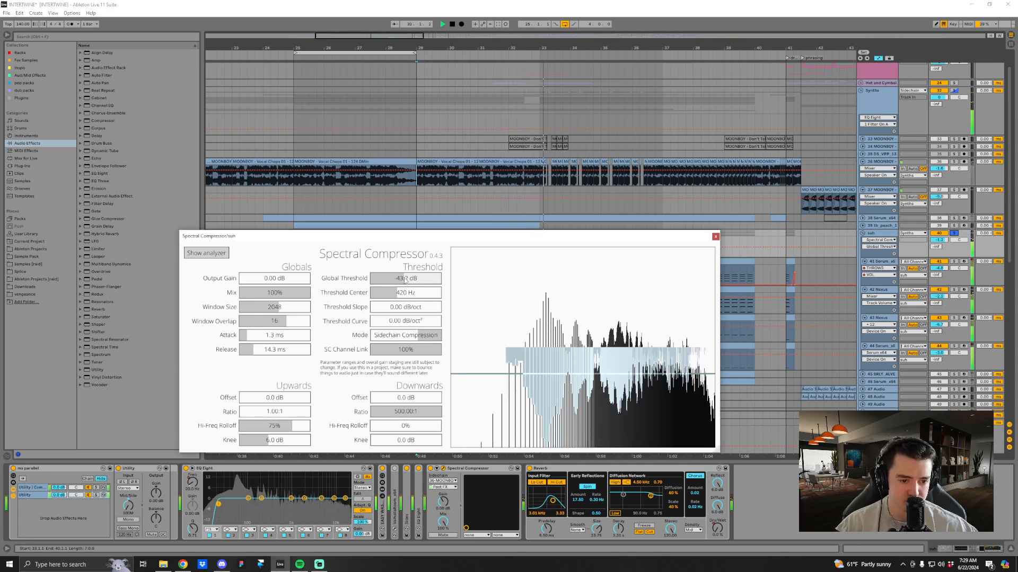
pyautogui.press('space')
# Close the Spectral Compressor window, and delete the device from the suh group's chain.
pyautogui.click(443, 468)
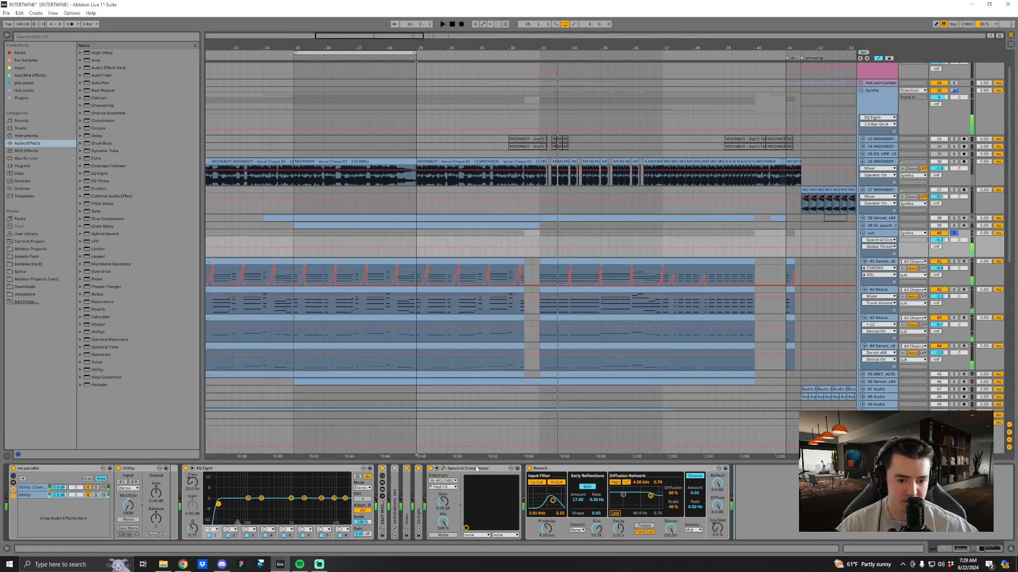
pyautogui.click(430, 469)
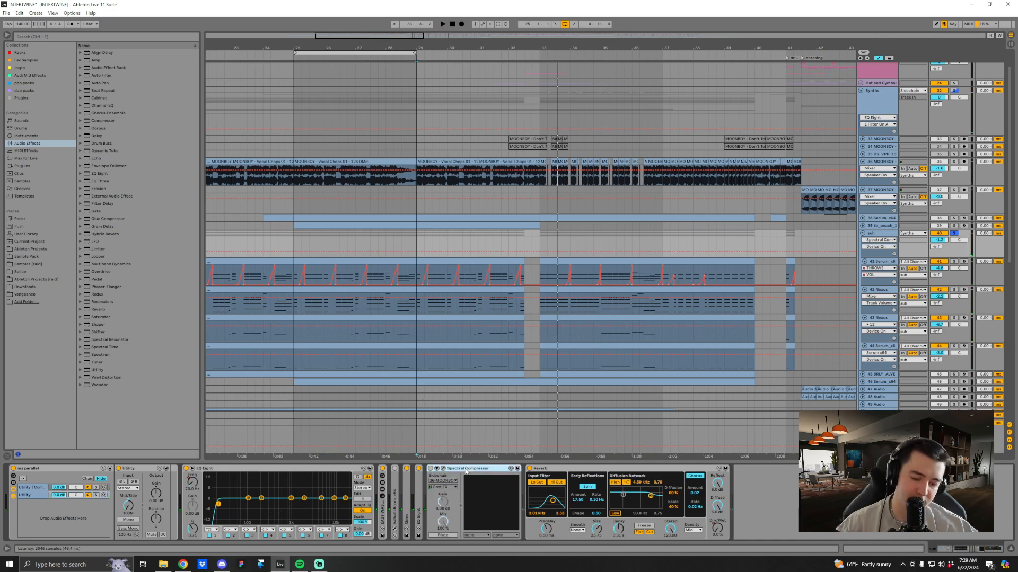
pyautogui.press('Delete')
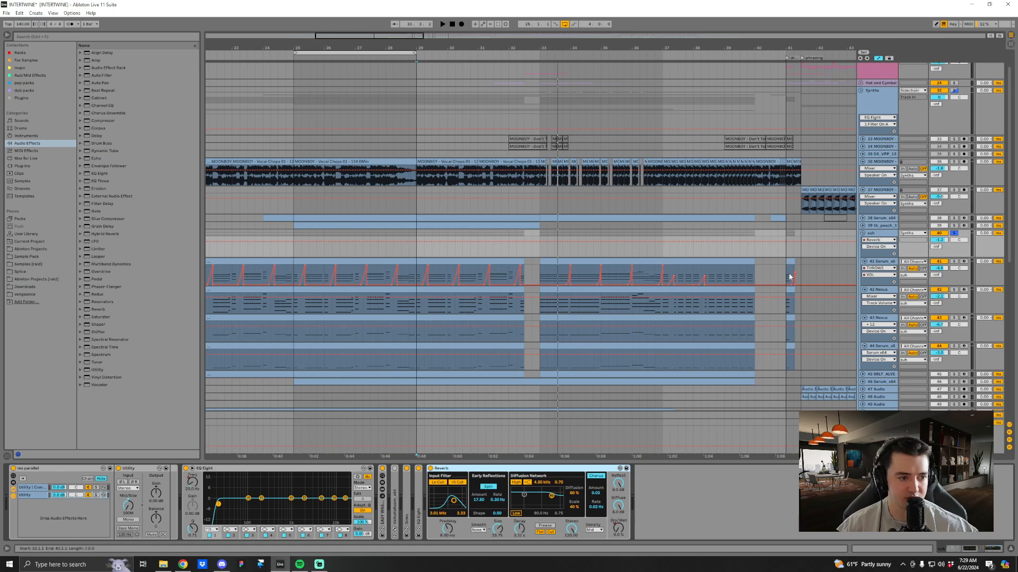
# Unsolo the suh group, and fold it to show the remaining Synths tracks and the Mids group.
pyautogui.click(956, 236)
pyautogui.moveTo(646, 47); pyautogui.dragTo(531, 47)
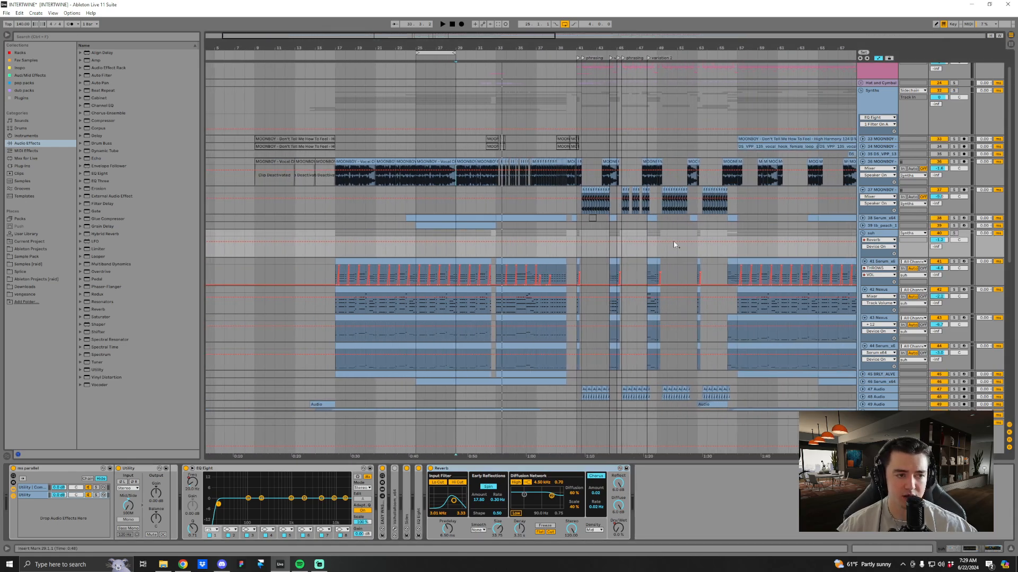
pyautogui.click(862, 233)
pyautogui.hscroll(5, 765, 295)
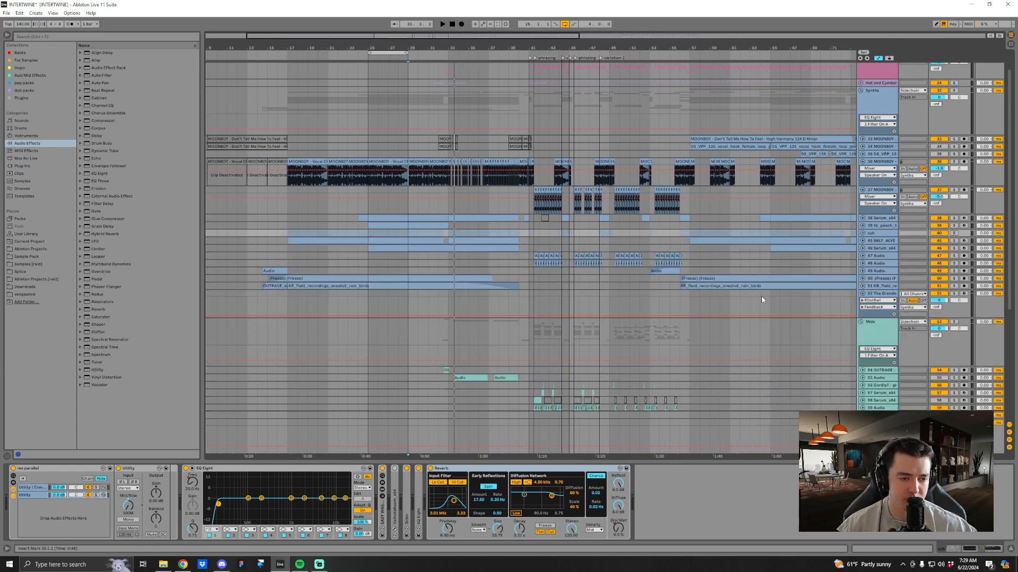
# Show the tb_peach track's effects at the drop, and select the suh group at 40.1.1.
pyautogui.click(435, 232)
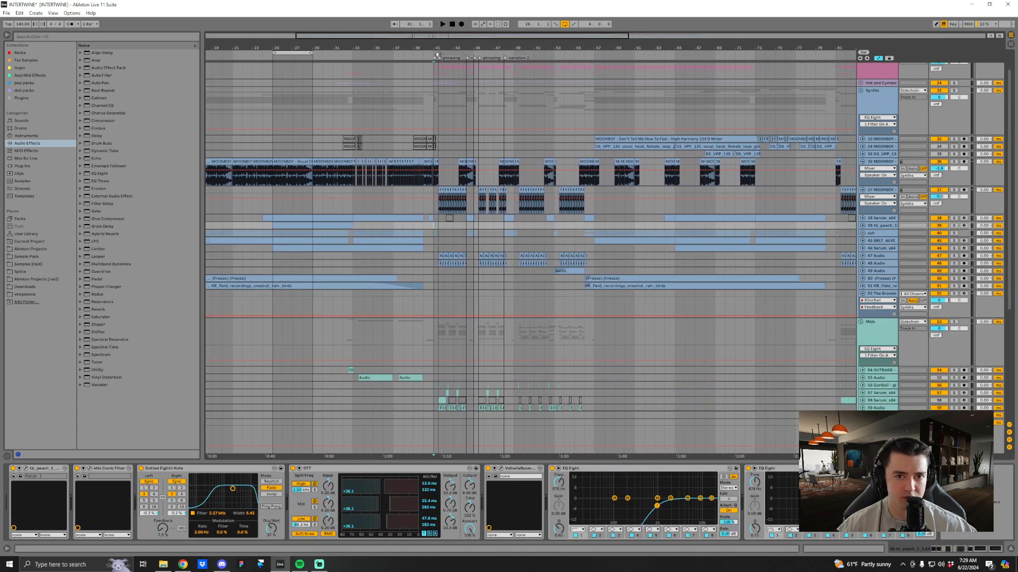
pyautogui.scroll(5, 434, 233)
pyautogui.hscroll(-1, 432, 240)
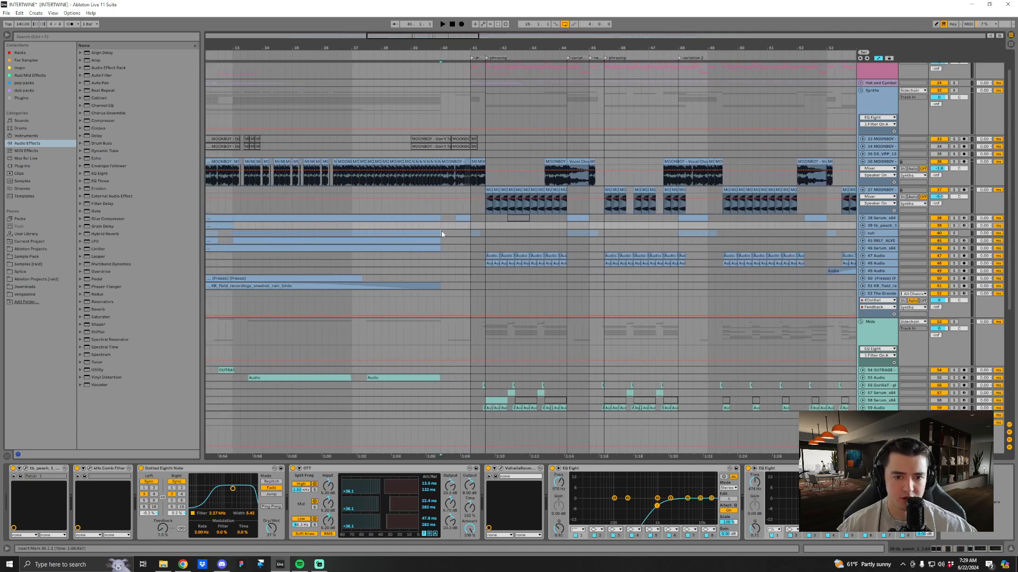
pyautogui.click(442, 234)
# Show the effects chain of the second MOONBOY vocal chops track at the start of the drop's first phrasing section.
pyautogui.scroll(1, 724, 217)
pyautogui.hscroll(2, 570, 239)
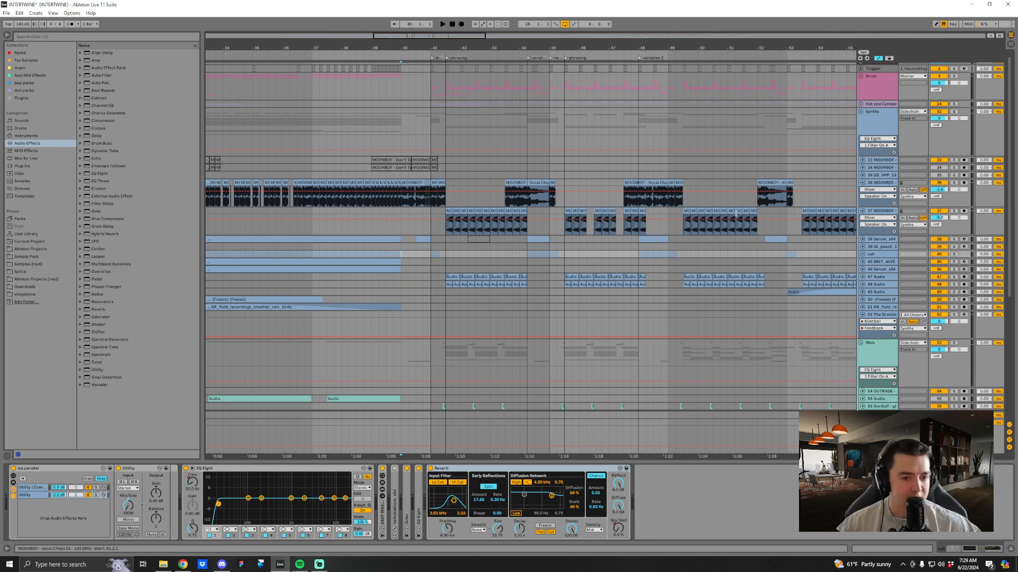
pyautogui.click(448, 227)
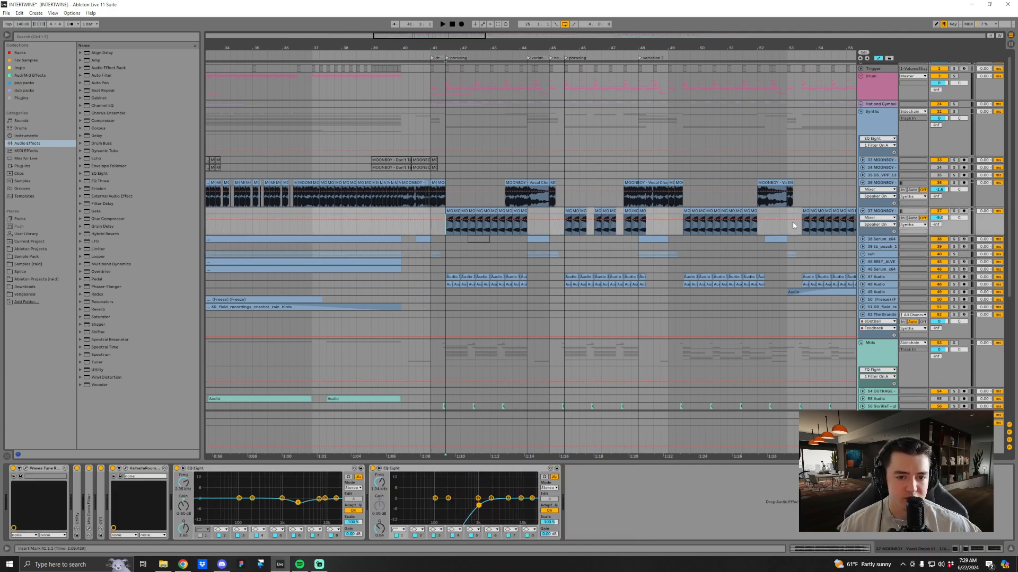
# Solo the second MOONBOY vocal chops track, hide the automation lanes, and audition it from the start of the first phrasing section.
pyautogui.click(953, 211)
pyautogui.moveTo(457, 48); pyautogui.dragTo(459, 125)
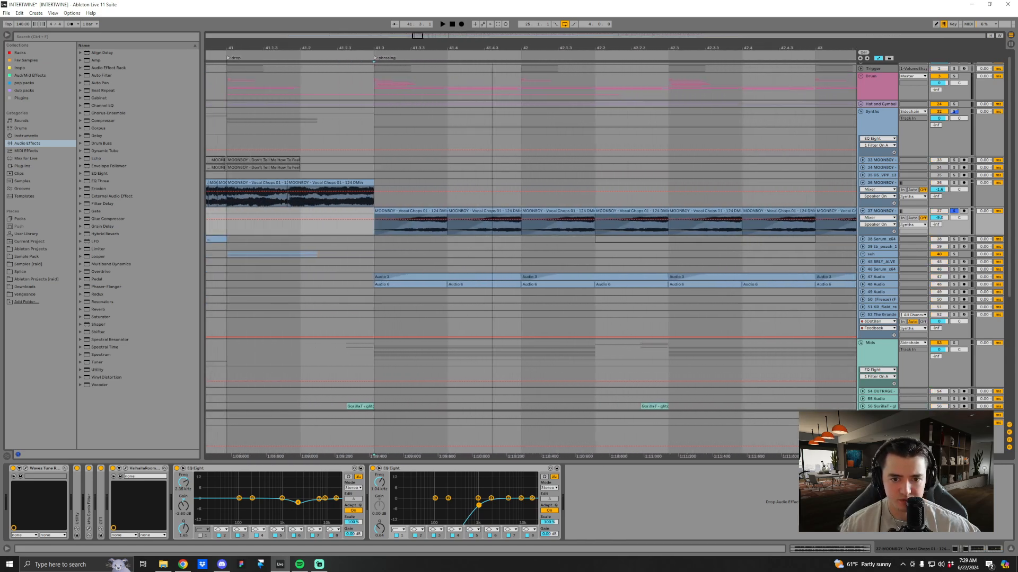
pyautogui.press('-')
pyautogui.press('space')
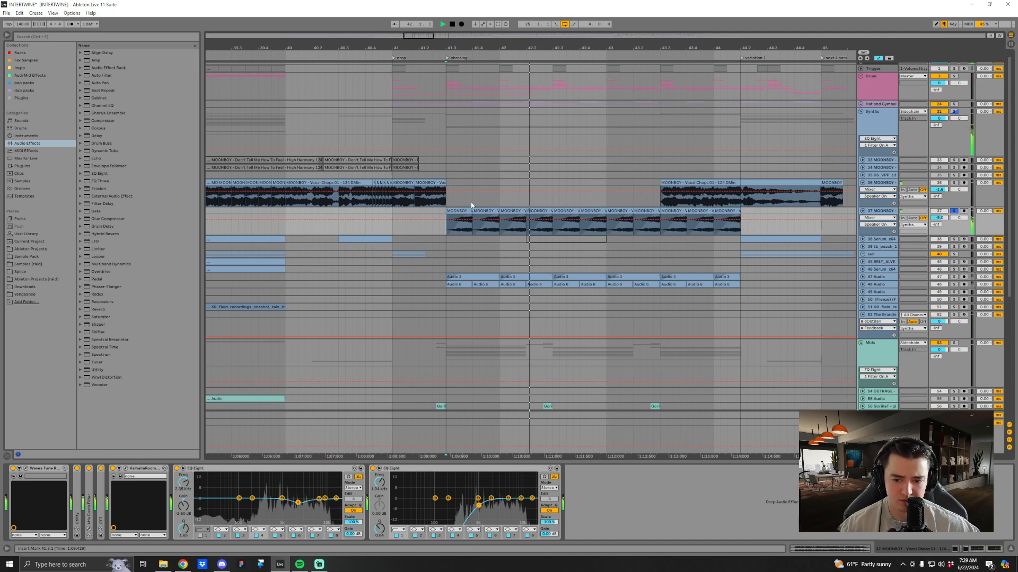
pyautogui.press('space')
pyautogui.press('a')
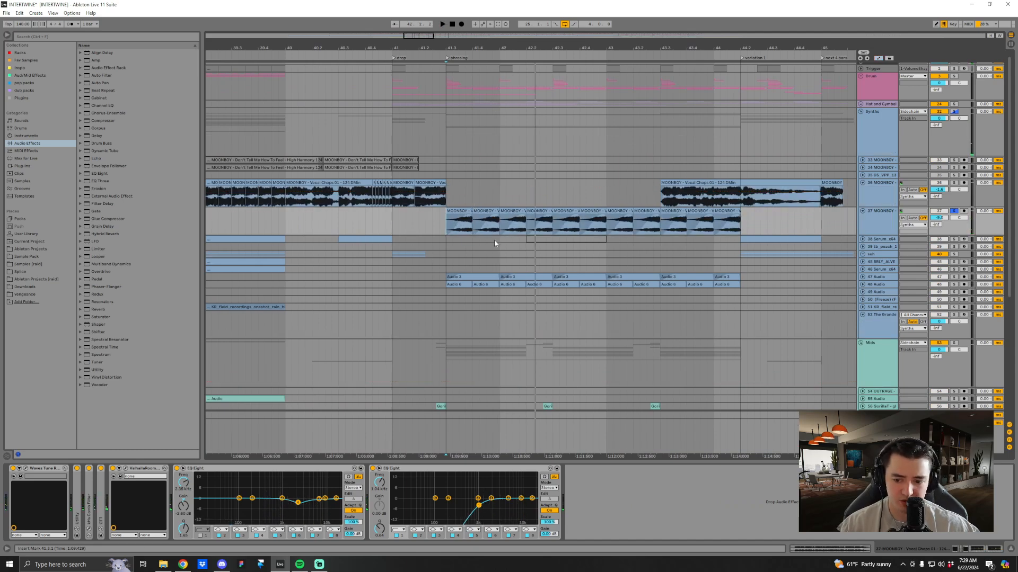
pyautogui.press('space')
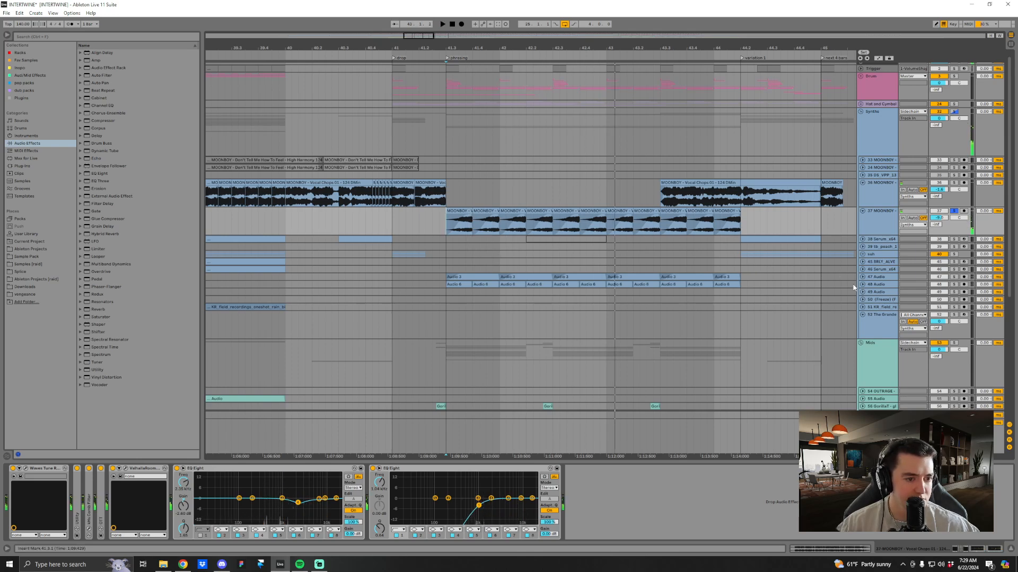
# Inspect the sample settings of the first chop clip in the first phrasing section, and return to the track's effects.
pyautogui.doubleClick(616, 211)
pyautogui.hotkey('shift', 'Tab')
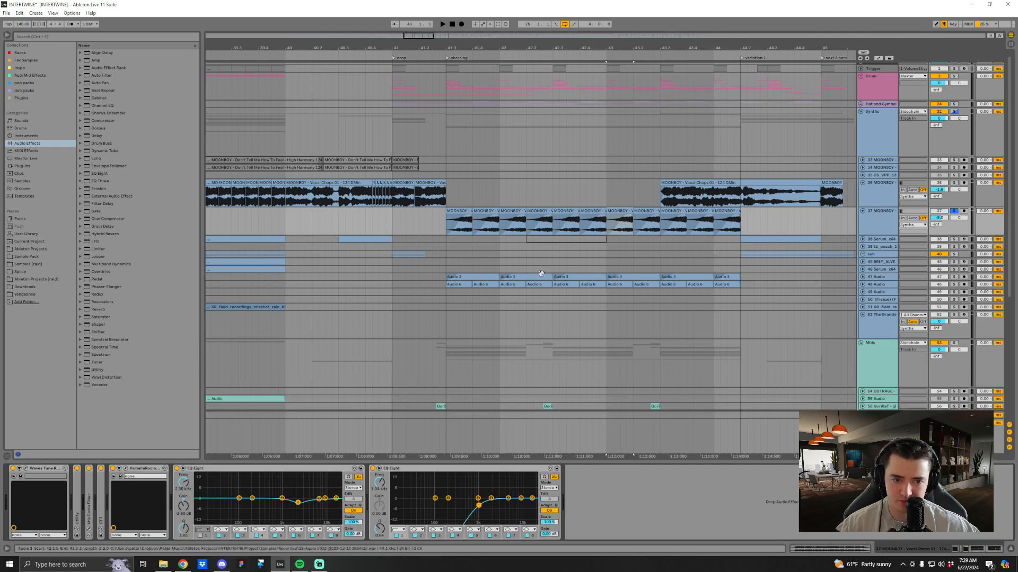
pyautogui.click(456, 210)
pyautogui.hotkey('shift', 'Tab')
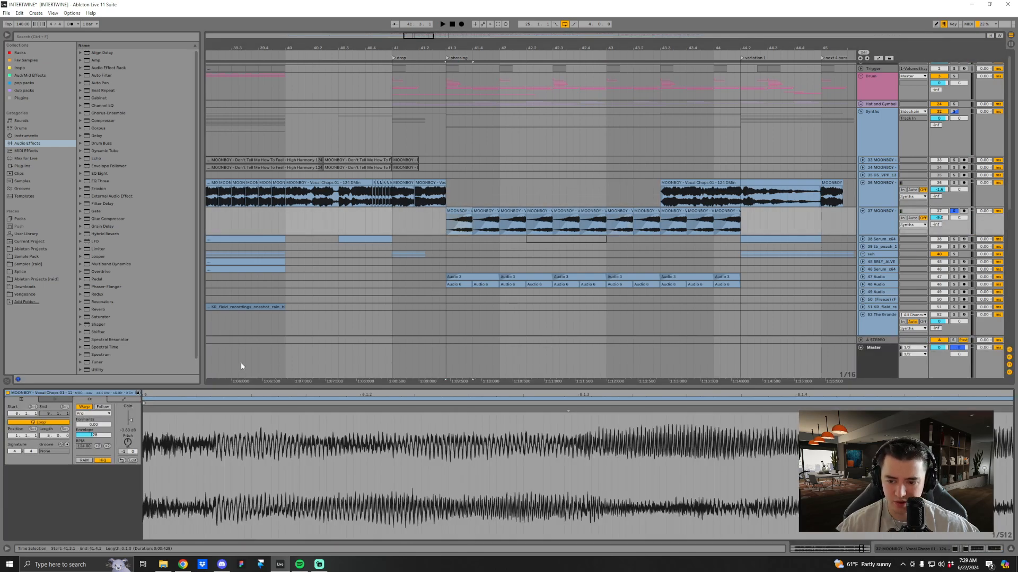
pyautogui.hotkey('shift', 'Tab')
# Unfold and solo the 47 Audio track, and audition it with its effects shown from the start of the first phrasing section.
pyautogui.press('space')
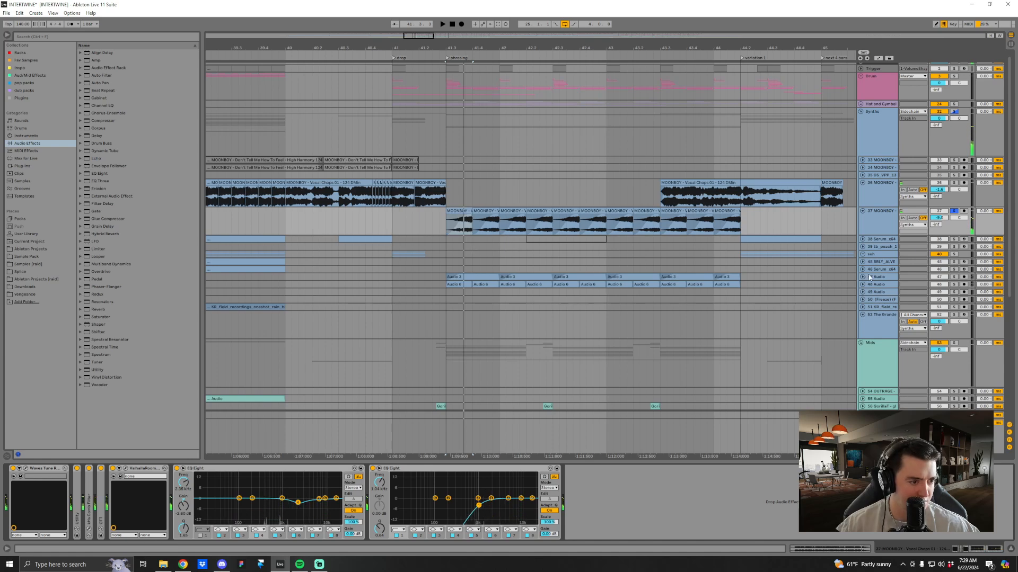
pyautogui.click(863, 277)
pyautogui.click(877, 278)
pyautogui.click(953, 276)
pyautogui.press('space')
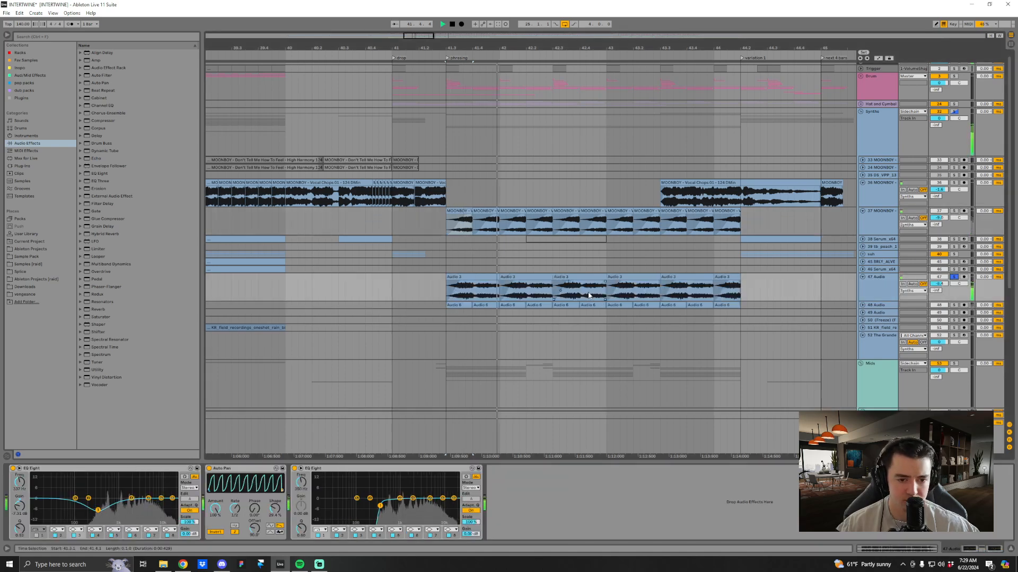
# Unfold the 48 Audio track and show its effects at the start of the first phrasing section.
pyautogui.click(862, 305)
pyautogui.click(877, 305)
pyautogui.click(448, 317)
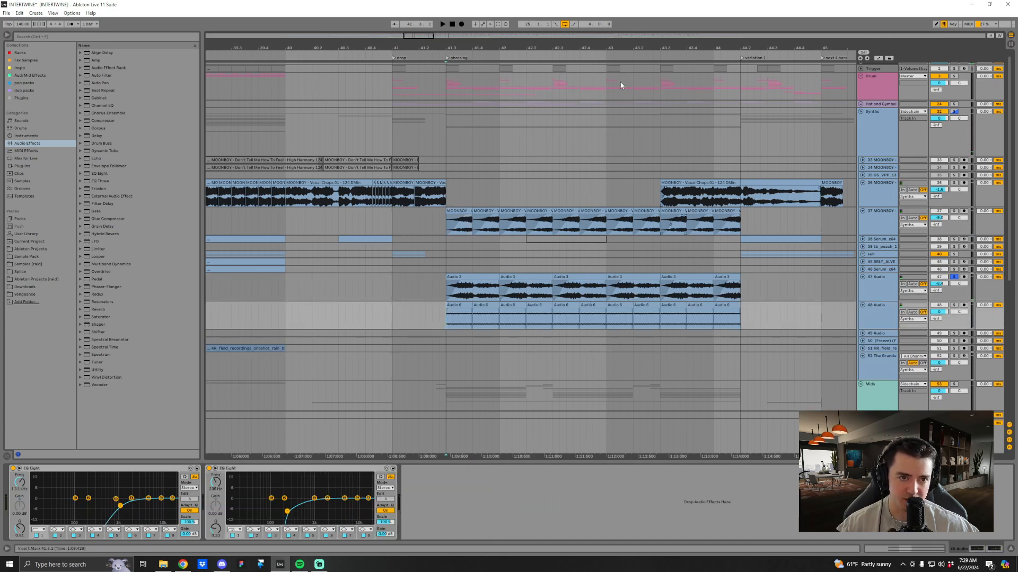
# Unfold the 46 Serum, tb_peach and 38 Serum tracks to show their MIDI patterns before the drop.
pyautogui.moveTo(612, 43); pyautogui.dragTo(762, 13)
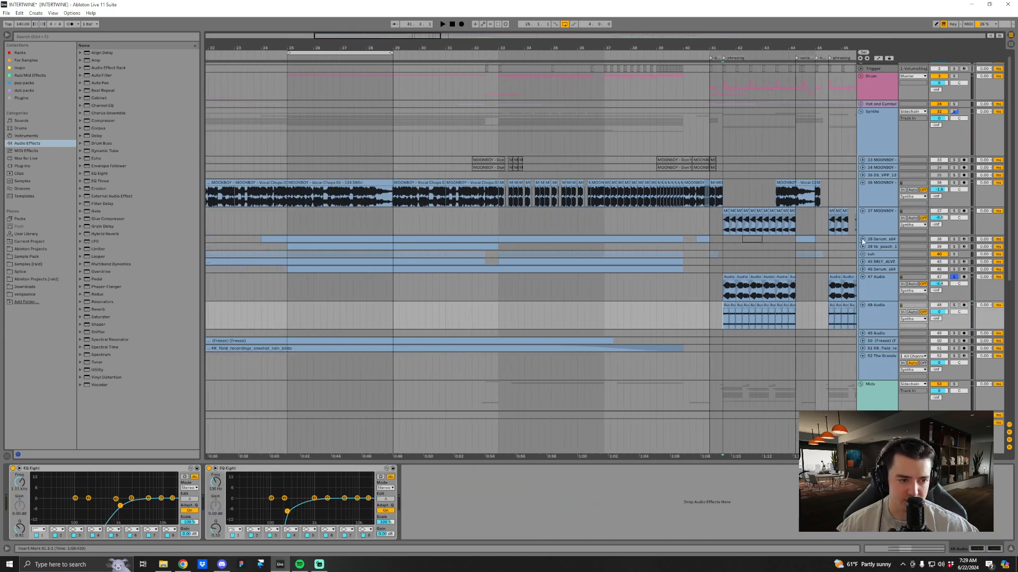
pyautogui.click(862, 269)
pyautogui.hscroll(-3, 365, 264)
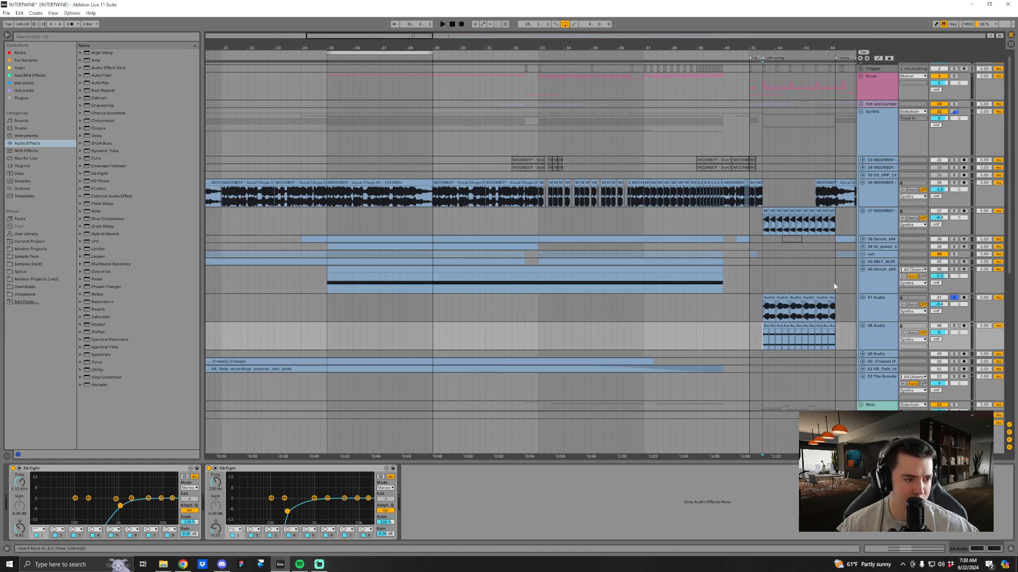
pyautogui.click(862, 246)
pyautogui.click(862, 239)
# Solo the 38 Serum track and audition its melody from bar 25 and from bar 33.
pyautogui.click(547, 257)
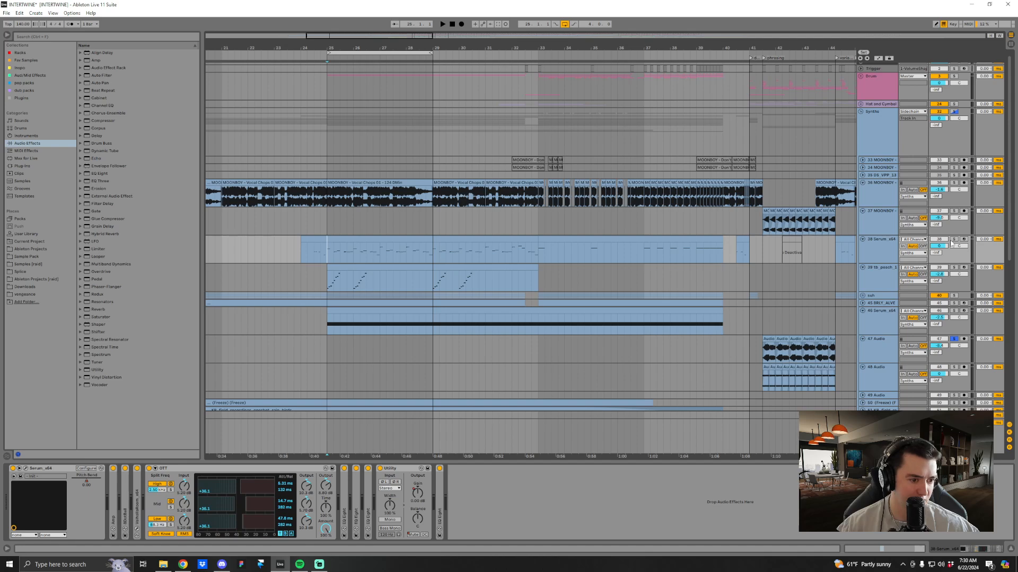
pyautogui.press('space')
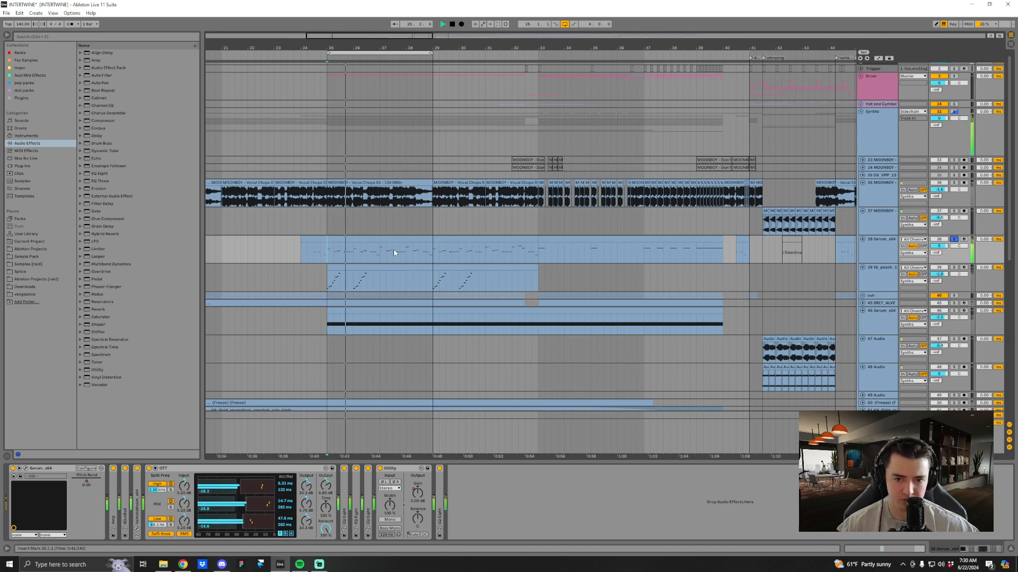
pyautogui.click(538, 254)
pyautogui.press('space')
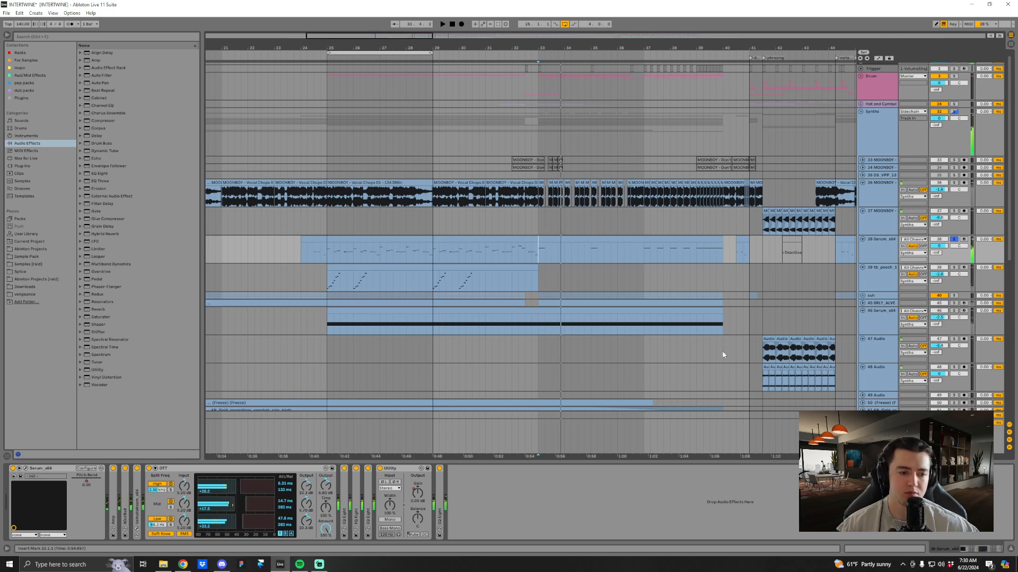
# Solo the 47 Audio track again and play it from the start of the drop's first phrasing section.
pyautogui.hscroll(1, 721, 354)
pyautogui.click(711, 358)
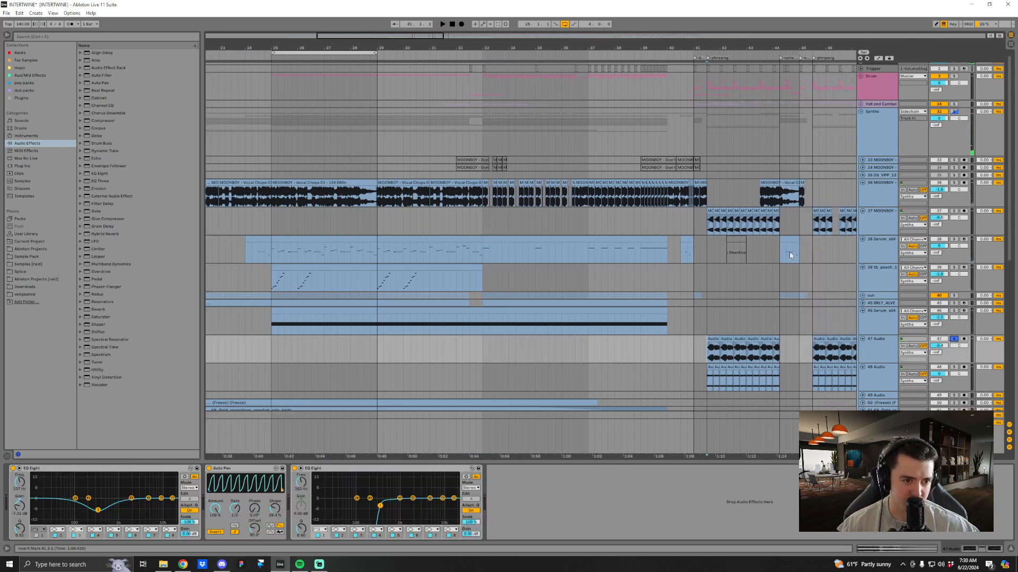
pyautogui.press('space')
pyautogui.moveTo(760, 49); pyautogui.dragTo(608, 196)
pyautogui.scroll(-1, 609, 196)
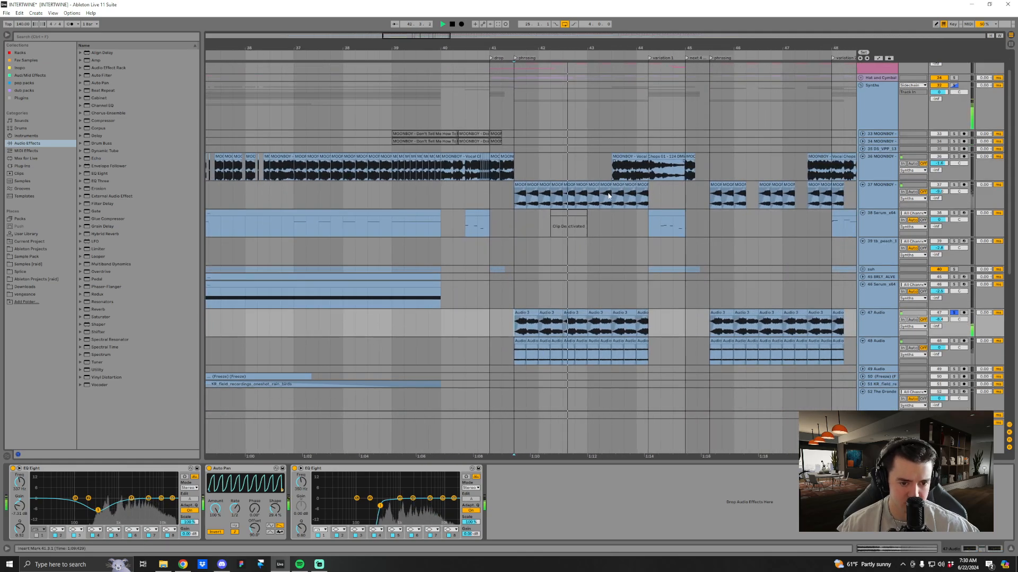
# Solo and audition the 48 Audio track, and inspect the clip settings of all its clips in the first phrasing section.
pyautogui.scroll(-3, 608, 196)
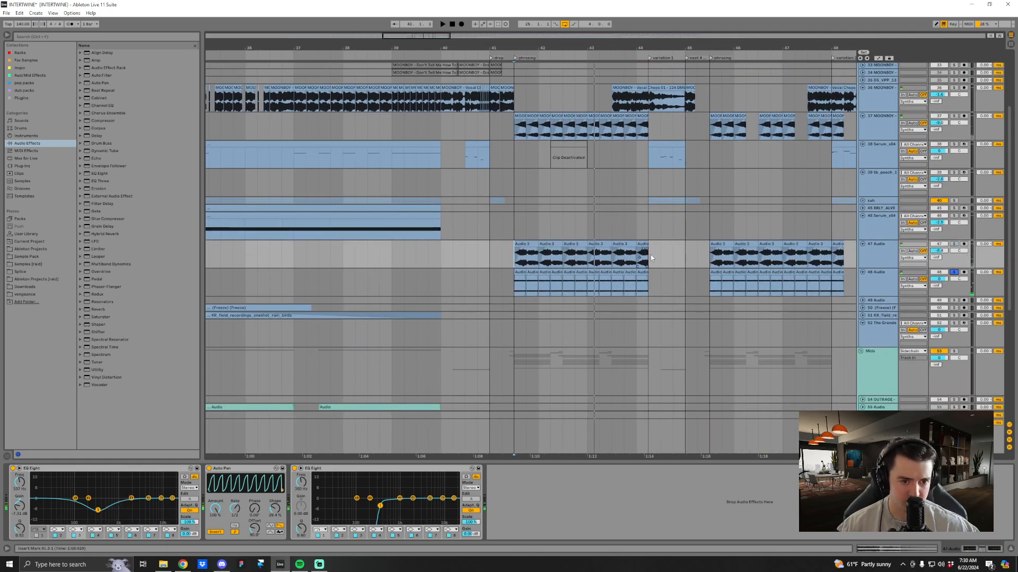
pyautogui.press('space')
pyautogui.press('space')
pyautogui.click(520, 273)
pyautogui.keyDown('shift'); pyautogui.click(639, 275); pyautogui.keyUp('shift')
pyautogui.hotkey('shift', 'Tab')
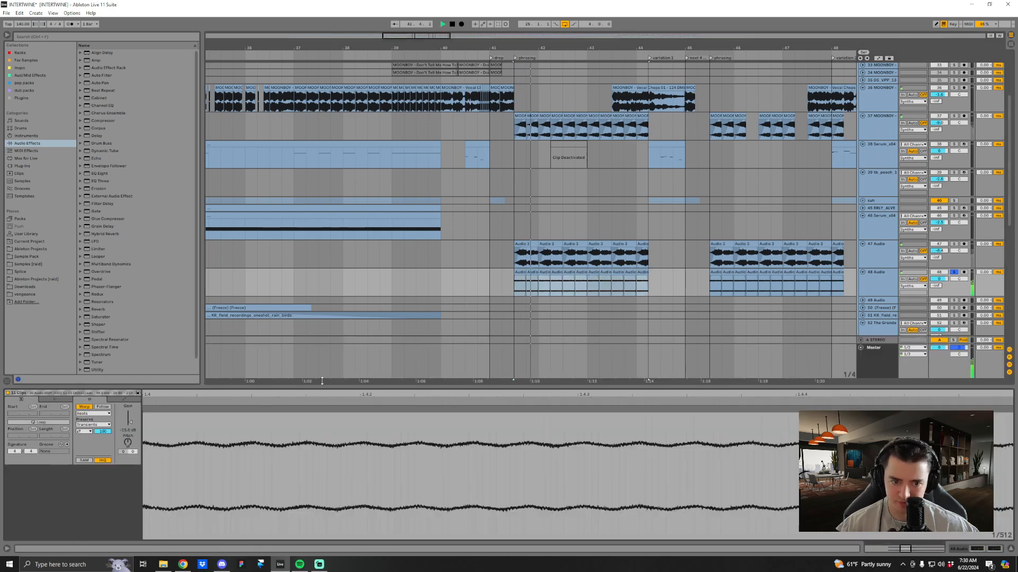
pyautogui.press('space')
pyautogui.hotkey('shift', 'Tab')
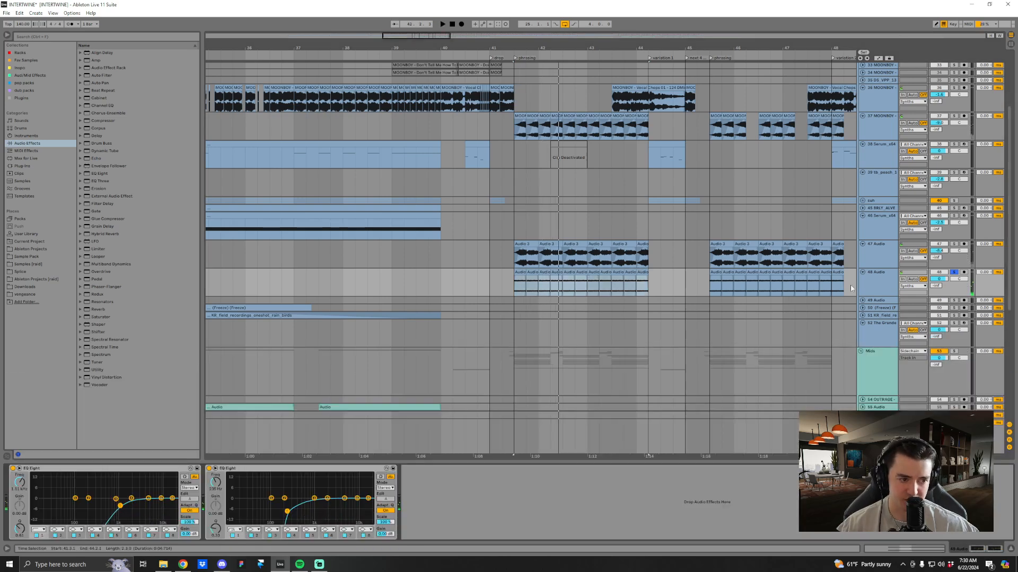
# Unsolo the 48 Audio track and play all the Synths layers together from the start of the first phrasing section.
pyautogui.press('space')
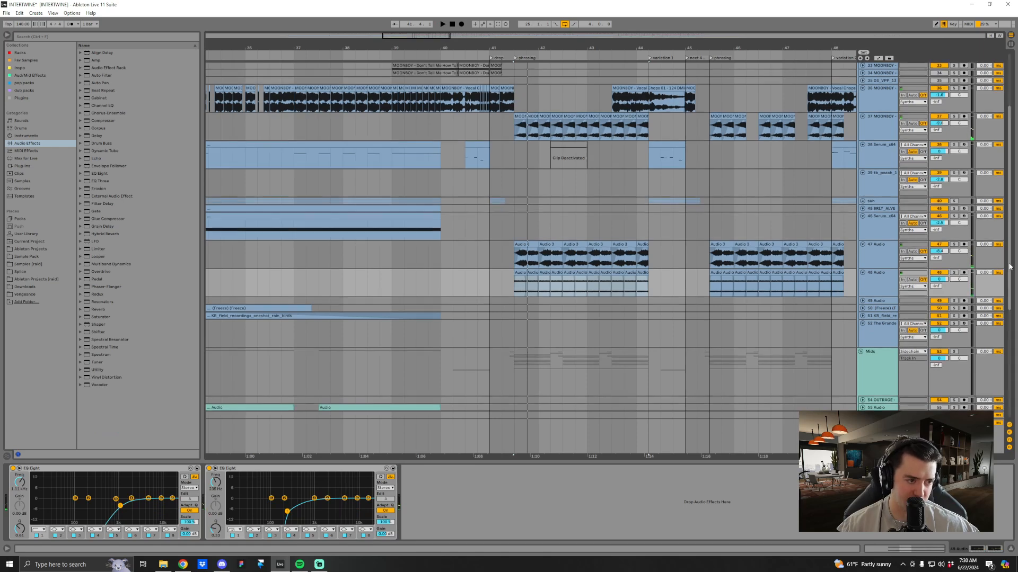
pyautogui.scroll(4, 1010, 266)
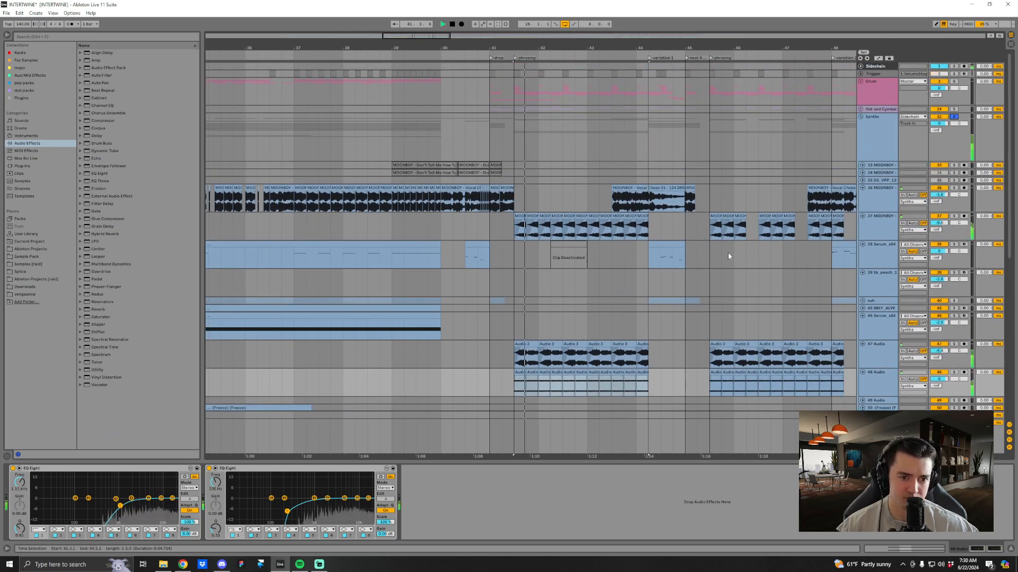
pyautogui.scroll(-4, 705, 239)
pyautogui.press('space')
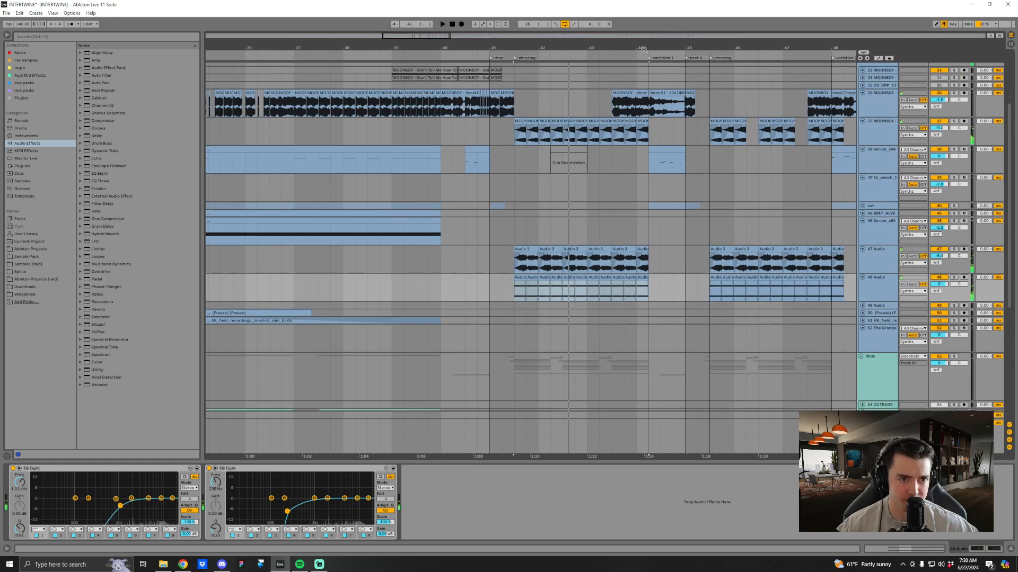
pyautogui.scroll(2, 635, 217)
pyautogui.press('space')
pyautogui.scroll(2, 591, 249)
pyautogui.press('space')
# Solo the first MOONBOY vocal chops track, audition it from 43.3.1, and unsolo it.
pyautogui.click(549, 153)
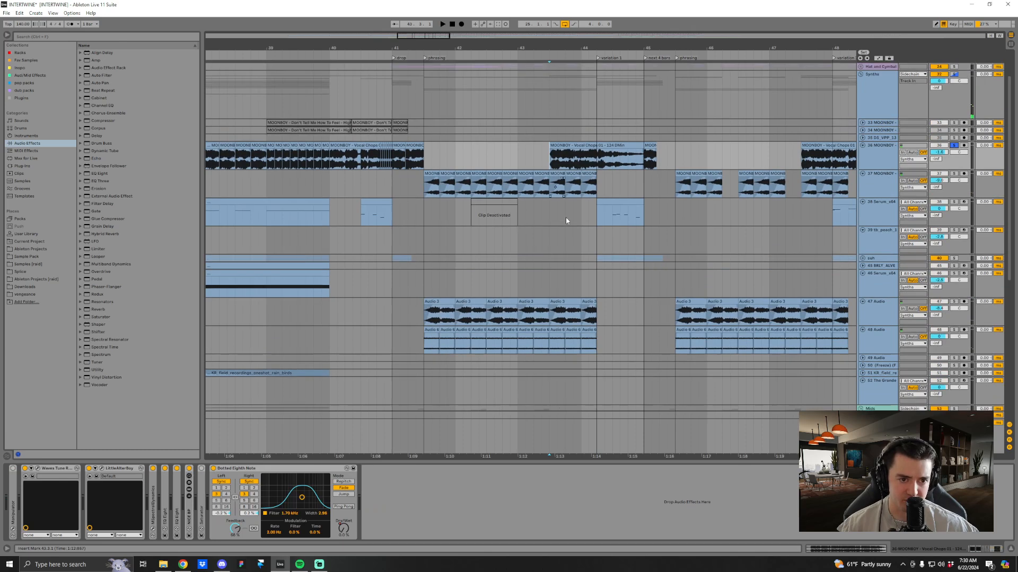
pyautogui.scroll(1, 565, 217)
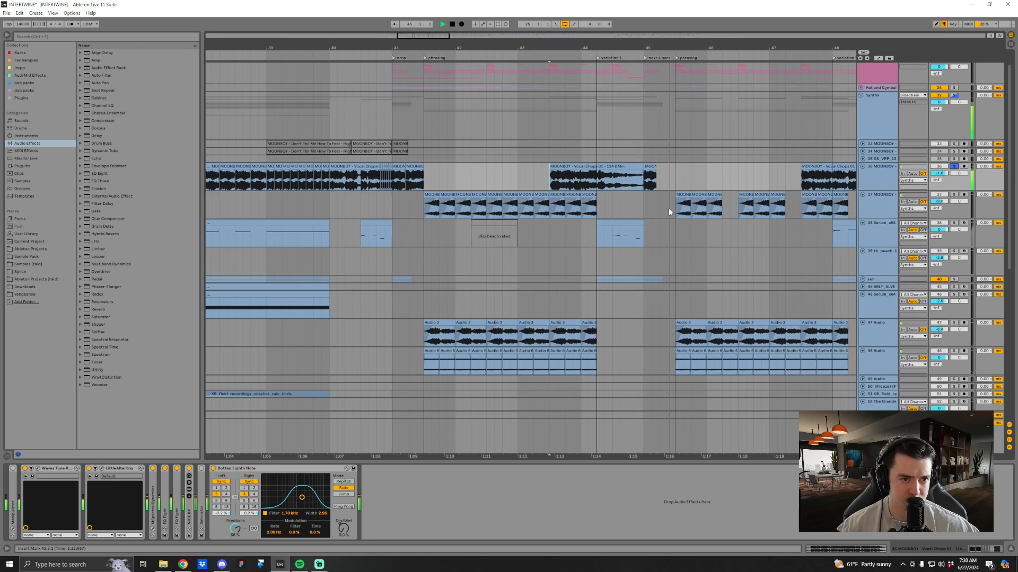
pyautogui.press('space')
pyautogui.click(953, 166)
# Play the combined Synths layers from just before the drop, from the vocal chop at 43.3.1, and from the end of variation 1.
pyautogui.press('space')
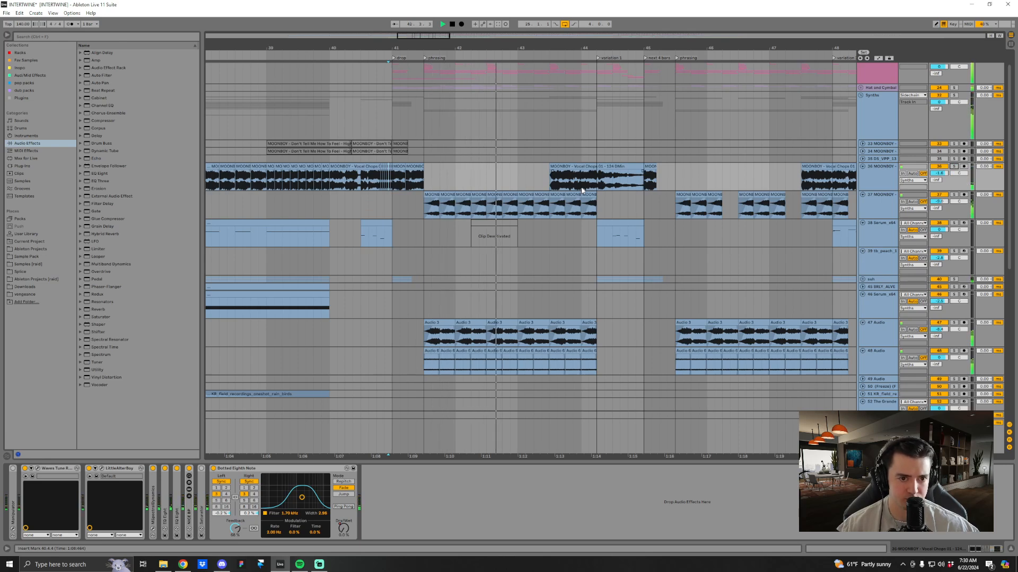
pyautogui.click(550, 180)
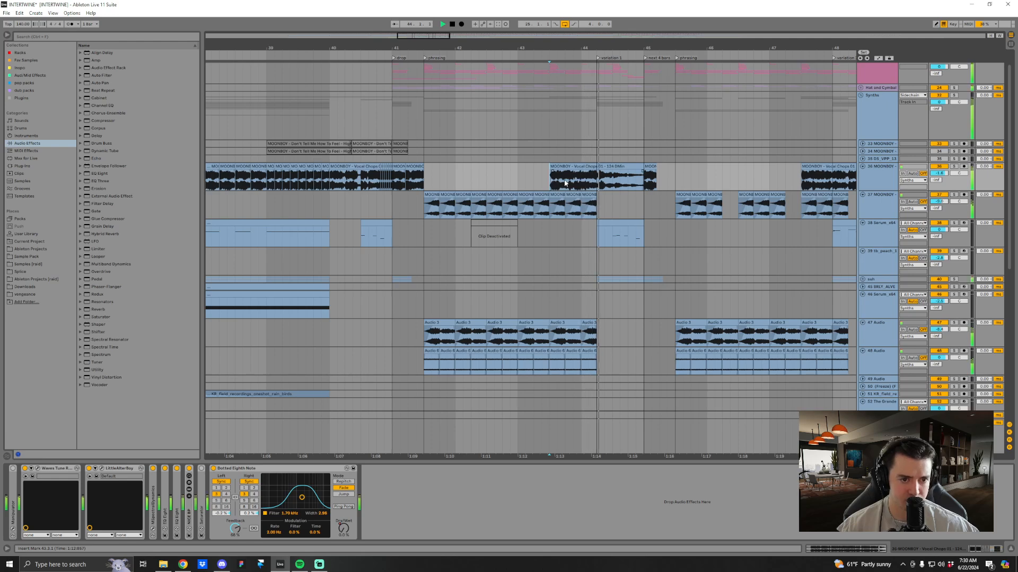
pyautogui.click(649, 183)
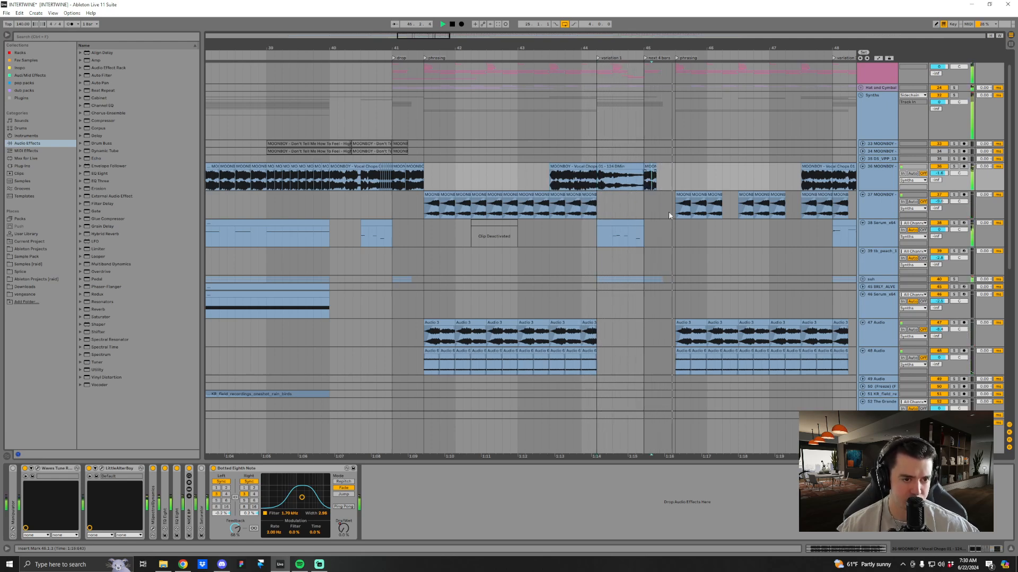
# Play the combined Synths layers from the start of variation 2 at 48.1.1.
pyautogui.hscroll(3, 678, 251)
pyautogui.moveTo(737, 49); pyautogui.dragTo(586, 46)
pyautogui.click(550, 181)
pyautogui.press('space')
pyautogui.press('space')
pyautogui.scroll(-1, 612, 263)
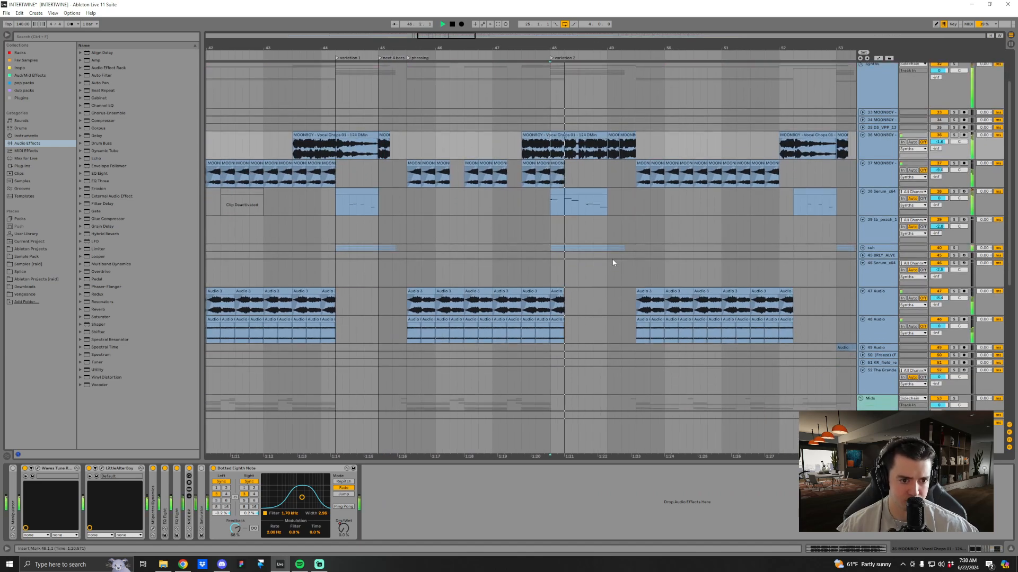
pyautogui.scroll(-1, 613, 262)
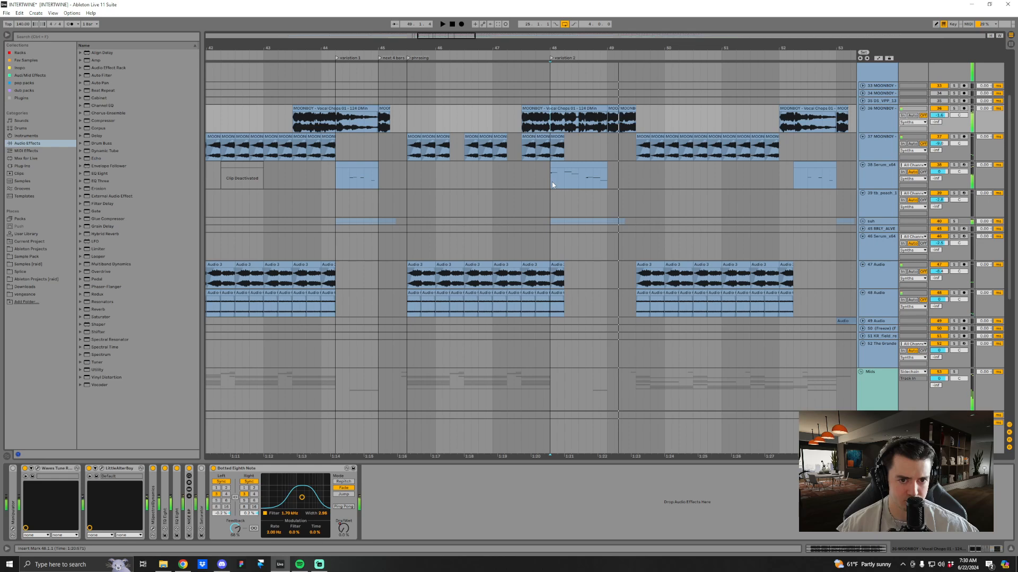
# Solo the 38 Serum track and audition its melody in variation 1 and from the start of variation 2.
pyautogui.click(552, 182)
pyautogui.click(351, 185)
pyautogui.click(953, 165)
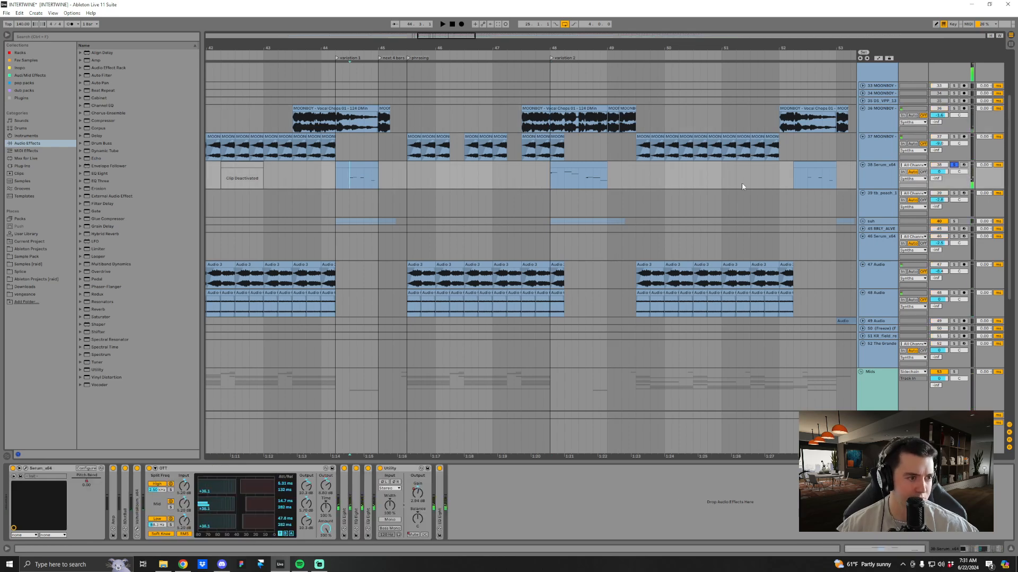
pyautogui.moveTo(422, 48); pyautogui.dragTo(557, 26)
pyautogui.press('space')
pyautogui.click(629, 177)
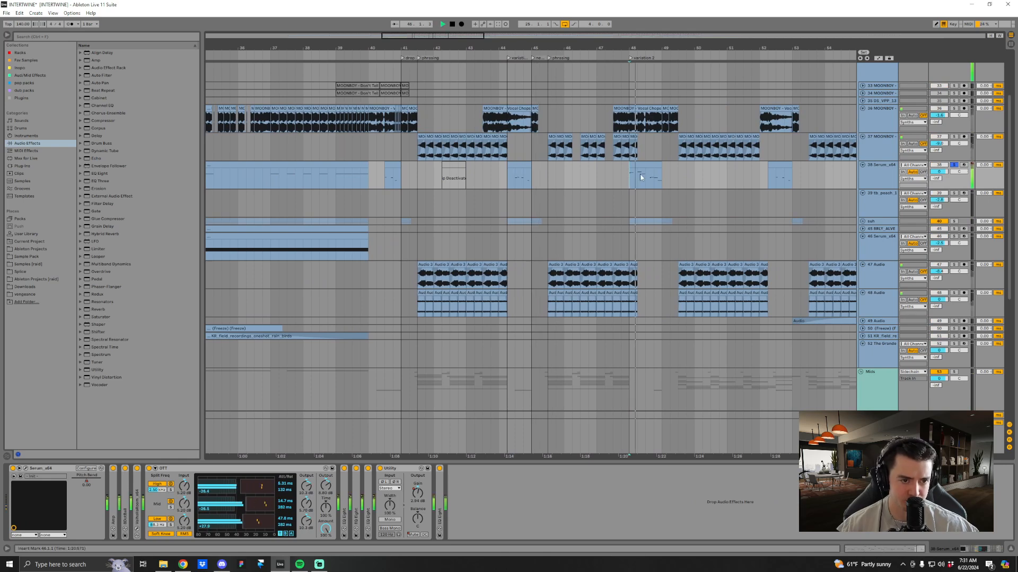
pyautogui.press('space')
# Solo the first MOONBOY vocal chops track and audition it before the drop, from bar 25 and from bar 29.
pyautogui.moveTo(660, 45); pyautogui.dragTo(684, 49)
pyautogui.moveTo(335, 47); pyautogui.dragTo(440, 48)
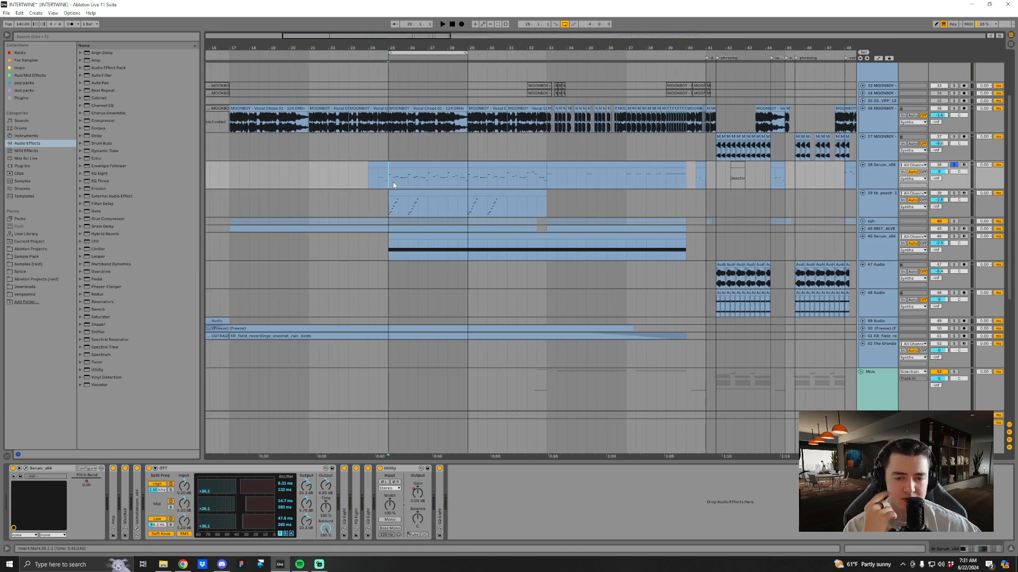
pyautogui.moveTo(405, 49); pyautogui.dragTo(407, 74)
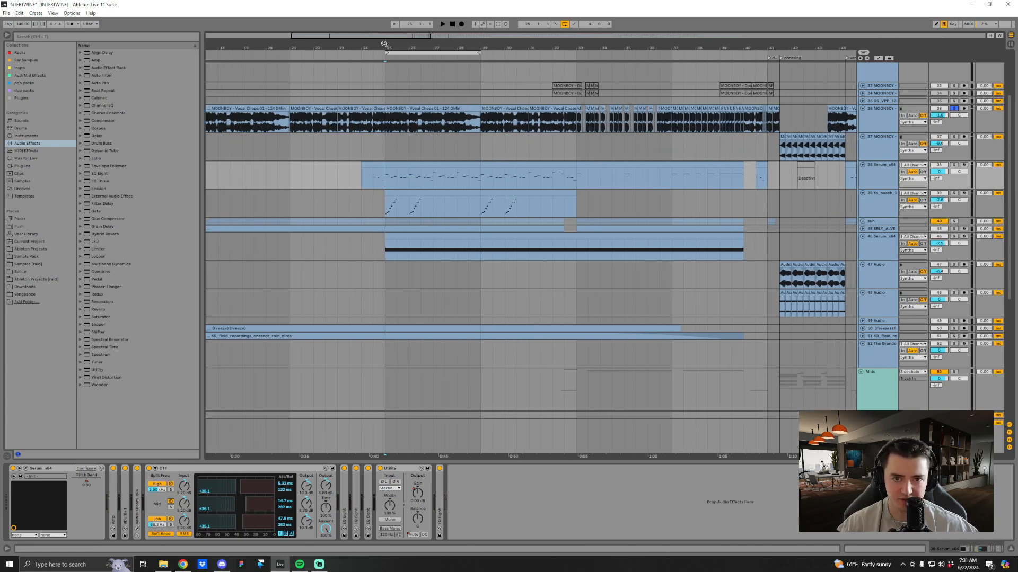
pyautogui.moveTo(398, 47); pyautogui.dragTo(400, 64)
pyautogui.press('space')
pyautogui.click(510, 122)
pyautogui.press('space')
pyautogui.press('space')
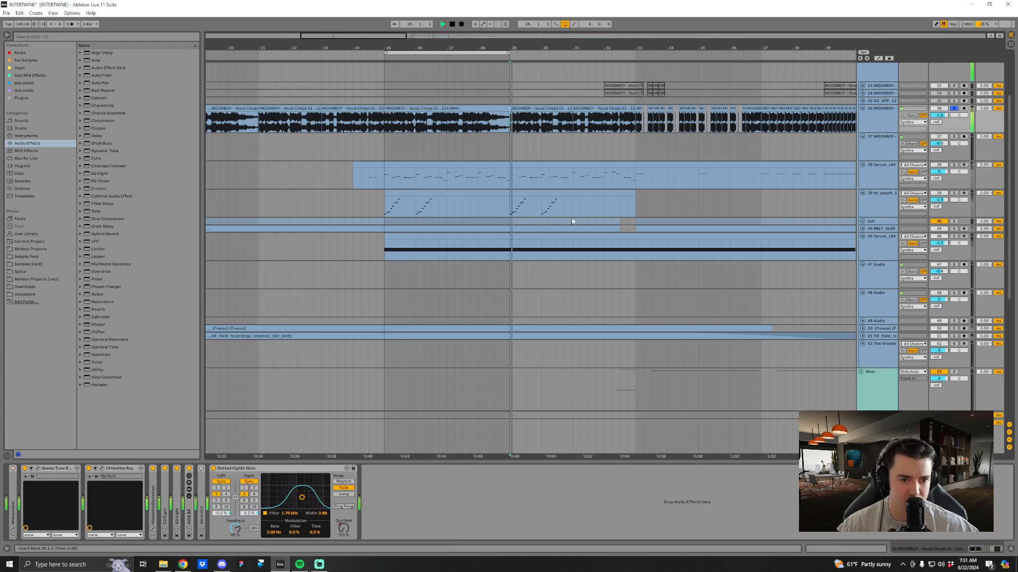
# Unfold the suh group while auditioning its chords, and solo the 38 Serum track to play its melody from 25.1.1.
pyautogui.click(862, 221)
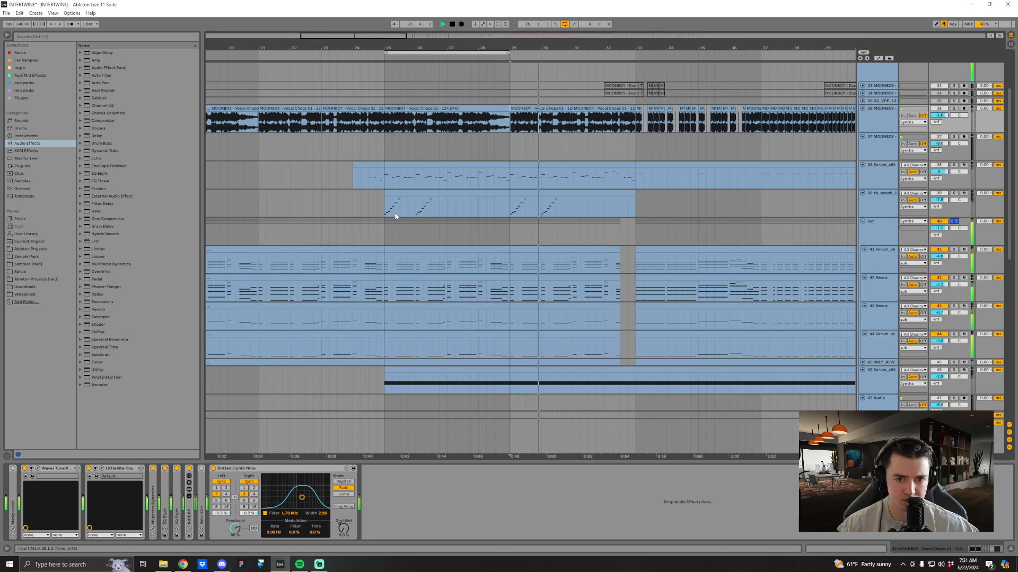
pyautogui.click(386, 181)
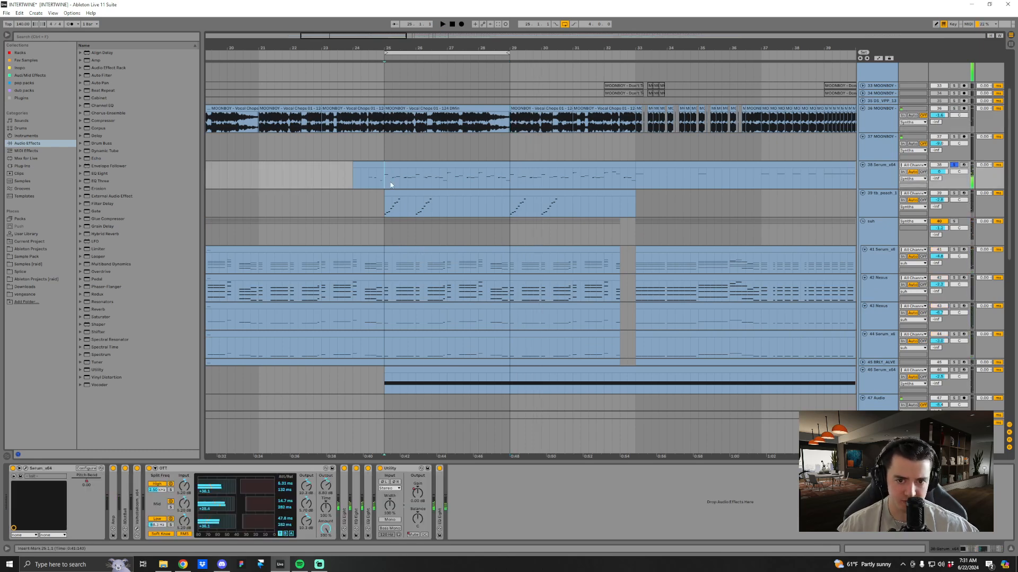
pyautogui.press('space')
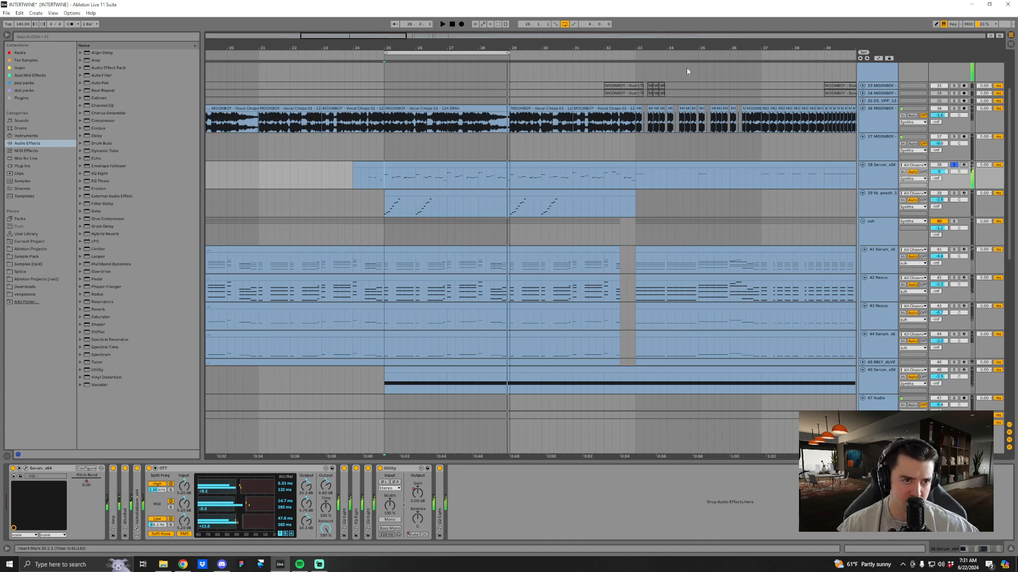
# Audition the 38 Serum melody in variation 1 and from 48.1.1, comparing it with the soloed suh chords and all Synths layers.
pyautogui.moveTo(526, 48); pyautogui.dragTo(525, 32)
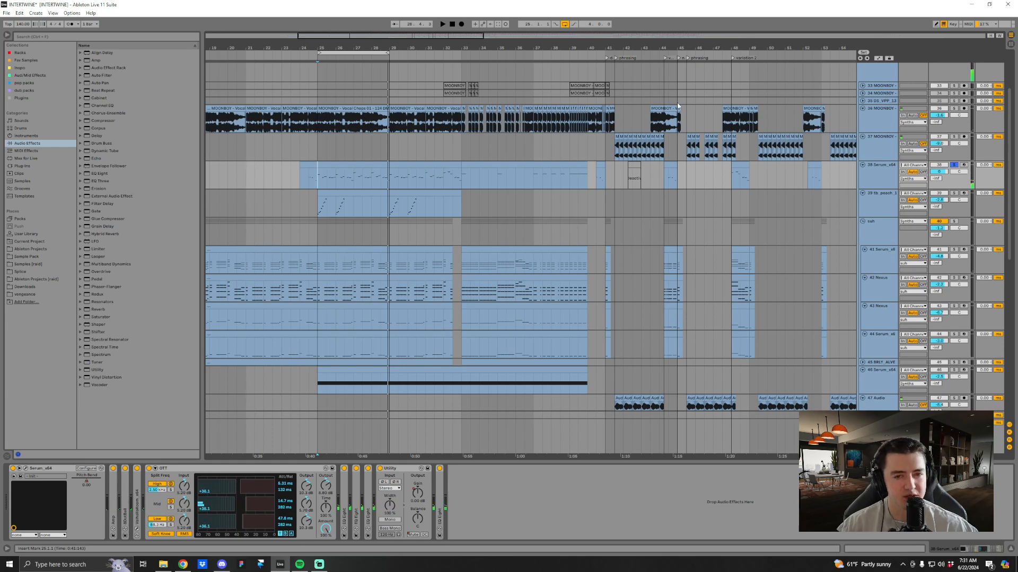
pyautogui.moveTo(684, 49); pyautogui.dragTo(652, 177)
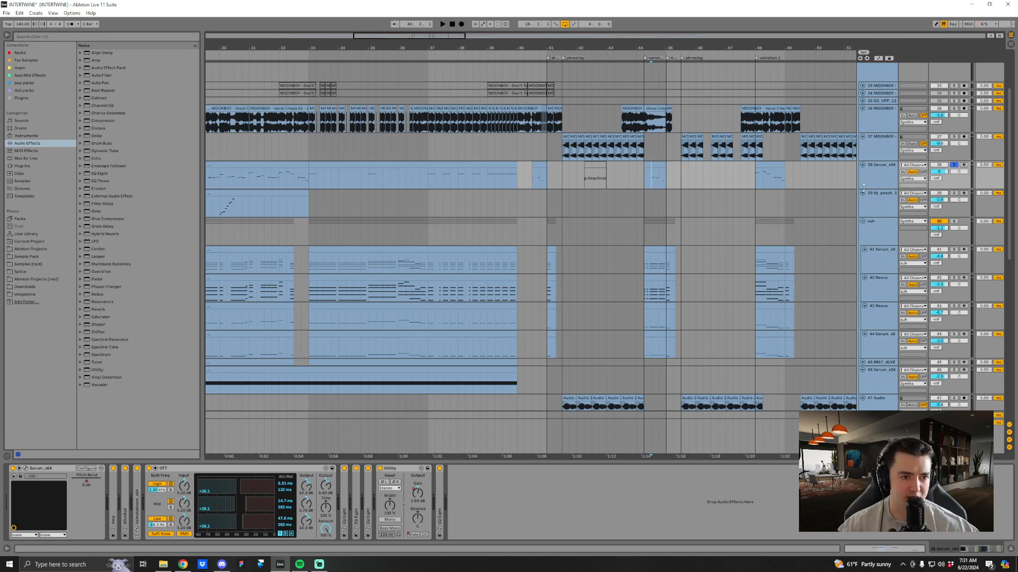
pyautogui.press('space')
pyautogui.click(755, 180)
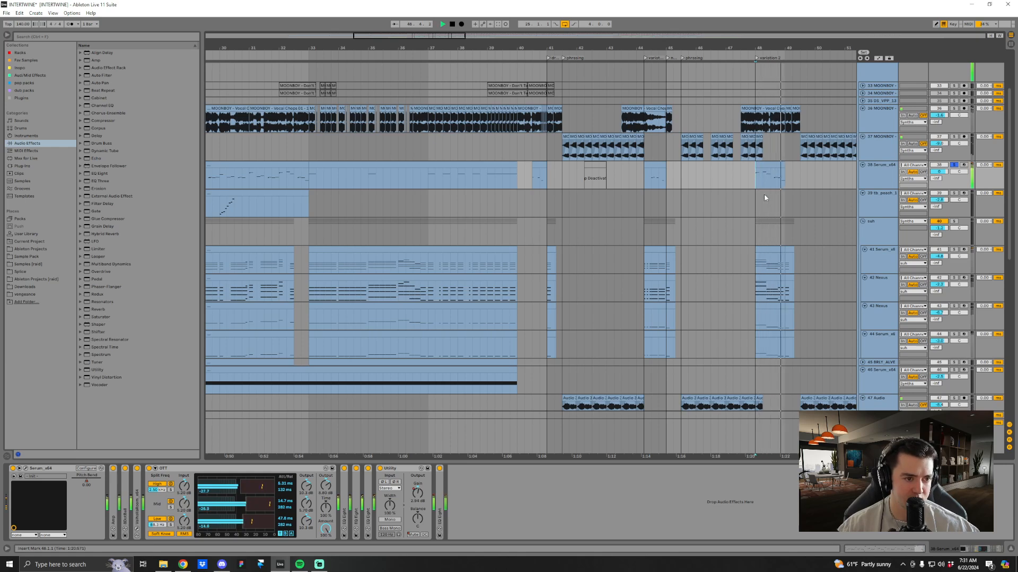
pyautogui.click(953, 222)
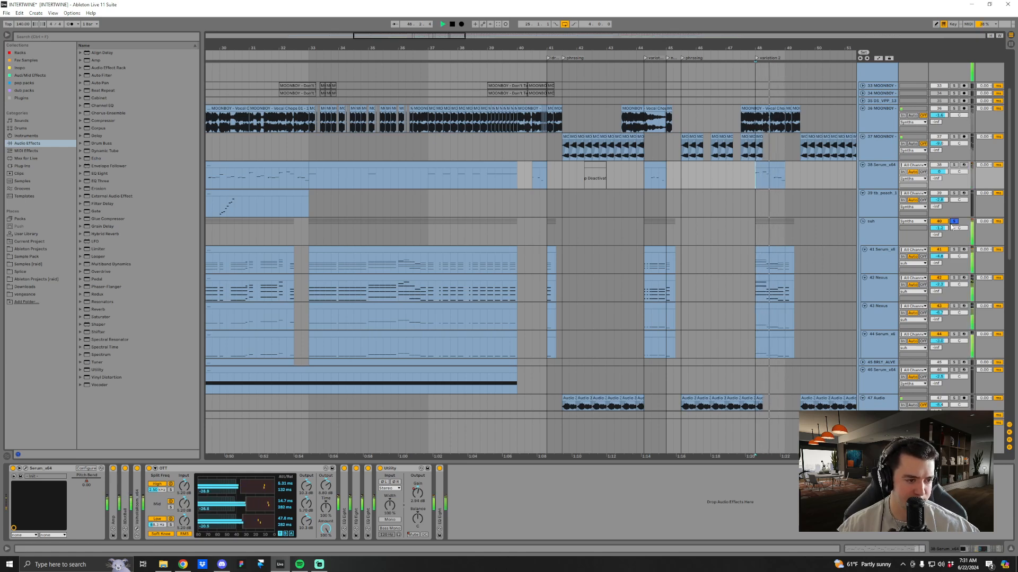
pyautogui.click(954, 222)
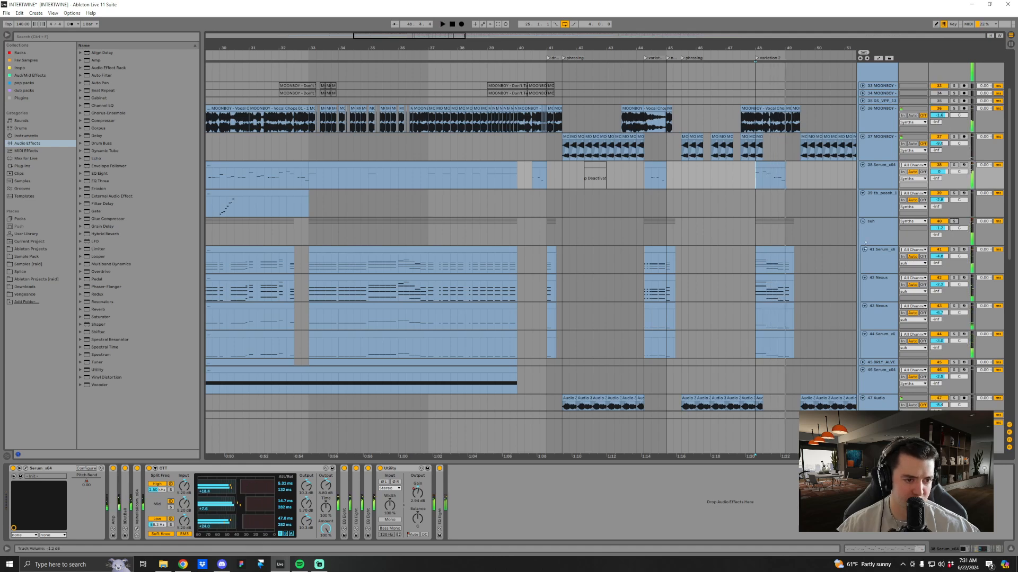
pyautogui.click(647, 265)
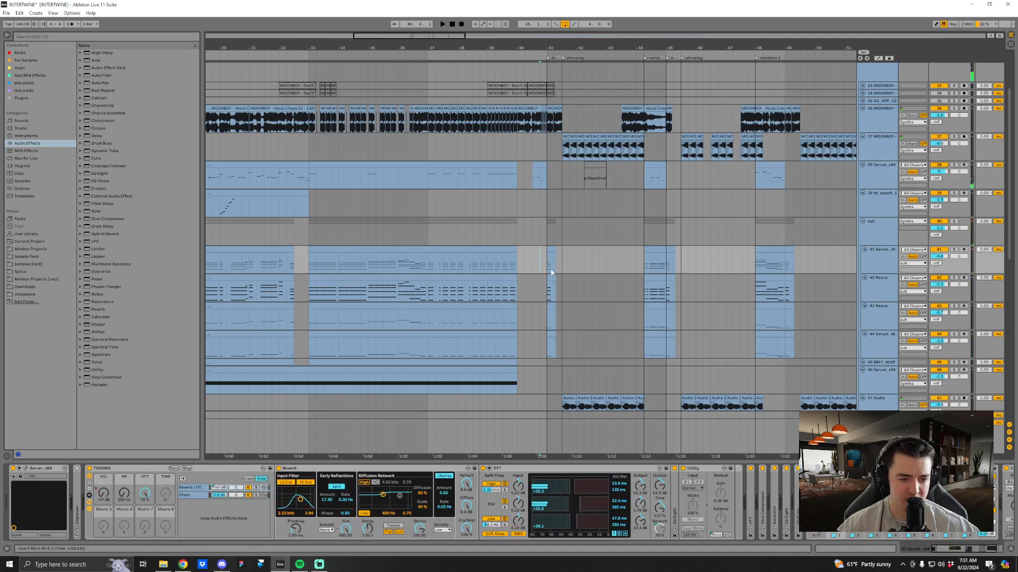
# Fold the four tracks inside the suh group, from 41 Serum through 44 Serum.
pyautogui.scroll(-1, 604, 298)
pyautogui.click(880, 222)
pyautogui.keyDown('shift'); pyautogui.click(869, 307); pyautogui.keyUp('shift')
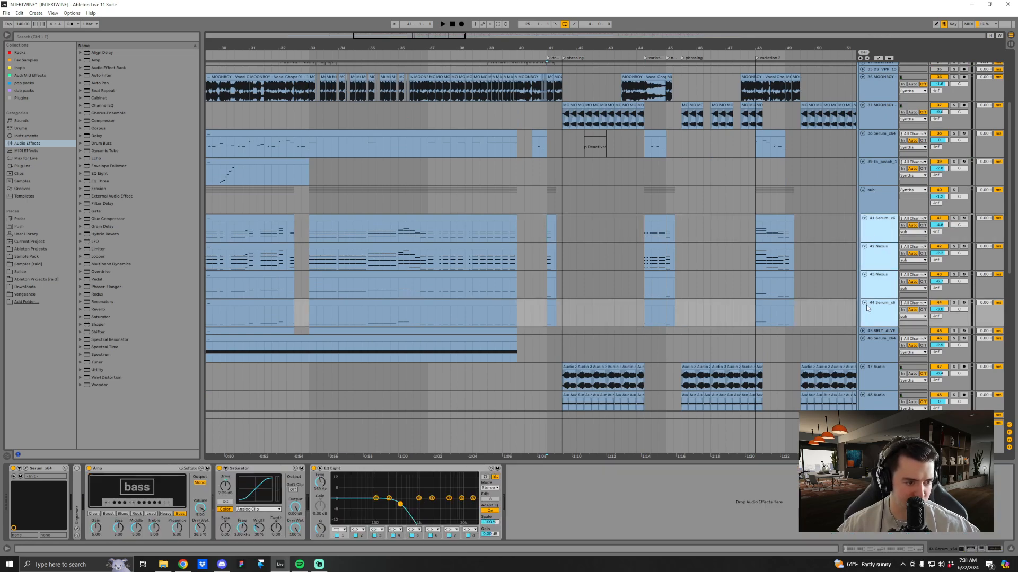
pyautogui.press('u')
# Audition the 46 Serum track soloed from 25.1.1, turn arrangement looping off, and play it near bar 39 before unsoloing it.
pyautogui.moveTo(596, 50); pyautogui.dragTo(741, 25)
pyautogui.click(443, 270)
pyautogui.click(954, 256)
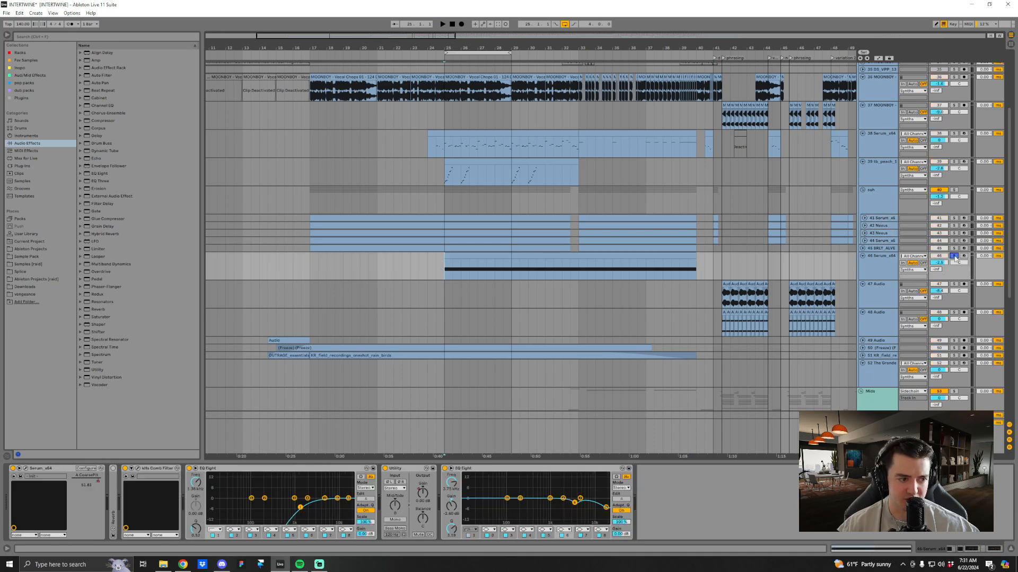
pyautogui.press('space')
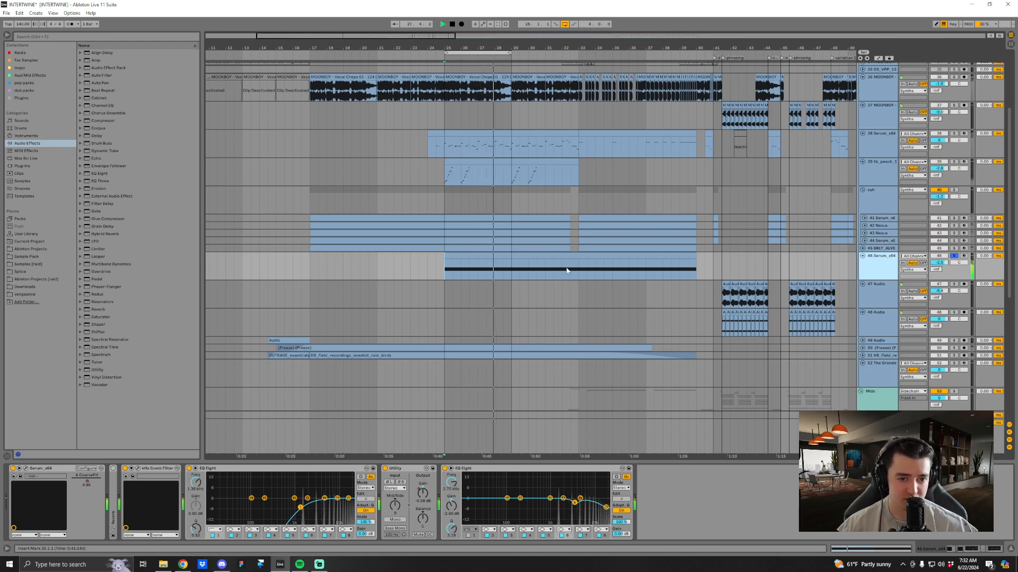
pyautogui.click(565, 24)
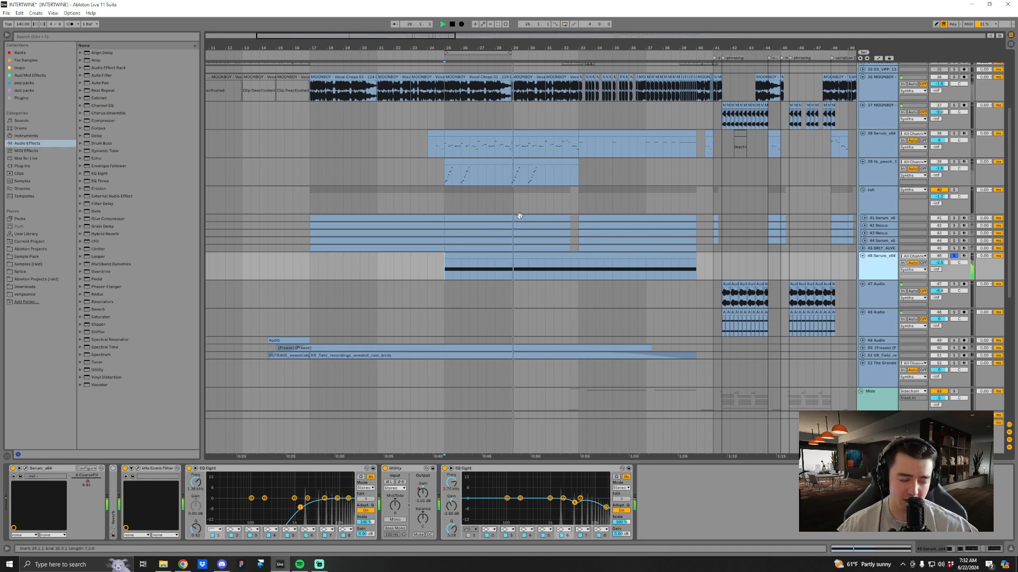
pyautogui.click(679, 267)
pyautogui.click(954, 257)
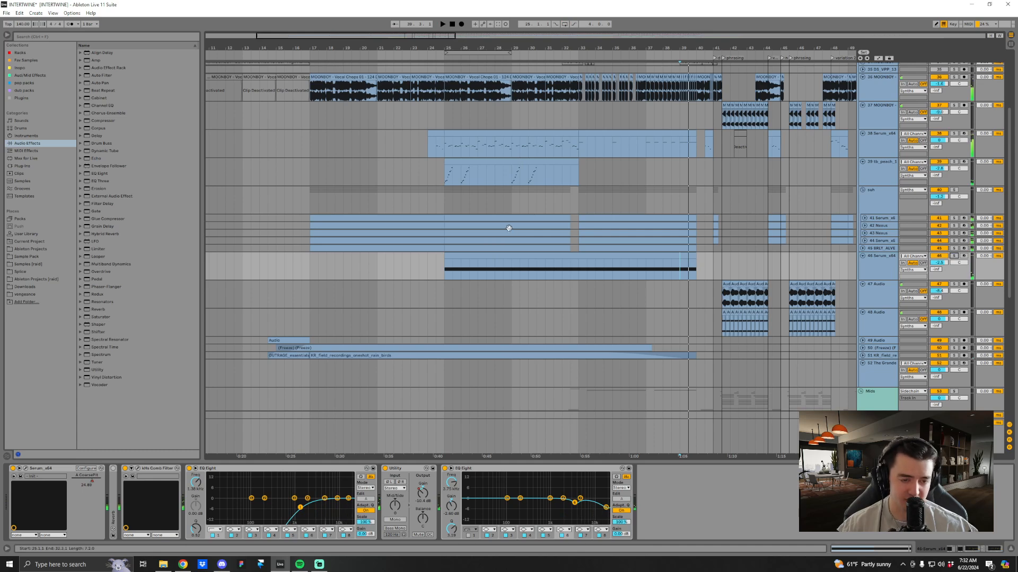
# Solo the 39 tb_peach track and play its rising note runs from 25.1.1.
pyautogui.click(443, 178)
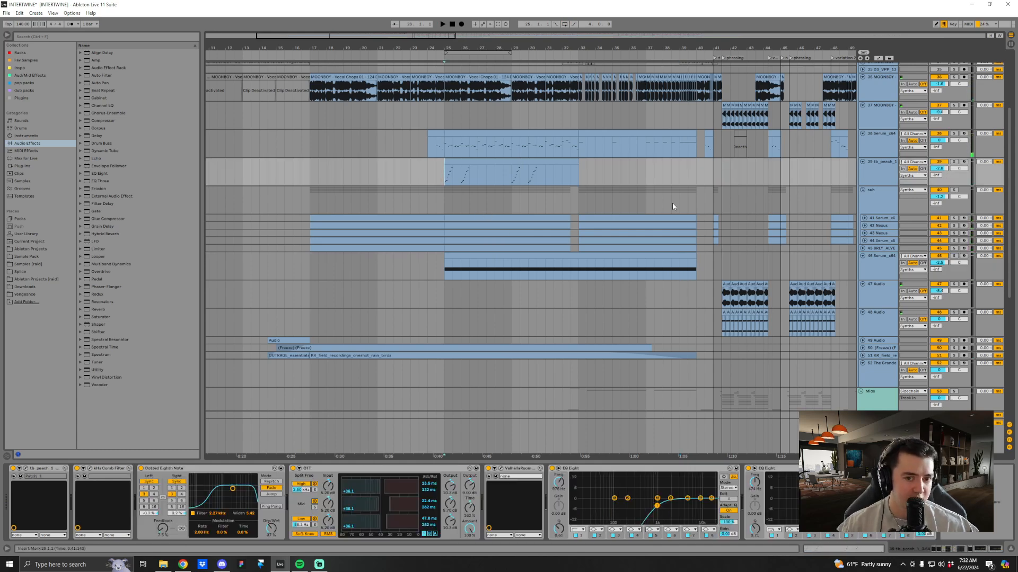
pyautogui.click(952, 162)
pyautogui.press('space')
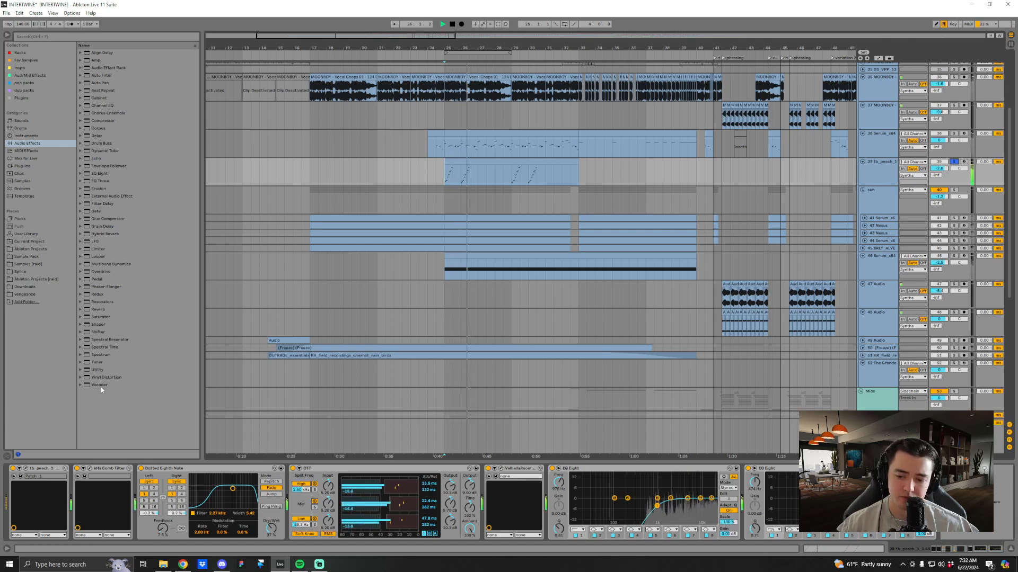
# Examine the tb_peach synth's plug-in window, close it, and play the run from 26.1.1 with the other Synths layers.
pyautogui.hotkey('ctrl', 'alt', 'p')
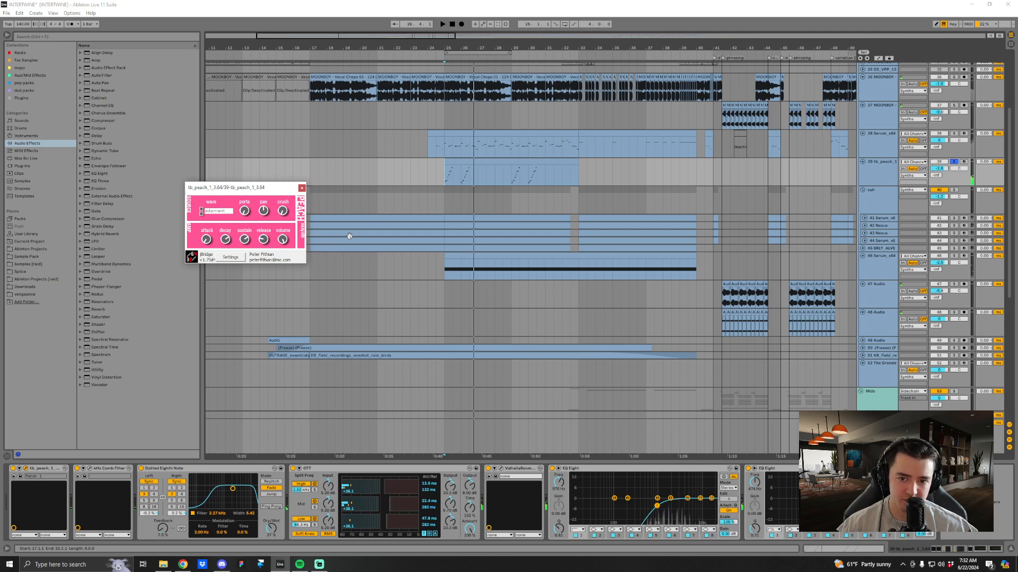
pyautogui.moveTo(256, 193); pyautogui.dragTo(379, 136)
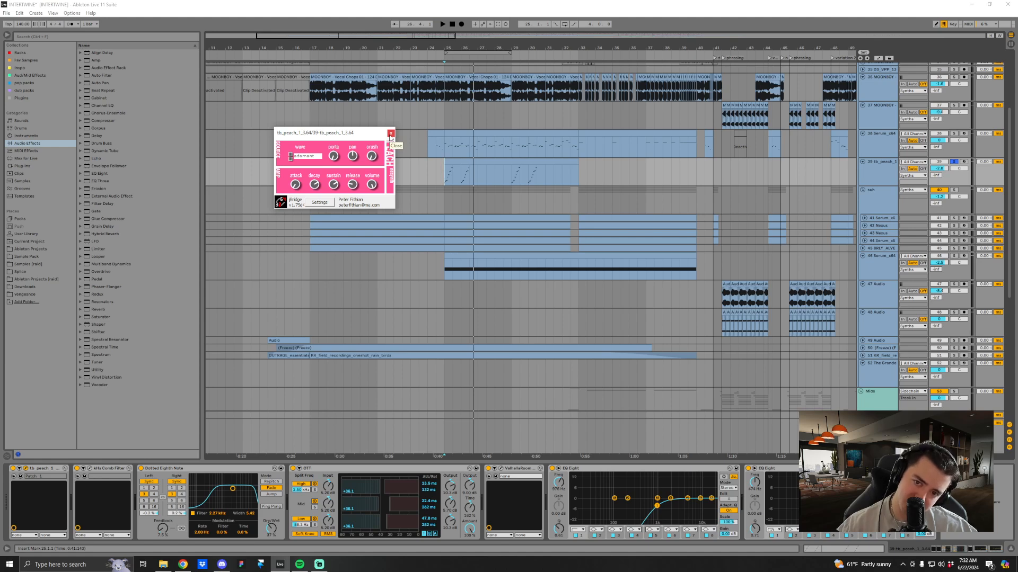
pyautogui.click(391, 134)
pyautogui.press('space')
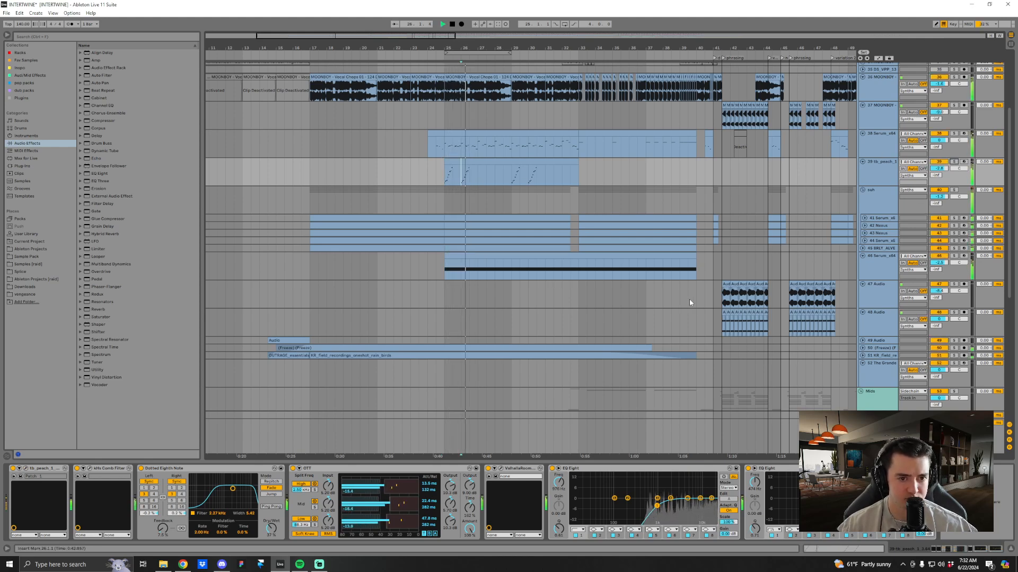
# Unfold the 49 Audio, 50 Freeze and 51 field recording tracks to show their waveforms.
pyautogui.scroll(-3, 583, 273)
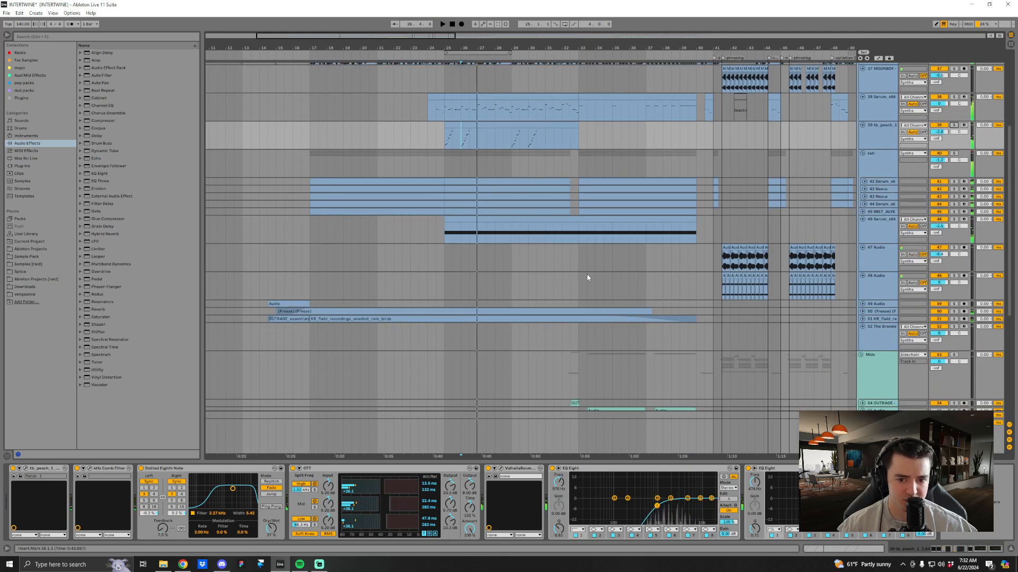
pyautogui.scroll(-2, 587, 277)
pyautogui.click(863, 293)
pyautogui.click(863, 285)
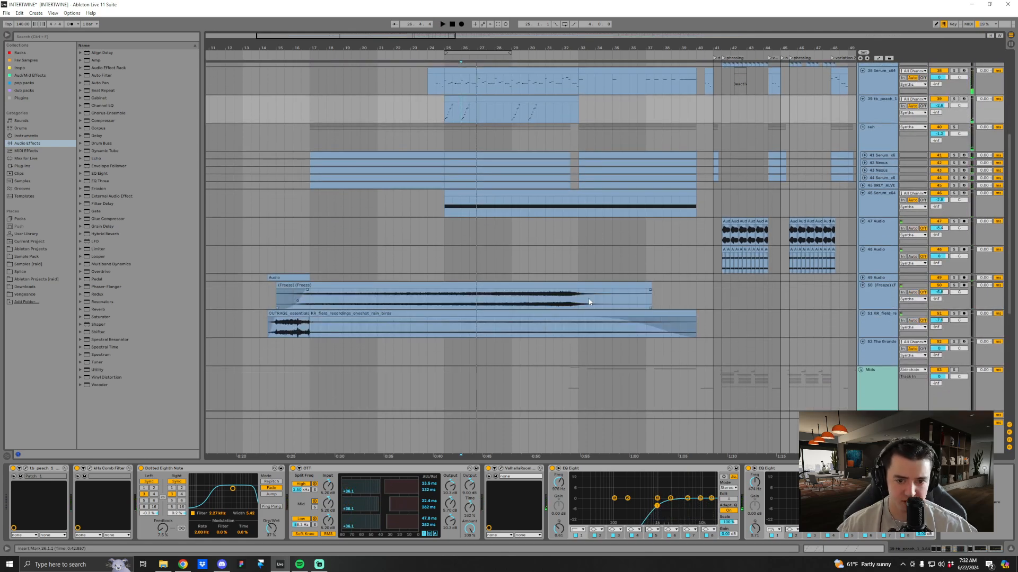
pyautogui.click(862, 278)
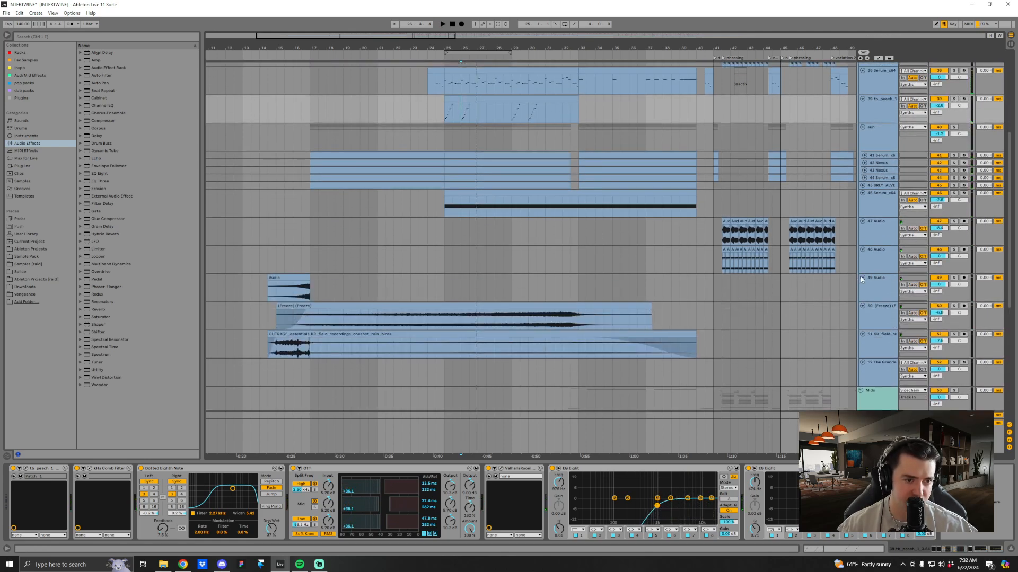
# Solo the 49 Audio track and play its faded-in clip from 15.3.1 into bar 17.
pyautogui.click(276, 285)
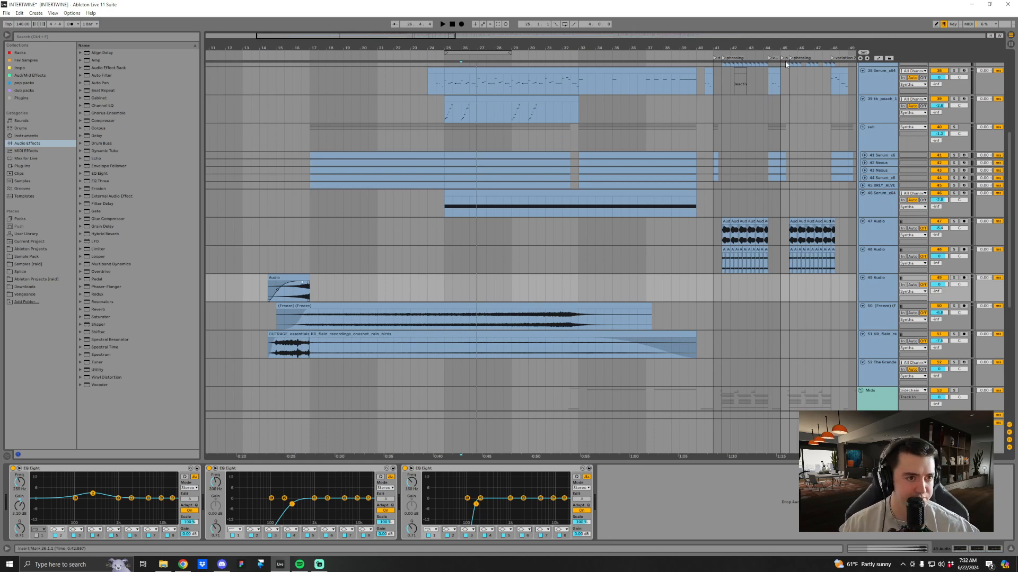
pyautogui.scroll(-1, 449, 272)
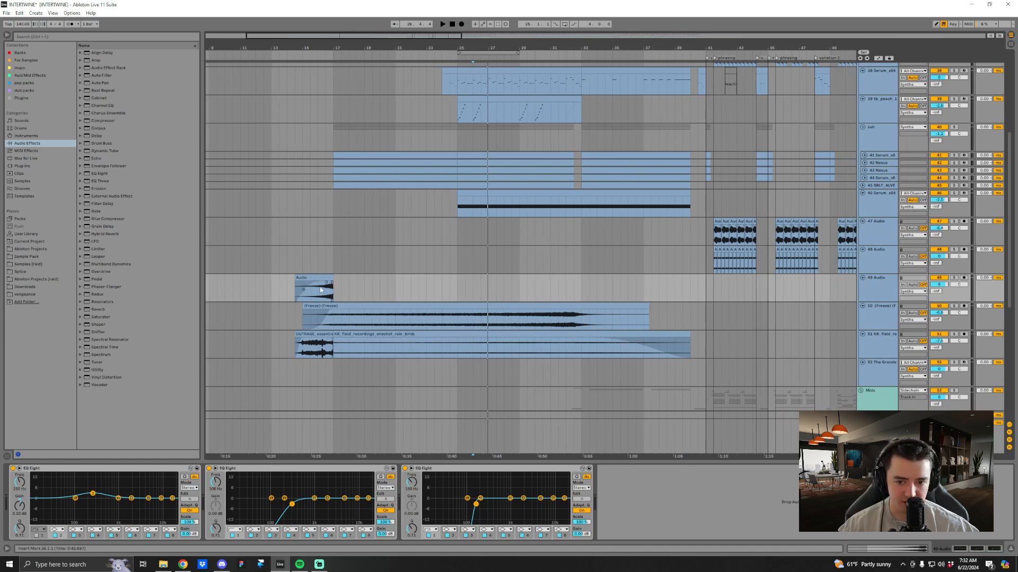
pyautogui.press('space')
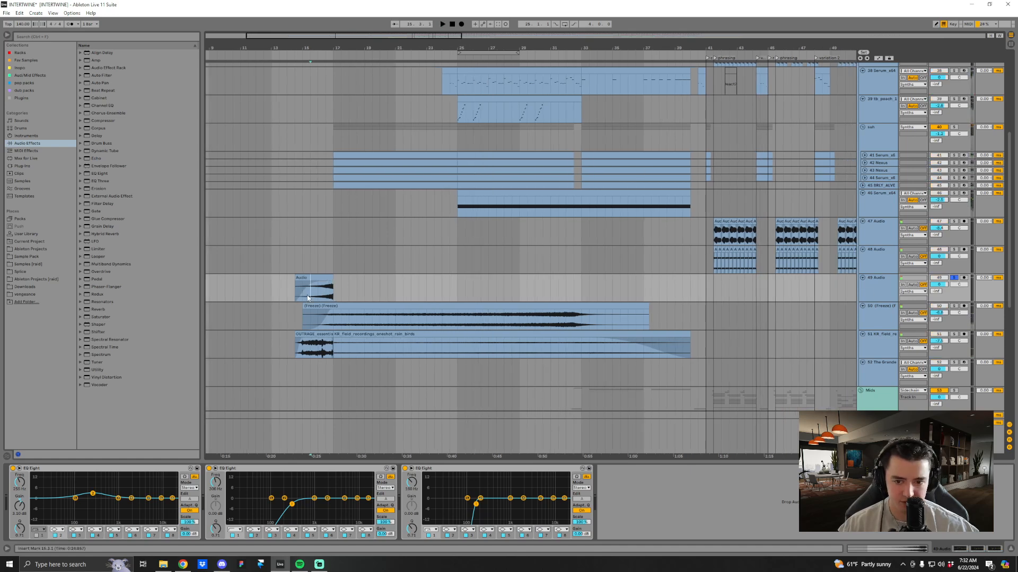
pyautogui.press('space')
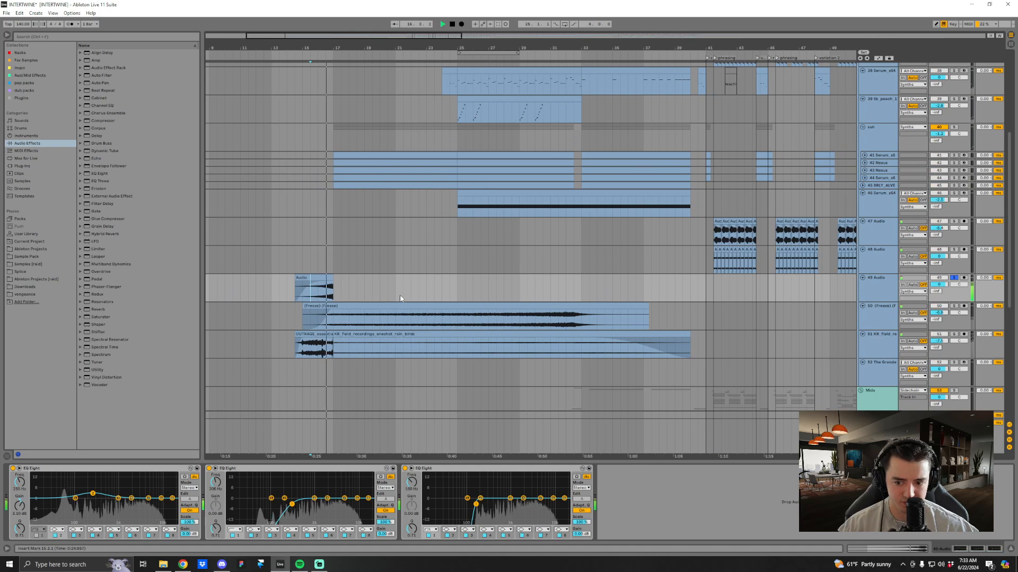
pyautogui.press('space')
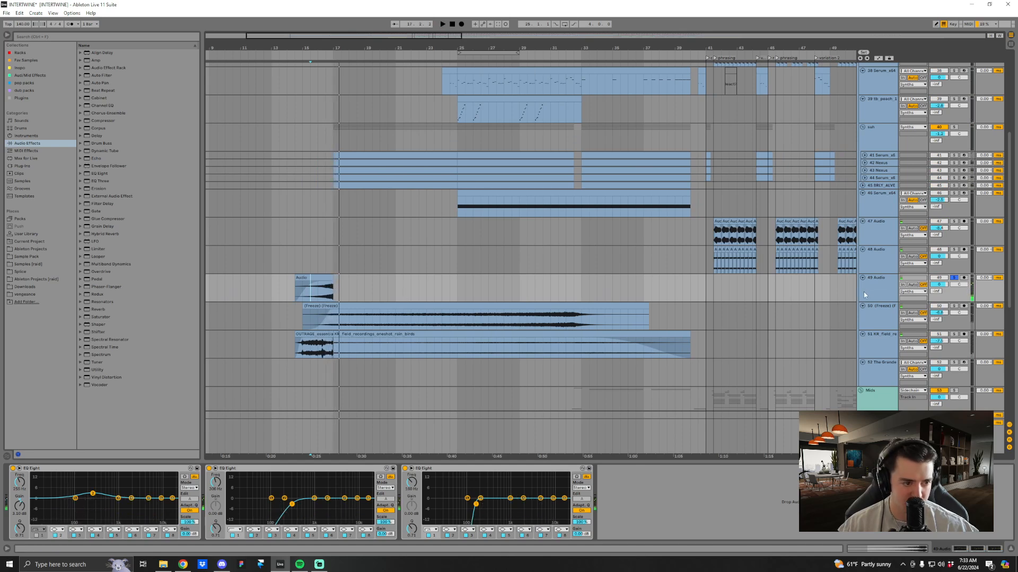
# Solo the 50 Freeze track and audition its frozen audio from 16.1.1 and in its second clip from 57.1.1.
pyautogui.click(317, 321)
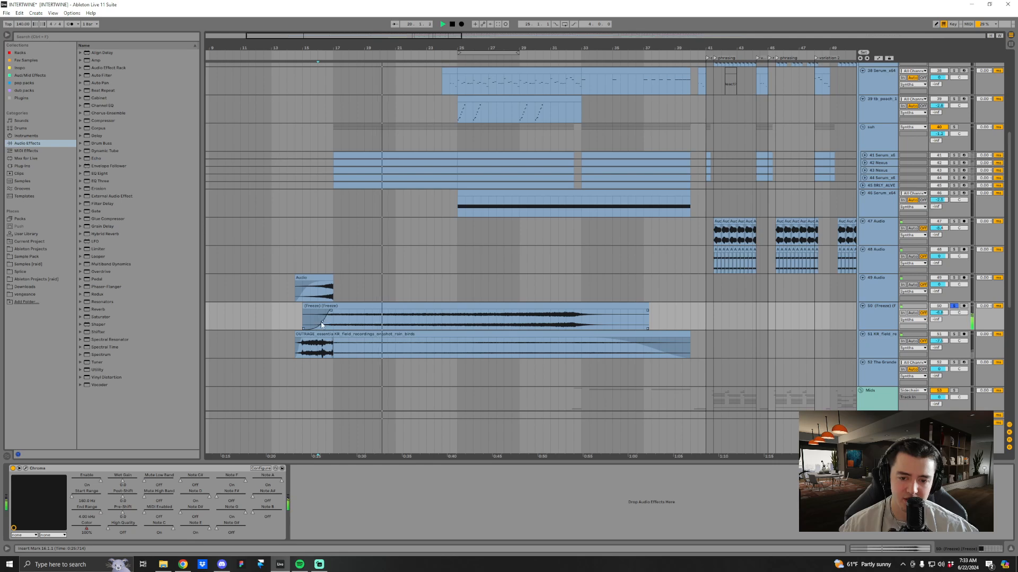
pyautogui.moveTo(602, 48); pyautogui.dragTo(504, 21)
pyautogui.press('-')
pyautogui.press('-')
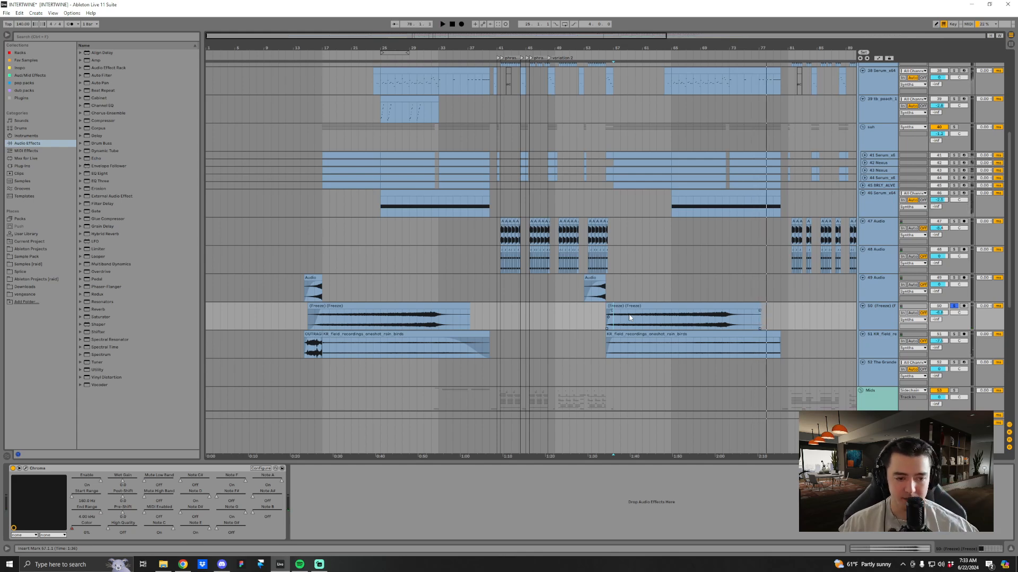
# Solo the 51 field recording track, play its thunder clip from 15.1.1, and move to the rain and birds clip at 17.1.1.
pyautogui.click(306, 354)
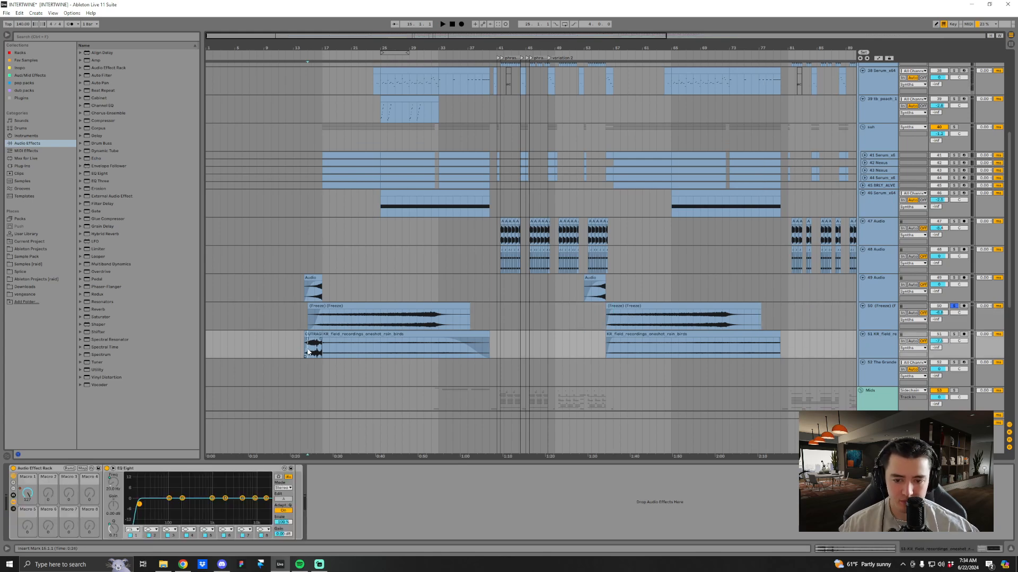
pyautogui.press('space')
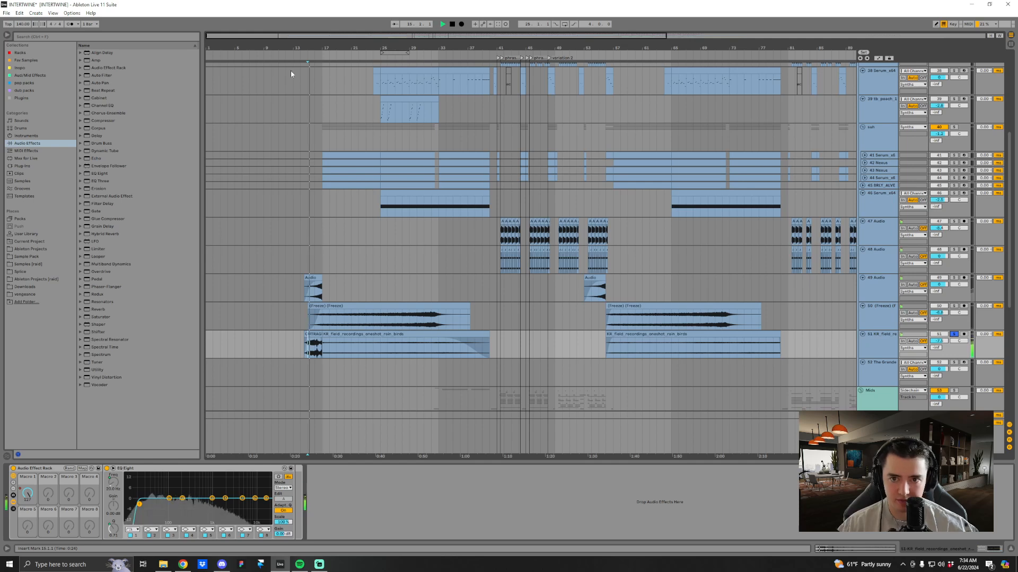
pyautogui.press('+')
pyautogui.press('+')
pyautogui.press('+')
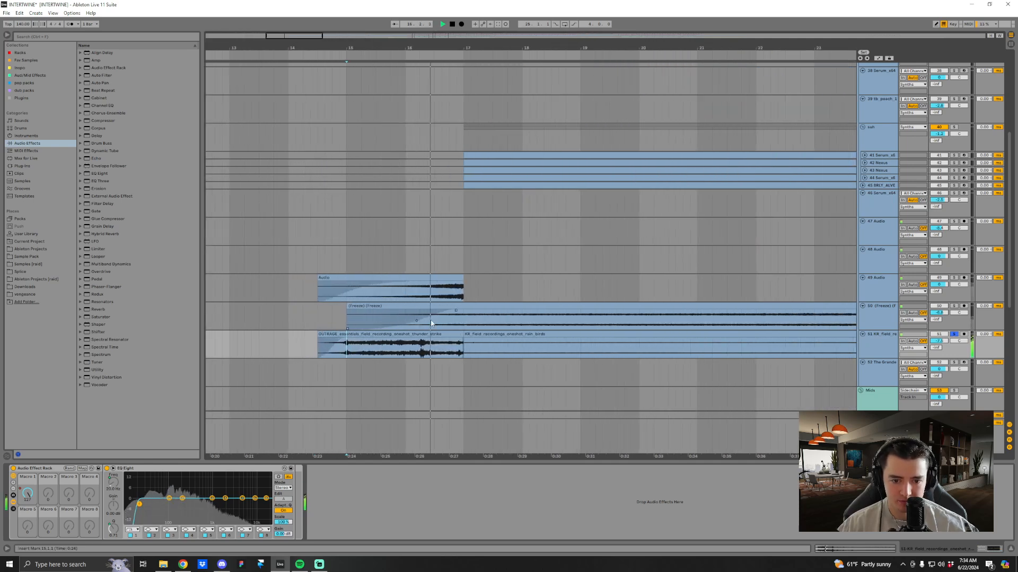
pyautogui.click(463, 351)
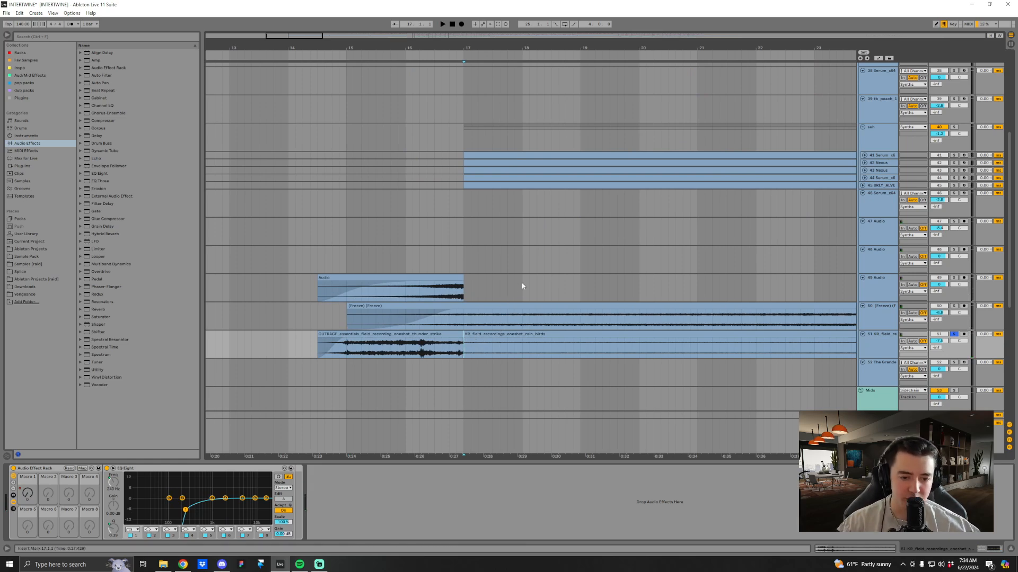
# Listen to the soloed rain birds field recording from bar 17 and again from bar 30.
pyautogui.moveTo(608, 45); pyautogui.dragTo(466, 21)
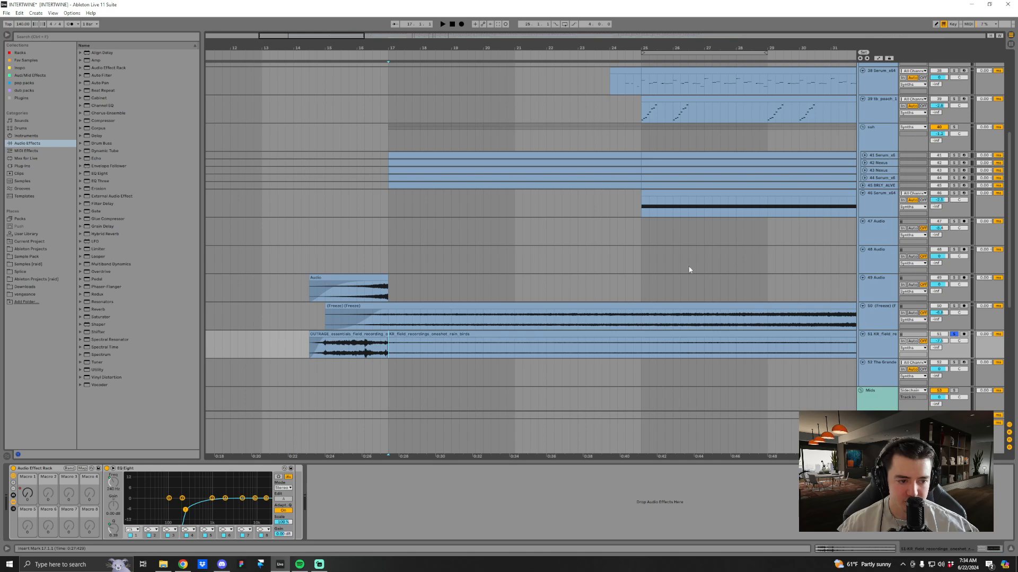
pyautogui.press('space')
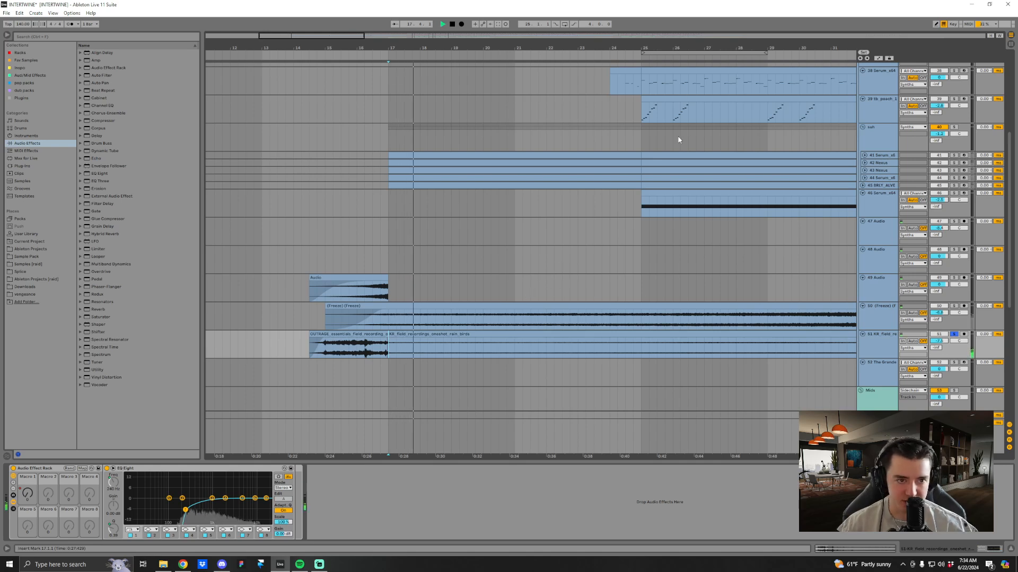
pyautogui.moveTo(703, 48); pyautogui.dragTo(523, 23)
pyautogui.hscroll(3, 502, 337)
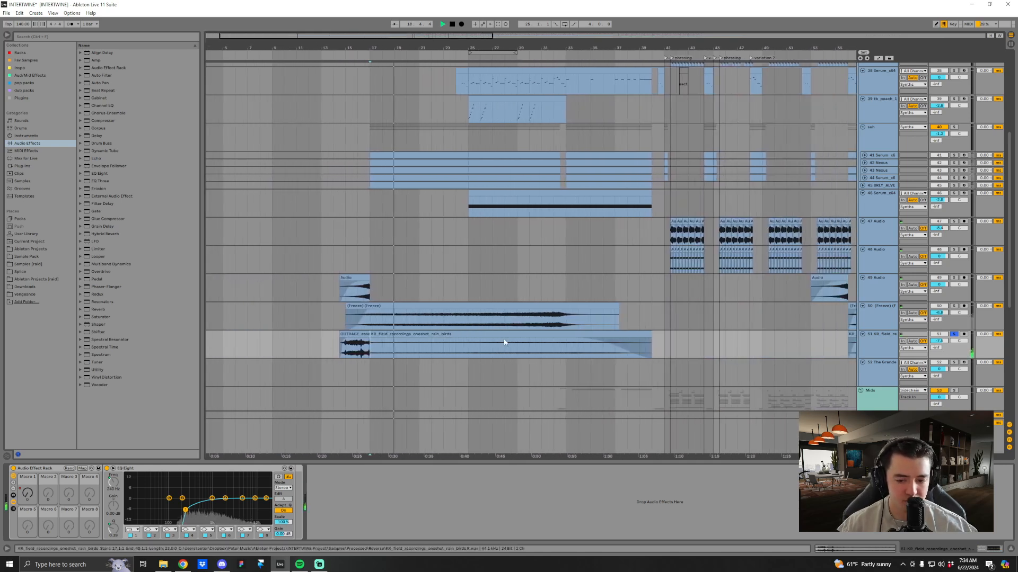
pyautogui.click(491, 353)
pyautogui.hscroll(1, 533, 347)
pyautogui.press('space')
pyautogui.press('space')
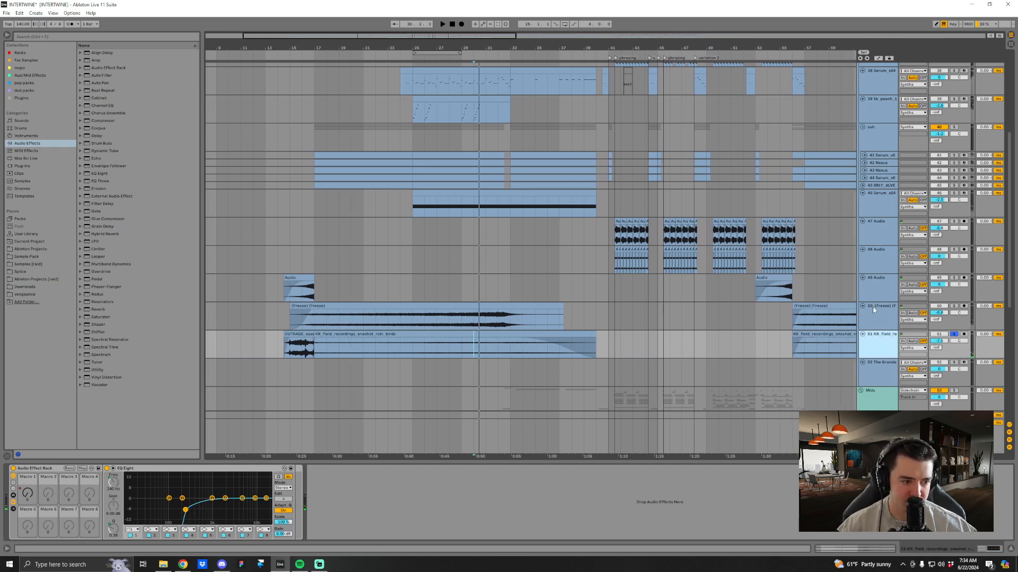
# Fold the Freeze and rain field recording tracks, and fold tracks 46 to 49.
pyautogui.keyDown('shift'); pyautogui.click(872, 313); pyautogui.keyUp('shift')
pyautogui.click(862, 306)
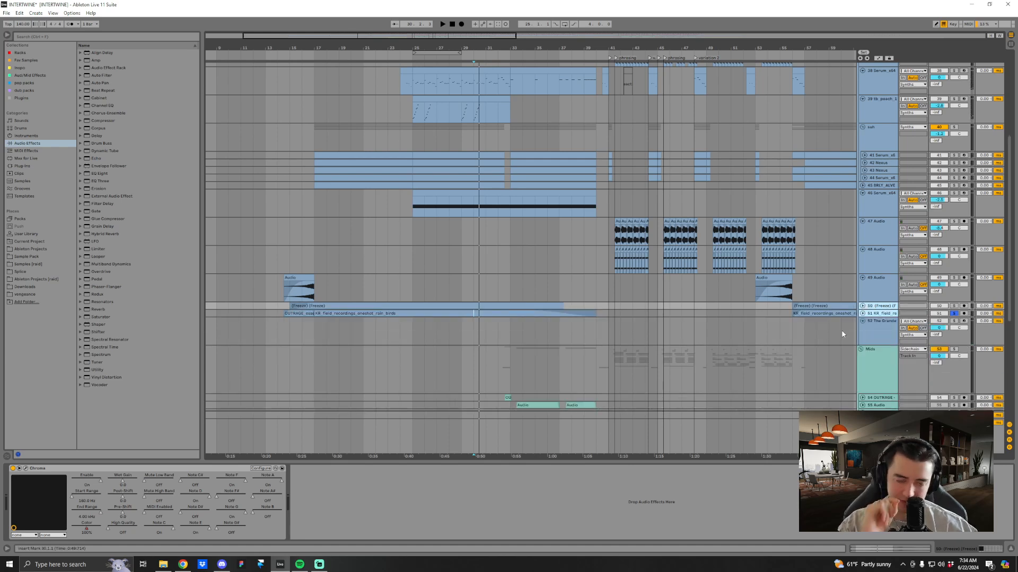
pyautogui.click(878, 291)
pyautogui.keyDown('shift'); pyautogui.click(885, 204); pyautogui.keyUp('shift')
pyautogui.click(862, 193)
pyautogui.scroll(1, 844, 260)
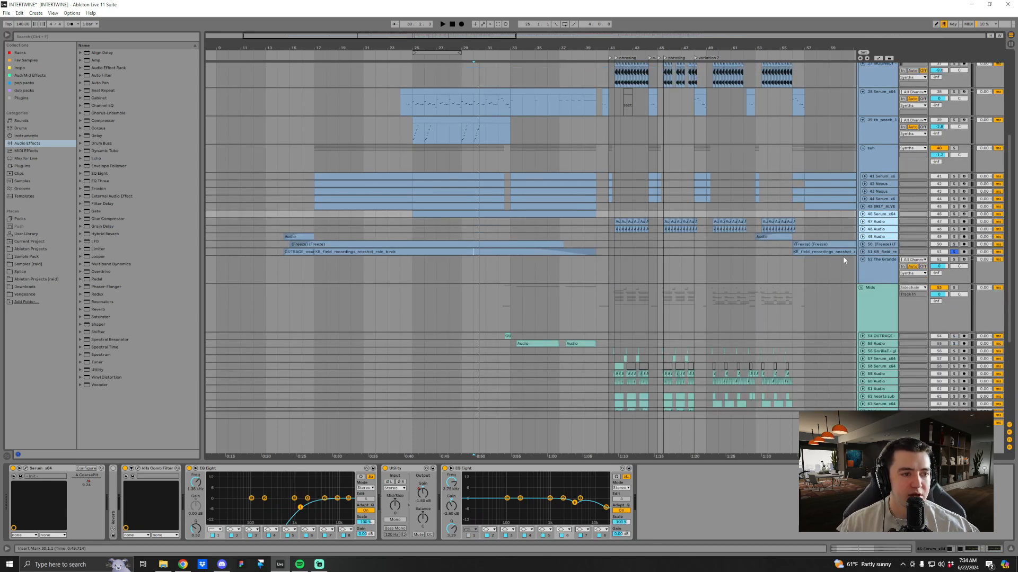
# Fold tracks 36 to 39, from the MOONBOY vocal chops down to the synth above the nested group.
pyautogui.scroll(1, 844, 260)
pyautogui.click(880, 150)
pyautogui.scroll(2, 880, 150)
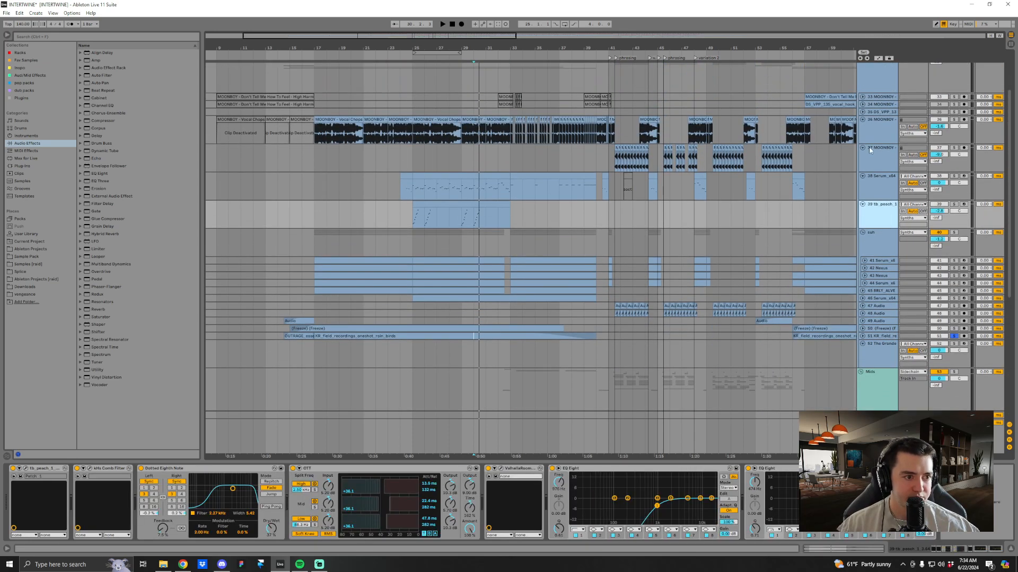
pyautogui.keyDown('shift'); pyautogui.click(869, 128); pyautogui.keyUp('shift')
pyautogui.click(862, 121)
pyautogui.scroll(2, 343, 170)
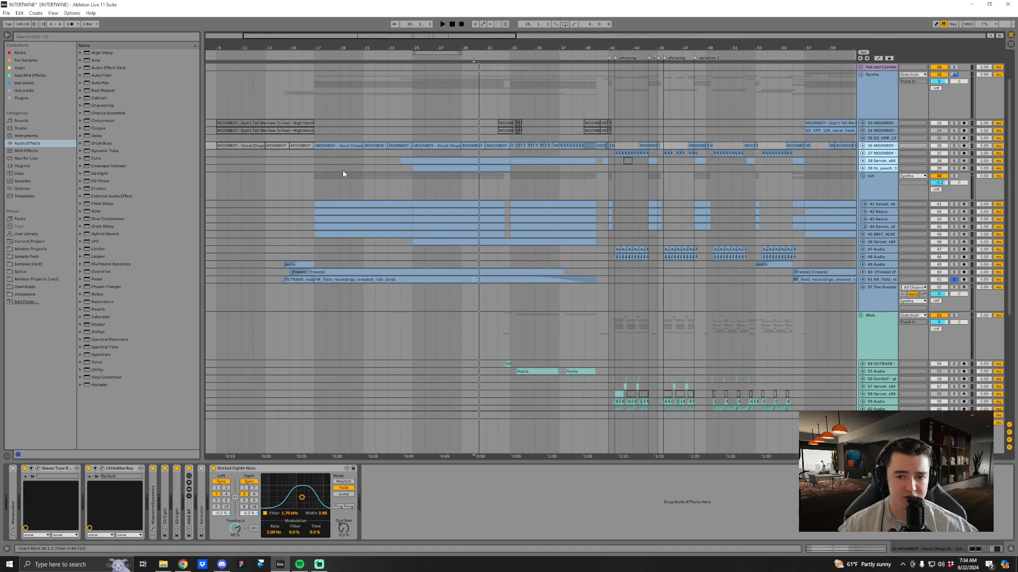
# Solo the Synths group instead of the field recording, play it from bar 17 and look over the arrangement's tracks.
pyautogui.click(314, 114)
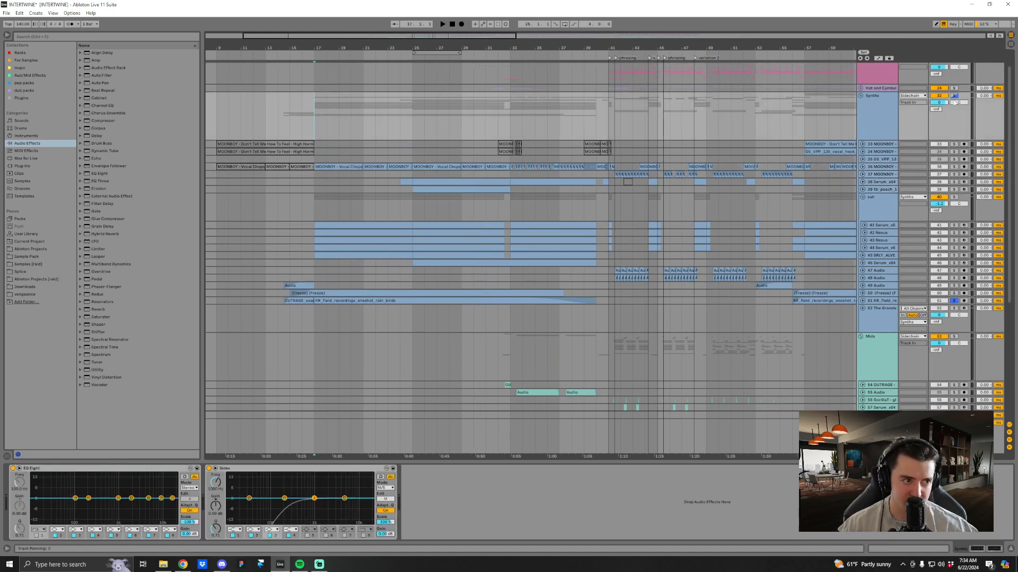
pyautogui.press('Up')
pyautogui.press('space')
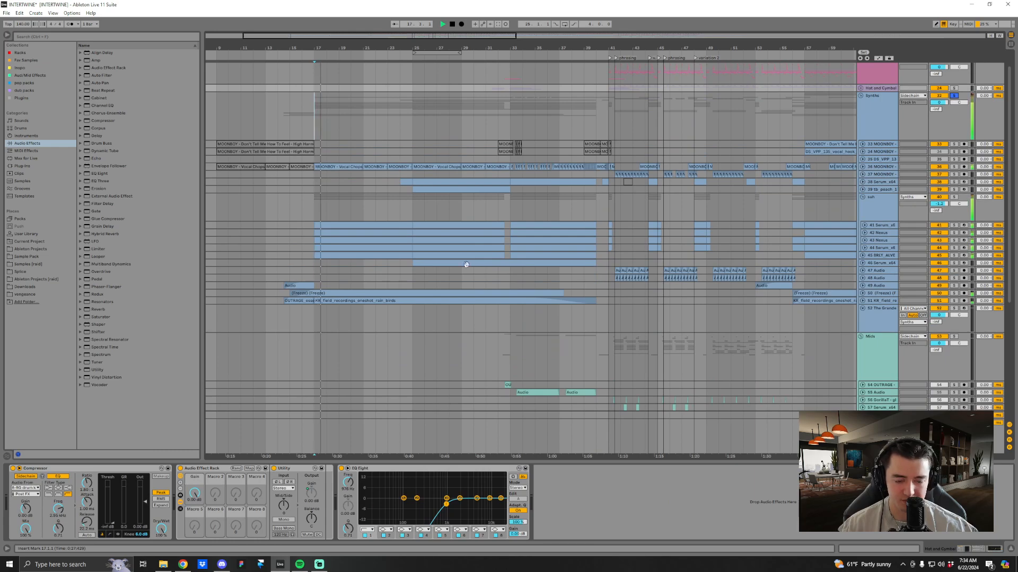
pyautogui.scroll(-3, 468, 270)
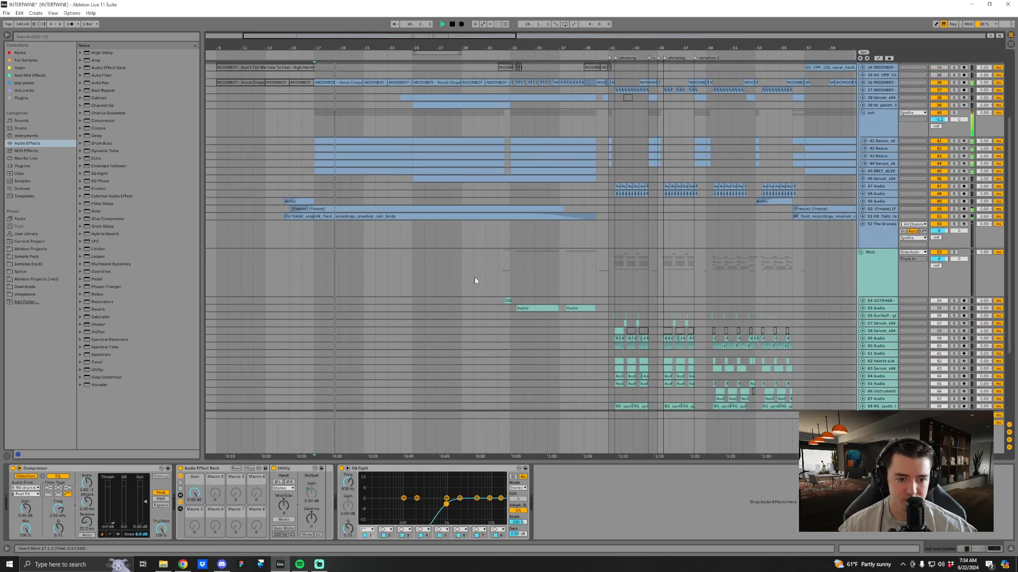
pyautogui.scroll(-3, 475, 281)
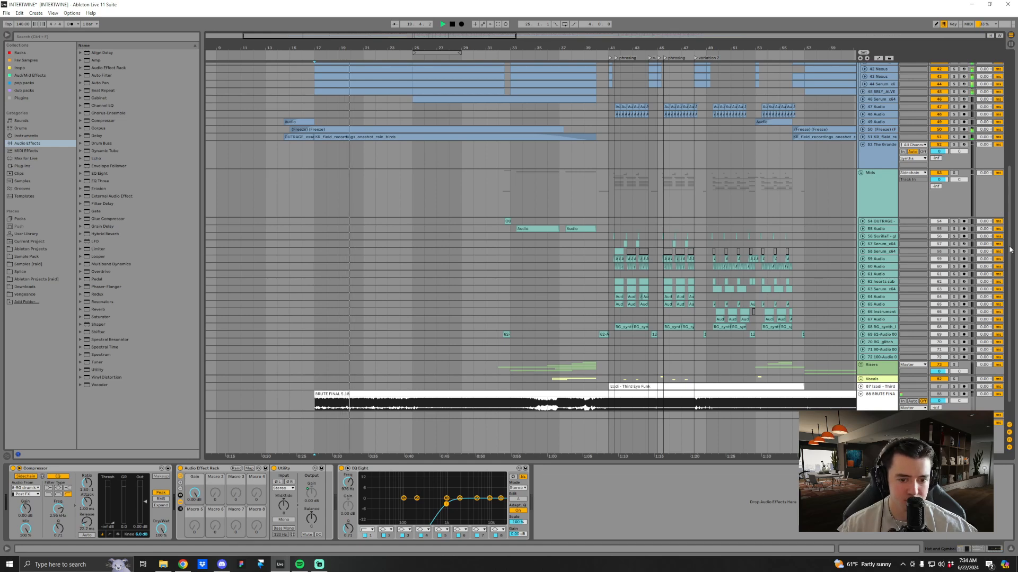
pyautogui.scroll(7, 555, 147)
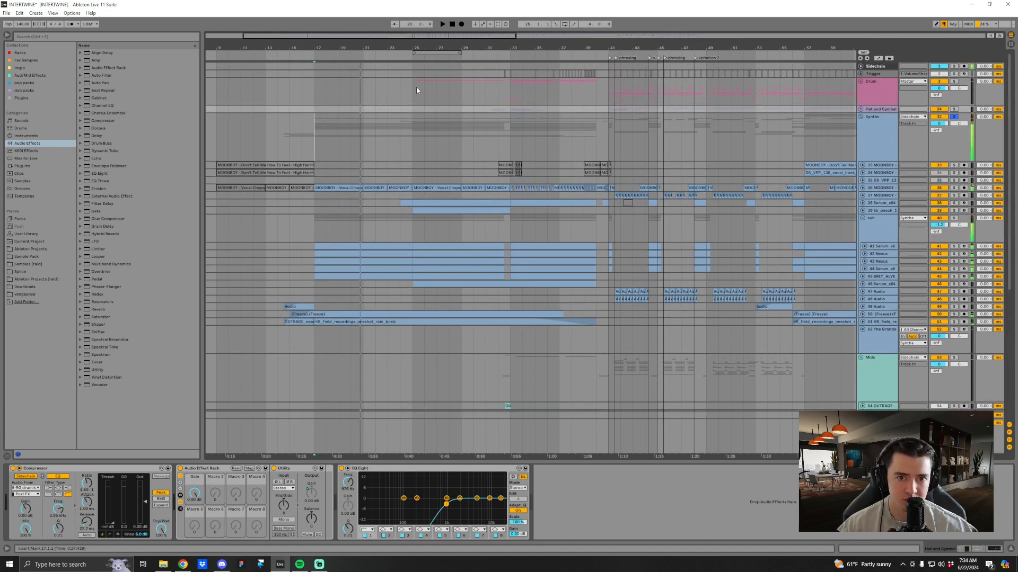
# Set the playback start at bar 25, unfold the Drum group and fold the Synths and Mids groups.
pyautogui.click(416, 90)
pyautogui.click(860, 81)
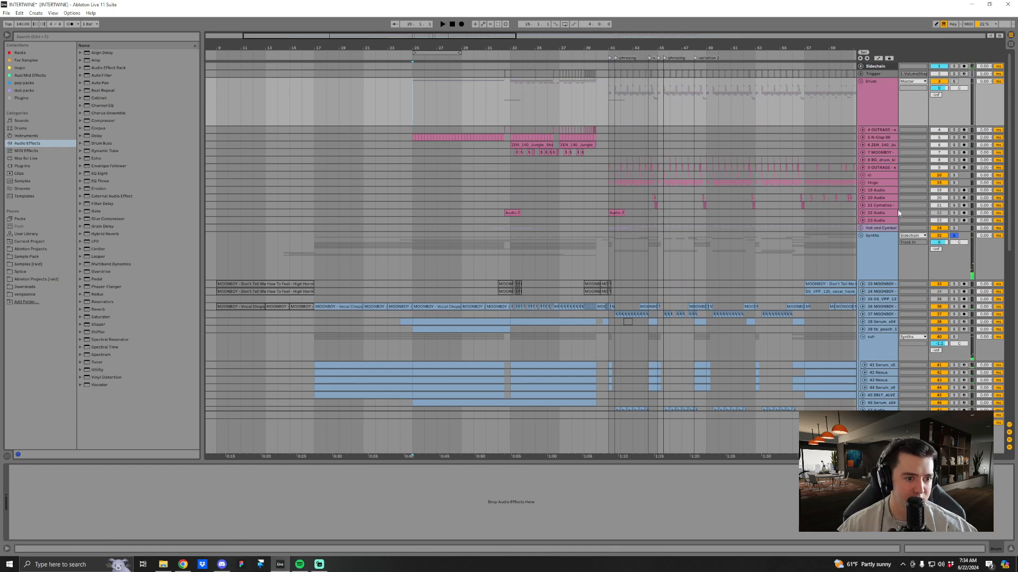
pyautogui.click(860, 236)
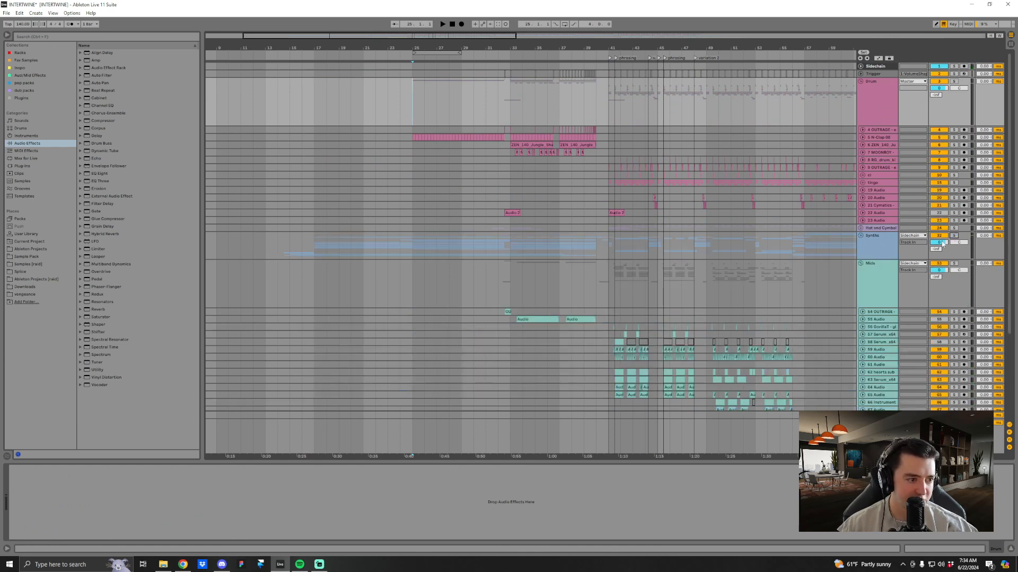
pyautogui.click(861, 264)
# Solo the Drum group, unfold its clap track and listen to the claps from bar 25.
pyautogui.click(953, 81)
pyautogui.press('+')
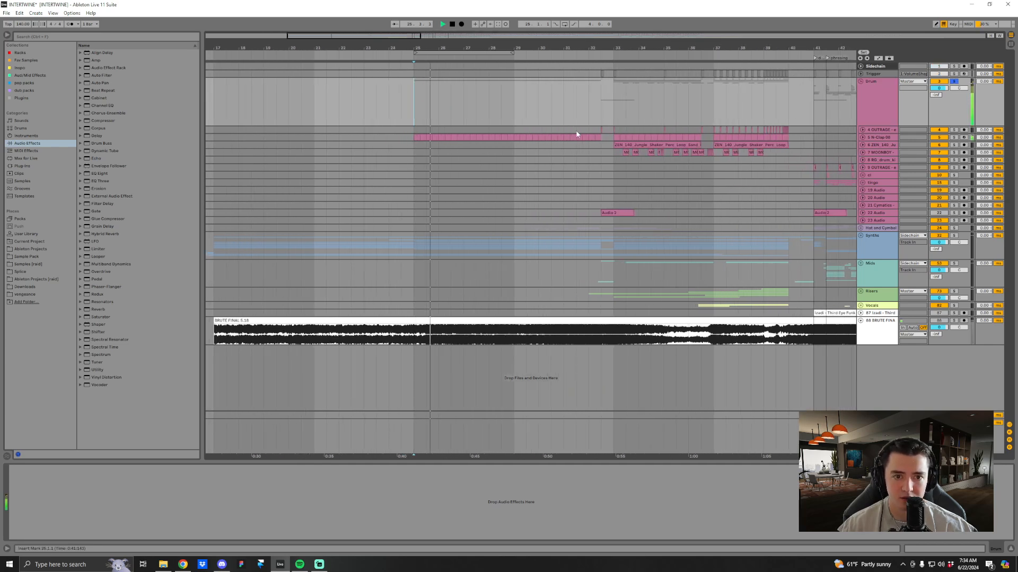
pyautogui.click(863, 138)
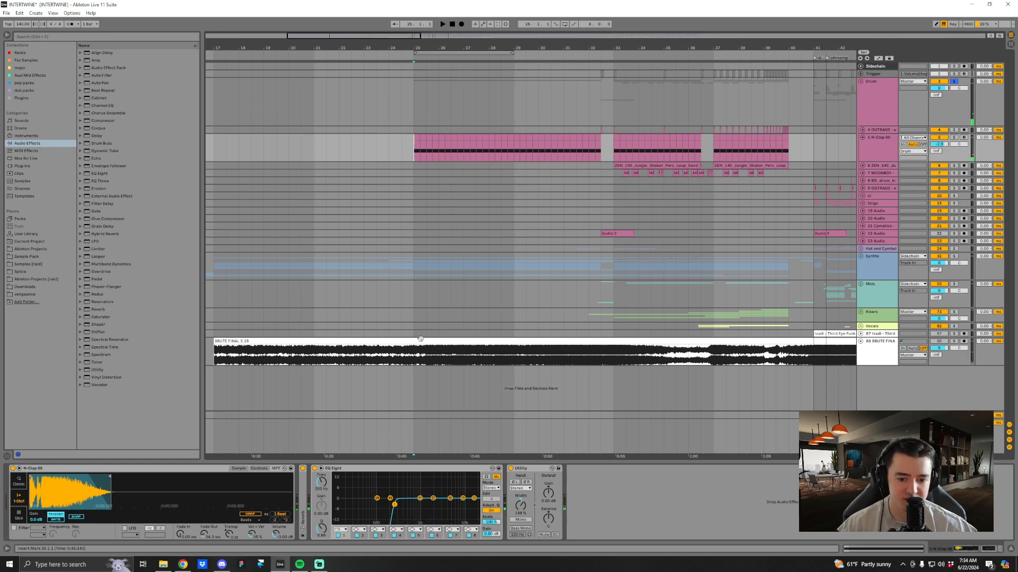
pyautogui.press('space')
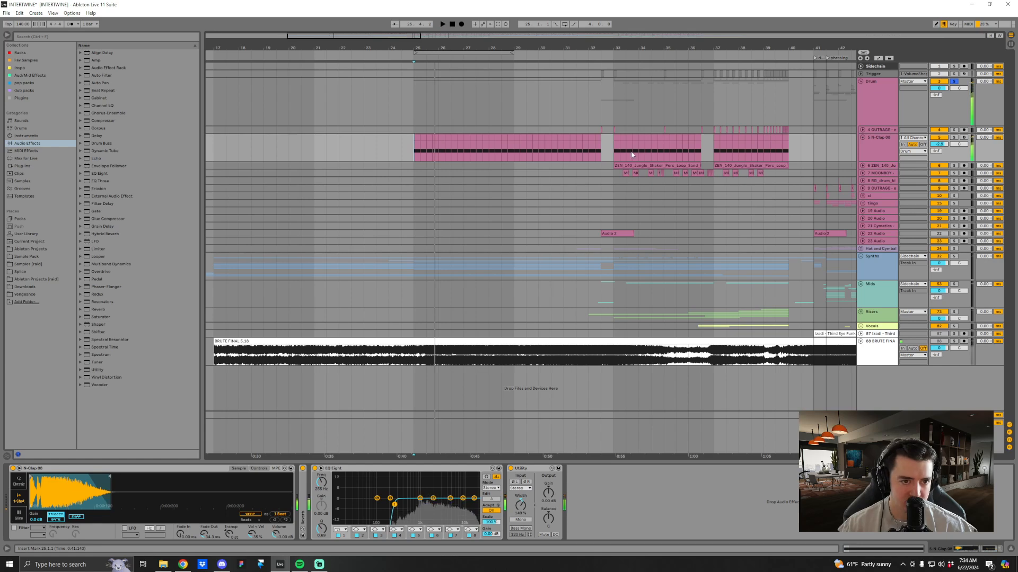
# Solo and unfold the OUTRAGE kick track 4, and play its first kick at 32.3.
pyautogui.click(612, 154)
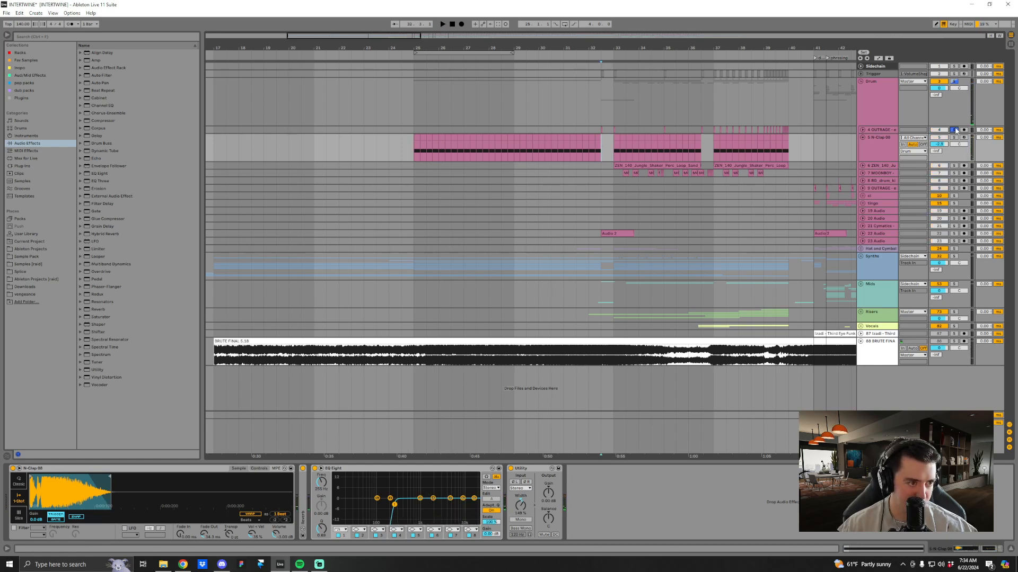
pyautogui.click(863, 130)
pyautogui.moveTo(613, 44); pyautogui.dragTo(588, 45)
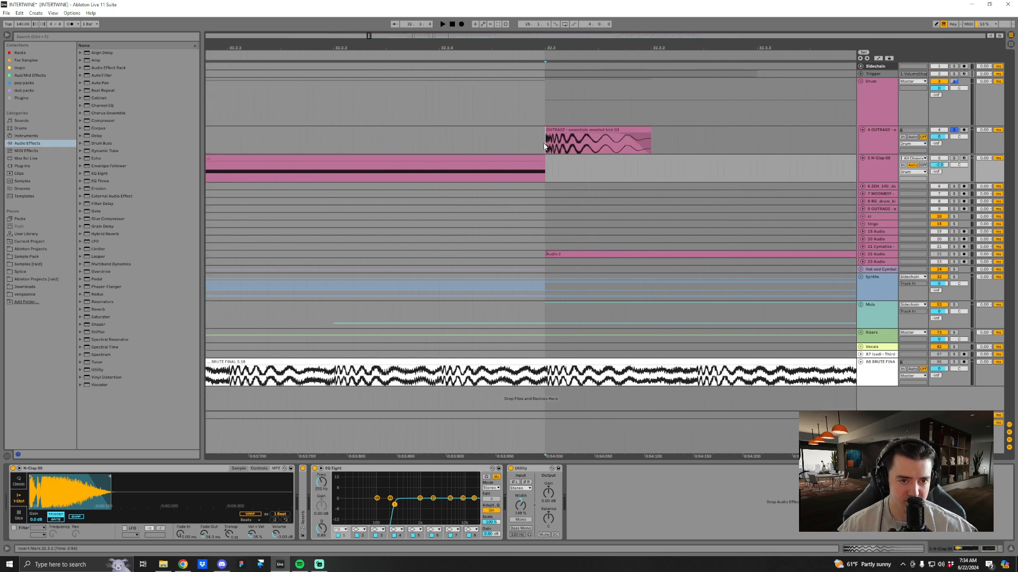
pyautogui.click(548, 139)
pyautogui.press('space')
pyautogui.press('space')
# Replay the kick at 32.3 several times with the following kick at bar 33 also in view.
pyautogui.moveTo(614, 43); pyautogui.dragTo(538, 39)
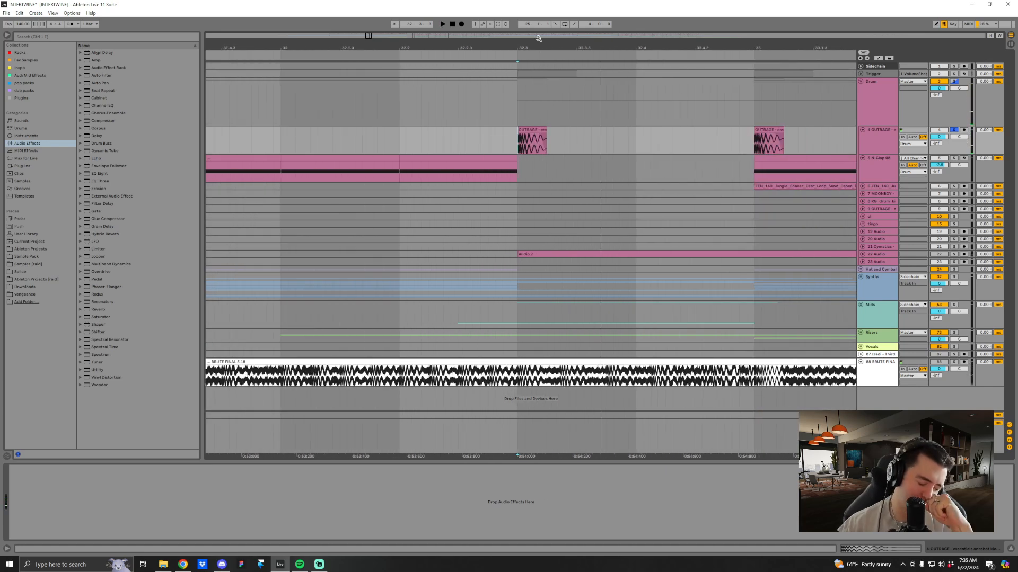
pyautogui.press('space')
pyautogui.press('space')
pyautogui.moveTo(572, 46); pyautogui.dragTo(499, 35)
pyautogui.press('space')
pyautogui.press('space')
pyautogui.press('space')
pyautogui.press('space')
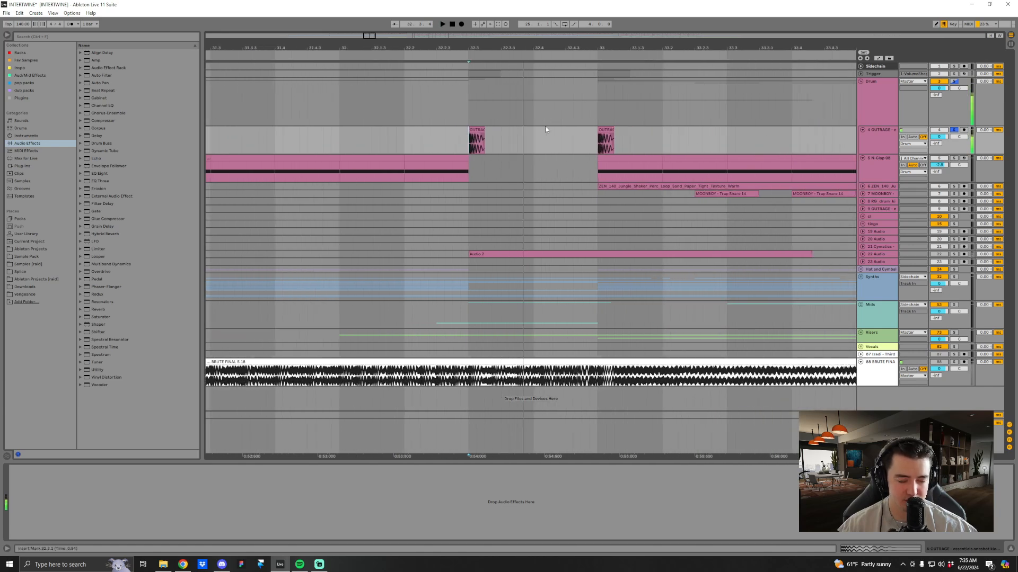
# Select the soloed kick track and play it from 32.3 with the whole build-up in view.
pyautogui.click(909, 144)
pyautogui.click(871, 138)
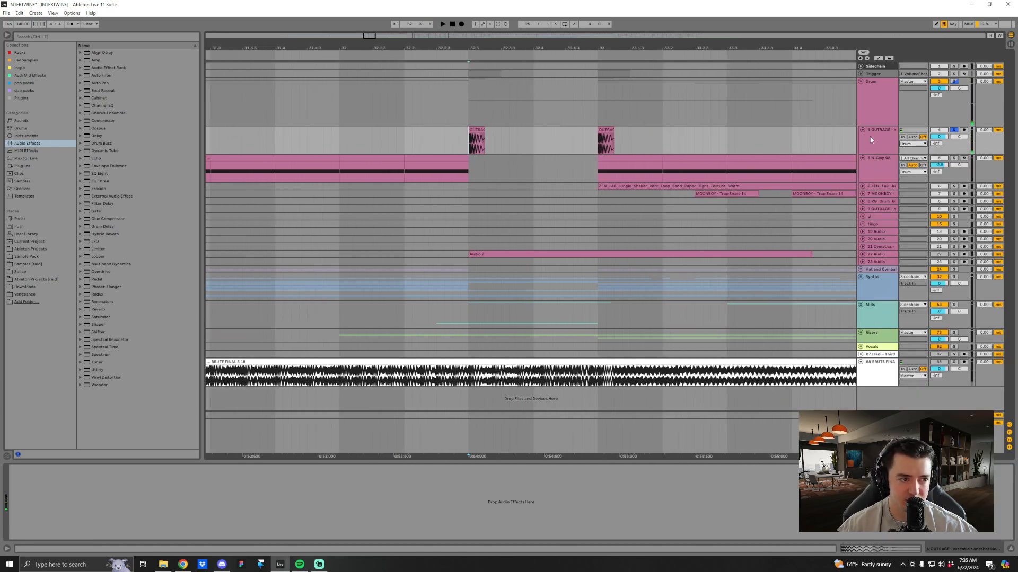
pyautogui.click(870, 139)
pyautogui.press('space')
pyautogui.press('-')
pyautogui.press('-')
pyautogui.press('-')
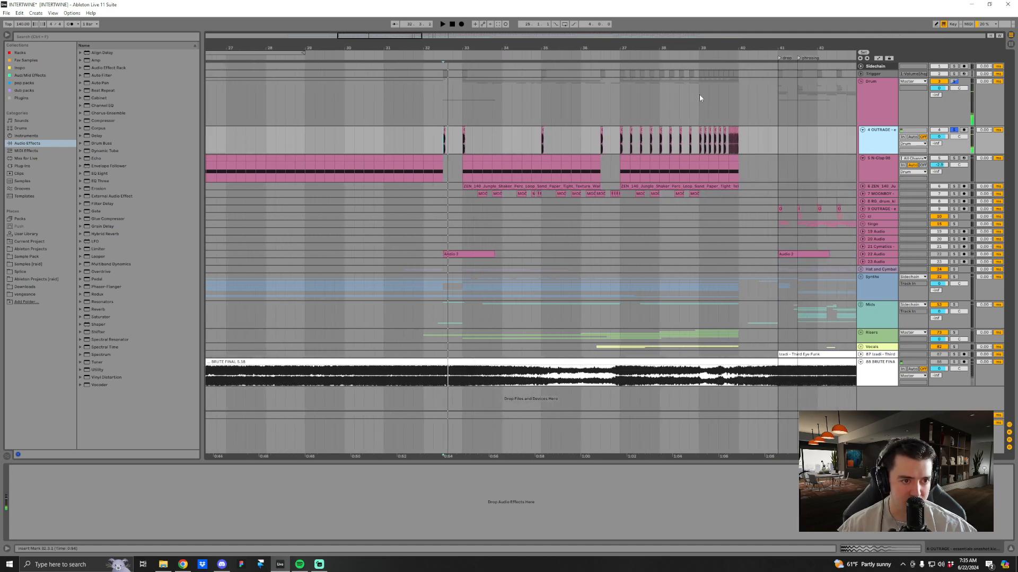
# Unfold the OUTRAGE track 9 at the drop, compare its hits with the build-up kicks and return to bar 33.
pyautogui.moveTo(794, 48); pyautogui.dragTo(646, 124)
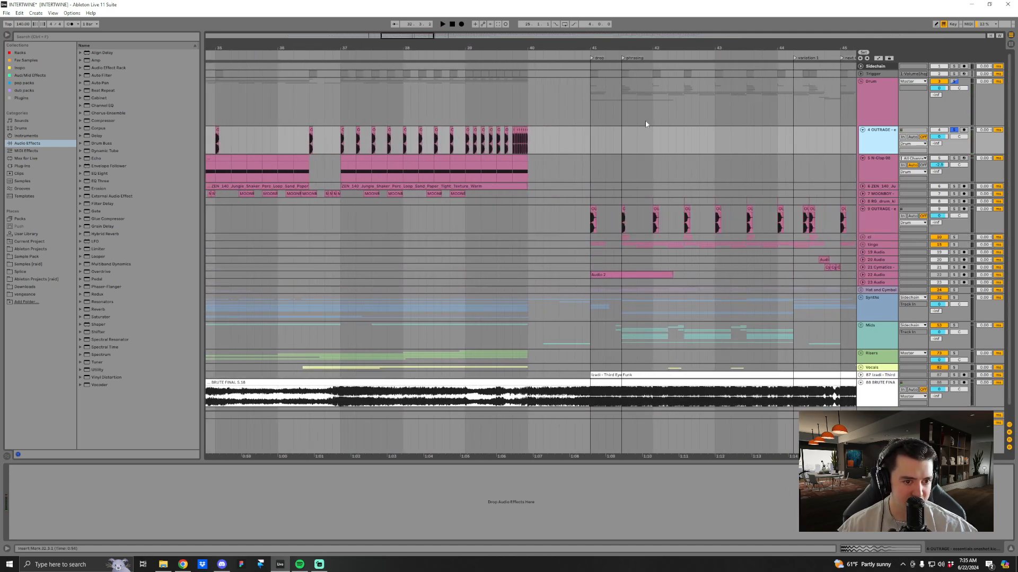
pyautogui.moveTo(588, 46); pyautogui.dragTo(837, 47)
pyautogui.moveTo(365, 43); pyautogui.dragTo(364, 152)
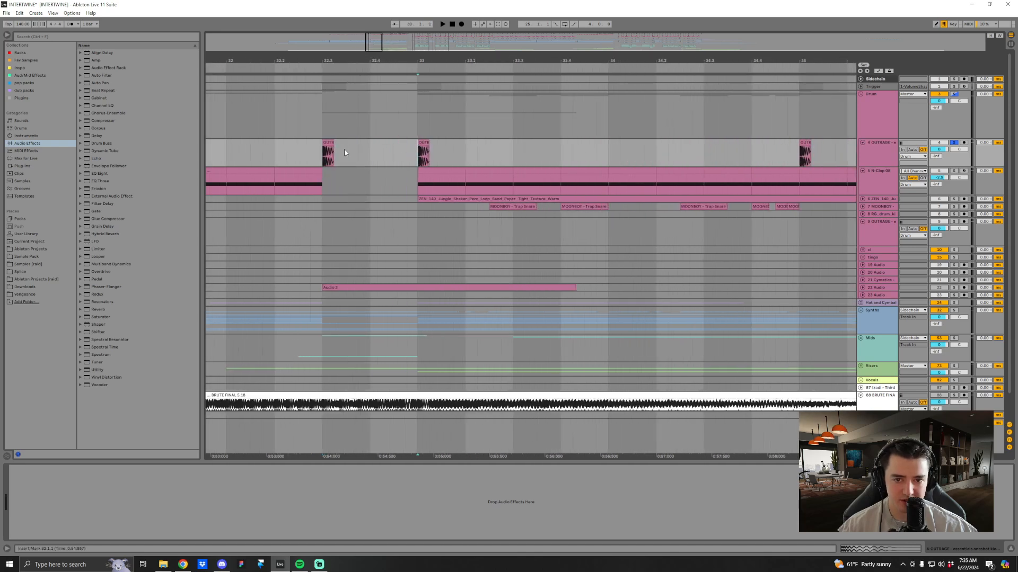
# Examine the kick at bar 33 up close and play it in solo.
pyautogui.moveTo(411, 60); pyautogui.dragTo(416, 67)
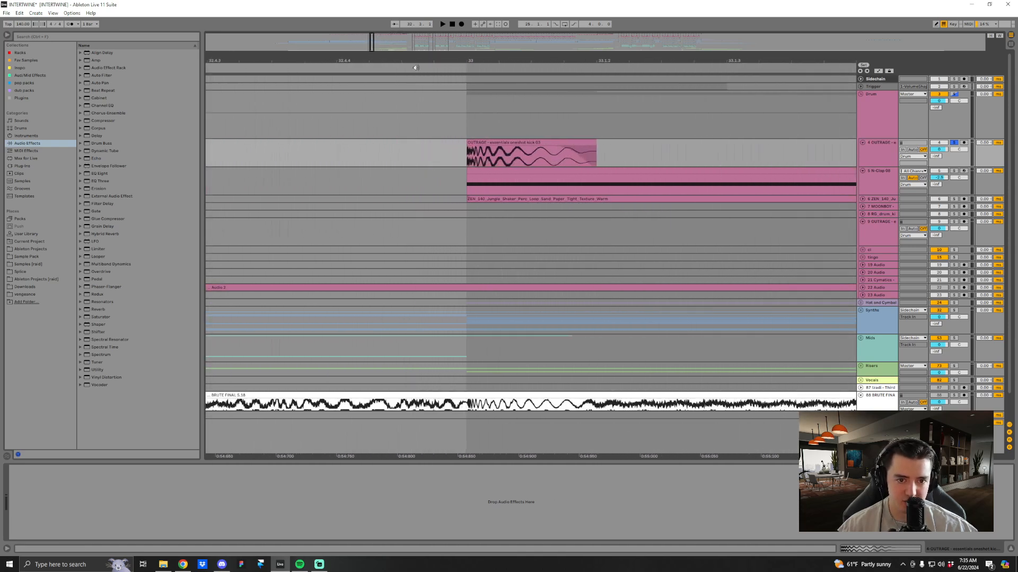
pyautogui.press('space')
pyautogui.moveTo(481, 62); pyautogui.dragTo(482, 56)
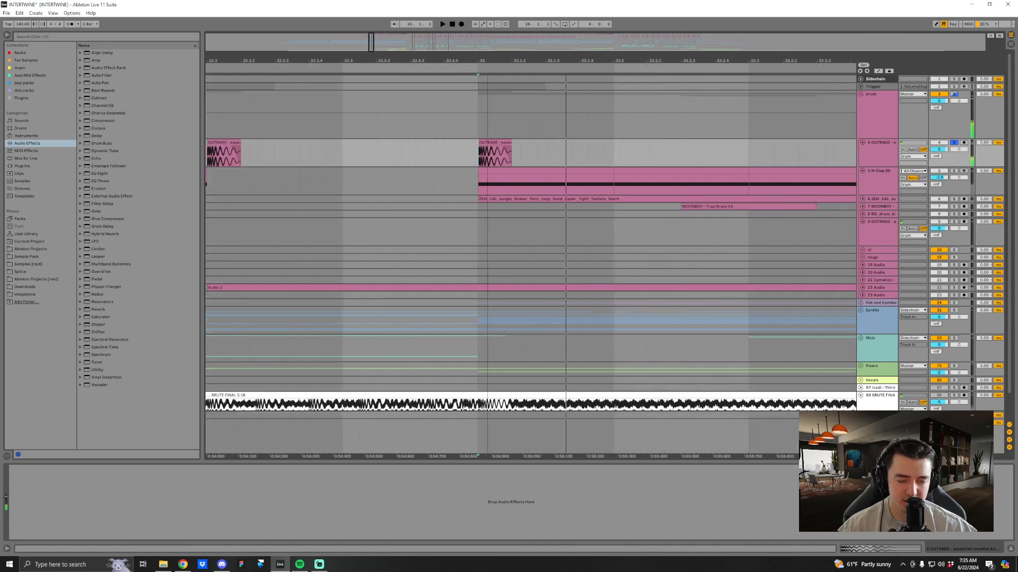
pyautogui.press('space')
# Turn off the solos and listen to the build-up kicks in the full mix.
pyautogui.moveTo(765, 60); pyautogui.dragTo(667, 47)
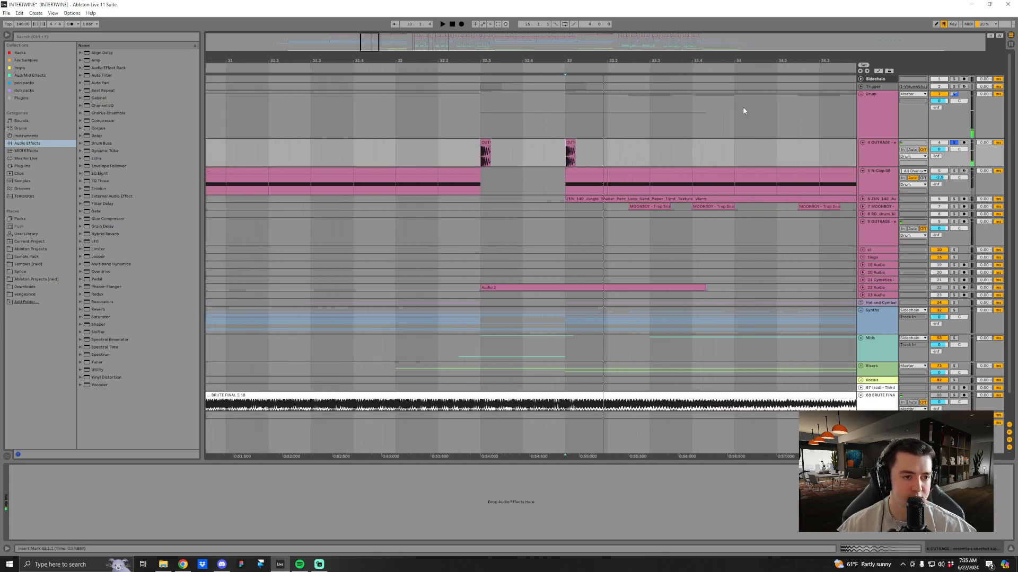
pyautogui.click(954, 142)
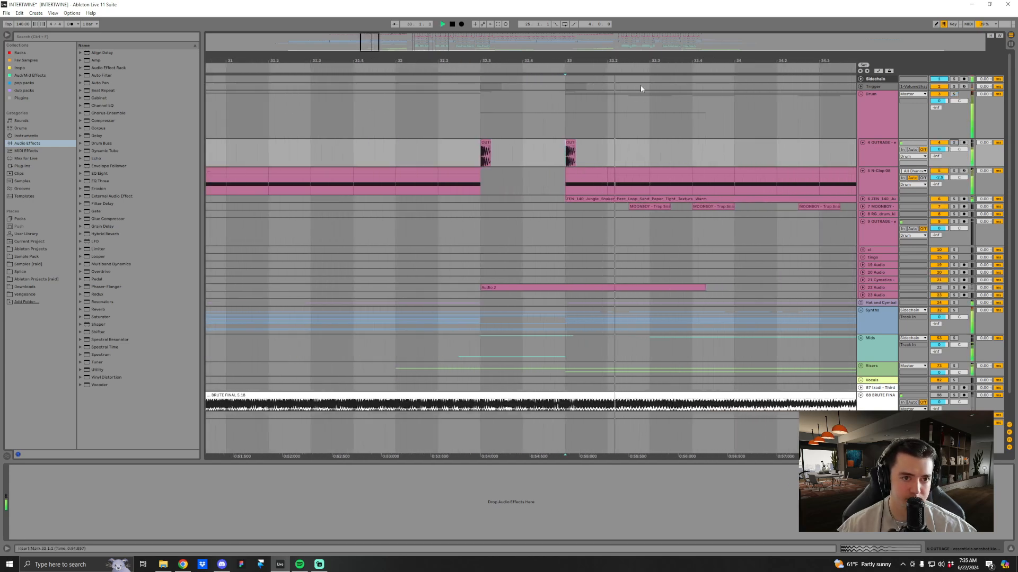
pyautogui.press('-')
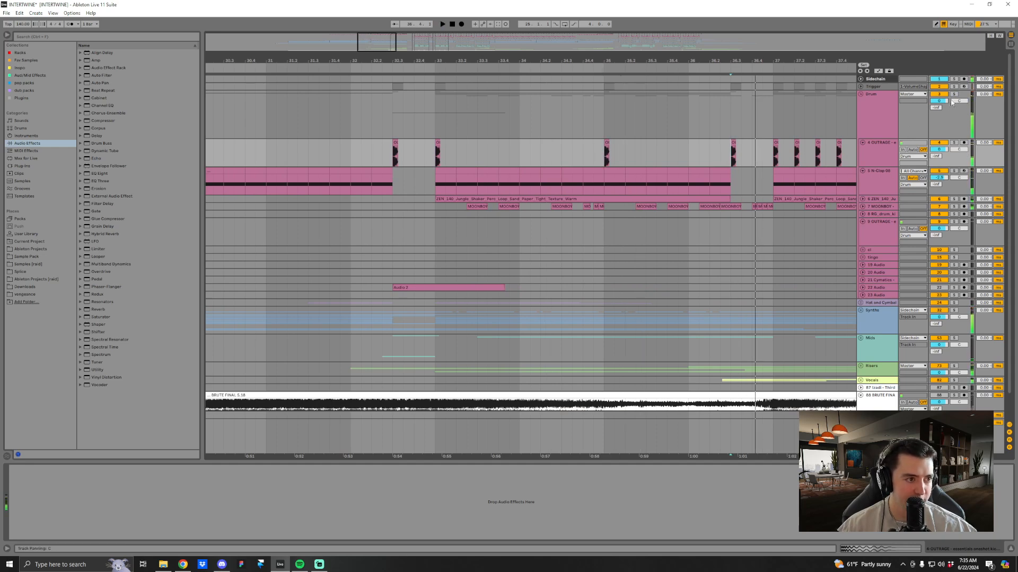
# Solo the Drum group, play it from bar 33 and unfold the jungle shaker loop and MOONBOY snare tracks.
pyautogui.click(432, 199)
pyautogui.press('space')
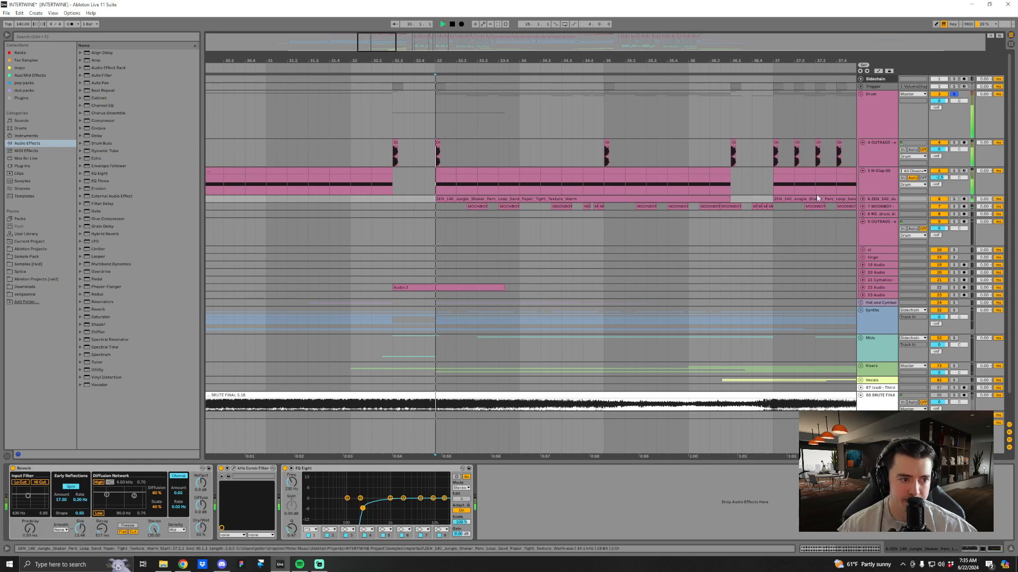
pyautogui.click(862, 207)
pyautogui.click(862, 199)
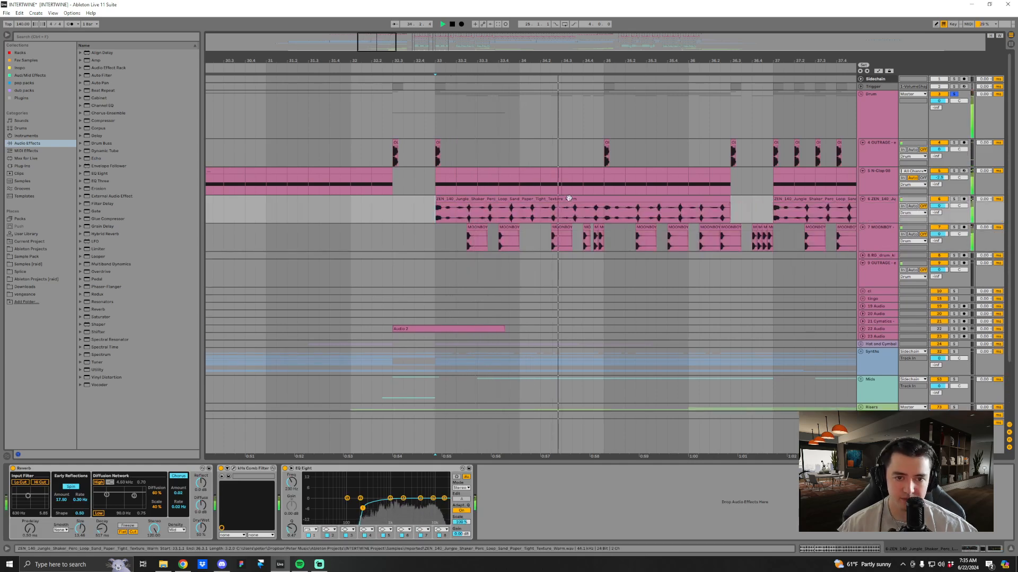
# Solo the jungle shaker loop track and listen to it from bar 33.
pyautogui.press('space')
pyautogui.click(953, 199)
pyautogui.moveTo(548, 59); pyautogui.dragTo(491, 51)
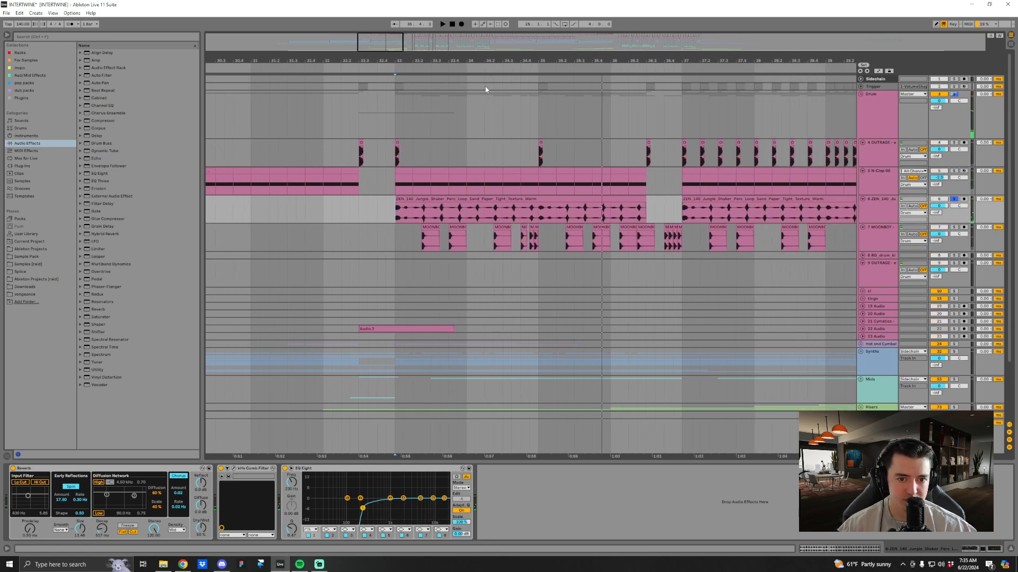
pyautogui.press('space')
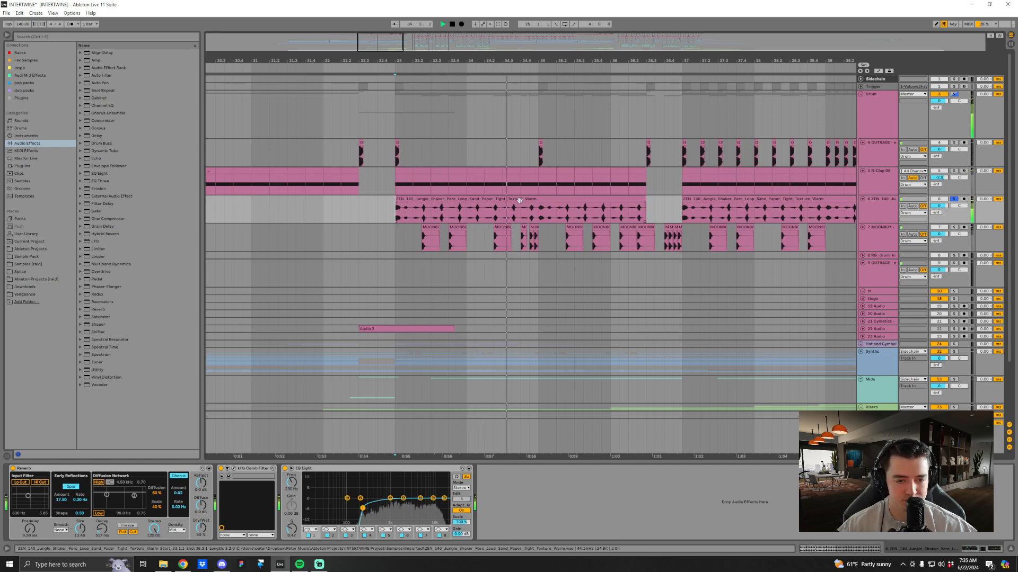
# Solo the MOONBOY snare track in place of the shaker loop and listen to it from its first clip.
pyautogui.click(539, 218)
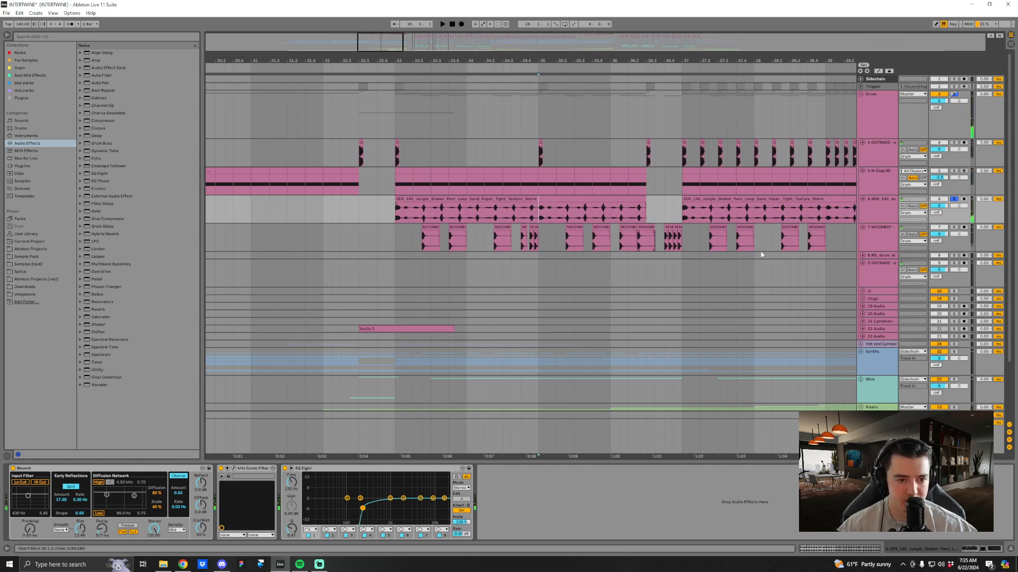
pyautogui.click(426, 249)
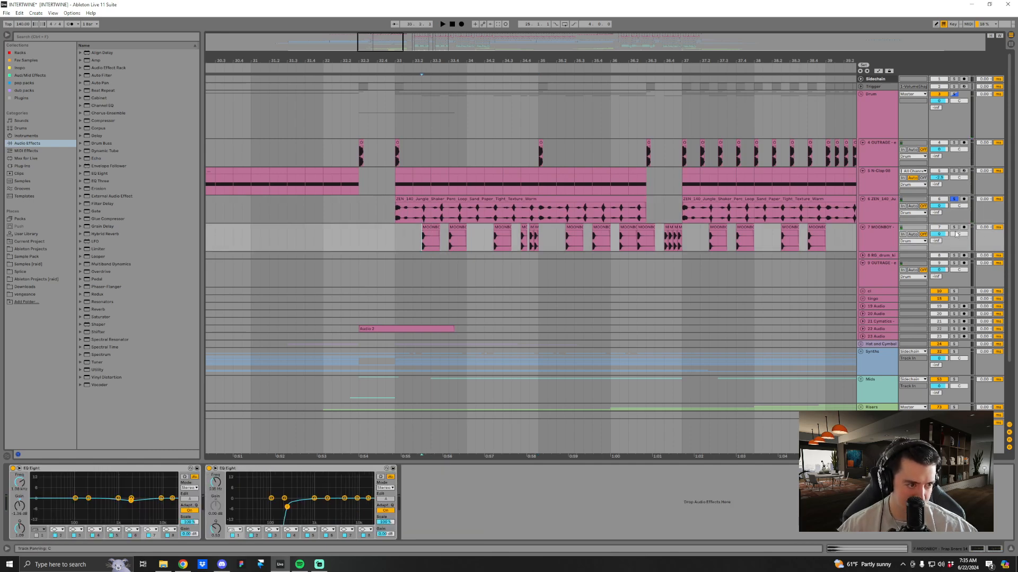
pyautogui.press('space')
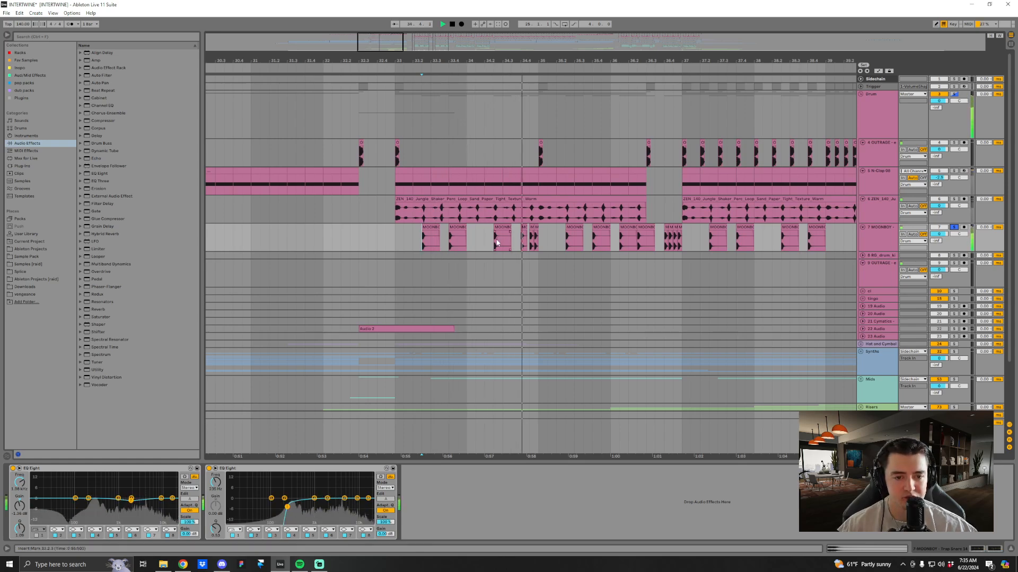
pyautogui.press('space')
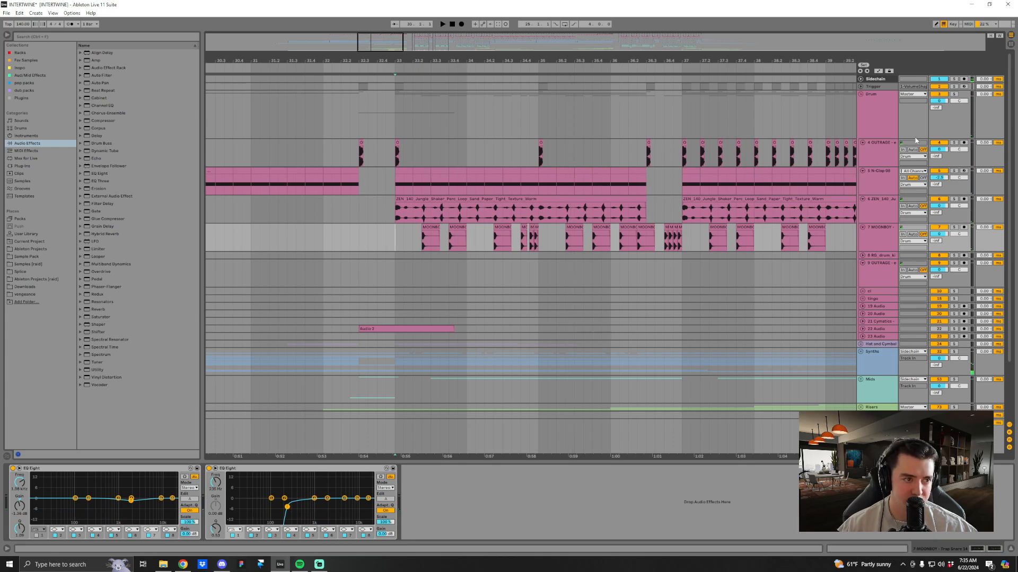
# Solo the whole Drum group and listen to the build-up drums from bar 33 and again from bar 37.
pyautogui.moveTo(758, 57); pyautogui.dragTo(597, 37)
pyautogui.press('space')
pyautogui.click(862, 328)
pyautogui.click(862, 328)
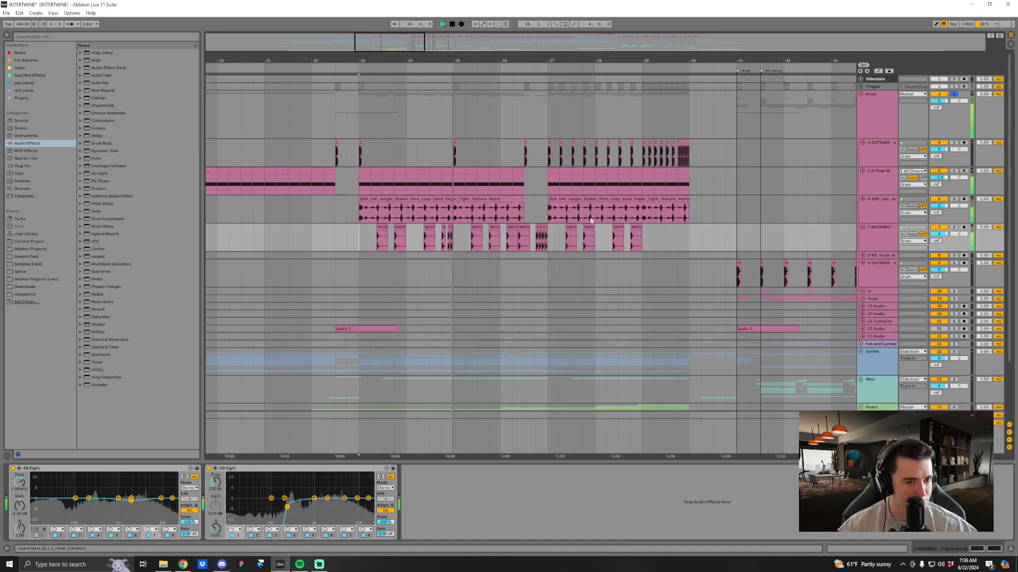
pyautogui.click(549, 186)
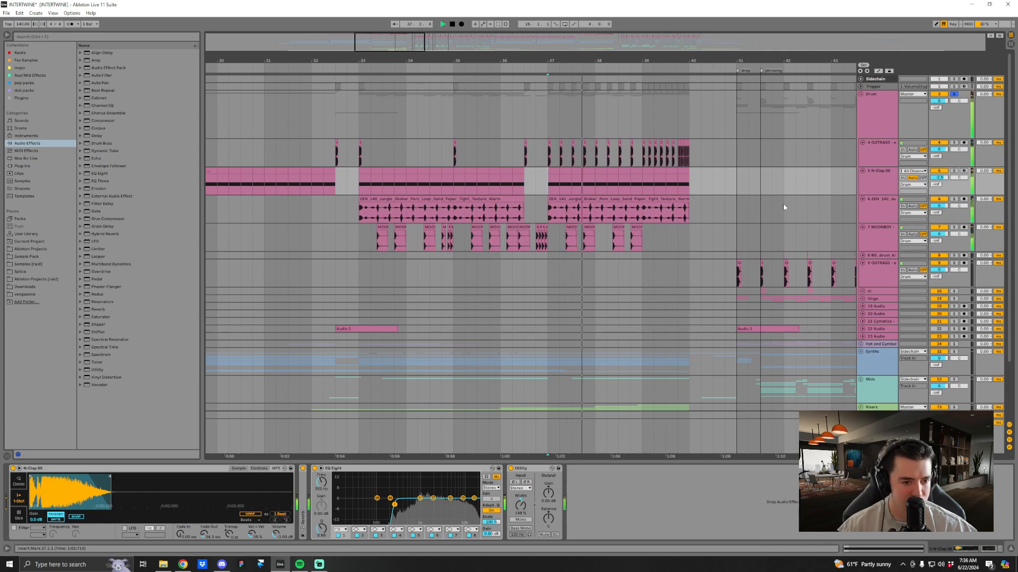
# Solo the Risers group, unfold it and play it from bar 33.
pyautogui.scroll(-3, 795, 281)
pyautogui.click(953, 349)
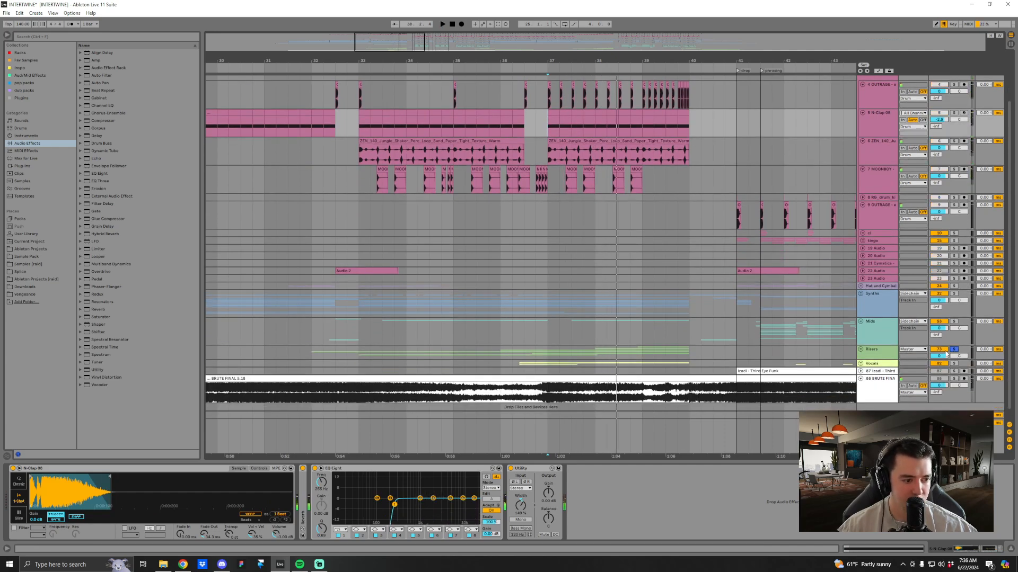
pyautogui.click(861, 349)
pyautogui.scroll(-5, 619, 294)
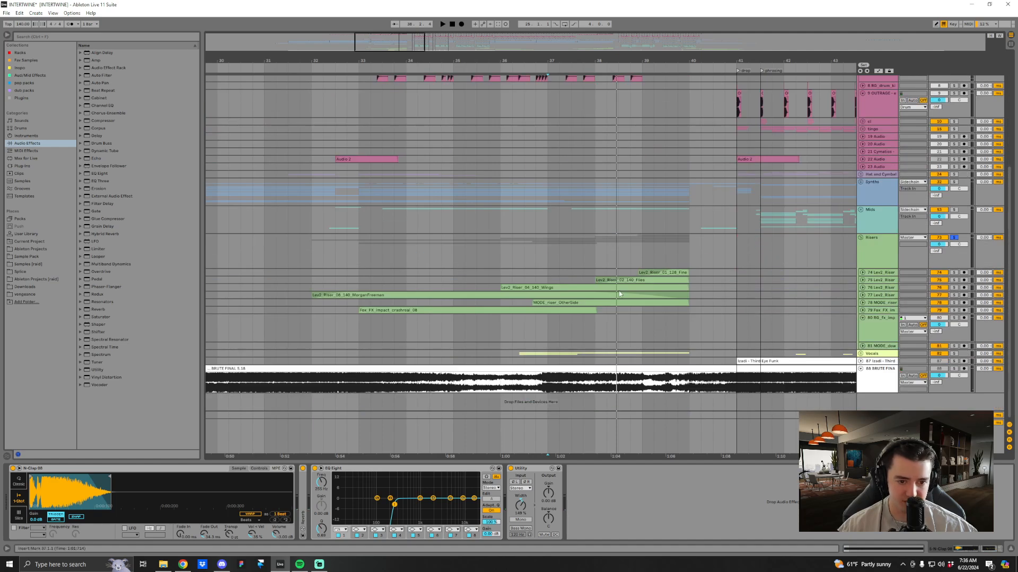
pyautogui.click(359, 259)
pyautogui.press('space')
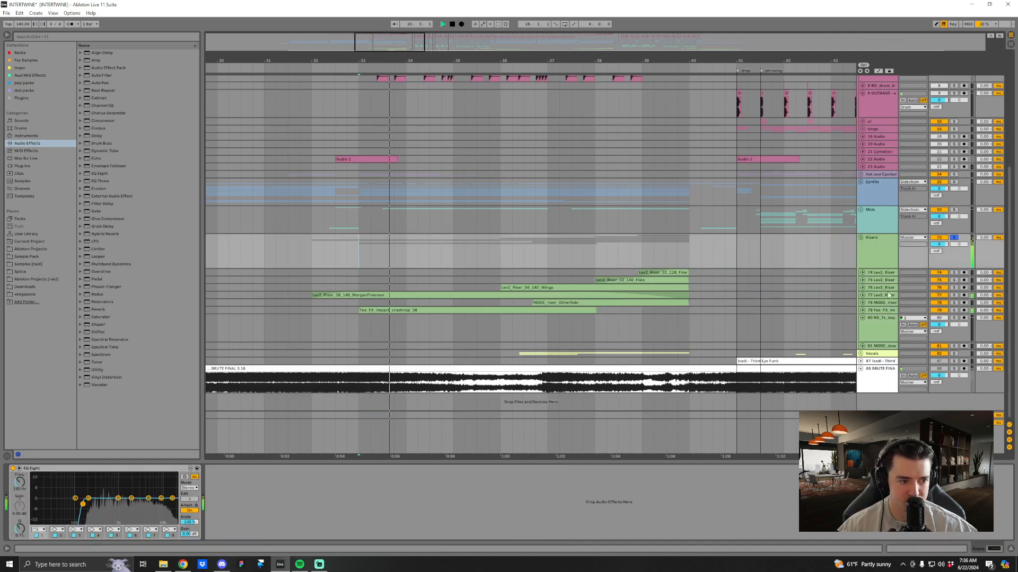
# Expand all the riser tracks, select the Lev2_Riser MorganFreeman clip and listen to the risers through to bar 40.
pyautogui.click(872, 274)
pyautogui.keyDown('alt'); pyautogui.click(862, 276); pyautogui.keyUp('alt')
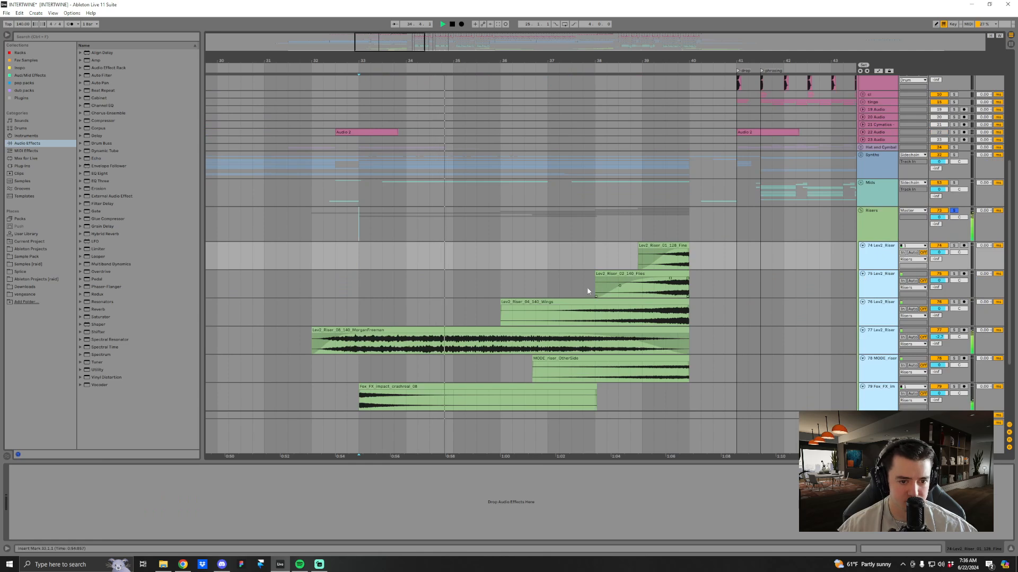
pyautogui.scroll(-2, 522, 297)
pyautogui.click(522, 313)
pyautogui.doubleClick(522, 313)
pyautogui.hotkey('shift', 'Tab')
pyautogui.hotkey('shift', 'Tab')
pyautogui.hotkey('shift', 'Tab')
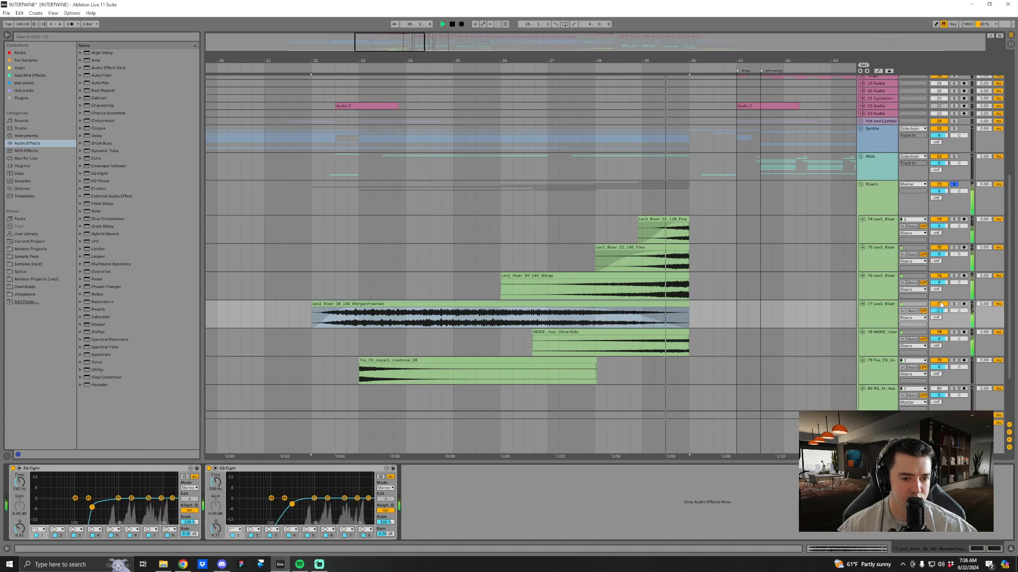
pyautogui.press('space')
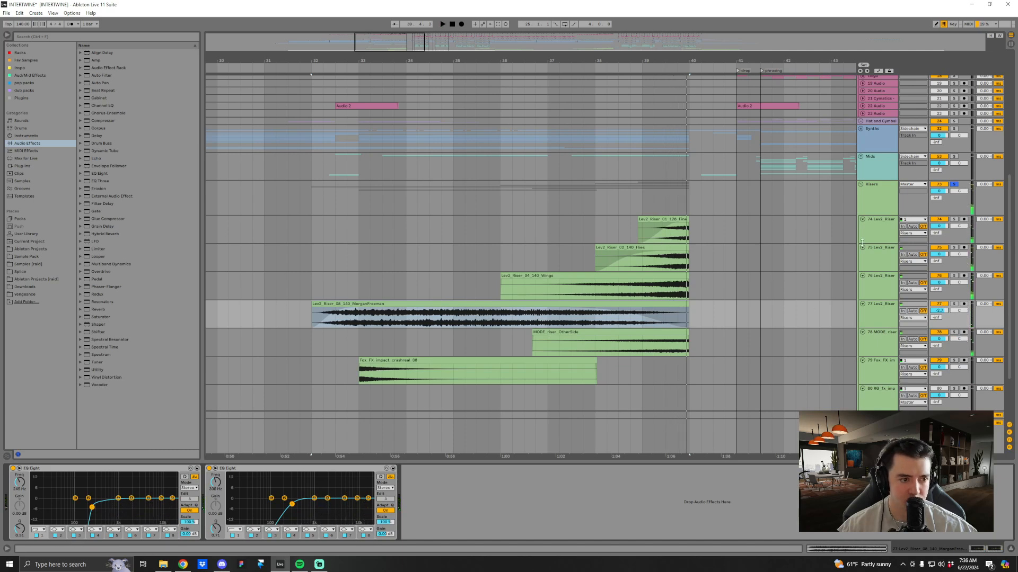
# Fold the Risers group, unfold the Synths and Mids groups and expand the RG_synth and 02-Audio tracks.
pyautogui.click(860, 184)
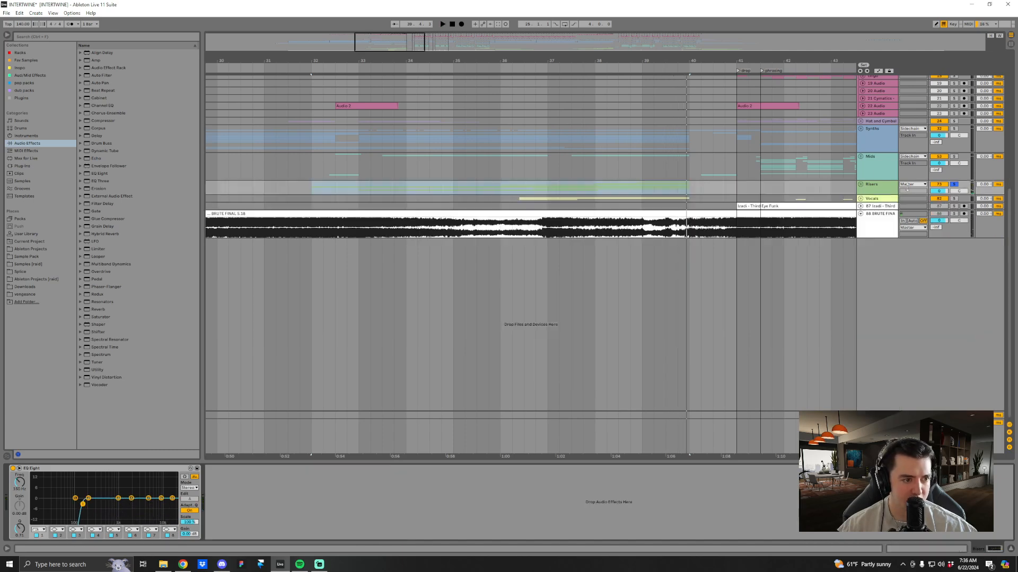
pyautogui.click(861, 129)
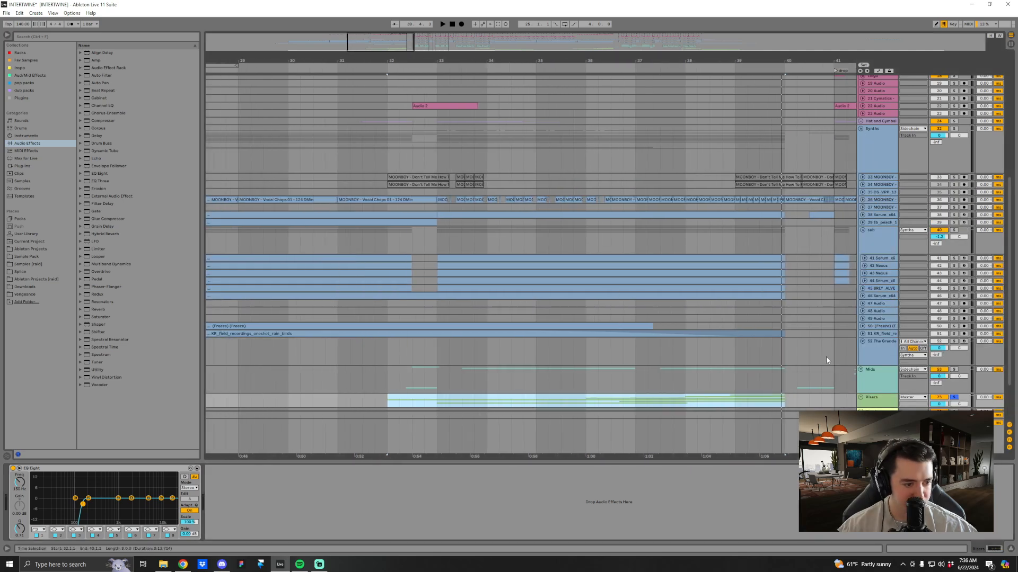
pyautogui.click(860, 369)
pyautogui.scroll(-6, 1008, 275)
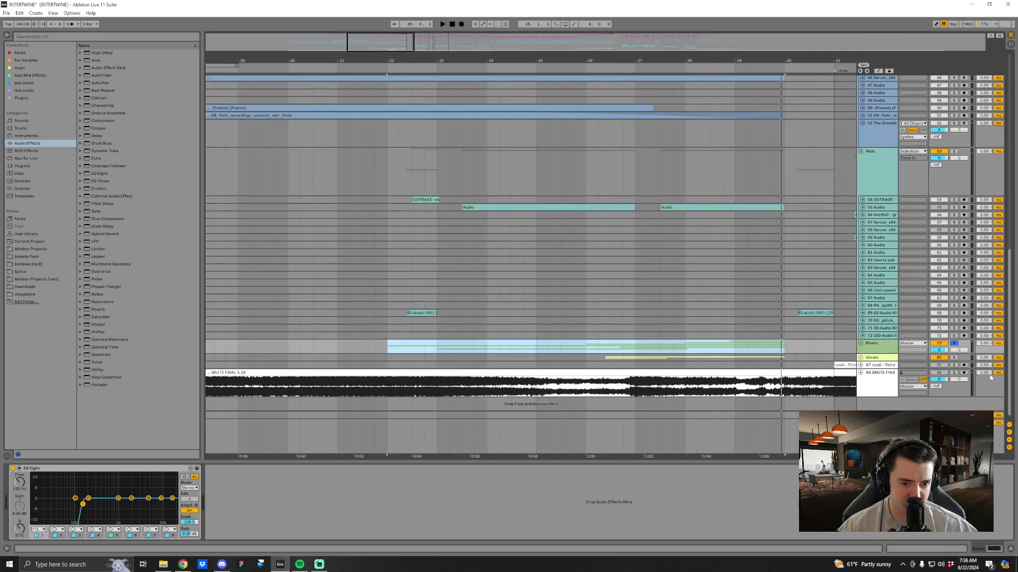
pyautogui.click(863, 310)
pyautogui.click(862, 301)
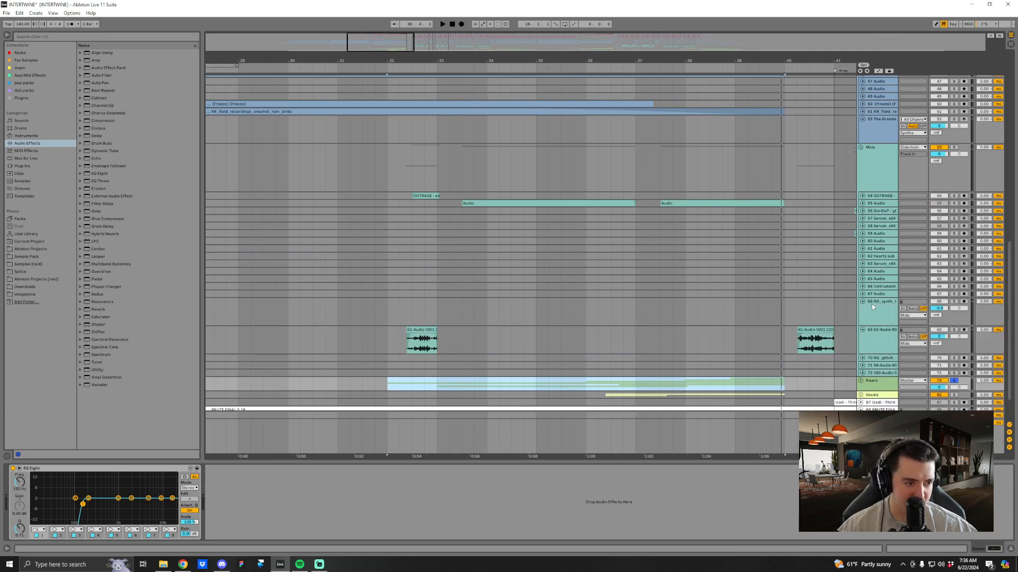
pyautogui.click(872, 302)
# Expand and solo the OUTRAGE glitch oneshot track, play its clip before bar 33 and examine it up close.
pyautogui.click(411, 197)
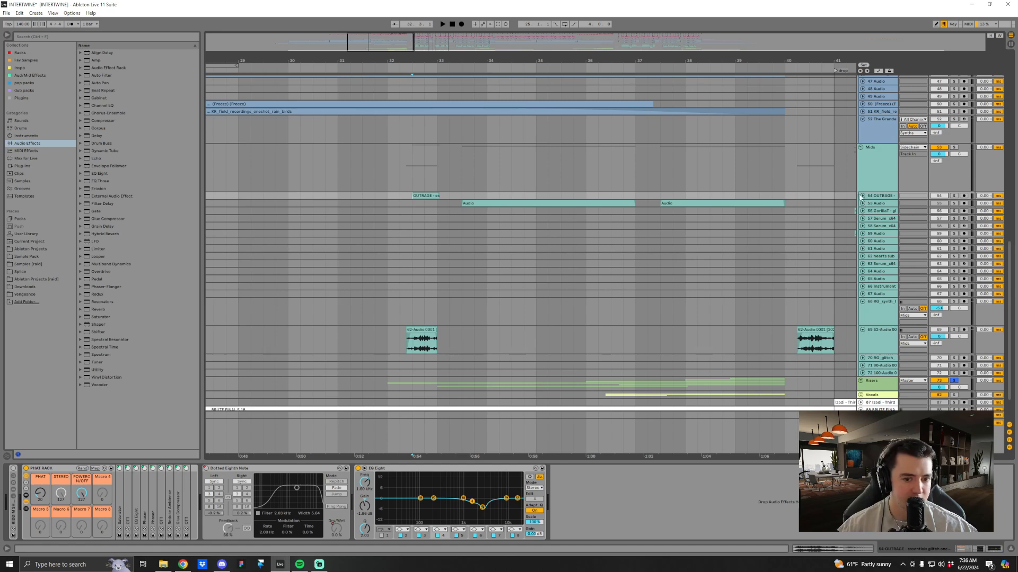
pyautogui.click(862, 196)
pyautogui.click(954, 196)
pyautogui.press('space')
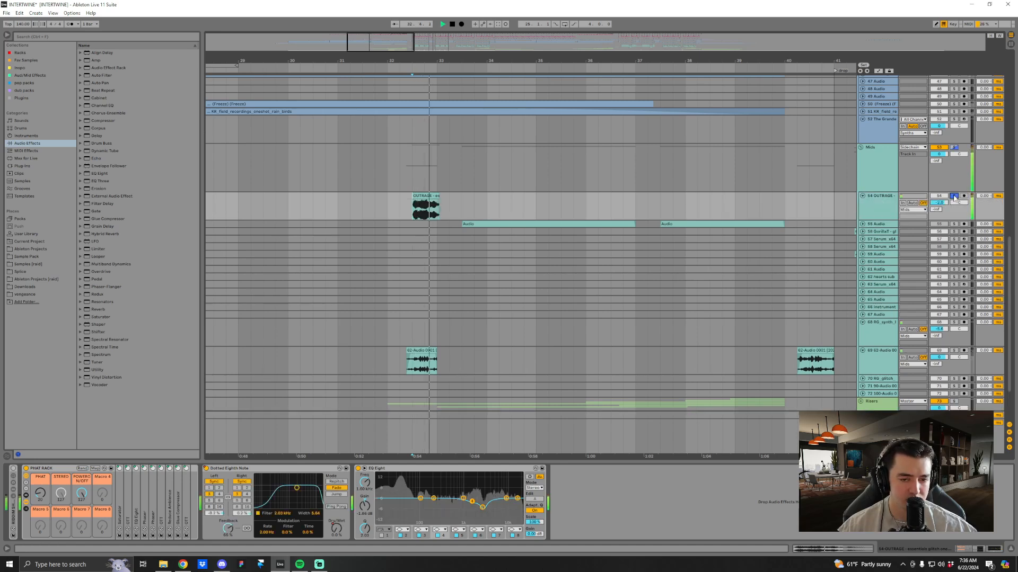
pyautogui.press('space')
pyautogui.moveTo(415, 62); pyautogui.dragTo(416, 143)
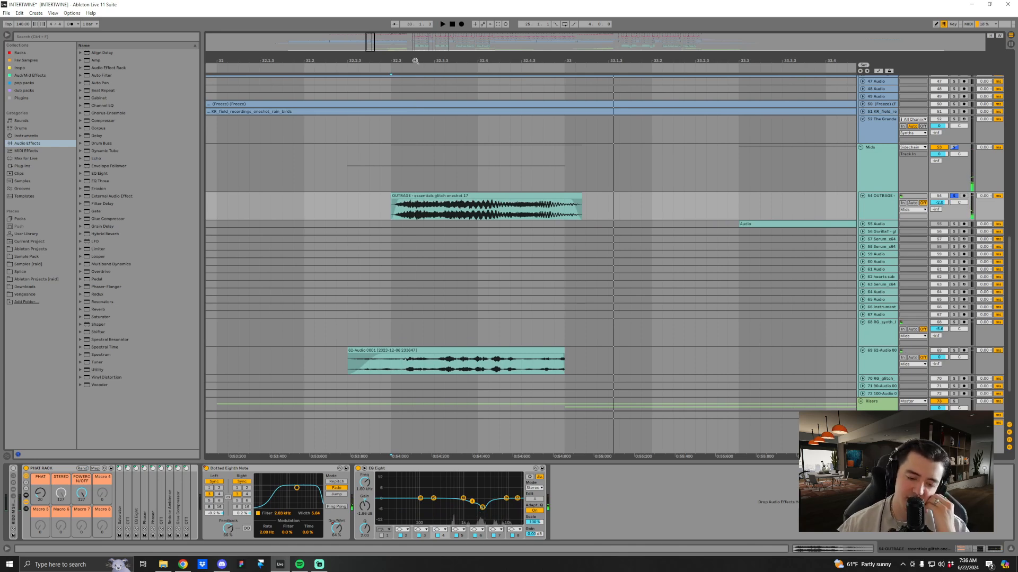
pyautogui.moveTo(415, 60); pyautogui.dragTo(415, 6)
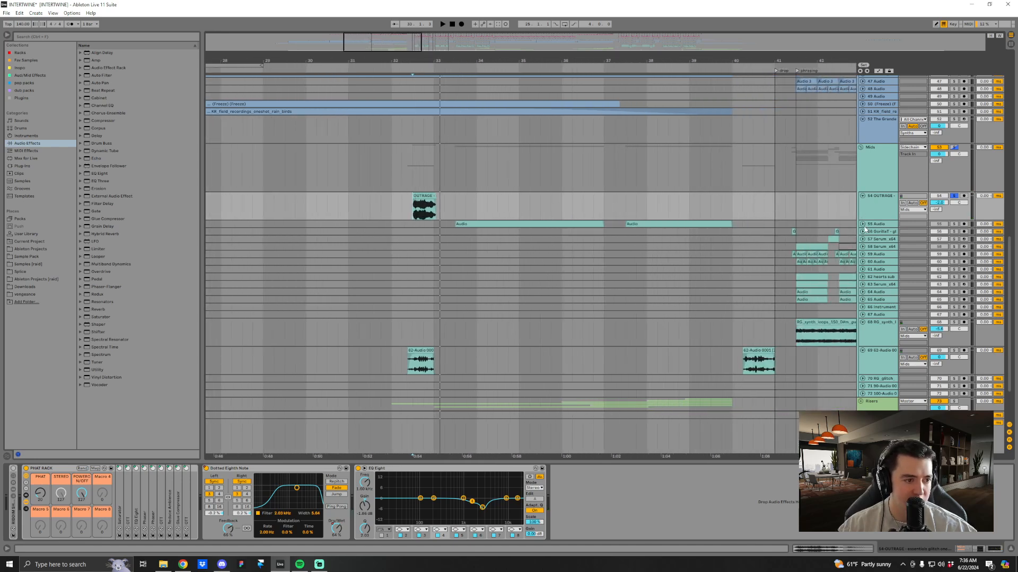
# Expand track 55 Audio in the Mids group, listen to its first clip in solo, and clear the solo and collapse it.
pyautogui.click(862, 224)
pyautogui.click(460, 234)
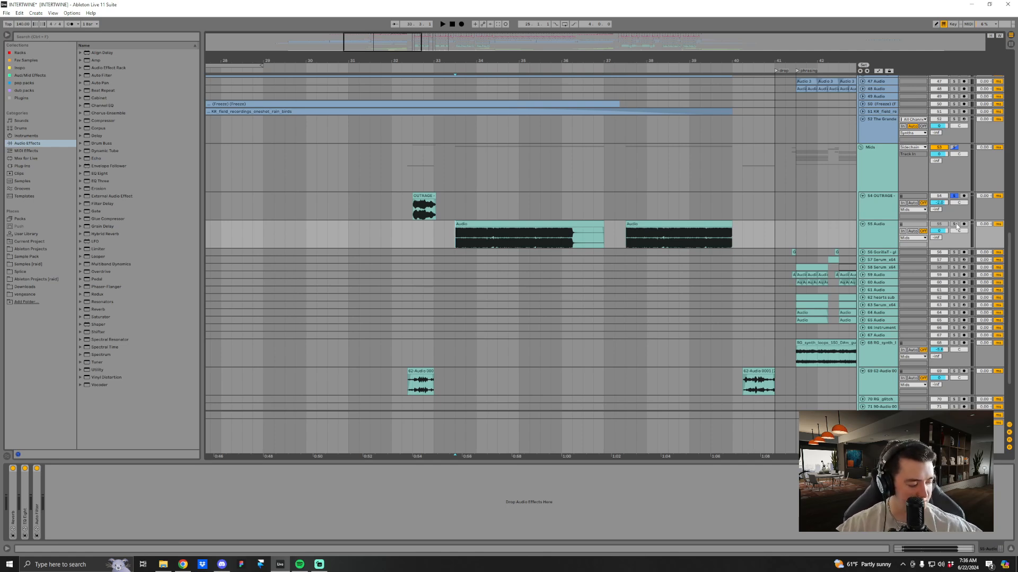
pyautogui.press('space')
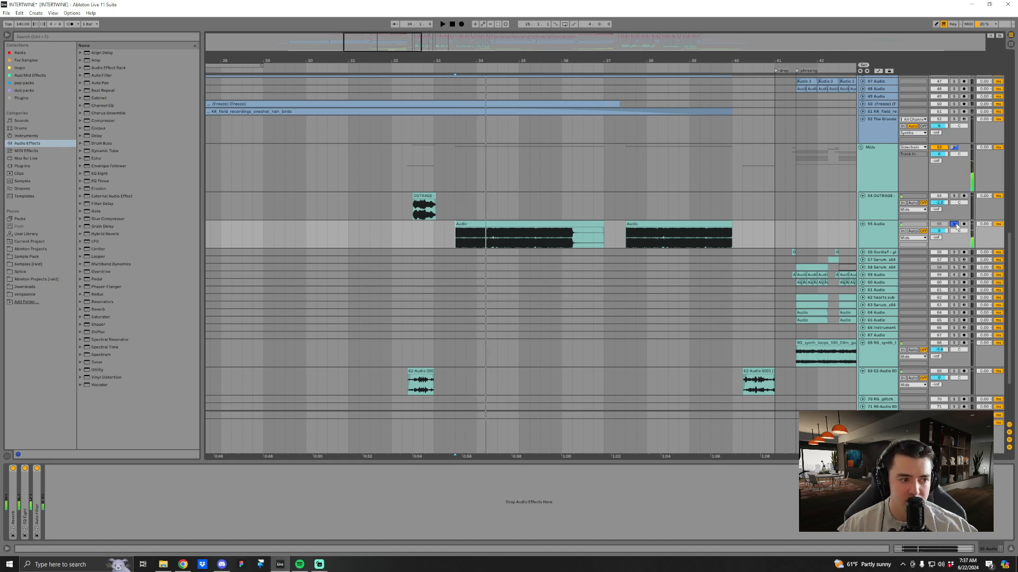
pyautogui.click(955, 226)
pyautogui.click(861, 225)
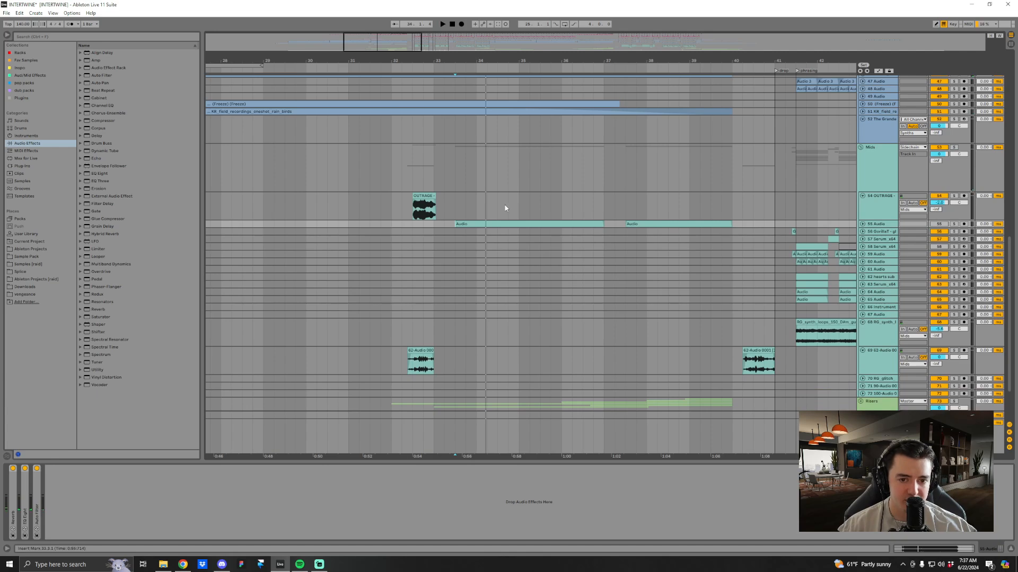
# Fold the Synths group and place the insert marker at the drop at bar 41.
pyautogui.scroll(-3, 594, 203)
pyautogui.scroll(2, 595, 206)
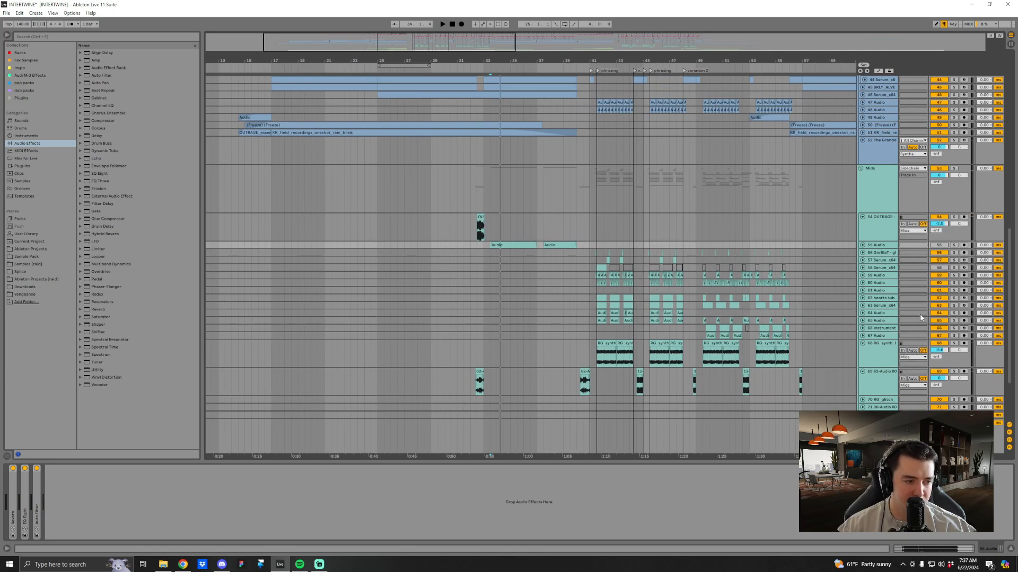
pyautogui.scroll(10, 897, 282)
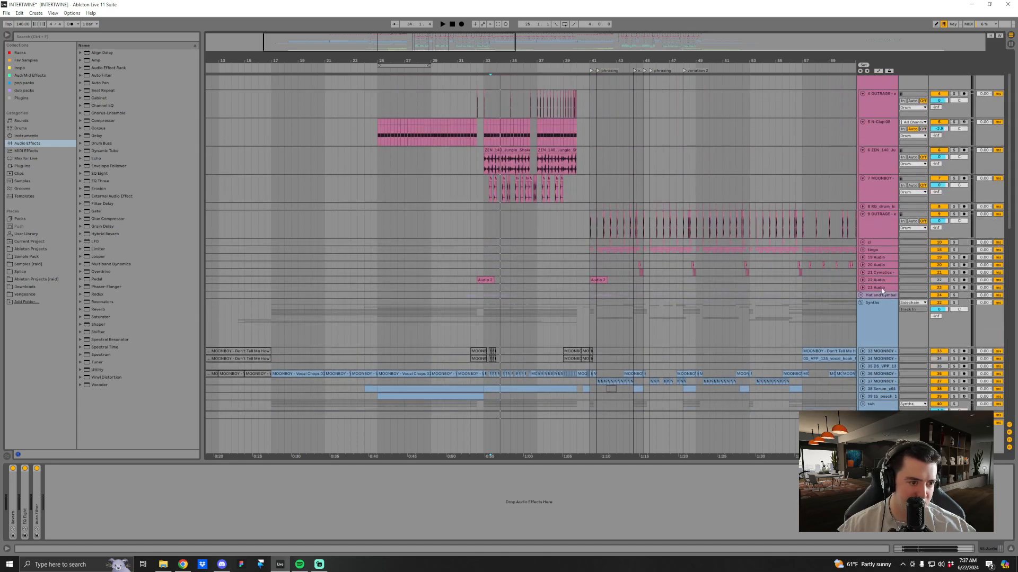
pyautogui.click(860, 302)
pyautogui.moveTo(639, 60); pyautogui.dragTo(639, 133)
pyautogui.click(450, 224)
# Play the start of the drop from bar 41 in the full mix.
pyautogui.scroll(4, 445, 82)
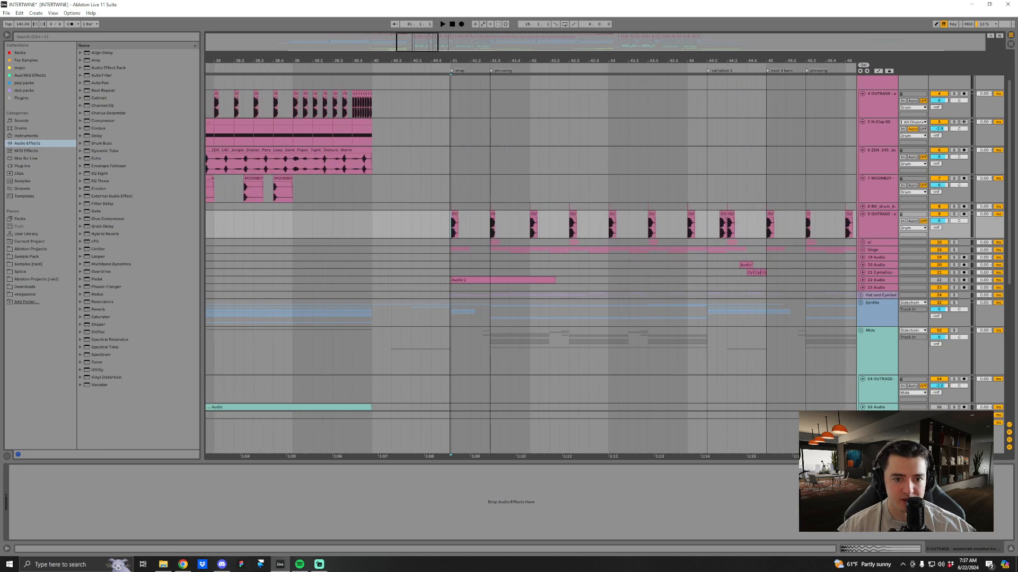
pyautogui.press('space')
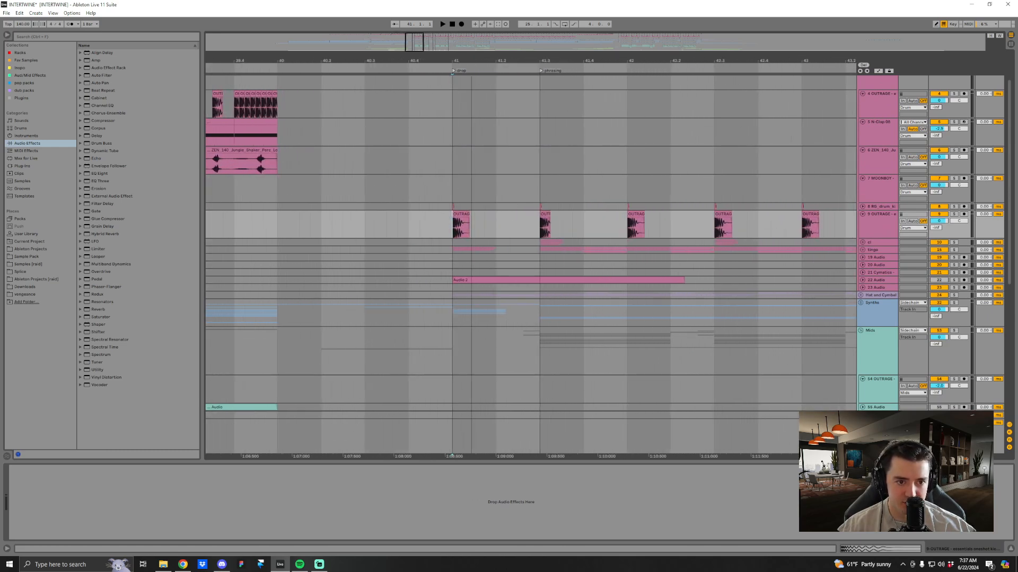
pyautogui.scroll(2, 604, 179)
pyautogui.press('space')
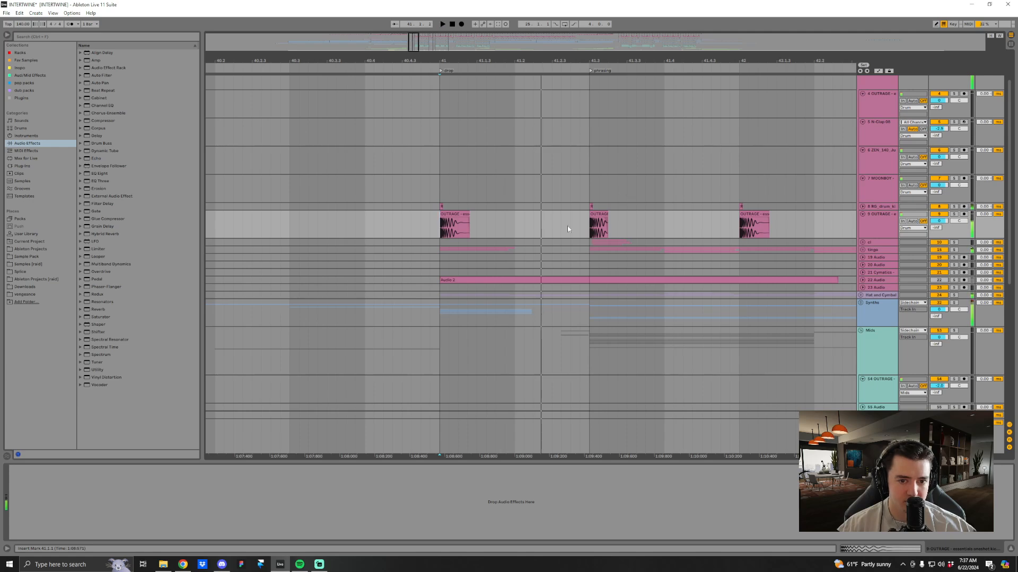
pyautogui.scroll(3, 1013, 247)
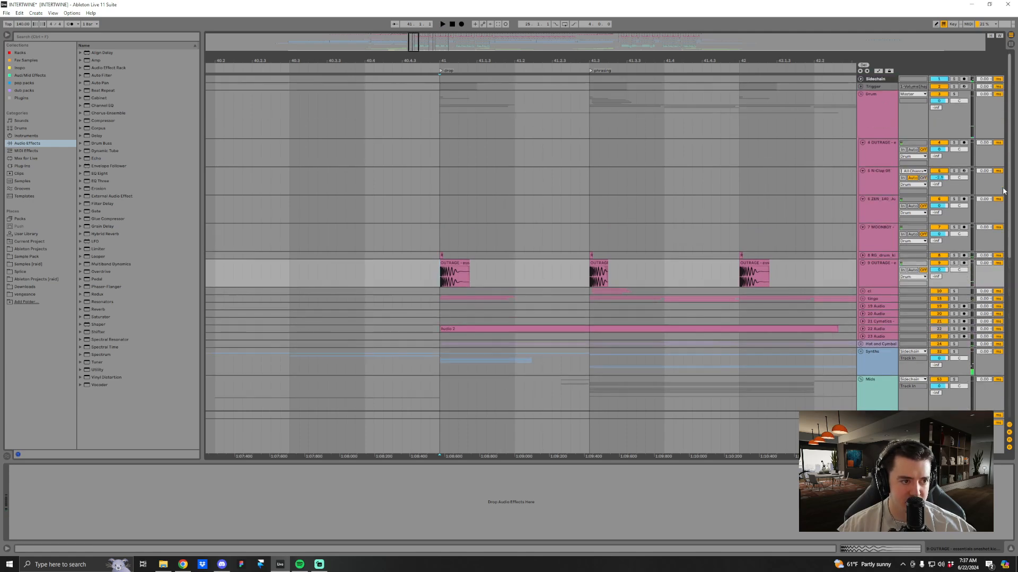
# Solo the Drum group, play it from bar 41 and expand the RG_drum_kick track.
pyautogui.click(954, 94)
pyautogui.press('space')
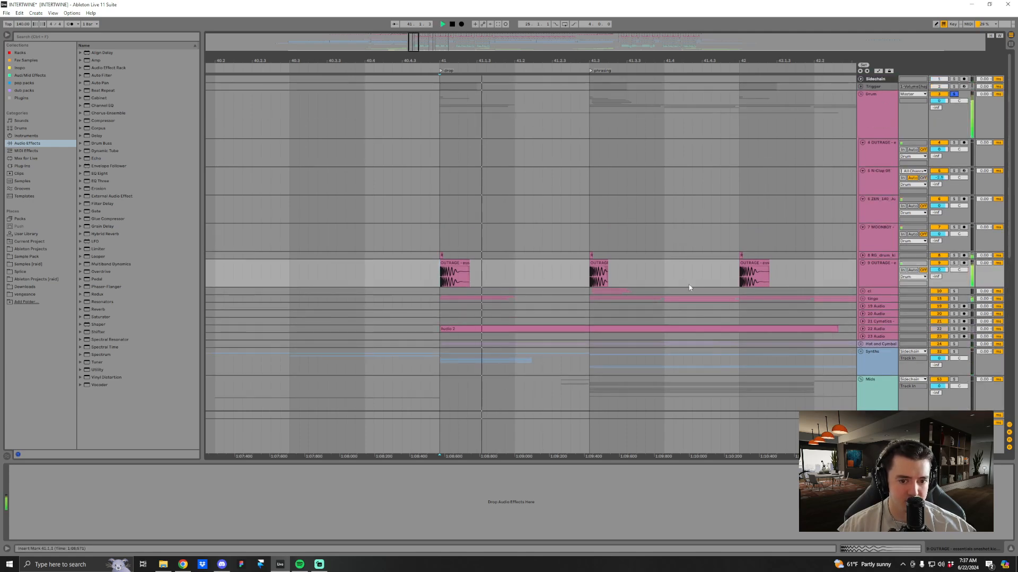
pyautogui.click(862, 256)
pyautogui.click(876, 261)
pyautogui.press('space')
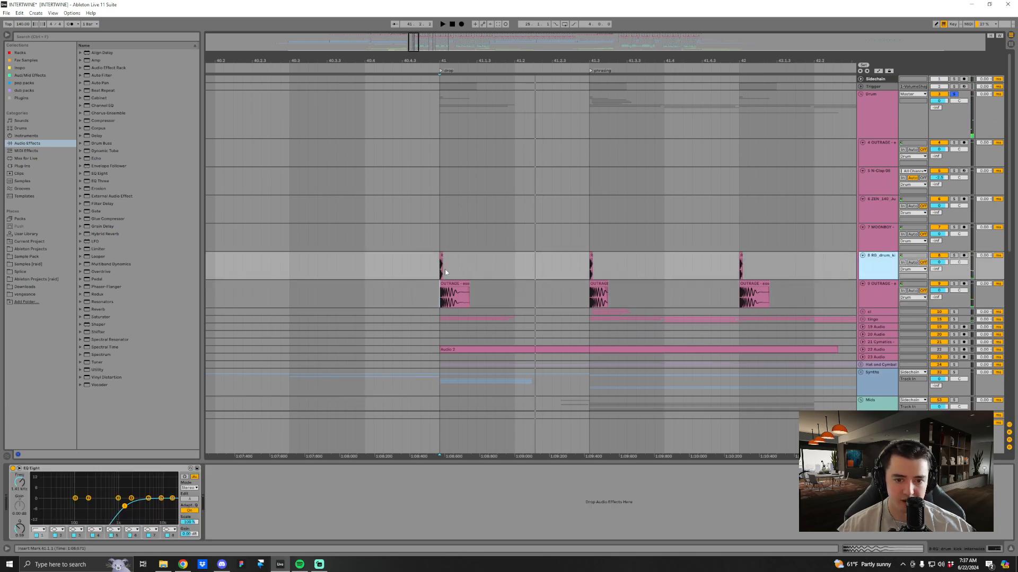
# Examine the layered kick waveforms at bar 41 up close and play the RG_drum_kick track repeatedly in solo.
pyautogui.moveTo(440, 56); pyautogui.dragTo(463, 179)
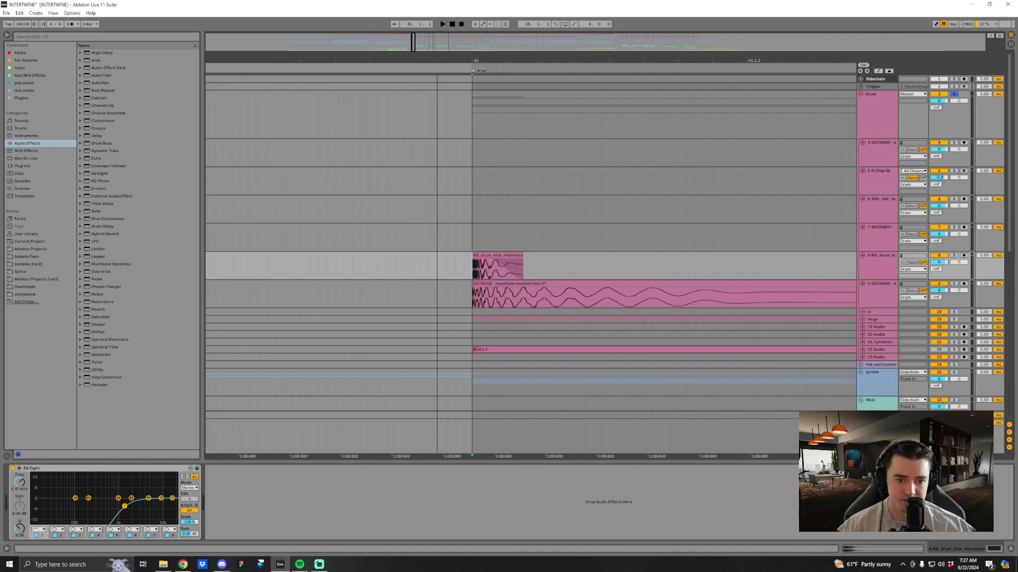
pyautogui.moveTo(488, 61); pyautogui.dragTo(479, 186)
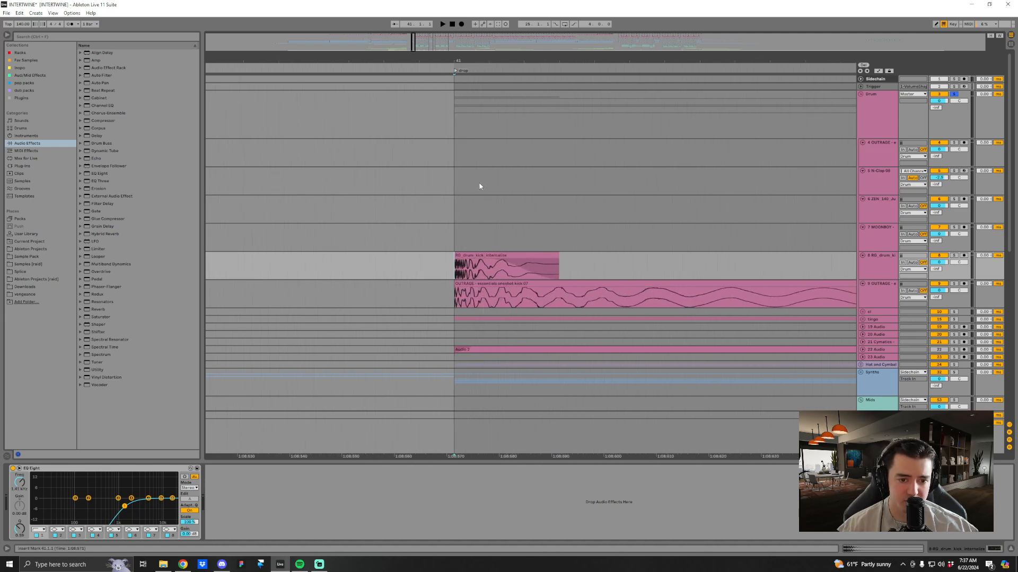
pyautogui.click(954, 256)
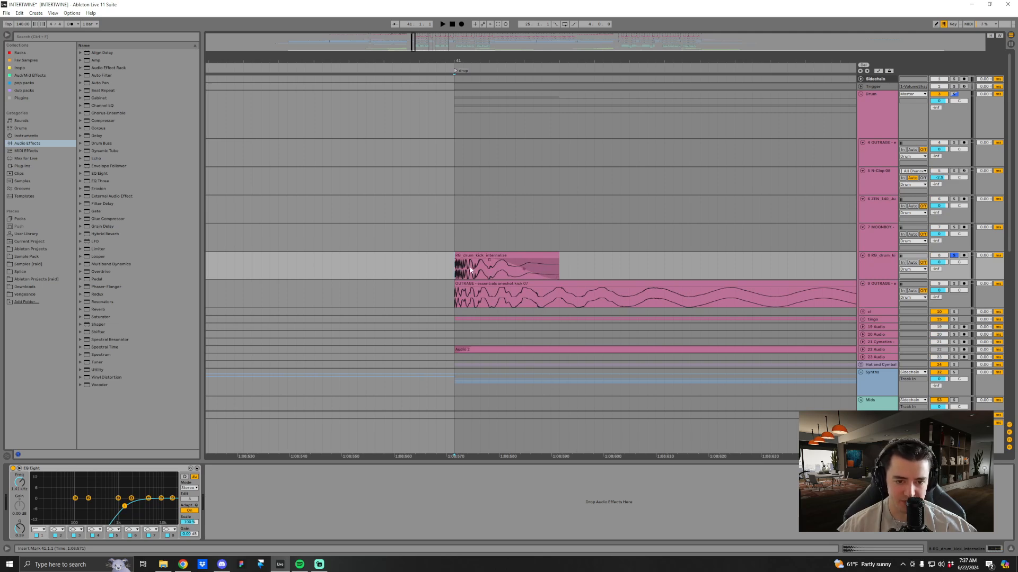
pyautogui.press('space')
pyautogui.press('space')
pyautogui.press('space')
pyautogui.press('space')
pyautogui.press('space')
pyautogui.press('space')
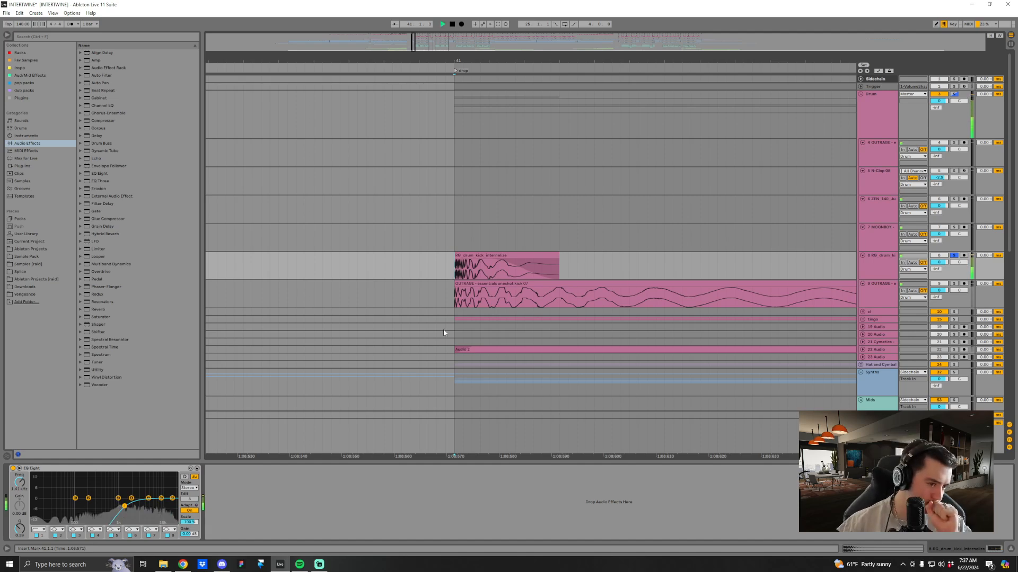
# Replay the soloed RG_drum_kick layer from bar 41 several times while comparing its waveform with the OUTRAGE kick beneath it.
pyautogui.press('space')
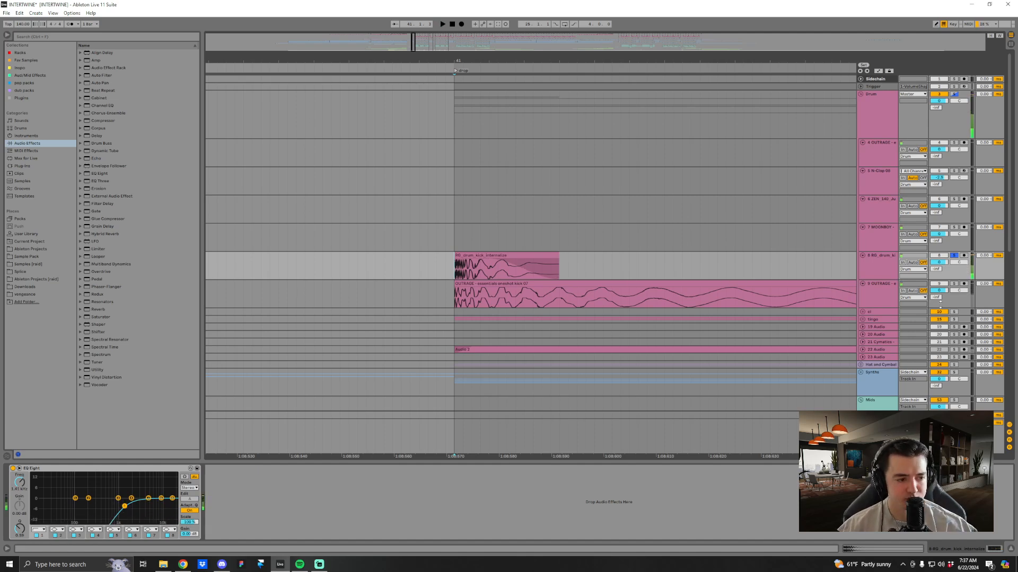
pyautogui.press('space')
pyautogui.press('space')
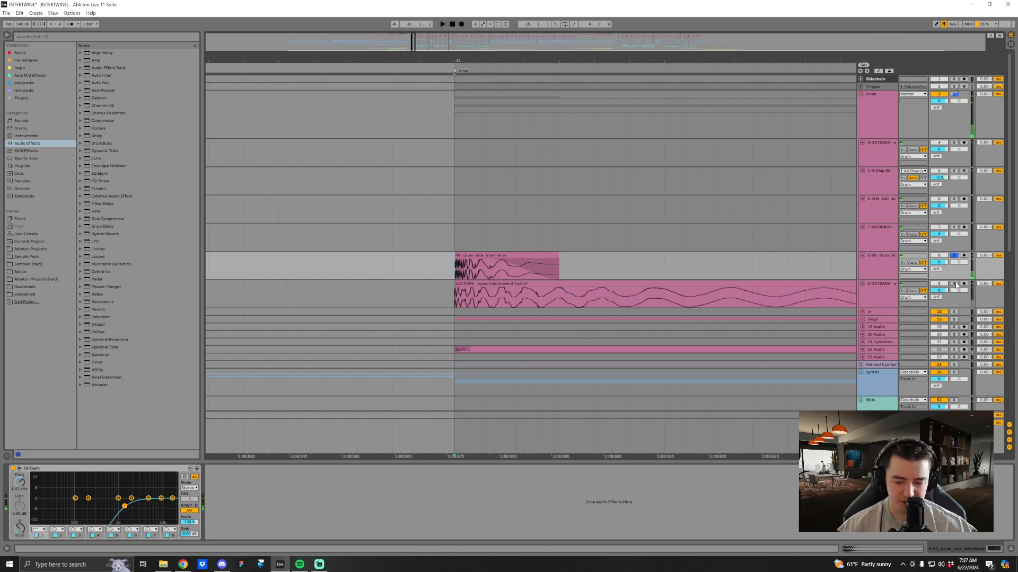
pyautogui.moveTo(462, 62)
pyautogui.mouseDown()
pyautogui.moveTo(462, 92)
pyautogui.moveTo(463, 61)
pyautogui.mouseUp()
pyautogui.press('space')
pyautogui.press('space')
pyautogui.press('space')
pyautogui.press('space')
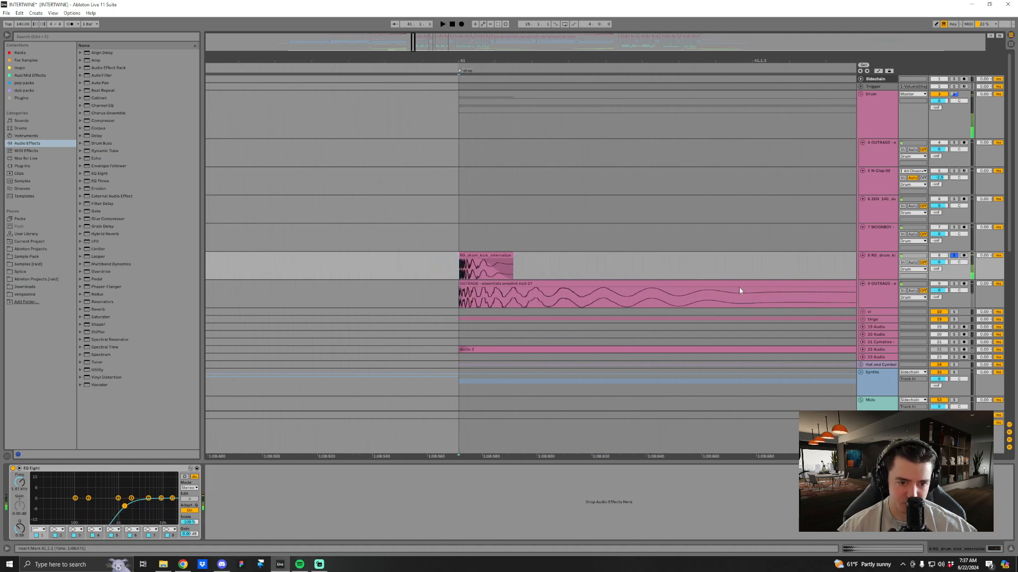
# Add the OUTRAGE kick track to the RG_drum_kick solo and play both kick layers together from bar 41.
pyautogui.press('space')
pyautogui.press('space')
pyautogui.moveTo(535, 62); pyautogui.dragTo(447, 24)
pyautogui.press('space')
pyautogui.press('space')
pyautogui.keyDown('ctrl'); pyautogui.click(953, 256); pyautogui.keyUp('ctrl')
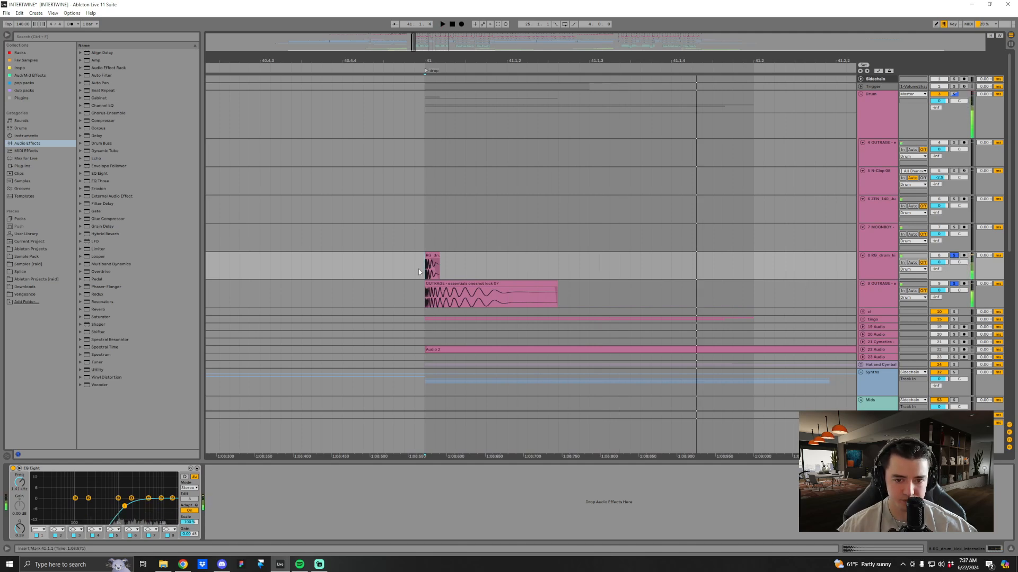
# Expand the track 15 group with the open hi-hat and tambourine layers, solo it and play it from bar 41.
pyautogui.click(862, 320)
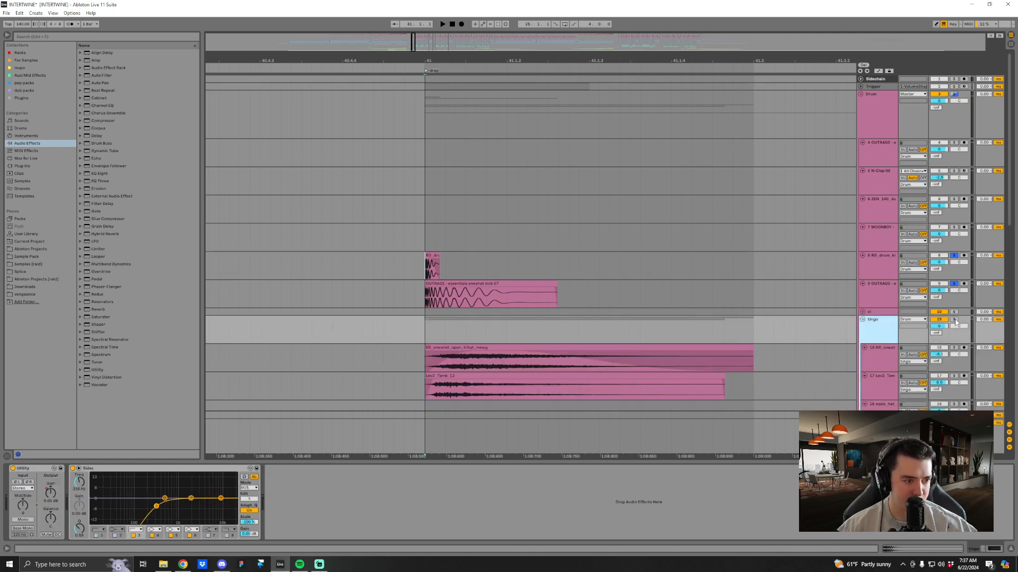
pyautogui.scroll(-3, 931, 265)
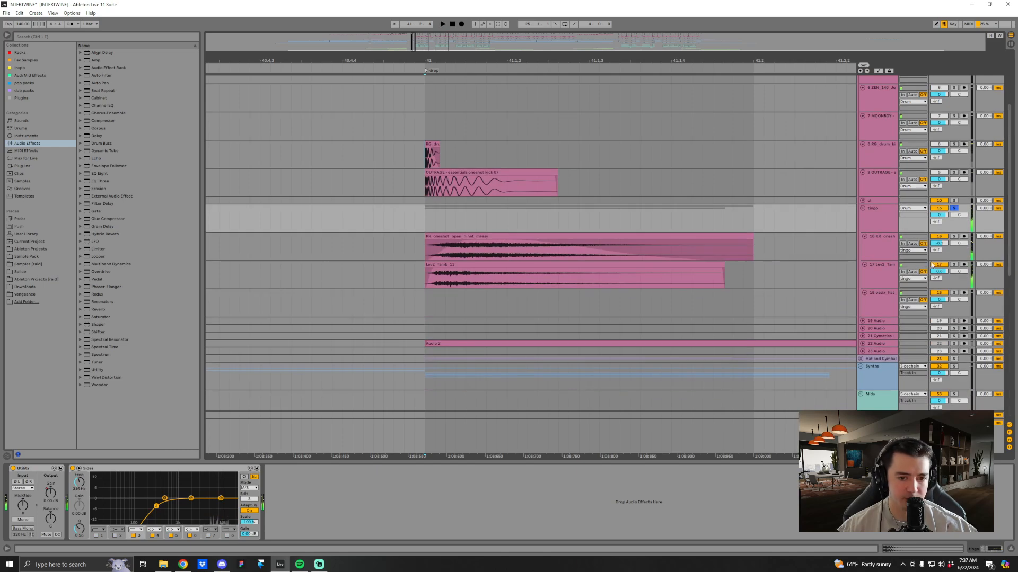
pyautogui.moveTo(552, 58); pyautogui.dragTo(529, 56)
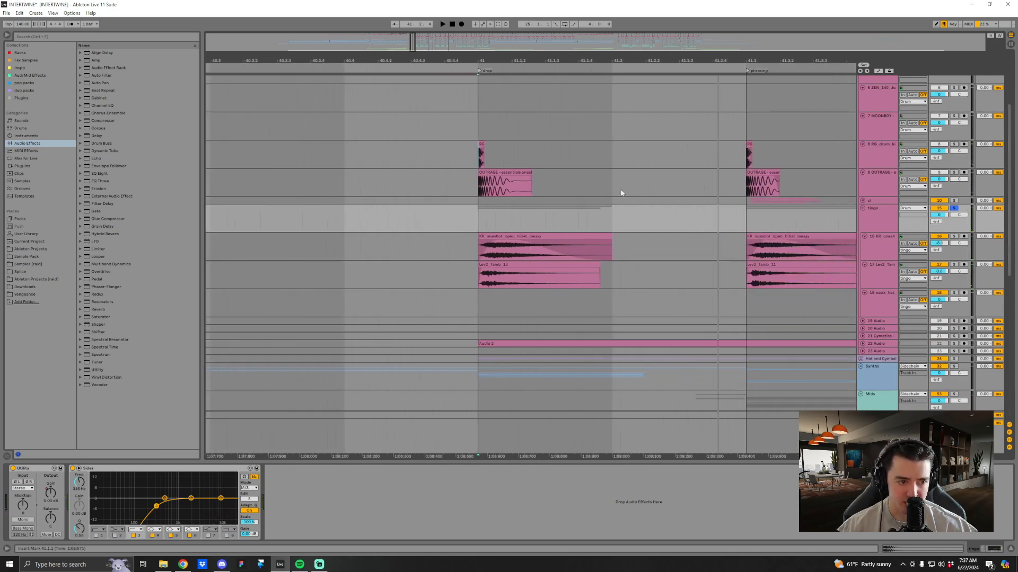
# Solo the KR_oneshot_open_hihat track inside the group and play it from bar 41.
pyautogui.click(953, 236)
pyautogui.press('space')
pyautogui.press('-')
pyautogui.press('space')
# Shrink the project window to reach the desktop, launch MiniMeters and decline its update.
pyautogui.click(989, 5)
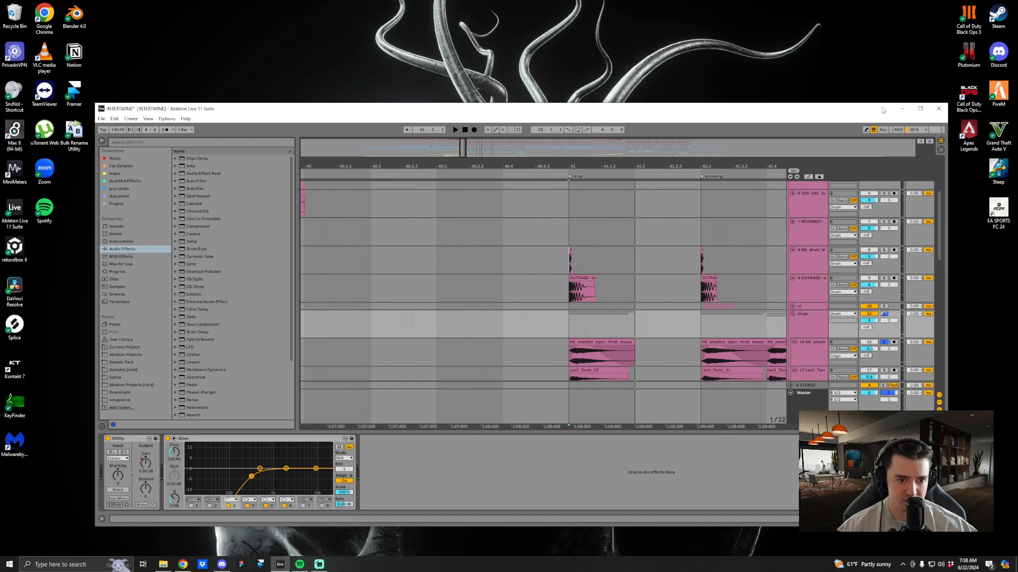
pyautogui.doubleClick(14, 169)
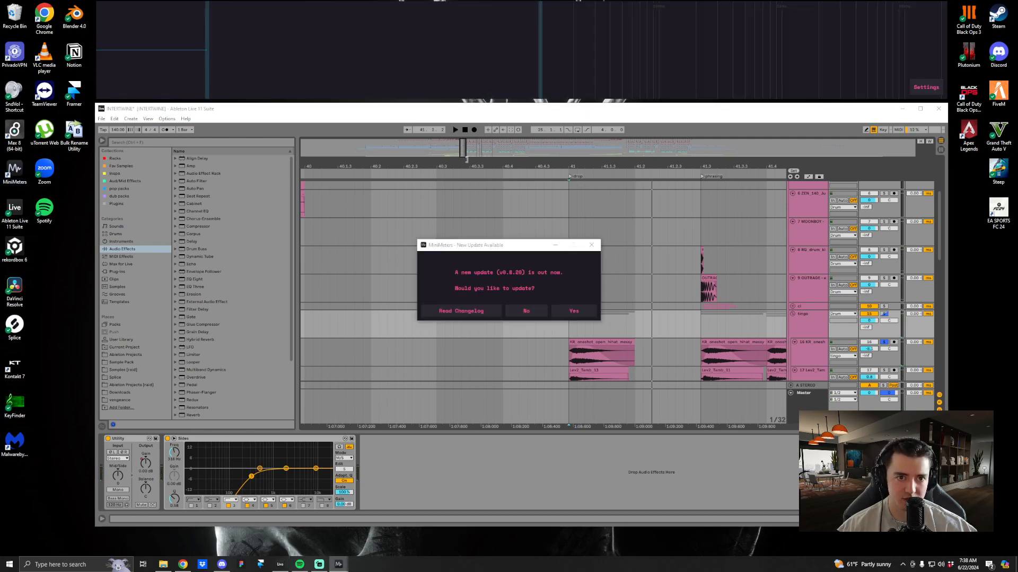
pyautogui.click(513, 315)
# Play the soloed open hi-hat from bar 41 and watch its waveform in MiniMeters.
pyautogui.click(567, 351)
pyautogui.press('space')
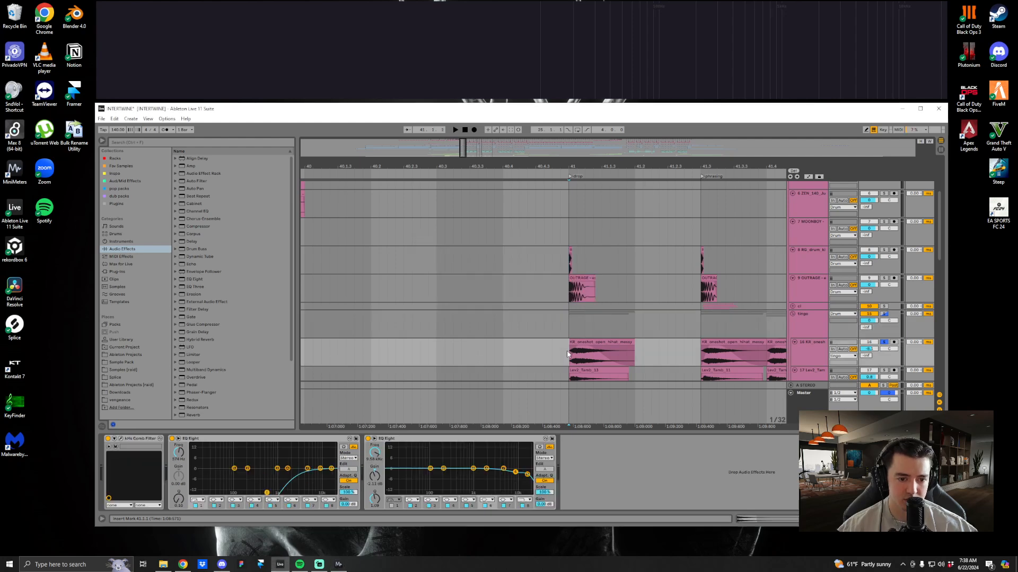
pyautogui.press('space')
pyautogui.scroll(-1, 590, 334)
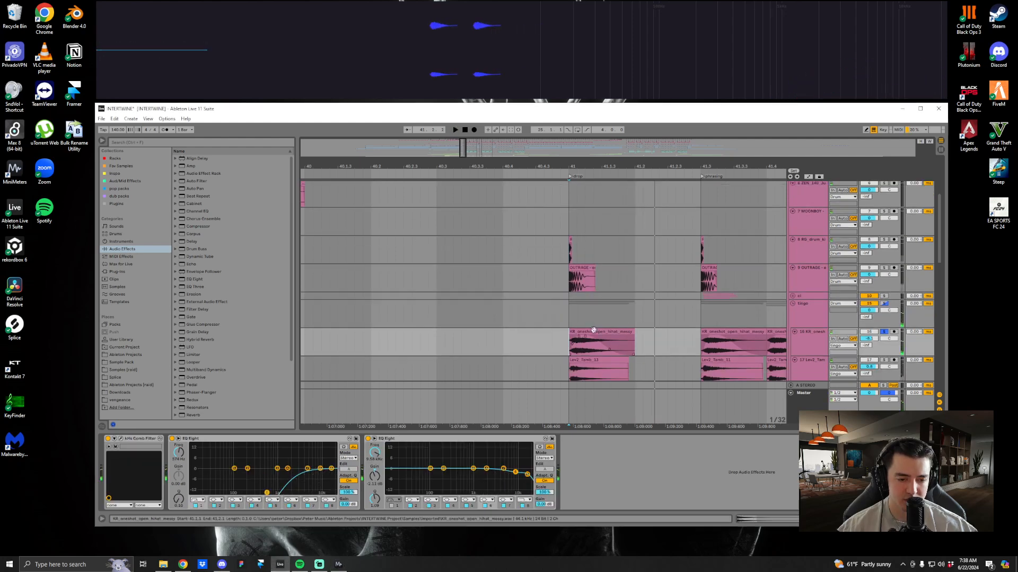
# Solo the Lev2_Tamb track and play it from bar 41, watching its waveform and spectrum in MiniMeters.
pyautogui.click(920, 108)
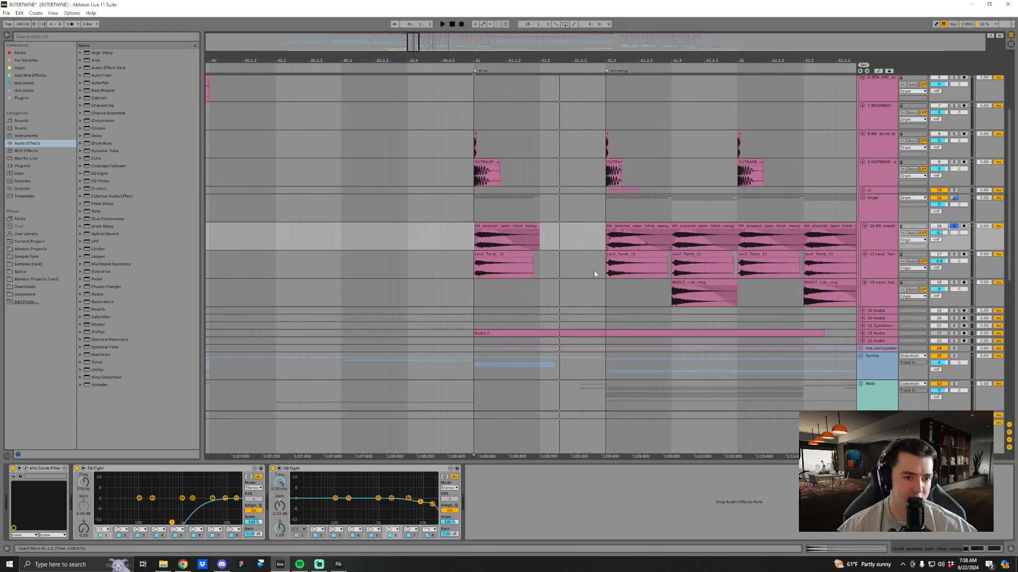
pyautogui.click(954, 255)
pyautogui.press('space')
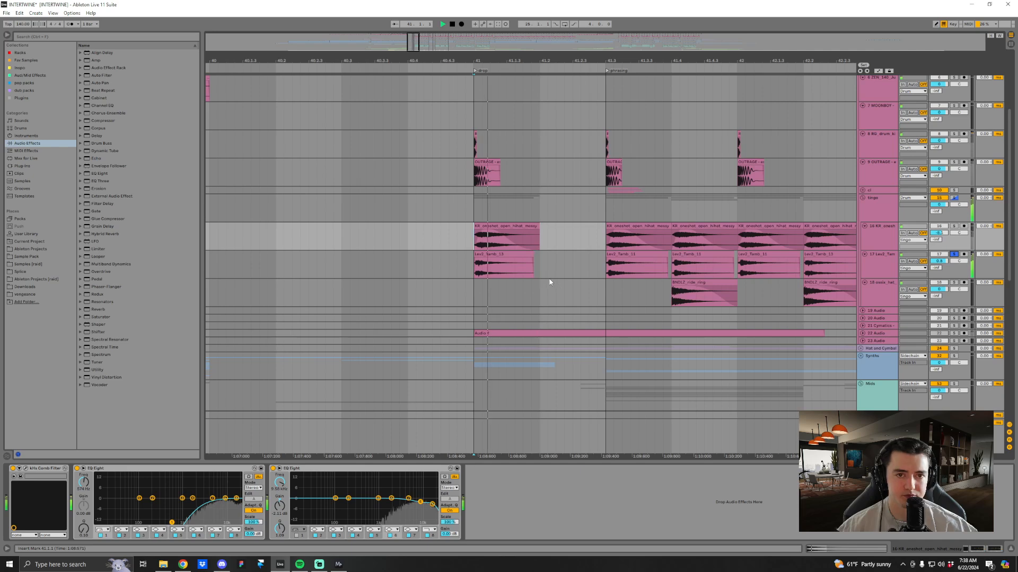
pyautogui.click(989, 4)
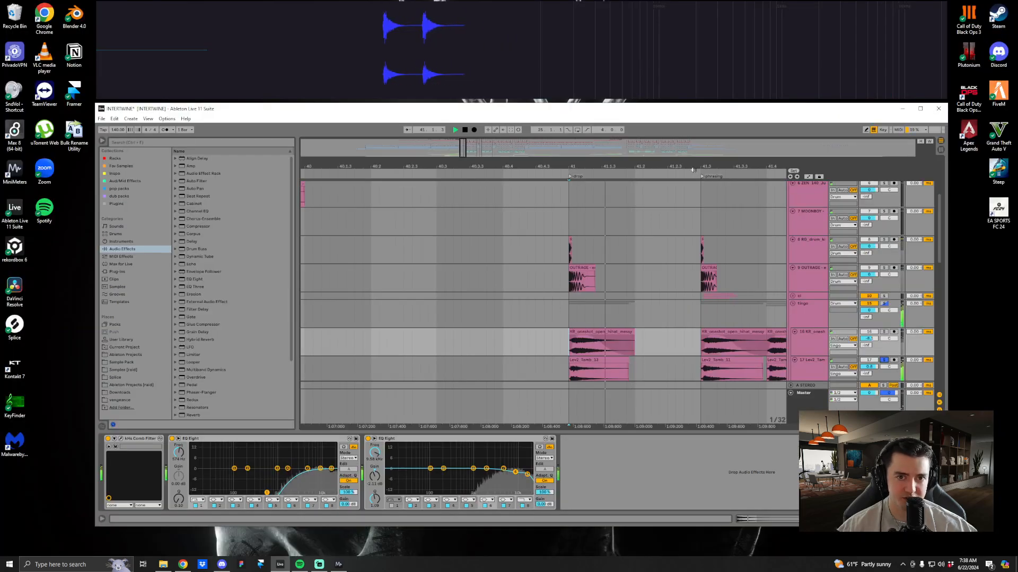
pyautogui.scroll(-2, 652, 296)
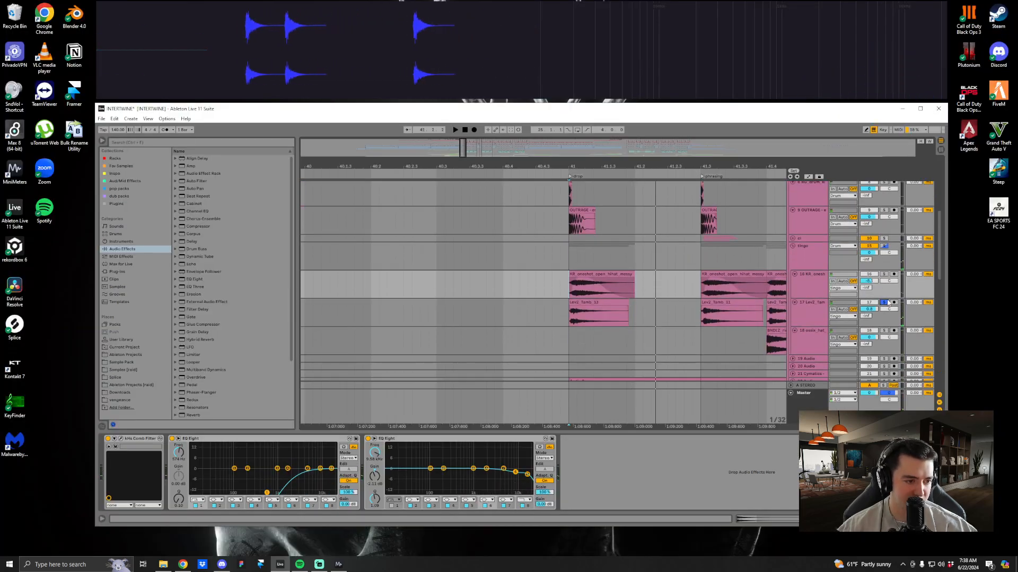
pyautogui.click(920, 108)
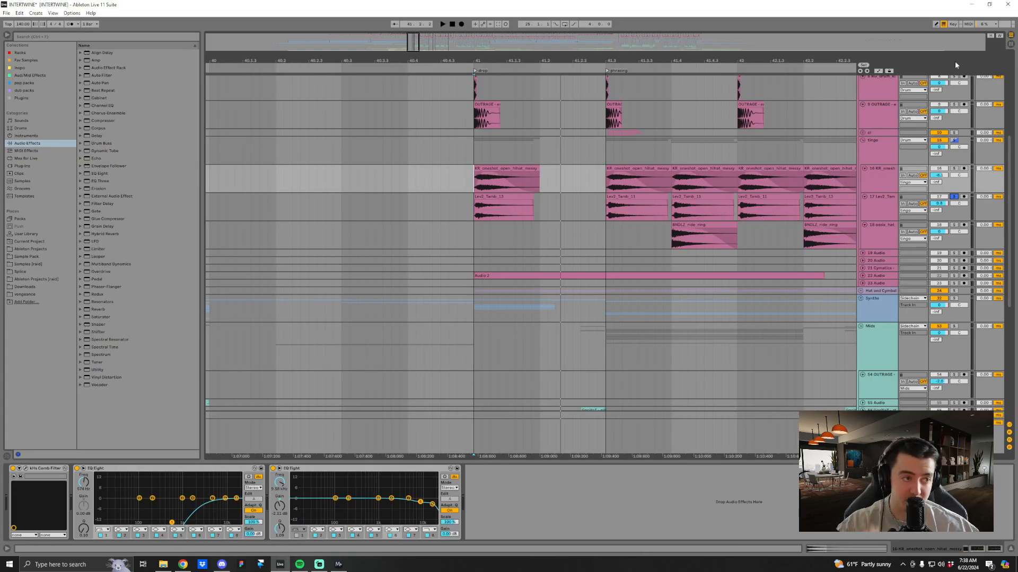
pyautogui.click(989, 5)
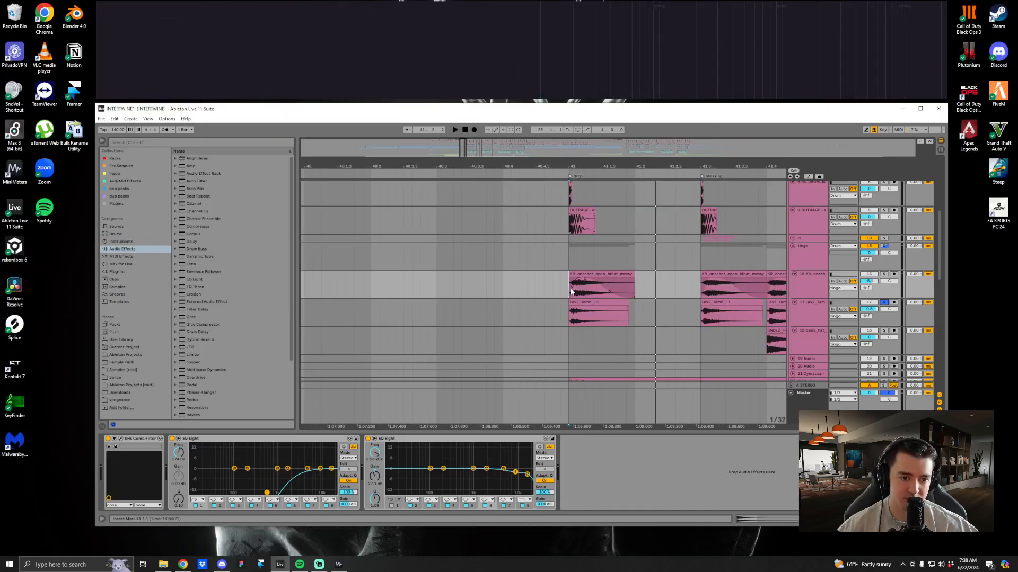
pyautogui.press('space')
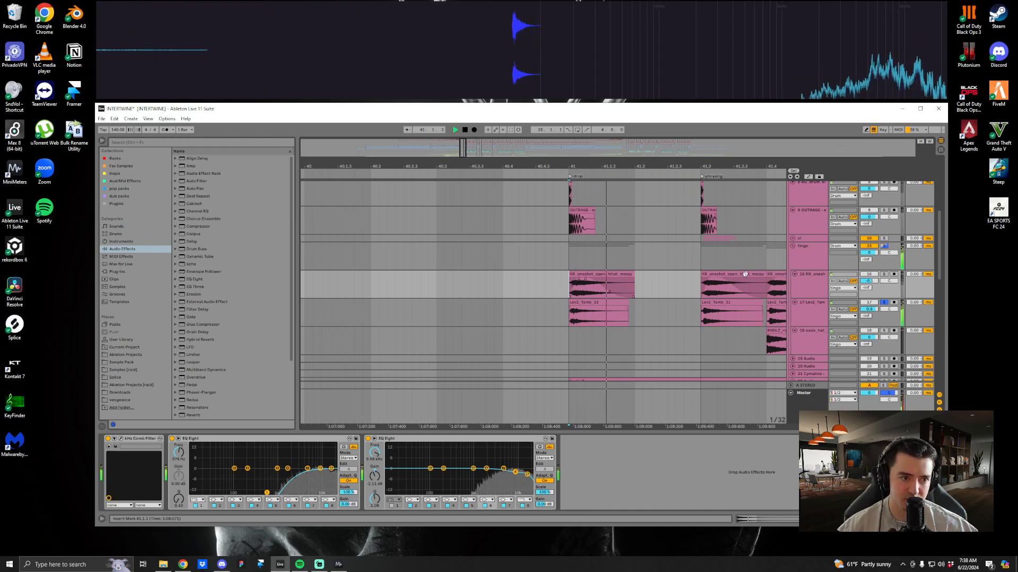
pyautogui.click(920, 109)
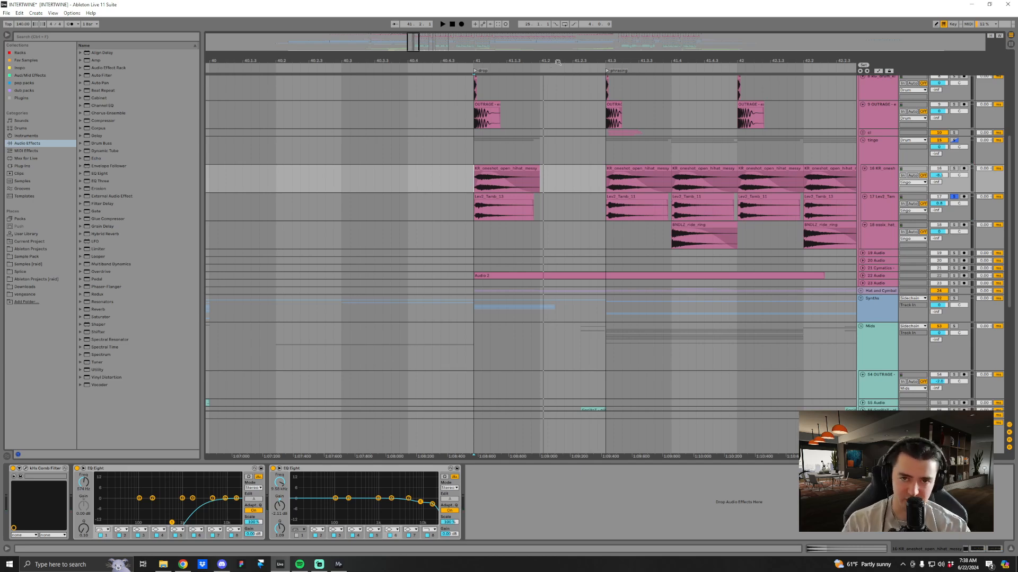
# Solo the whole track 15 hi-hat and tambourine group and play it from the phrasing marker at 41.3.
pyautogui.click(954, 197)
pyautogui.click(953, 140)
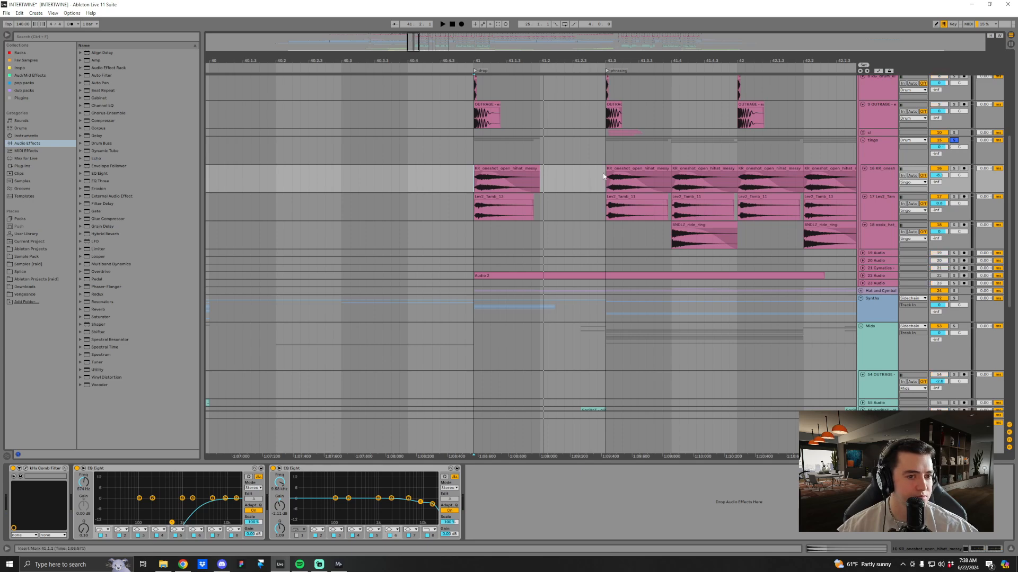
pyautogui.click(605, 183)
pyautogui.press('space')
pyautogui.moveTo(657, 60)
pyautogui.mouseDown()
pyautogui.moveTo(487, 45)
pyautogui.moveTo(490, 32)
pyautogui.mouseUp()
pyautogui.scroll(5, 595, 222)
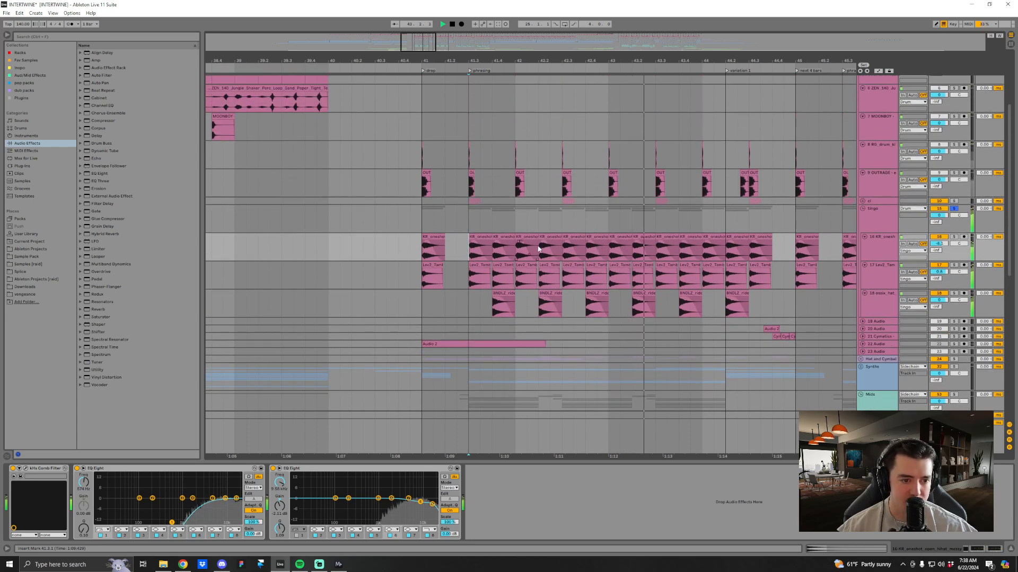
pyautogui.press('space')
# Expand the track 10 snare and clap group and place the insert marker at bar 42 on the RG_drum_kick track.
pyautogui.scroll(3, 637, 215)
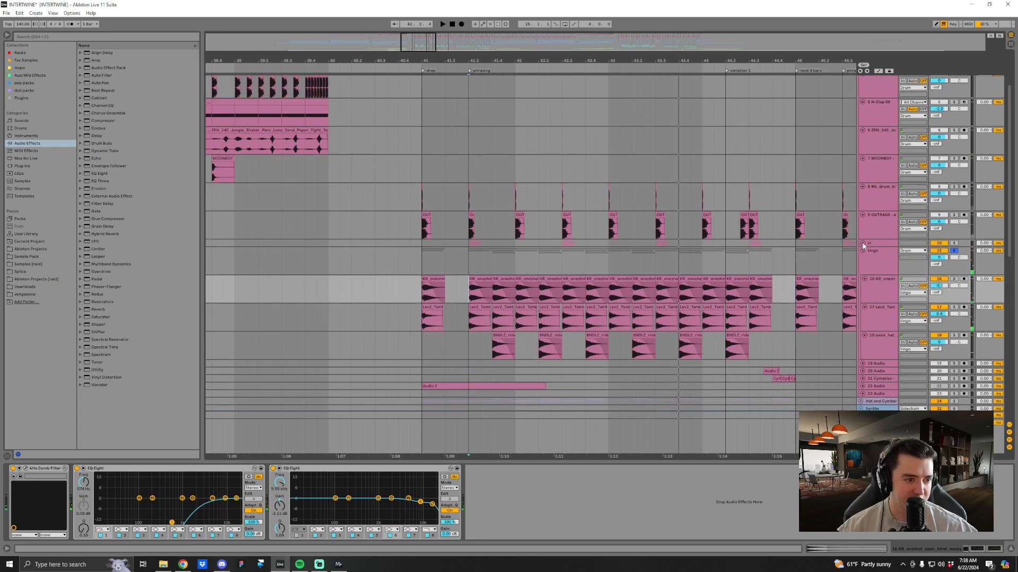
pyautogui.click(863, 244)
pyautogui.click(561, 254)
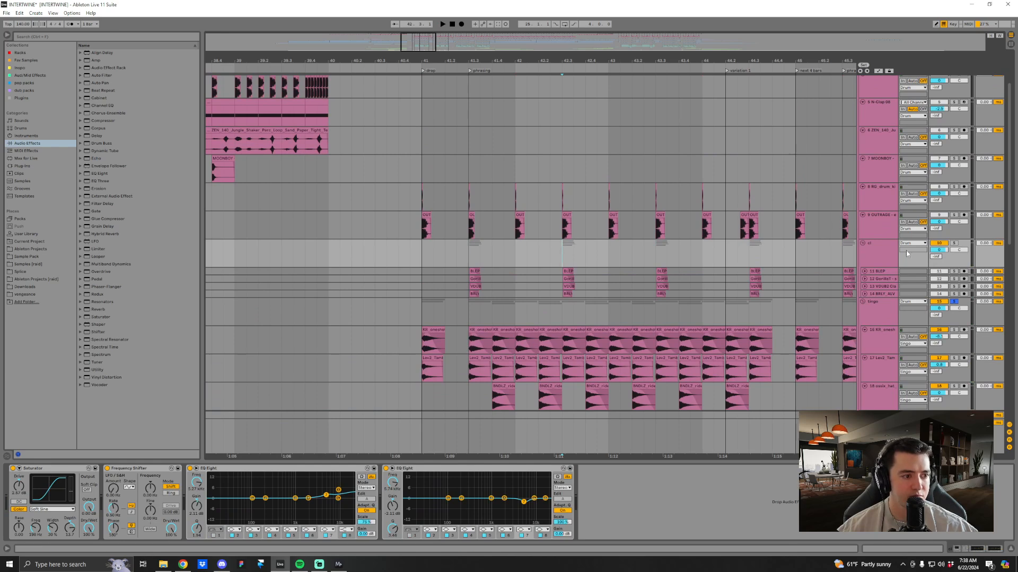
pyautogui.moveTo(477, 62); pyautogui.dragTo(488, 79)
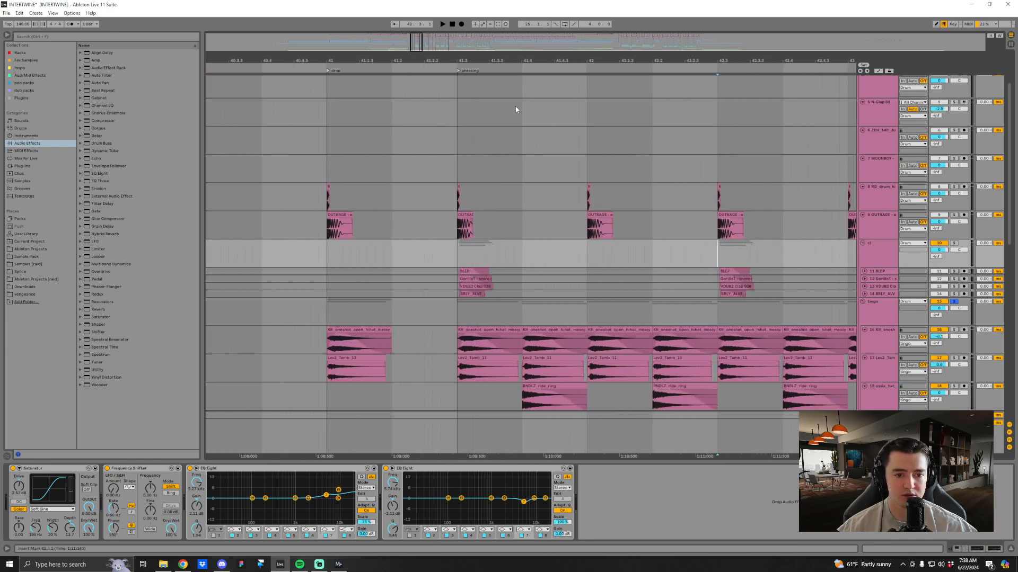
pyautogui.click(589, 214)
pyautogui.click(585, 209)
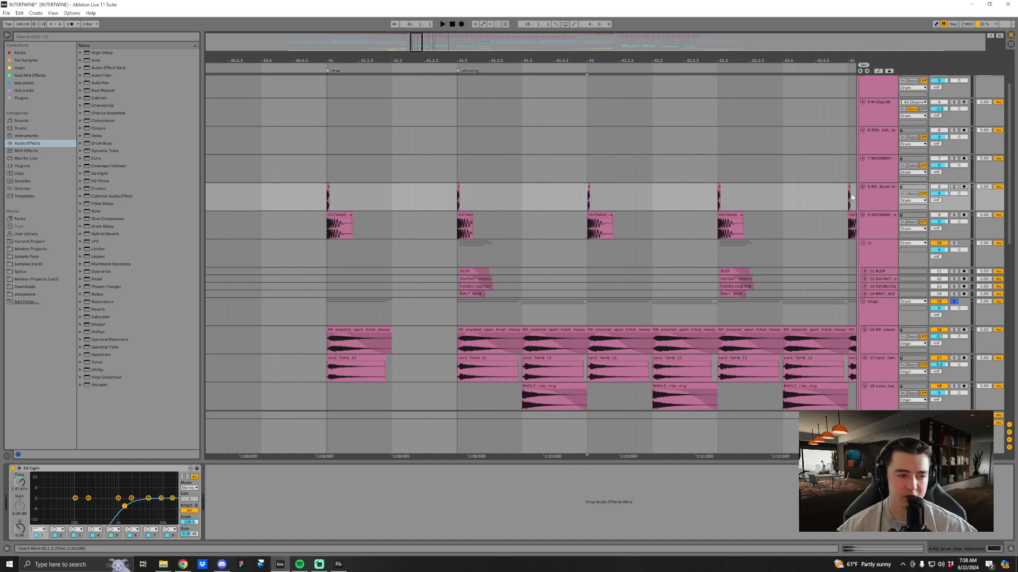
# Solo the OUTRAGE kick track and play its hit at bar 42 repeatedly.
pyautogui.click(957, 221)
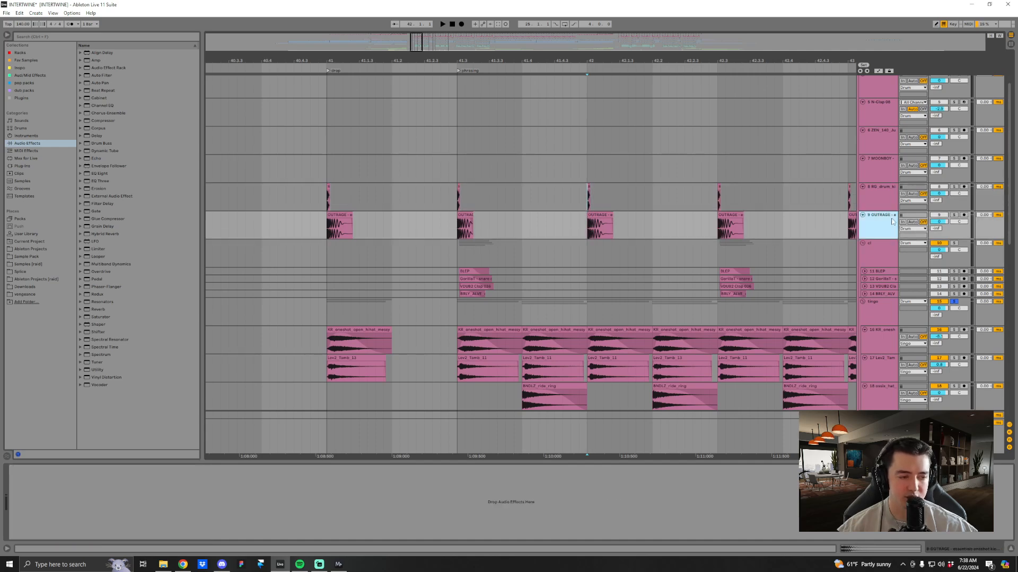
pyautogui.click(954, 215)
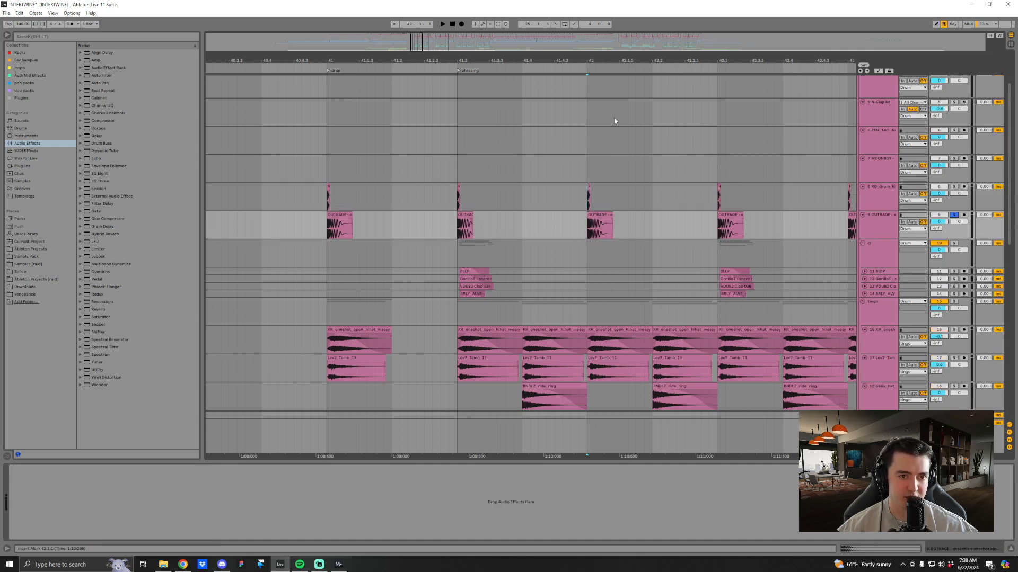
pyautogui.moveTo(591, 58); pyautogui.dragTo(590, 164)
pyautogui.moveTo(587, 89); pyautogui.dragTo(548, 80)
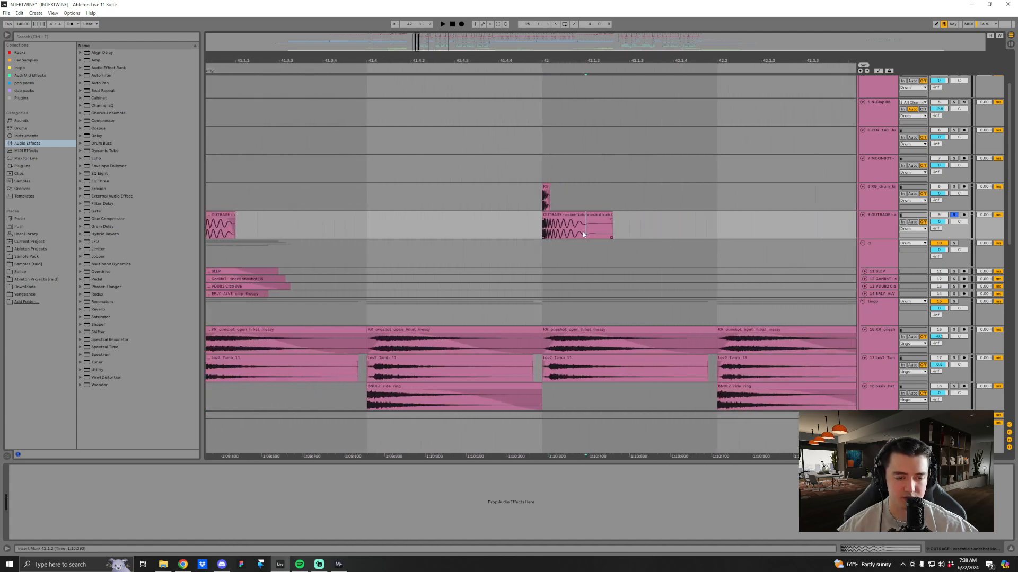
pyautogui.click(542, 225)
pyautogui.press('space')
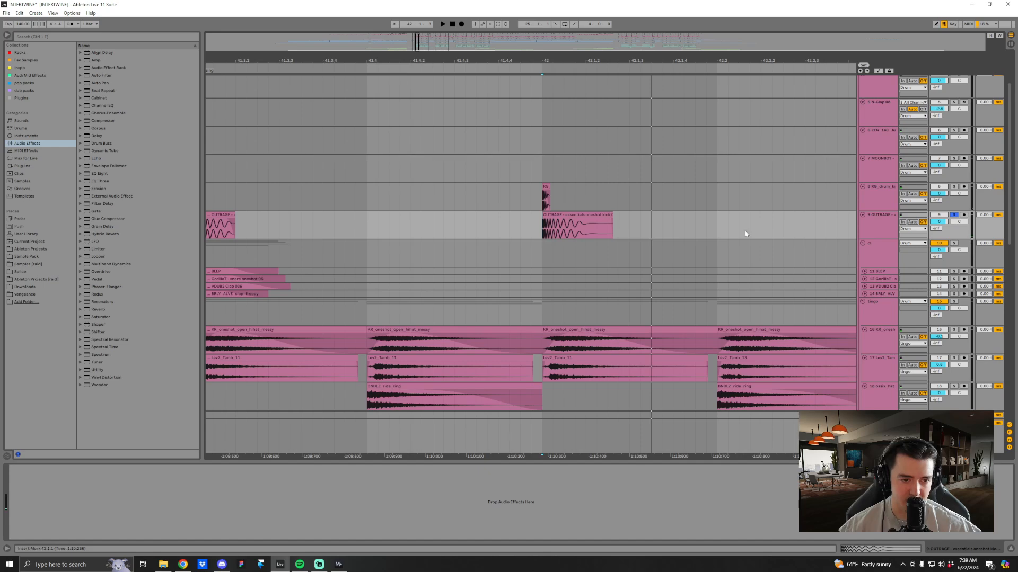
pyautogui.click(866, 227)
pyautogui.hotkey('shift', 'Tab')
pyautogui.hotkey('shift', 'Tab')
pyautogui.press('space')
pyautogui.press('space')
# Solo the RG_drum_kick track alone and play its short hit at bar 42.
pyautogui.click(884, 196)
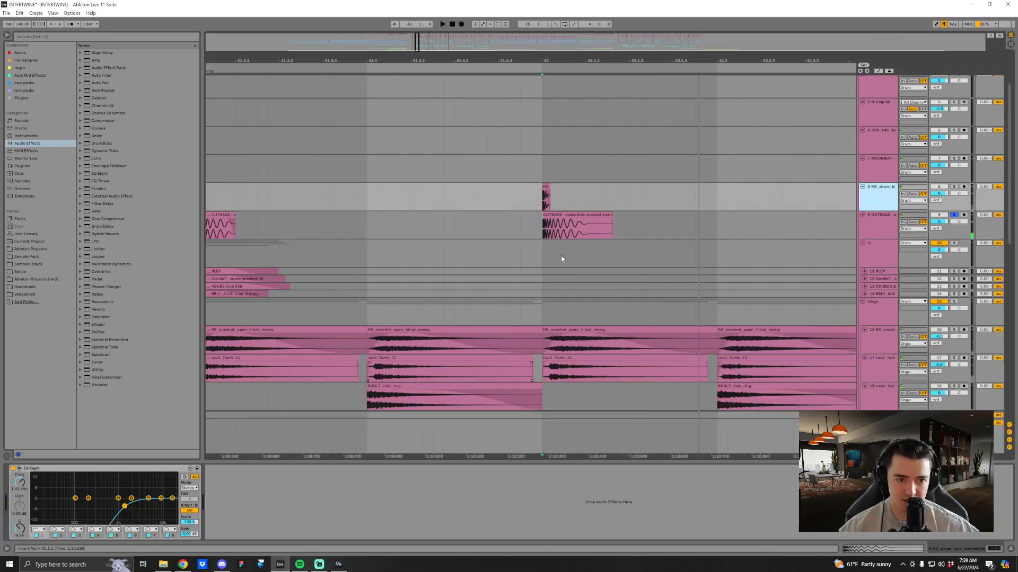
pyautogui.click(539, 202)
pyautogui.click(954, 187)
pyautogui.press('space')
pyautogui.press('space')
# Check the Drum group's device chain and examine the two kick waveforms at bar 42 up close.
pyautogui.scroll(3, 896, 185)
pyautogui.click(872, 125)
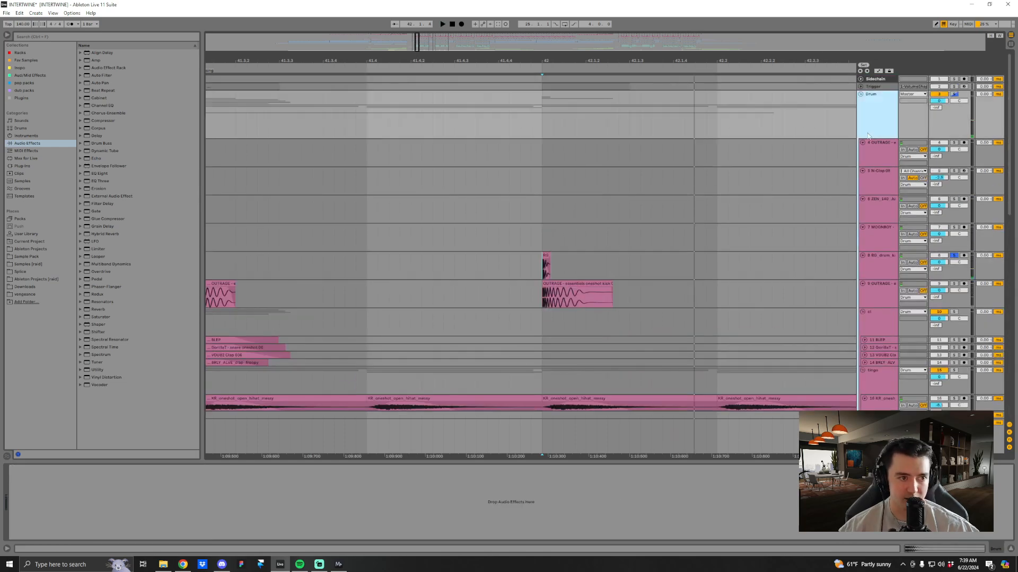
pyautogui.click(541, 300)
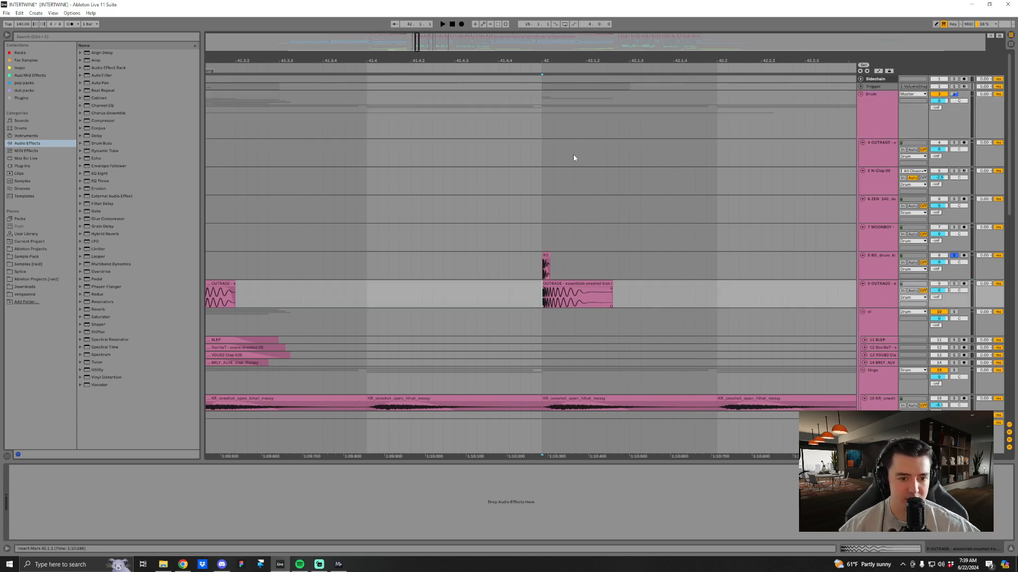
pyautogui.moveTo(551, 60); pyautogui.dragTo(551, 106)
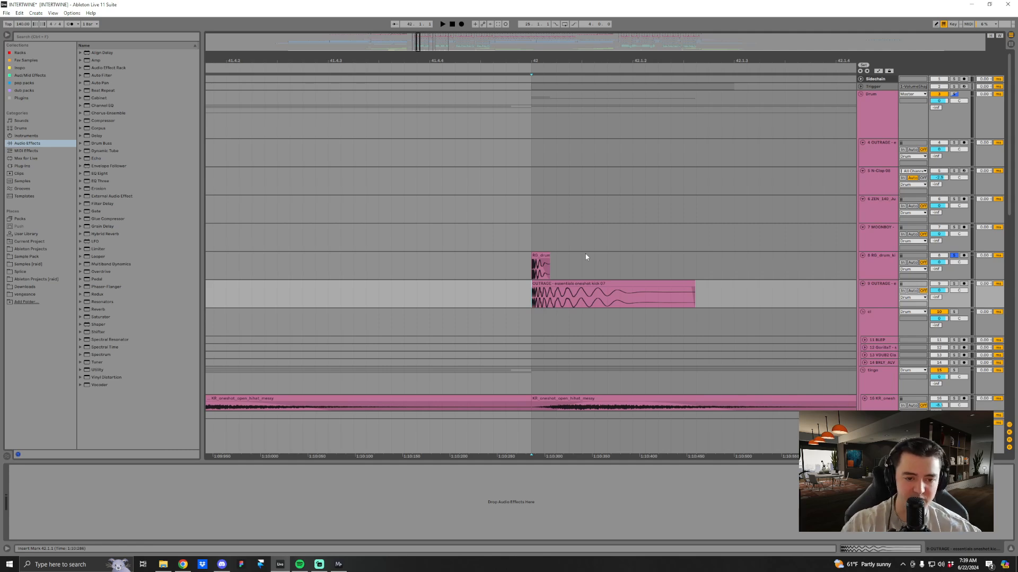
# Solo the track 10 snare and clap group and play it from bar 42.
pyautogui.scroll(-2, 591, 159)
pyautogui.scroll(-1, 906, 282)
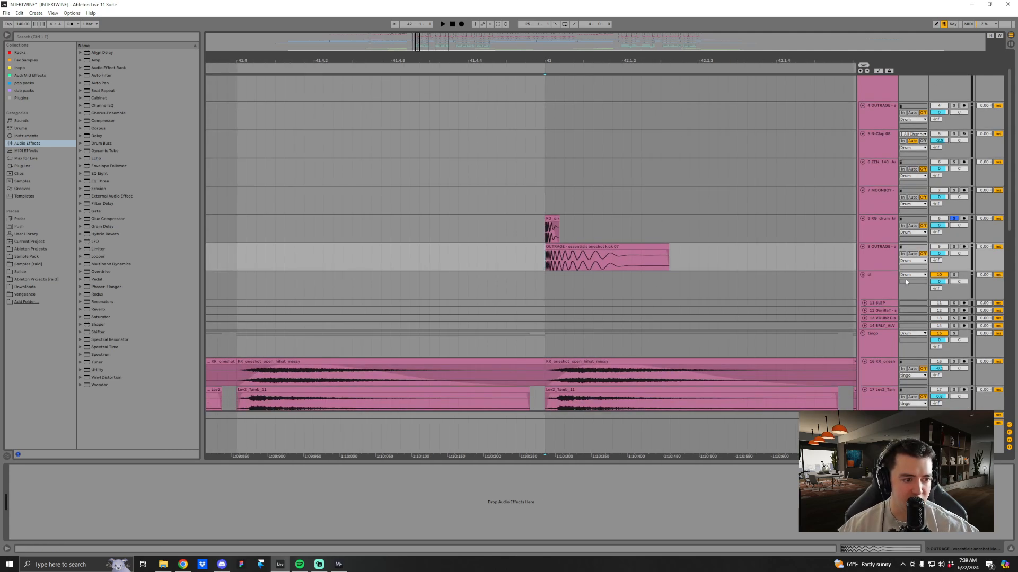
pyautogui.scroll(-1, 952, 284)
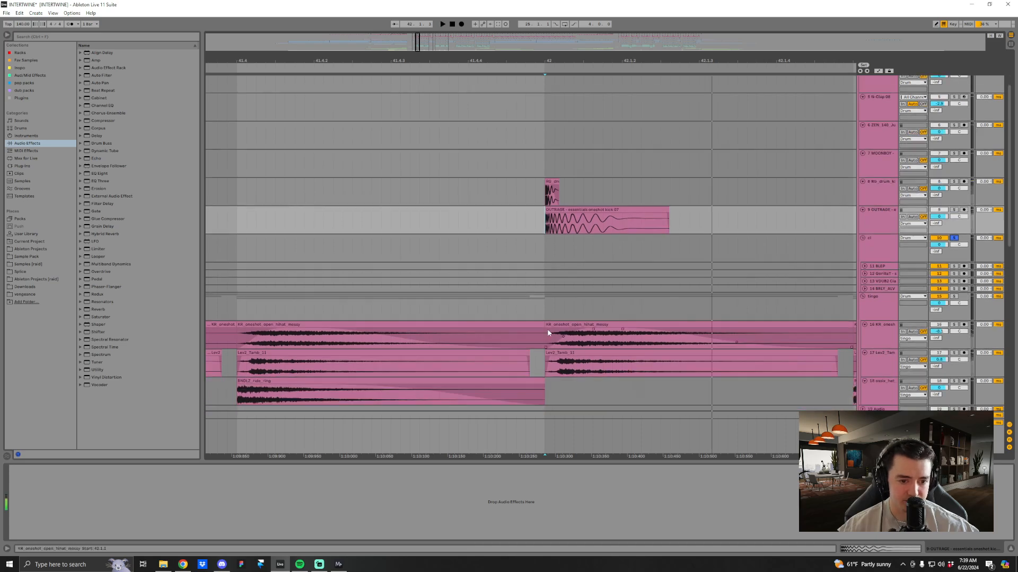
# Solo the track 15 cymbals group and inspect its device chain and that of its first hi-hat track.
pyautogui.click(923, 283)
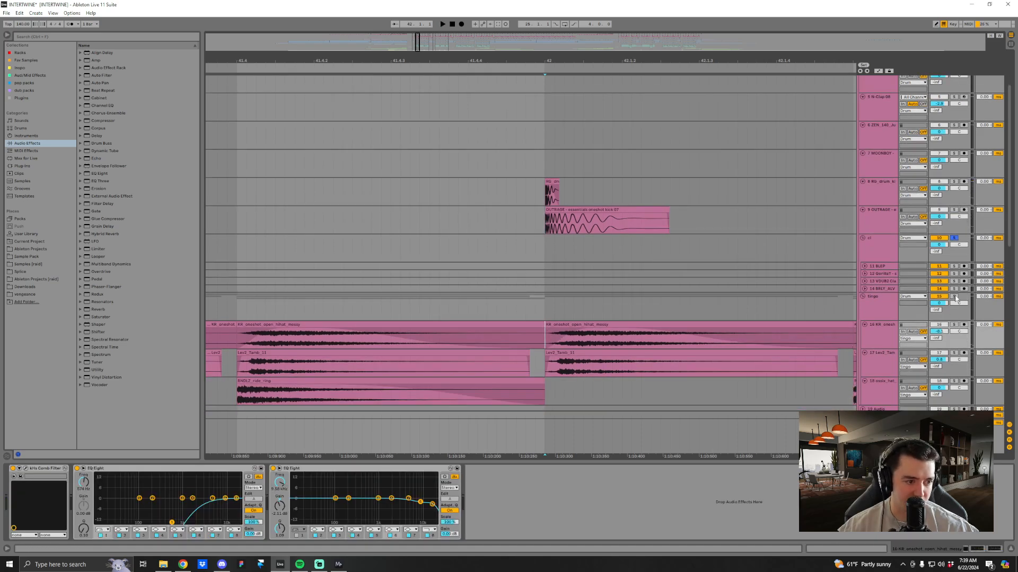
pyautogui.click(889, 308)
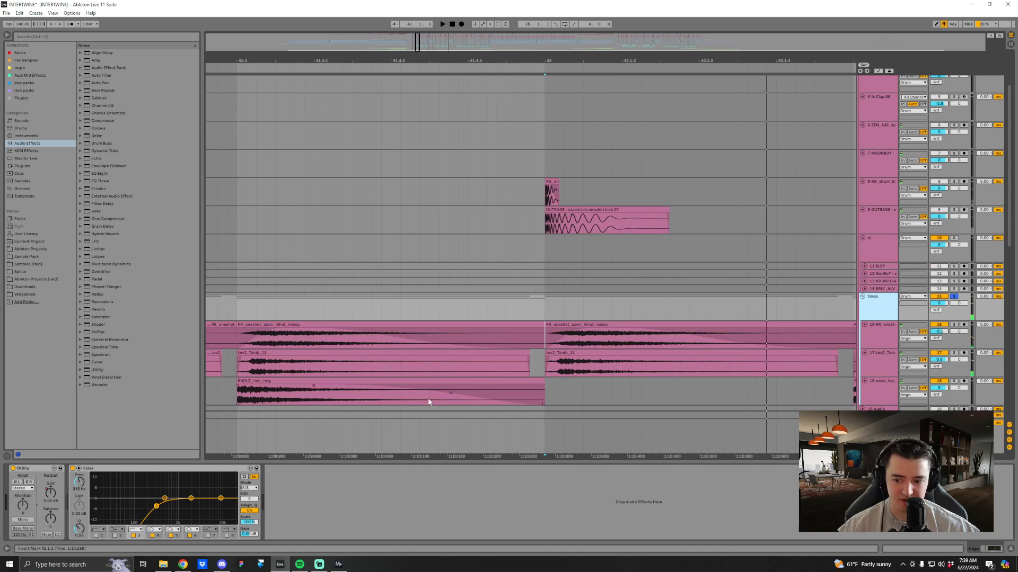
pyautogui.click(860, 347)
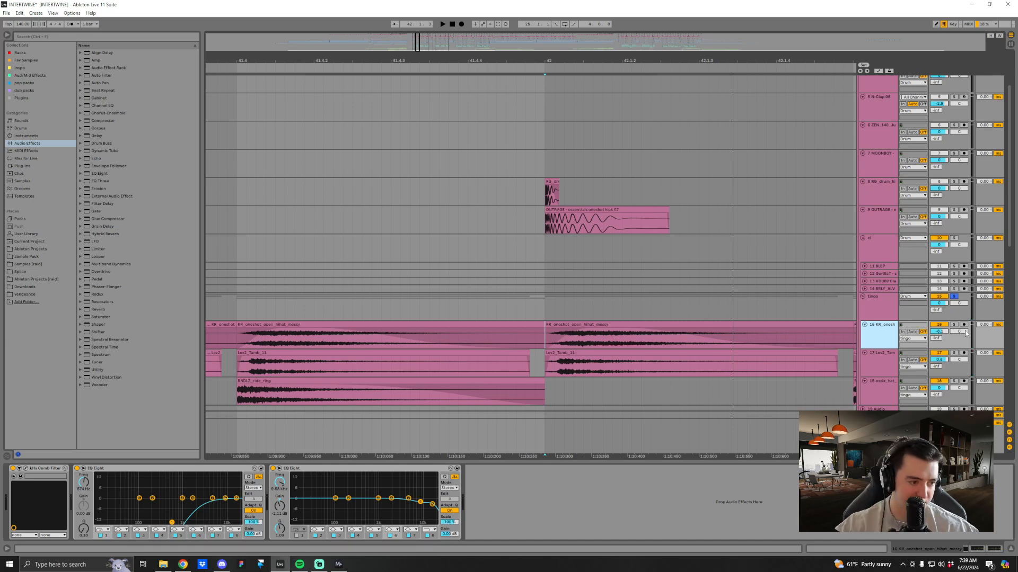
# Solo the track 16 open hi-hat and play it at bar 42 while checking its kHs Comb Filter.
pyautogui.click(954, 325)
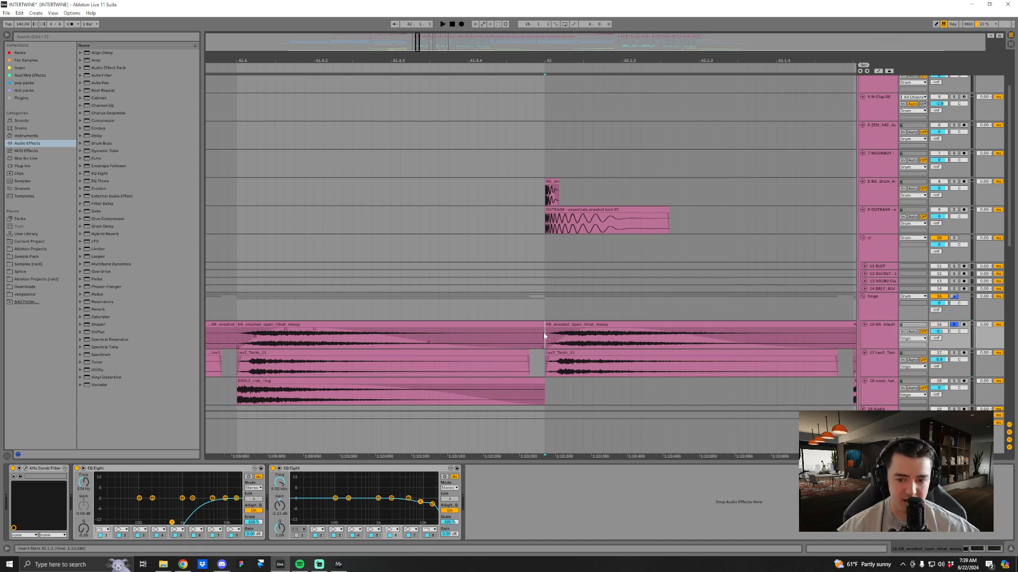
pyautogui.click(25, 469)
pyautogui.press('space')
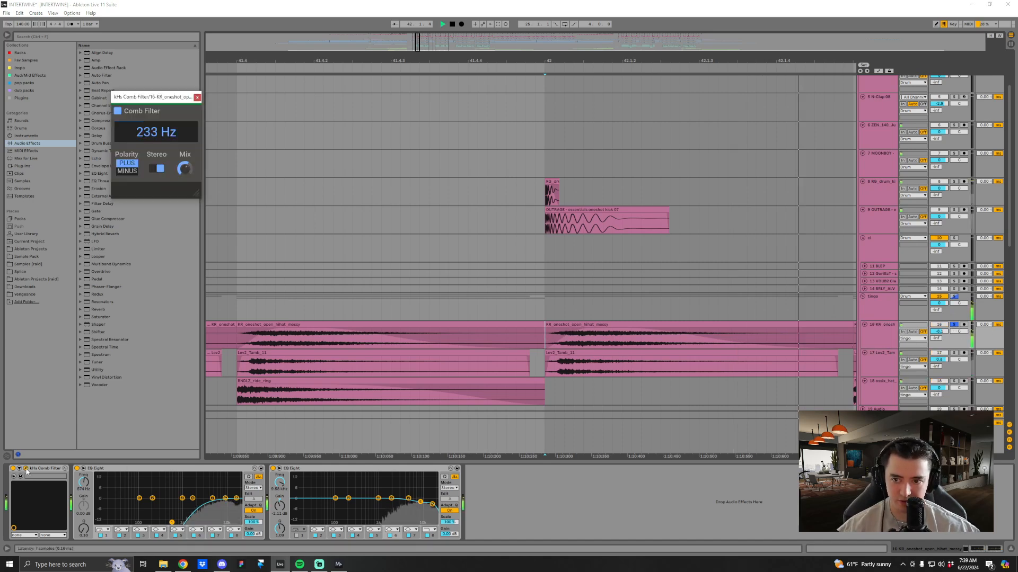
pyautogui.press('space')
pyautogui.click(13, 468)
pyautogui.press('space')
pyautogui.press('space')
pyautogui.click(25, 469)
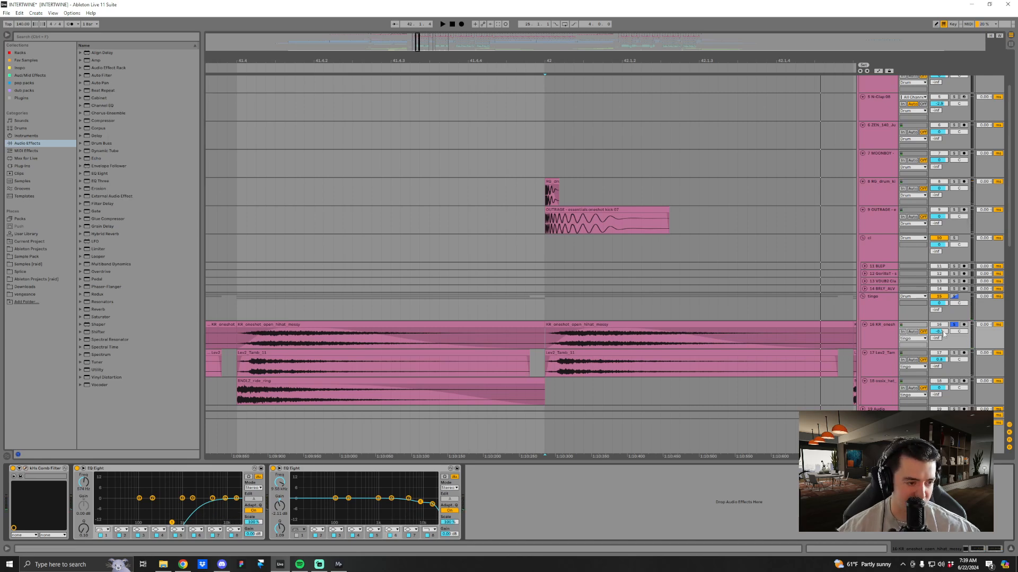
# Solo the track 17 tambourine alone and play its hit from bar 42.
pyautogui.click(955, 354)
pyautogui.click(544, 370)
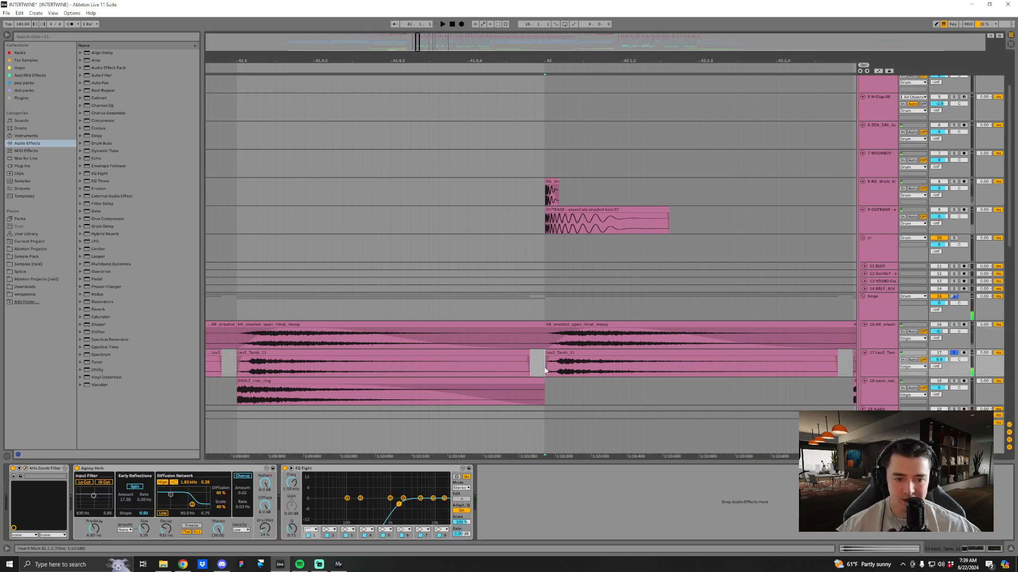
pyautogui.press('space')
pyautogui.press('space')
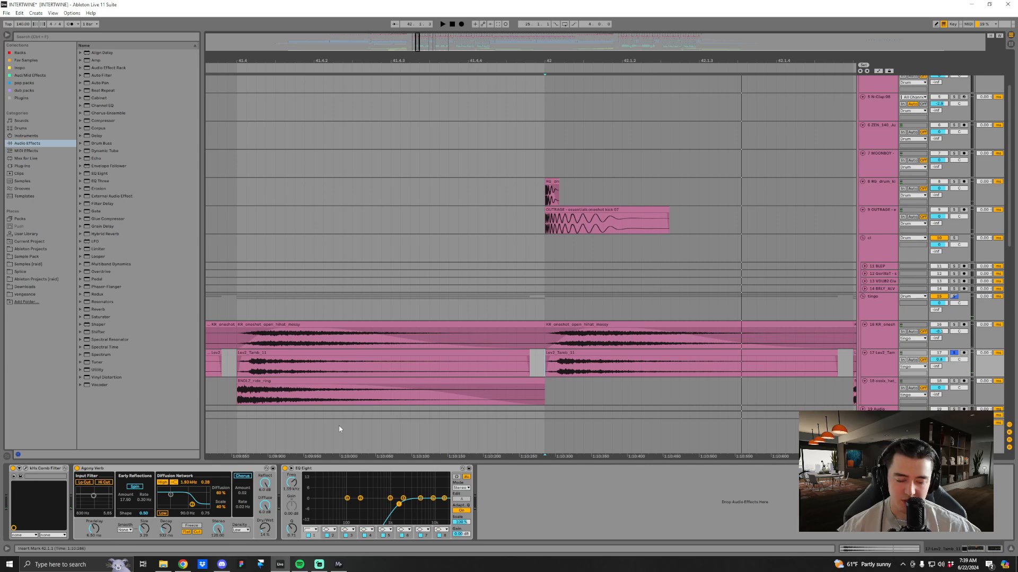
# Solo the whole track 15 cymbals group again and view the full drum pattern around bars 41 to 43.
pyautogui.click(889, 308)
pyautogui.click(954, 296)
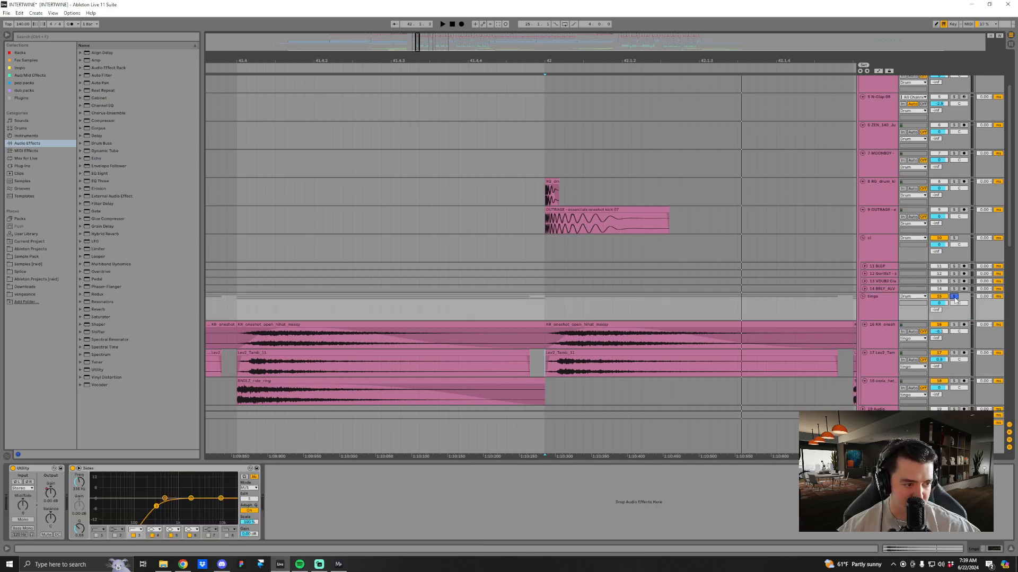
pyautogui.moveTo(649, 57); pyautogui.dragTo(592, 16)
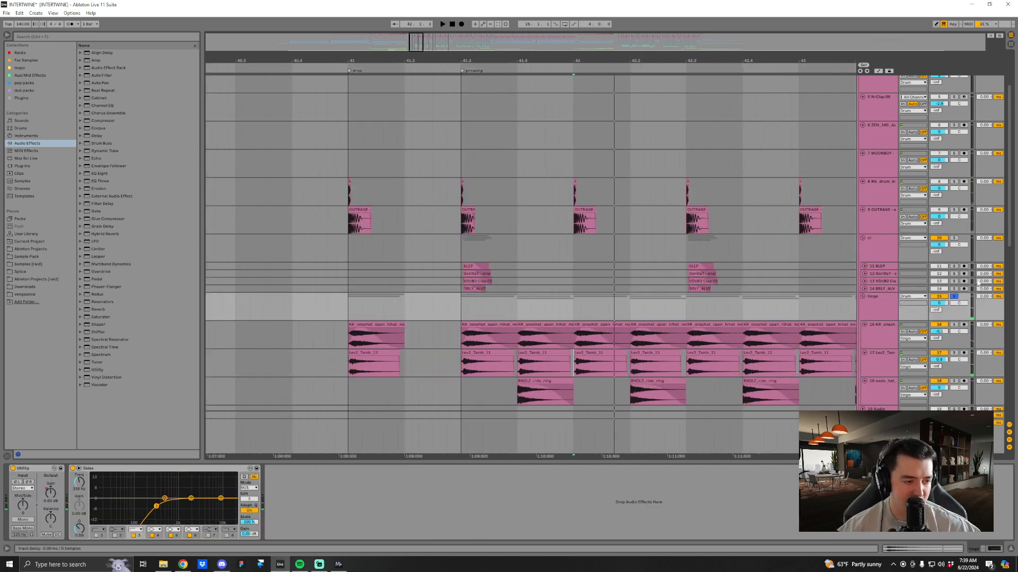
pyautogui.moveTo(1010, 239); pyautogui.dragTo(1009, 201)
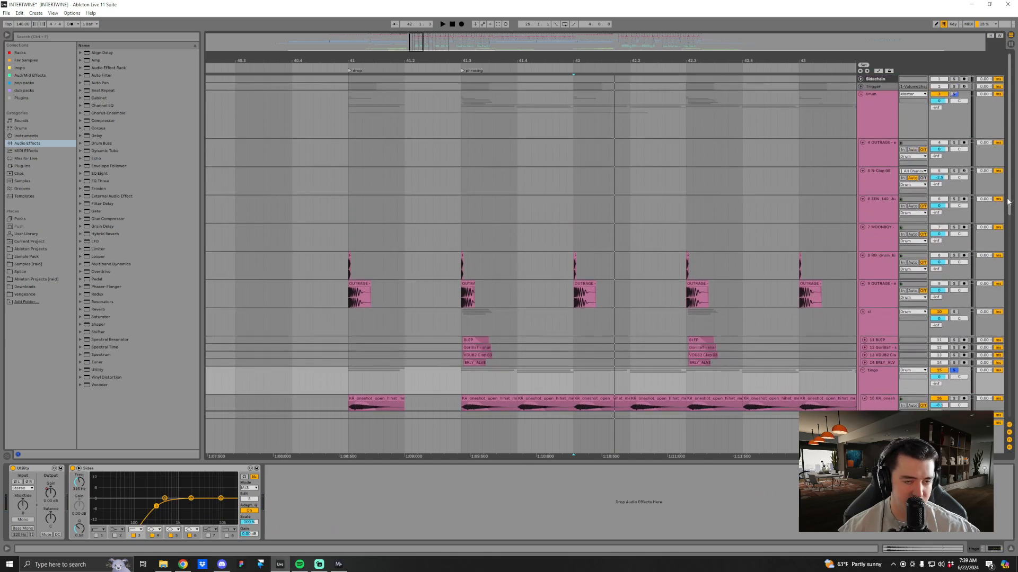
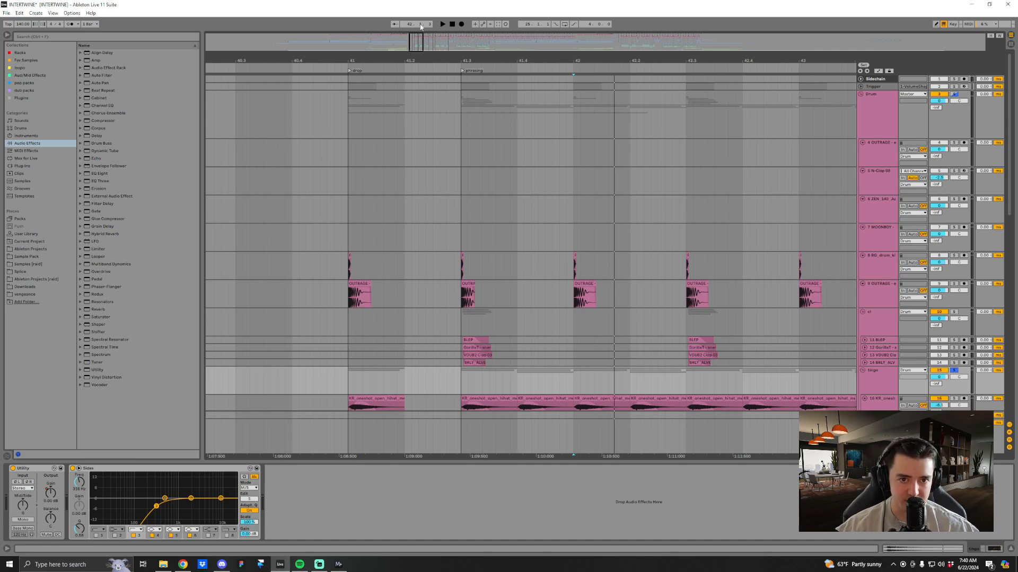
# Shorten the OUTRAGE kick clips at bars 41 and 42 to the length of the kick clip at 41.3.
pyautogui.moveTo(456, 60); pyautogui.dragTo(481, 55)
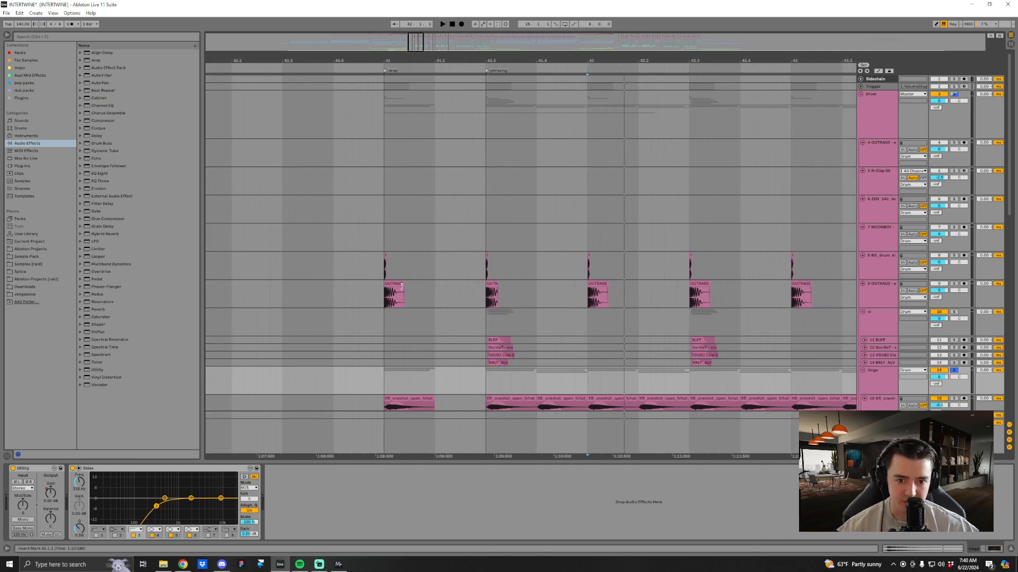
pyautogui.click(385, 300)
pyautogui.moveTo(403, 291); pyautogui.dragTo(395, 292)
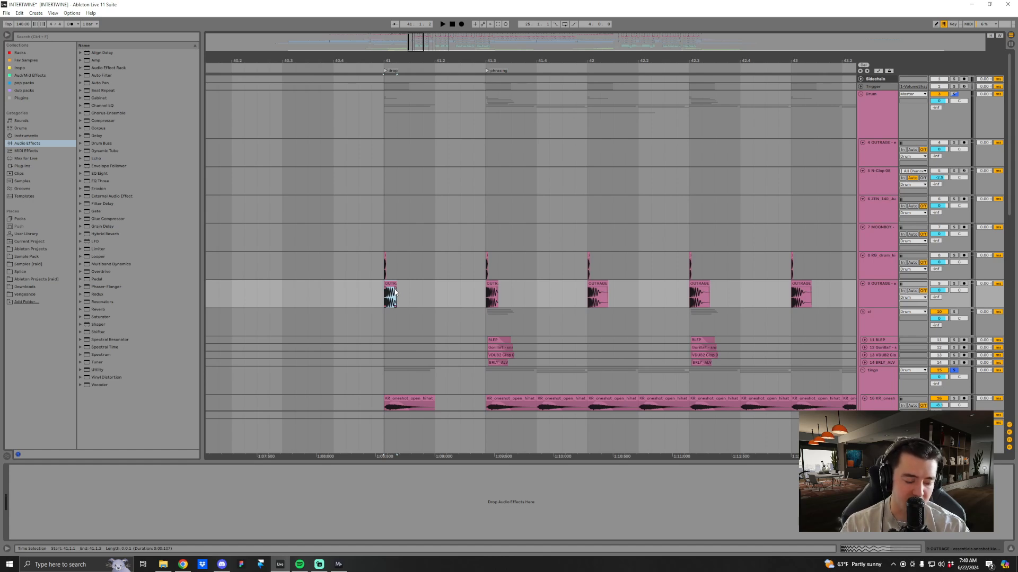
pyautogui.click(489, 306)
pyautogui.moveTo(607, 293); pyautogui.dragTo(600, 293)
# Solo the track 10 snare and clap group, unfold its four layer tracks and play from 41.3.
pyautogui.click(483, 318)
pyautogui.scroll(-1, 568, 290)
pyautogui.scroll(-3, 1006, 233)
pyautogui.click(954, 213)
pyautogui.press('space')
pyautogui.click(865, 262)
pyautogui.click(865, 255)
pyautogui.click(865, 248)
pyautogui.click(865, 241)
pyautogui.press('space')
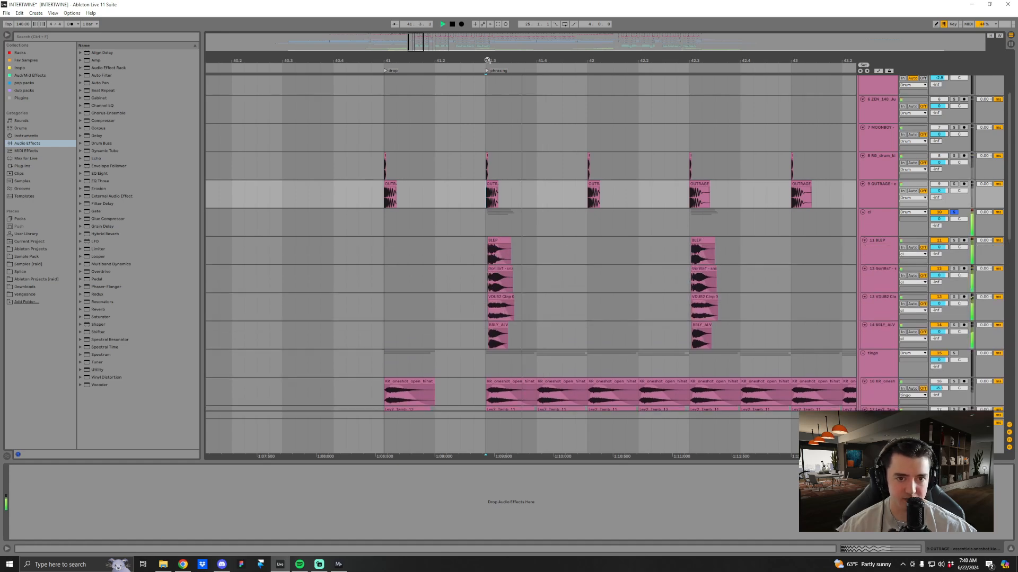
# Solo the track 11 snare at 41.3 up close and bring up the snare and clap group's device chain.
pyautogui.moveTo(487, 61); pyautogui.dragTo(487, 175)
pyautogui.press('space')
pyautogui.click(955, 241)
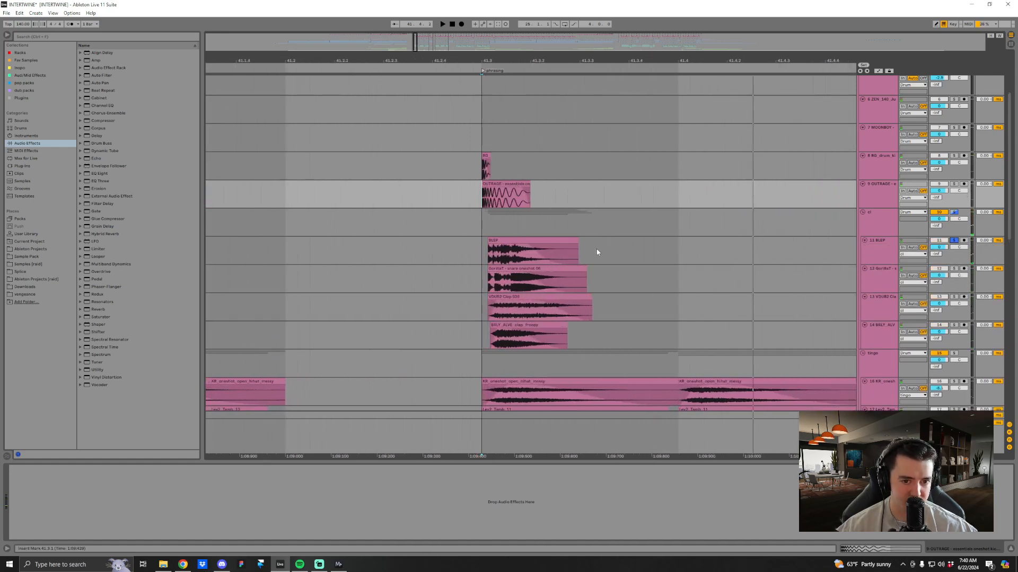
pyautogui.click(878, 229)
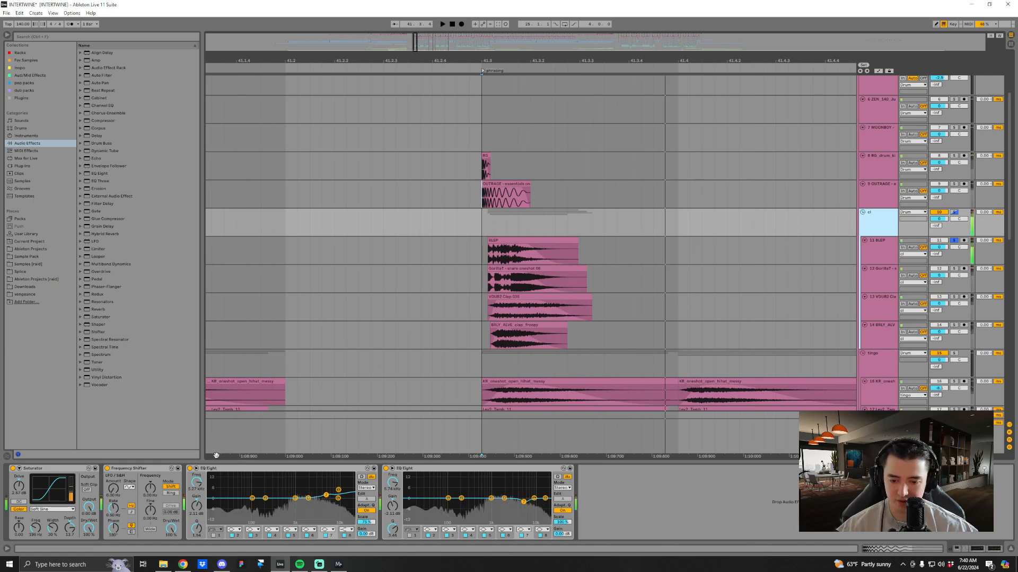
# Play the complete snare and clap group repeatedly from 41.3 to hear its processing.
pyautogui.click(493, 223)
pyautogui.press('space')
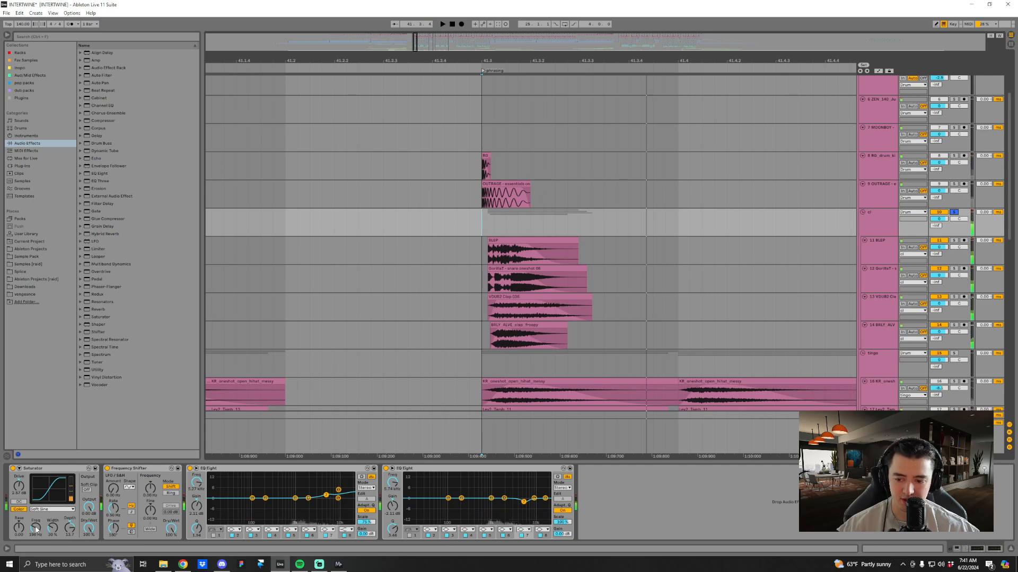
pyautogui.press('space')
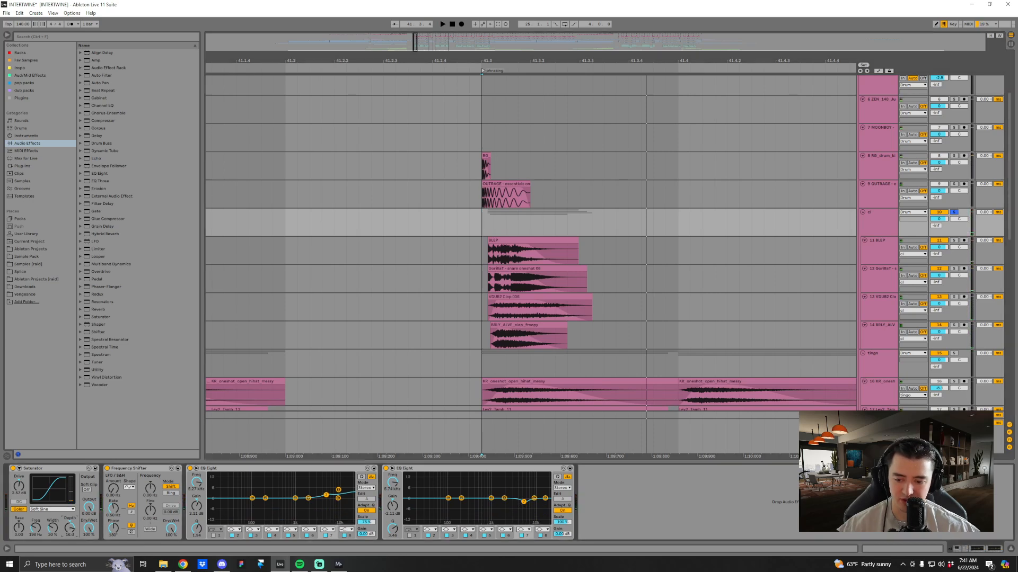
pyautogui.press('space')
pyautogui.press('space')
pyautogui.press('space')
pyautogui.press('space')
pyautogui.press('space')
pyautogui.press('space')
# Adjust the color frequency and depth of the snare and clap group's Saturator while replaying the hit.
pyautogui.moveTo(35, 528); pyautogui.dragTo(35, 494)
pyautogui.press('space')
pyautogui.moveTo(70, 528); pyautogui.dragTo(22, 530)
pyautogui.press('space')
pyautogui.press('space')
pyautogui.press('space')
pyautogui.press('space')
pyautogui.press('space')
pyautogui.press('space')
pyautogui.press('space')
pyautogui.press('space')
pyautogui.press('space')
pyautogui.press('space')
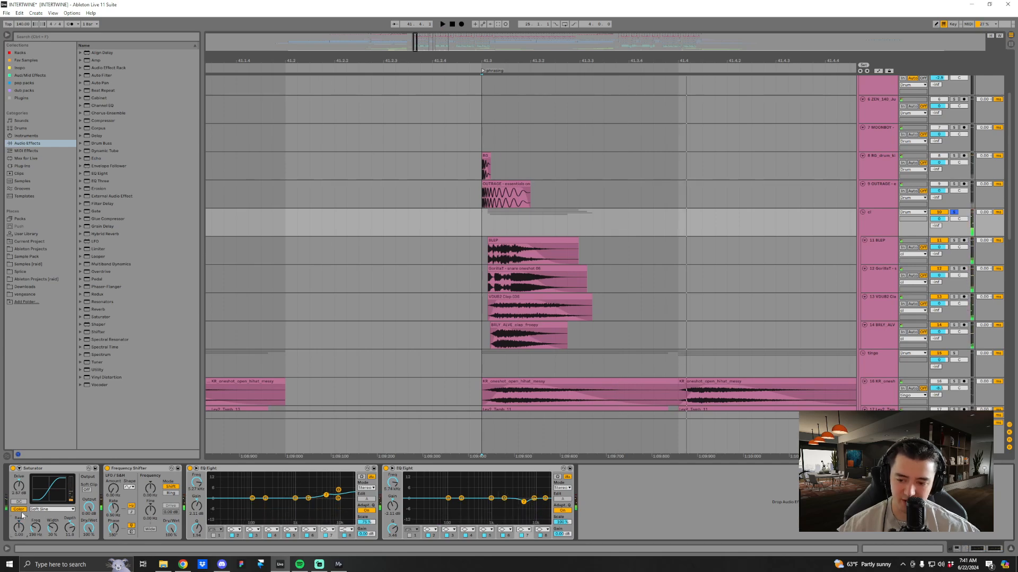
pyautogui.press('space')
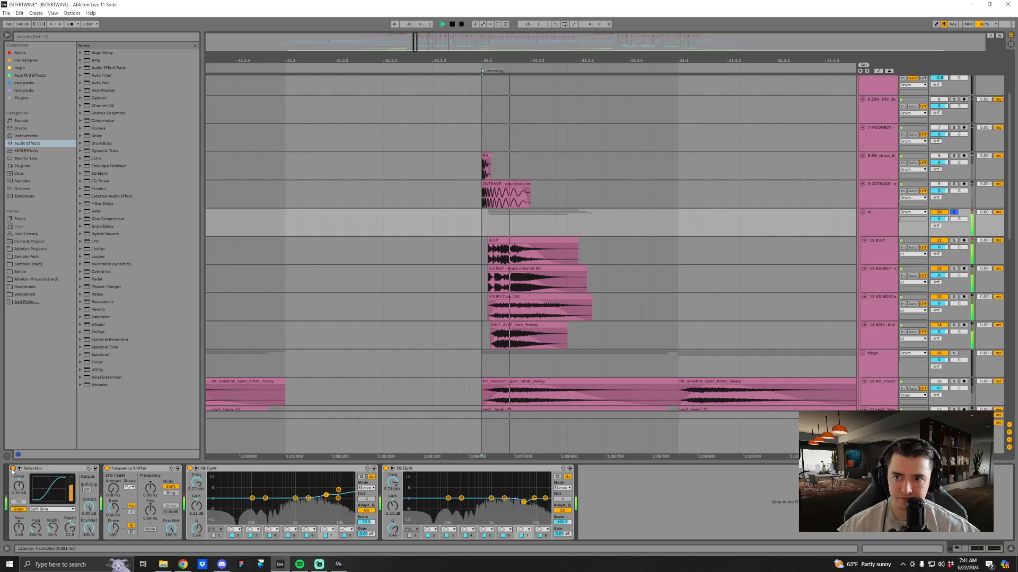
# Delete the Frequency Shifter from the snare and clap group's device chain and replay the hit at 41.3.
pyautogui.click(143, 469)
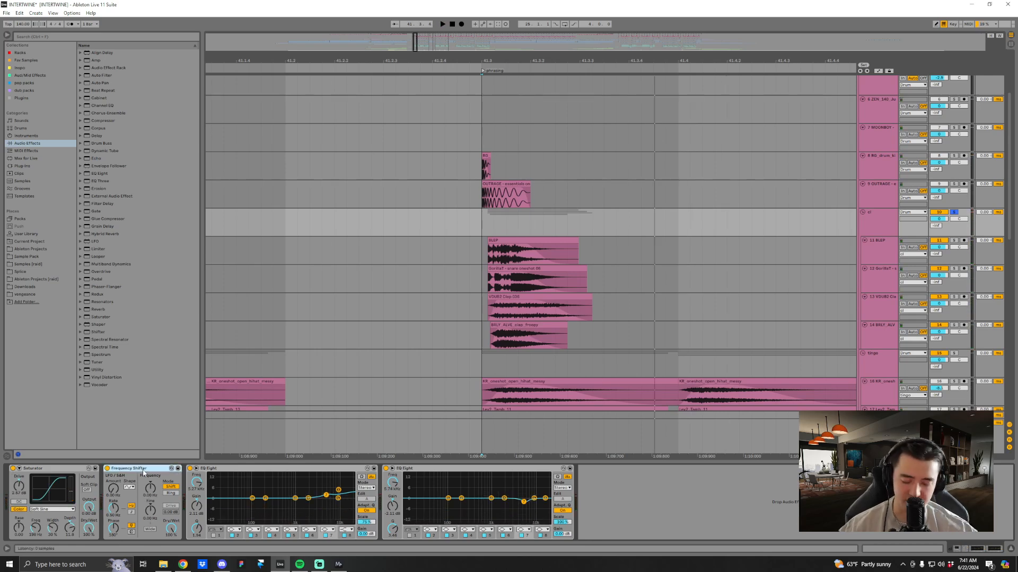
pyautogui.press('Delete')
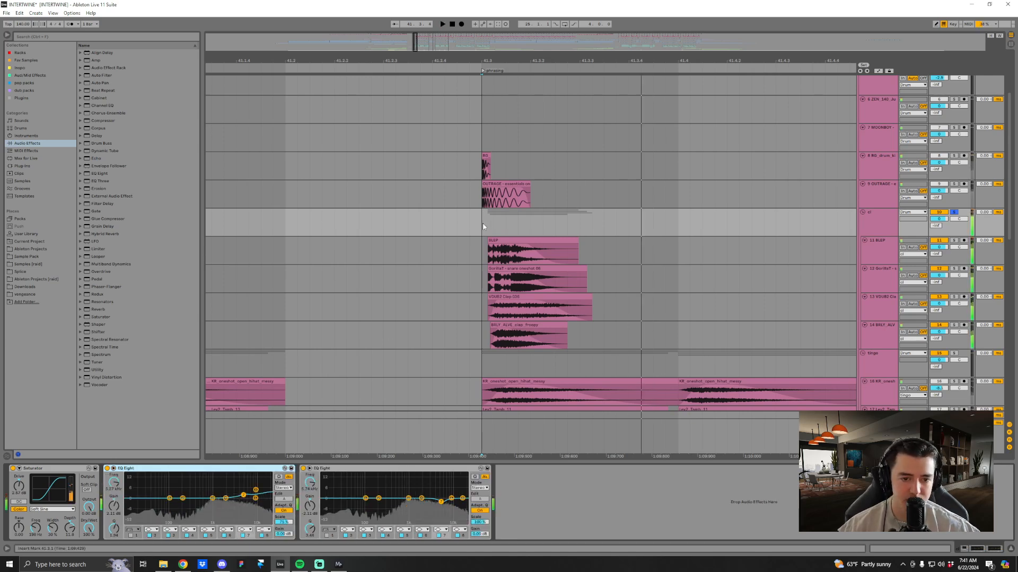
pyautogui.click(477, 227)
pyautogui.press('space')
pyautogui.press('space')
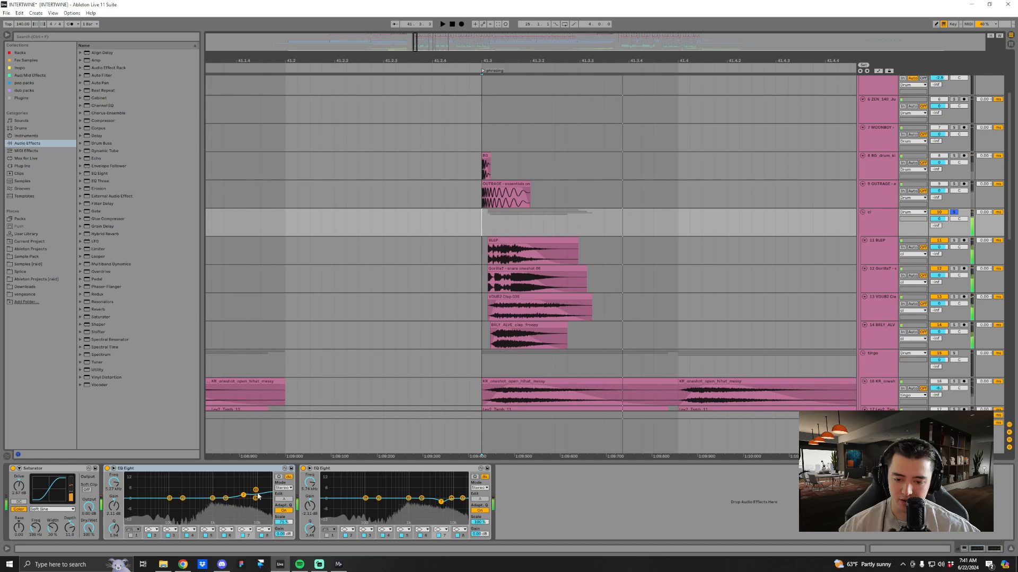
pyautogui.press('space')
pyautogui.press('space')
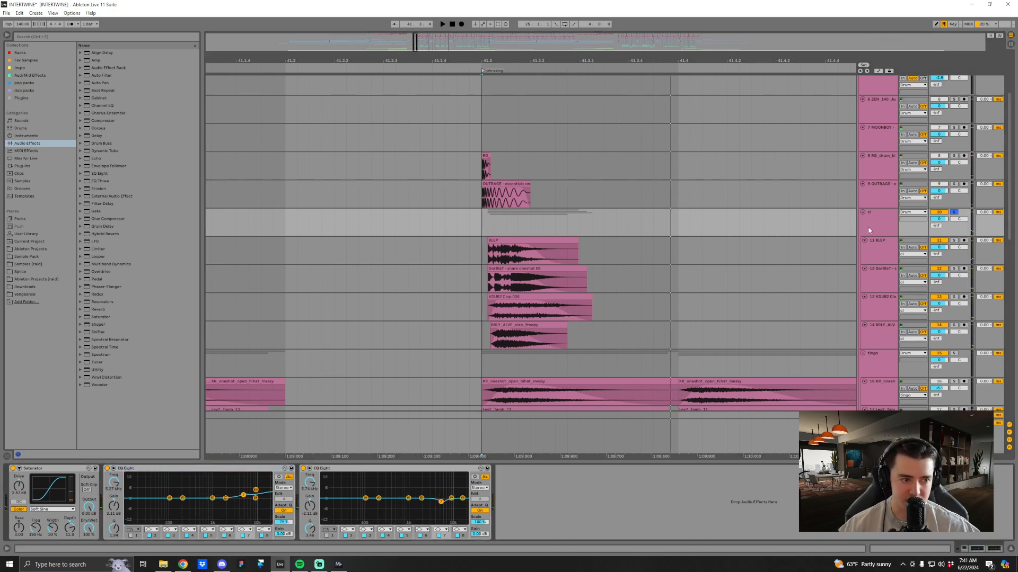
# Inspect the track 11 snare's device chain while playing the snare and clap group.
pyautogui.click(876, 256)
pyautogui.press('space')
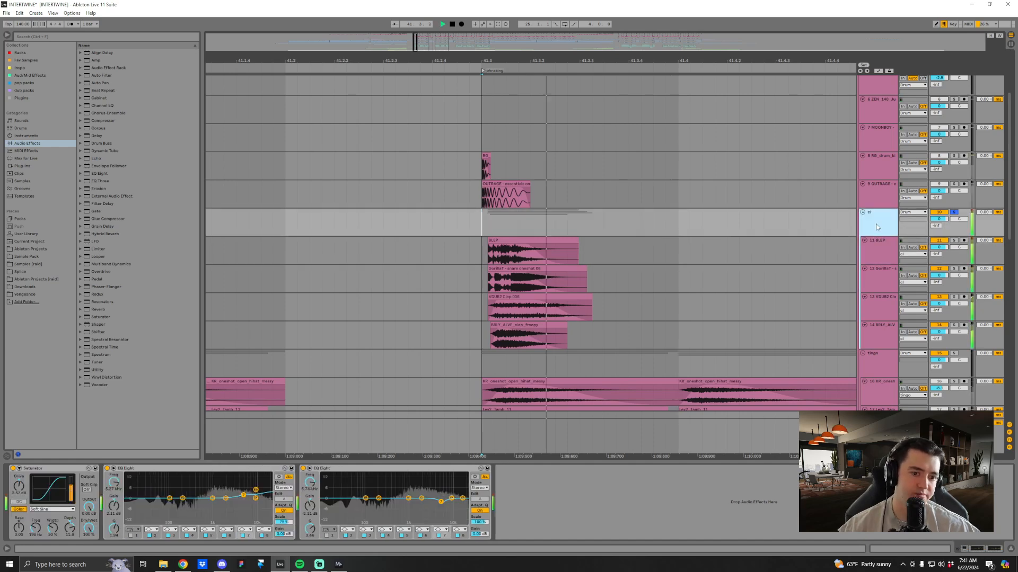
pyautogui.press('space')
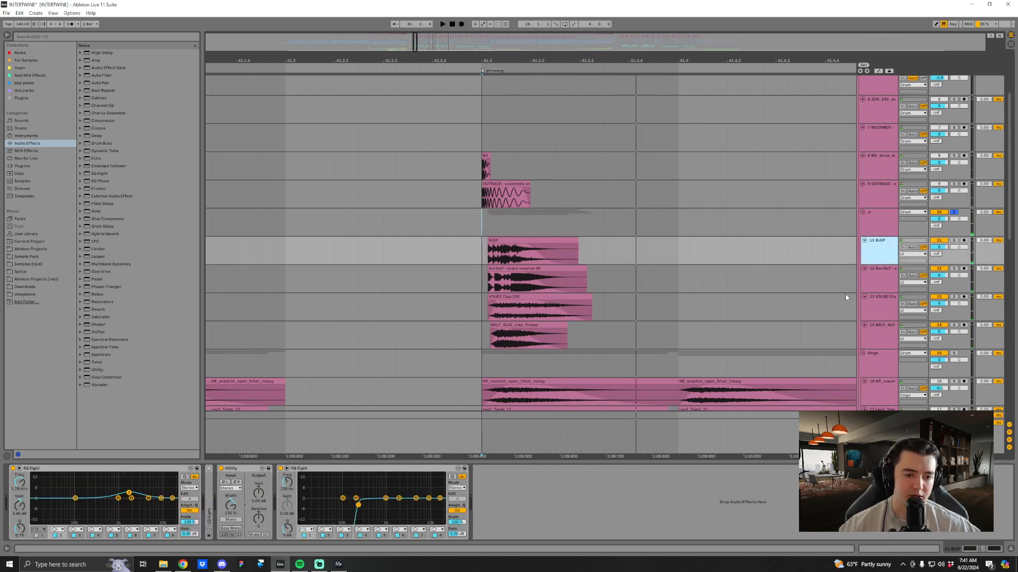
# Solo the track 14 clap layer and play its hit from 41.3 repeatedly.
pyautogui.click(505, 341)
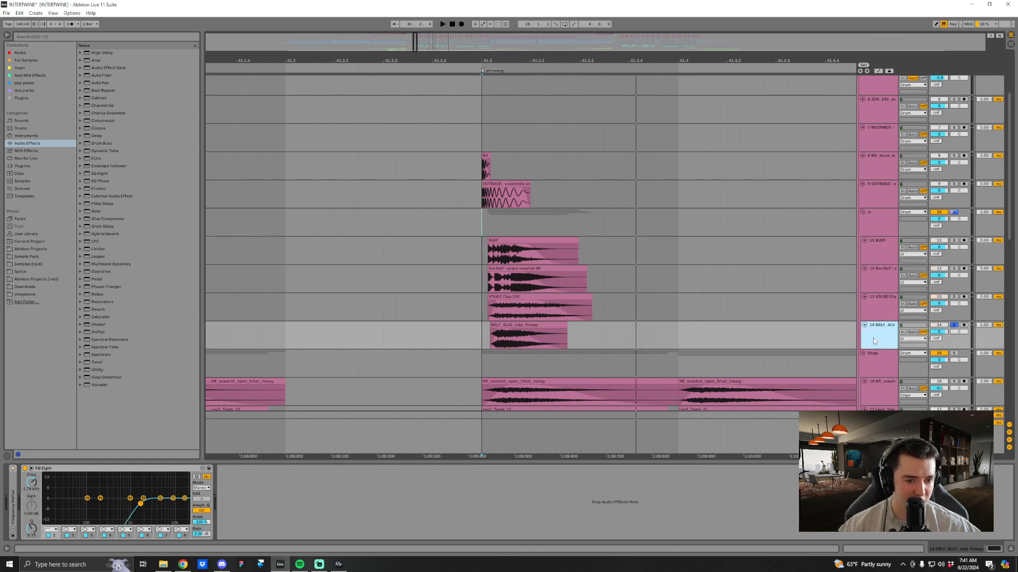
pyautogui.click(482, 333)
pyautogui.press('space')
pyautogui.press('space')
pyautogui.press('space')
pyautogui.press('space')
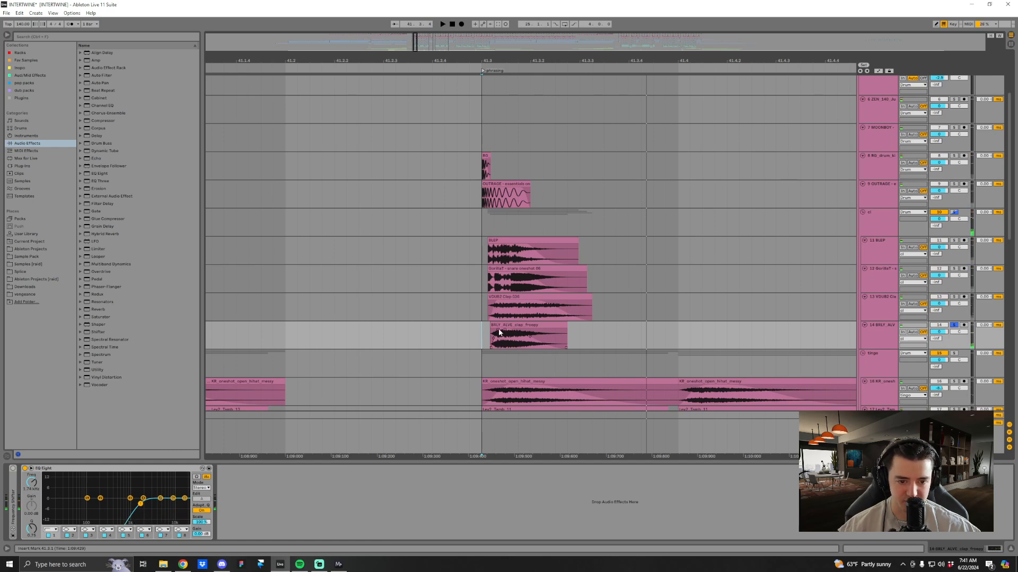
pyautogui.press('space')
pyautogui.press('space')
pyautogui.press('space')
pyautogui.press('space')
pyautogui.press('space')
pyautogui.press('space')
pyautogui.press('space')
# Solo the track 13 clap layer, check its device chain and play its hit from 41.3 repeatedly.
pyautogui.click(954, 298)
pyautogui.press('space')
pyautogui.press('space')
pyautogui.click(876, 300)
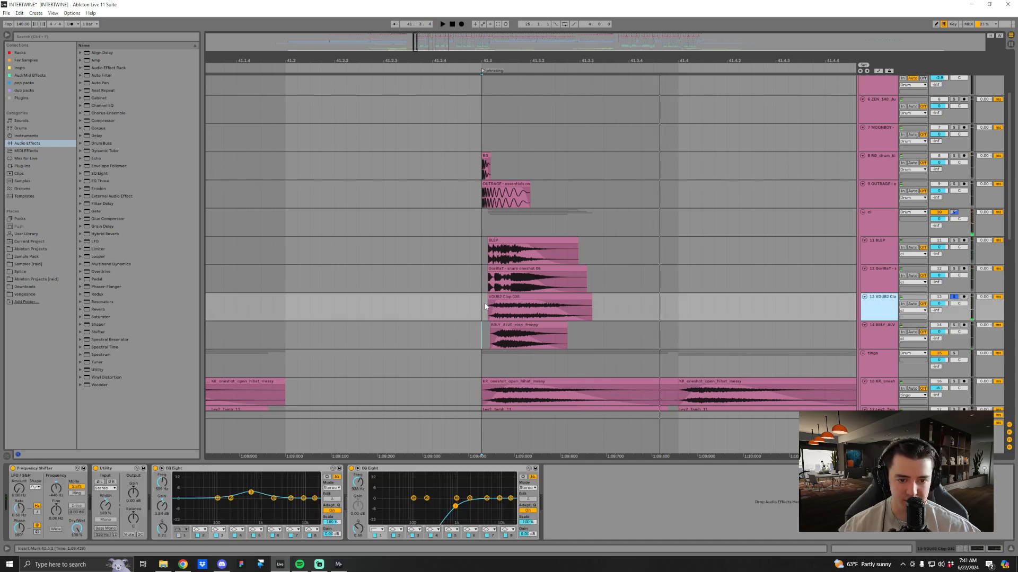
pyautogui.press('space')
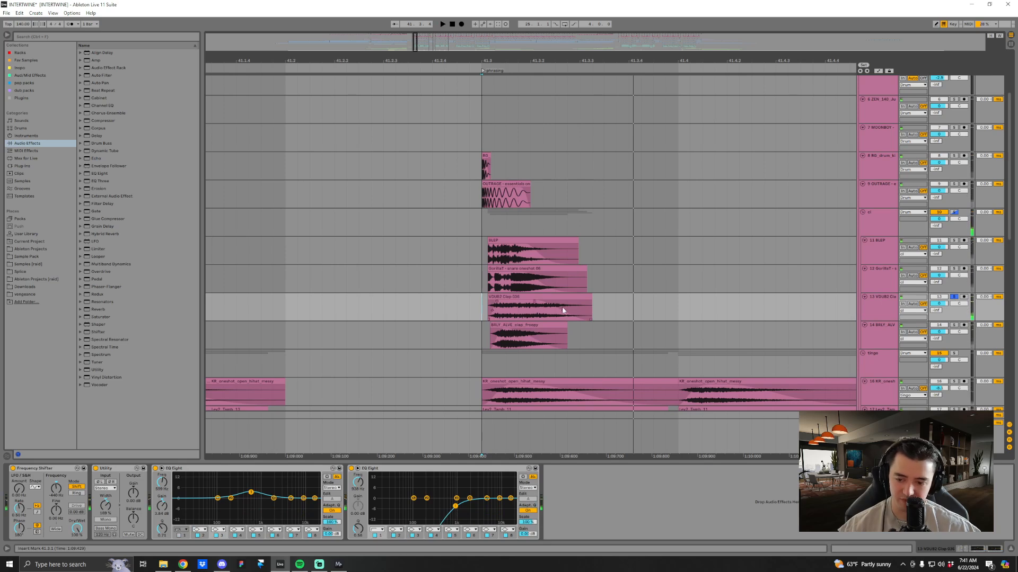
pyautogui.press('space')
pyautogui.press('space')
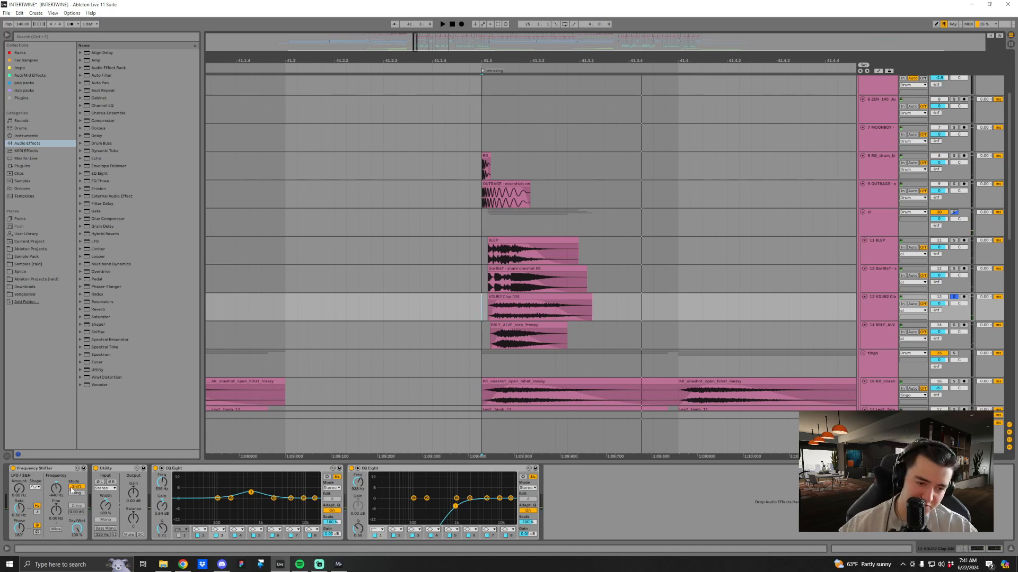
pyautogui.press('space')
pyautogui.press('space')
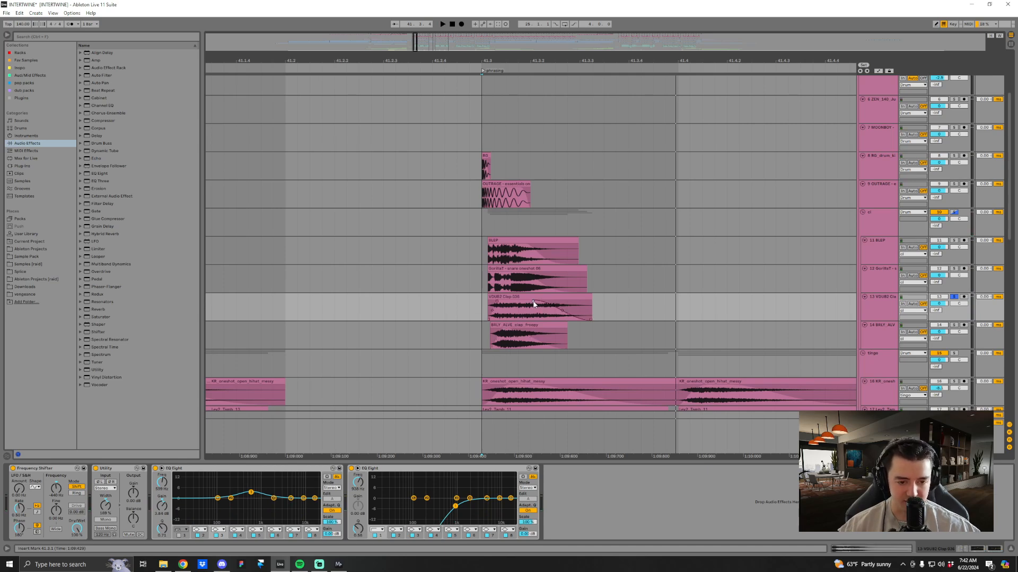
# Solo the track 12 snare layer alone and play its hit from 41.3.
pyautogui.click(484, 306)
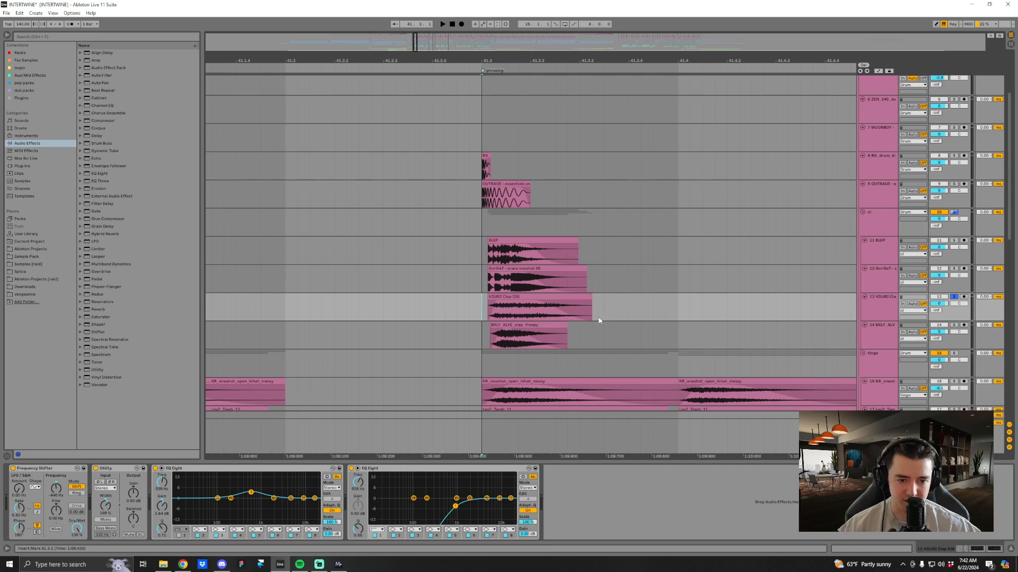
pyautogui.press('space')
pyautogui.click(953, 268)
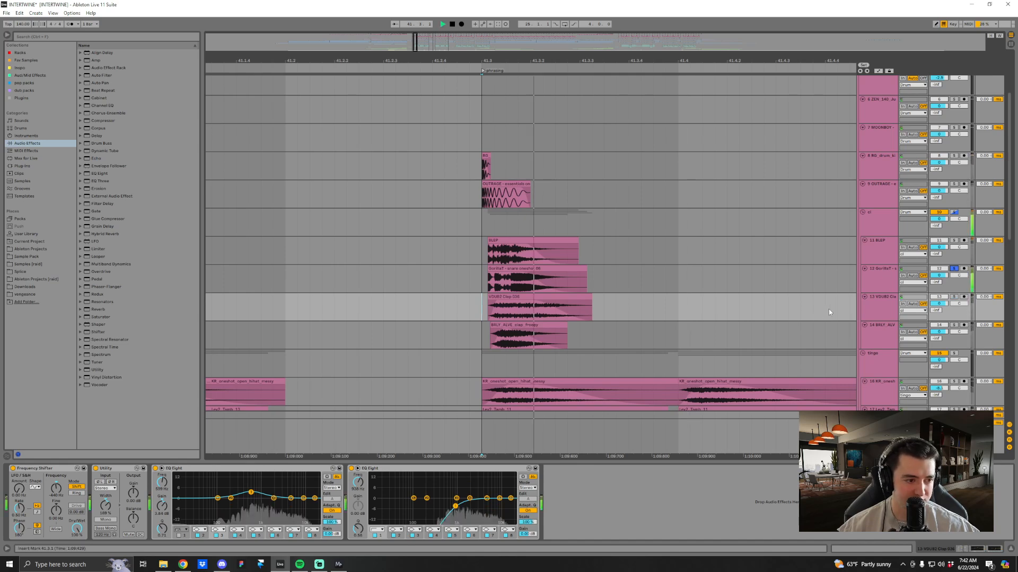
# Play the soloed track 12 snare from the start of its clip just after 41.3.
pyautogui.click(504, 278)
pyautogui.press('space')
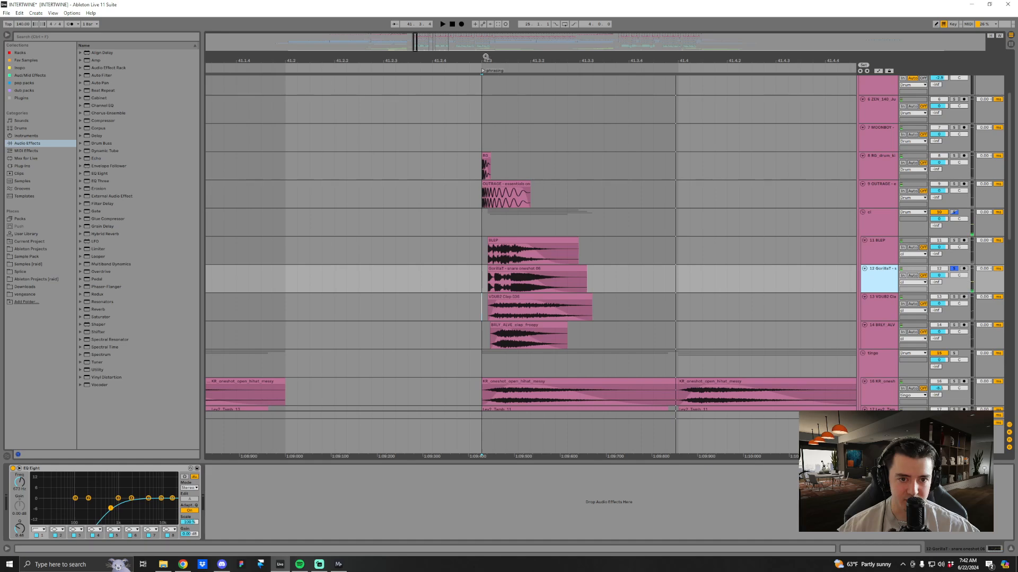
pyautogui.moveTo(484, 56); pyautogui.dragTo(484, 79)
pyautogui.click(492, 283)
pyautogui.moveTo(491, 269)
pyautogui.mouseDown()
pyautogui.moveTo(461, 268)
pyautogui.moveTo(490, 271)
pyautogui.mouseUp()
pyautogui.click(490, 272)
pyautogui.click(490, 284)
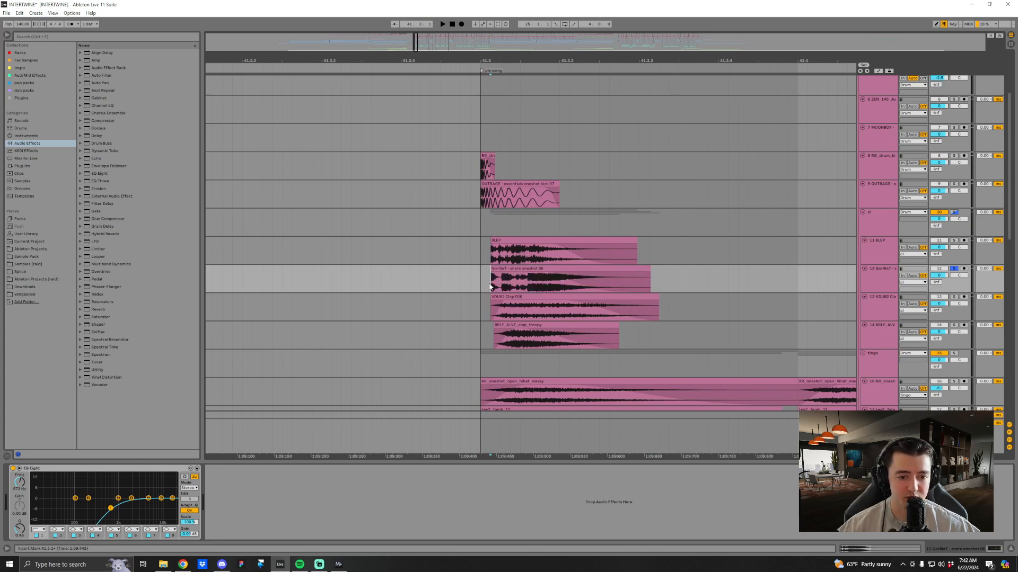
pyautogui.press('space')
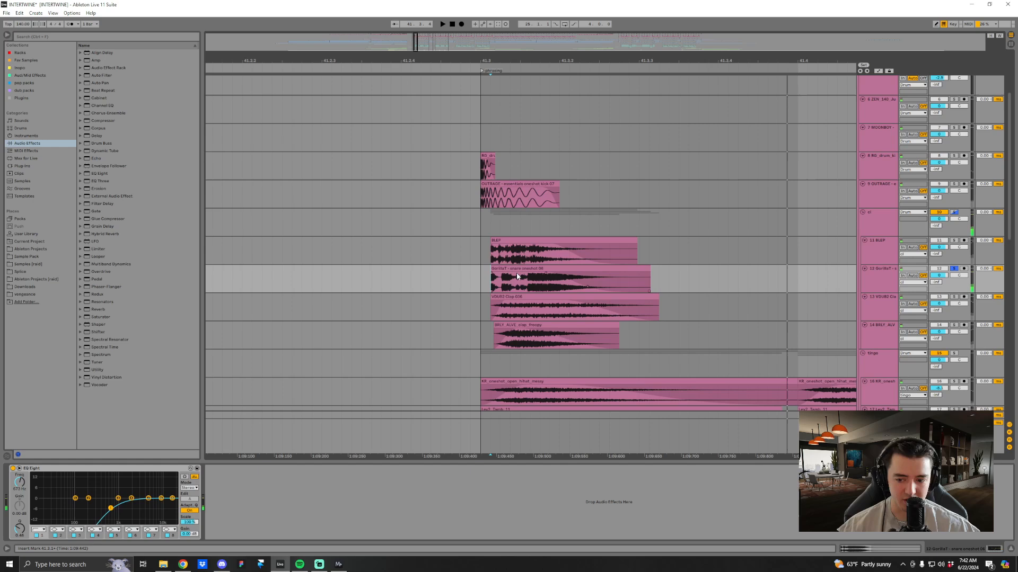
# Compare the snare layers' clip starts with the kick at 41.3 and replay the soloed track 12 snare.
pyautogui.keyDown('ctrl'); pyautogui.scroll(3, 499, 287); pyautogui.keyUp('ctrl')
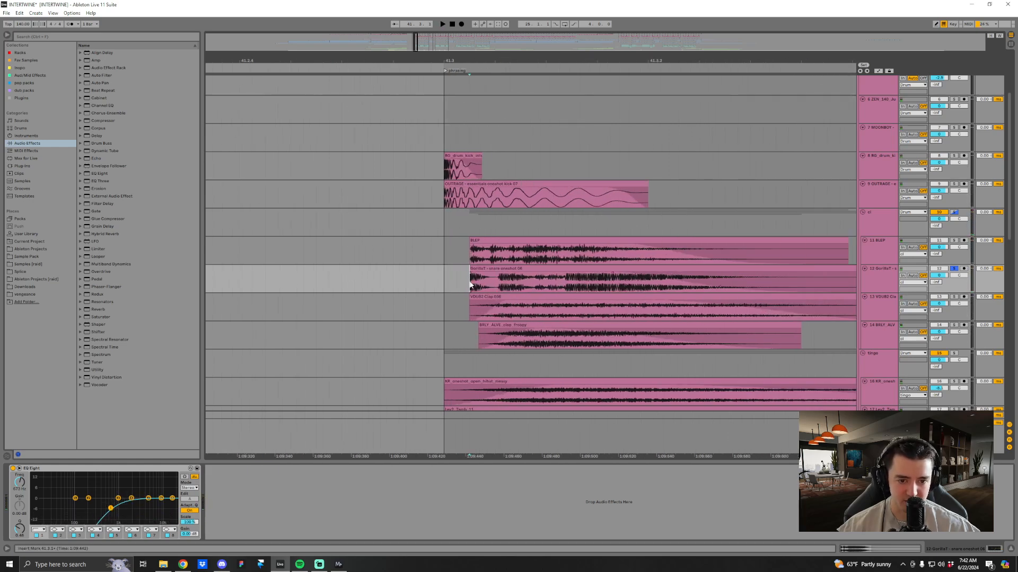
pyautogui.moveTo(583, 60); pyautogui.dragTo(516, 25)
pyautogui.press('space')
pyautogui.press('space')
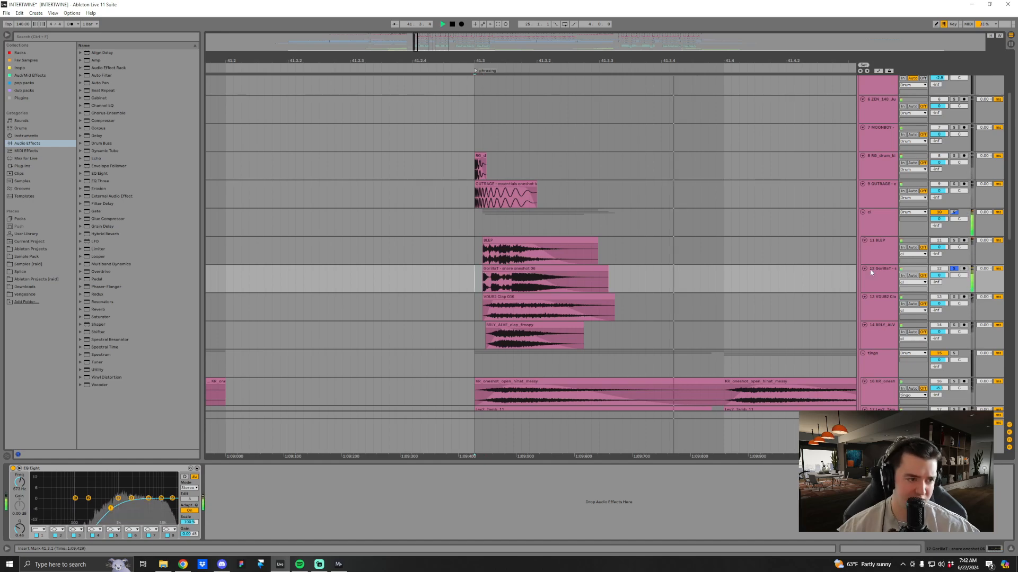
# Solo the track 11 snare, switch the solo to the whole snare and clap group, and play its hit from the track 12 clip's start.
pyautogui.click(954, 240)
pyautogui.click(482, 250)
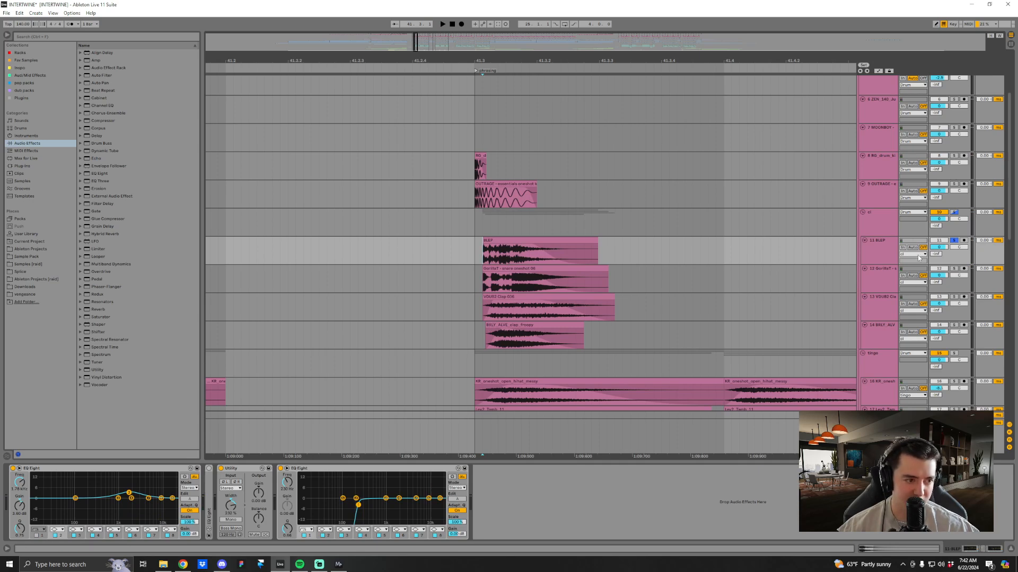
pyautogui.click(954, 212)
pyautogui.click(484, 283)
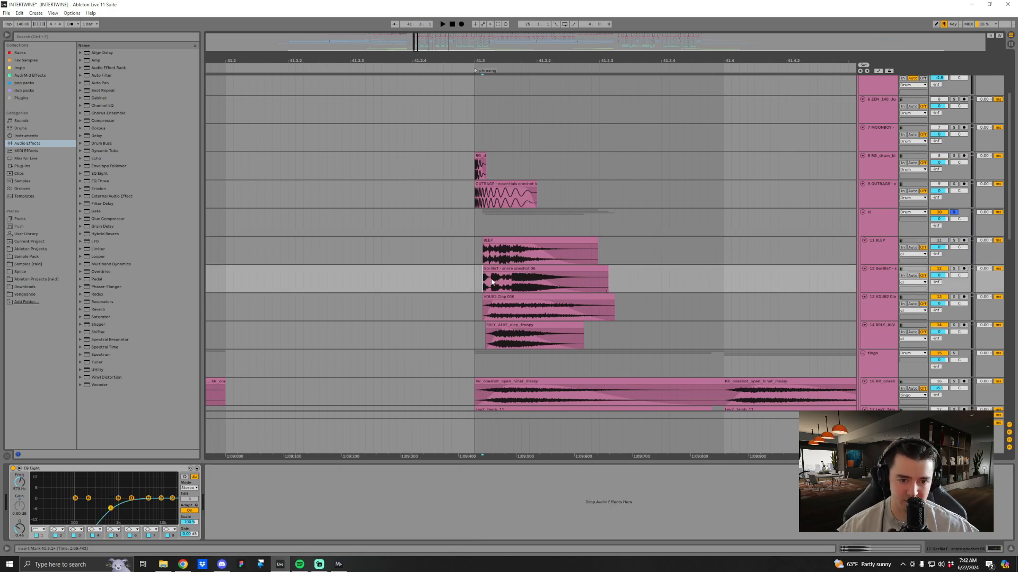
pyautogui.moveTo(482, 284); pyautogui.dragTo(545, 286)
pyautogui.press('space')
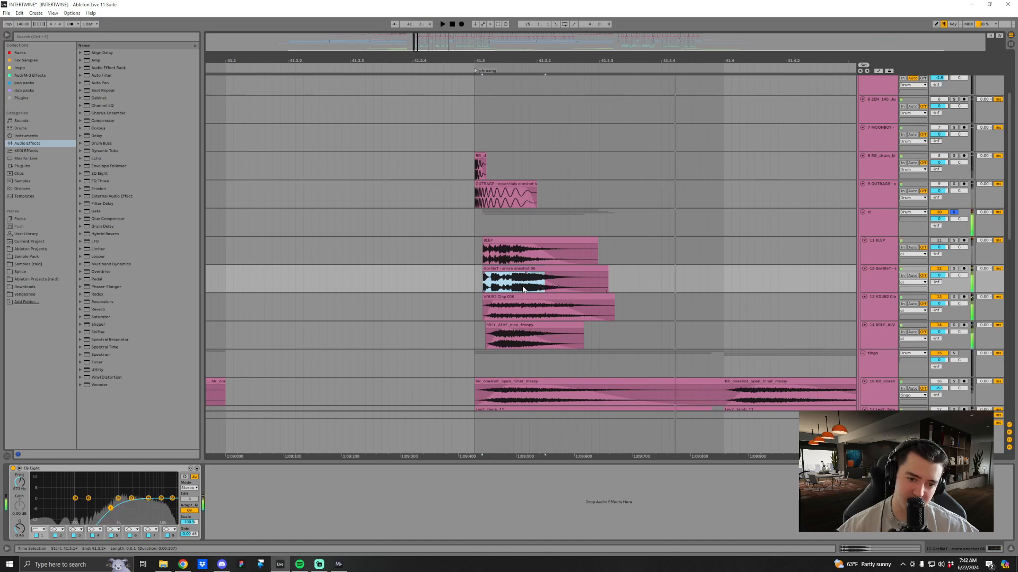
pyautogui.click(486, 291)
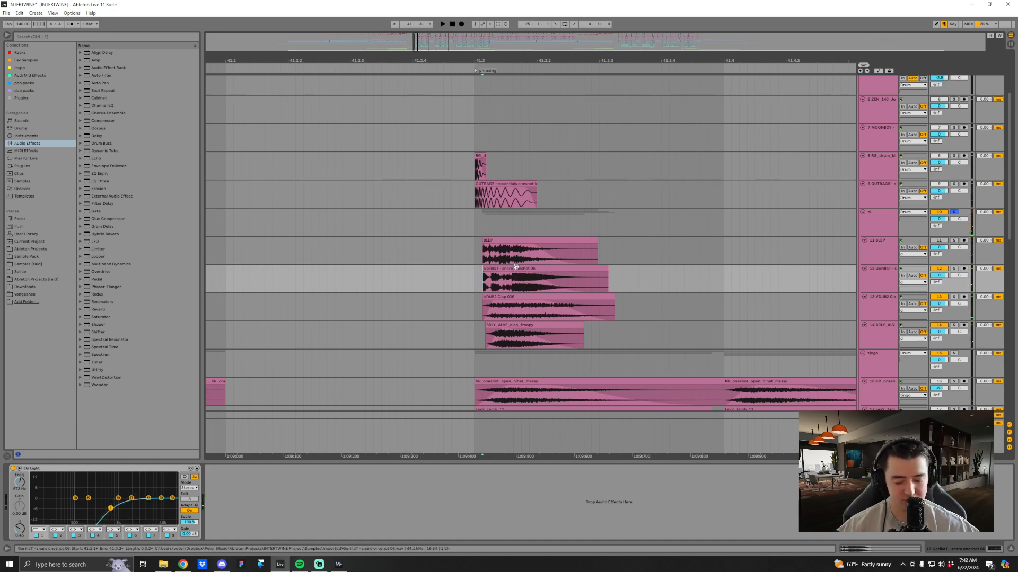
pyautogui.press('space')
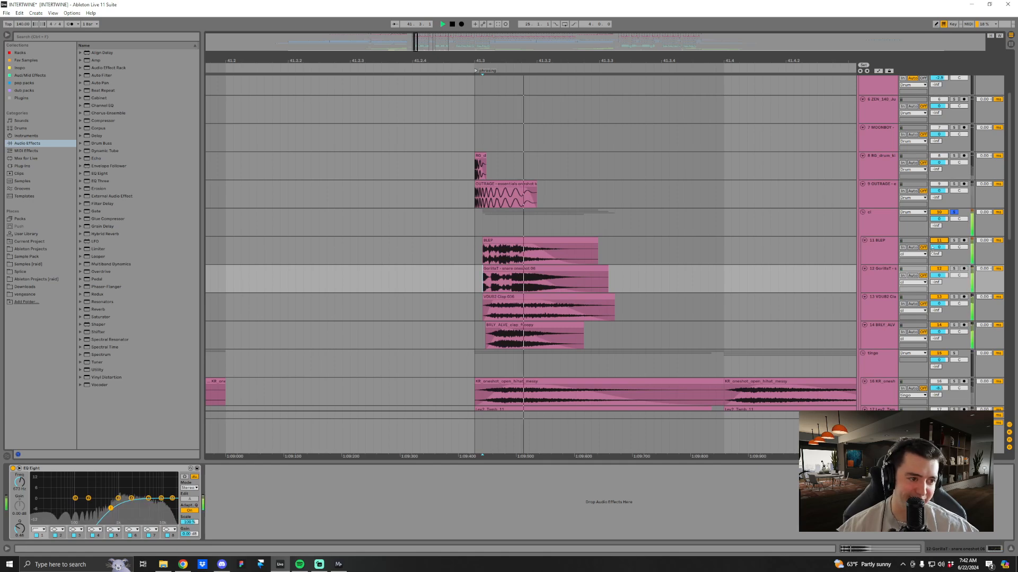
# Replay the soloed snare and clap group's hit while viewing the track 11 snare's device chain.
pyautogui.press('Up')
pyautogui.press('space')
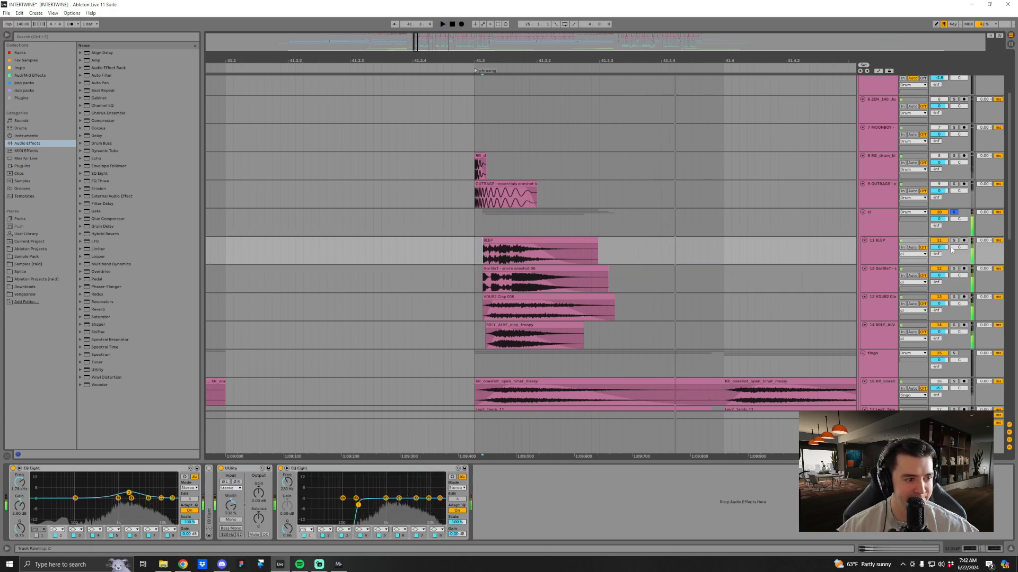
pyautogui.press('space')
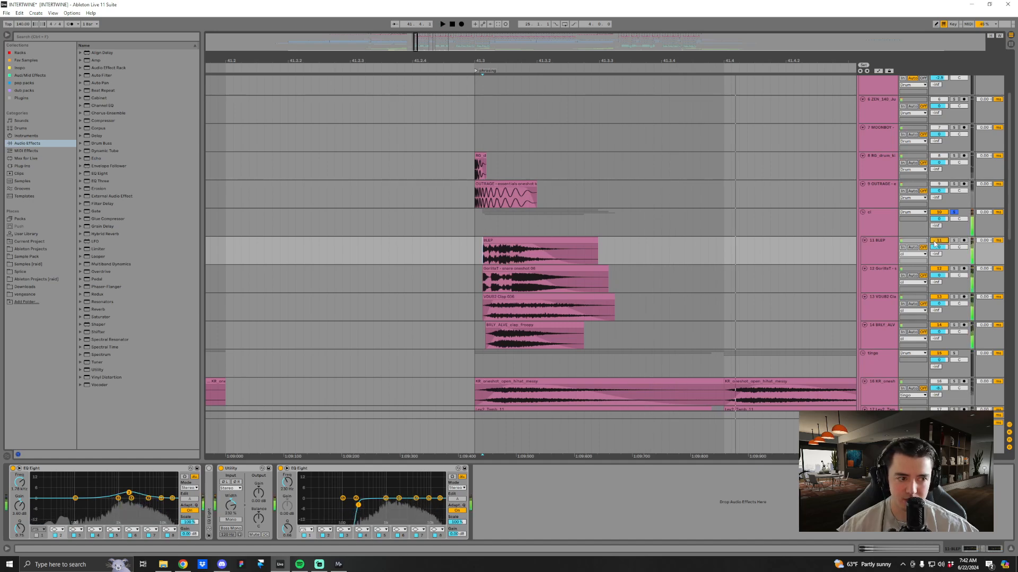
pyautogui.press('space')
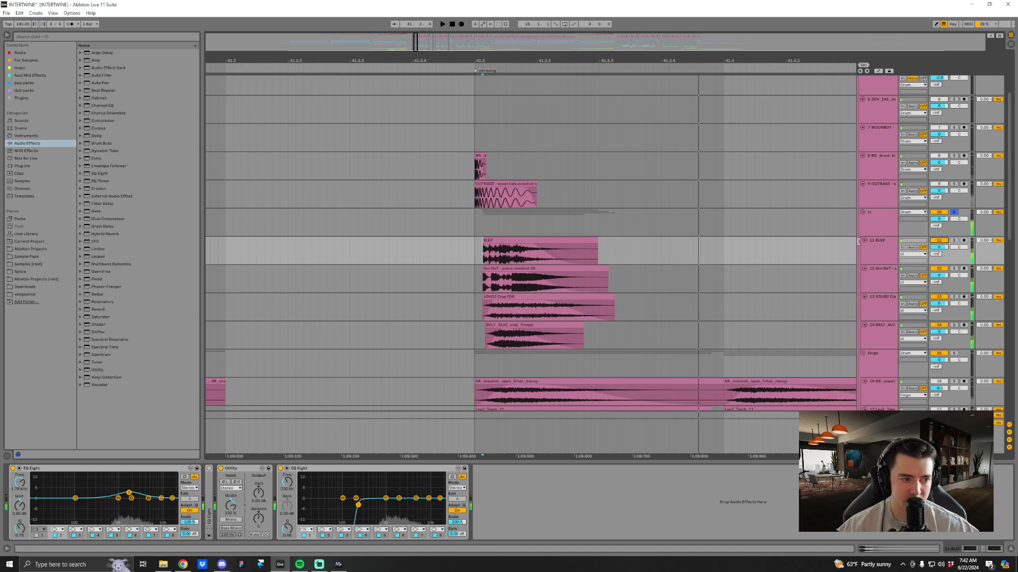
# Select the gap between 41.3 and the start of the track 11 snare clip to examine the snare layers' offset.
pyautogui.click(504, 227)
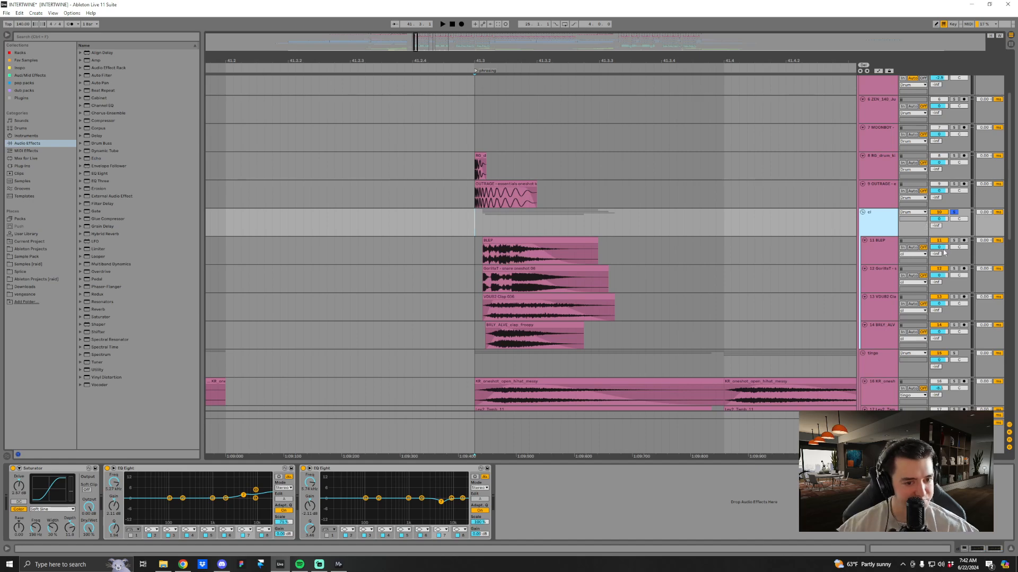
pyautogui.moveTo(517, 270); pyautogui.dragTo(517, 276)
pyautogui.hotkey('ctrl', 'z')
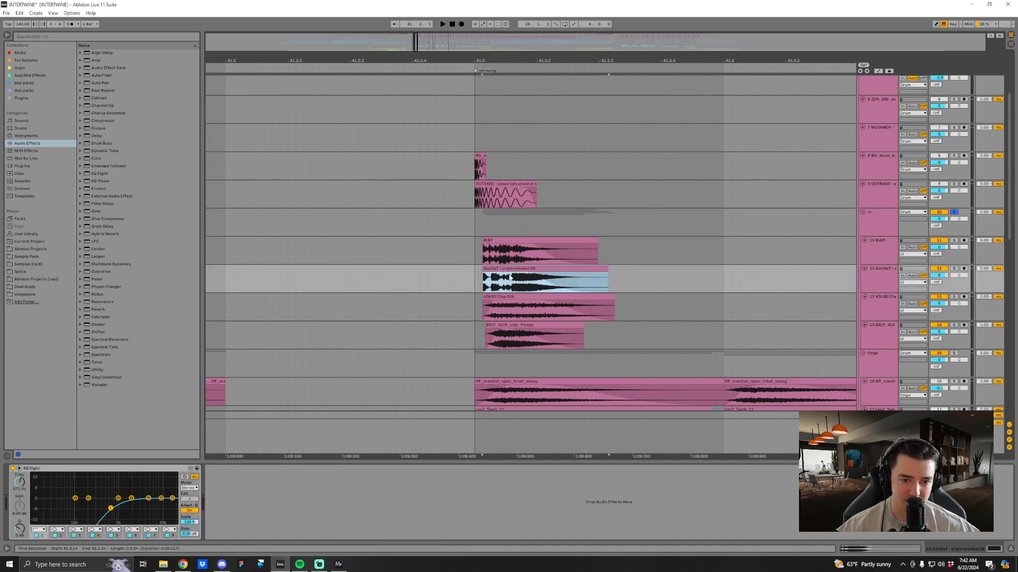
pyautogui.click(473, 249)
pyautogui.click(473, 233)
pyautogui.scroll(1, 632, 308)
pyautogui.moveTo(481, 61); pyautogui.dragTo(475, 122)
pyautogui.click(475, 268)
pyautogui.click(475, 267)
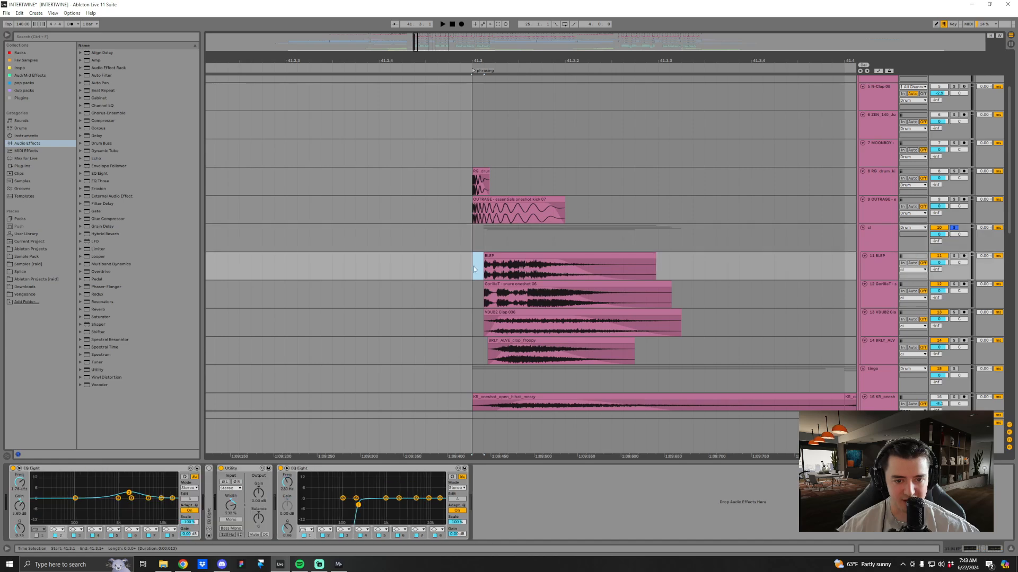
# Solo the track 8 and track 9 kick layers together and play them at 41.3.
pyautogui.click(623, 216)
pyautogui.click(954, 199)
pyautogui.keyDown('ctrl'); pyautogui.click(953, 171); pyautogui.keyUp('ctrl')
pyautogui.moveTo(477, 58); pyautogui.dragTo(478, 88)
pyautogui.press('space')
pyautogui.press('space')
# Add the snare and clap group to the soloed kicks and play the combined hit from 41.3.
pyautogui.keyDown('ctrl'); pyautogui.click(954, 228); pyautogui.keyUp('ctrl')
pyautogui.click(487, 275)
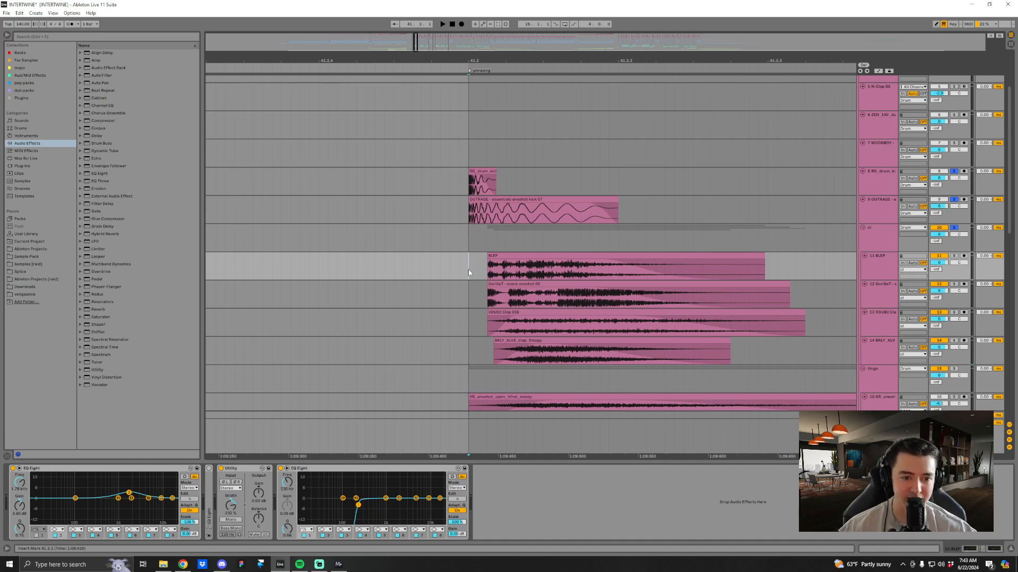
pyautogui.press('space')
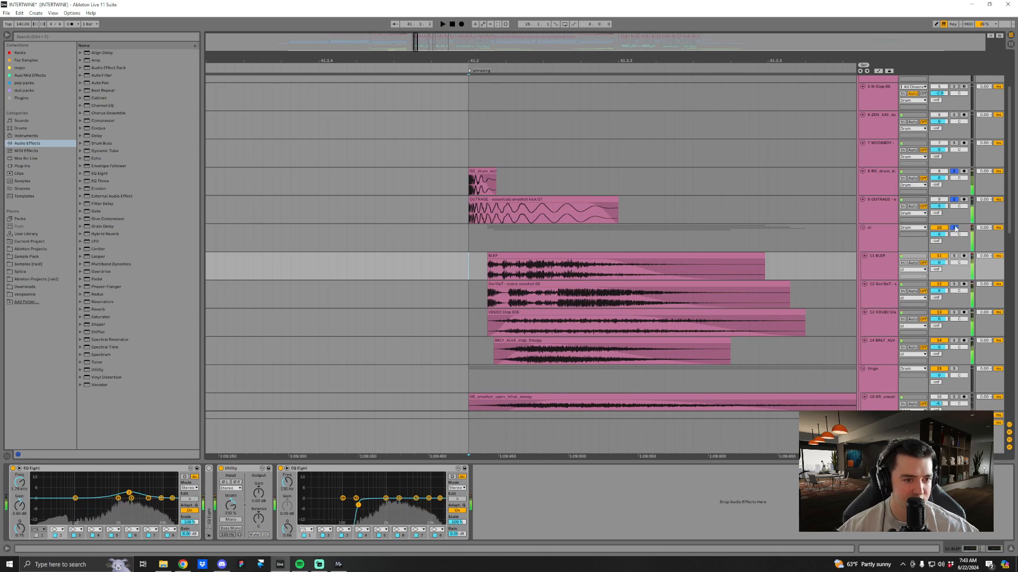
pyautogui.press('space')
# Clear the solos and play the full drop from bar 41.
pyautogui.moveTo(535, 61); pyautogui.dragTo(533, 21)
pyautogui.click(419, 274)
pyautogui.click(954, 227)
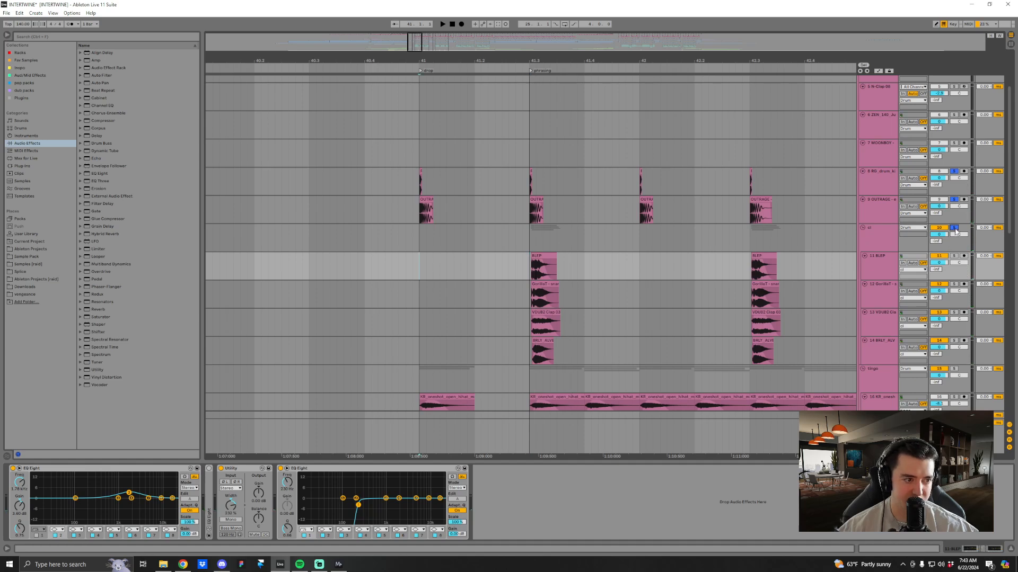
pyautogui.press('space')
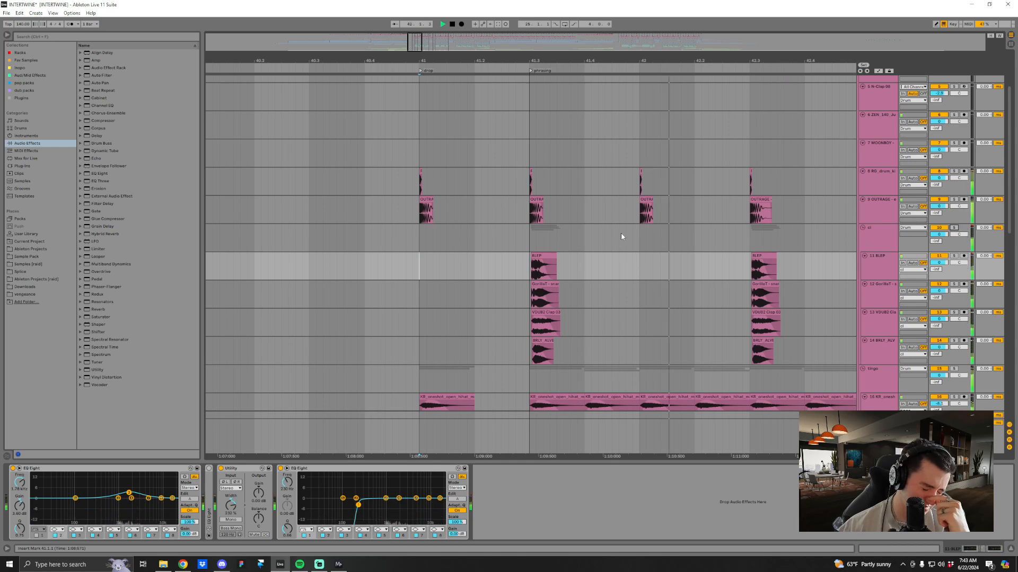
pyautogui.press('space')
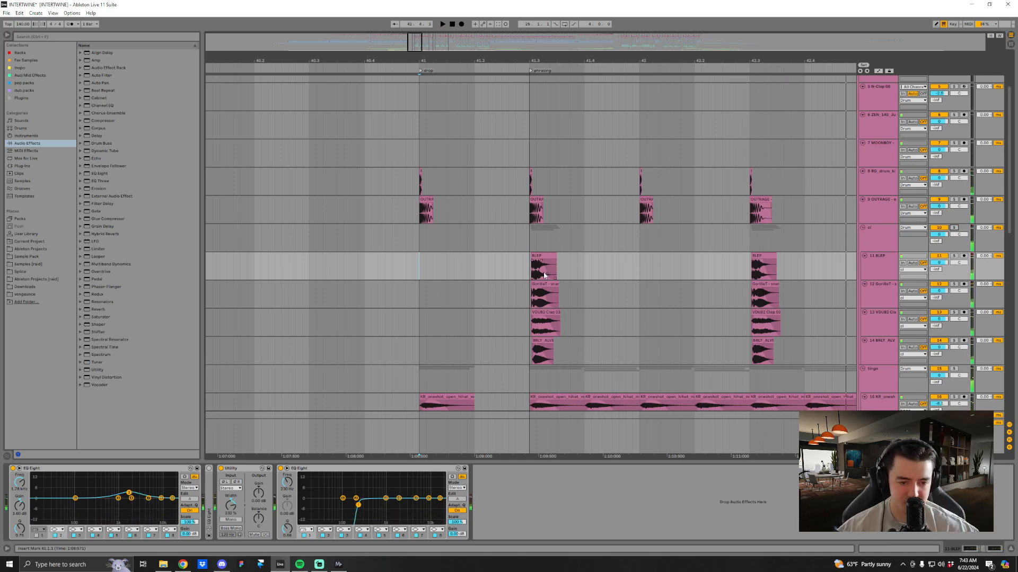
# Inspect the snare and clap group's own device chain.
pyautogui.click(530, 273)
pyautogui.scroll(-1, 799, 277)
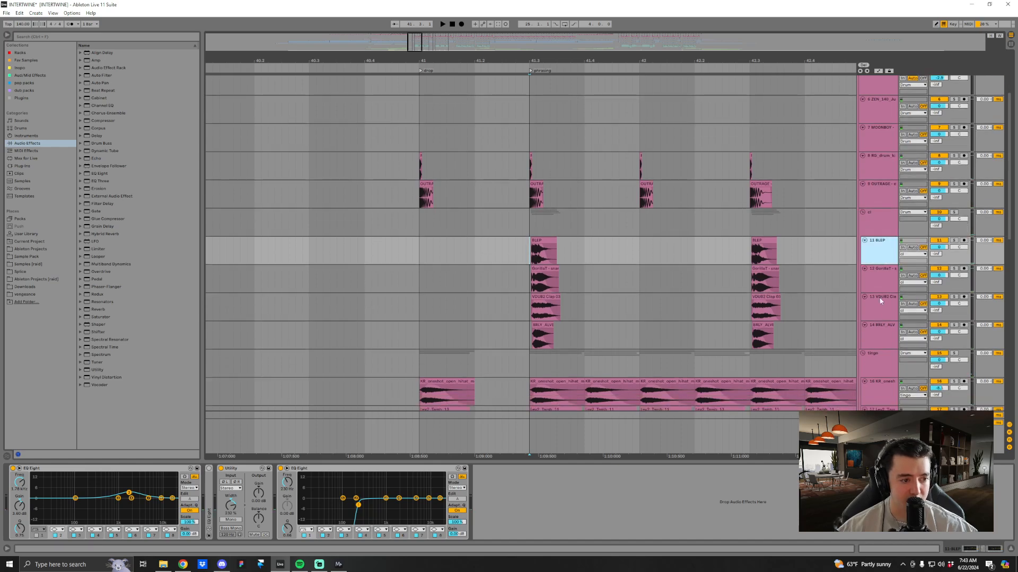
pyautogui.click(865, 329)
pyautogui.click(876, 231)
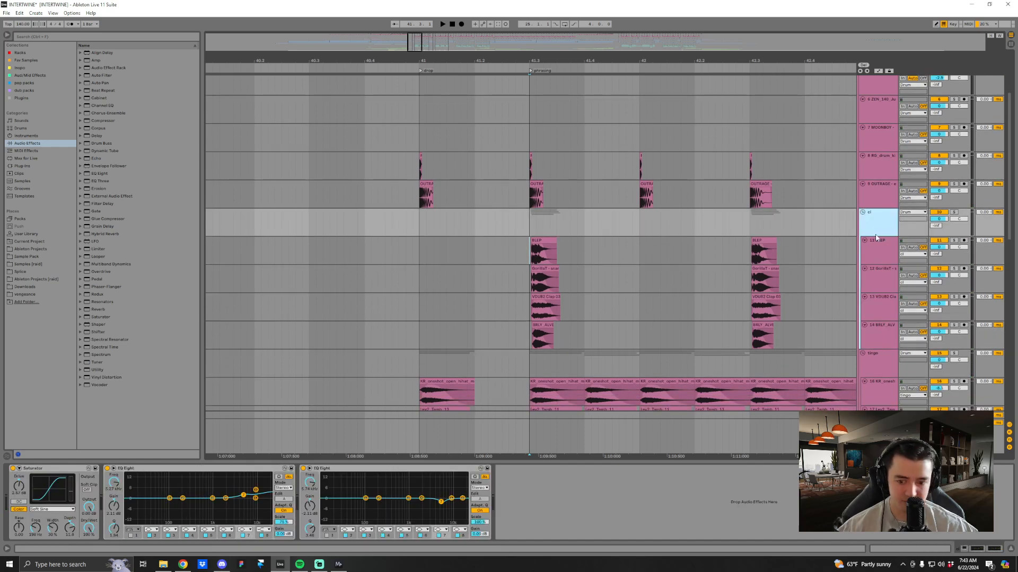
pyautogui.click(533, 227)
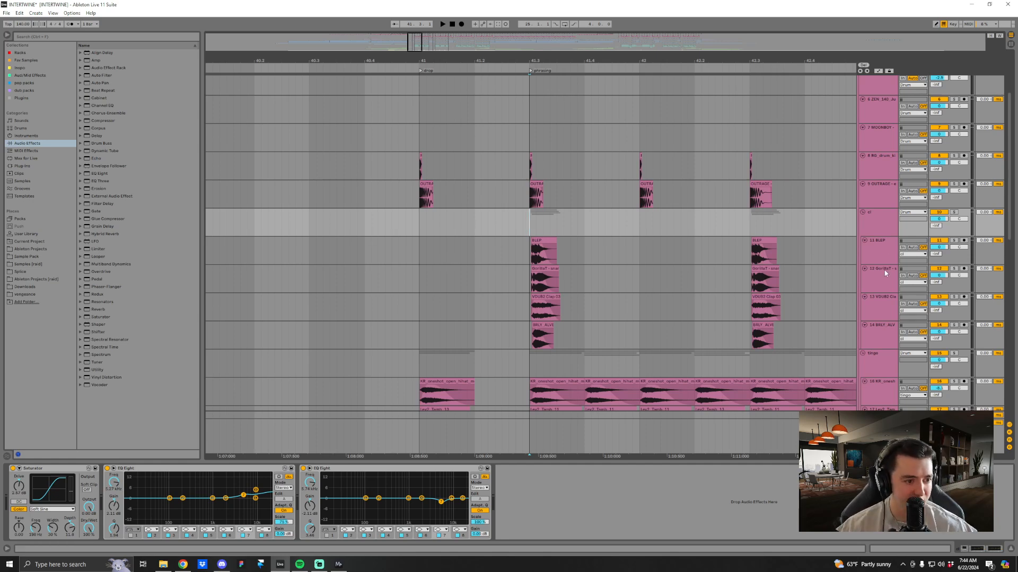
# Collapse the lanes of snare and clap tracks 11 to 14 and fold the hi-hat group below them.
pyautogui.click(880, 249)
pyautogui.keyDown('shift'); pyautogui.click(873, 336); pyautogui.keyUp('shift')
pyautogui.click(863, 326)
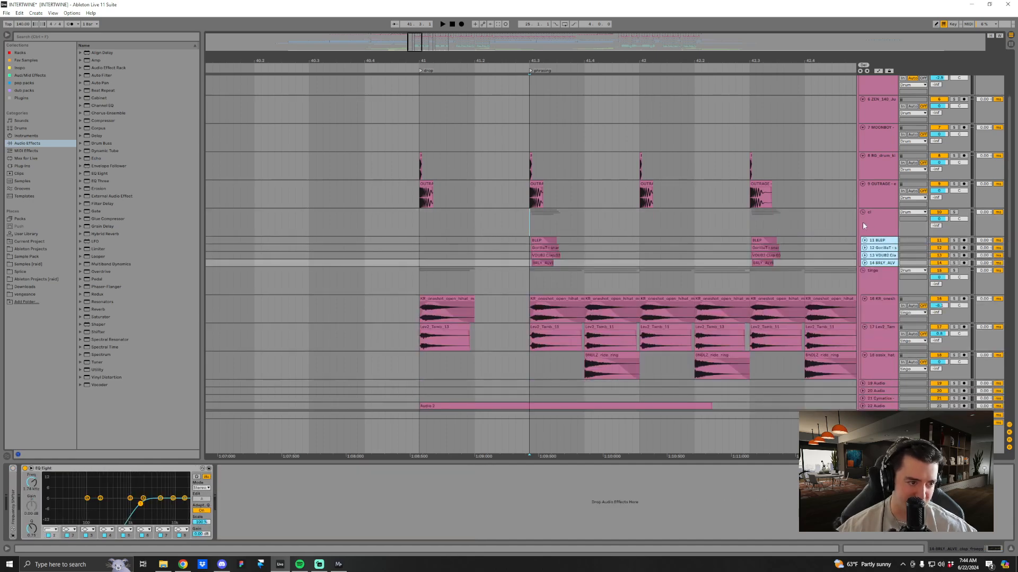
pyautogui.click(863, 221)
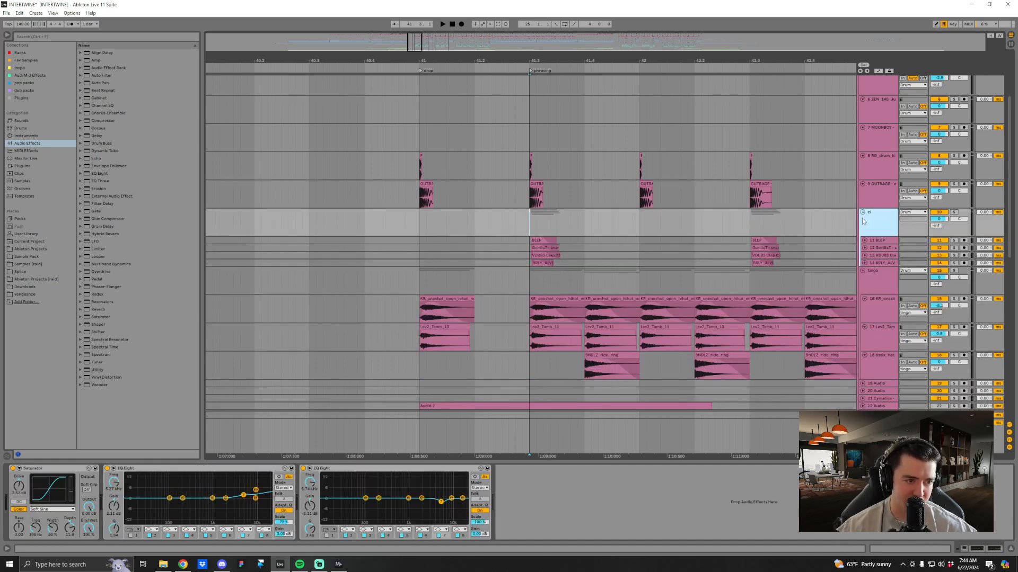
pyautogui.click(866, 276)
pyautogui.click(863, 271)
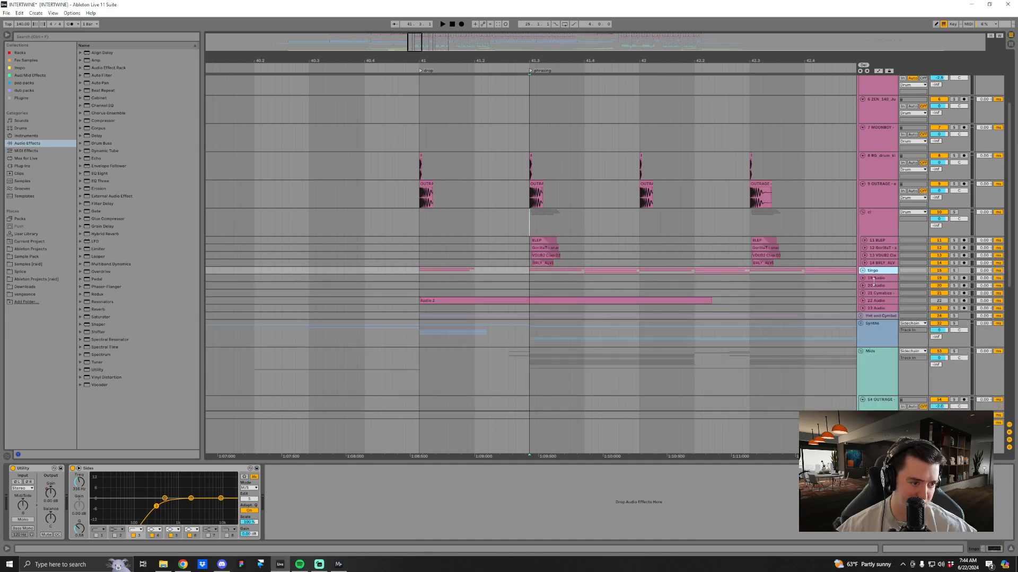
# Delete the empty track 19 Audio below the folded hi-hat group.
pyautogui.click(874, 279)
pyautogui.moveTo(604, 60); pyautogui.dragTo(605, 32)
pyautogui.press('-')
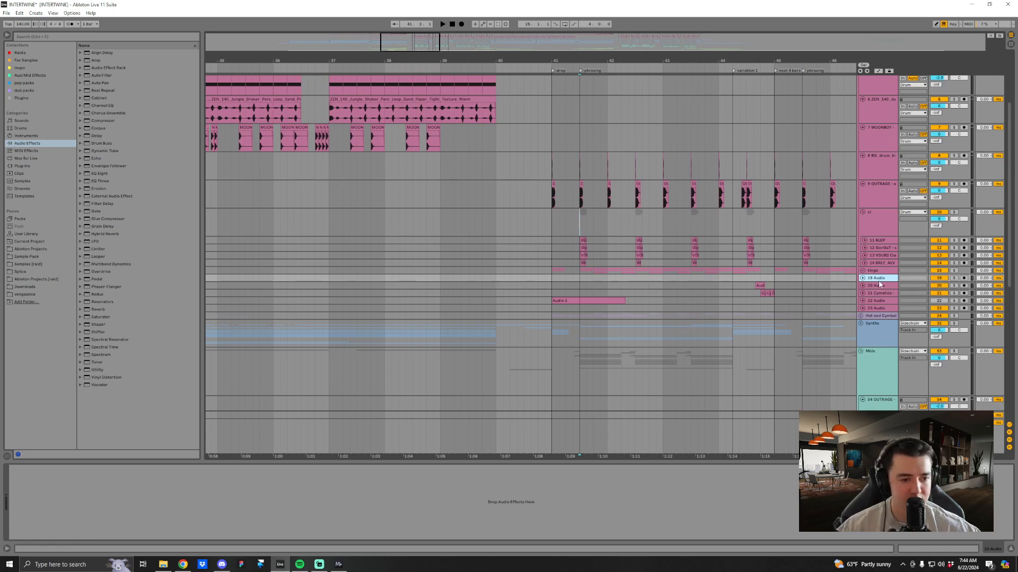
pyautogui.press('Delete')
# Expand the lanes of track 19 Audio and track 20 Cymatics, solo track 19 and play its clip before bar 45.
pyautogui.click(862, 279)
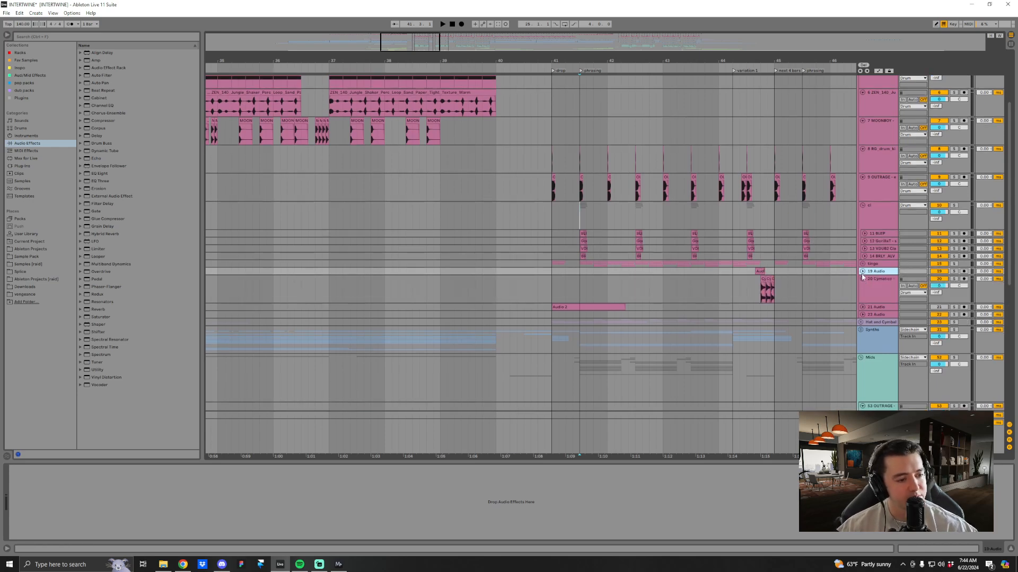
pyautogui.click(862, 272)
pyautogui.click(953, 271)
pyautogui.press('space')
pyautogui.press('space')
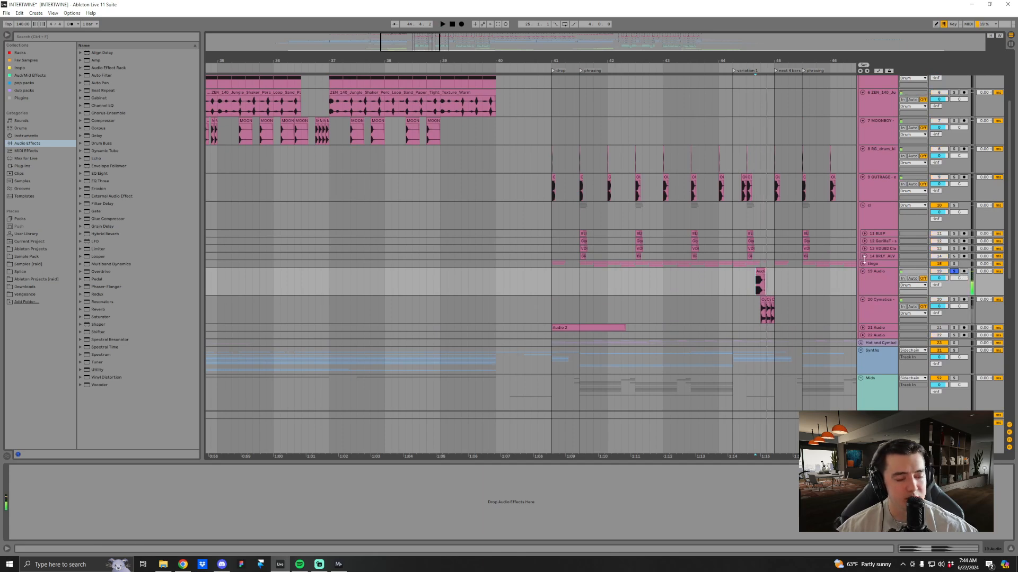
# Solo the whole Drum group and play the drum fill from the variation marker at 44.2.
pyautogui.scroll(5, 869, 273)
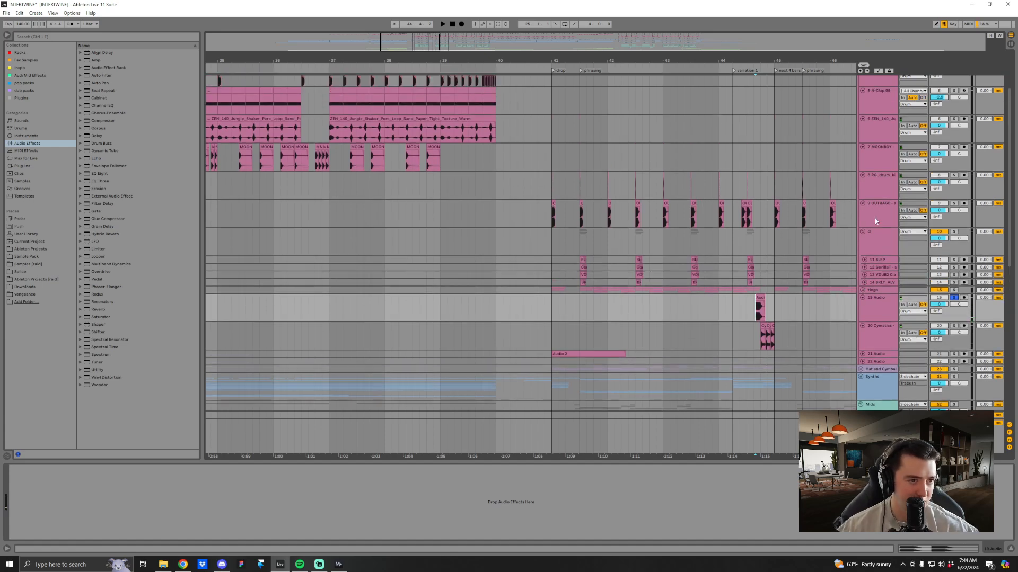
pyautogui.click(879, 111)
pyautogui.click(953, 94)
pyautogui.click(742, 116)
pyautogui.click(733, 121)
pyautogui.press('space')
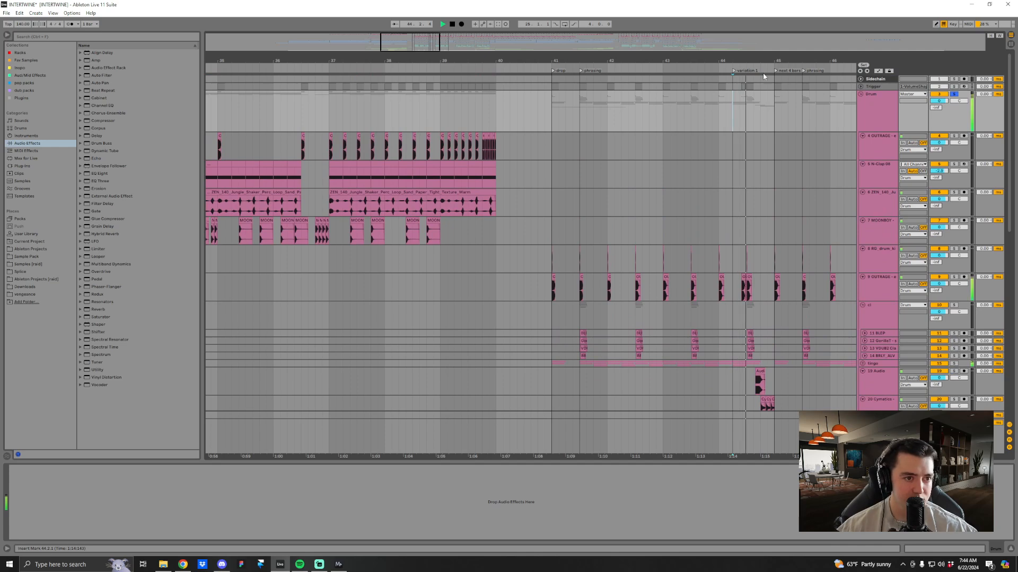
pyautogui.moveTo(762, 64); pyautogui.dragTo(703, 291)
pyautogui.scroll(-2, 715, 354)
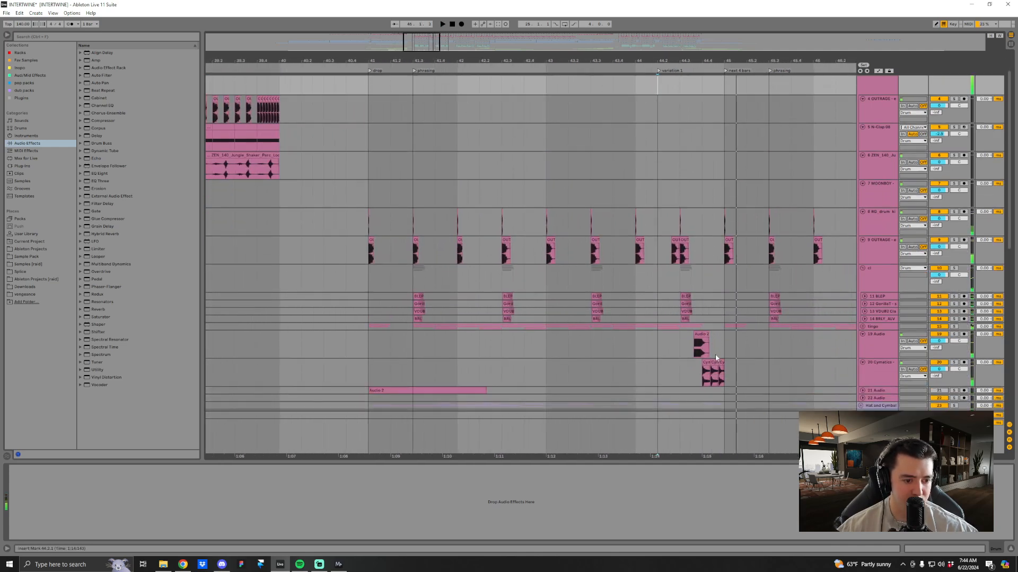
pyautogui.moveTo(715, 58); pyautogui.dragTo(690, 334)
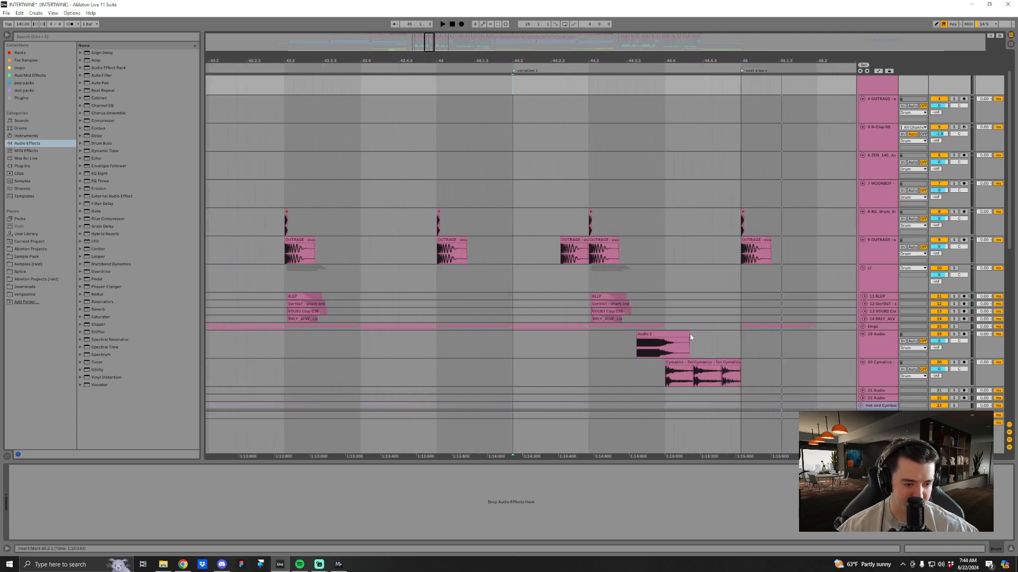
# Solo track 20 Cymatics and place the insert marker at the start of its fill clips at 44.4.
pyautogui.scroll(-1, 679, 347)
pyautogui.click(666, 355)
pyautogui.click(954, 336)
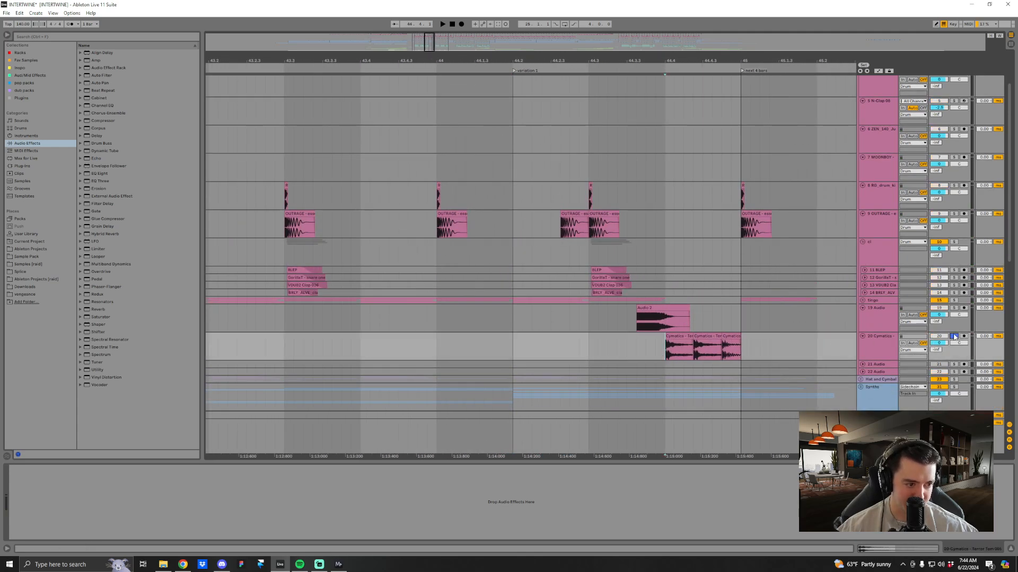
# Solo the Hat and Cymbal group and place the insert marker at the phrasing marker at 41.2.
pyautogui.moveTo(743, 52); pyautogui.dragTo(741, 39)
pyautogui.keyDown('ctrl'); pyautogui.scroll(-3, 732, 101); pyautogui.keyUp('ctrl')
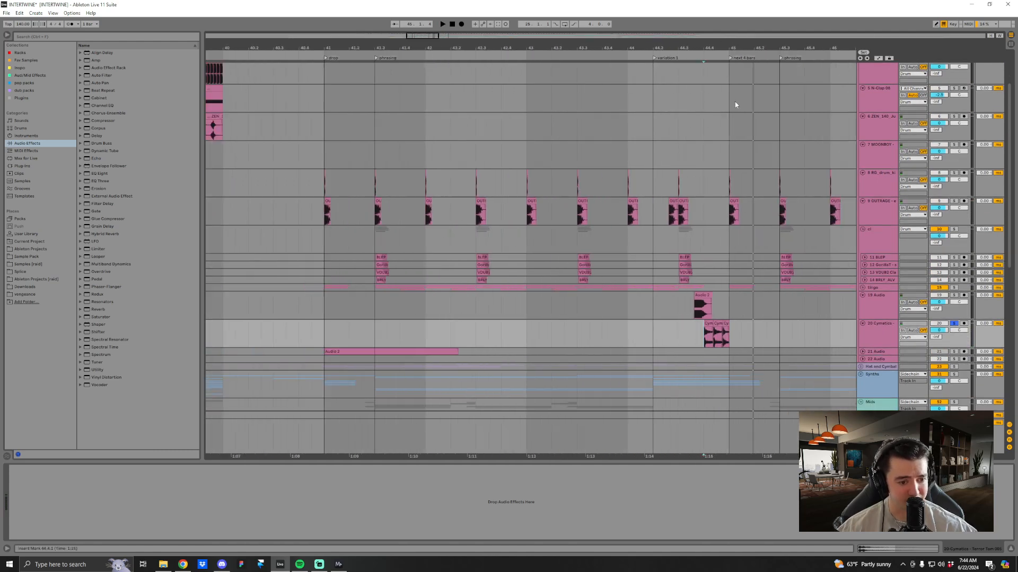
pyautogui.scroll(-3, 487, 338)
pyautogui.scroll(-1, 488, 338)
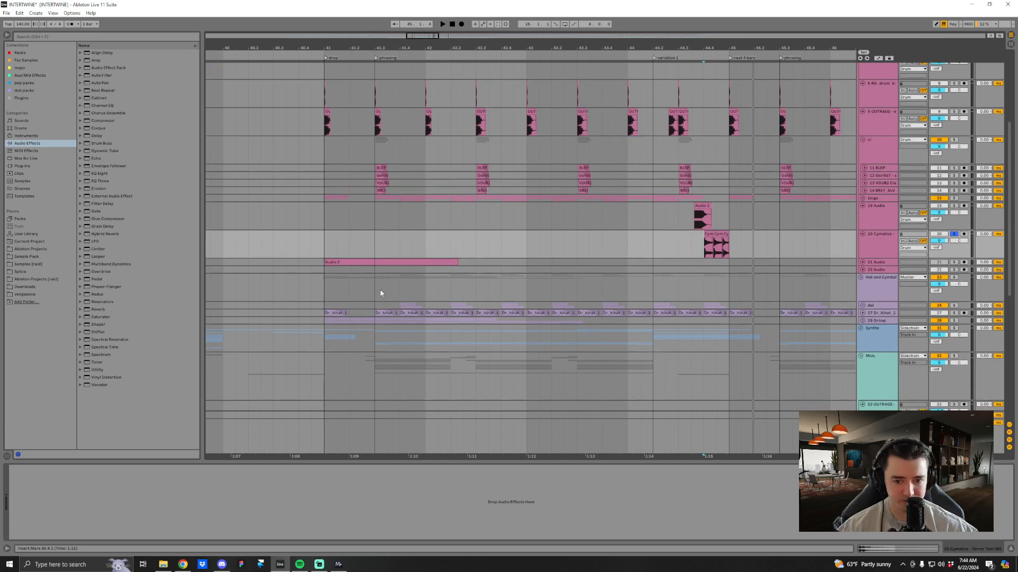
pyautogui.click(375, 289)
pyautogui.click(954, 277)
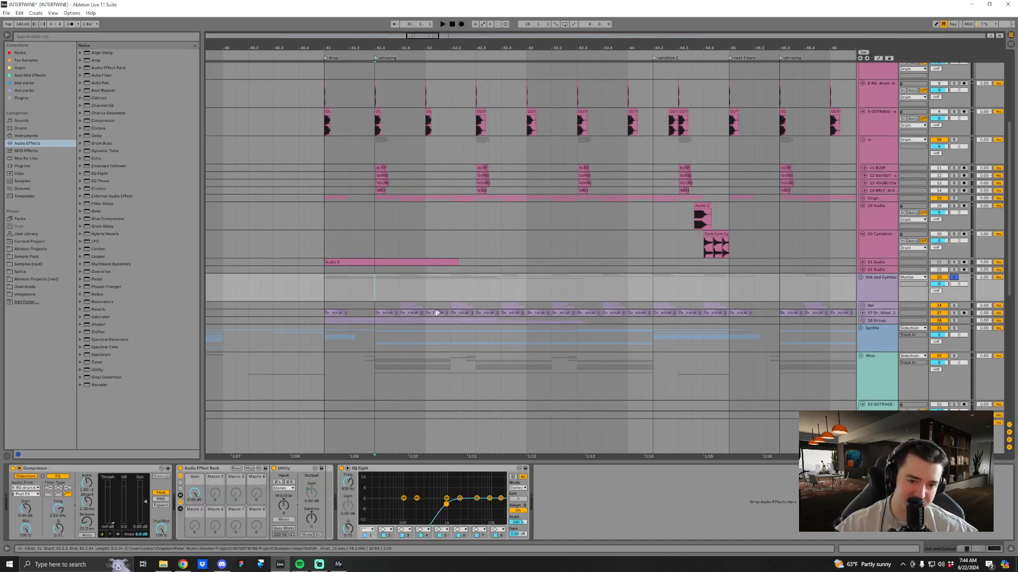
# Unfold crash group 28 and group 24, and expand the lane of hi-hat track 27 inside Hat and Cymbal.
pyautogui.click(861, 321)
pyautogui.scroll(-1, 862, 322)
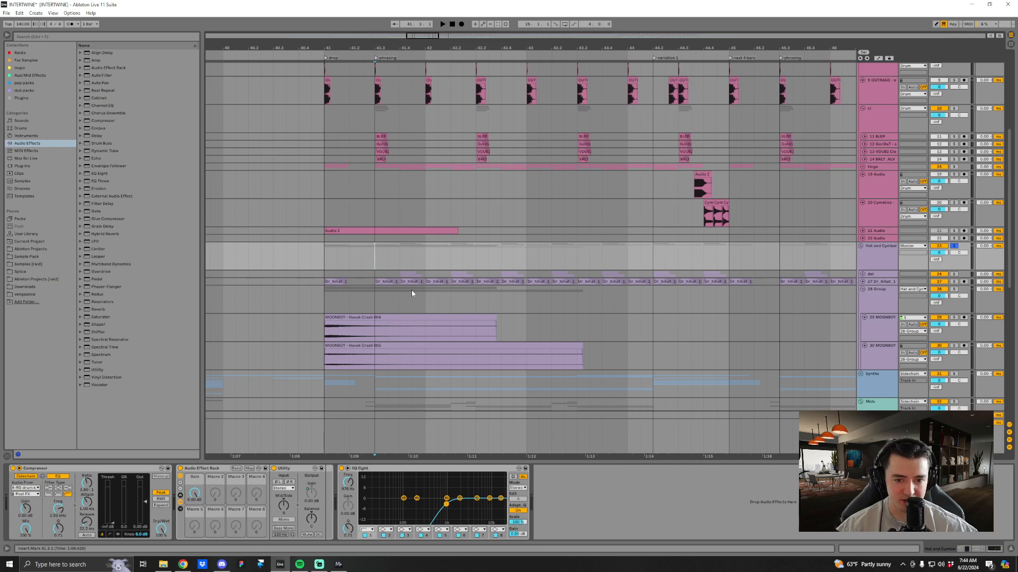
pyautogui.click(862, 281)
pyautogui.click(863, 274)
pyautogui.scroll(-1, 949, 253)
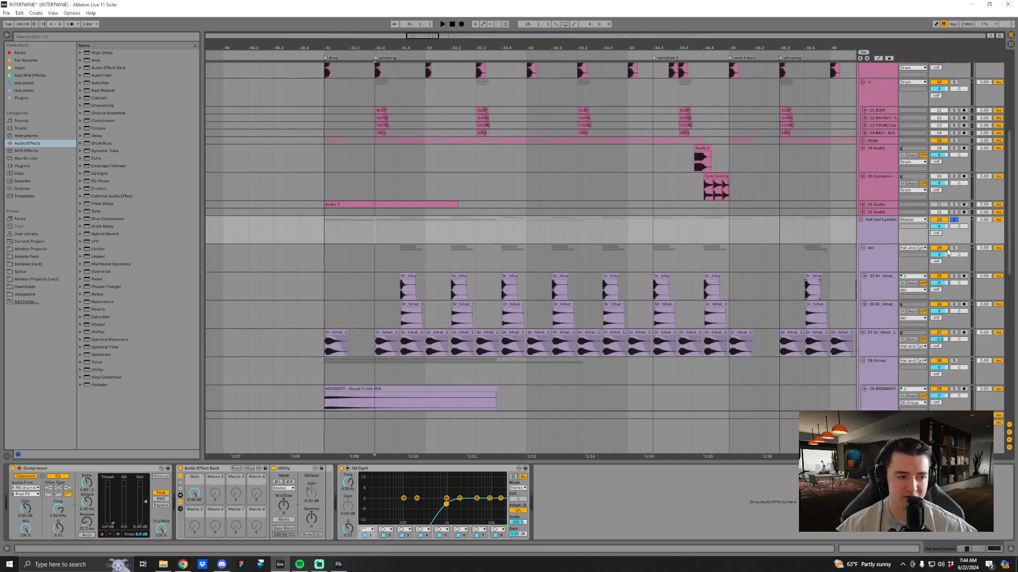
# Play the soloed Hat and Cymbal group from the drop marker at bar 41 and select its Compressor.
pyautogui.click(882, 237)
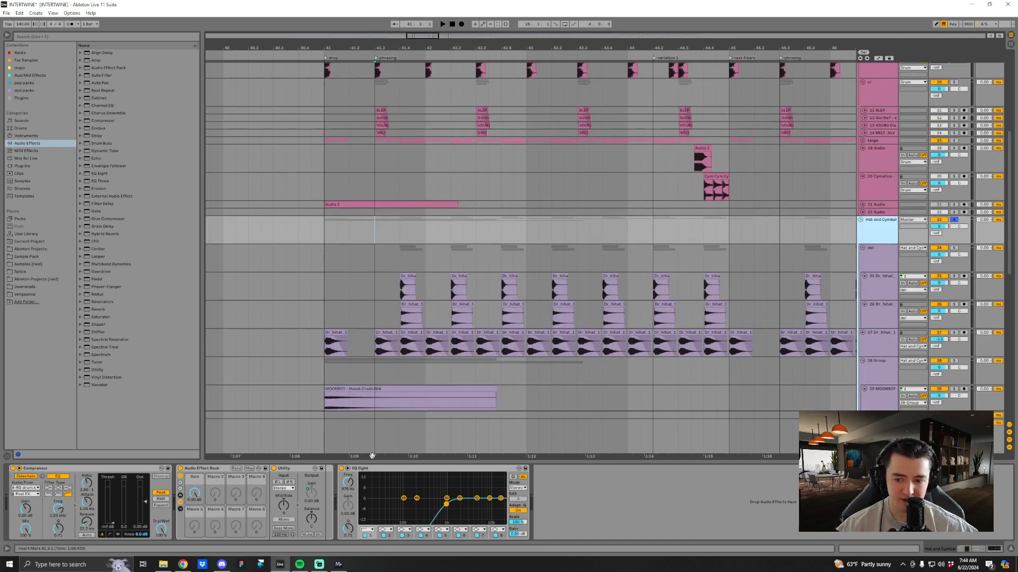
pyautogui.click(319, 235)
pyautogui.press('space')
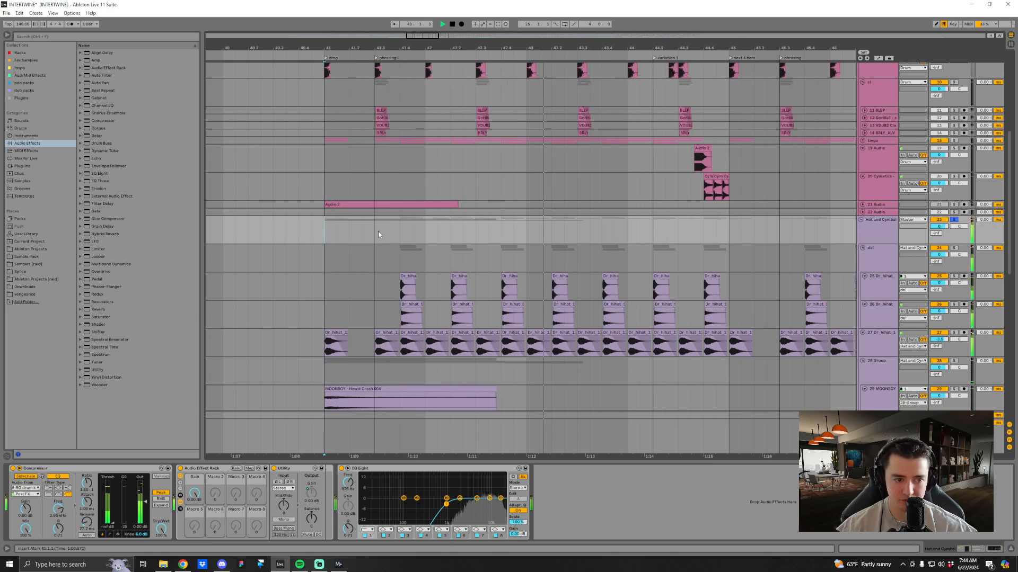
pyautogui.press('space')
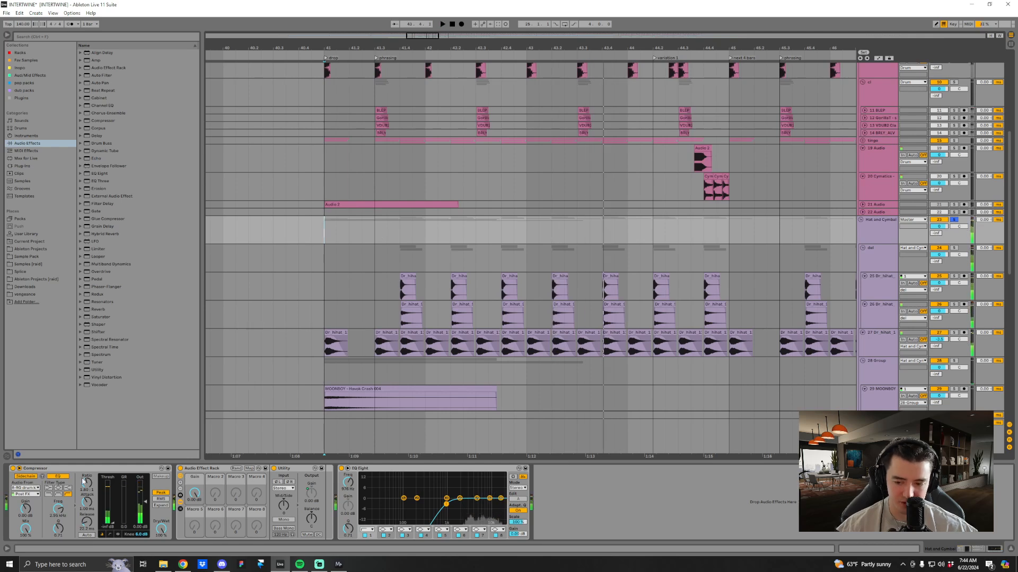
pyautogui.click(52, 470)
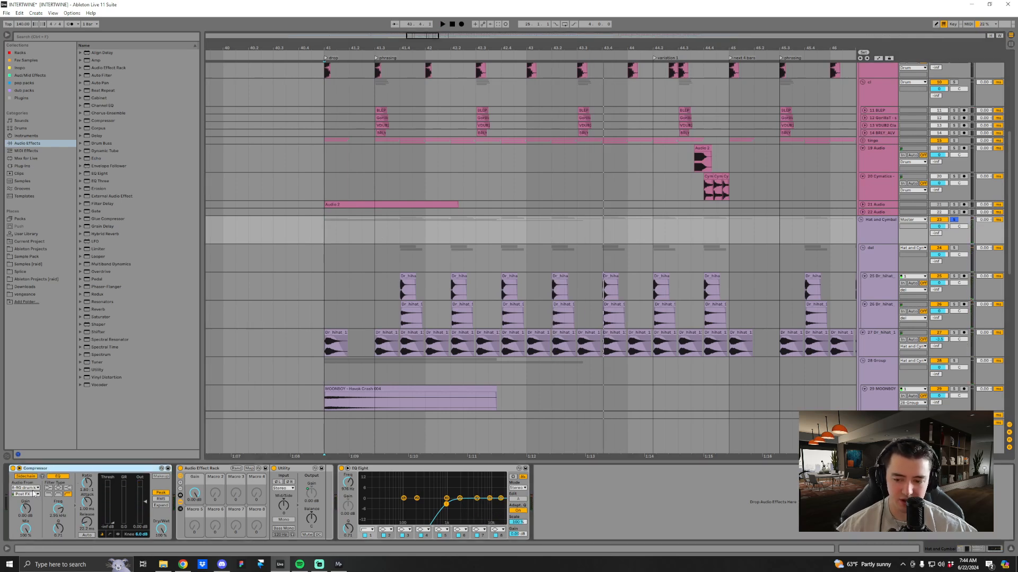
# Play the soloed Hat and Cymbal group again from the phrasing marker at 41.2.
pyautogui.scroll(3, 386, 286)
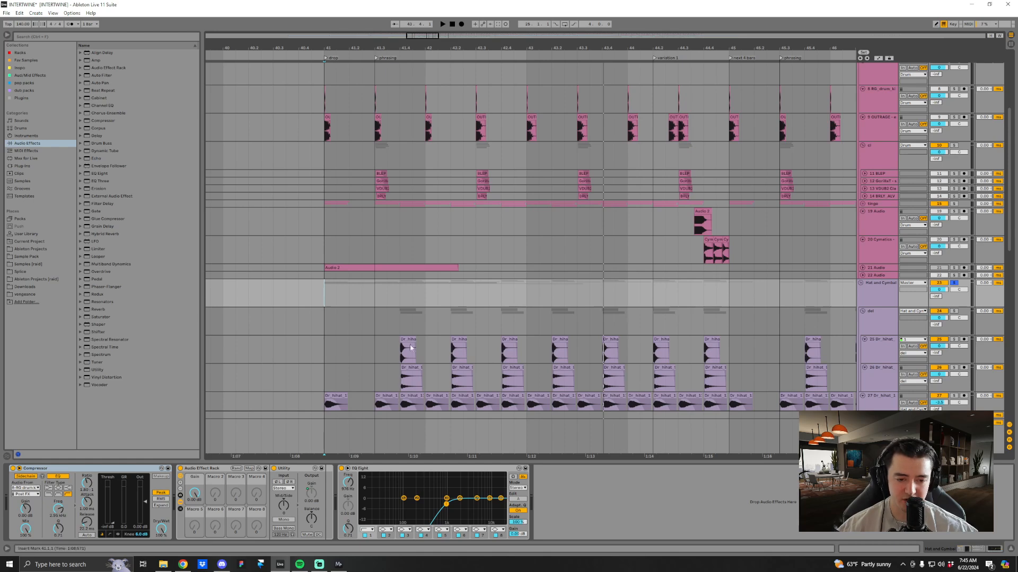
pyautogui.scroll(-1, 406, 318)
pyautogui.click(371, 283)
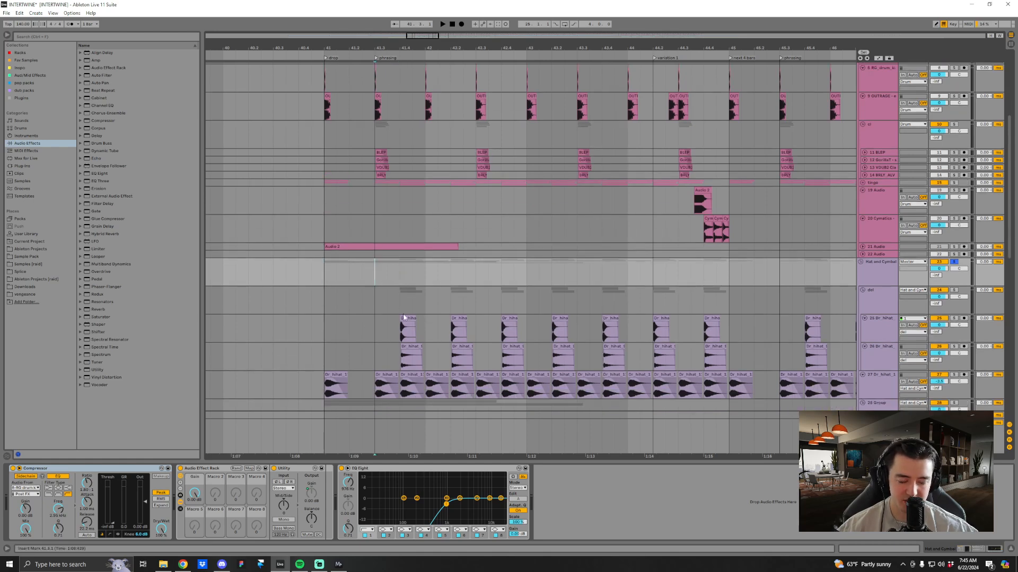
pyautogui.press('space')
pyautogui.scroll(-1, 591, 331)
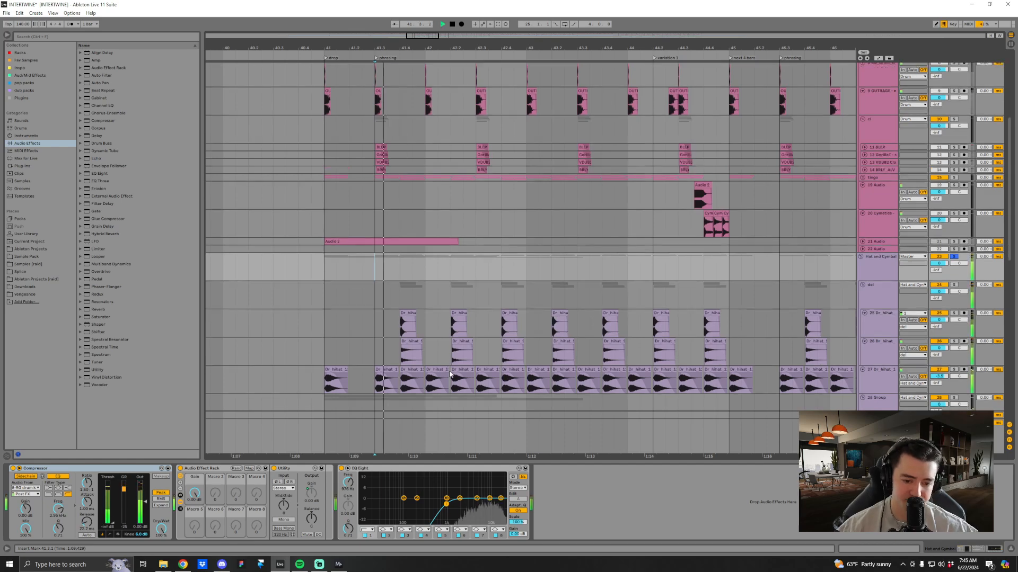
pyautogui.press('space')
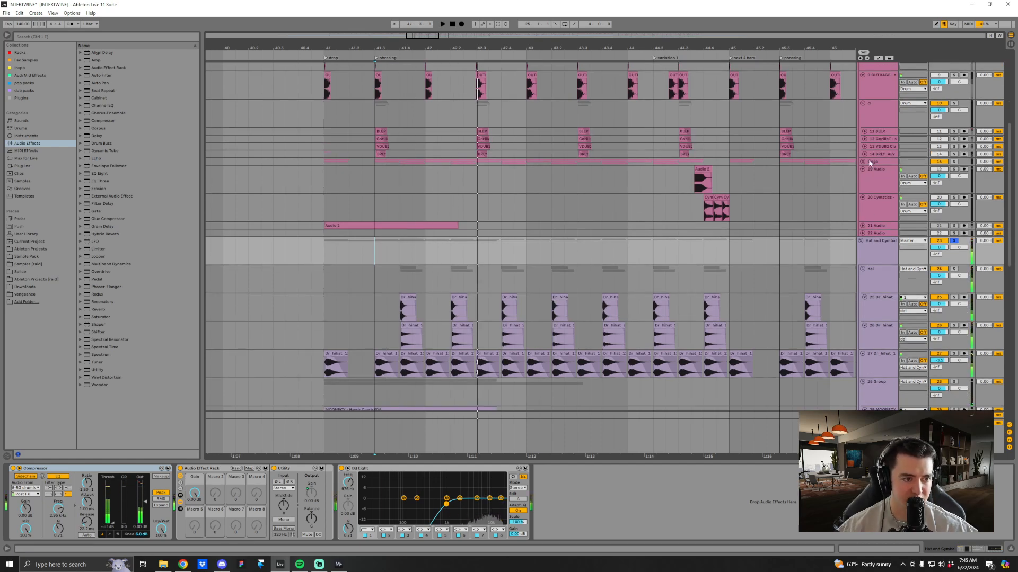
# Unfold hi-hat group 15 in the Drum group, solo it and play it from the phrasing marker.
pyautogui.click(863, 162)
pyautogui.scroll(-1, 456, 286)
pyautogui.press('space')
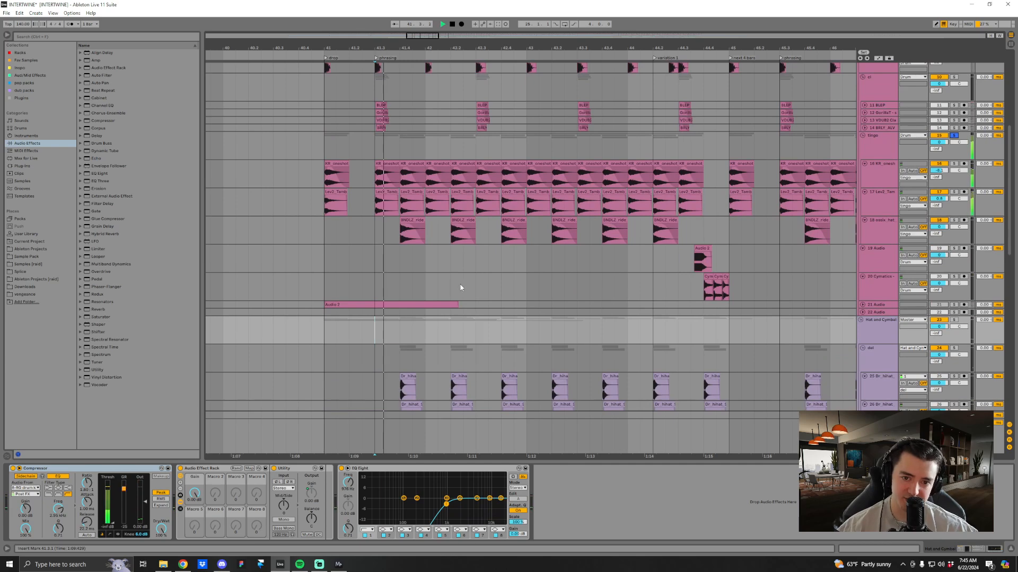
pyautogui.scroll(-2, 464, 284)
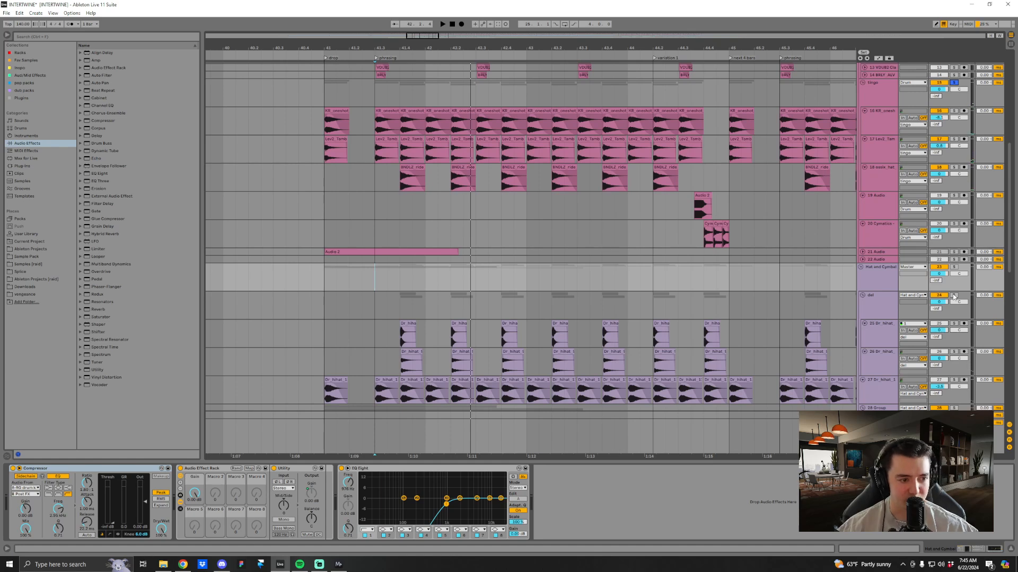
# Solo group 24 and play it from the phrasing marker, and replay the whole Hat and Cymbal group for comparison.
pyautogui.click(954, 295)
pyautogui.scroll(-1, 719, 329)
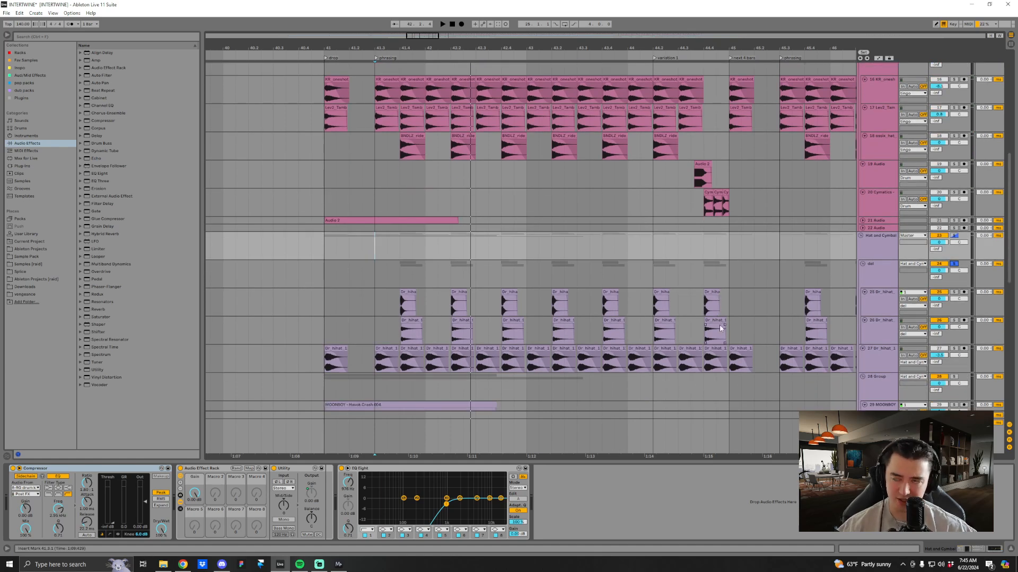
pyautogui.scroll(-1, 753, 318)
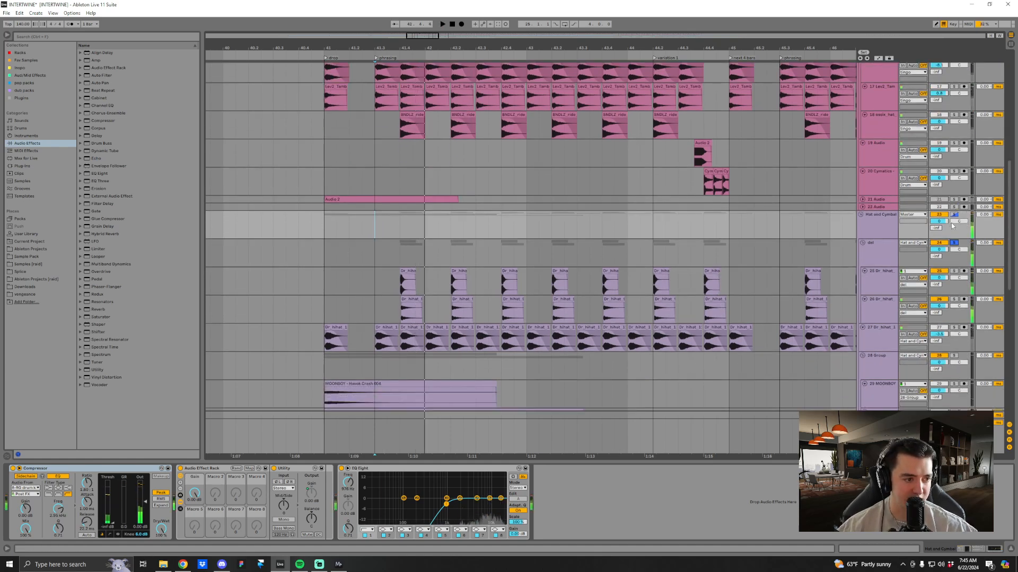
pyautogui.press('space')
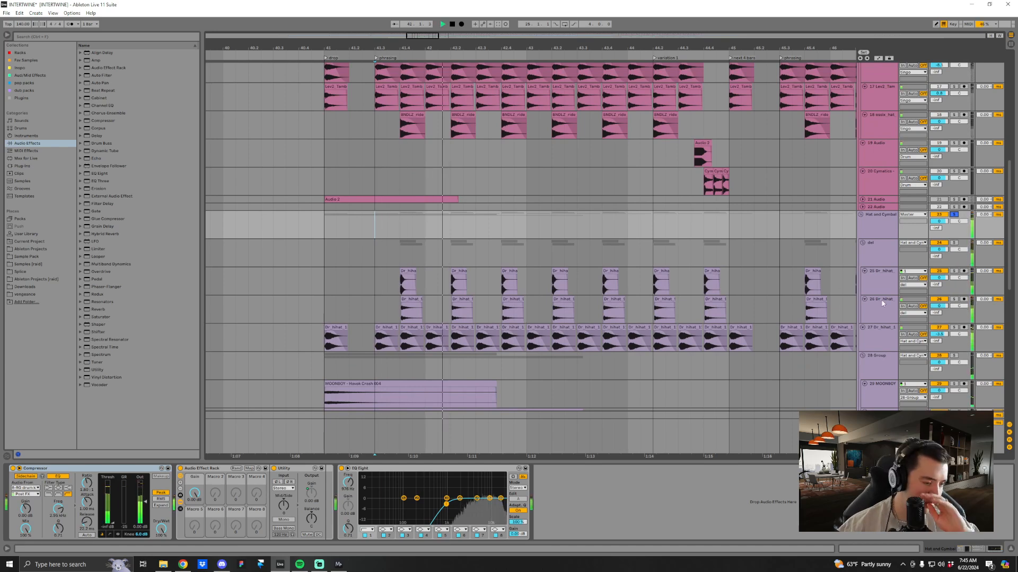
pyautogui.press('space')
# Solo group 28 and play its two MOONBOY crash clips from the drop marker at bar 41.
pyautogui.scroll(-2, 466, 364)
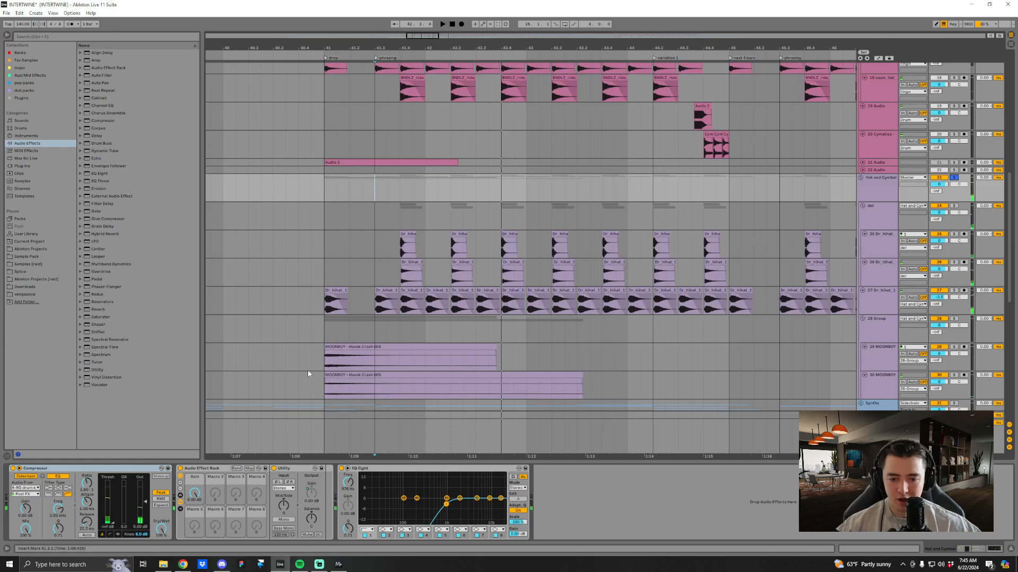
pyautogui.click(324, 358)
pyautogui.press('space')
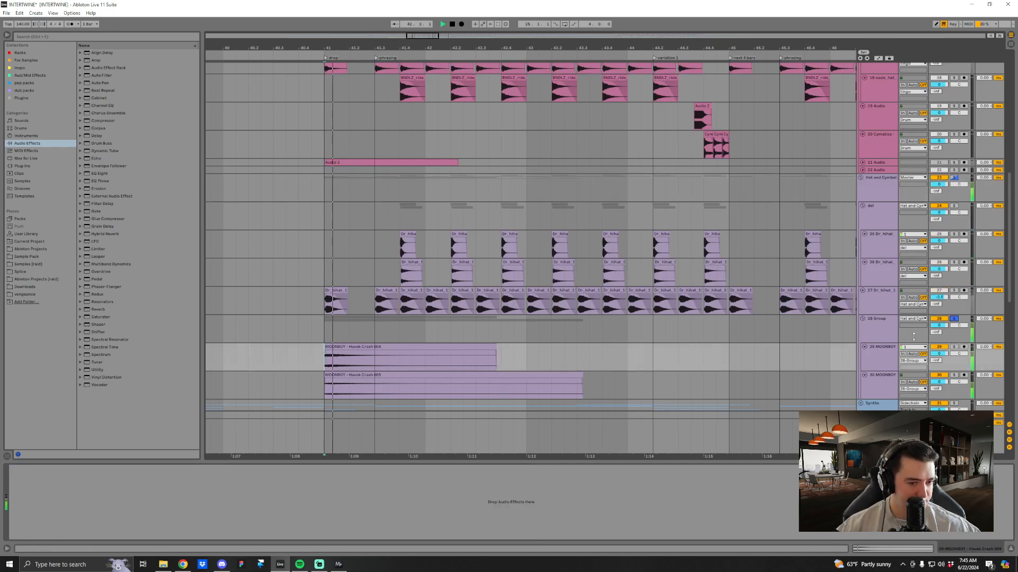
pyautogui.scroll(-2, 622, 362)
pyautogui.moveTo(514, 47); pyautogui.dragTo(468, 21)
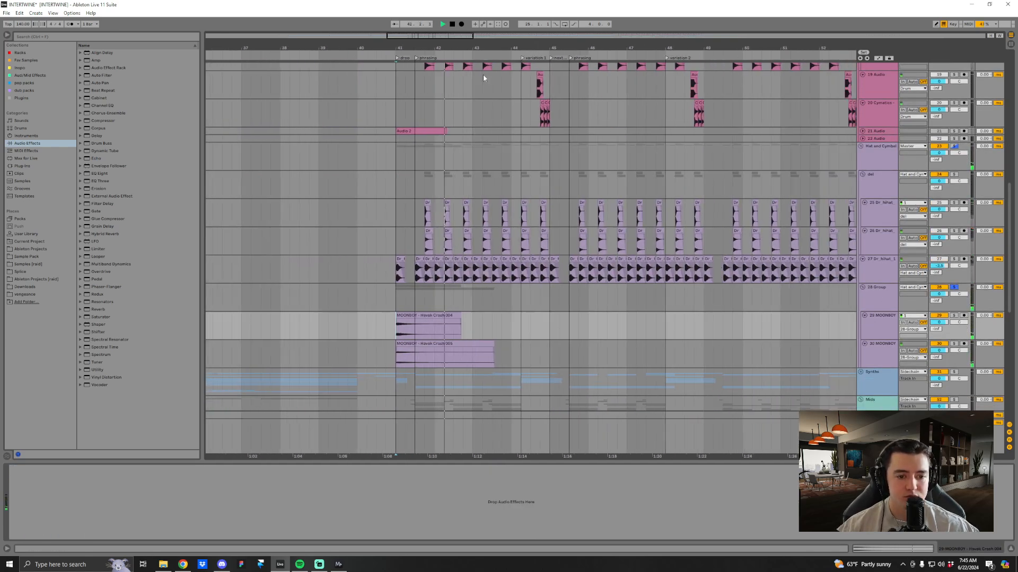
pyautogui.press('space')
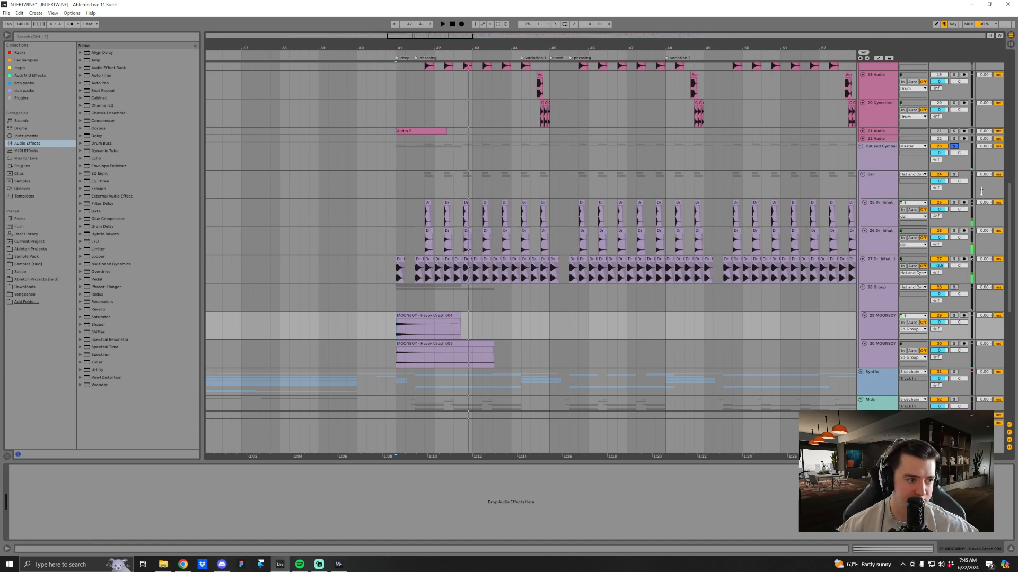
# Solo the whole Drum group and play the drop's drums from bar 41.
pyautogui.moveTo(1009, 231); pyautogui.dragTo(1007, 98)
pyautogui.click(953, 81)
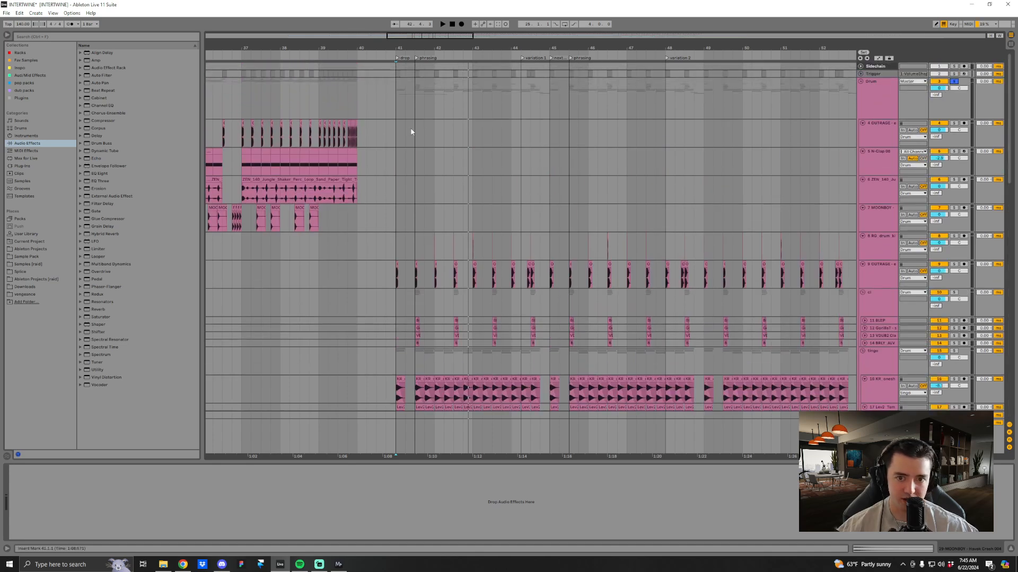
pyautogui.click(393, 106)
pyautogui.press('space')
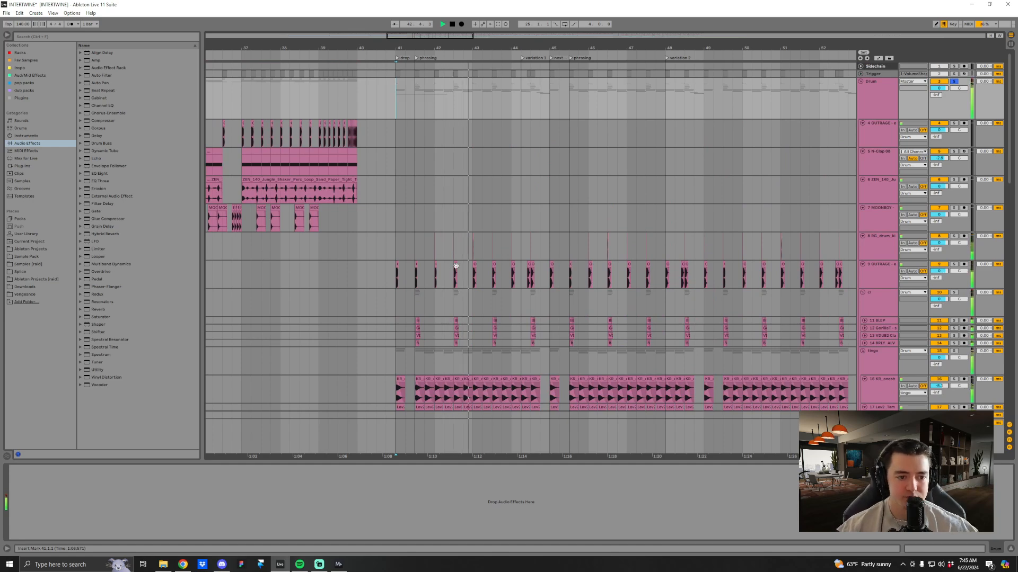
pyautogui.press('space')
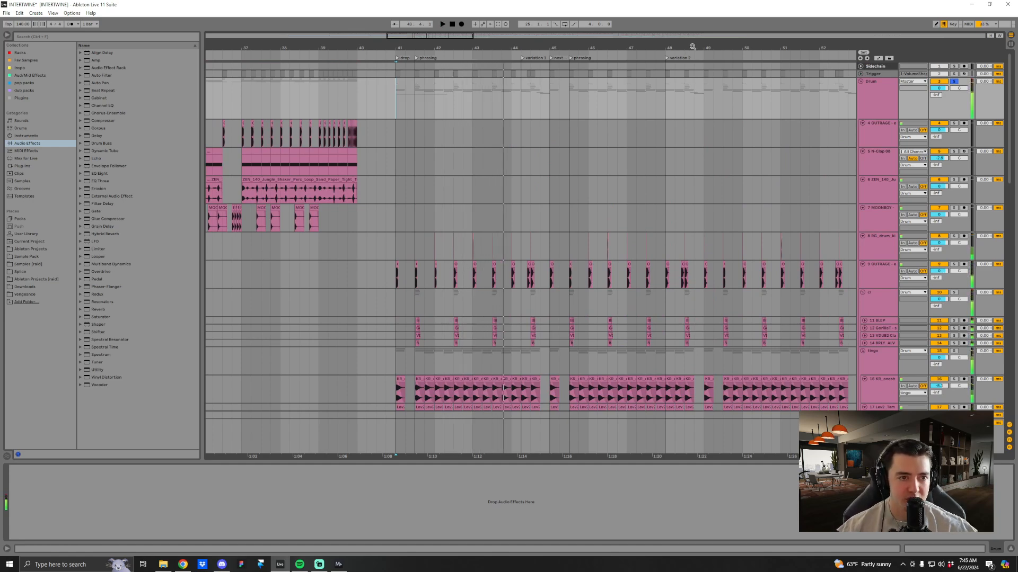
# Collapse the lanes of drum tracks 4 to 8 together.
pyautogui.moveTo(692, 46); pyautogui.dragTo(624, 43)
pyautogui.click(872, 133)
pyautogui.keyDown('shift'); pyautogui.click(864, 244); pyautogui.keyUp('shift')
pyautogui.click(862, 236)
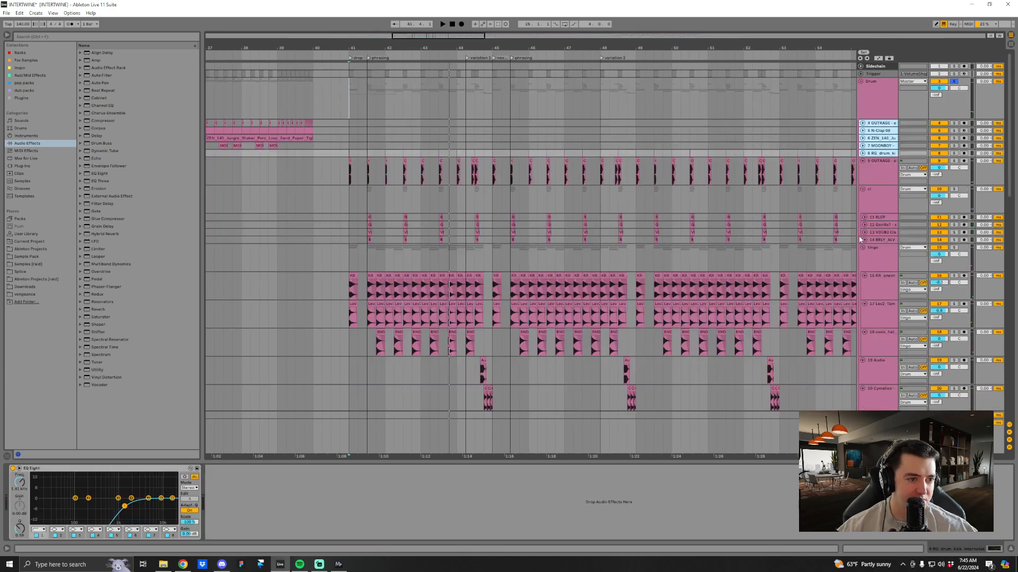
# Examine the kick clip on track 9 at bar 57 up close, along with the gap before it at 56.4.
pyautogui.moveTo(757, 48); pyautogui.dragTo(452, 42)
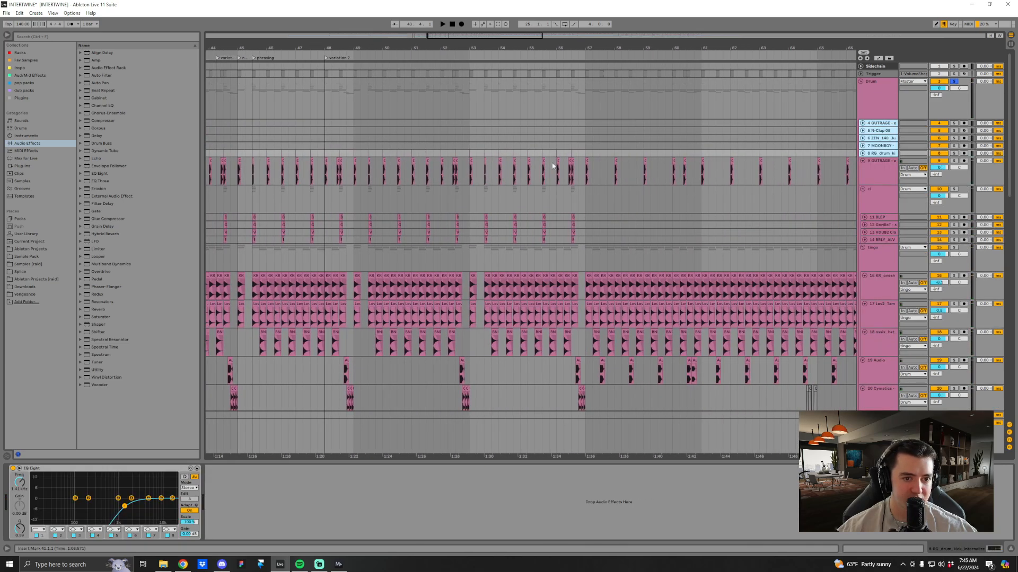
pyautogui.click(582, 179)
pyautogui.click(584, 179)
pyautogui.moveTo(588, 49); pyautogui.dragTo(452, 182)
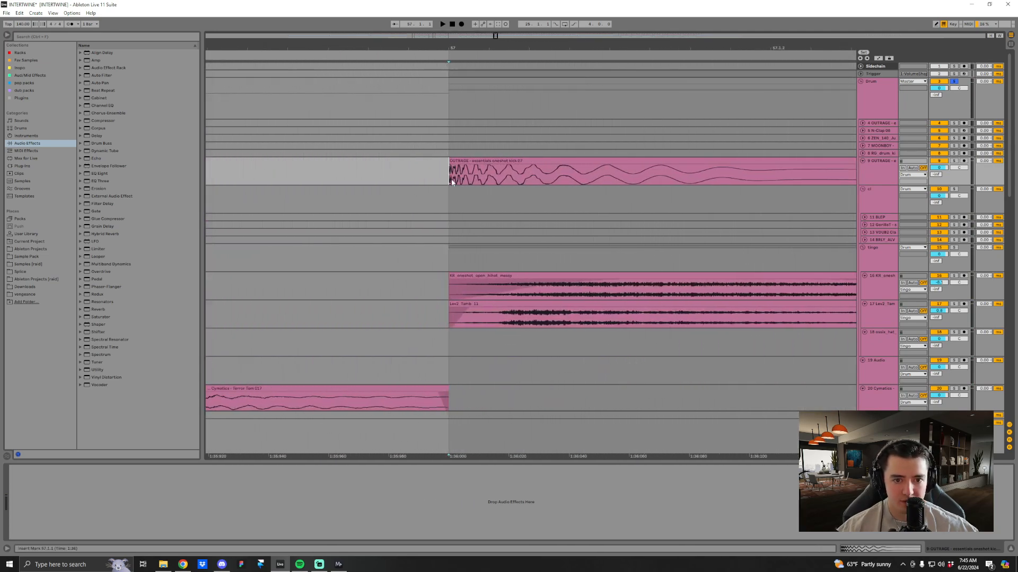
pyautogui.moveTo(462, 48); pyautogui.dragTo(460, 7)
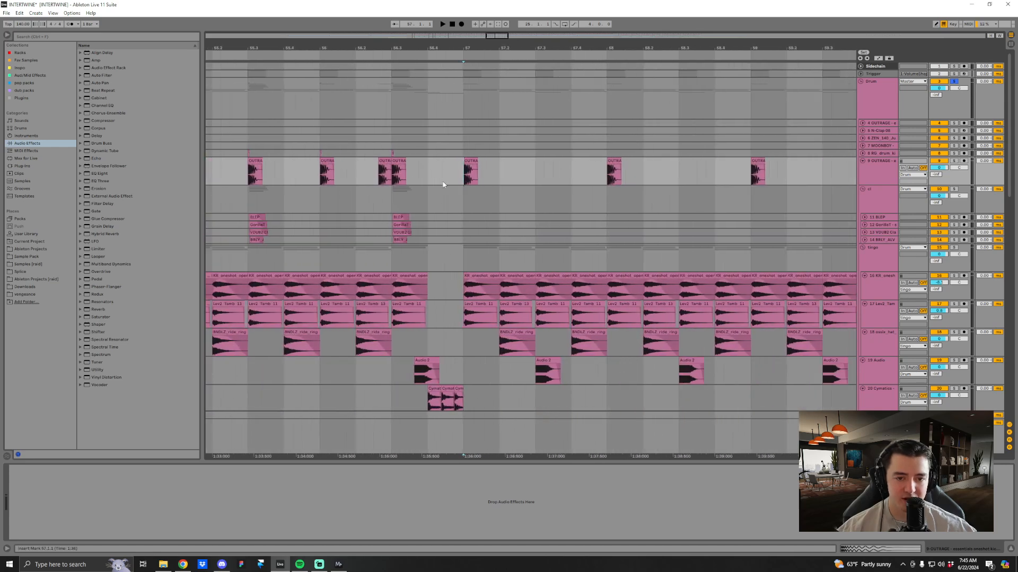
pyautogui.click(426, 178)
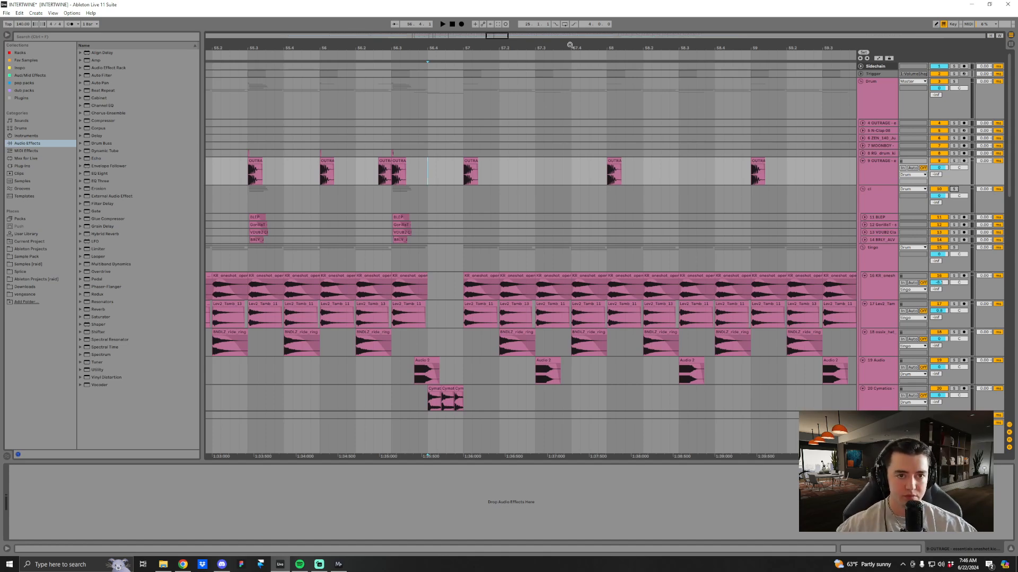
# Play the drum transition from 56.3 through the fill into the section after bar 57.
pyautogui.moveTo(570, 46); pyautogui.dragTo(575, 24)
pyautogui.click(448, 175)
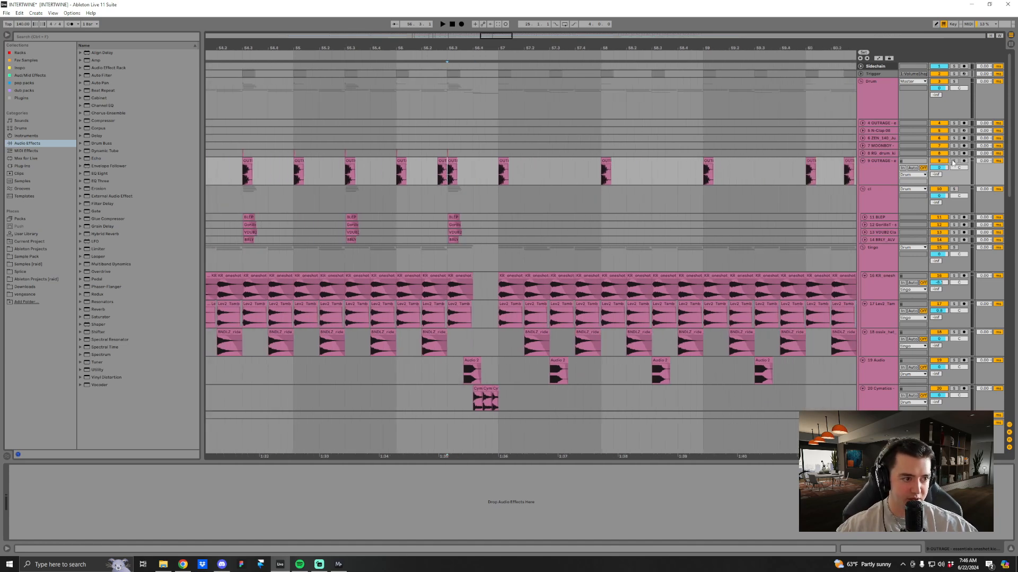
pyautogui.press('space')
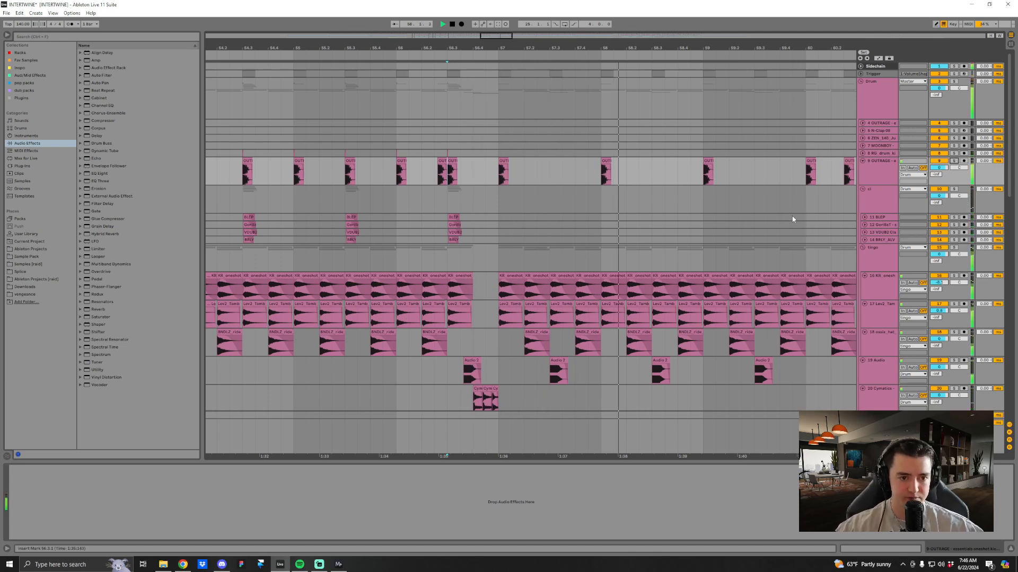
pyautogui.moveTo(632, 45); pyautogui.dragTo(595, 24)
pyautogui.press('-')
pyautogui.press('space')
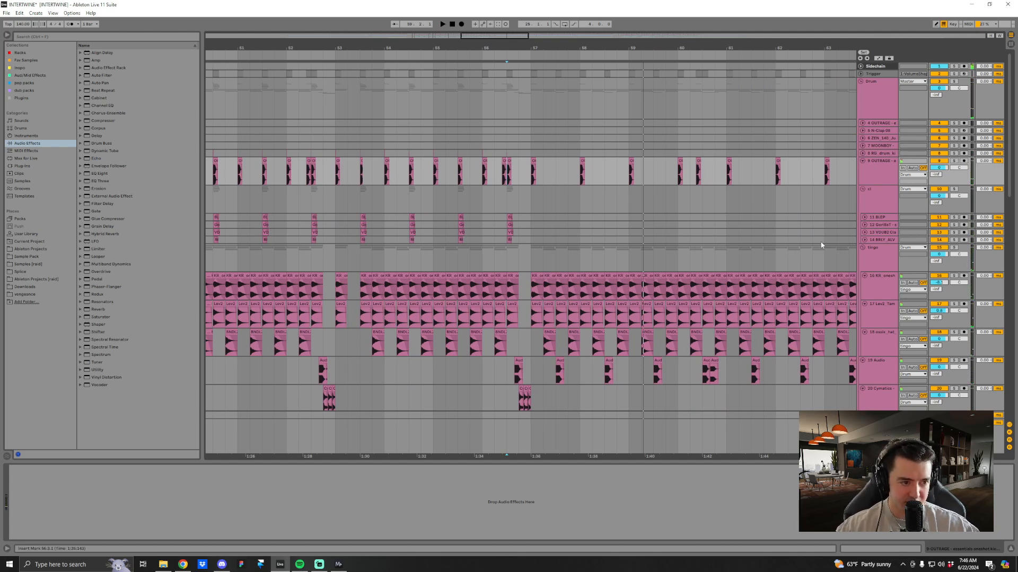
# Fold the drum subgroup holding tracks 16 to 18 and the Hat and Cymbal group.
pyautogui.click(862, 247)
pyautogui.scroll(-1, 861, 266)
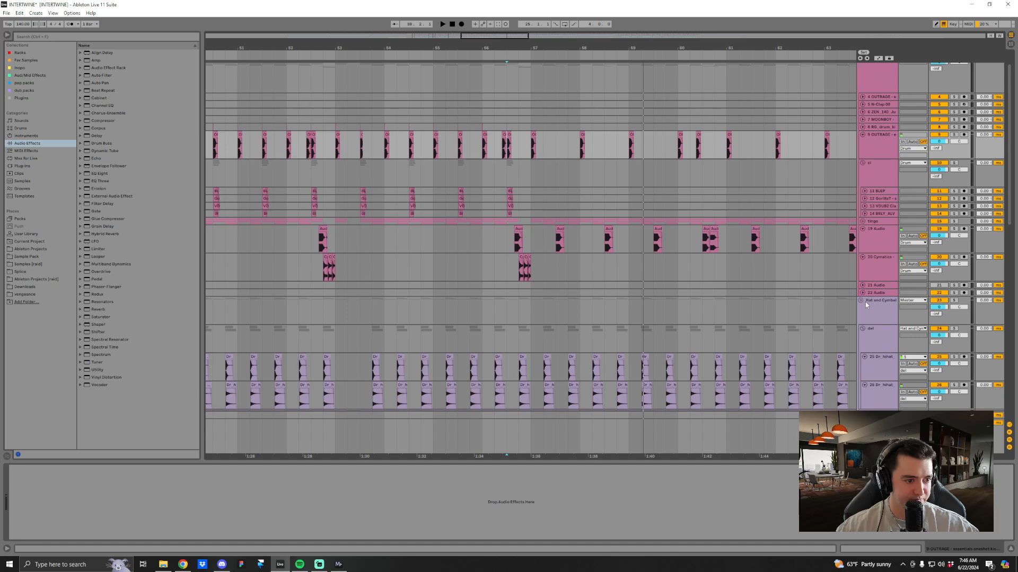
pyautogui.click(861, 300)
# Collapse the lanes of tracks 19, 20 and 9, and fold the cl subgroup.
pyautogui.click(869, 265)
pyautogui.click(861, 230)
pyautogui.keyDown('shift'); pyautogui.click(866, 256); pyautogui.keyUp('shift')
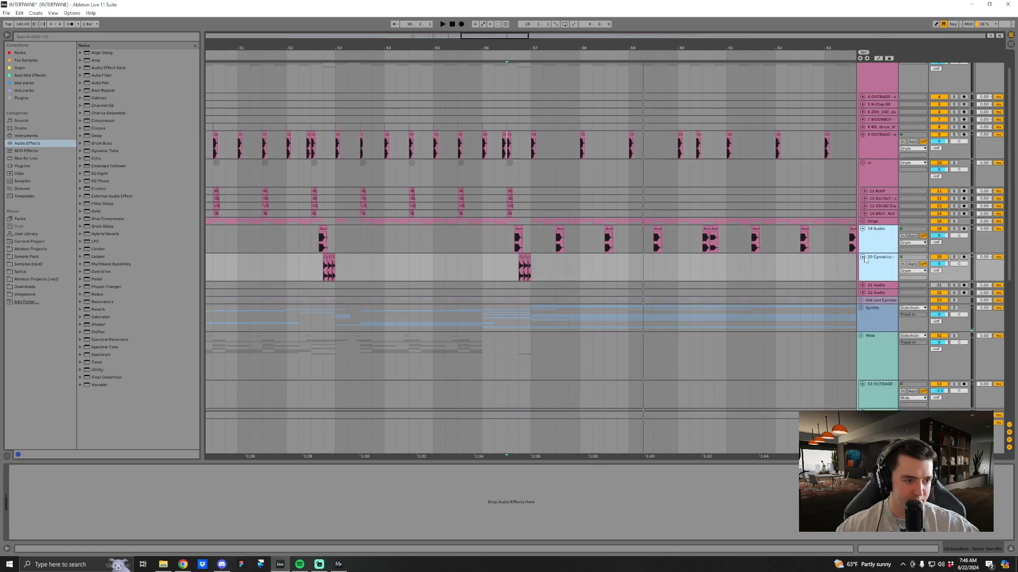
pyautogui.click(863, 257)
pyautogui.click(863, 163)
pyautogui.click(863, 136)
# Fold the whole Drum group.
pyautogui.scroll(1, 794, 223)
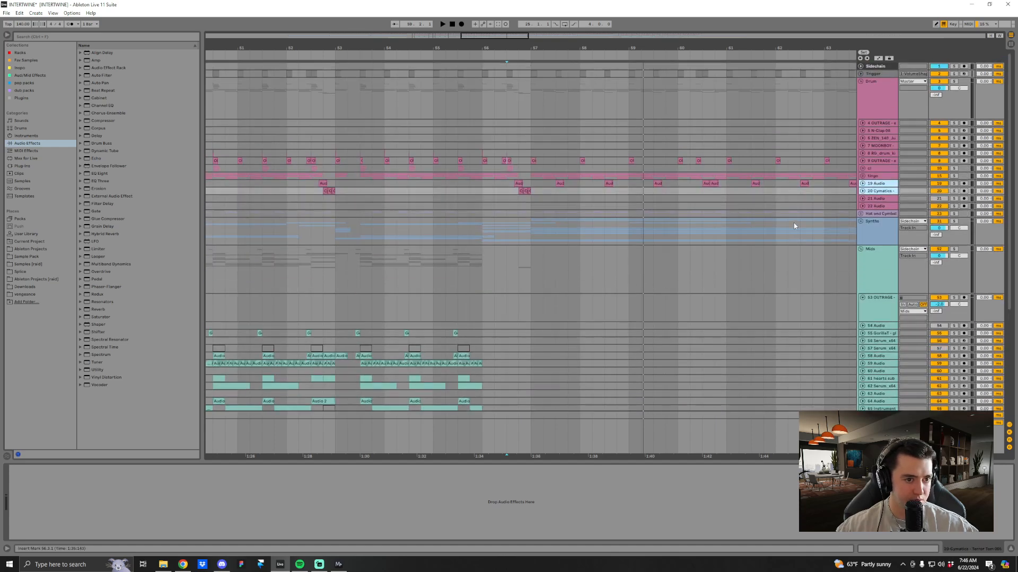
pyautogui.click(865, 85)
pyautogui.click(861, 82)
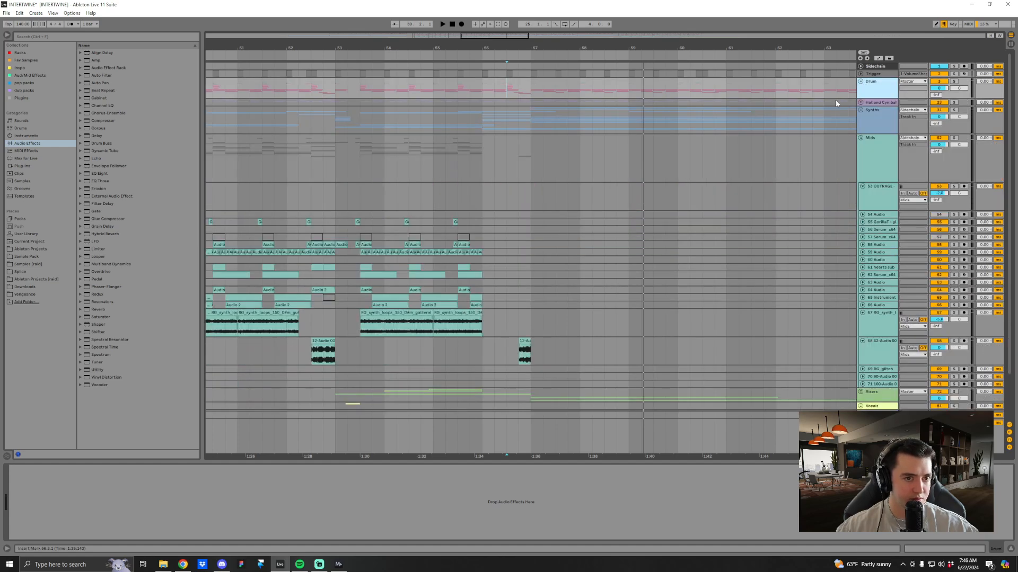
# Collapse the lanes of tracks 67 and 68 in the Mids group.
pyautogui.scroll(-5, 675, 78)
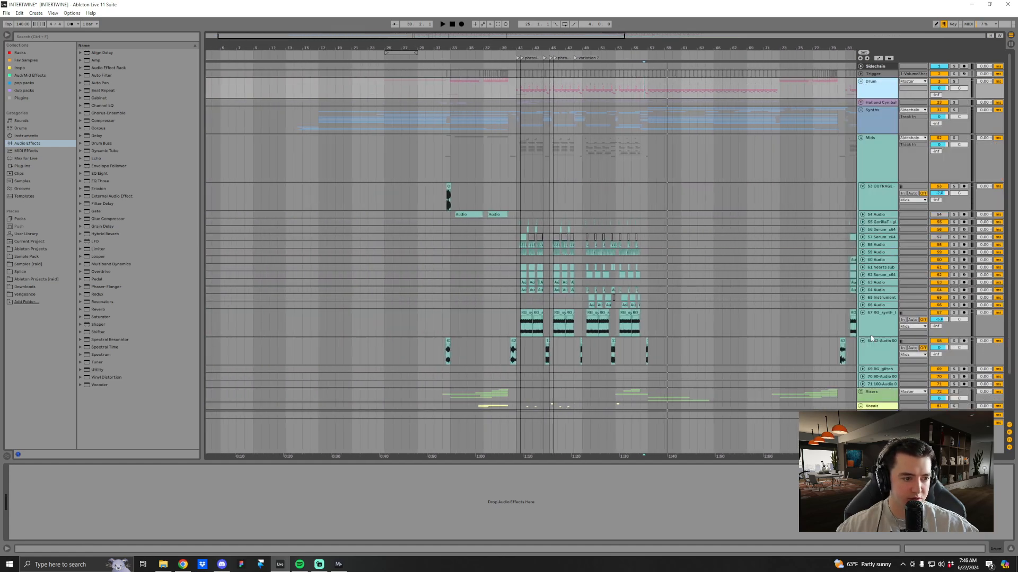
pyautogui.click(873, 356)
pyautogui.click(862, 342)
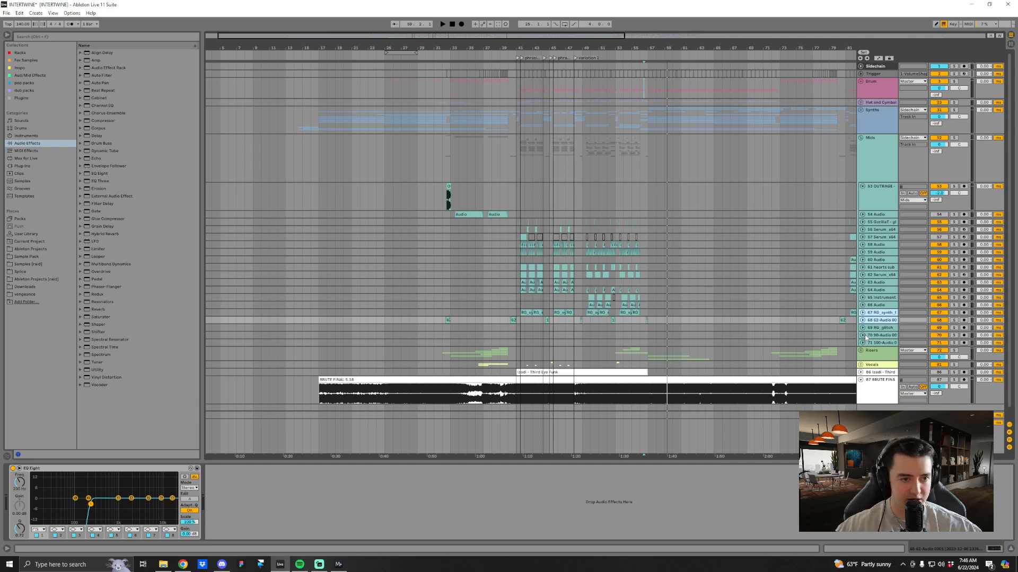
# Expand and solo Serum track 57, and play the second drop from bar 81.
pyautogui.hscroll(5, 767, 275)
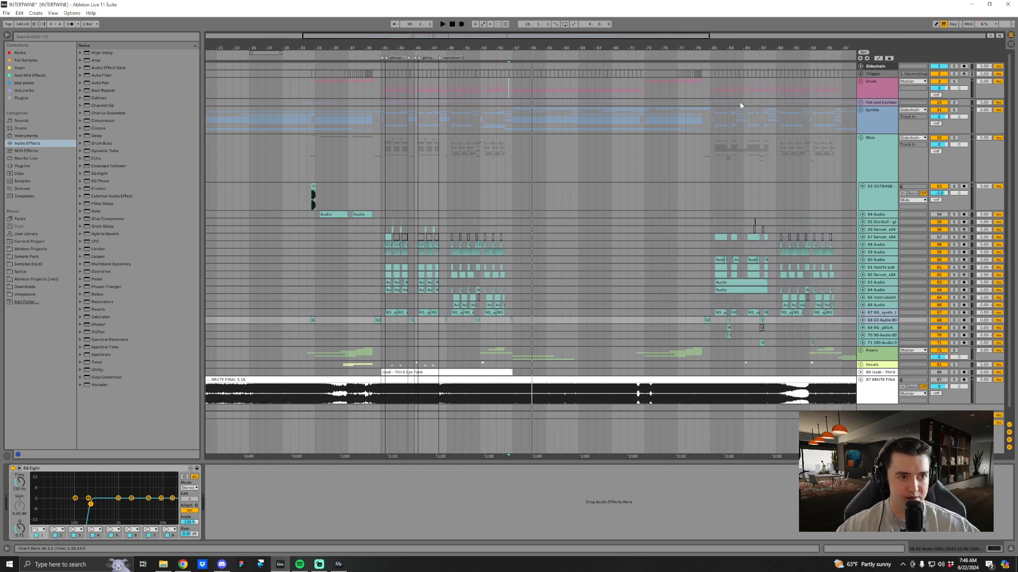
pyautogui.moveTo(749, 47); pyautogui.dragTo(755, 193)
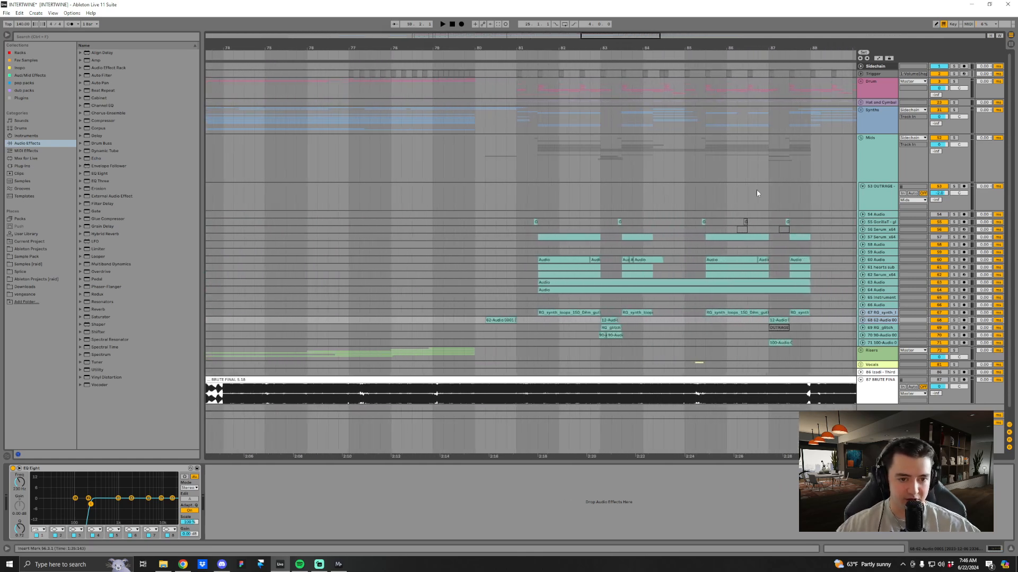
pyautogui.click(537, 246)
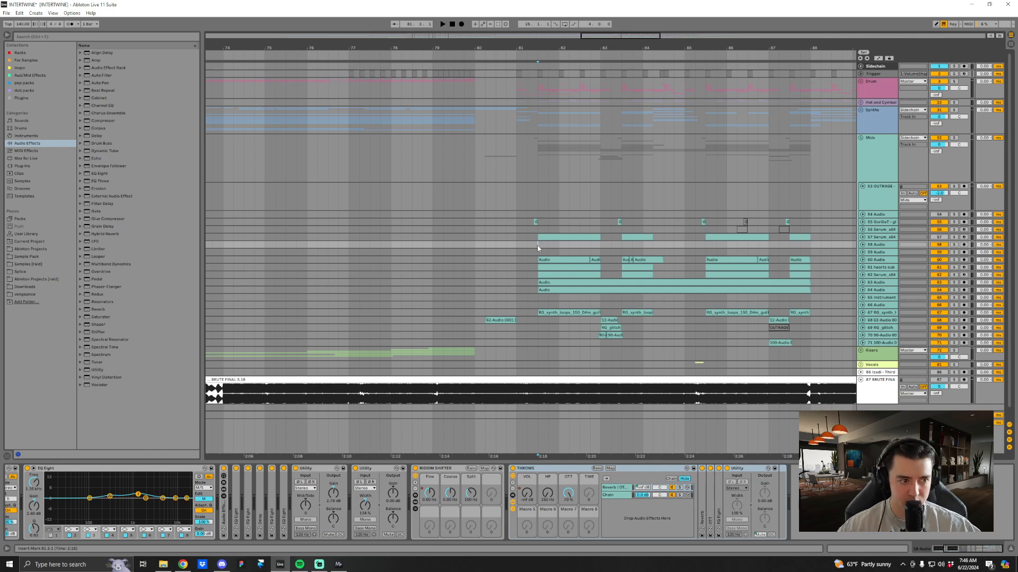
pyautogui.click(862, 237)
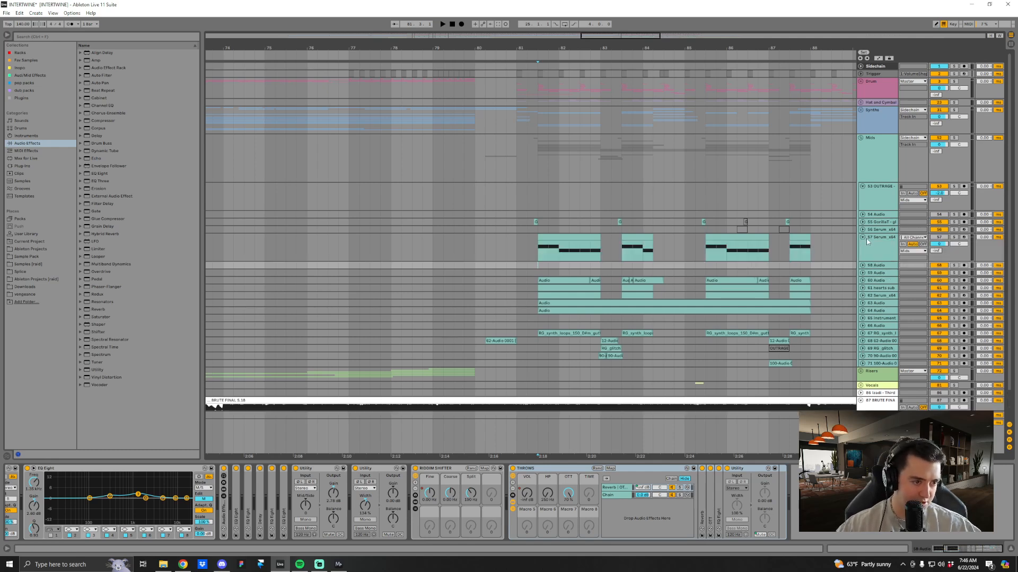
pyautogui.click(953, 237)
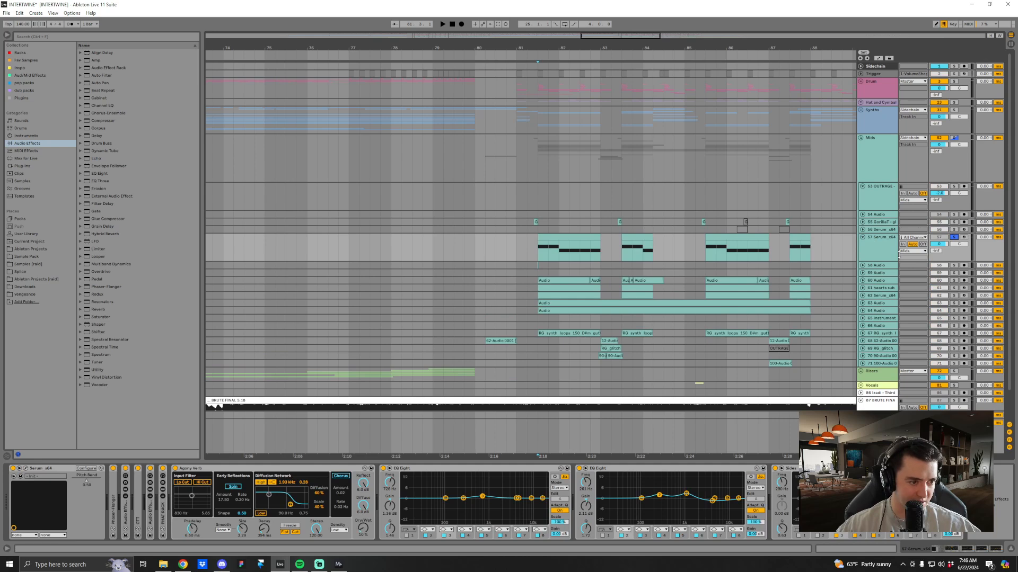
pyautogui.press('space')
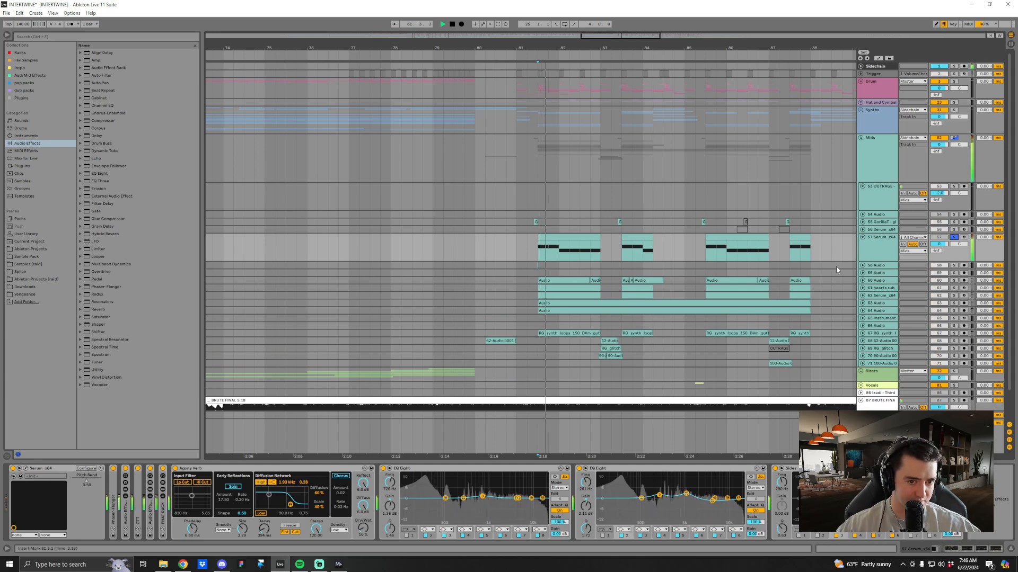
# Expand and solo audio track 60 in the Mids group and play its clips through the second drop.
pyautogui.click(862, 281)
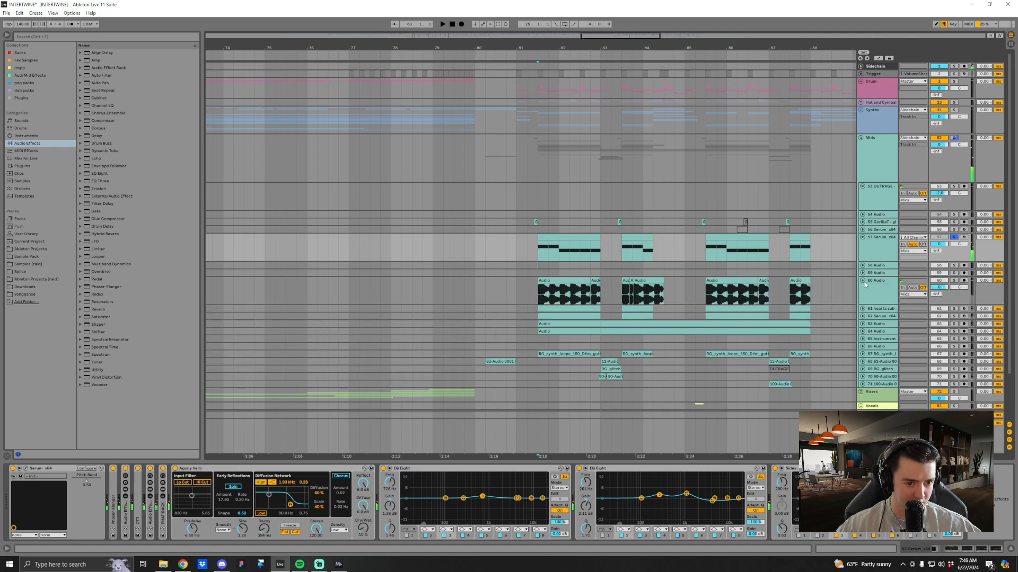
pyautogui.click(953, 281)
pyautogui.click(590, 297)
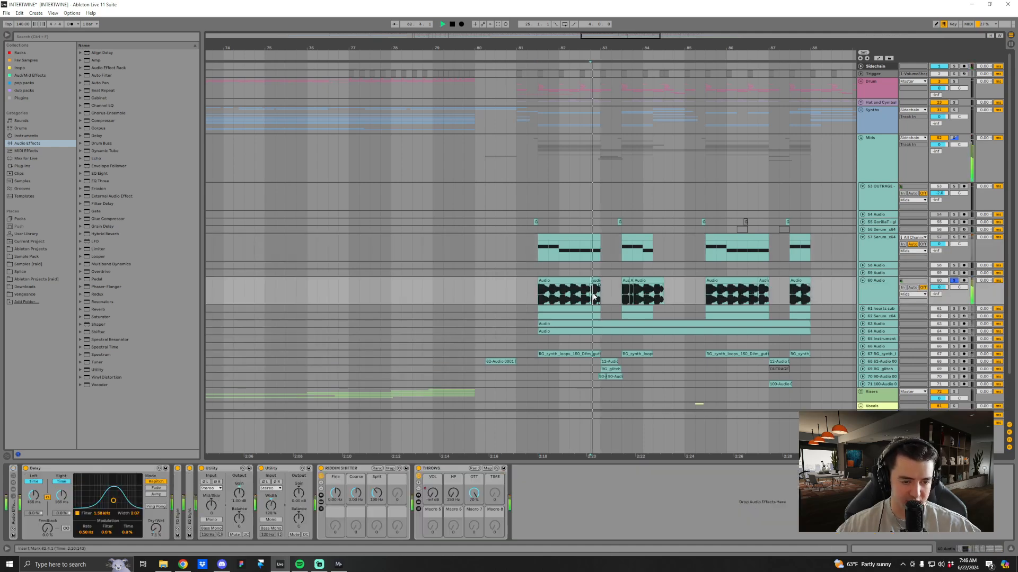
pyautogui.press('space')
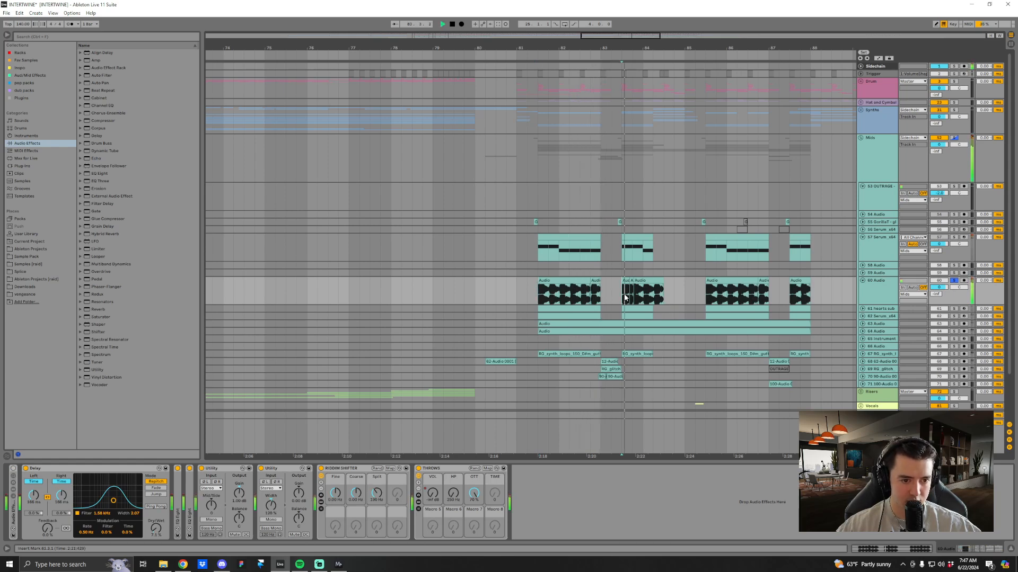
pyautogui.press('space')
# Expand tracks 61, 62 and 64 to show their clips, and display the hearts sub track's devices.
pyautogui.scroll(-2, 854, 314)
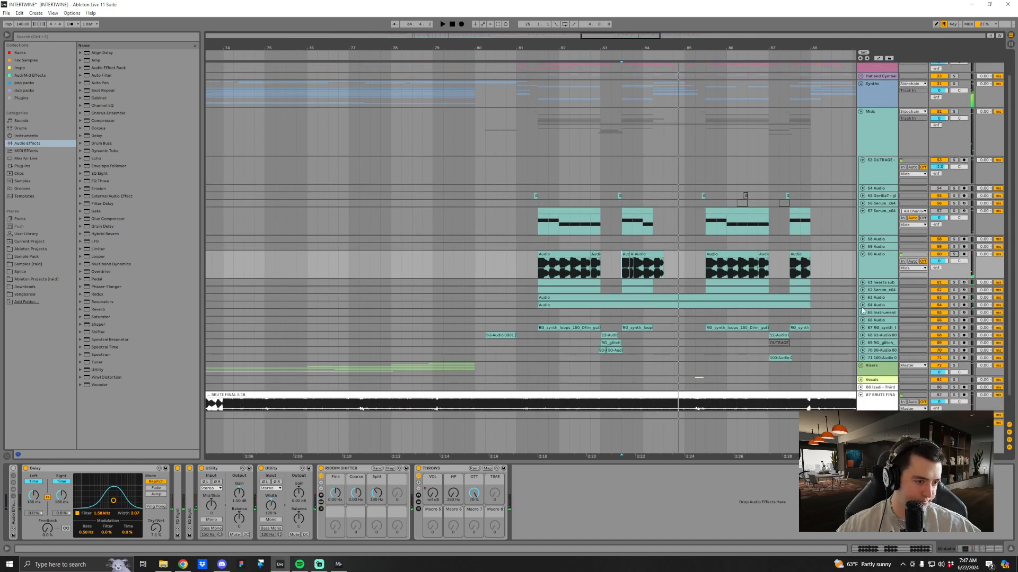
pyautogui.click(861, 305)
pyautogui.click(861, 298)
pyautogui.click(861, 298)
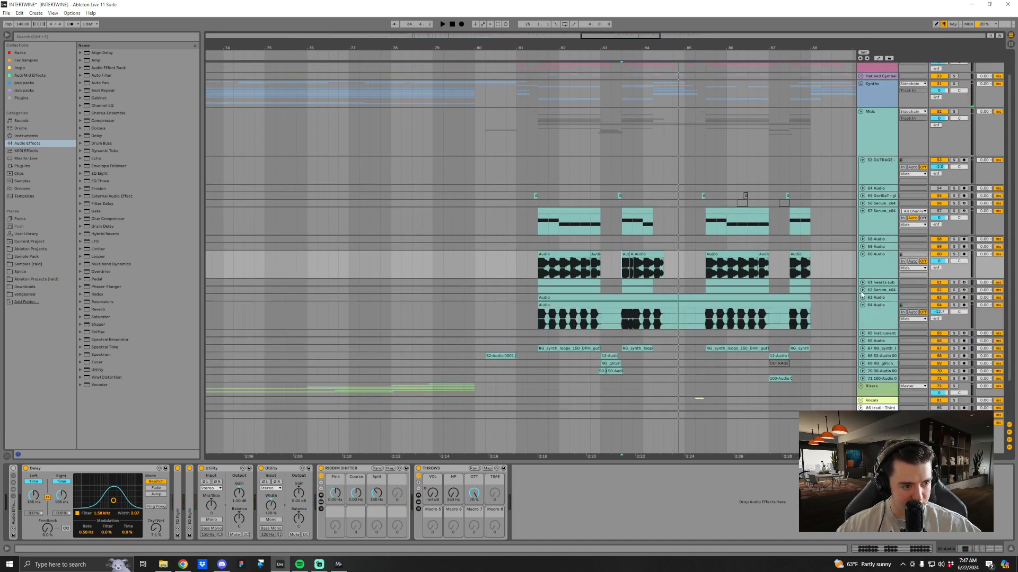
pyautogui.click(862, 290)
pyautogui.click(862, 282)
pyautogui.click(895, 293)
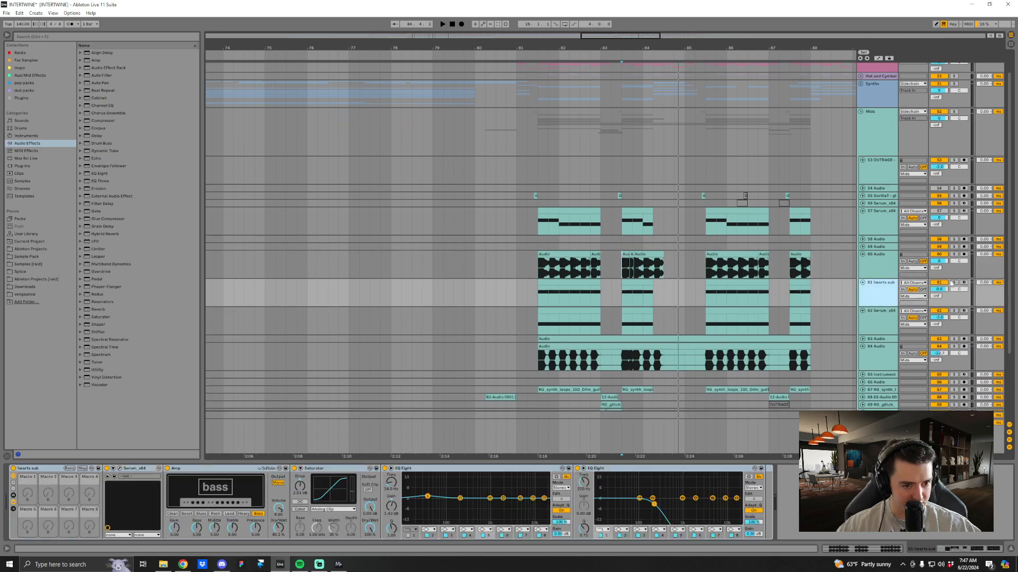
# Toggle solo on the hearts sub track and play the full second drop from bar 81.
pyautogui.click(948, 284)
pyautogui.click(955, 283)
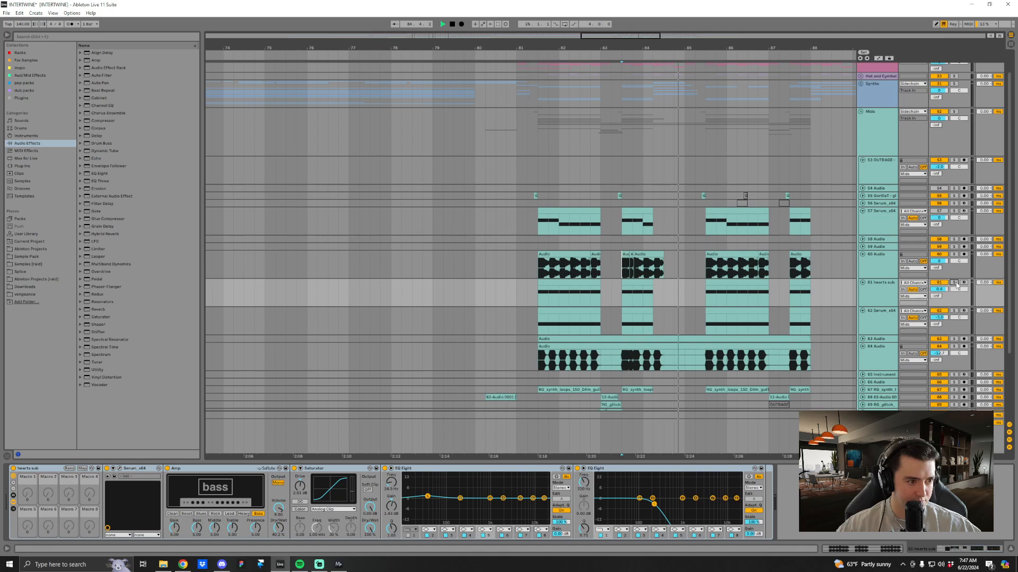
pyautogui.press('space')
pyautogui.click(541, 271)
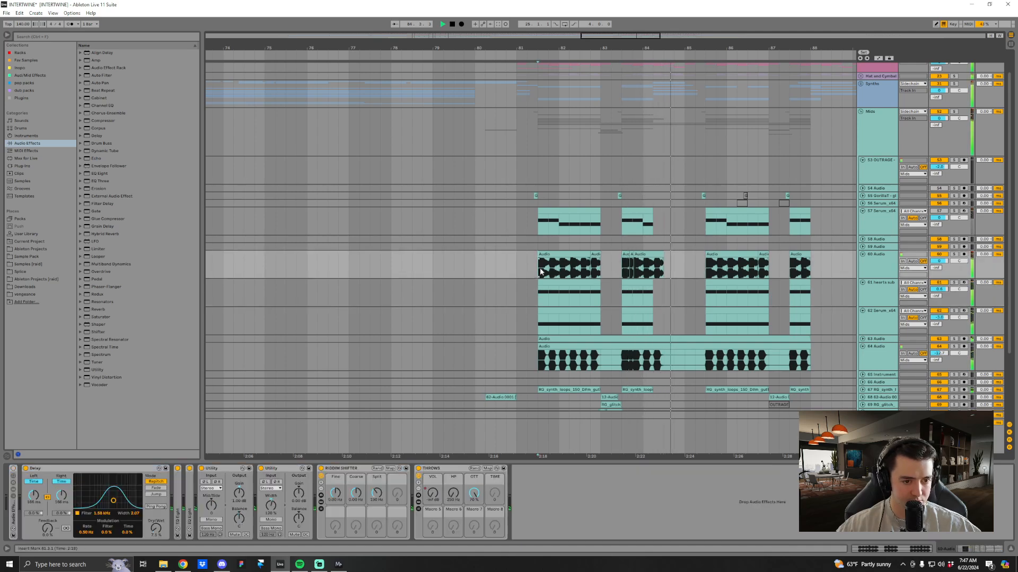
# Show audio track 64's effects and toggle its solo during playback.
pyautogui.scroll(-1, 666, 326)
pyautogui.click(896, 327)
pyautogui.click(953, 315)
pyautogui.click(953, 316)
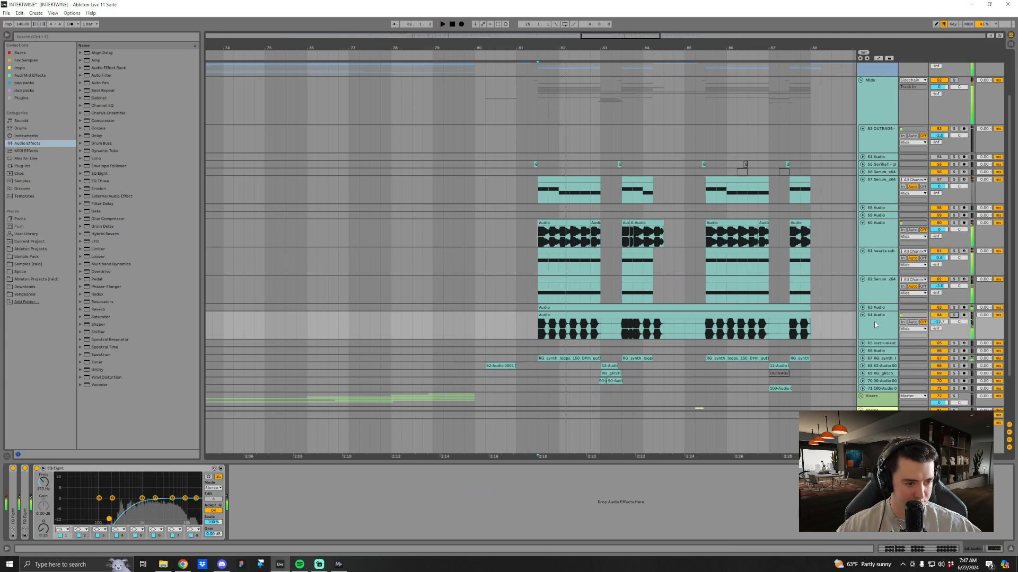
# Collapse the lanes of track 64 and tracks 60 to 62.
pyautogui.click(869, 315)
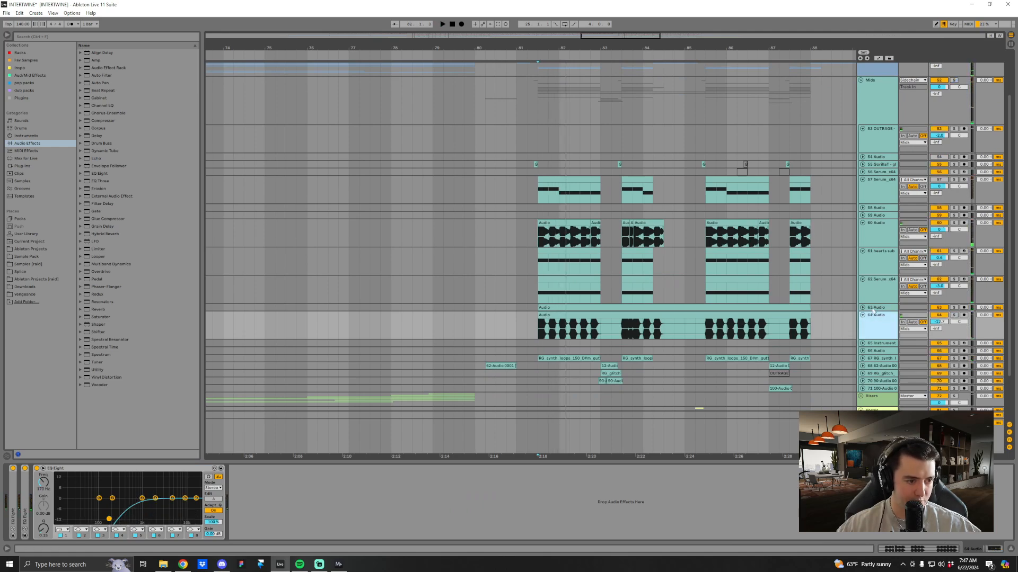
pyautogui.click(862, 316)
pyautogui.click(875, 281)
pyautogui.keyDown('shift'); pyautogui.click(875, 236); pyautogui.keyUp('shift')
pyautogui.click(862, 224)
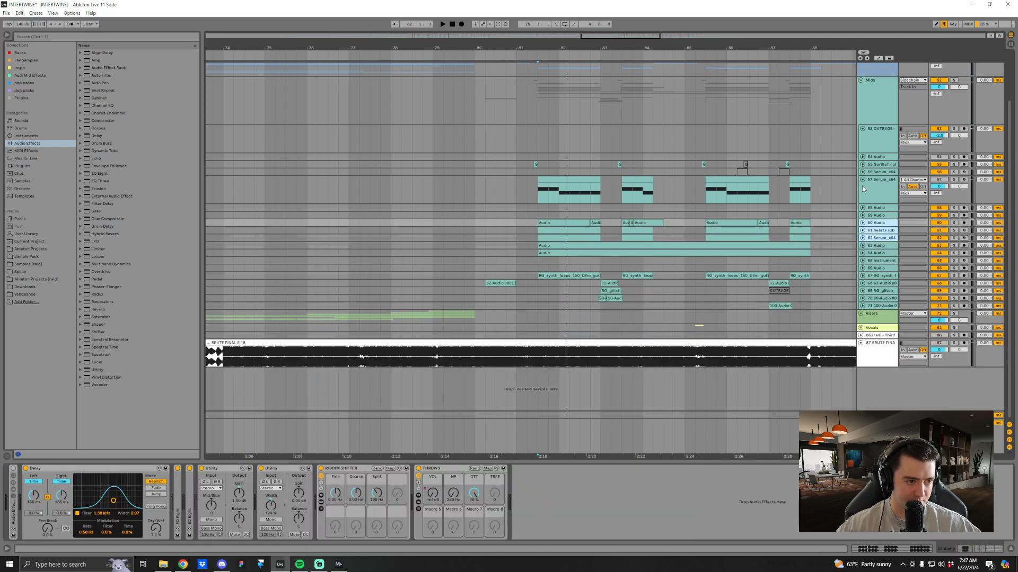
# Collapse Serum track 57 and fold the Mids group.
pyautogui.click(863, 181)
pyautogui.scroll(2, 865, 134)
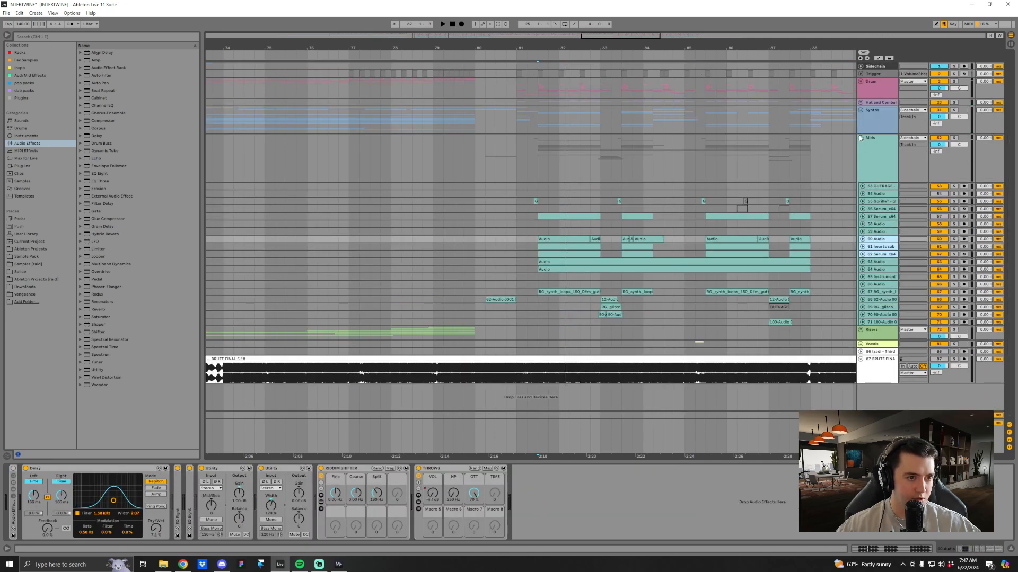
pyautogui.click(859, 138)
# Solo the Vocals group and play the vocal clip at 85.2.
pyautogui.scroll(-2, 670, 184)
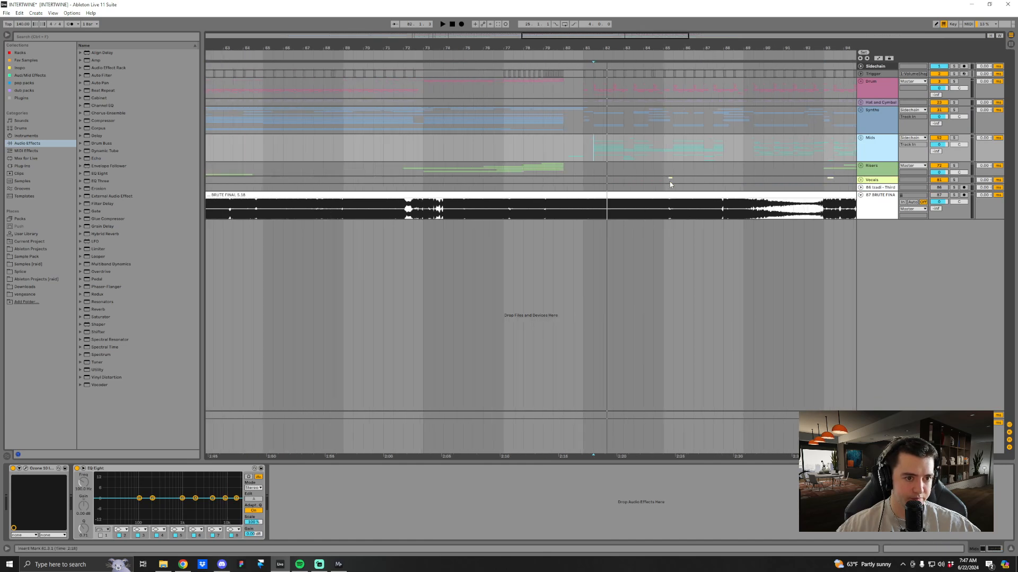
pyautogui.click(669, 181)
pyautogui.scroll(2, 668, 182)
pyautogui.click(666, 182)
pyautogui.click(954, 180)
pyautogui.press('space')
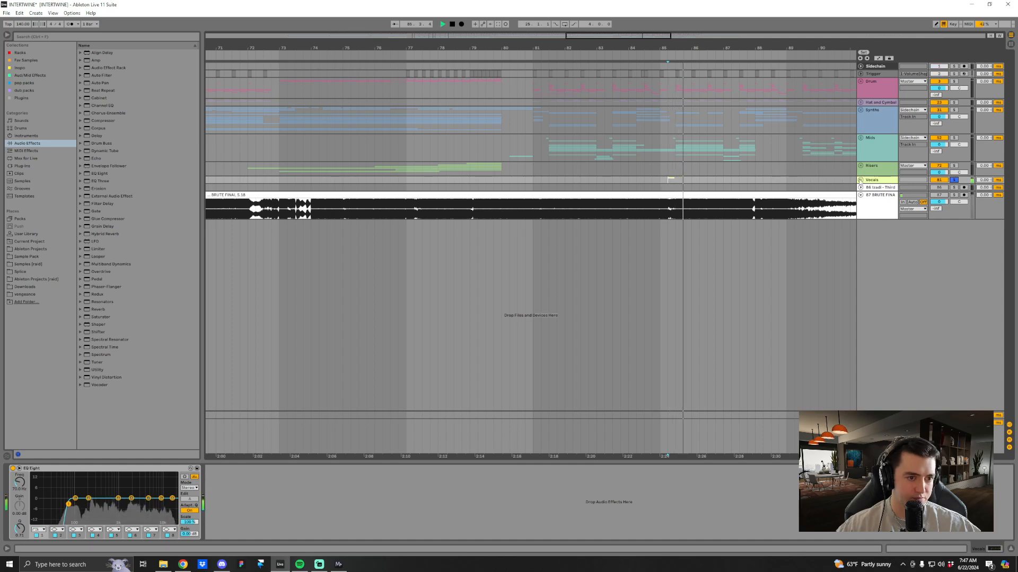
pyautogui.press('space')
# Unfold the Vocals group and play the Whirlwind Thru Cities acapella clip on track 82 up close.
pyautogui.click(860, 180)
pyautogui.click(876, 185)
pyautogui.click(862, 209)
pyautogui.click(877, 216)
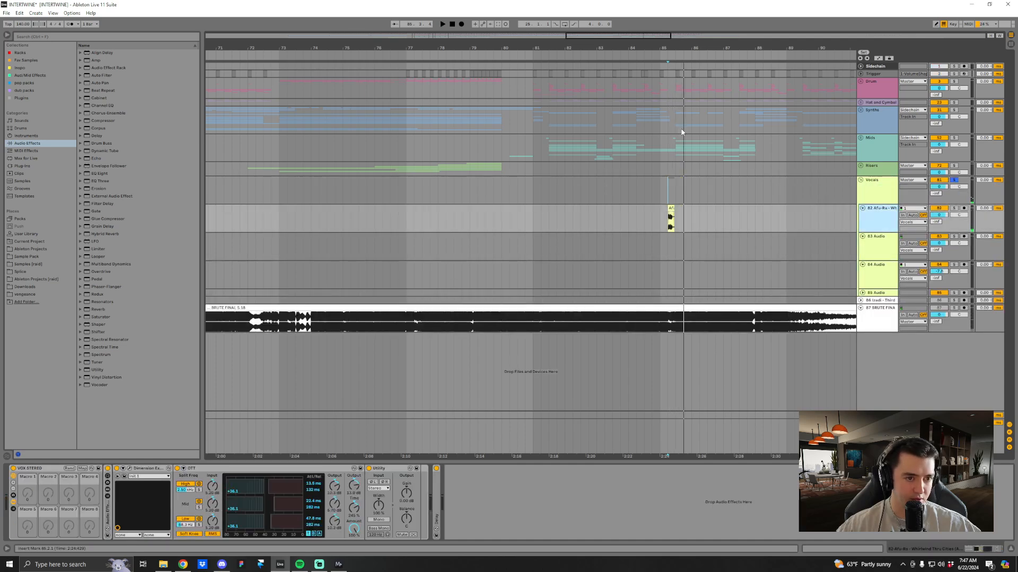
pyautogui.moveTo(665, 48); pyautogui.dragTo(601, 147)
pyautogui.press('space')
pyautogui.press('space')
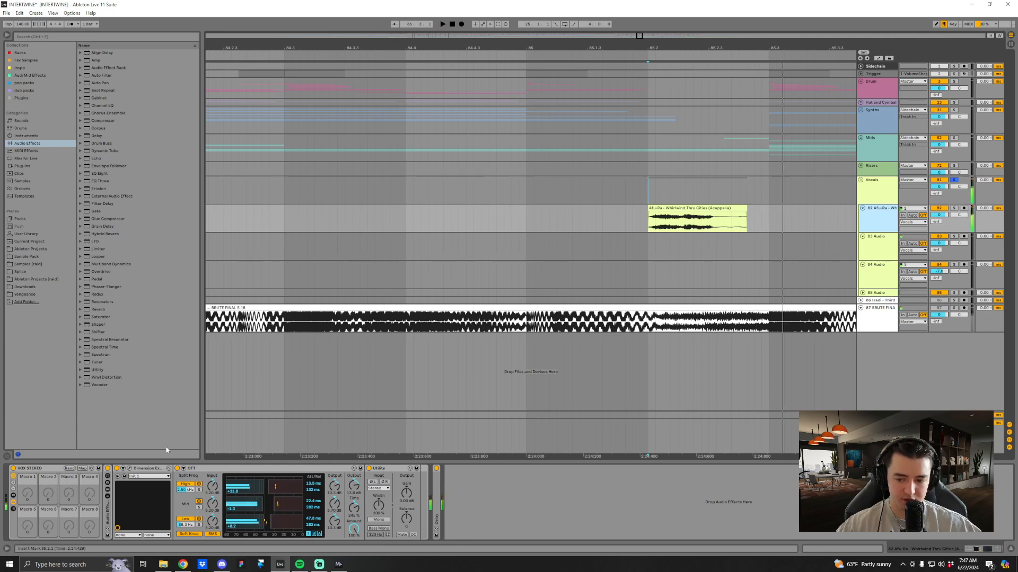
# Inspect the vocal's Audio Effect Rack, viewing the ElastiquePitch plug-in and the second chain.
pyautogui.doubleClick(109, 512)
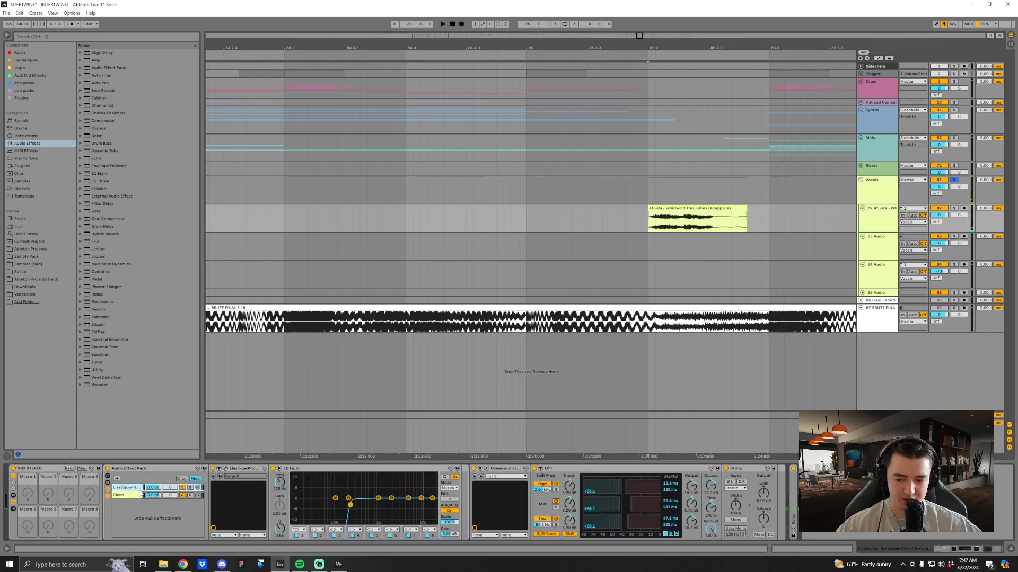
pyautogui.click(648, 227)
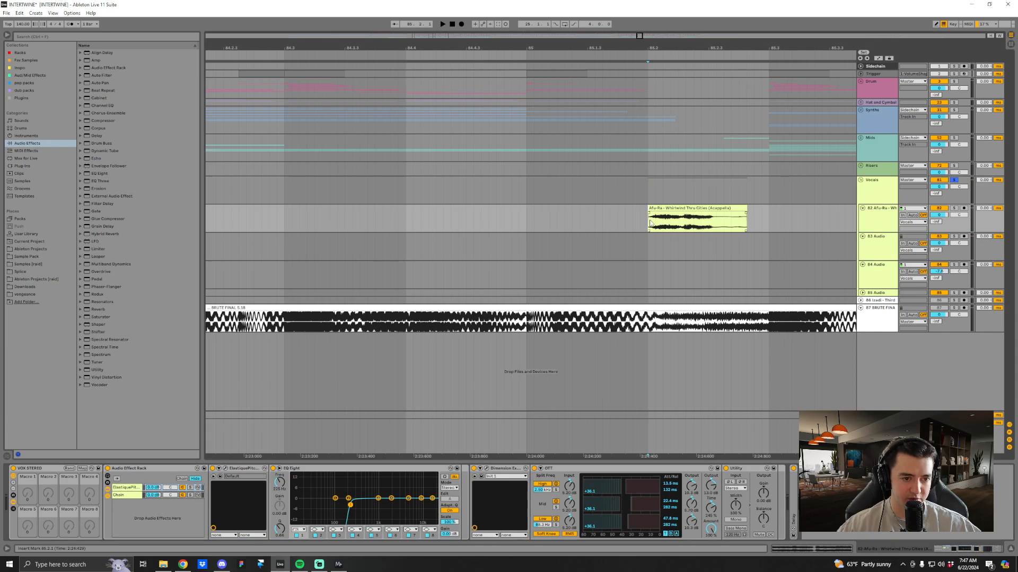
pyautogui.click(225, 469)
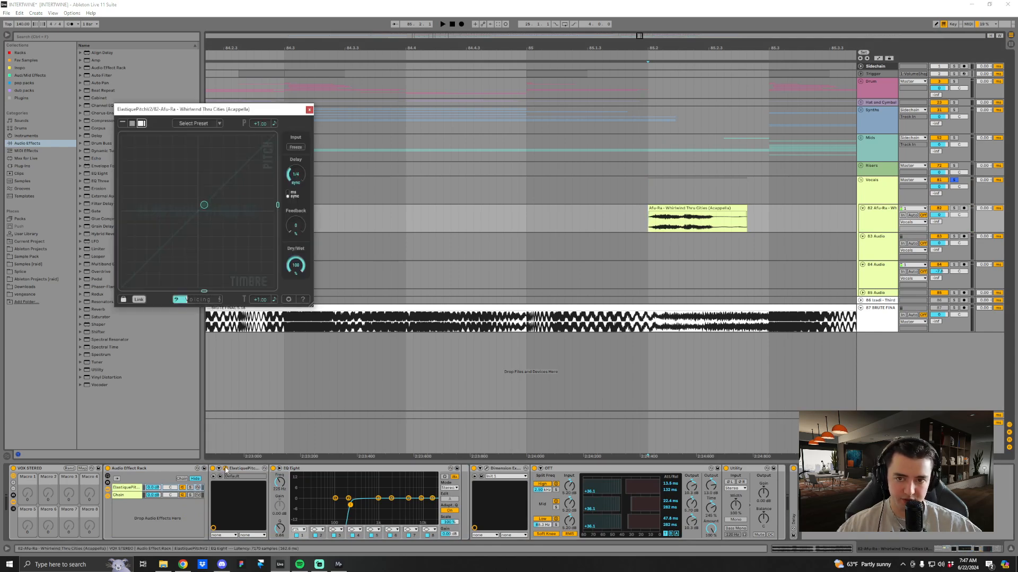
pyautogui.click(226, 469)
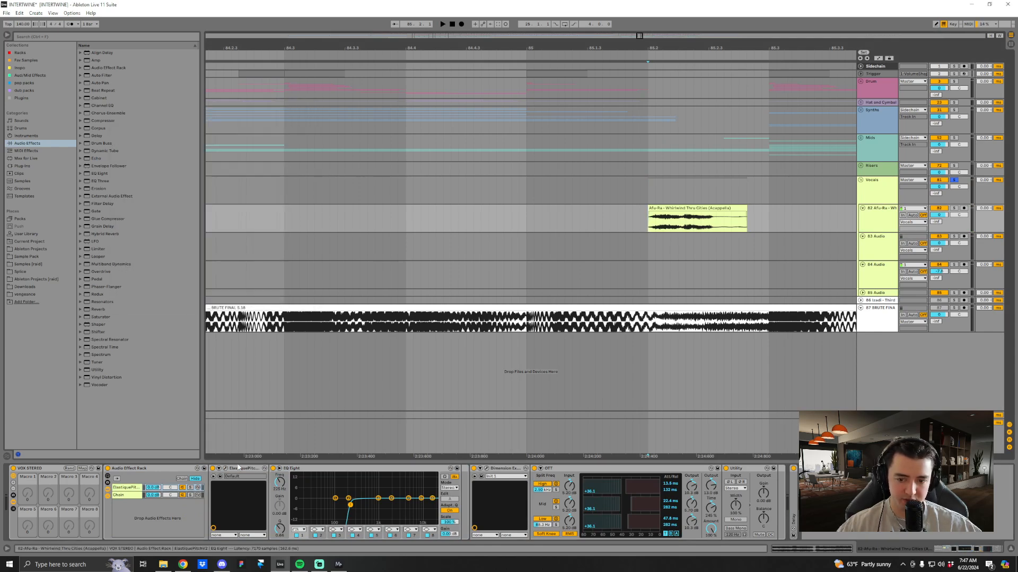
pyautogui.click(169, 497)
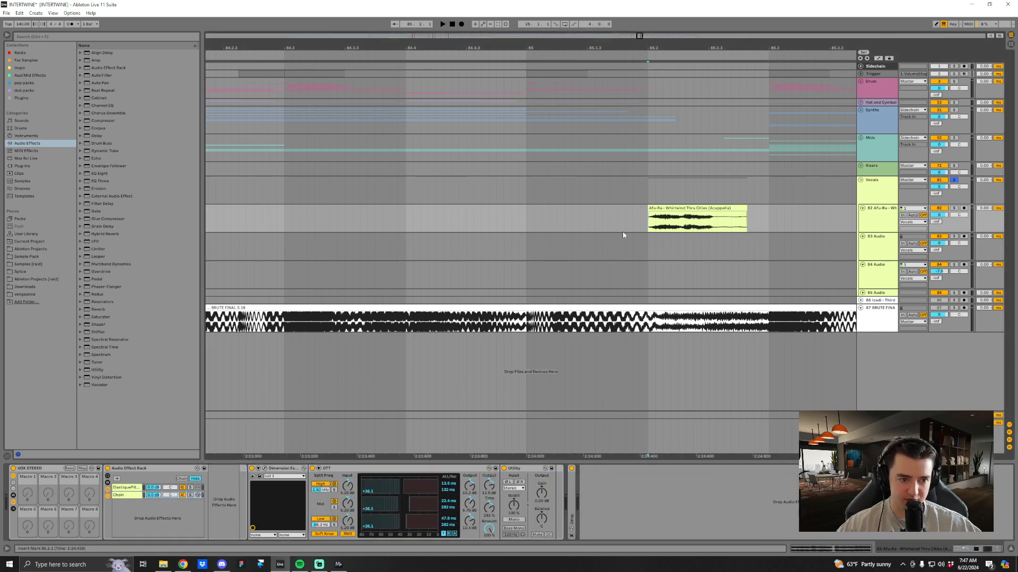
# Play the acapella clip again and view the Dimension Expander plug-in on its track.
pyautogui.press('space')
pyautogui.press('space')
pyautogui.click(264, 469)
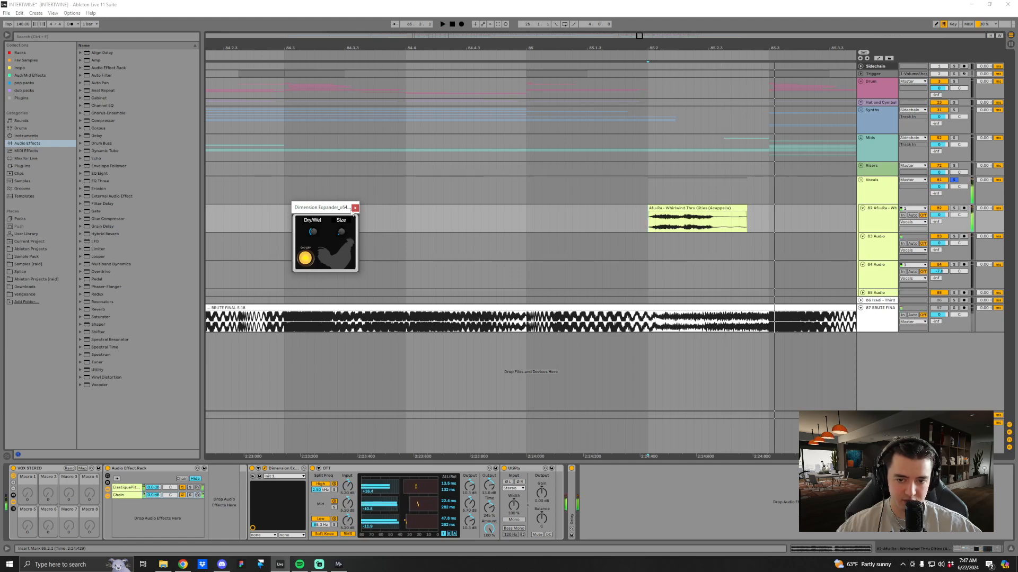
pyautogui.click(354, 207)
# Play the short Whirlwind Thru Cities acapella clip on track 82 in the first drop with its track soloed.
pyautogui.moveTo(683, 48); pyautogui.dragTo(792, 14)
pyautogui.moveTo(369, 50); pyautogui.dragTo(384, 99)
pyautogui.moveTo(544, 48); pyautogui.dragTo(542, 119)
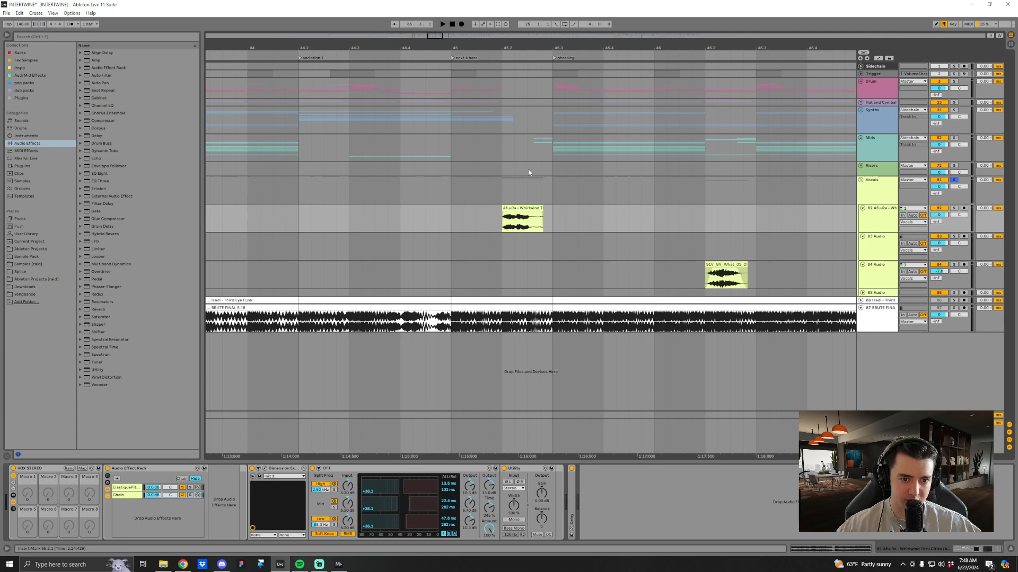
pyautogui.press('space')
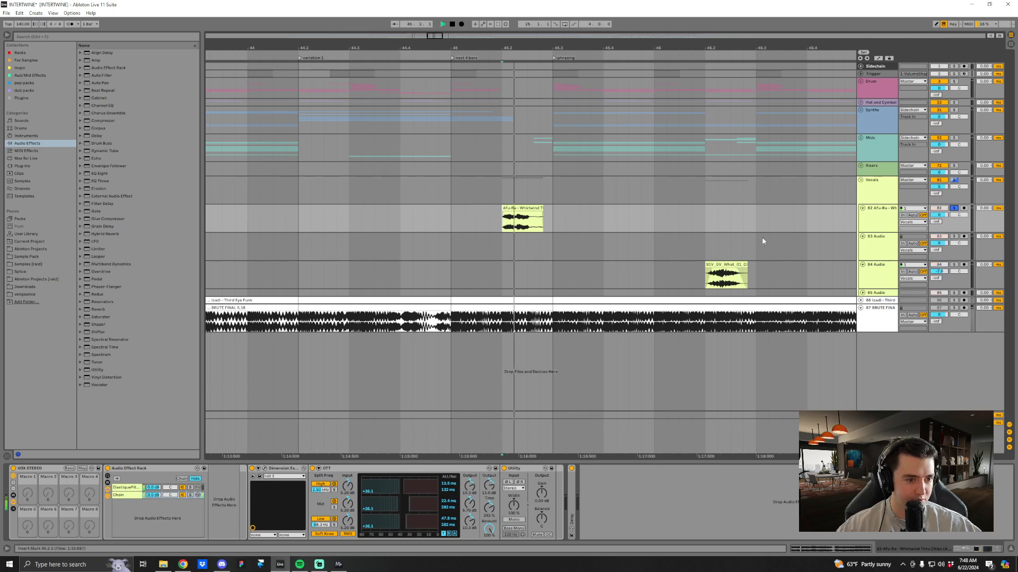
# Solo track 84 and play its second short vocal chop in the first drop.
pyautogui.moveTo(683, 50); pyautogui.dragTo(679, 24)
pyautogui.click(424, 278)
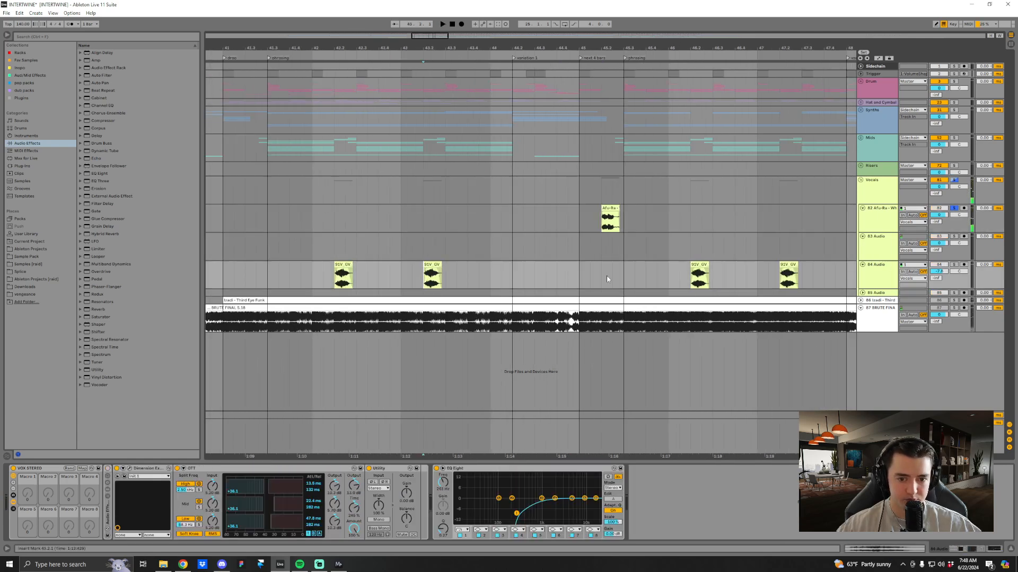
pyautogui.click(954, 264)
pyautogui.press('space')
pyautogui.press('space')
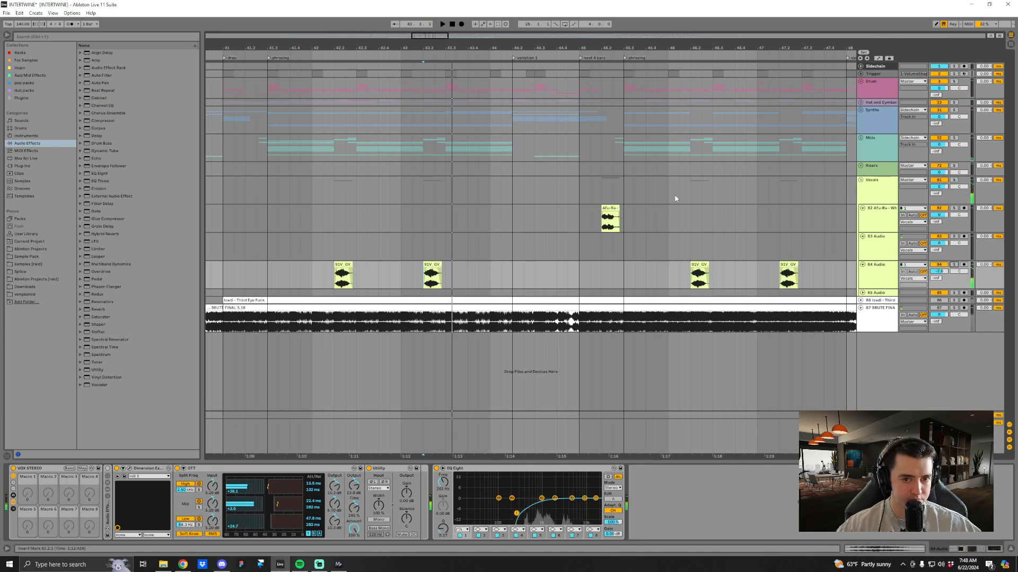
# Play the start of the first drop with all tracks, hearing the track 84 vocal chops in context.
pyautogui.moveTo(523, 51); pyautogui.dragTo(525, 29)
pyautogui.click(432, 278)
pyautogui.press('space')
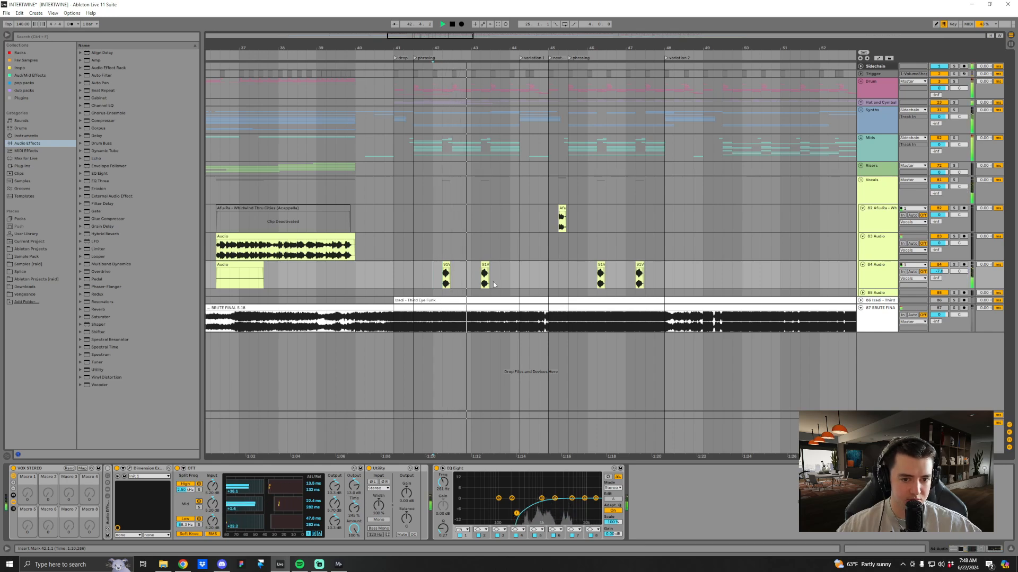
pyautogui.press('space')
pyautogui.click(439, 279)
# Solo track 83 and play its long vocal clip in the build-up before the first drop.
pyautogui.moveTo(414, 48); pyautogui.dragTo(534, 43)
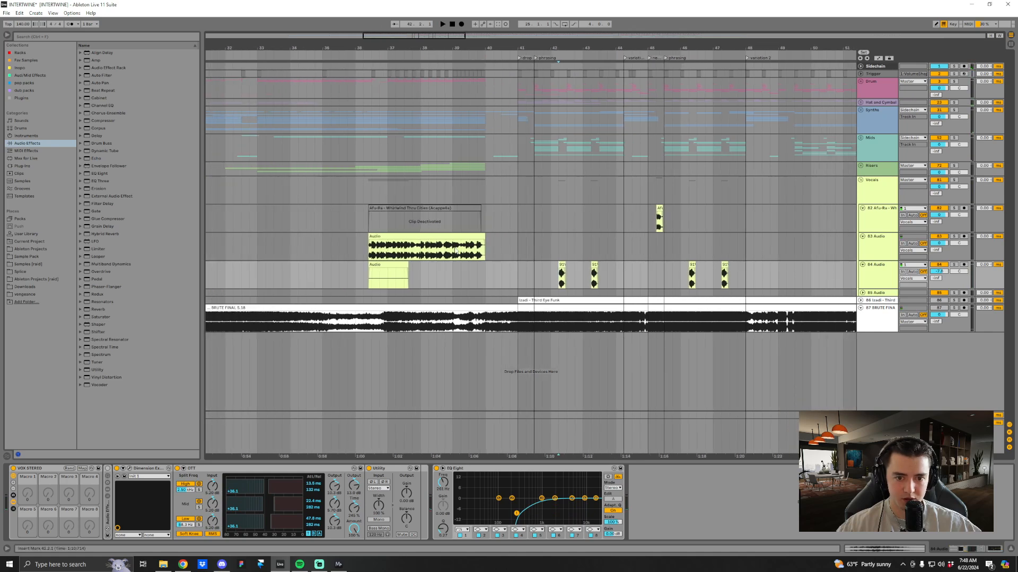
pyautogui.click(572, 240)
pyautogui.click(954, 236)
pyautogui.press('space')
pyautogui.click(876, 250)
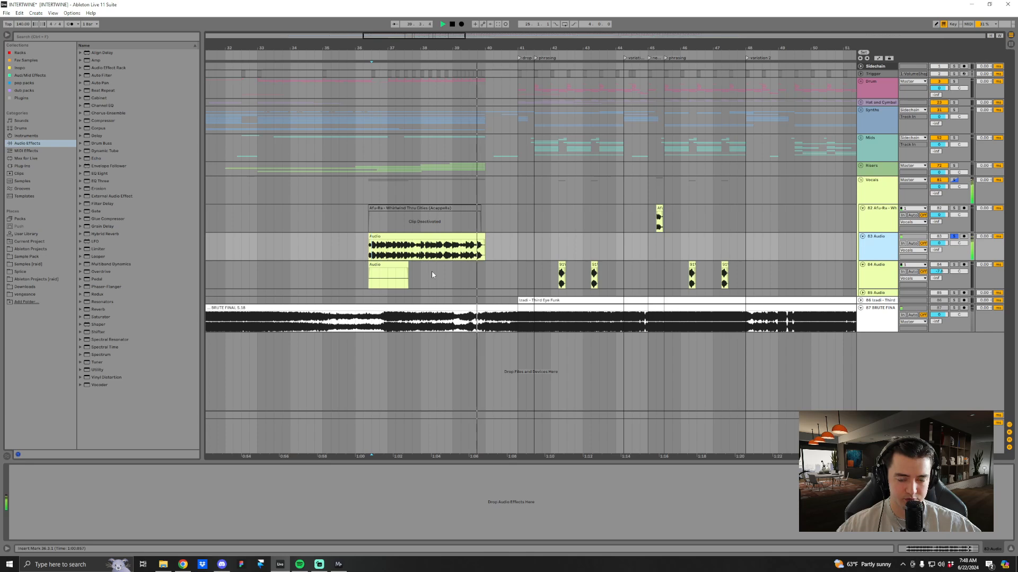
pyautogui.press('space')
# Inspect the deactivated Whirlwind Thru Cities acapella clip and the effects on track 82, comparing it with the audio clip on track 83.
pyautogui.click(386, 208)
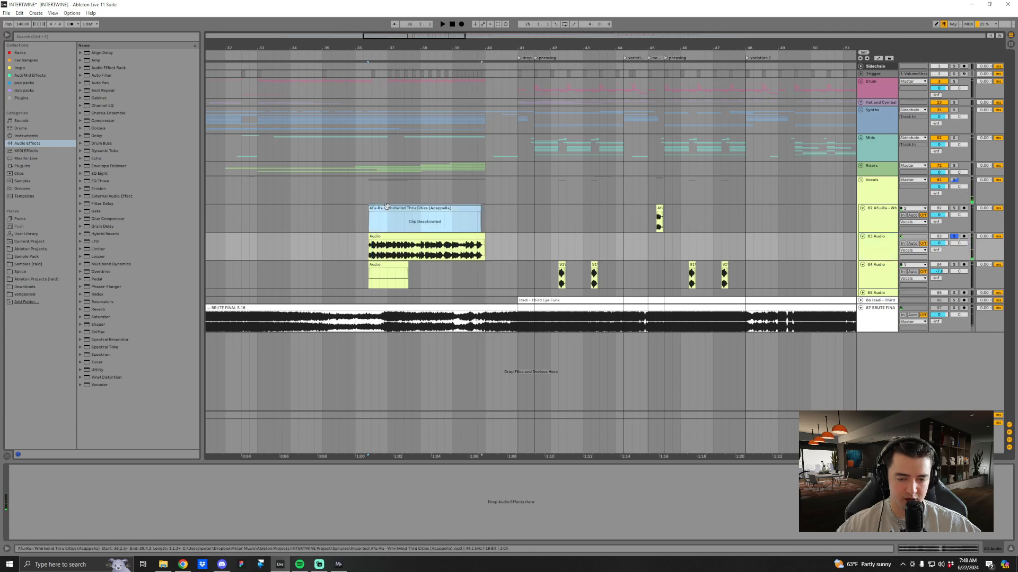
pyautogui.click(879, 212)
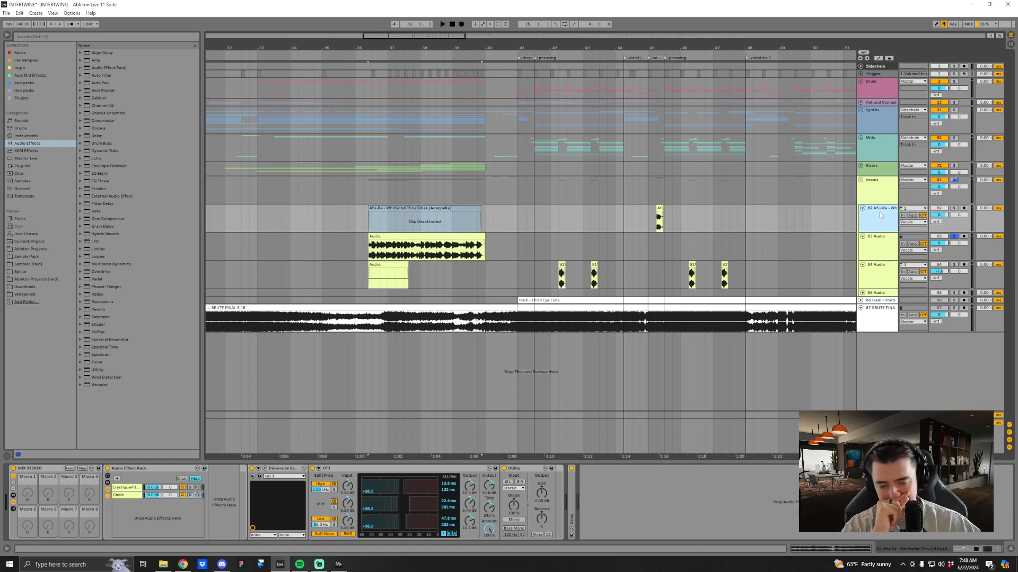
pyautogui.moveTo(367, 48); pyautogui.dragTo(367, 90)
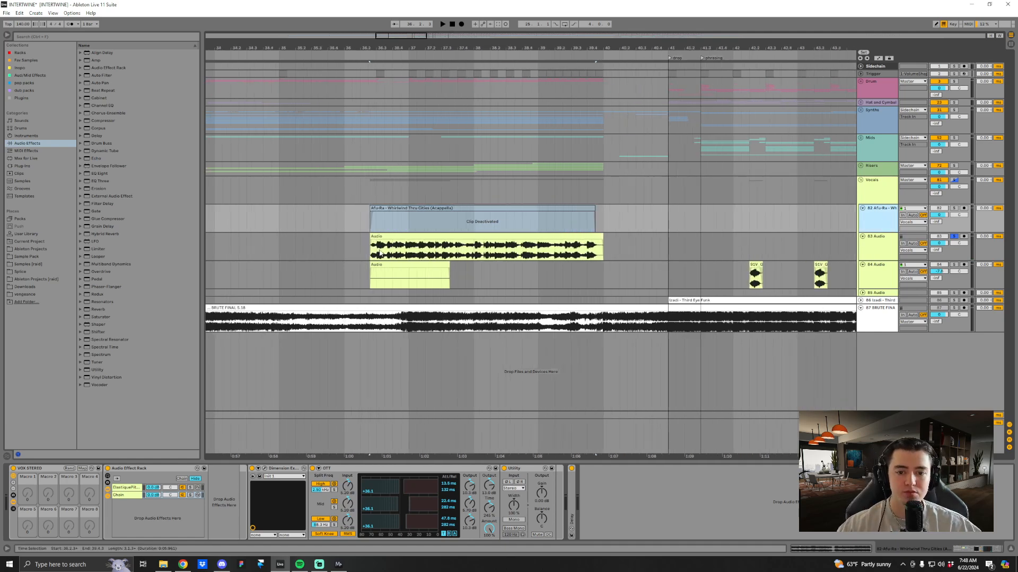
pyautogui.click(371, 248)
pyautogui.press('-')
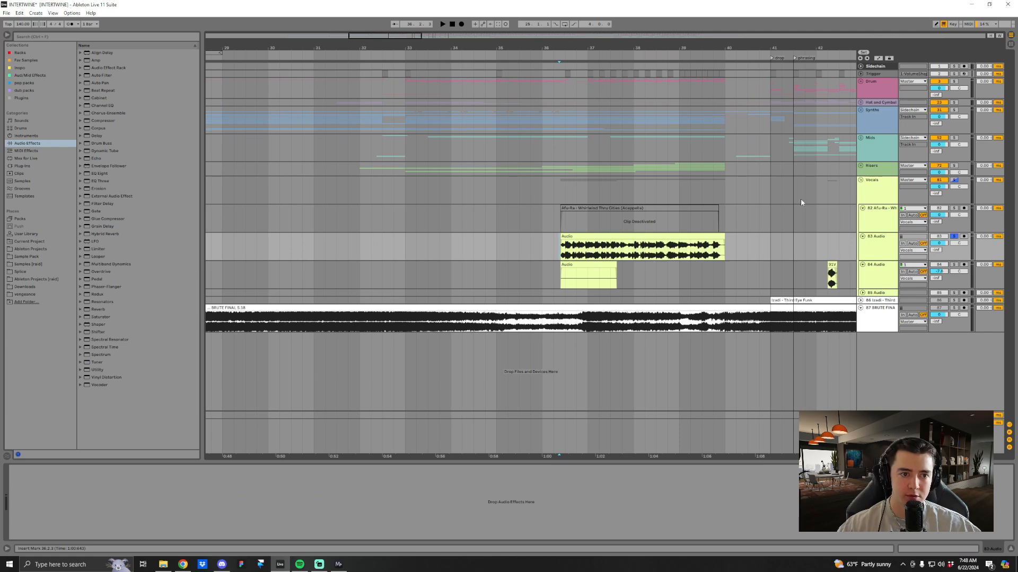
# Fold the Vocals group with its solo off, and check the recording in Streamlabs Desktop before returning to the arrangement.
pyautogui.click(874, 181)
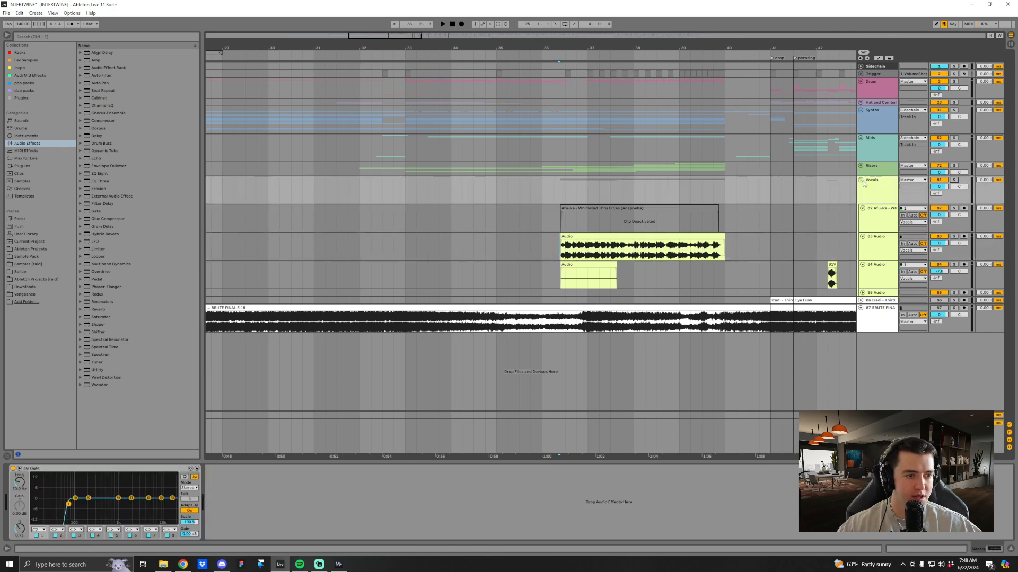
pyautogui.click(861, 180)
pyautogui.click(323, 564)
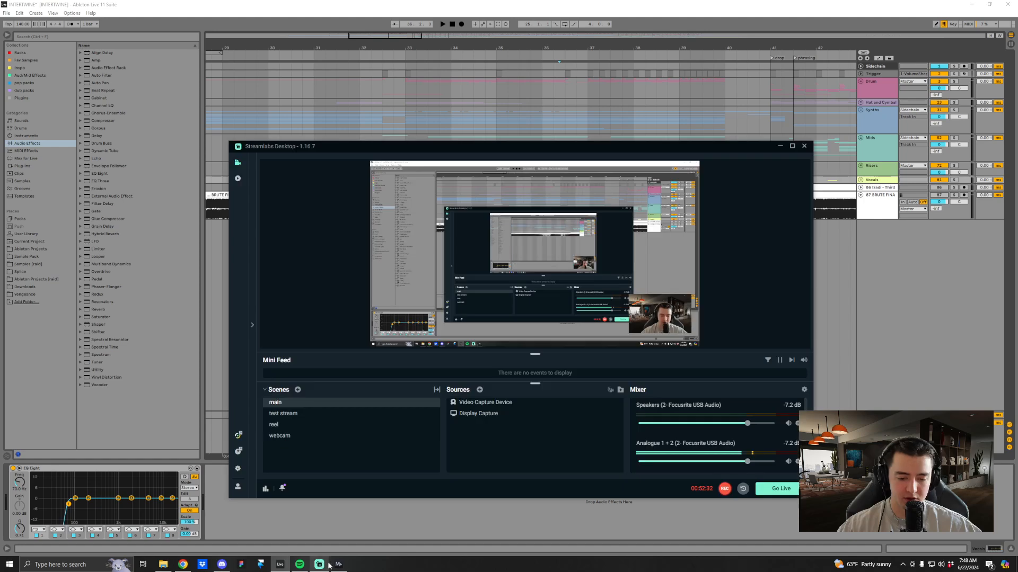
pyautogui.click(675, 513)
# Unfold the Synths group and place the insert marker at bar 57 on its nested group track.
pyautogui.moveTo(677, 55); pyautogui.dragTo(571, 46)
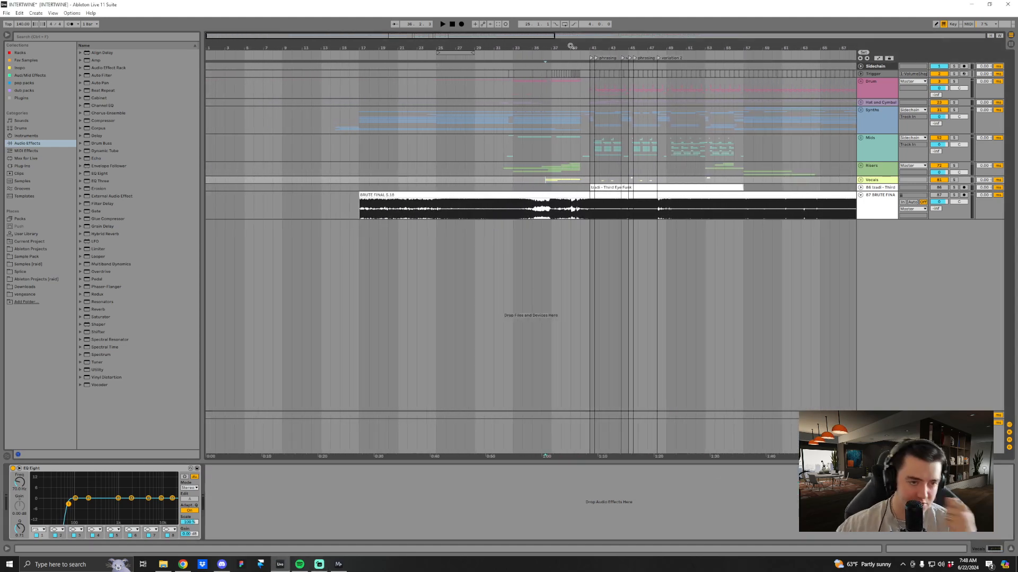
pyautogui.moveTo(690, 48); pyautogui.dragTo(724, 115)
pyautogui.click(860, 111)
pyautogui.scroll(-2, 665, 201)
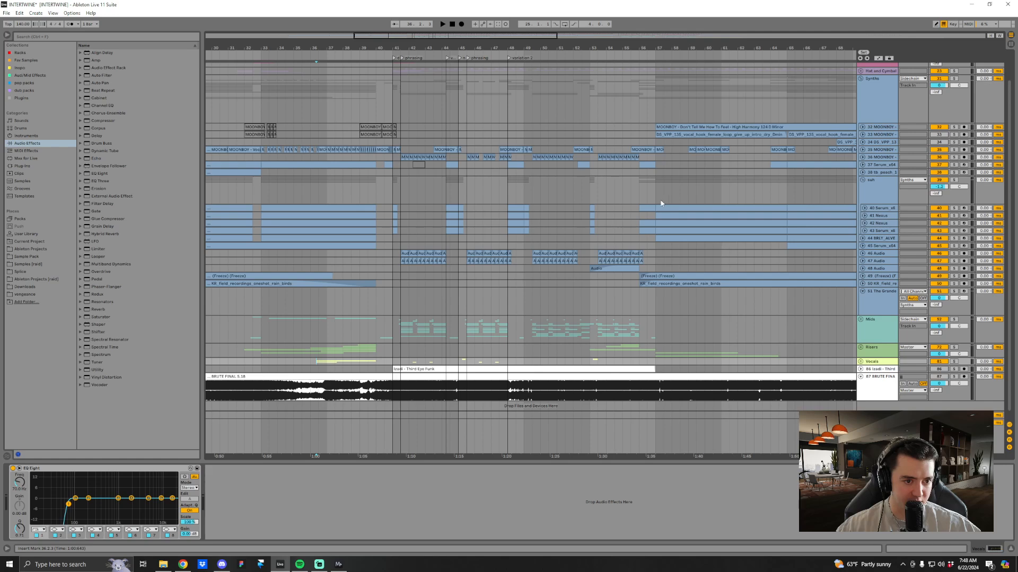
pyautogui.click(655, 201)
# Fold the nested group on track 39 and expand the MOONBOY vocal chops on track 35.
pyautogui.click(862, 181)
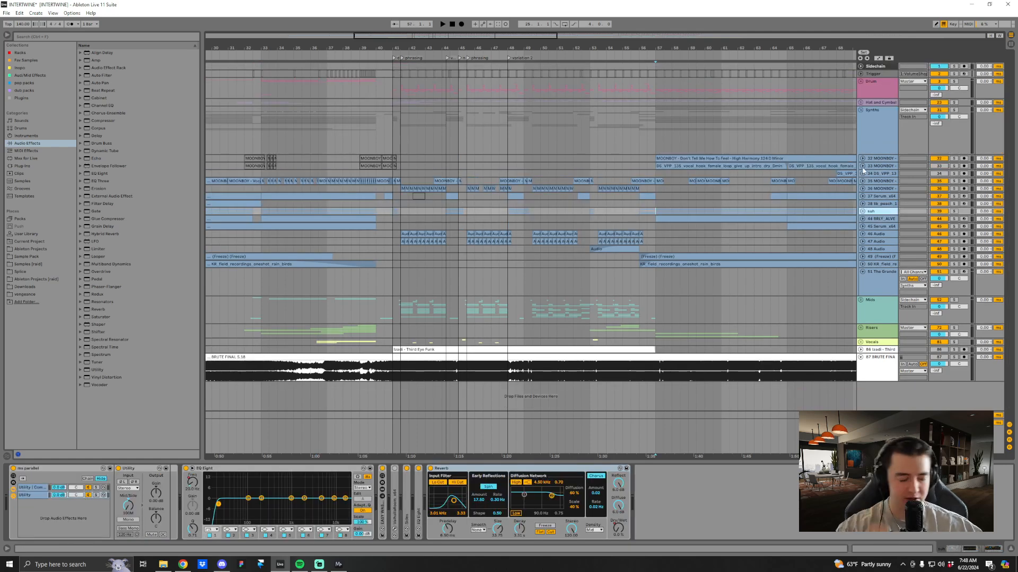
pyautogui.click(862, 180)
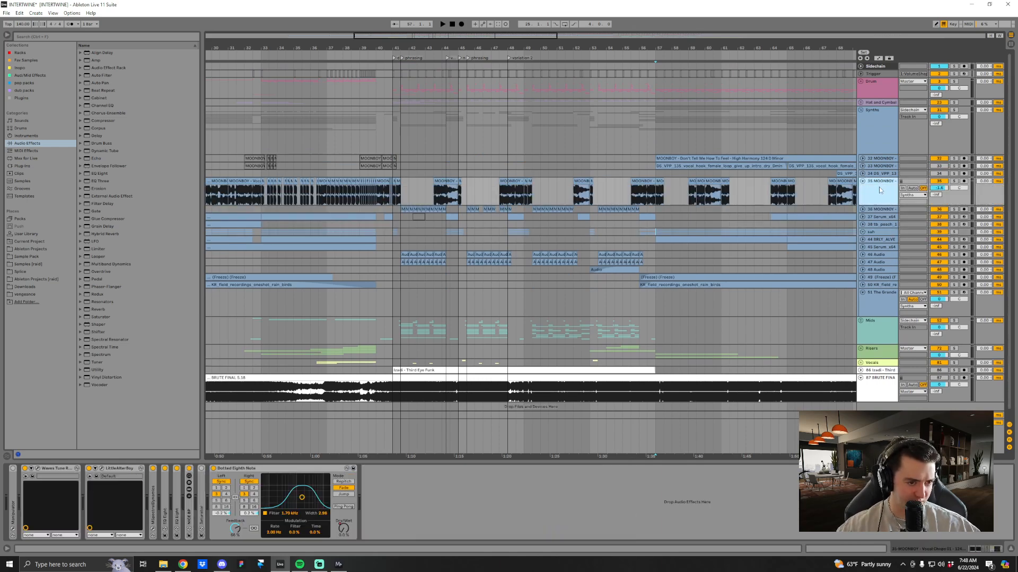
pyautogui.moveTo(717, 46); pyautogui.dragTo(618, 46)
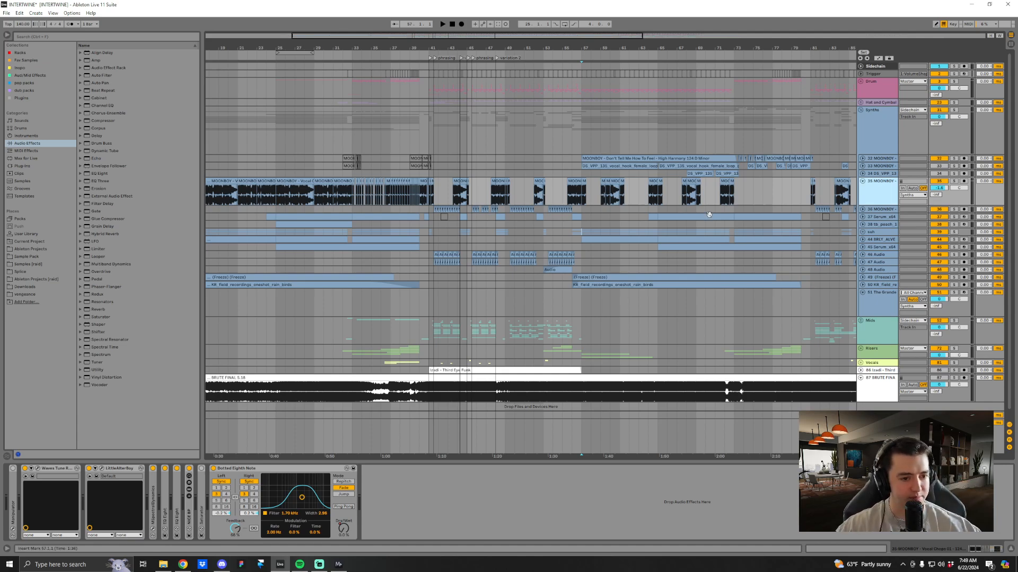
# Expand tracks 44 and 45, then solo the pad loop on track 44 and play it from bar 57.
pyautogui.click(861, 247)
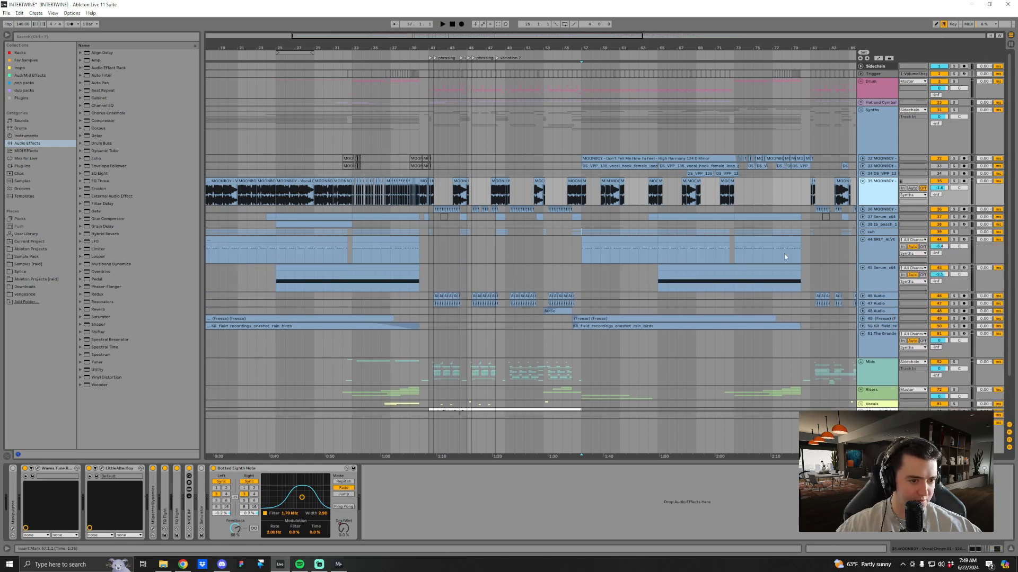
pyautogui.click(582, 247)
pyautogui.click(953, 239)
pyautogui.press('space')
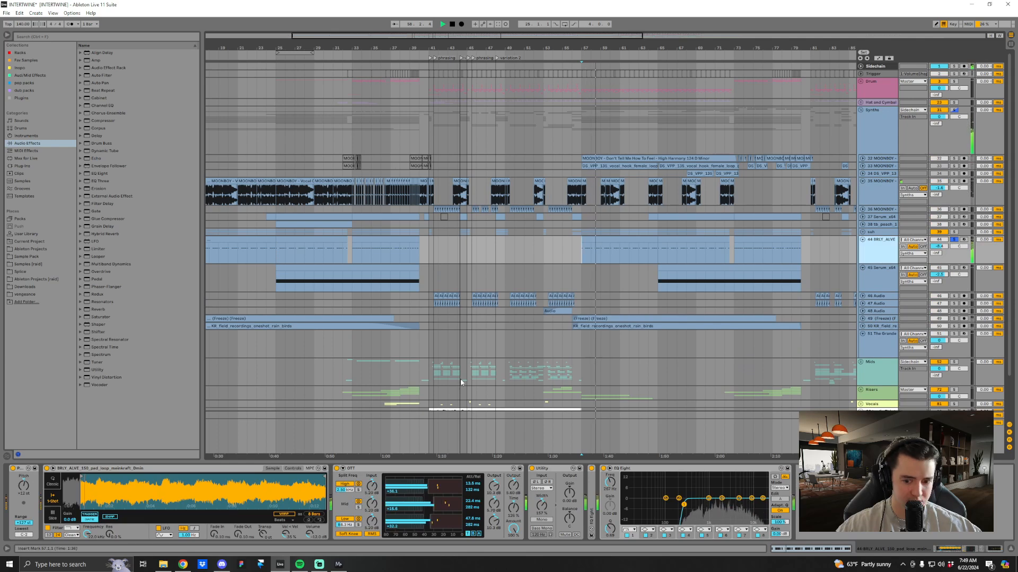
pyautogui.press('space')
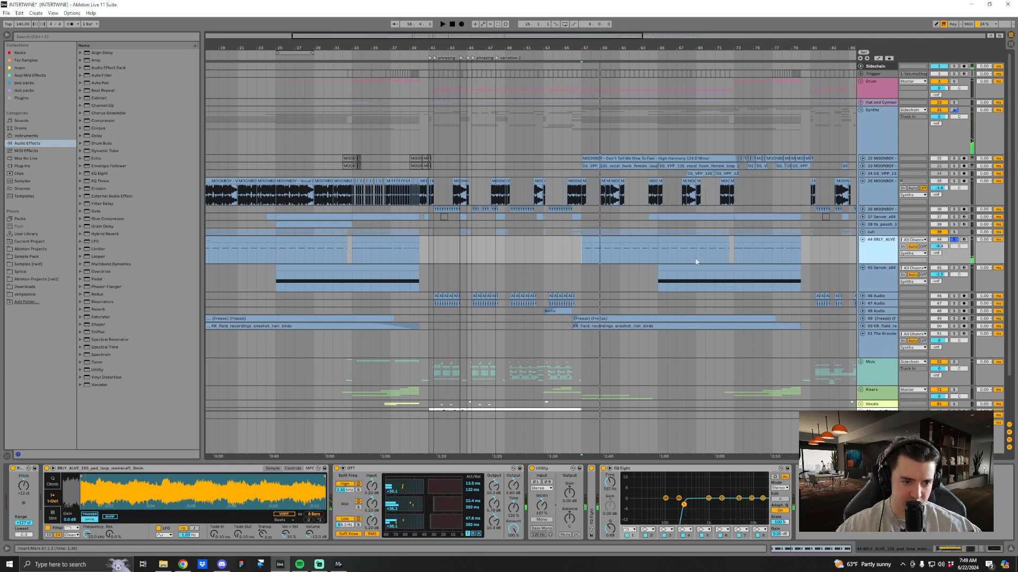
# Look inside the nested group on track 39, then expand and solo Serum track 37 and play its second-breakdown part.
pyautogui.click(861, 232)
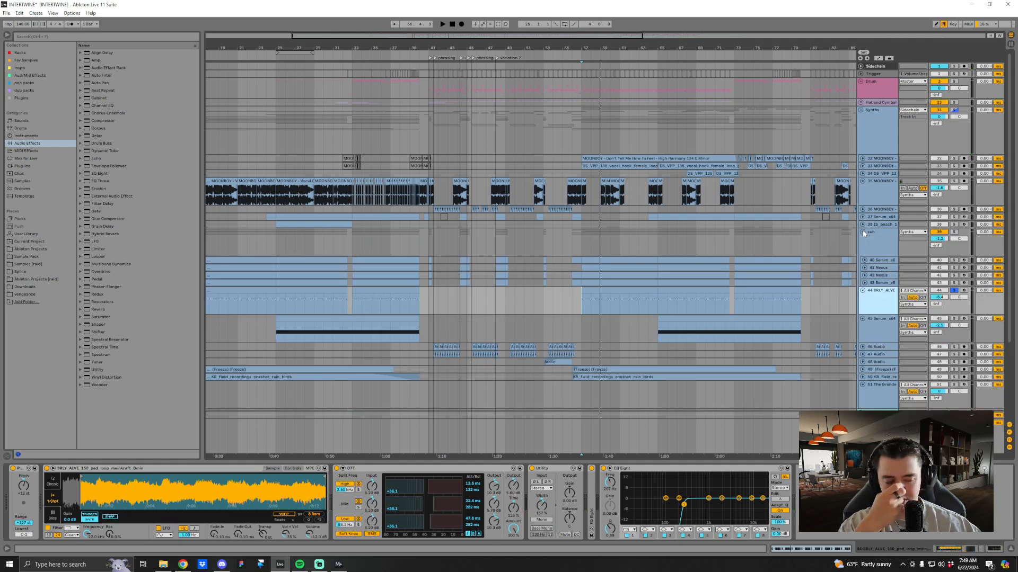
pyautogui.click(862, 232)
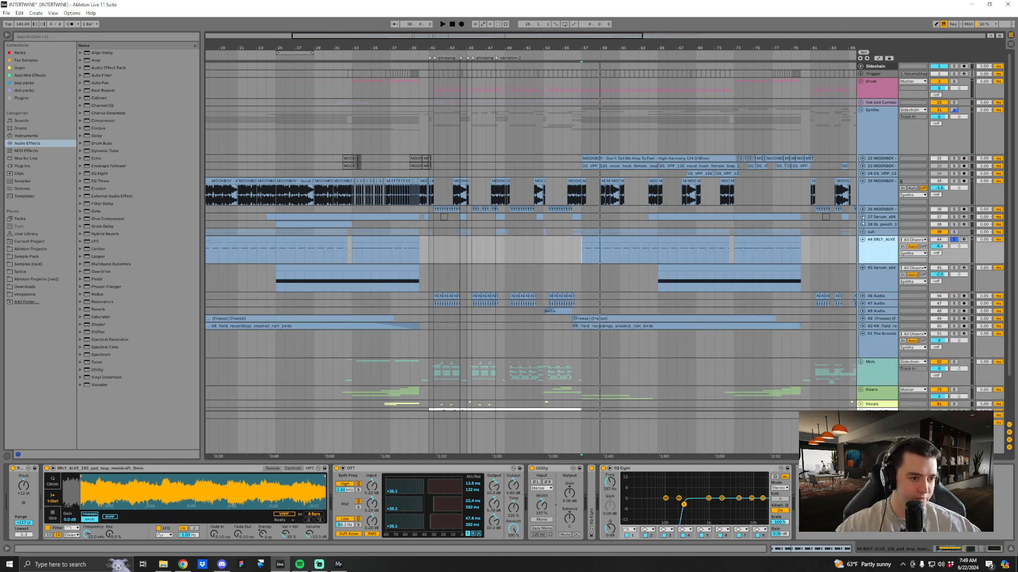
pyautogui.click(862, 217)
pyautogui.click(661, 231)
pyautogui.press('space')
pyautogui.click(954, 217)
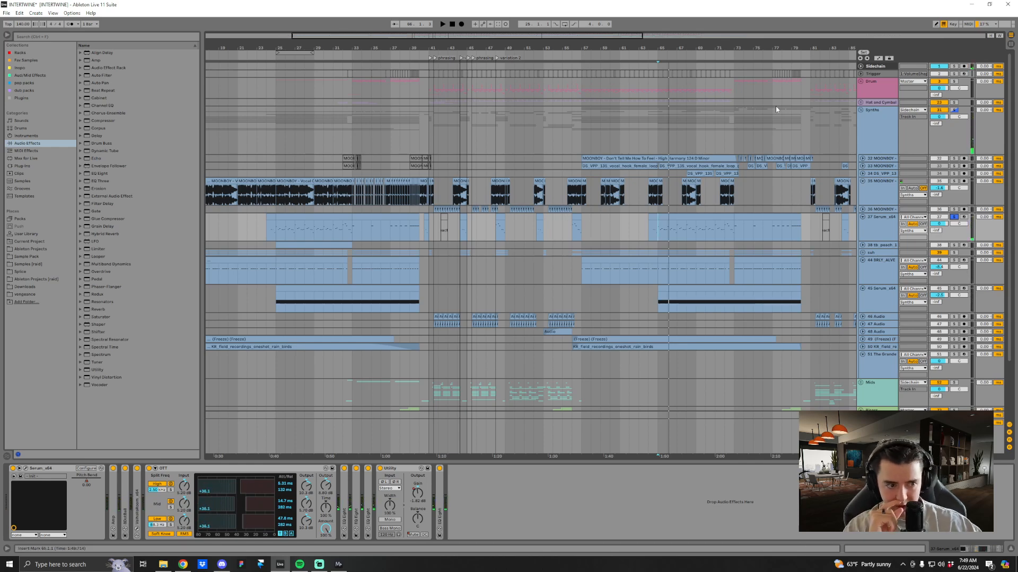
# Clear the solo within the Synths group and fold the group.
pyautogui.moveTo(782, 48); pyautogui.dragTo(651, 48)
pyautogui.moveTo(369, 46); pyautogui.dragTo(486, 46)
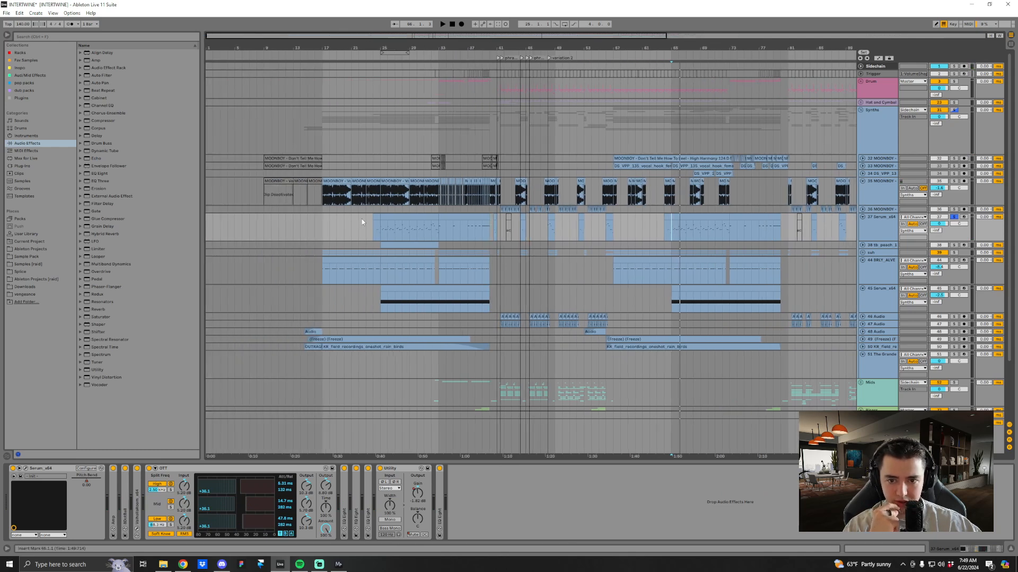
pyautogui.click(333, 237)
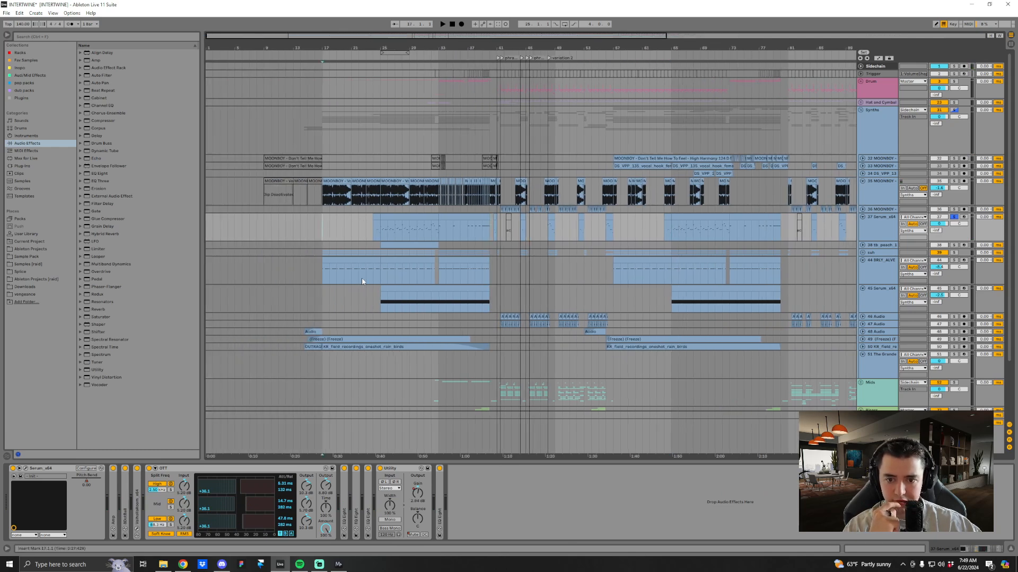
pyautogui.click(954, 110)
pyautogui.click(861, 110)
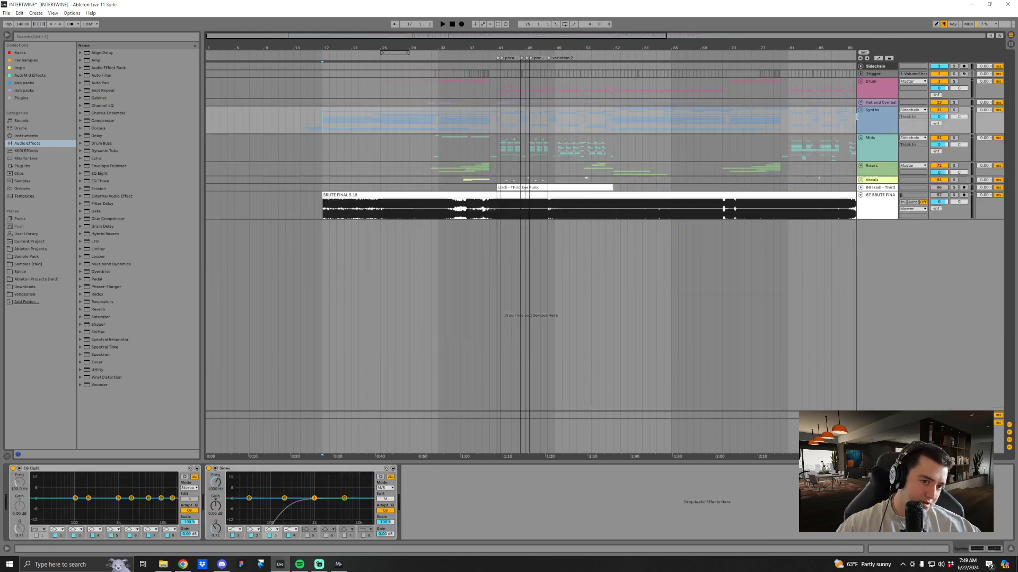
# Place the insert marker on the Synths group at the start of the first drop, bar 41.
pyautogui.moveTo(616, 47); pyautogui.dragTo(479, 21)
pyautogui.moveTo(397, 47); pyautogui.dragTo(465, 110)
pyautogui.moveTo(510, 48); pyautogui.dragTo(464, 21)
pyautogui.click(443, 123)
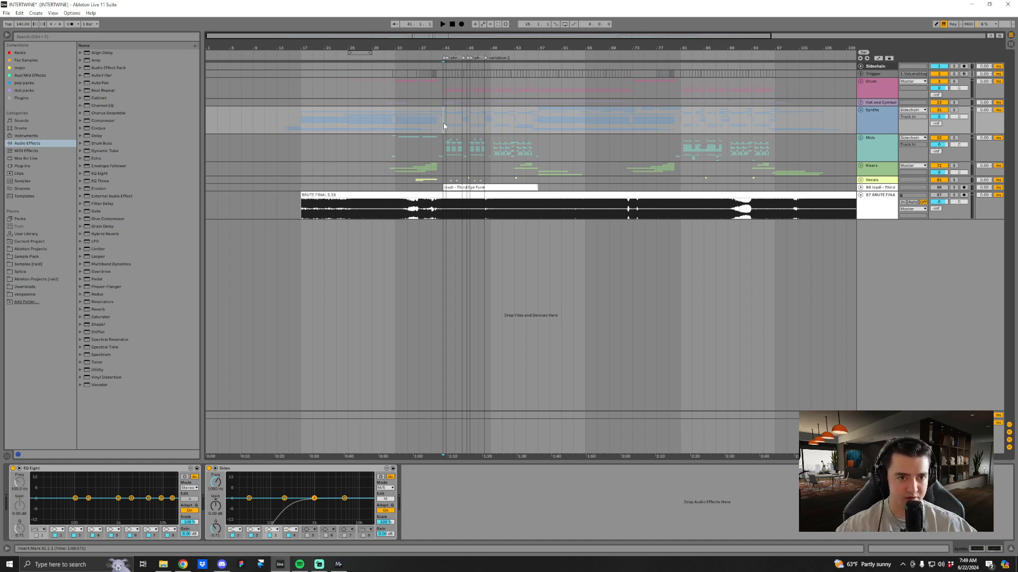
# Solo the Mids group and play it from the phrasing marker in the first drop.
pyautogui.moveTo(447, 47)
pyautogui.mouseDown()
pyautogui.moveTo(443, 90)
pyautogui.moveTo(421, 136)
pyautogui.mouseUp()
pyautogui.click(457, 139)
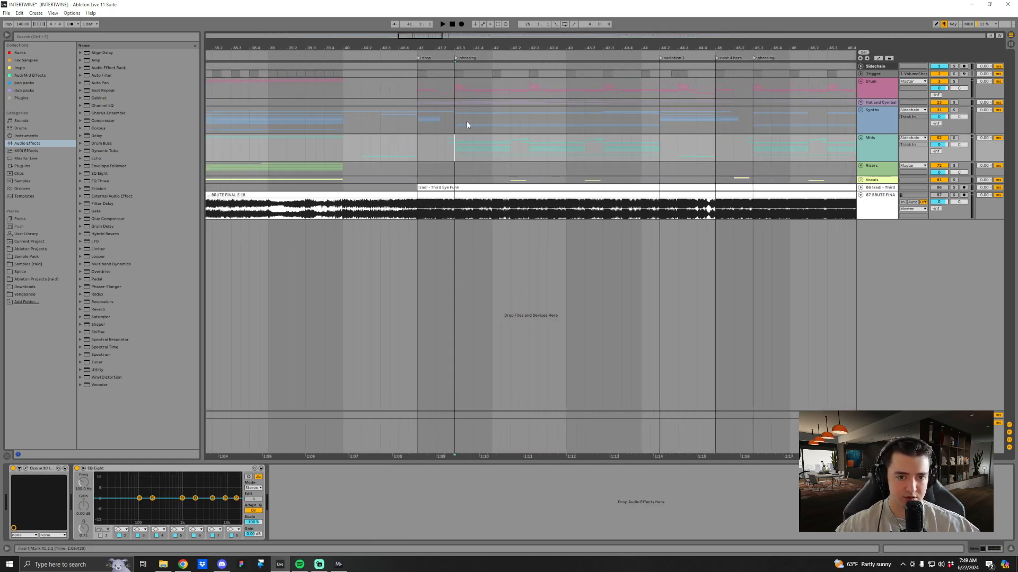
pyautogui.moveTo(471, 51); pyautogui.dragTo(485, 80)
pyautogui.click(860, 145)
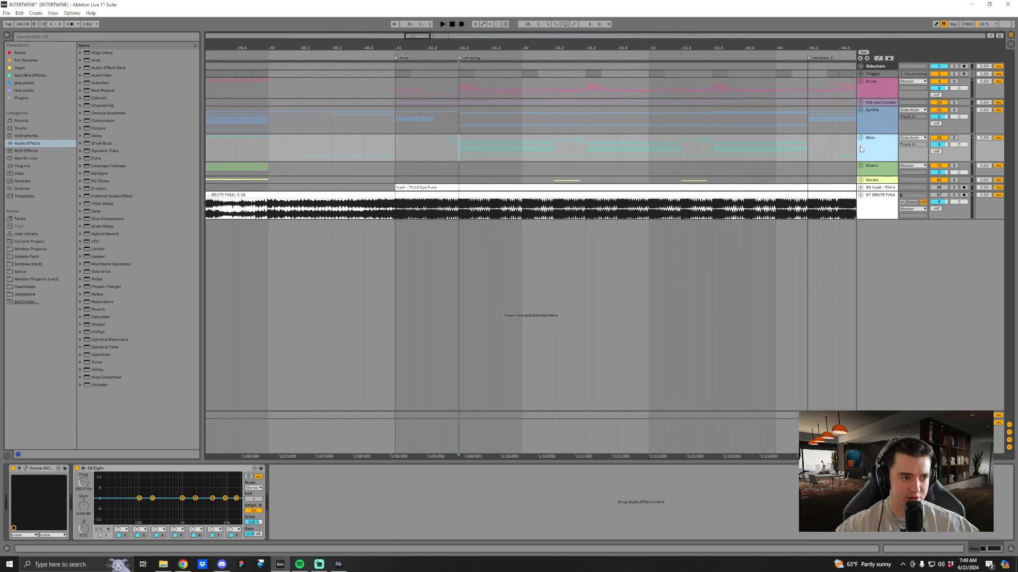
pyautogui.click(954, 137)
pyautogui.press('space')
pyautogui.press('space')
pyautogui.click(554, 149)
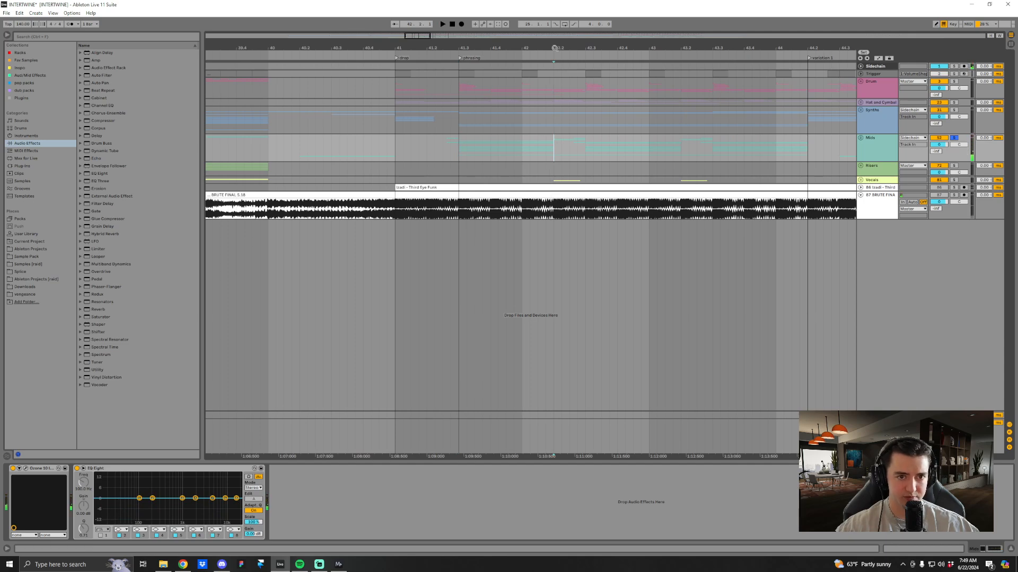
# Delete the return track that holds the reverb, Compressor and EQ Eight effects.
pyautogui.press('-')
pyautogui.press('-')
pyautogui.press('-')
pyautogui.press('-')
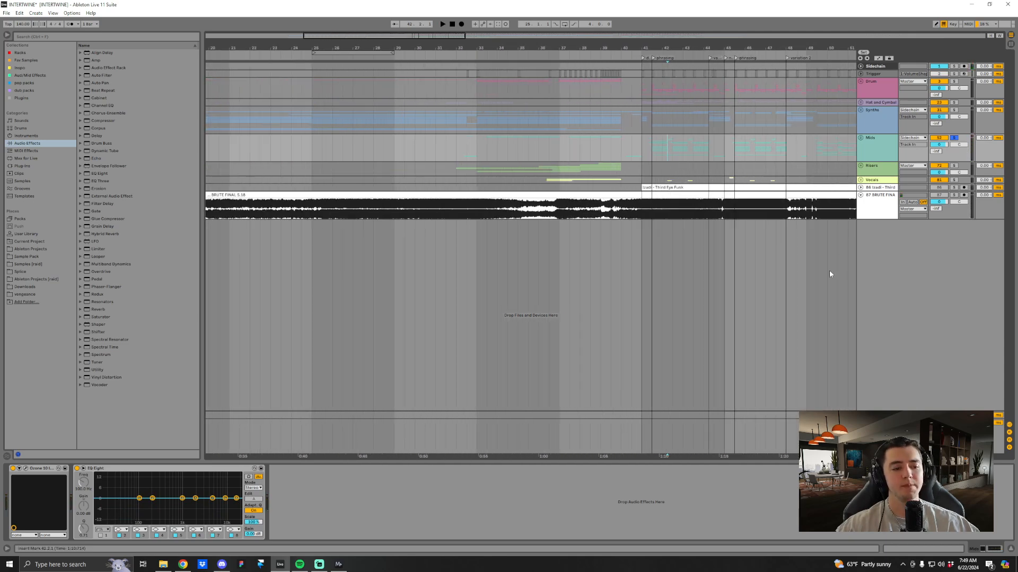
pyautogui.click(877, 423)
pyautogui.click(877, 415)
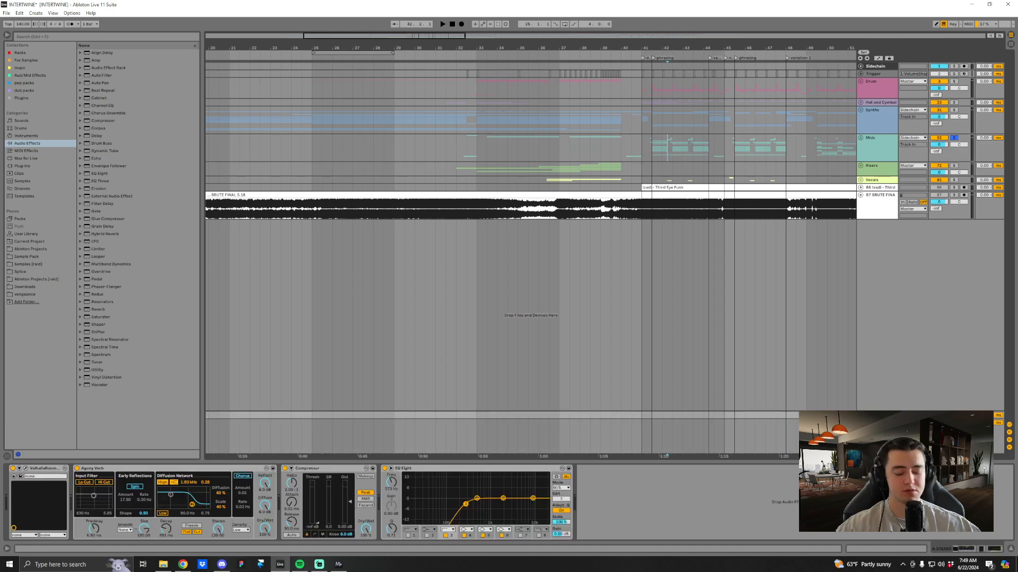
# Collapse the BRUTE FINAL 5.18 audio track 87.
pyautogui.click(864, 200)
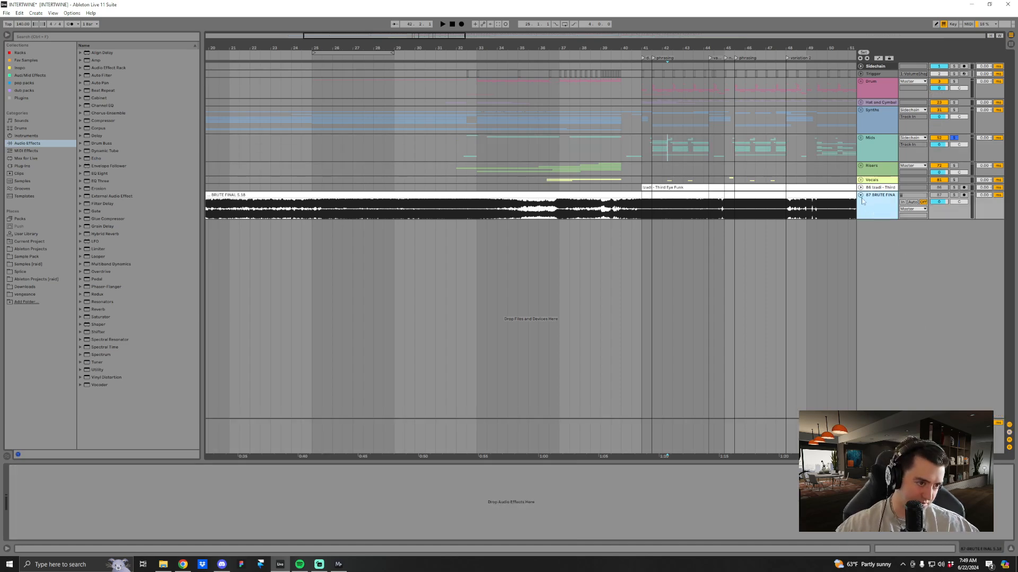
pyautogui.click(860, 195)
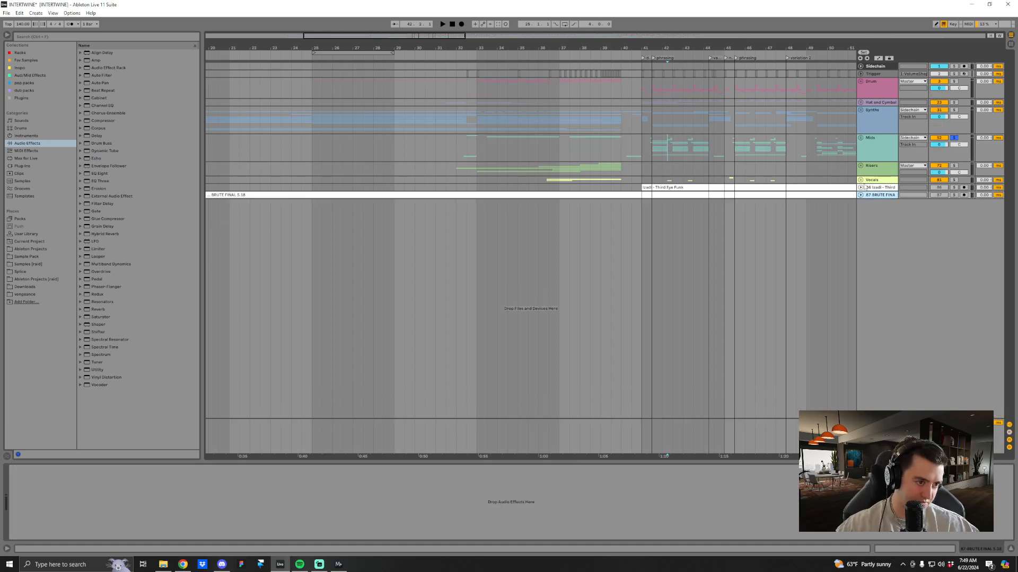
# Inspect the VolumeShaper curve on the Sidechain track and close the plug-in window.
pyautogui.click(876, 66)
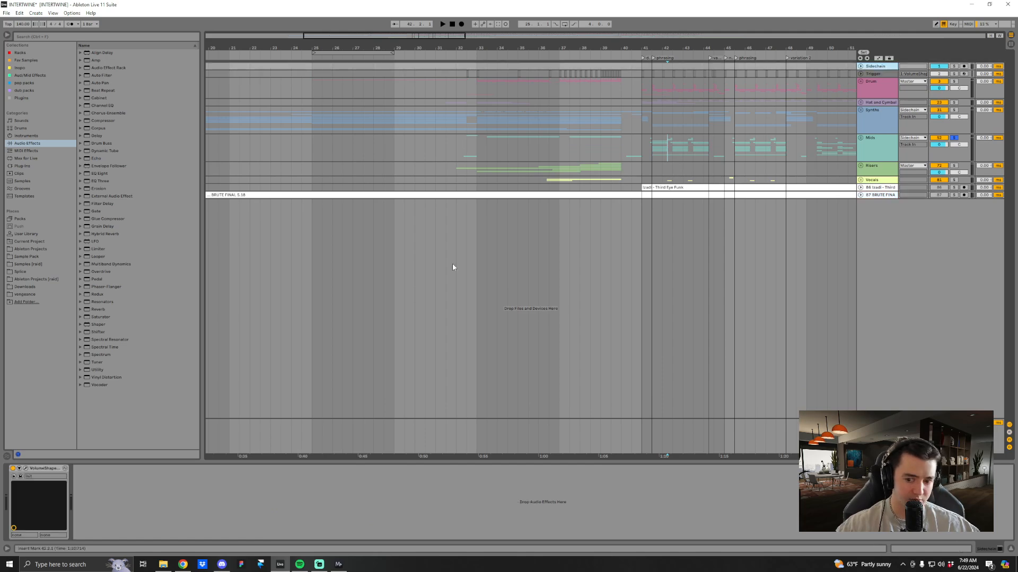
pyautogui.click(25, 470)
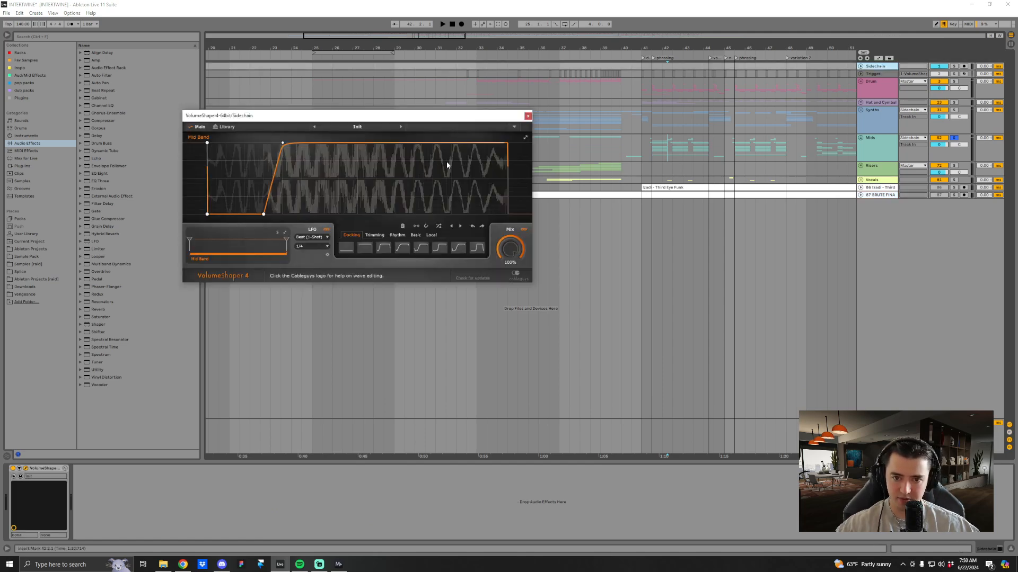
pyautogui.click(528, 116)
# Expand the Trigger and Sidechain tracks and place the insert marker on the Trigger track at the drop, bar 41.
pyautogui.click(860, 74)
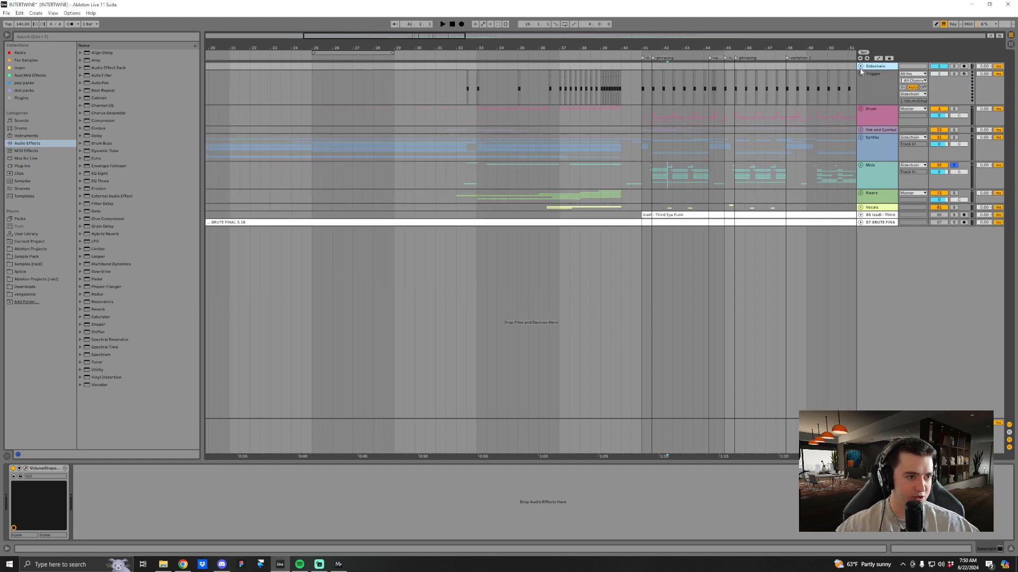
pyautogui.click(860, 67)
pyautogui.moveTo(642, 49); pyautogui.dragTo(618, 132)
pyautogui.click(618, 131)
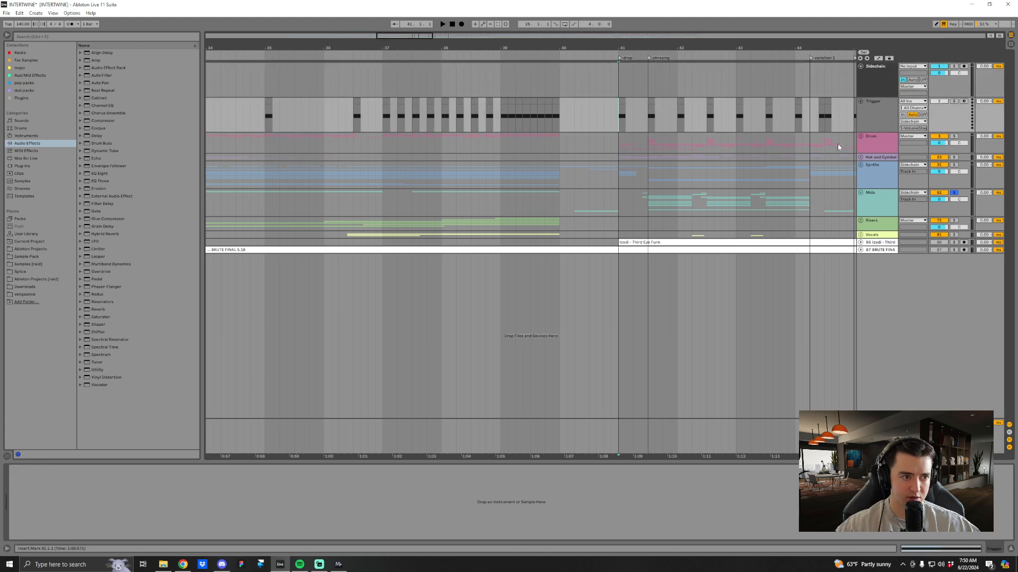
# Expand the Drum group, then unfold its audio track 21 and the OUTRAGE kick track 9.
pyautogui.click(860, 137)
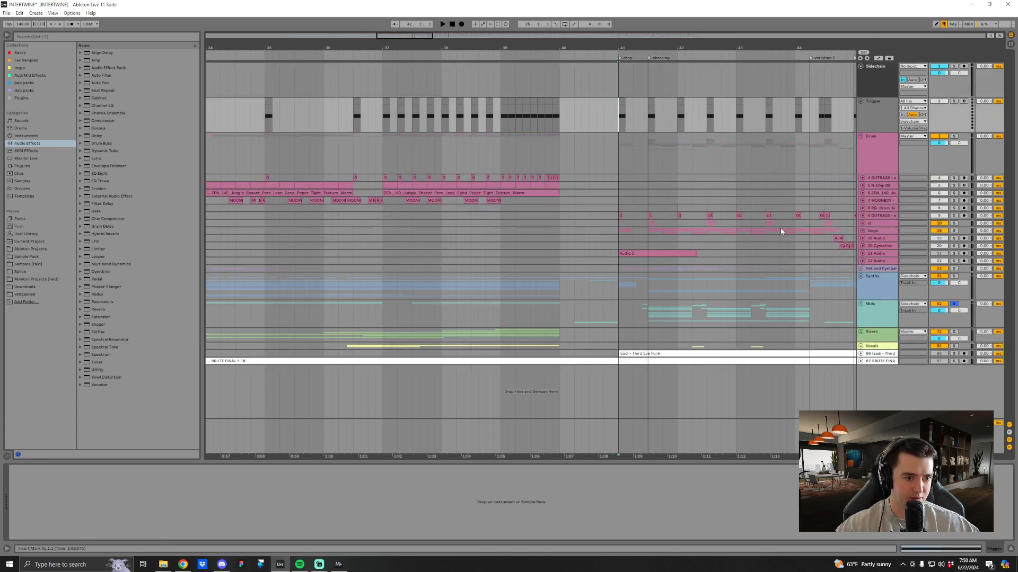
pyautogui.click(862, 254)
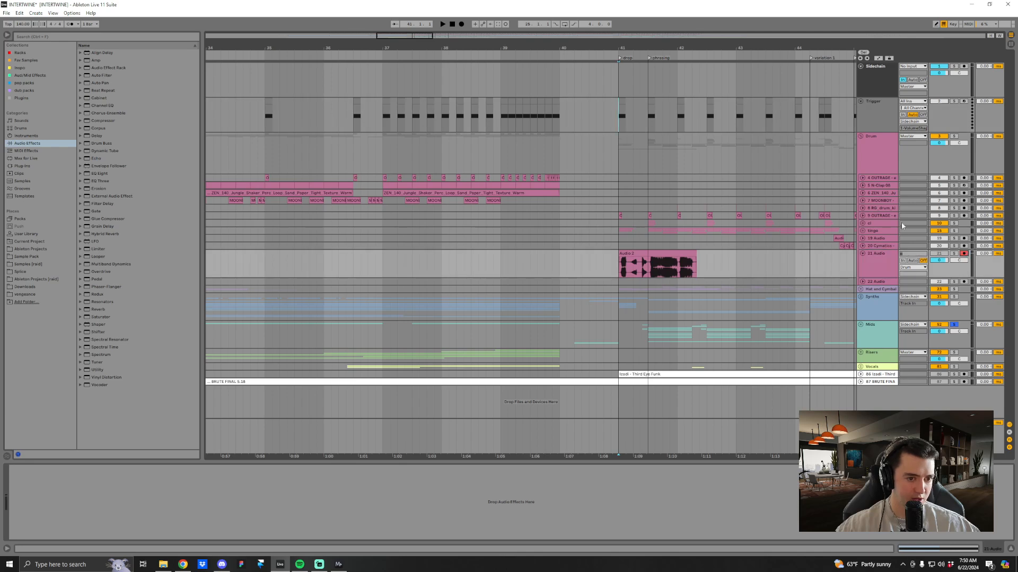
pyautogui.moveTo(635, 50); pyautogui.dragTo(625, 50)
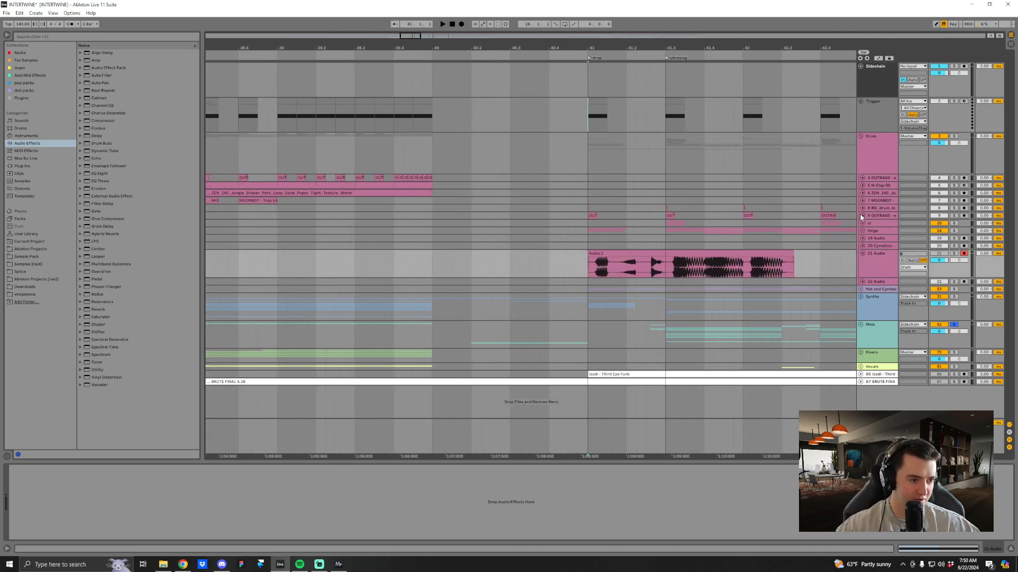
pyautogui.click(862, 215)
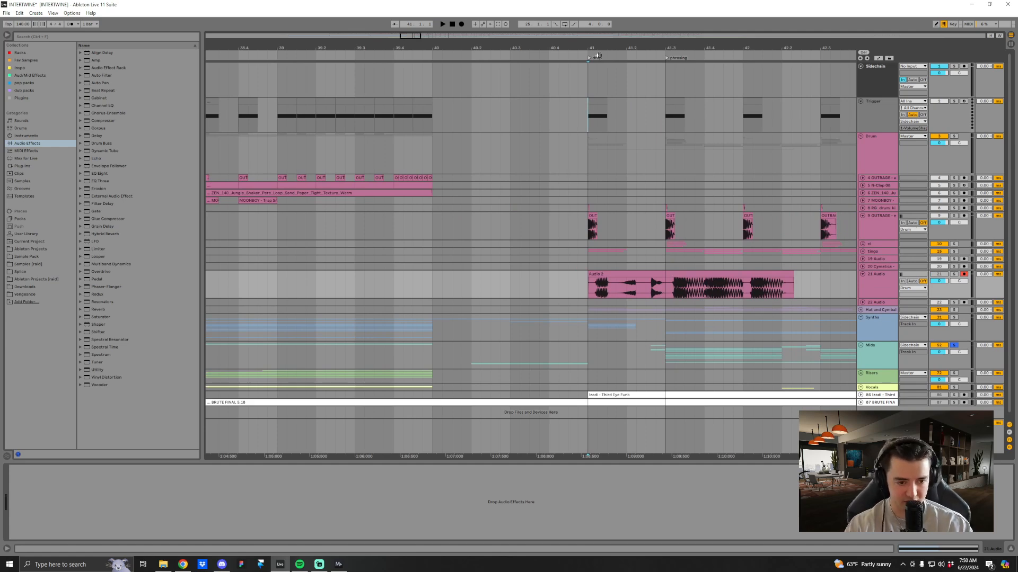
# Lengthen the OUTRAGE kick clip at the bar 41 drop so that its full tail is included.
pyautogui.moveTo(599, 47); pyautogui.dragTo(585, 82)
pyautogui.click(544, 228)
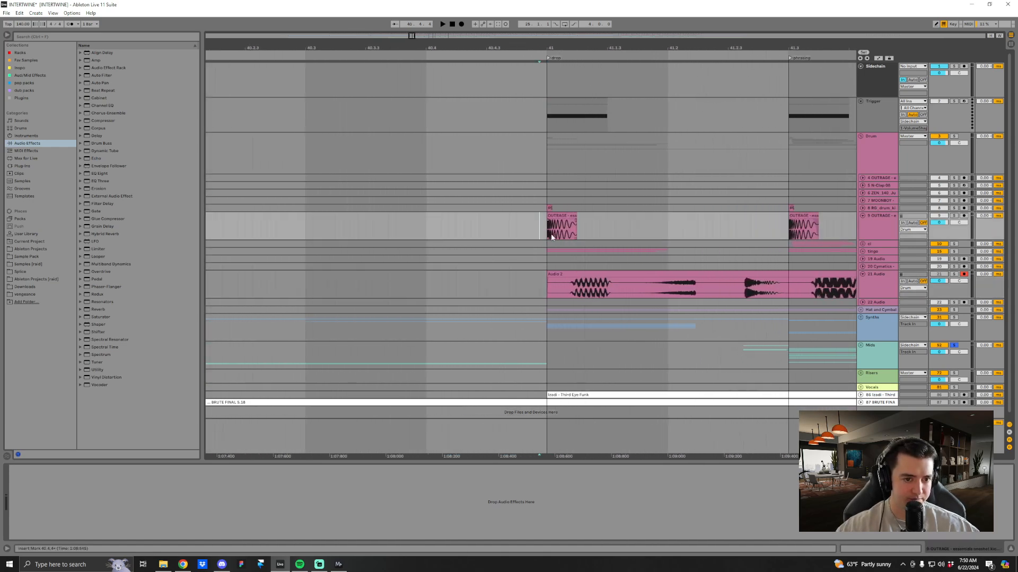
pyautogui.moveTo(619, 48); pyautogui.dragTo(619, 58)
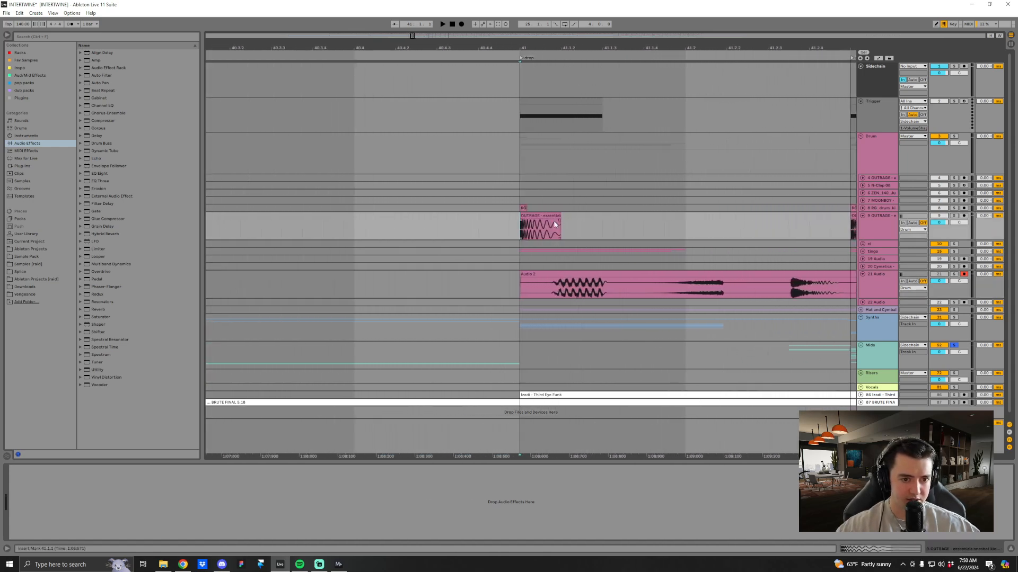
pyautogui.moveTo(560, 223); pyautogui.dragTo(659, 221)
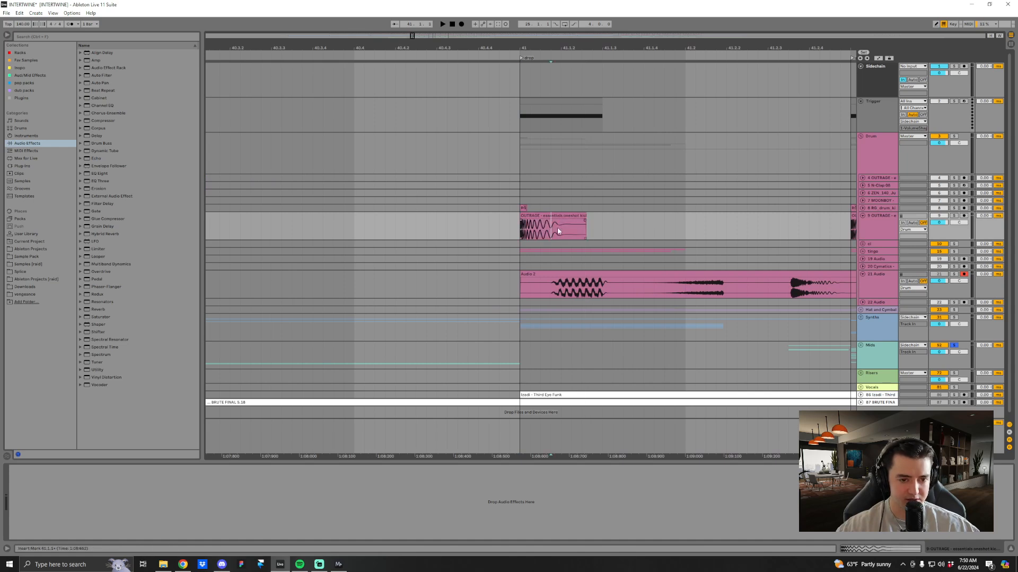
pyautogui.moveTo(559, 228); pyautogui.dragTo(631, 241)
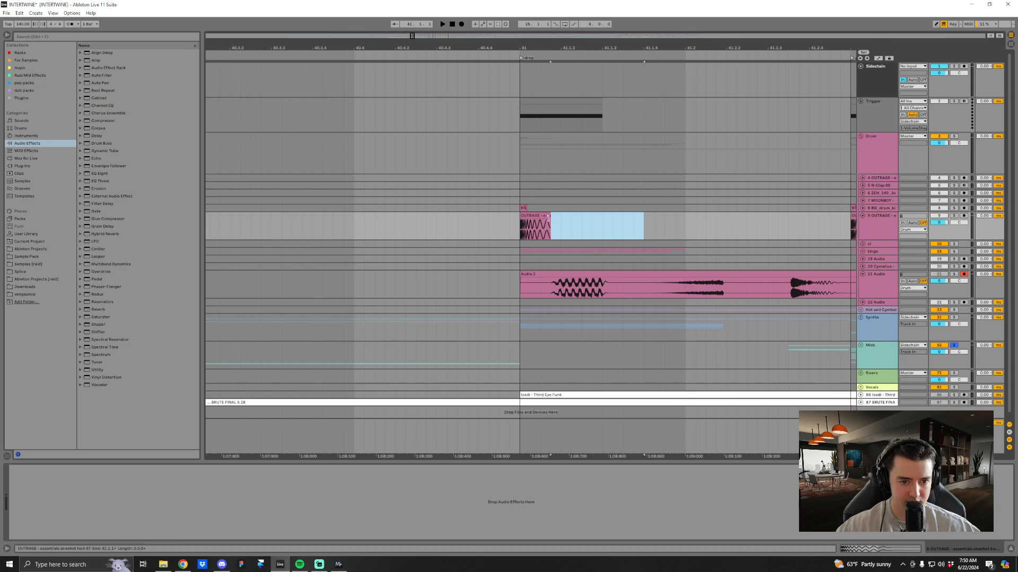
pyautogui.press('Delete')
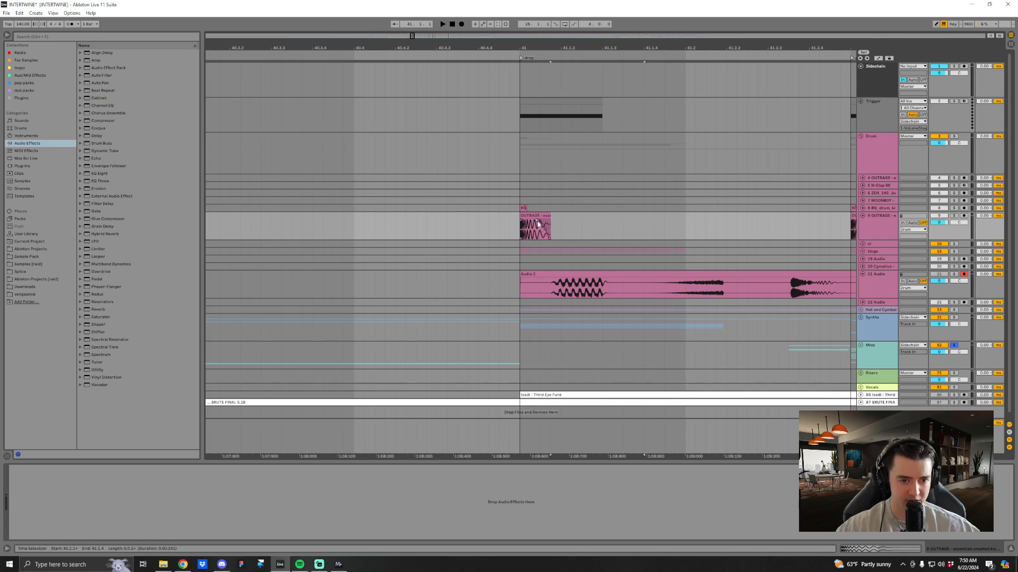
pyautogui.moveTo(549, 228); pyautogui.dragTo(586, 222)
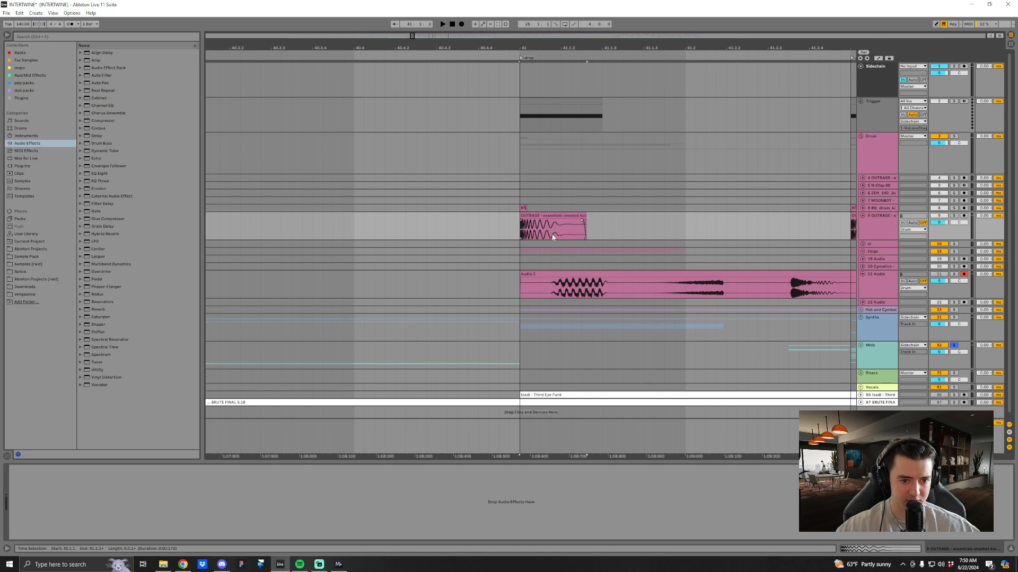
# Solo the Sidechain track and record its output onto audio track 21 from bar 41.
pyautogui.click(520, 286)
pyautogui.press('-')
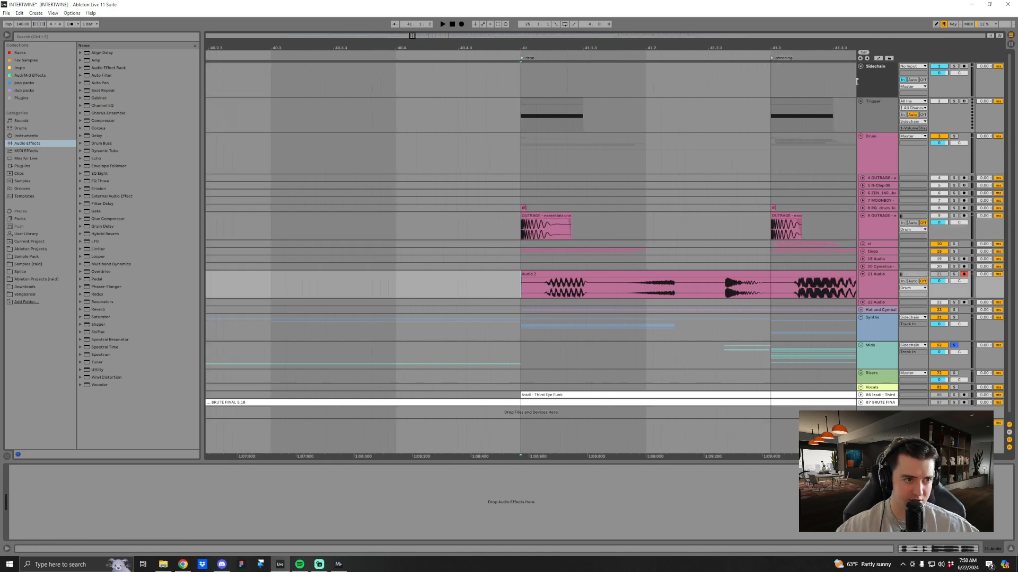
pyautogui.click(954, 67)
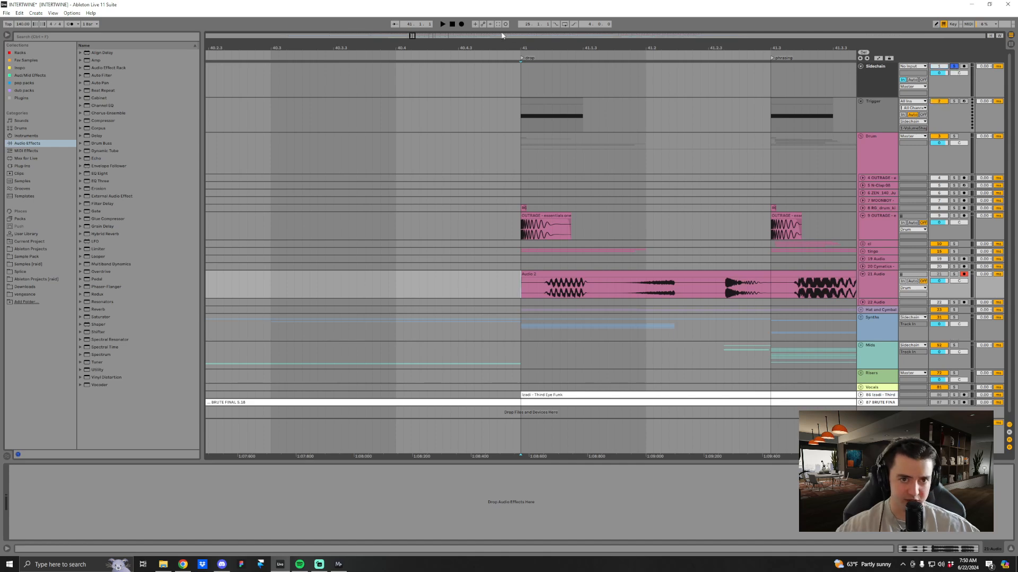
pyautogui.click(461, 25)
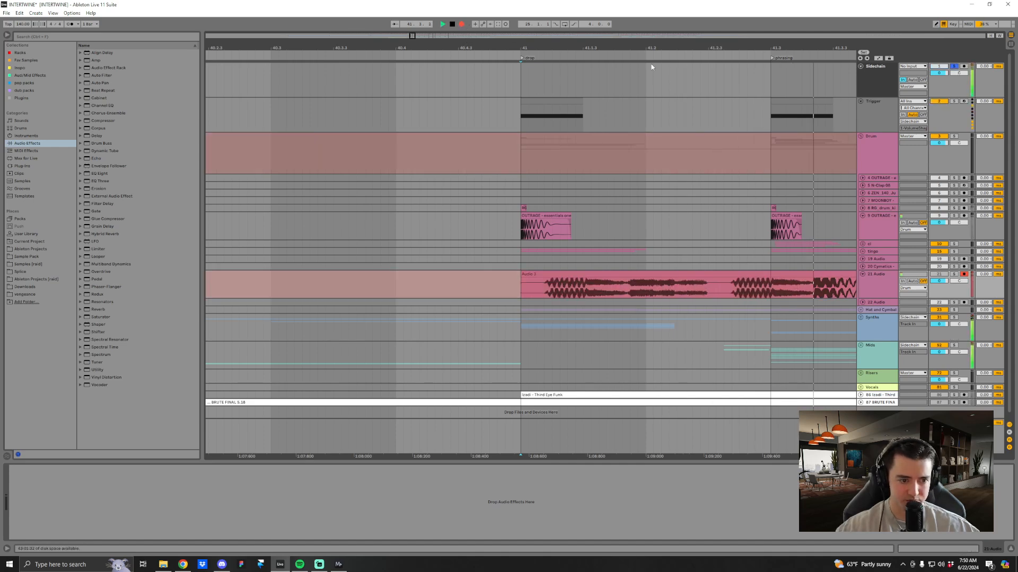
# Compare the kick's tail with the recorded sidechained waveform on track 21 at the phrasing marker.
pyautogui.moveTo(599, 59); pyautogui.dragTo(608, 179)
pyautogui.moveTo(565, 234); pyautogui.dragTo(578, 234)
pyautogui.moveTo(583, 49); pyautogui.dragTo(582, 116)
pyautogui.click(552, 234)
pyautogui.moveTo(553, 234); pyautogui.dragTo(573, 234)
pyautogui.moveTo(557, 294); pyautogui.dragTo(569, 296)
pyautogui.click(561, 289)
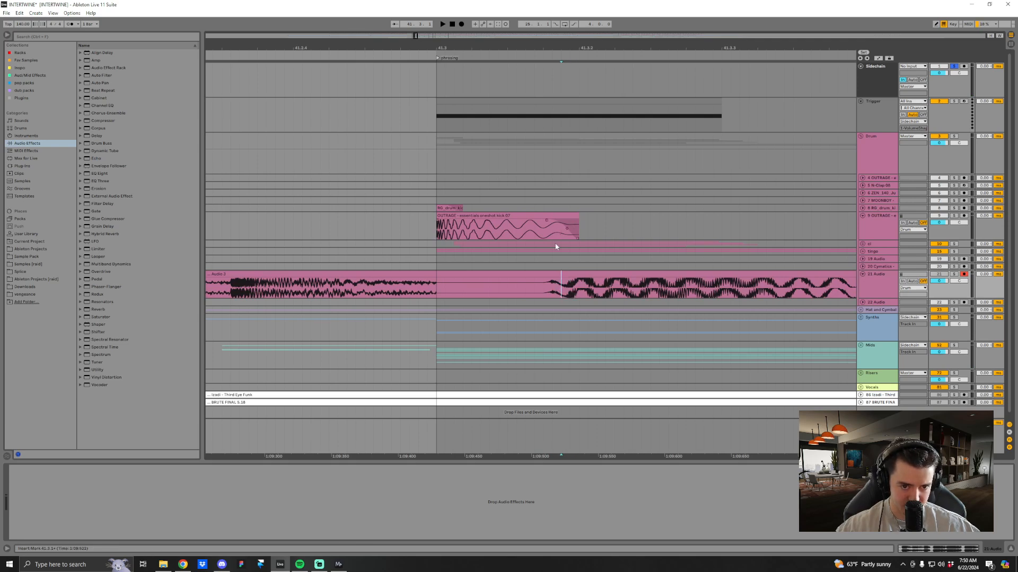
pyautogui.moveTo(549, 232); pyautogui.dragTo(567, 232)
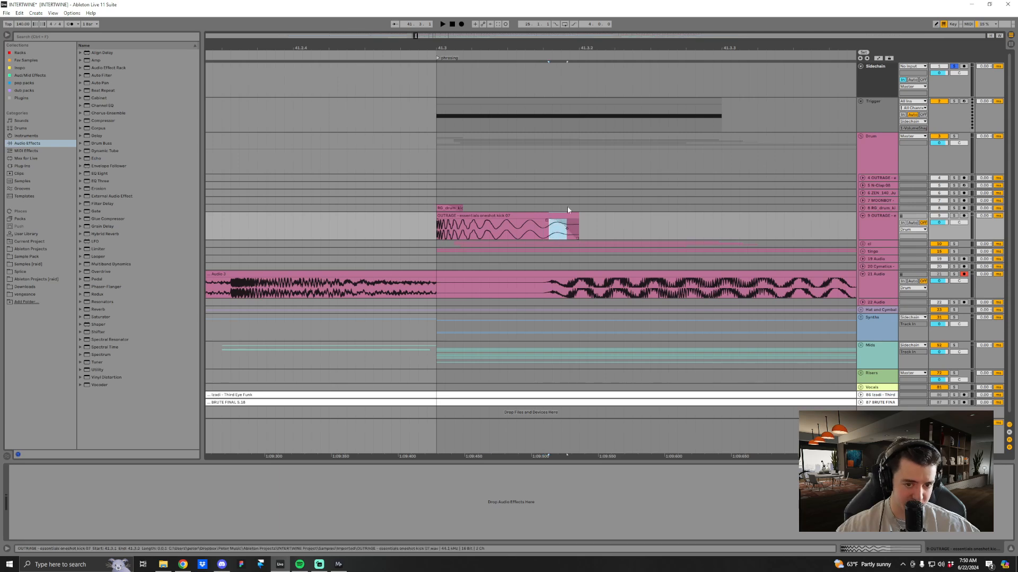
# Clear the Sidechain solo and play the full mix from the phrasing marker at 41.3.
pyautogui.click(456, 237)
pyautogui.click(954, 274)
pyautogui.click(954, 275)
pyautogui.moveTo(569, 48)
pyautogui.mouseDown()
pyautogui.moveTo(556, 9)
pyautogui.moveTo(556, 40)
pyautogui.moveTo(578, 38)
pyautogui.mouseUp()
pyautogui.press('space')
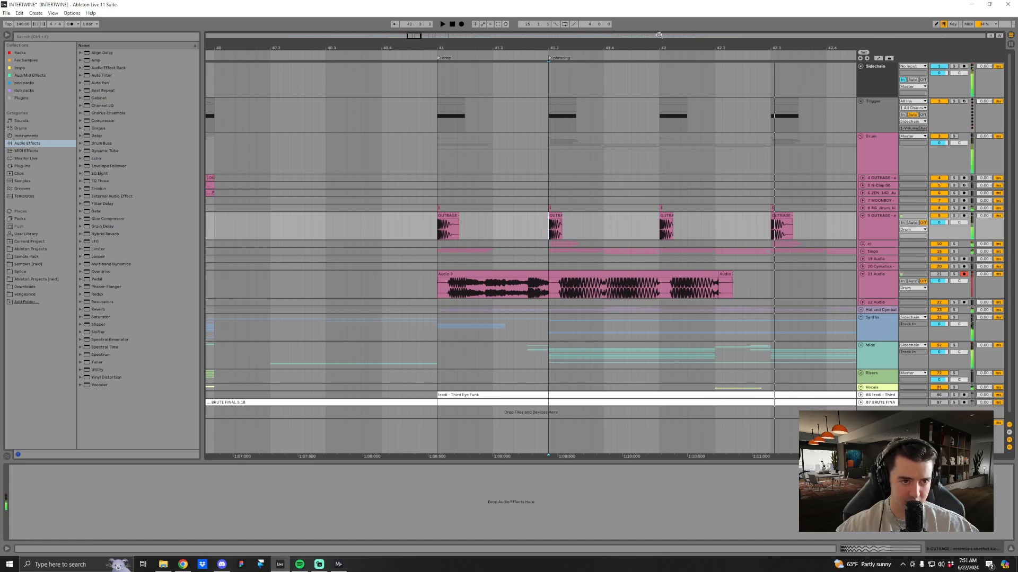
# Collapse the kick track, audio track 21, the Drum group, and the Trigger and Sidechain tracks.
pyautogui.scroll(-3, 727, 176)
pyautogui.click(862, 216)
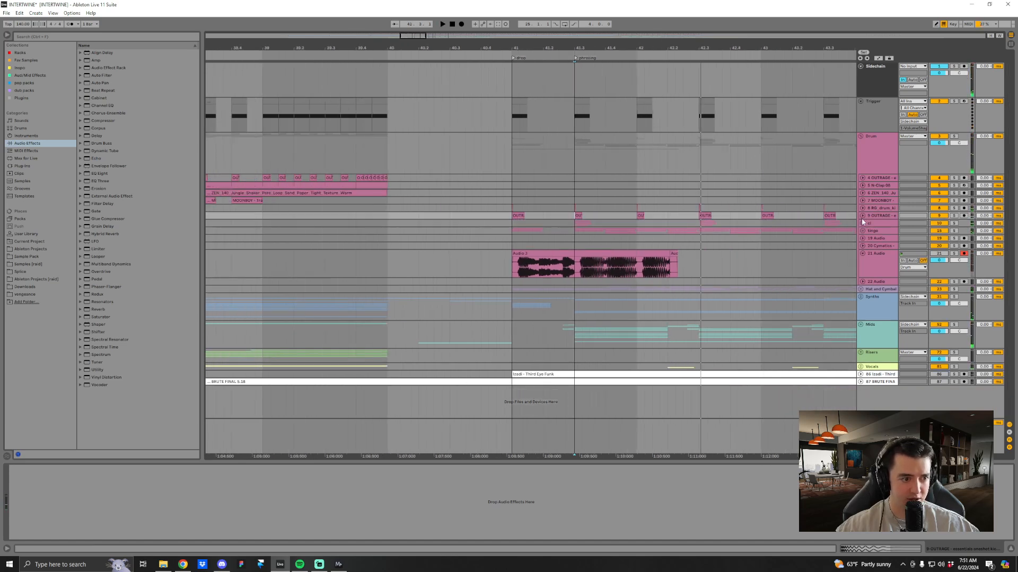
pyautogui.click(863, 254)
pyautogui.click(860, 136)
pyautogui.click(866, 113)
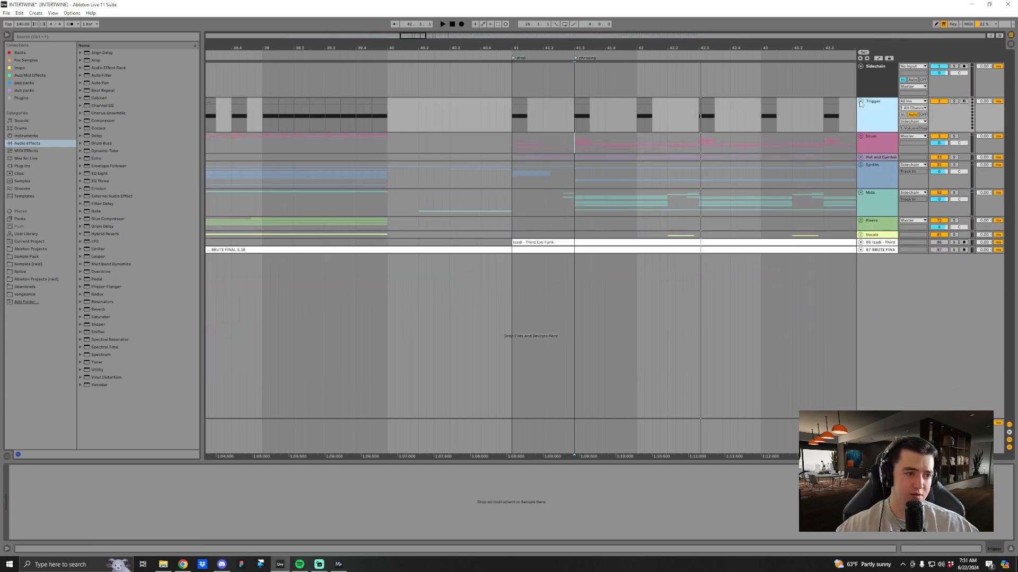
pyautogui.click(860, 102)
pyautogui.click(858, 70)
pyautogui.click(860, 67)
# Search the browser for "where 2 go" across all results.
pyautogui.moveTo(623, 45); pyautogui.dragTo(423, 2)
pyautogui.moveTo(296, 44); pyautogui.dragTo(302, 60)
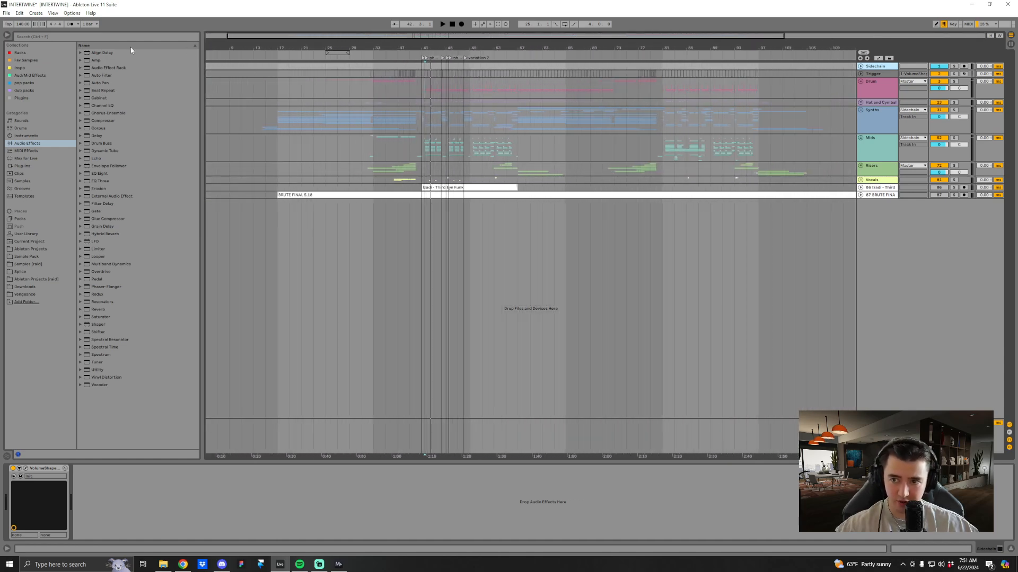
pyautogui.click(117, 37)
pyautogui.write('where 2 go')
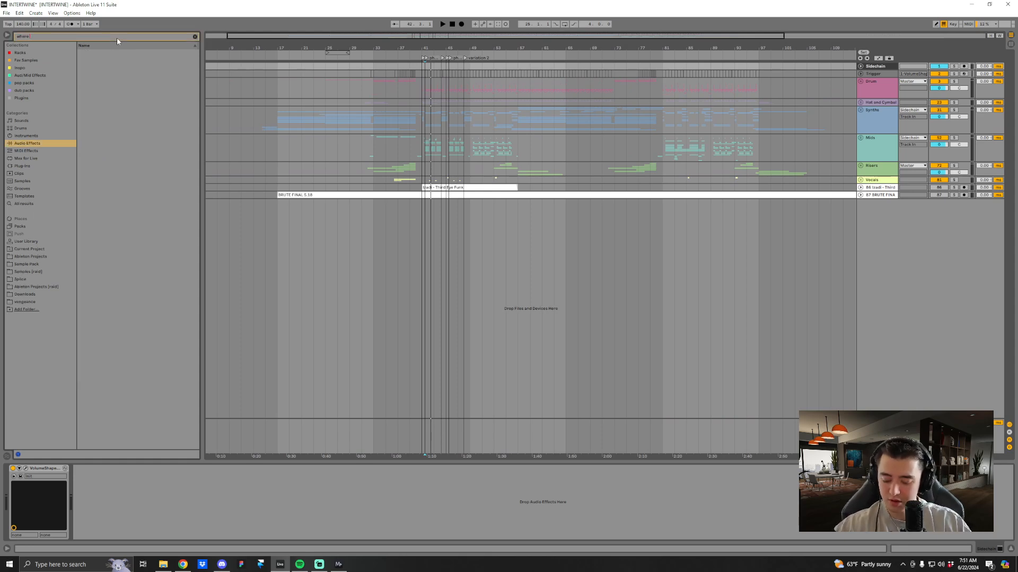
pyautogui.click(32, 204)
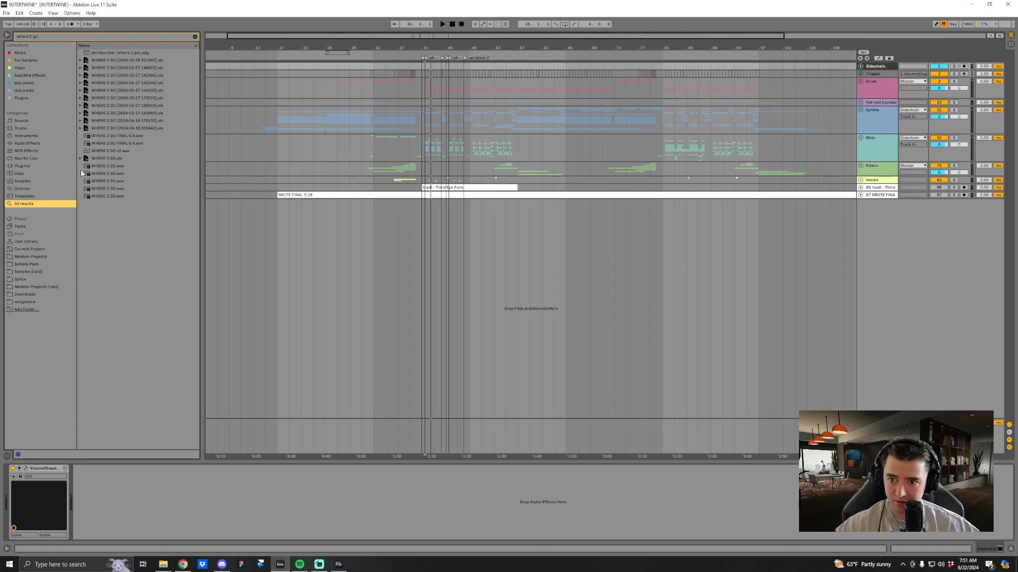
# Place WHERE 2 GO FINAL 6.4.wav on a new audio track from bar 21 and check its clip view.
pyautogui.moveTo(109, 154); pyautogui.dragTo(306, 240)
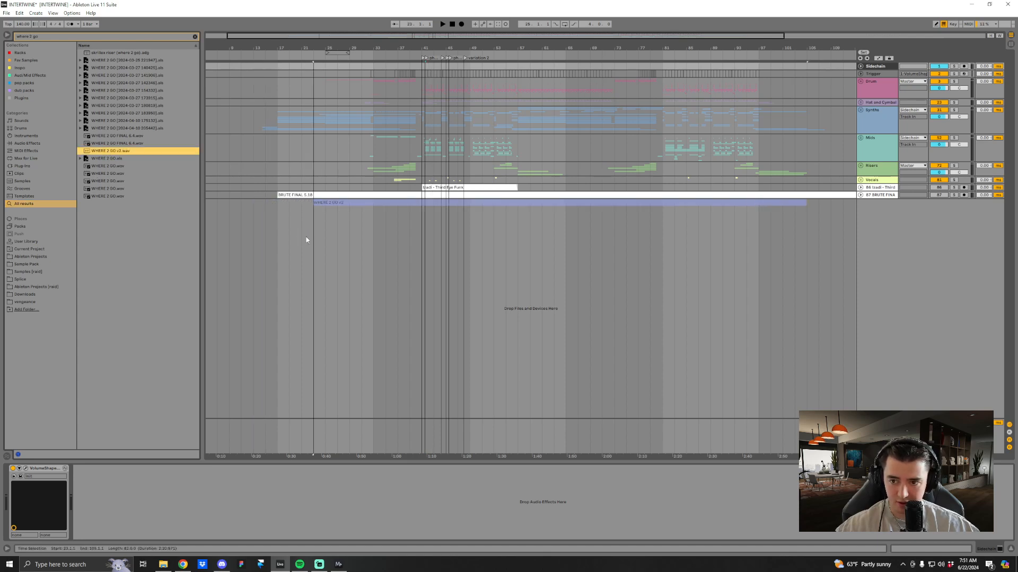
pyautogui.moveTo(126, 143); pyautogui.dragTo(308, 221)
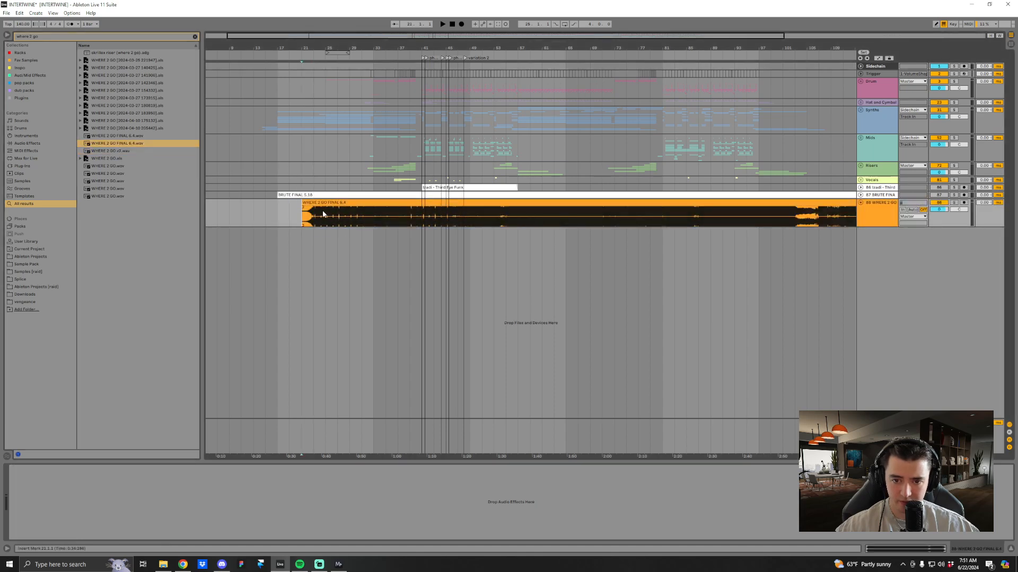
pyautogui.doubleClick(486, 207)
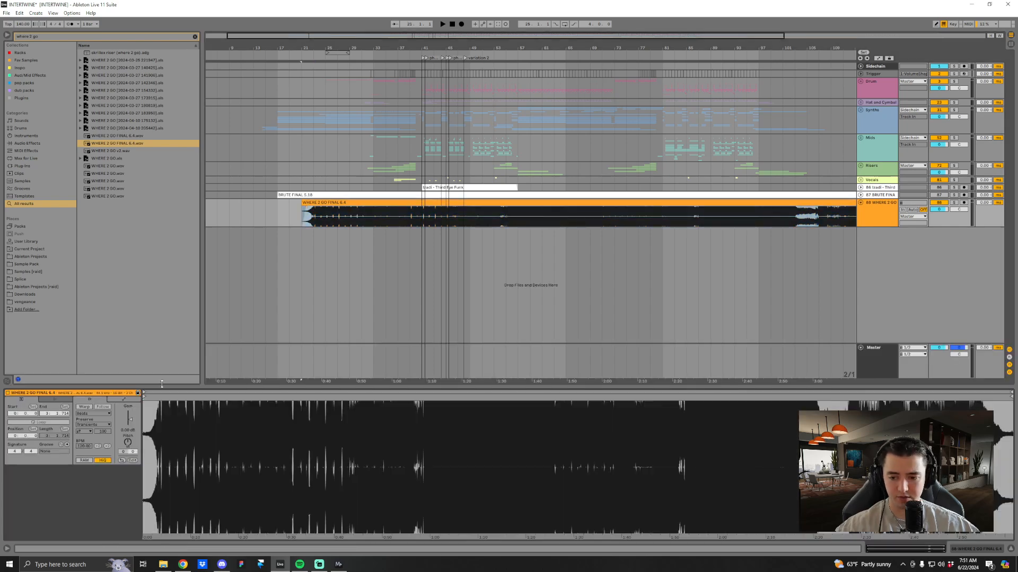
pyautogui.hotkey('shift', 'Tab')
# Solo the WHERE 2 GO FINAL 6.4 track, play through its second-drop section, and stop playback.
pyautogui.click(478, 214)
pyautogui.click(502, 217)
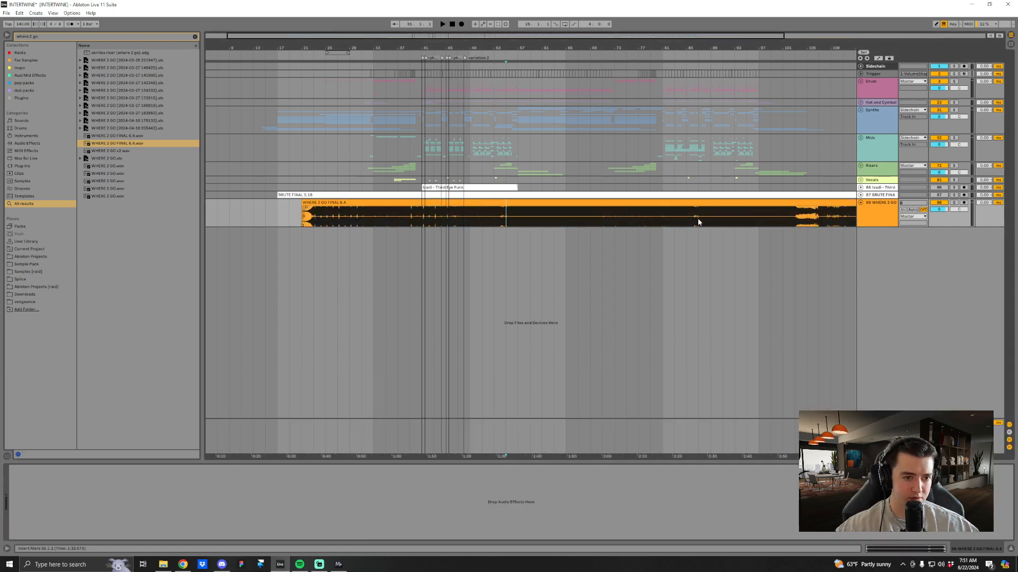
pyautogui.click(953, 202)
pyautogui.press('space')
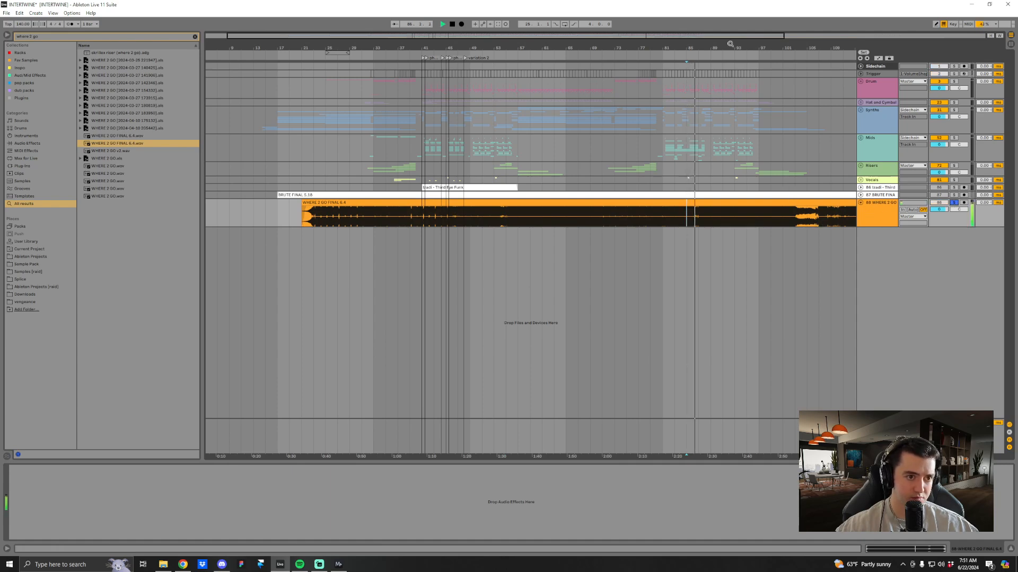
pyautogui.moveTo(729, 46); pyautogui.dragTo(727, 81)
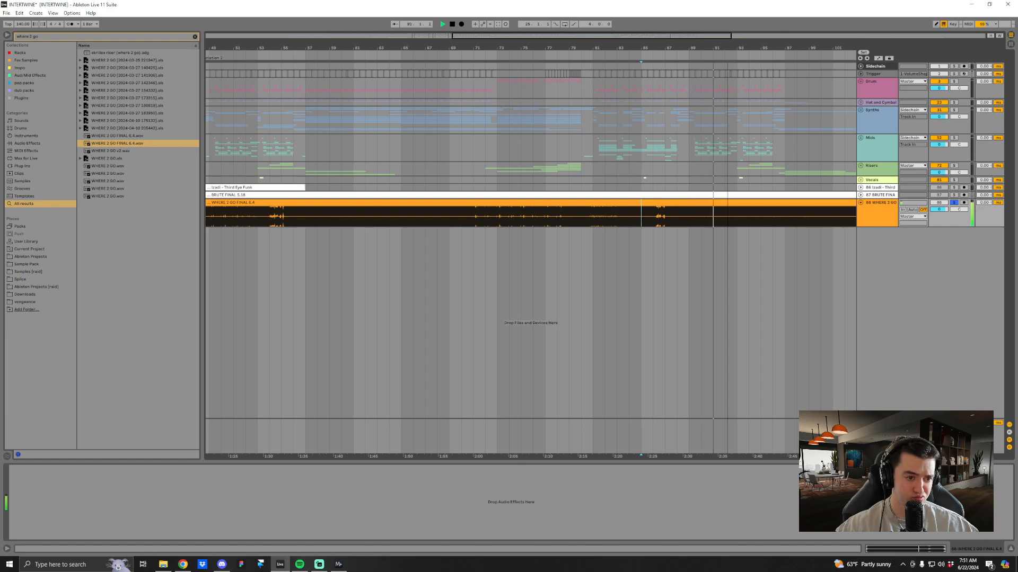
pyautogui.moveTo(727, 47); pyautogui.dragTo(546, 141)
pyautogui.press('space')
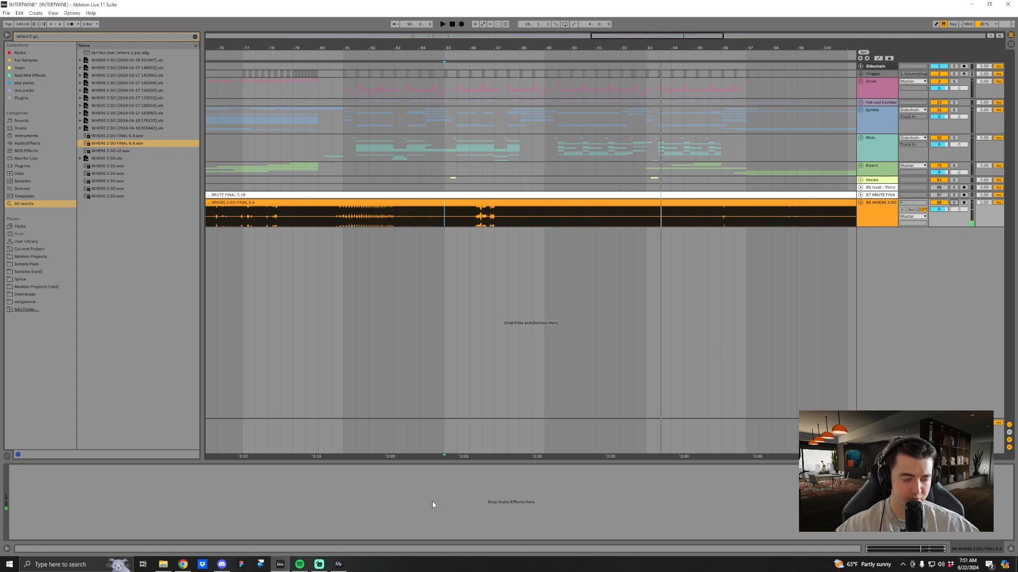
# Bring up the Streamlabs Desktop window.
pyautogui.click(320, 564)
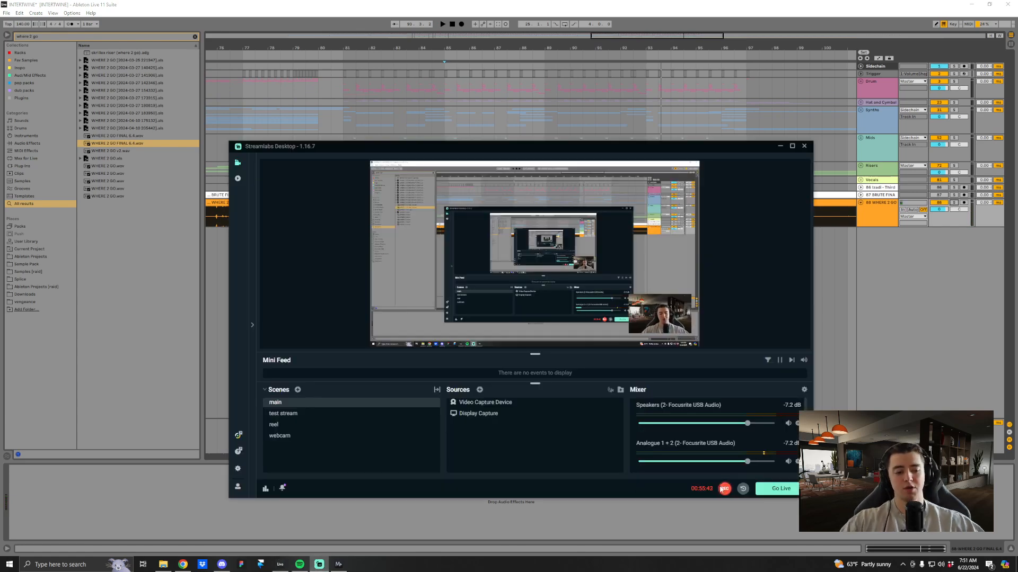